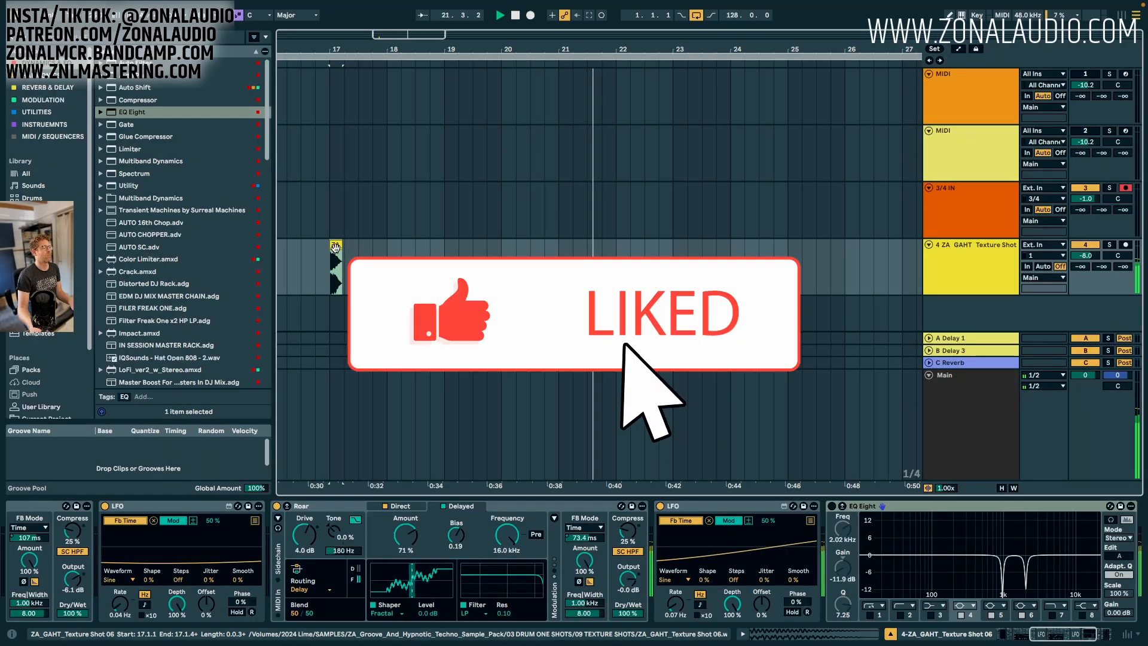
# Group the Texture Shot track's whole effect chain, through the final Limiter, into one rack.
pyautogui.press('space')
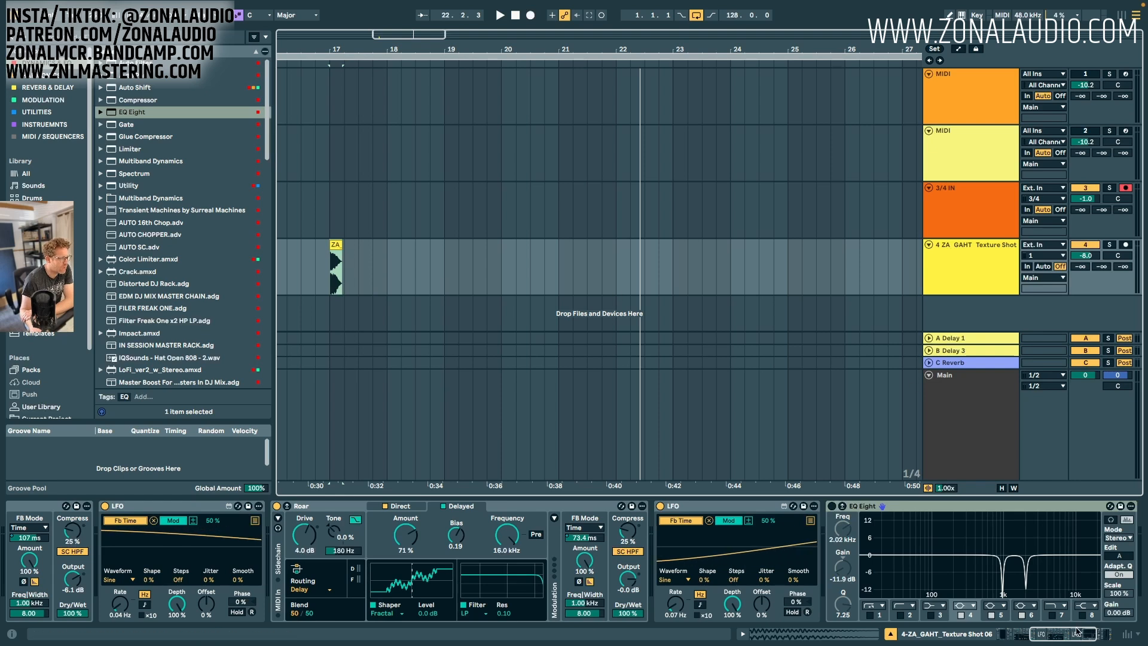
pyautogui.moveTo(1076, 632); pyautogui.dragTo(1044, 635)
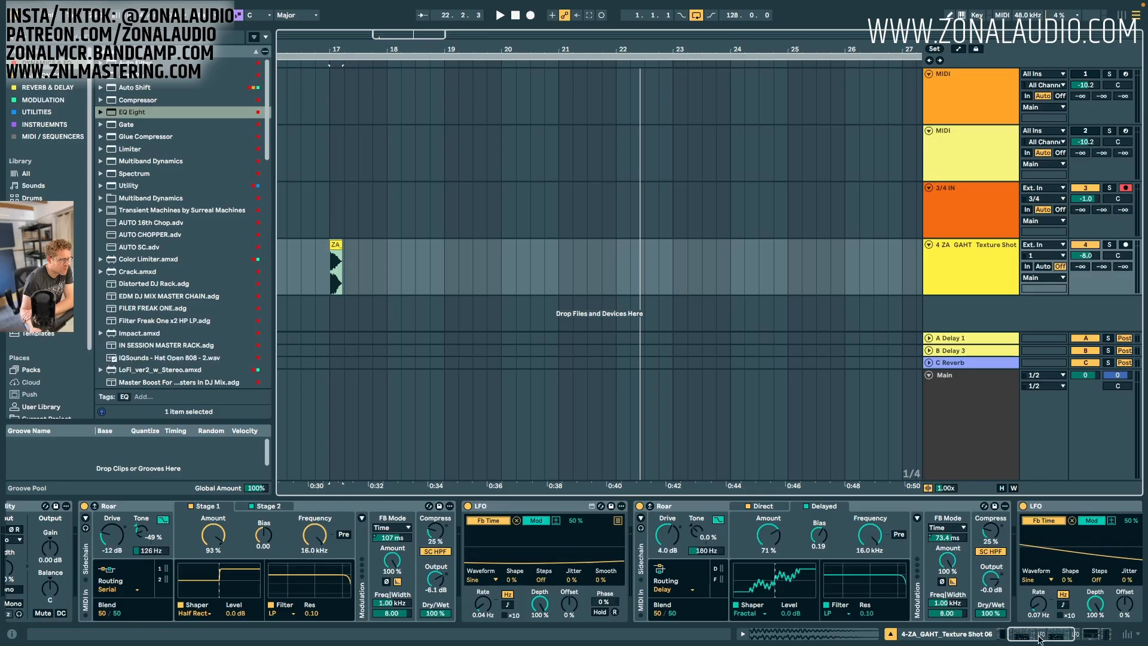
pyautogui.moveTo(1039, 637); pyautogui.dragTo(1079, 633)
pyautogui.click(112, 505)
pyautogui.keyDown('shift'); pyautogui.click(984, 512); pyautogui.keyUp('shift')
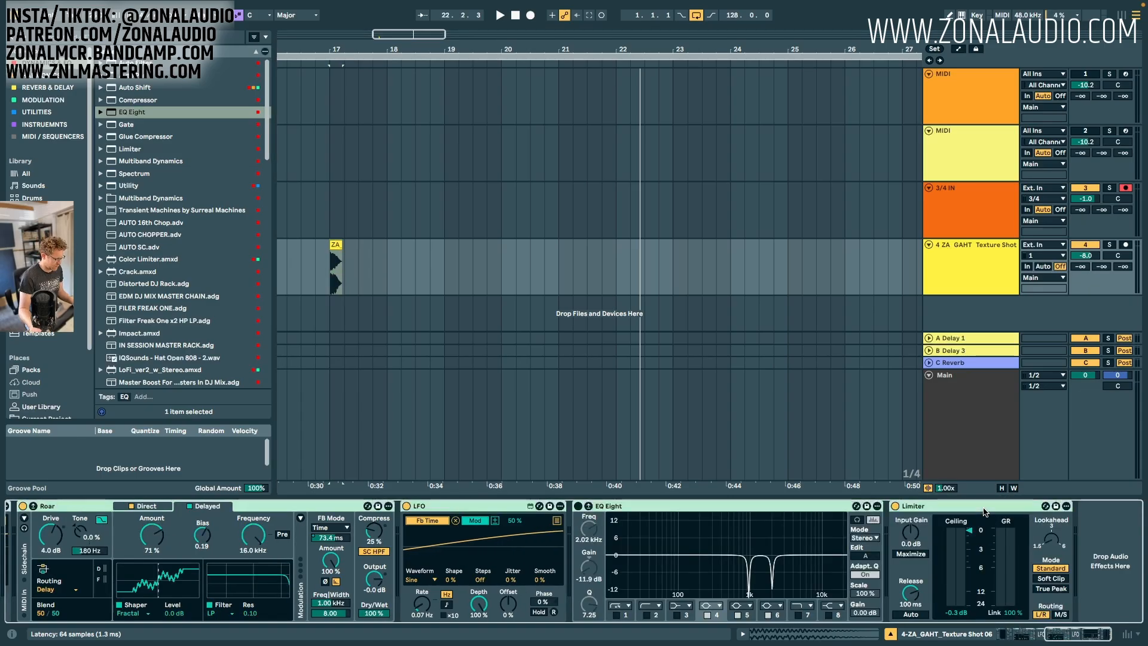
pyautogui.press('super+g')
# Play the texture shot with the effect rack bypassed and again with it enabled to compare them.
pyautogui.click(335, 245)
pyautogui.press('space')
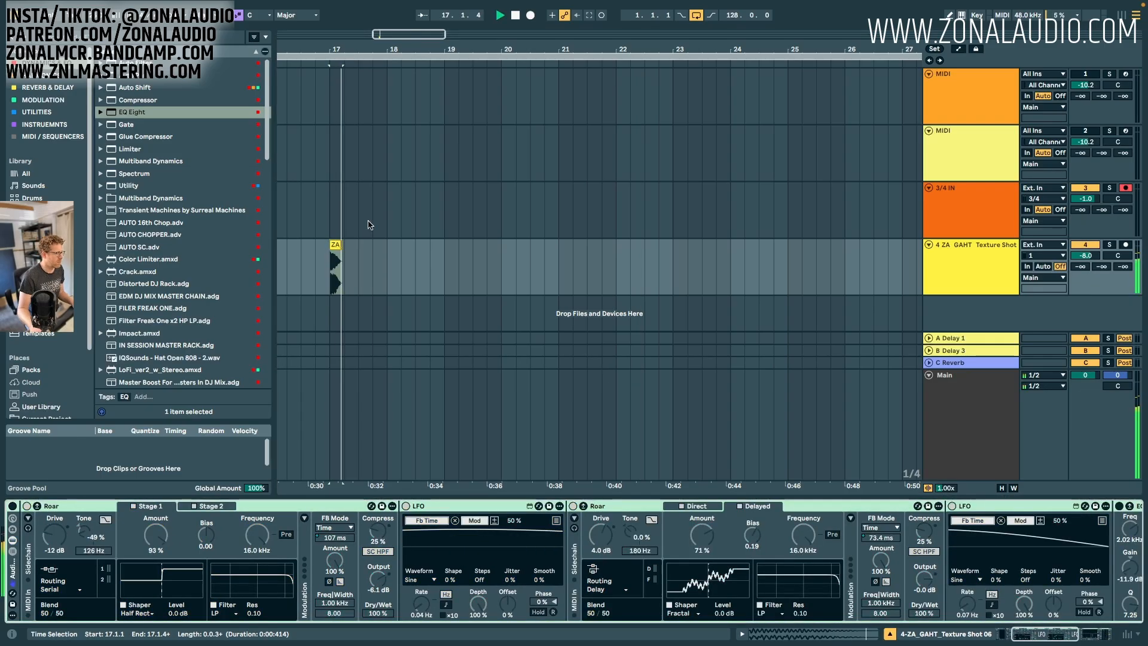
pyautogui.press('0')
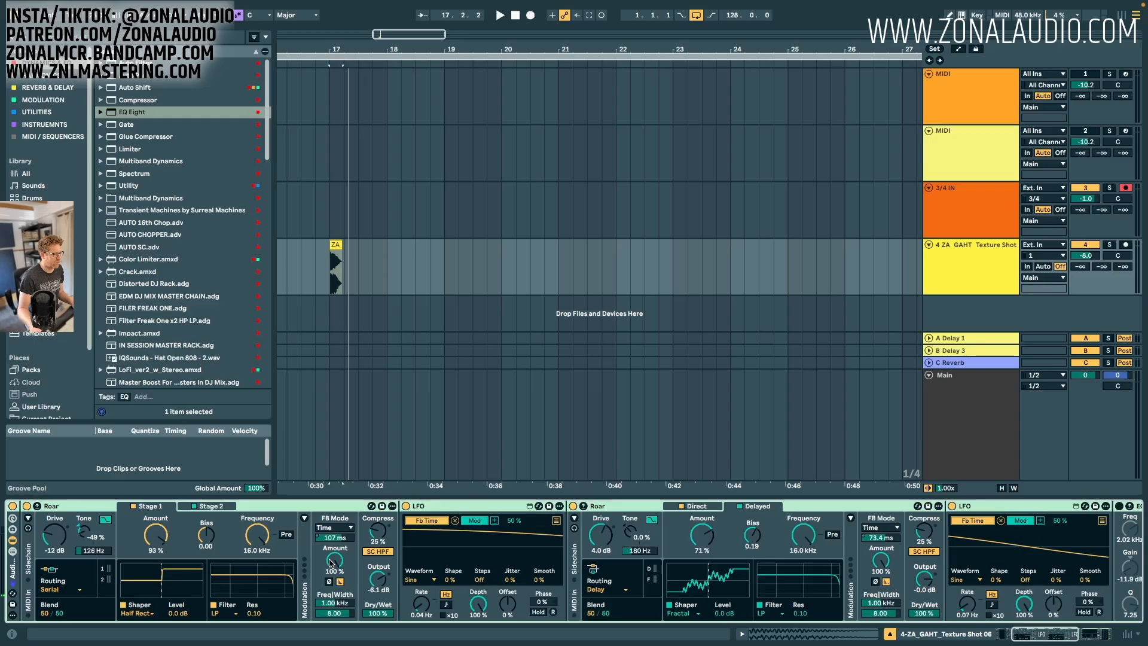
pyautogui.press('space')
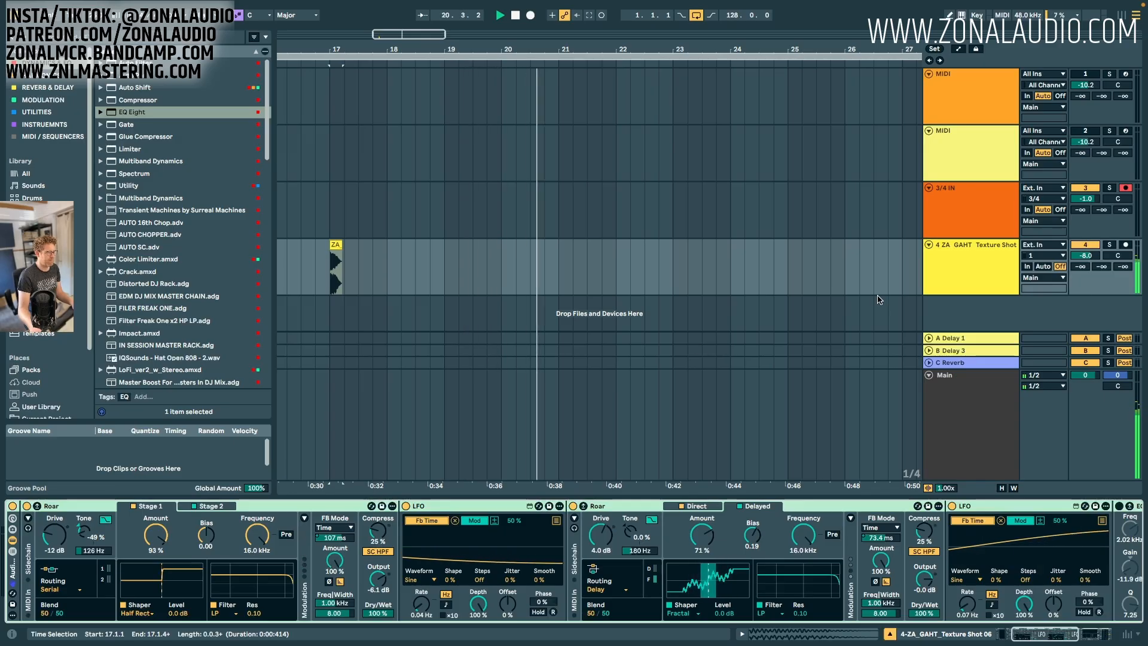
# Record the processed texture shot from bar 17 through a new audio track with its input set to Resampling, and play the recording.
pyautogui.click(967, 261)
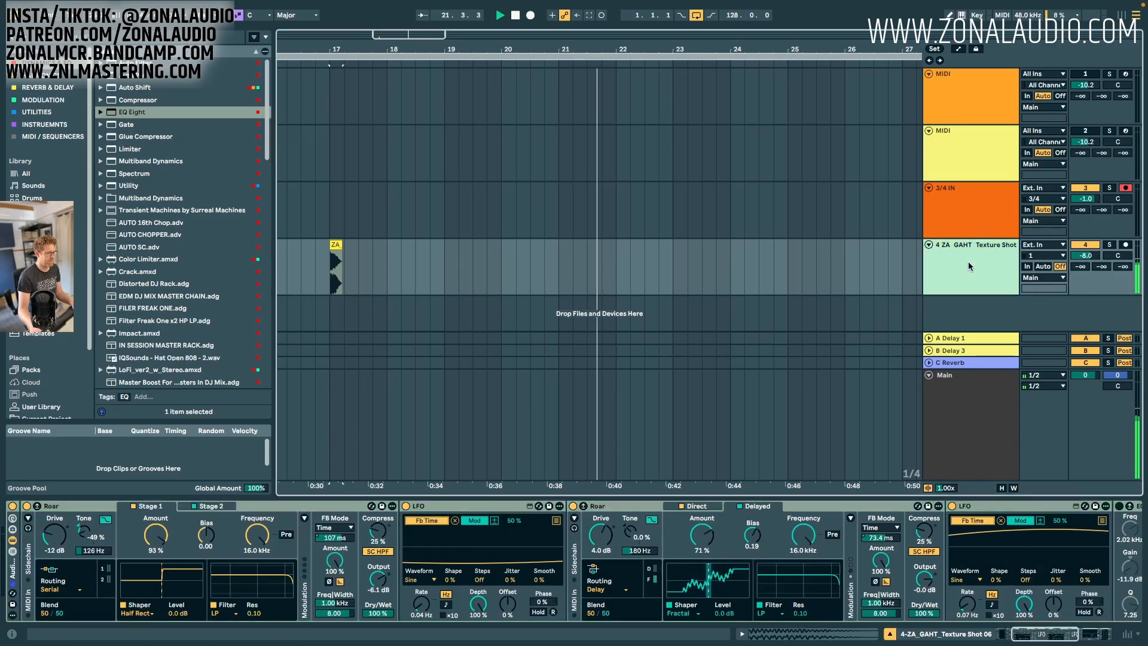
pyautogui.hotkey('ctrl', 't')
pyautogui.press('space')
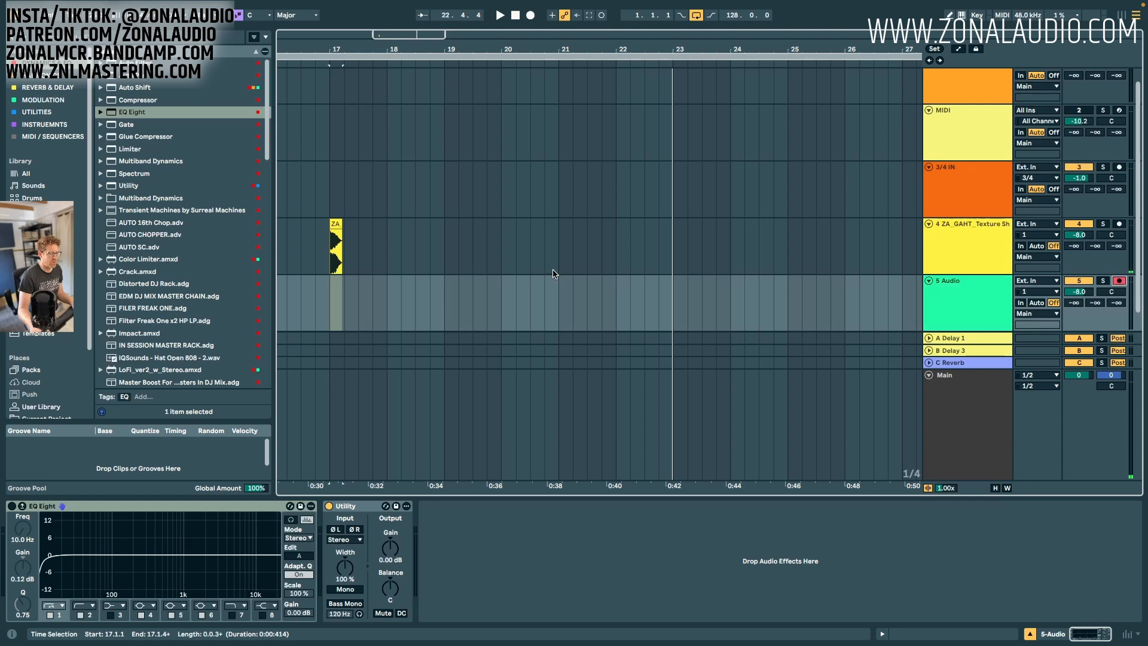
pyautogui.click(1029, 281)
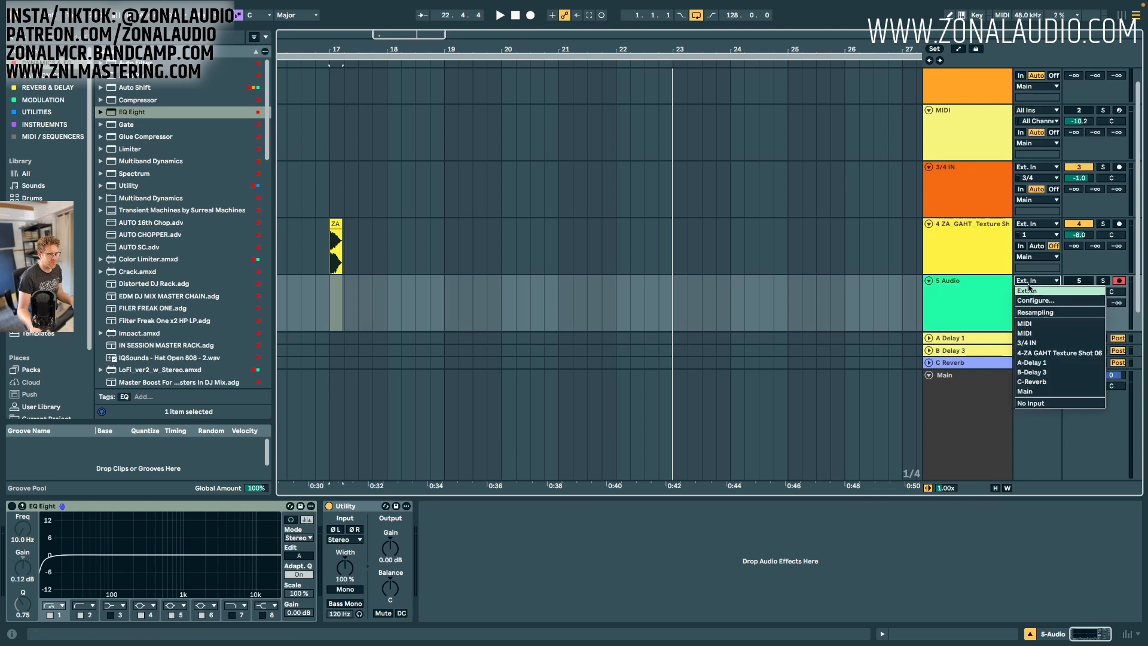
pyautogui.click(1031, 291)
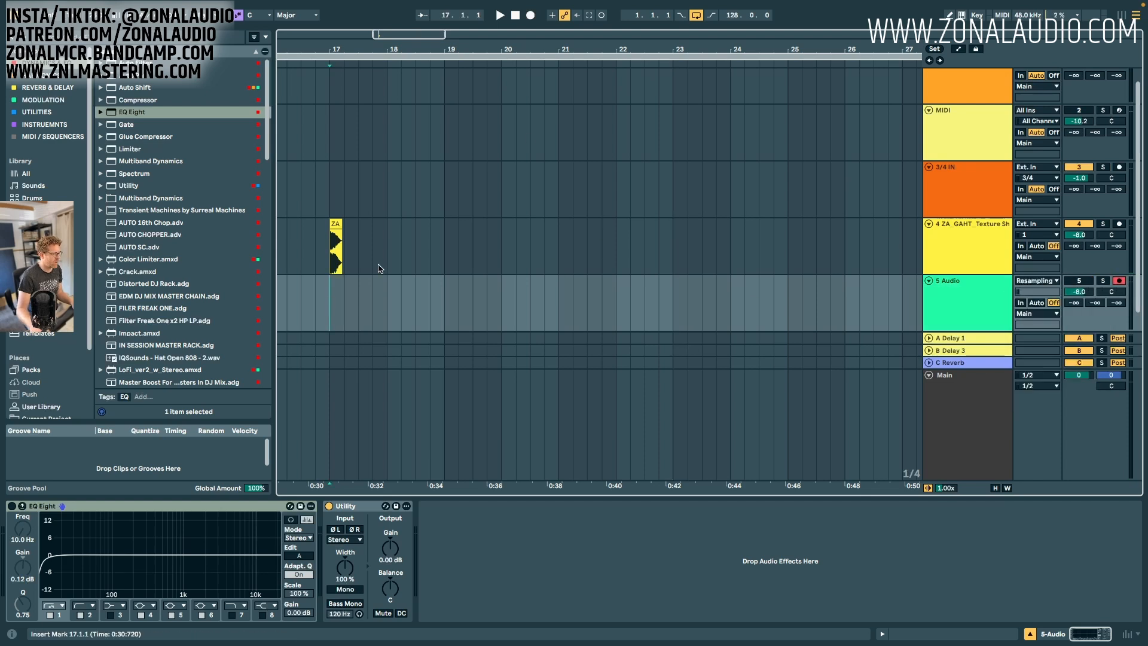
pyautogui.click(530, 15)
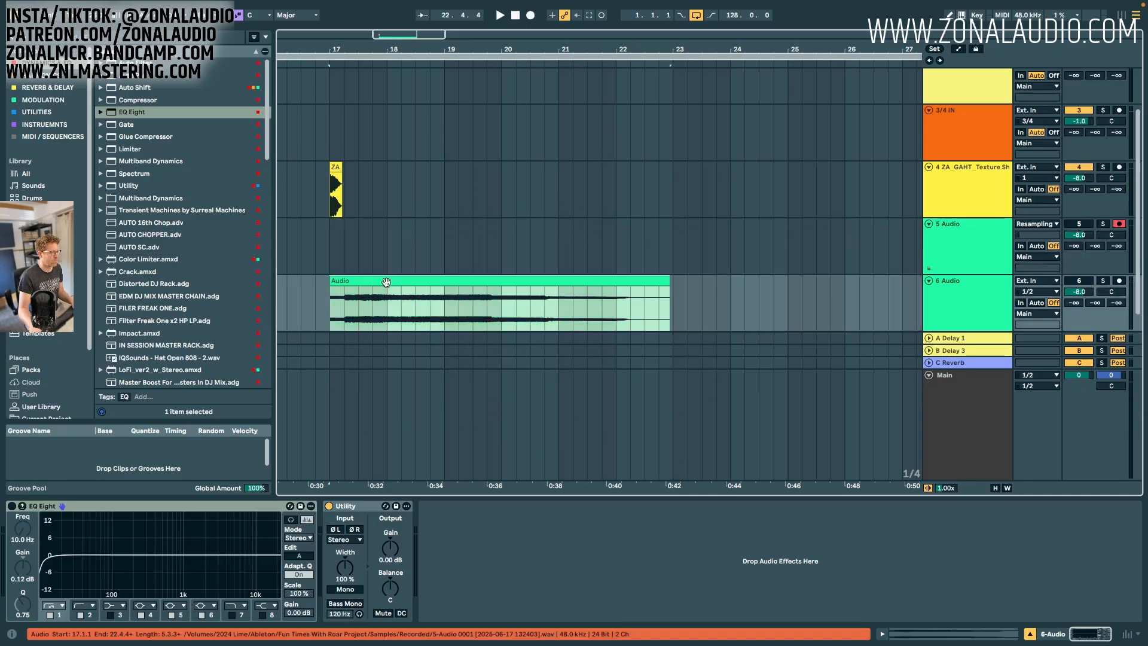
pyautogui.press('space')
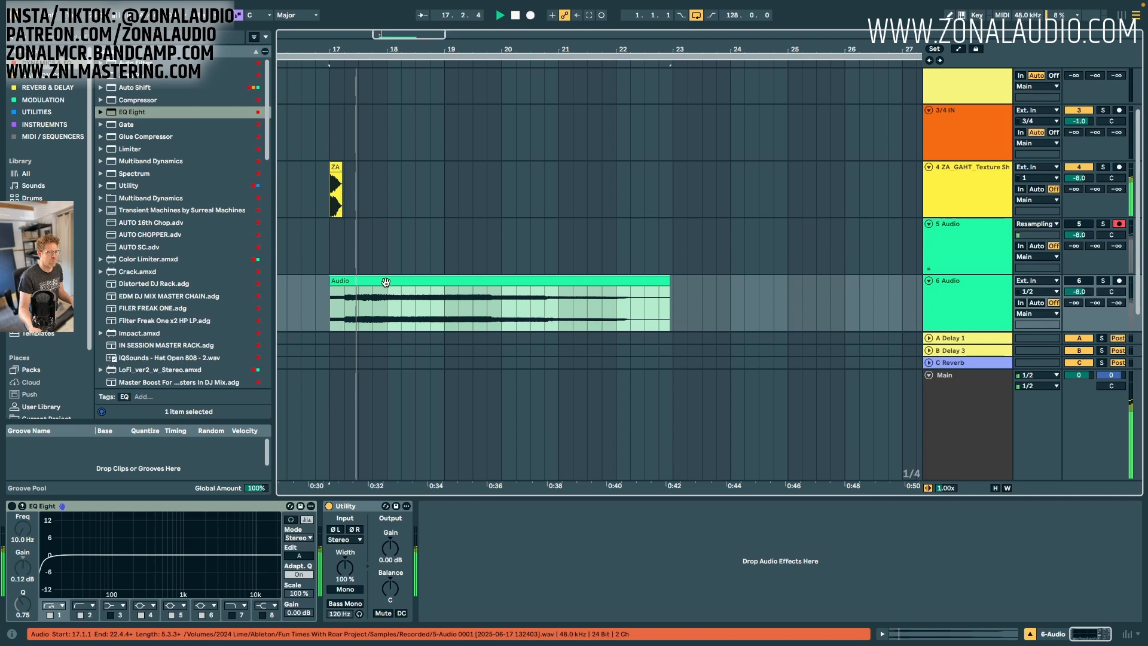
# Examine the missing media file reported for the recorded audio.
pyautogui.click(81, 638)
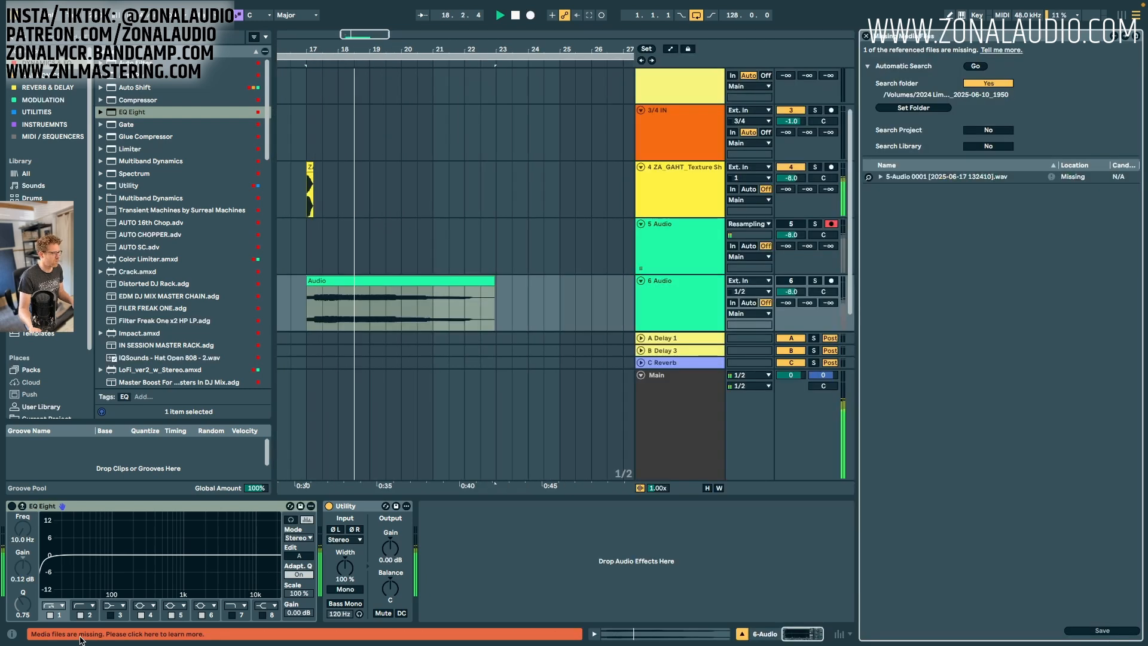
pyautogui.rightClick(928, 178)
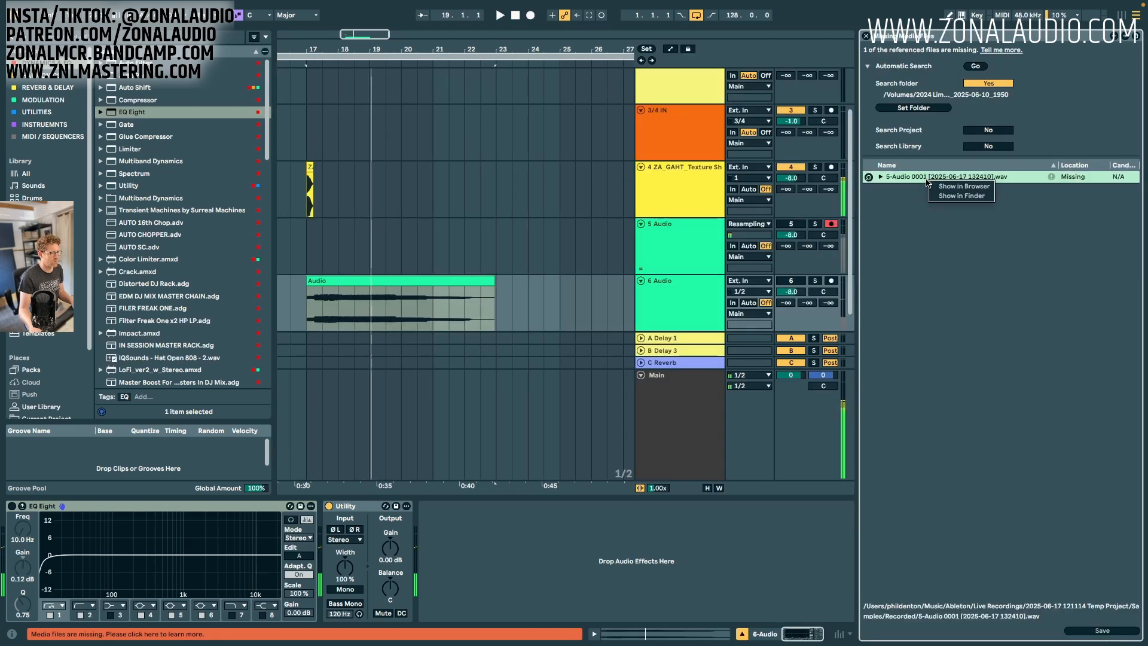
pyautogui.click(923, 286)
# Remove the MIDI and 3/4 IN tracks and insert an empty audio track directly below the texture shot track.
pyautogui.click(413, 303)
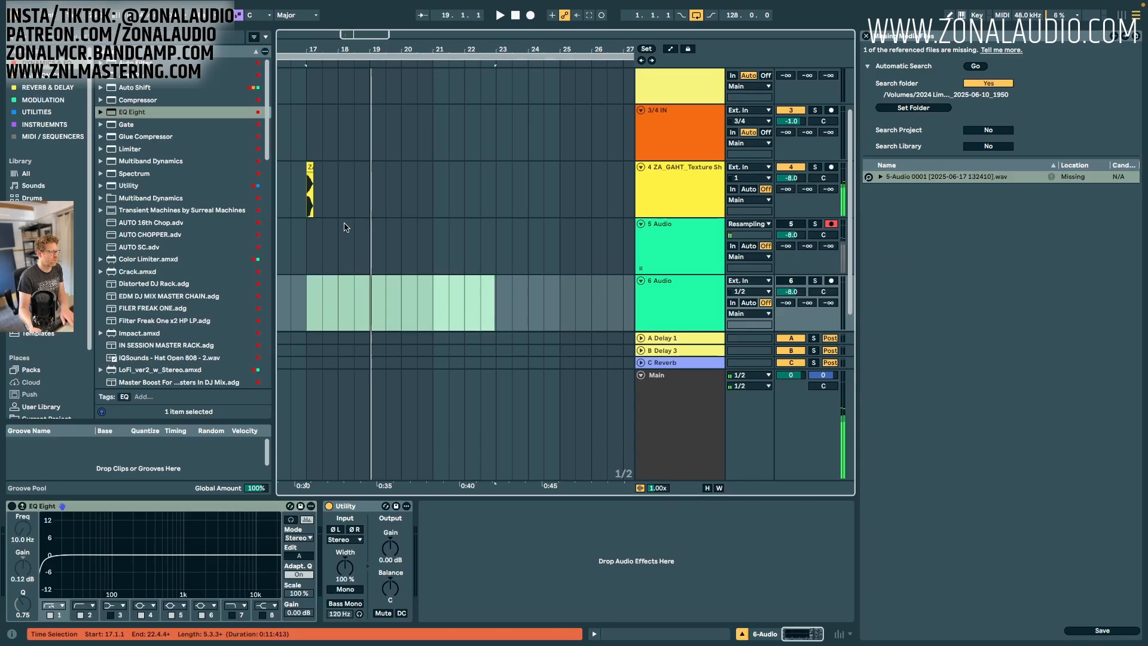
pyautogui.press('Delete')
pyautogui.click(343, 249)
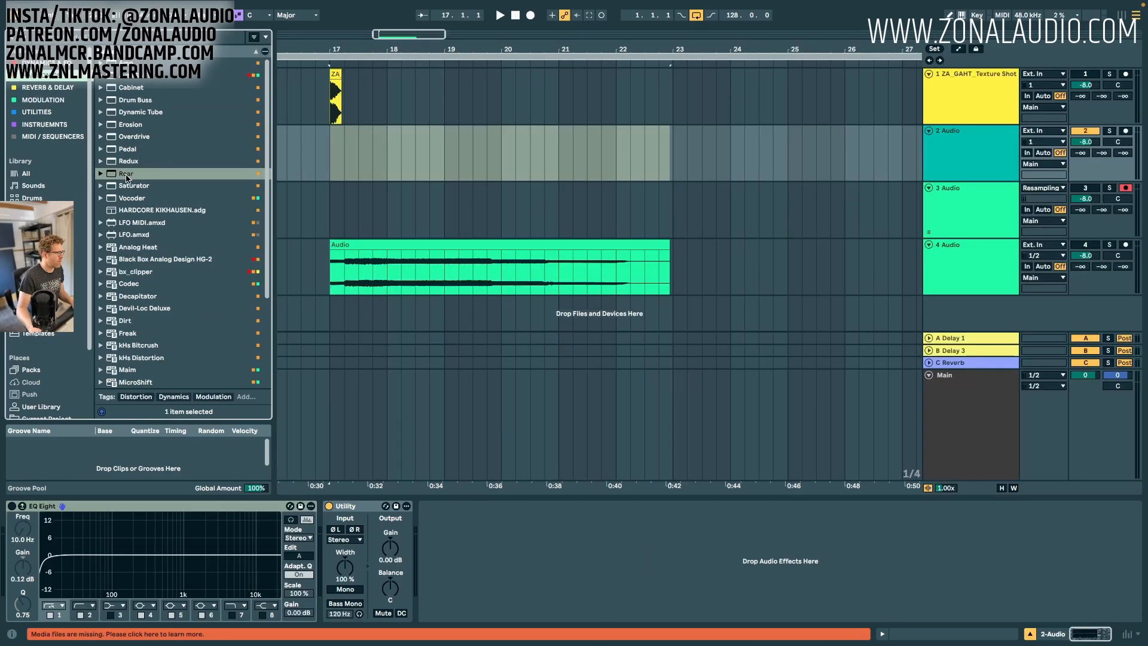
# Add Roar after Utility on the new audio track, switch on EQ Eight, and set Roar's routing to Serial.
pyautogui.moveTo(126, 174); pyautogui.dragTo(417, 549)
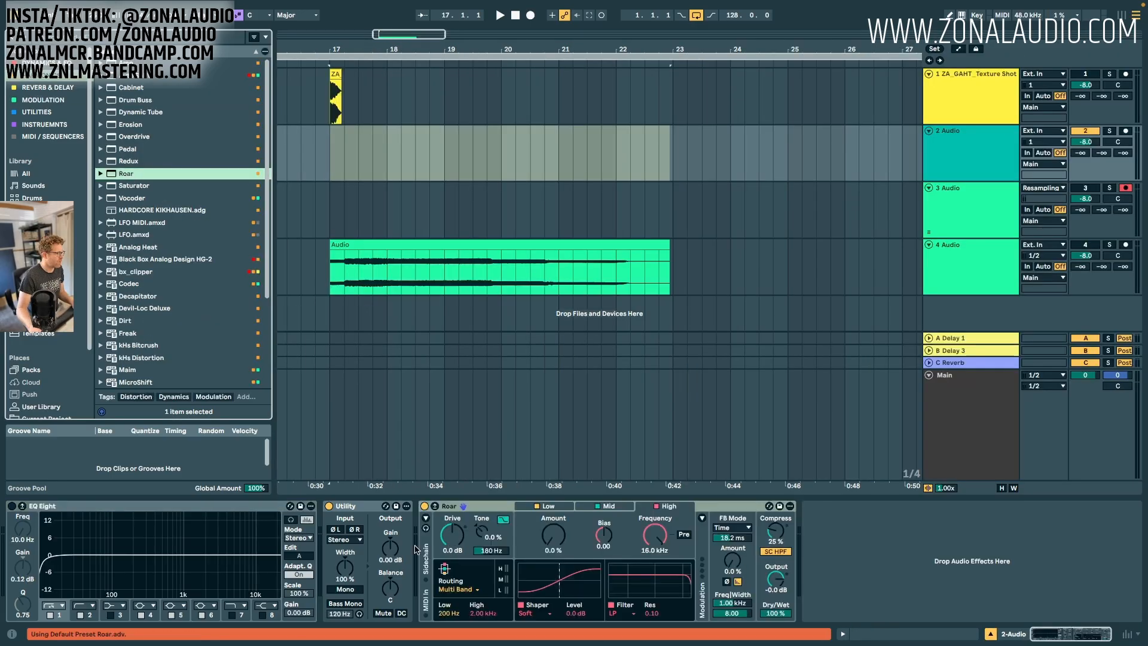
pyautogui.click(11, 506)
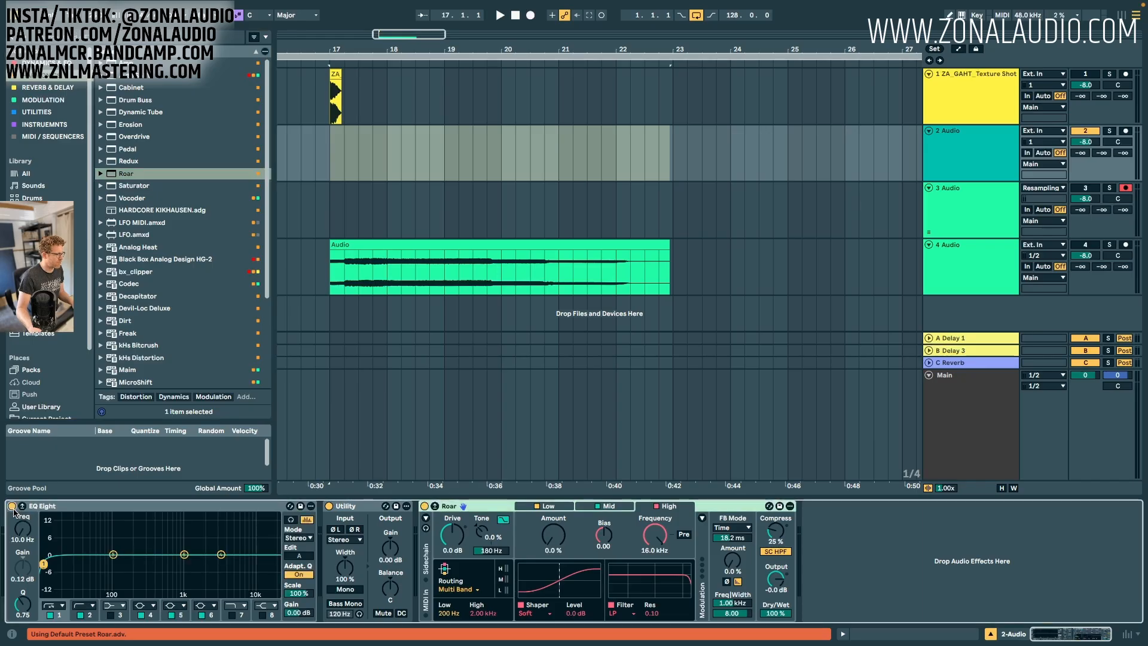
pyautogui.click(457, 588)
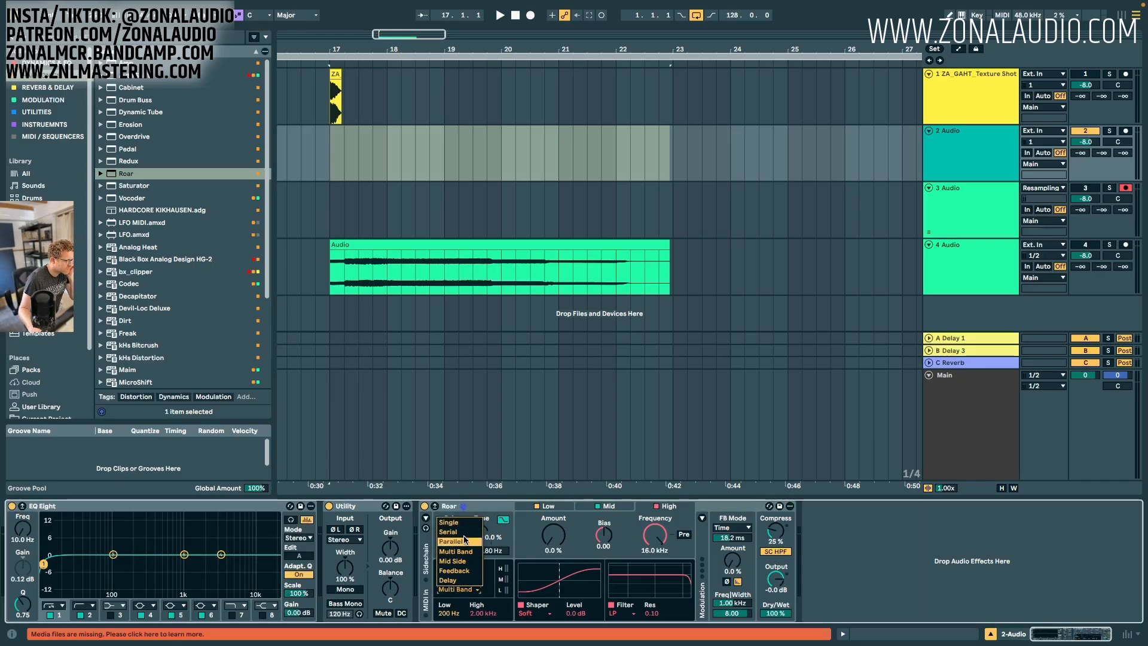
pyautogui.click(462, 532)
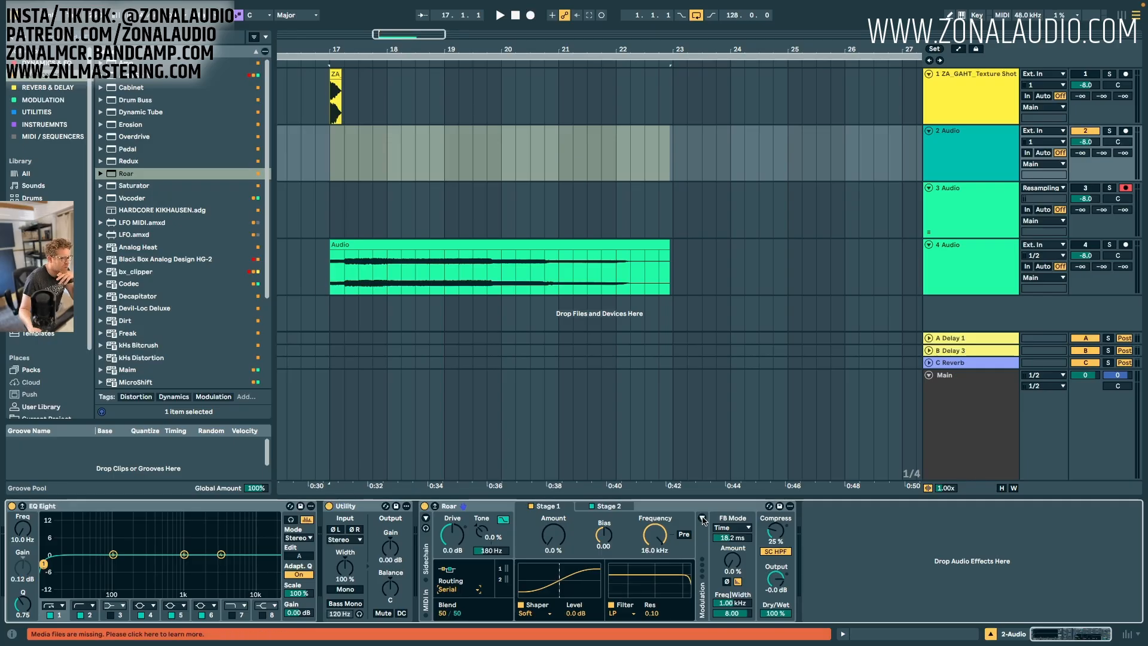
# Set a second Roar on the track to Delay routing and add a Limiter at the end of the chain.
pyautogui.click(796, 589)
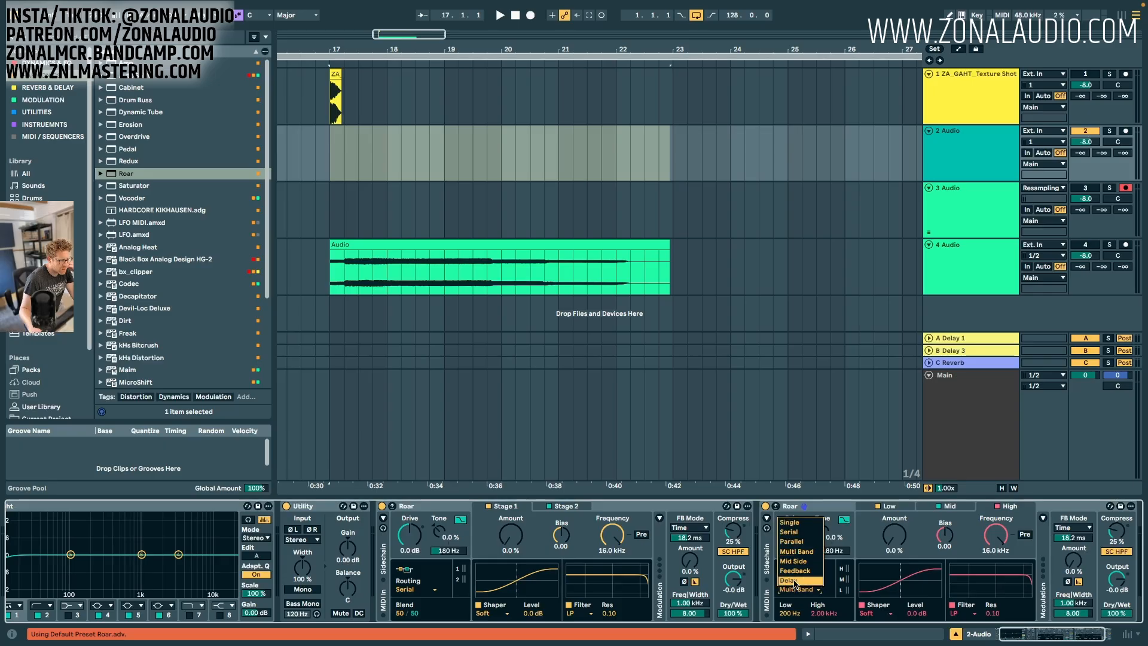
pyautogui.click(799, 581)
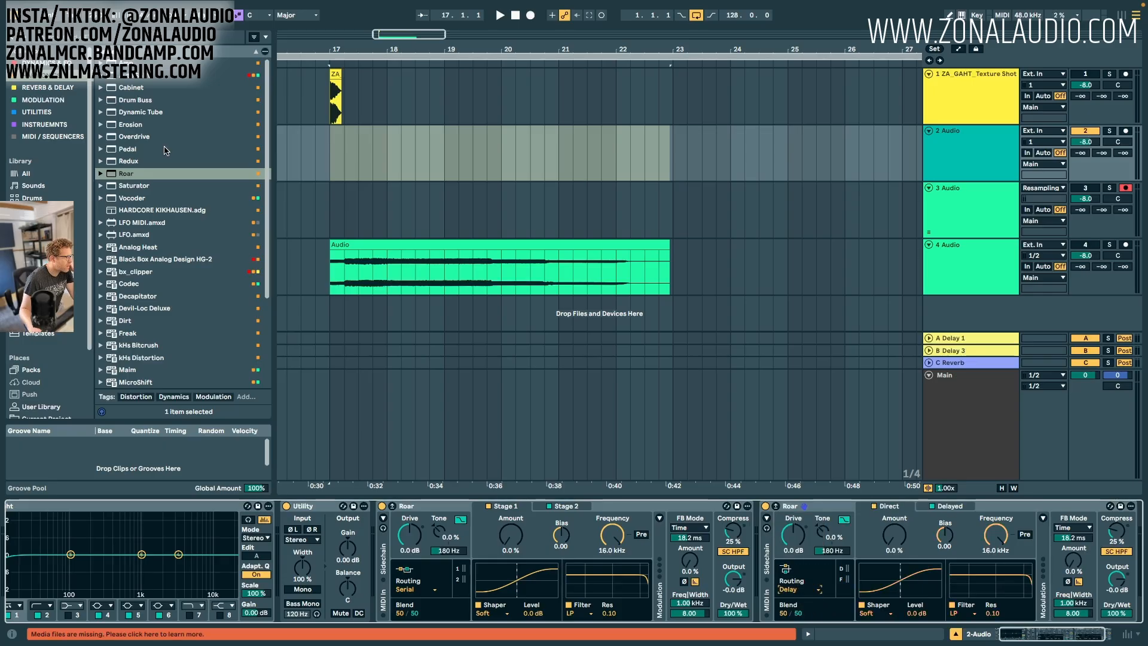
pyautogui.click(46, 63)
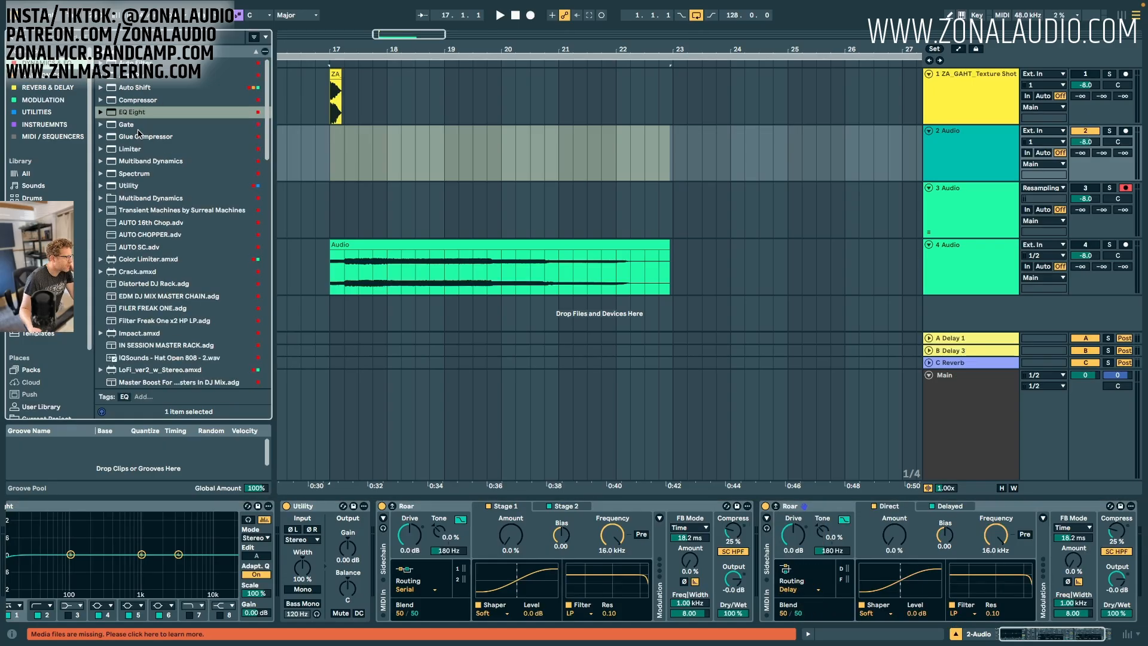
pyautogui.doubleClick(138, 151)
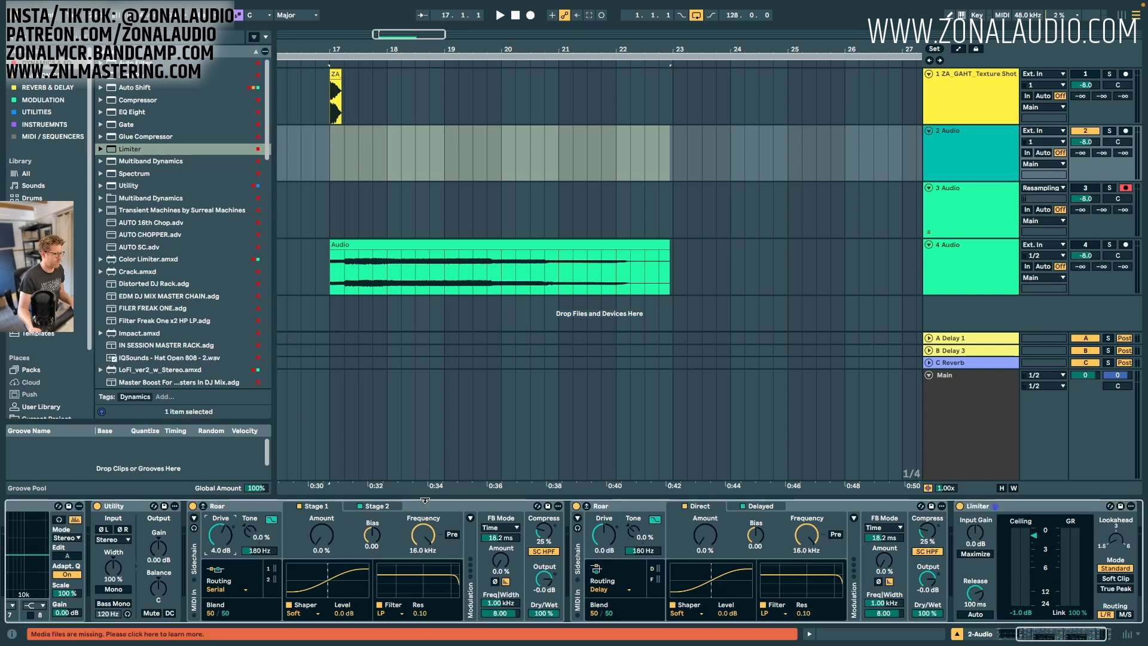
# Bypass the second Roar and set the first Roar's Drive to -18 dB and Stage 1 Amount to 85%.
pyautogui.click(576, 506)
pyautogui.moveTo(220, 534); pyautogui.dragTo(220, 545)
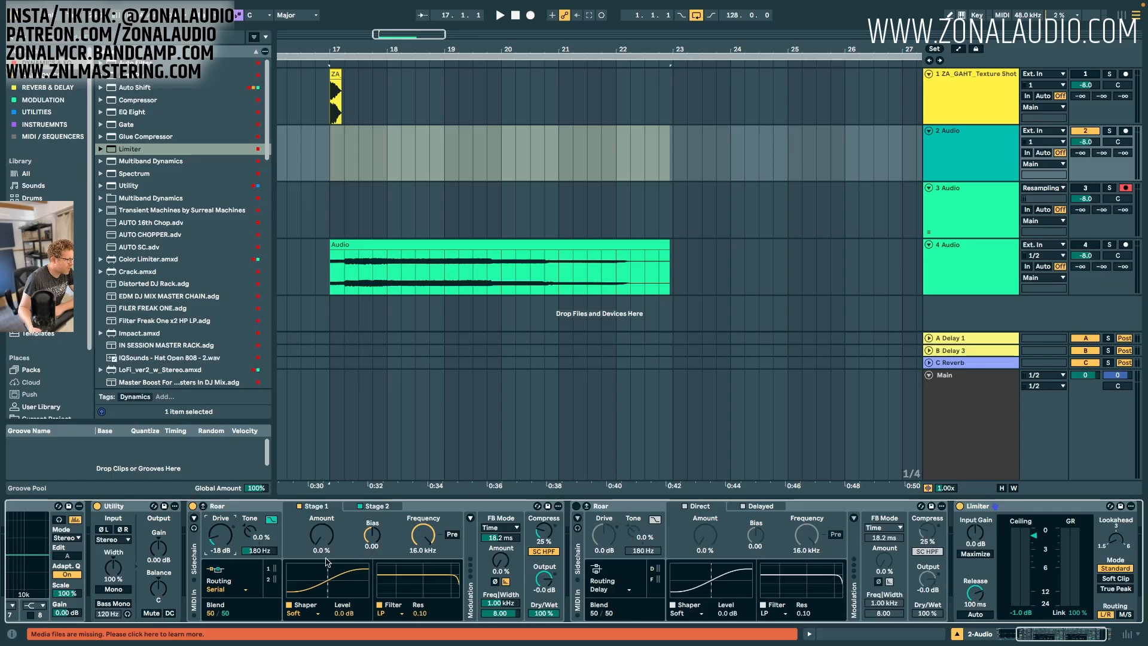
# Place ZA_GAHT_Foley Shot 14.wav from the 10 FOLEY SHOTS sample folder at bar 17 on the second audio track.
pyautogui.scroll(-3, 54, 384)
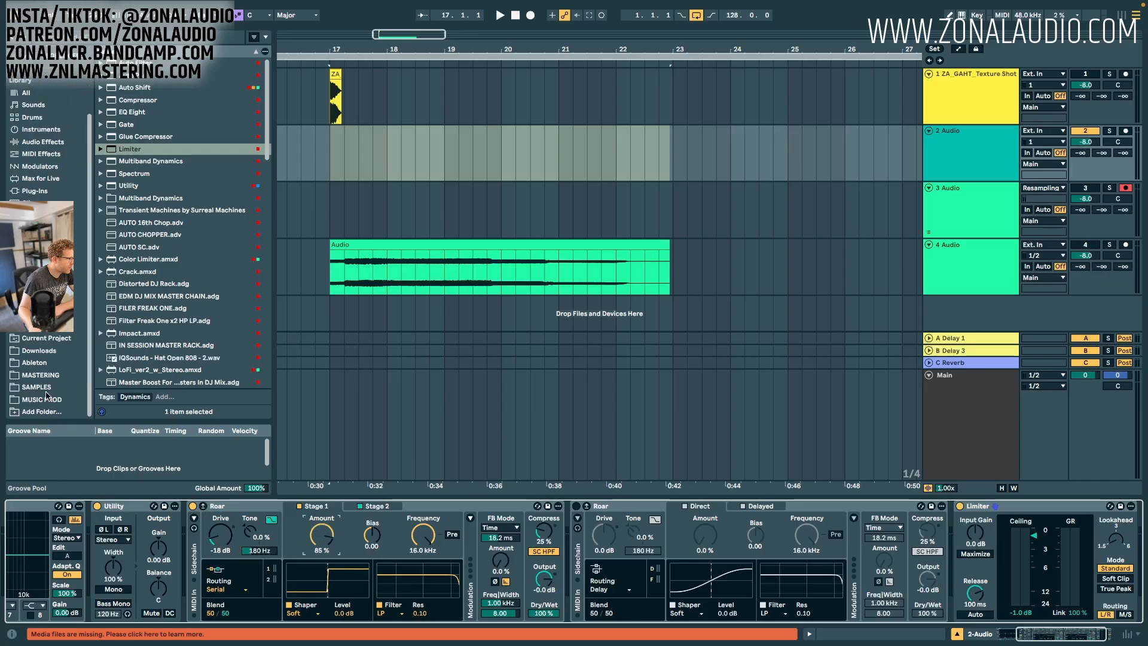
pyautogui.click(48, 388)
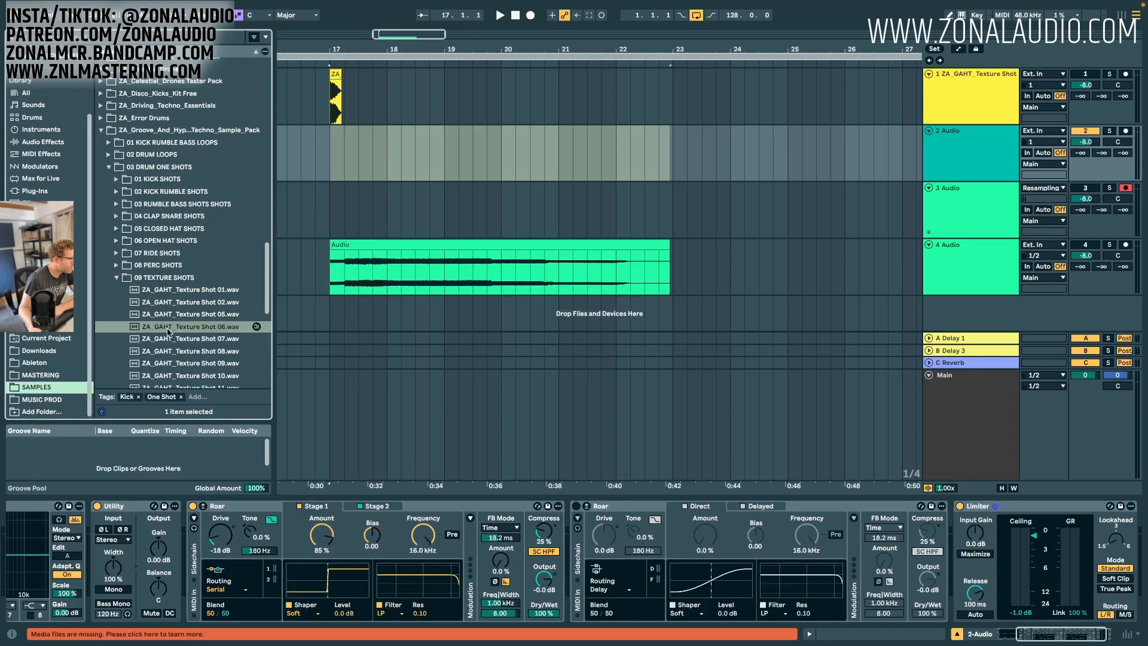
pyautogui.scroll(-2, 152, 335)
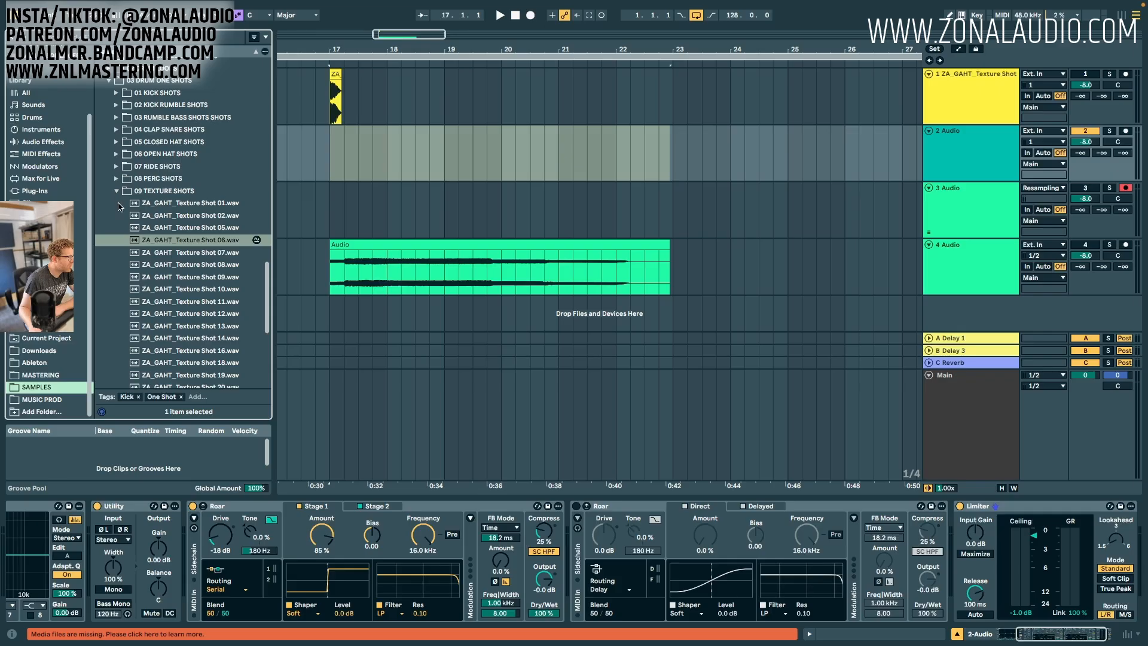
pyautogui.scroll(-3, 145, 216)
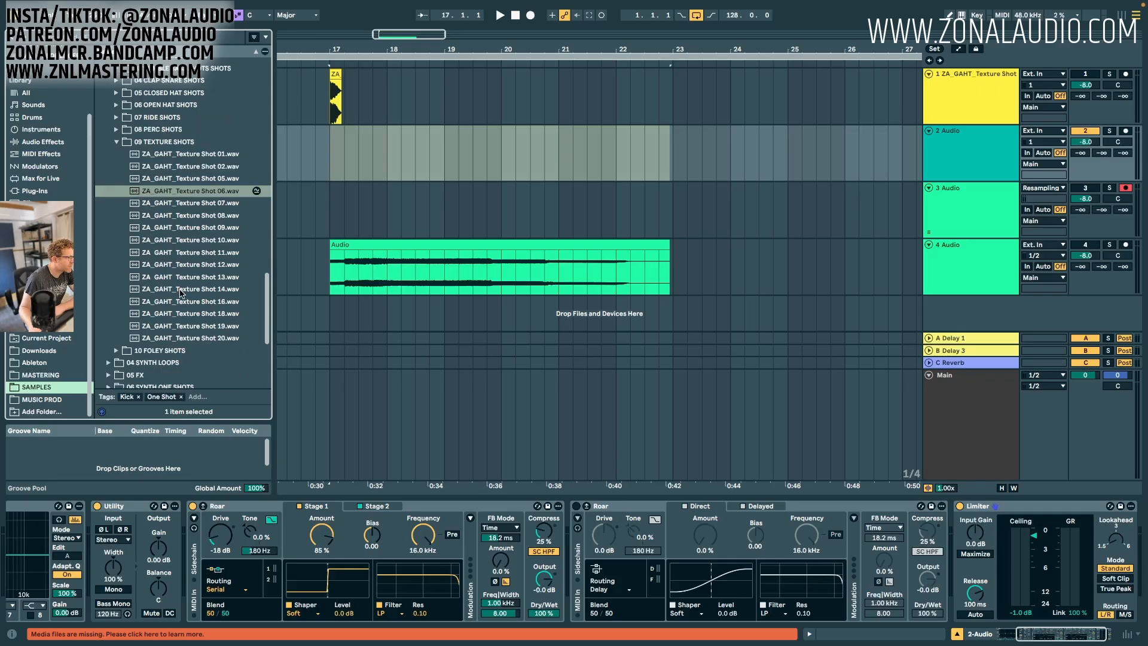
pyautogui.click(180, 291)
pyautogui.click(122, 351)
pyautogui.click(212, 356)
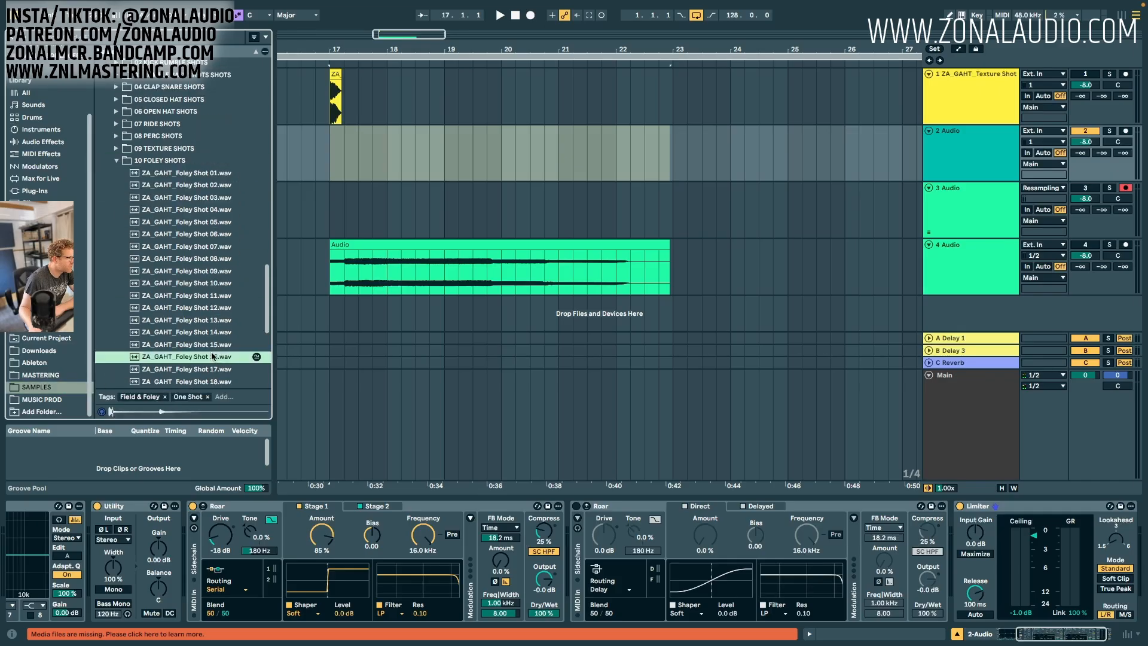
pyautogui.click(180, 333)
pyautogui.moveTo(179, 333); pyautogui.dragTo(328, 142)
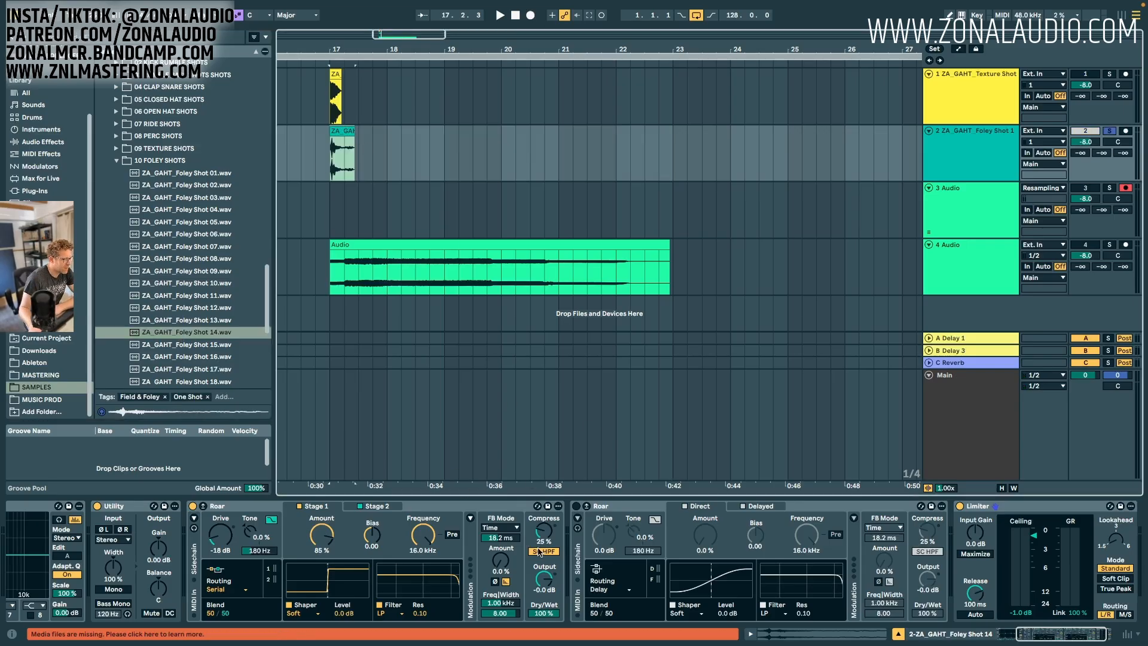
# Play the foley shot while trying the first Roar's Stage 1 shaper types, including Diode, and set the shaper to Tri Fold.
pyautogui.click(765, 507)
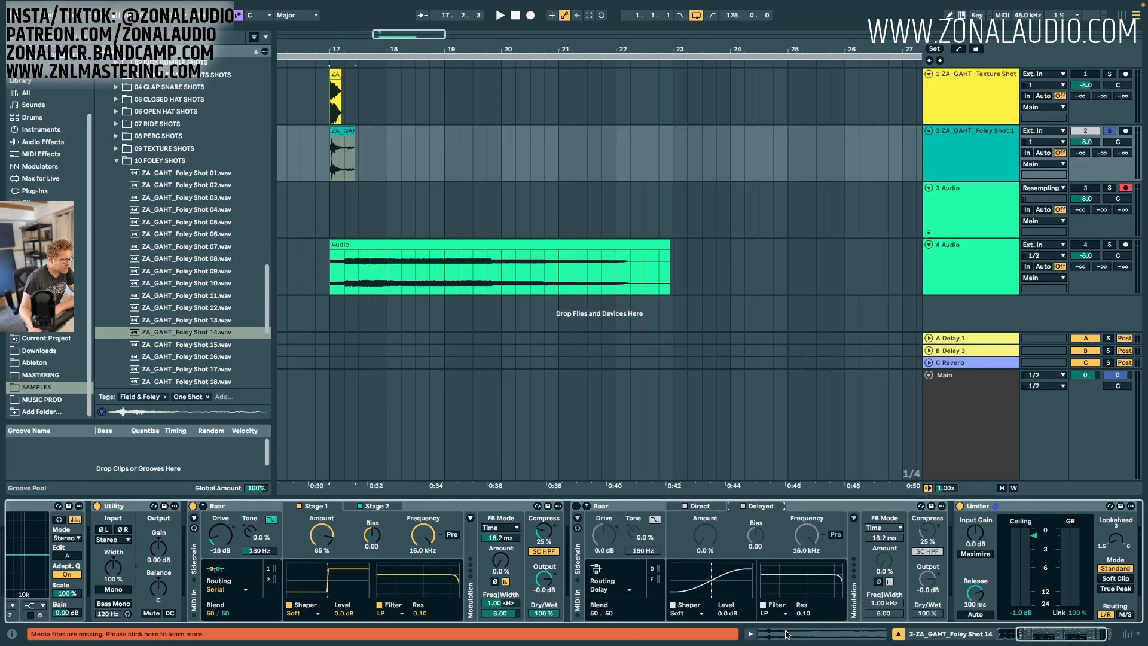
pyautogui.click(296, 614)
pyautogui.click(296, 619)
pyautogui.click(289, 605)
pyautogui.press('space')
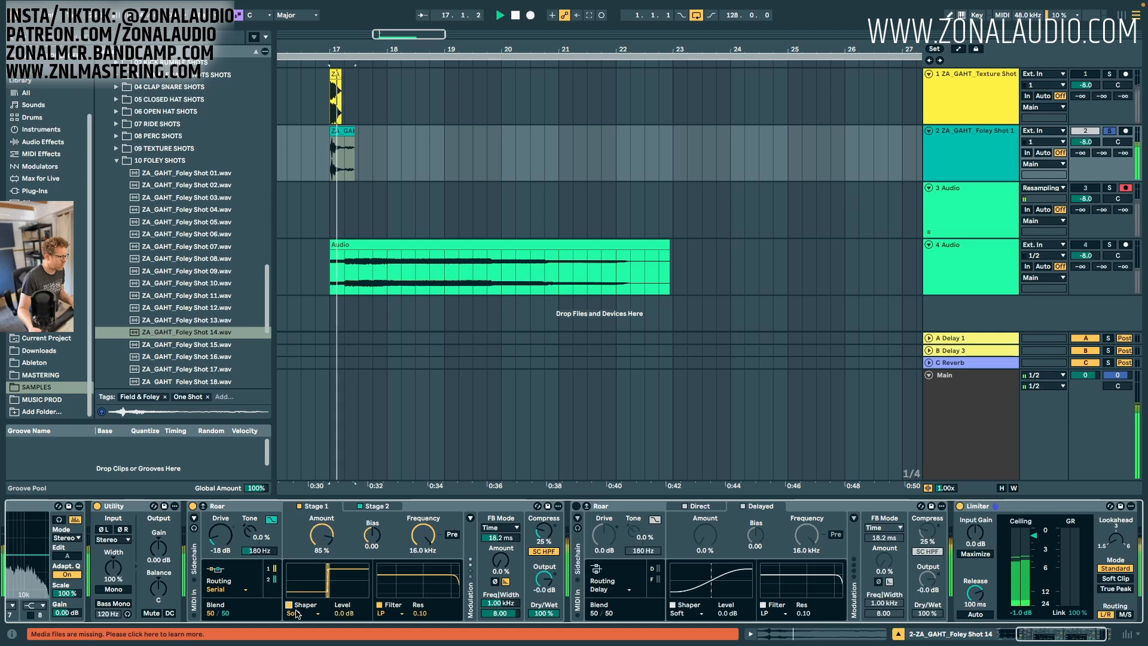
pyautogui.click(302, 614)
pyautogui.click(308, 530)
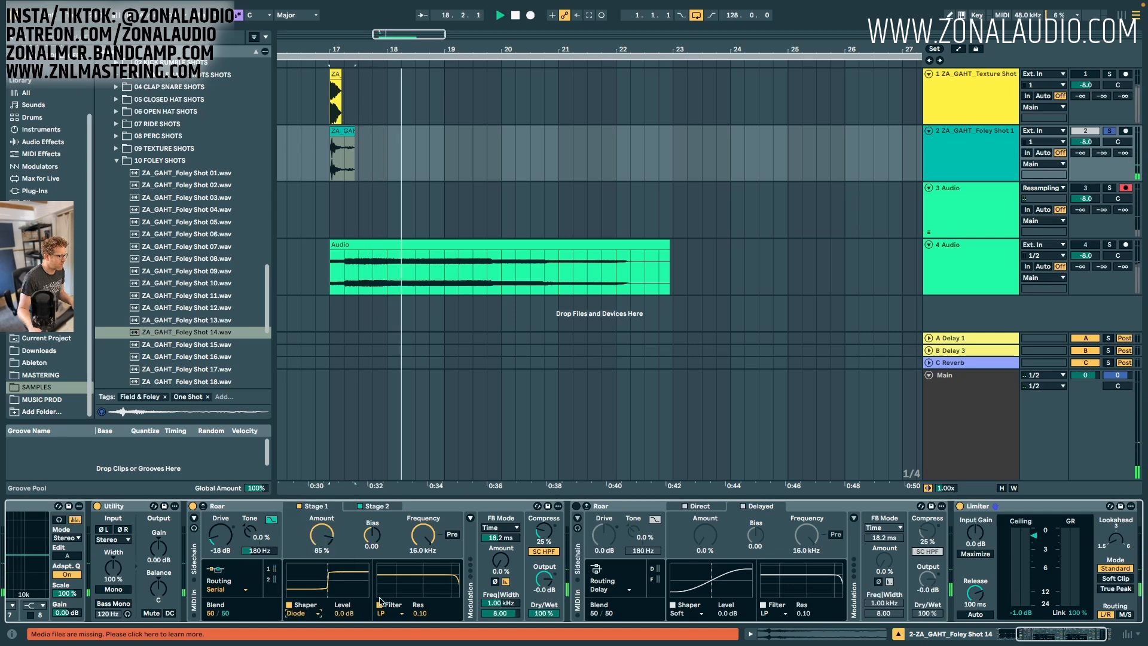
pyautogui.click(301, 613)
pyautogui.click(321, 583)
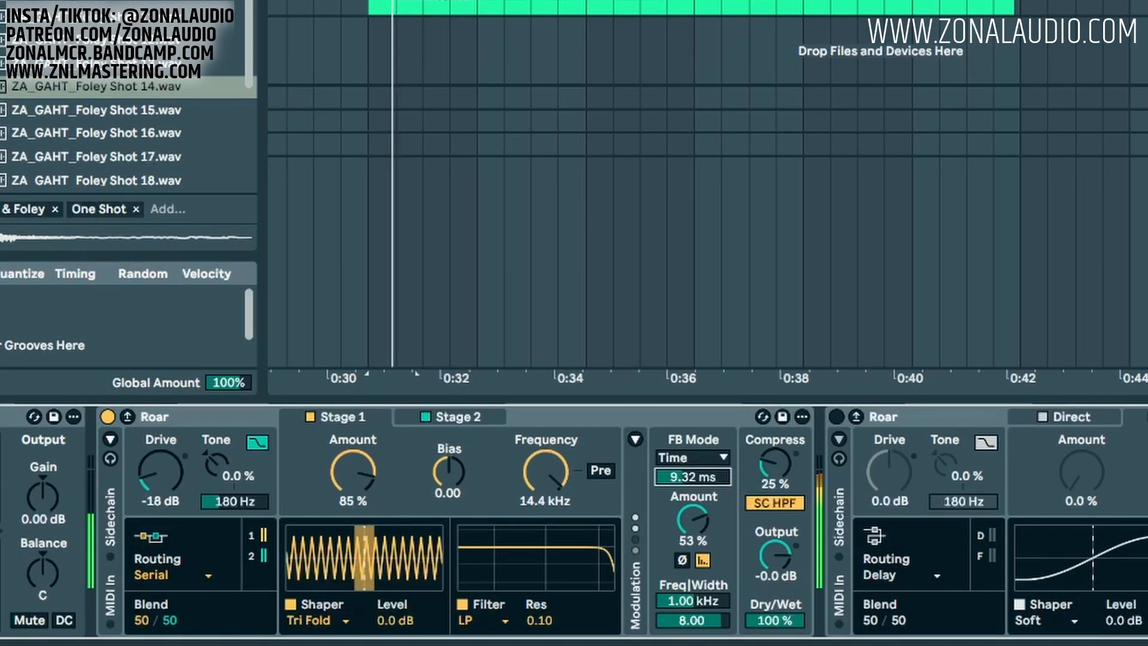
# Set the first Roar's feedback time to 166 ms, feedback amount to 40% and Stage 1 Amount to 52%.
pyautogui.moveTo(499, 538); pyautogui.dragTo(500, 522)
pyautogui.moveTo(693, 476); pyautogui.dragTo(692, 438)
pyautogui.click(692, 519)
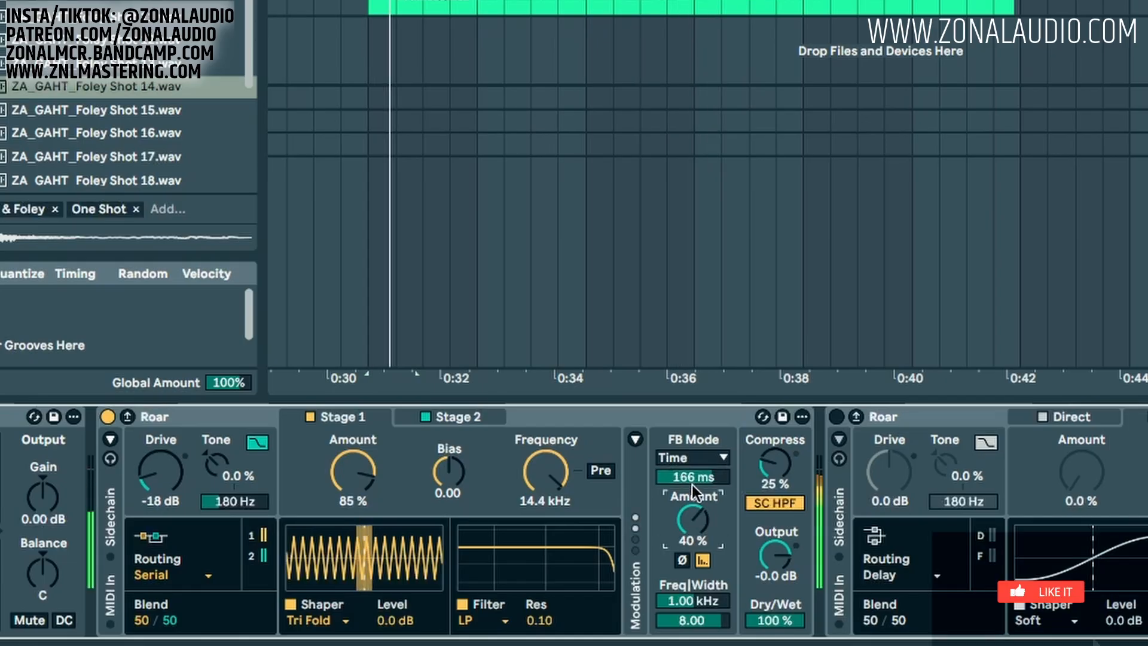
pyautogui.moveTo(353, 472); pyautogui.dragTo(352, 512)
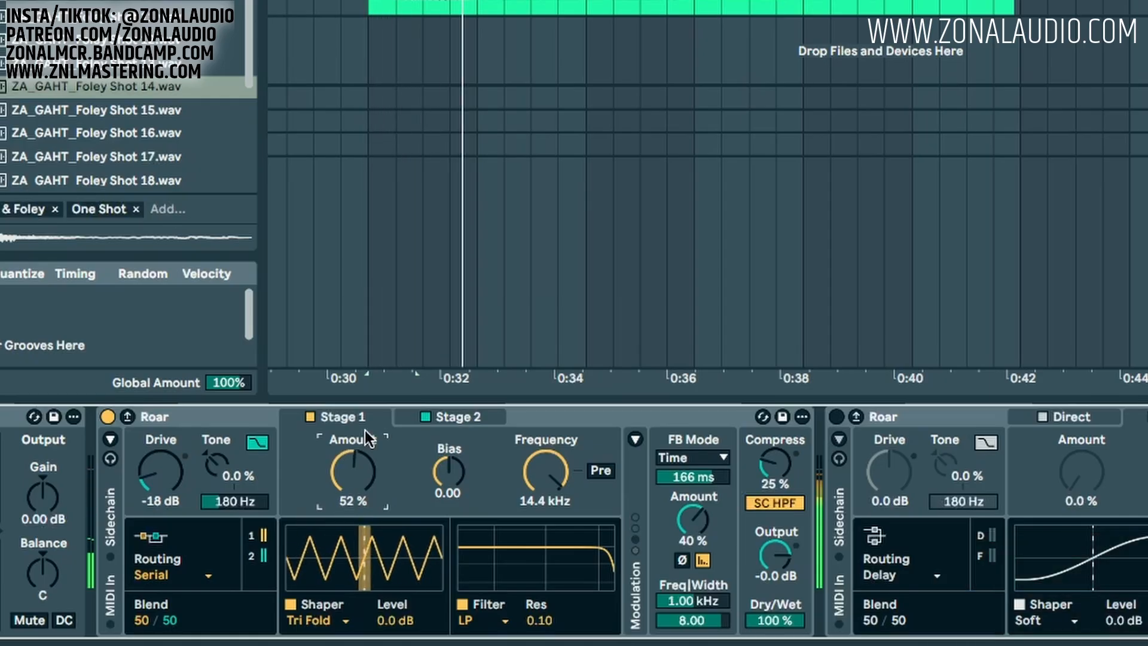
# Set the first Roar's Stage 2 shaper to Shards with an Amount of 53% while playing the foley shot.
pyautogui.click(472, 418)
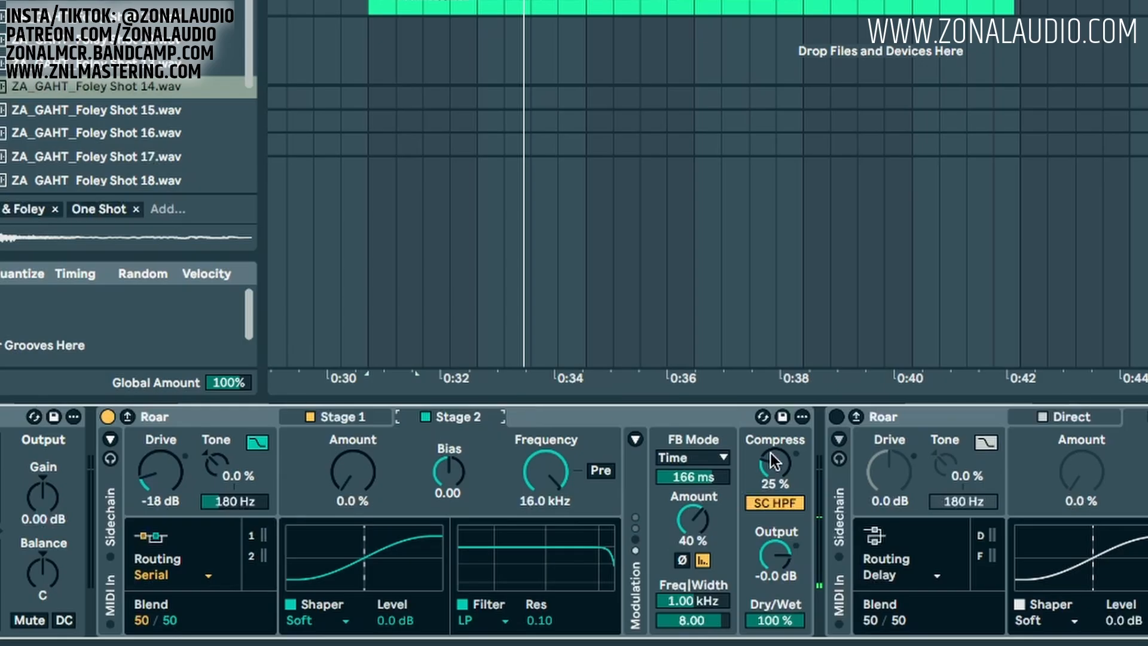
pyautogui.click(333, 622)
pyautogui.click(326, 611)
pyautogui.press('space')
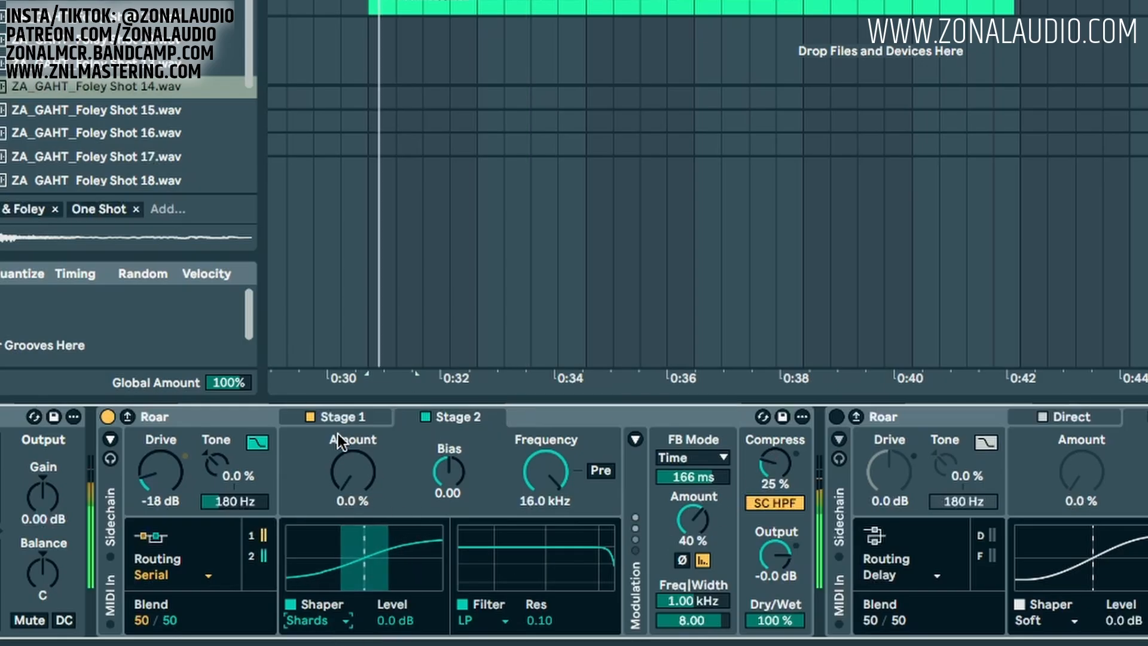
pyautogui.moveTo(353, 472); pyautogui.dragTo(352, 409)
# Set the Stage 2 filter to Comb with a frequency of 23.6 Hz and a resonance of 0.27.
pyautogui.click(481, 620)
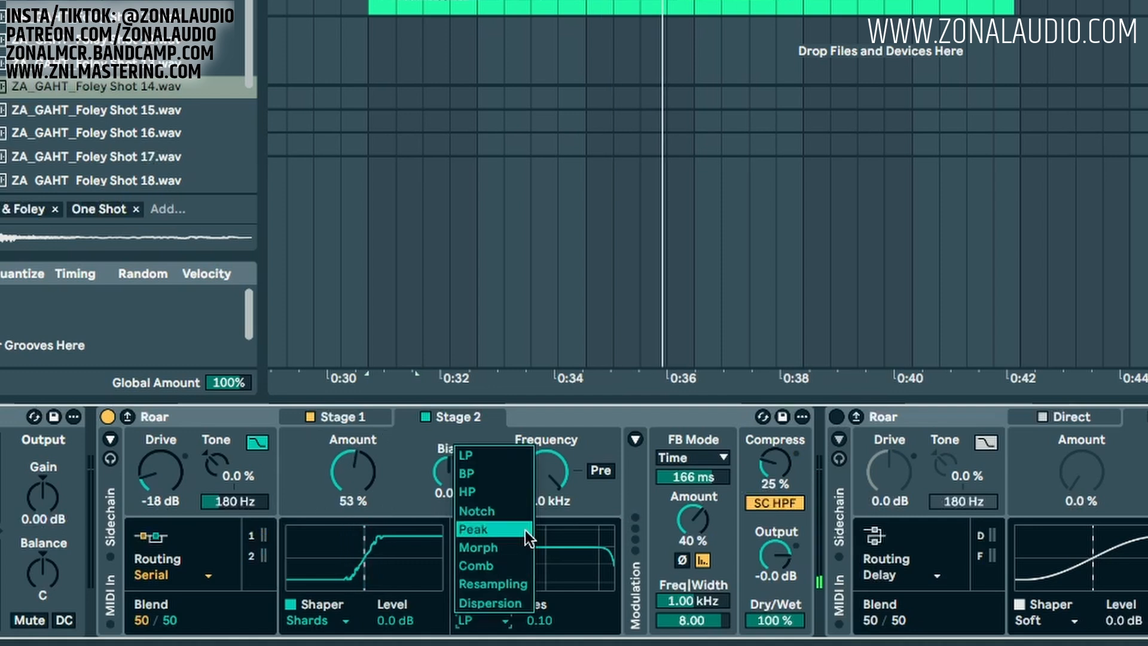
pyautogui.click(502, 565)
pyautogui.moveTo(522, 482); pyautogui.dragTo(522, 538)
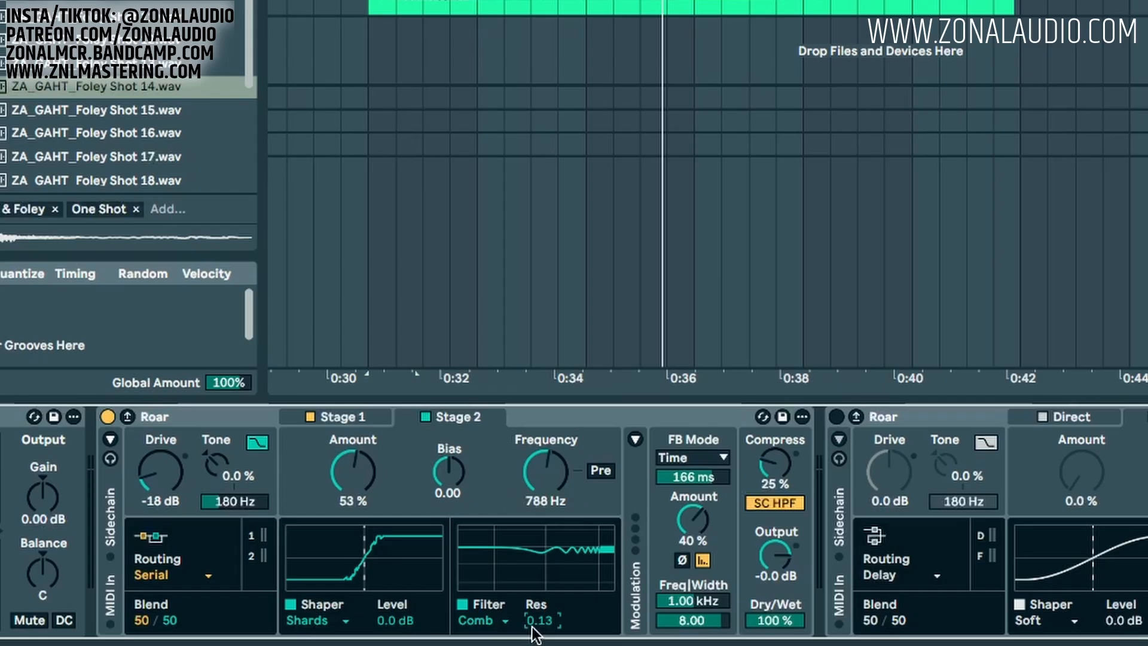
pyautogui.press('space')
pyautogui.moveTo(554, 474); pyautogui.dragTo(553, 508)
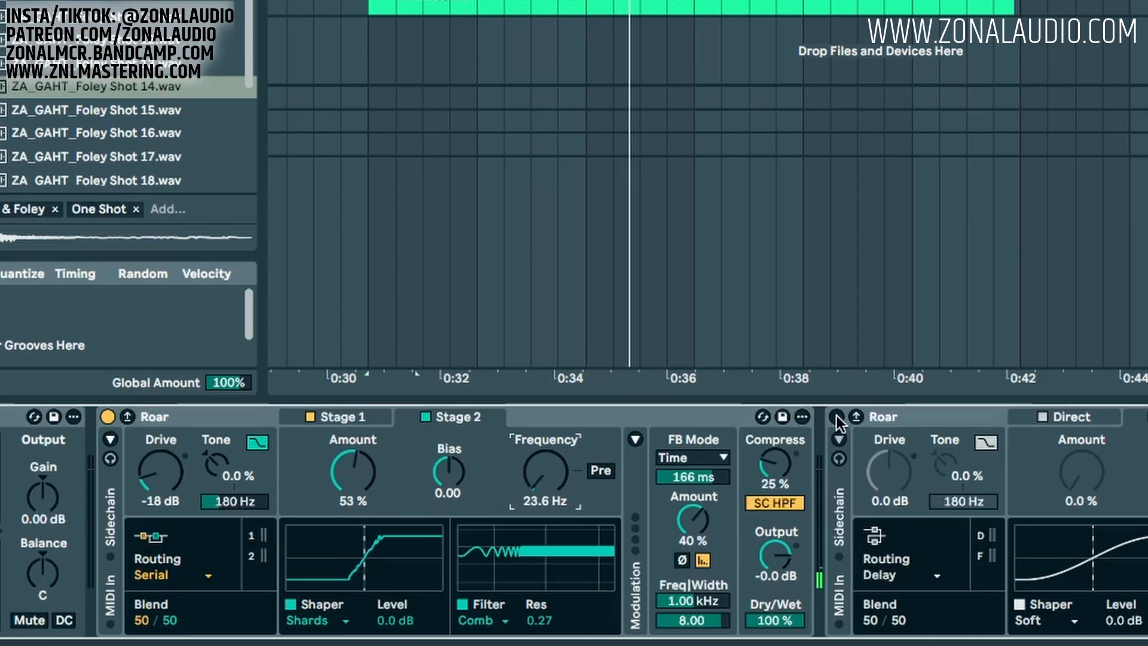
# Enable the second Roar and play the foley shot through both Roars.
pyautogui.click(604, 418)
pyautogui.click(836, 417)
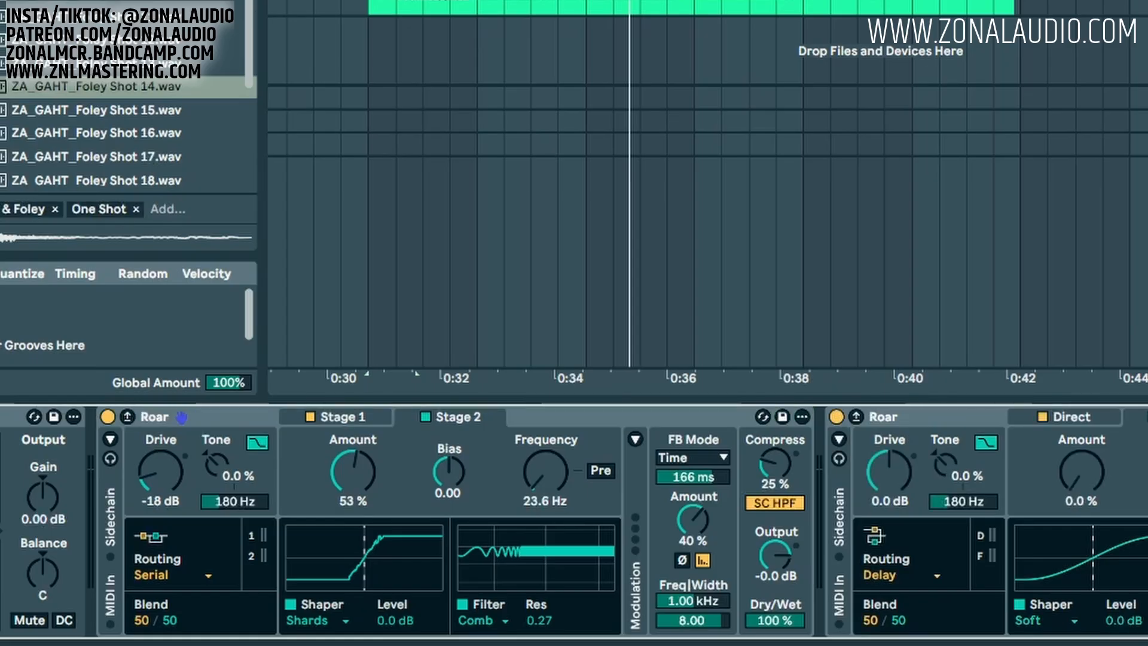
pyautogui.press('space')
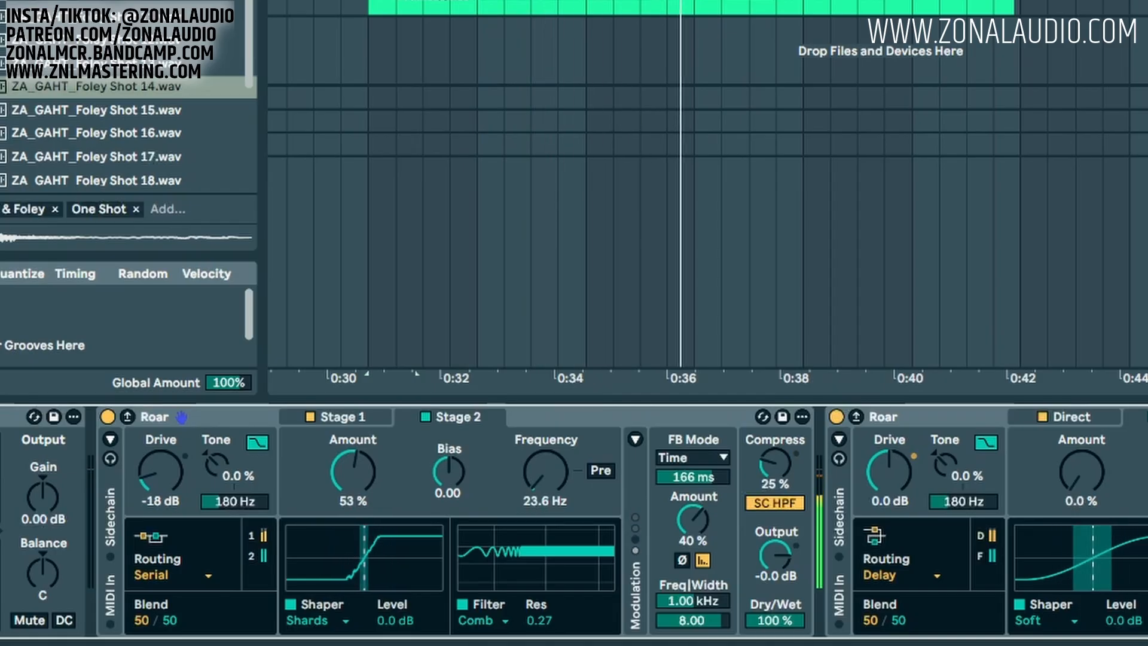
pyautogui.press('space')
pyautogui.press('space')
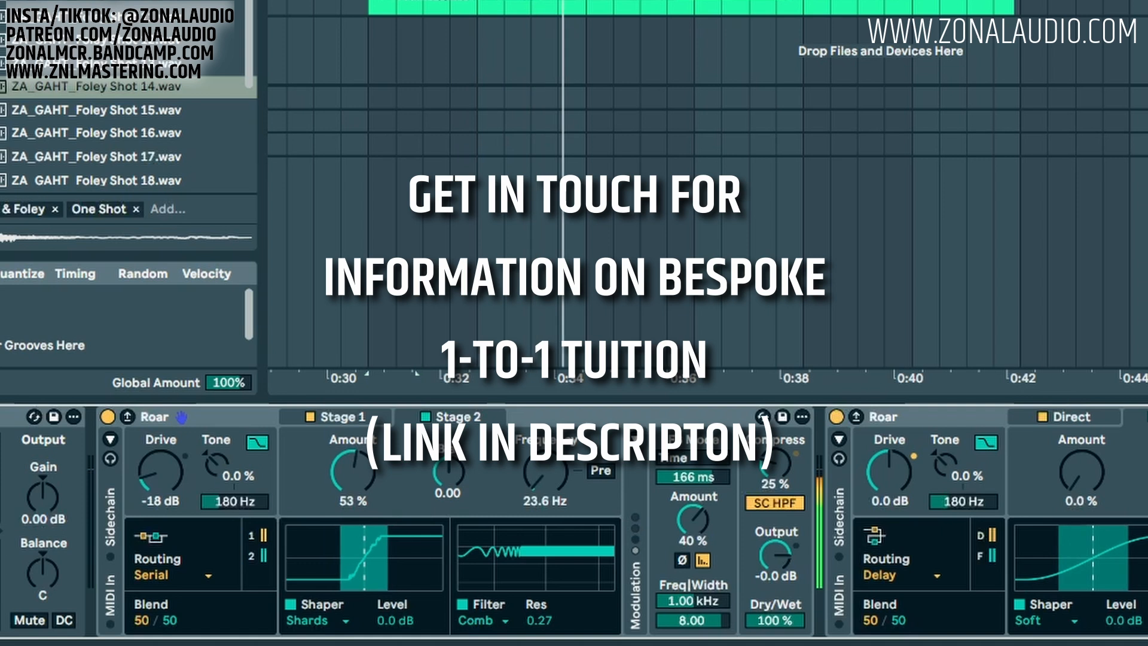
# Set the second Roar's Direct shaper to Noise with Amount 76%, and its Delayed band-pass filter frequency to 537 Hz.
pyautogui.click(1040, 619)
pyautogui.click(1051, 322)
pyautogui.moveTo(1081, 473); pyautogui.dragTo(1081, 425)
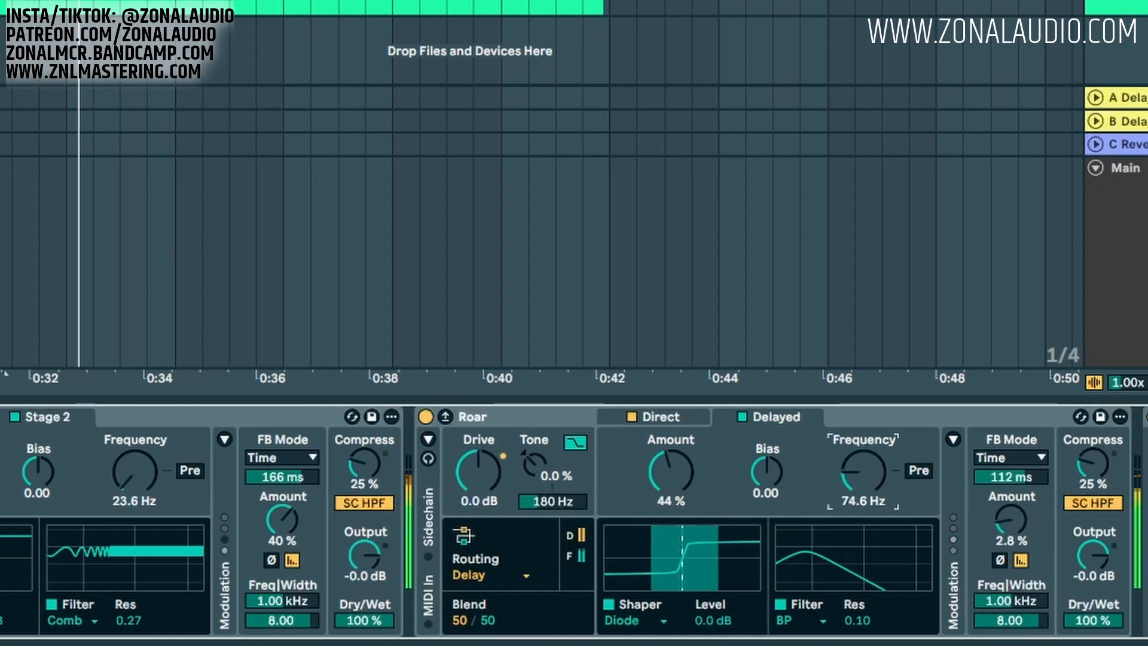
pyautogui.moveTo(863, 472); pyautogui.dragTo(863, 455)
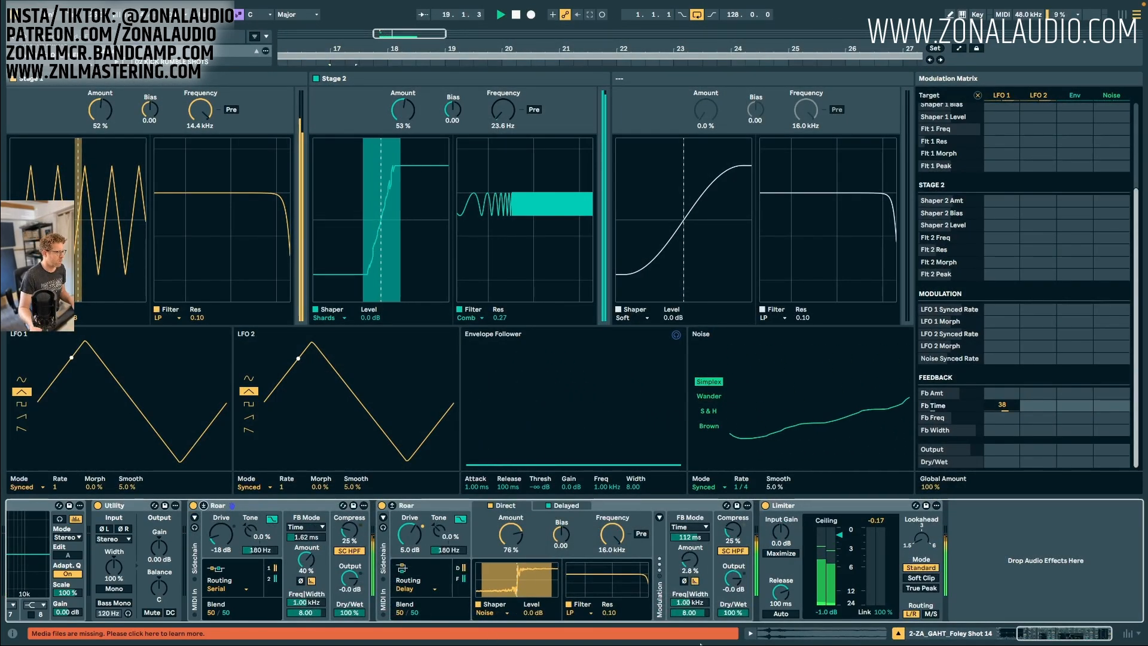
# Audition the modulated feedback and set the first Roar's LFO 1 to Free mode at 0.06 Hz.
pyautogui.press('space')
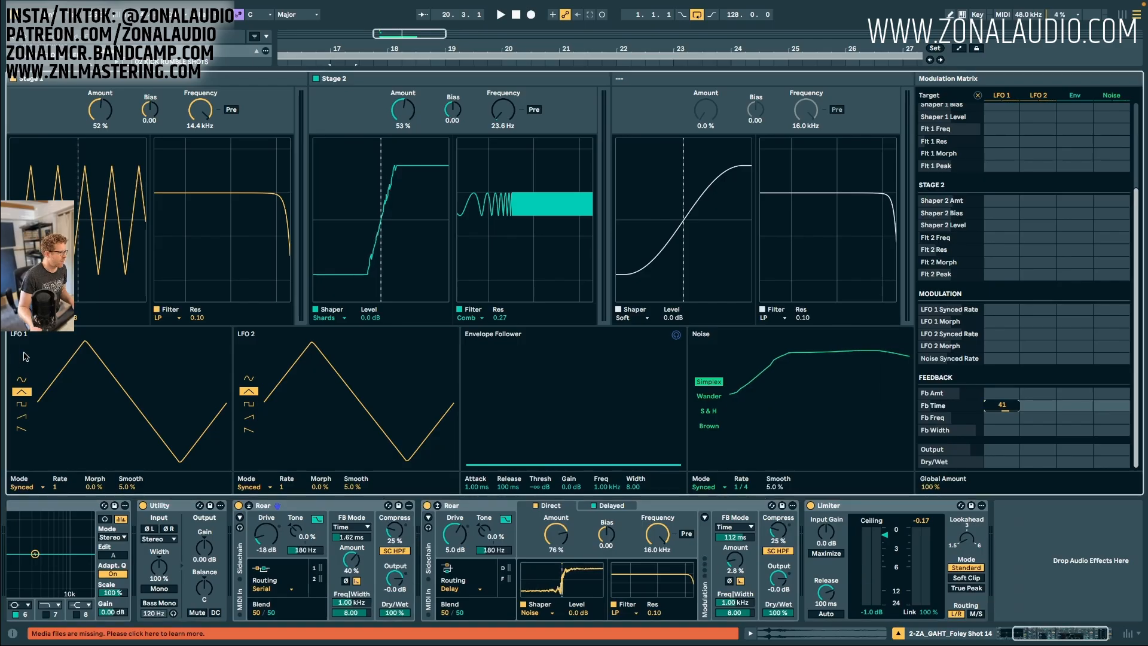
pyautogui.press('space')
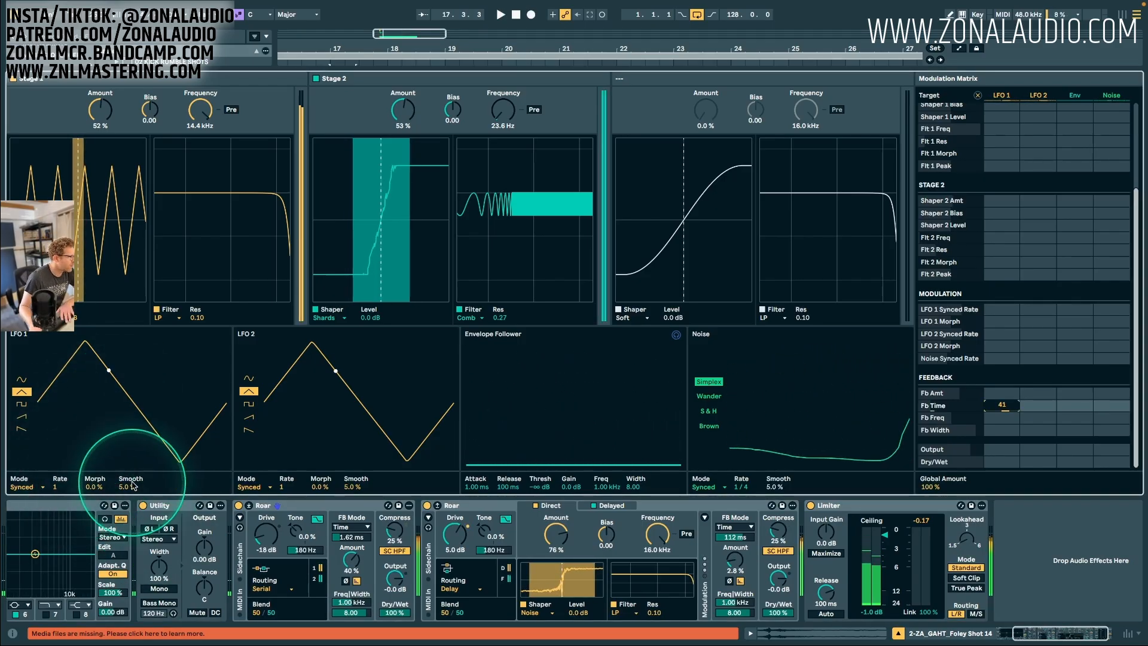
pyautogui.click(23, 487)
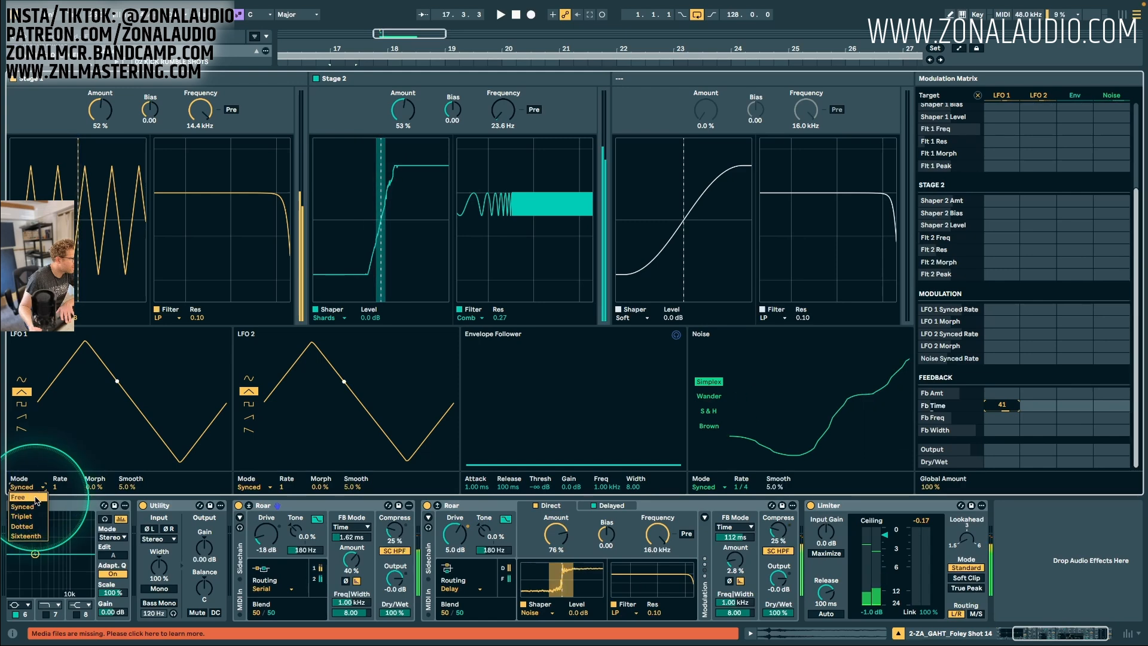
pyautogui.click(22, 506)
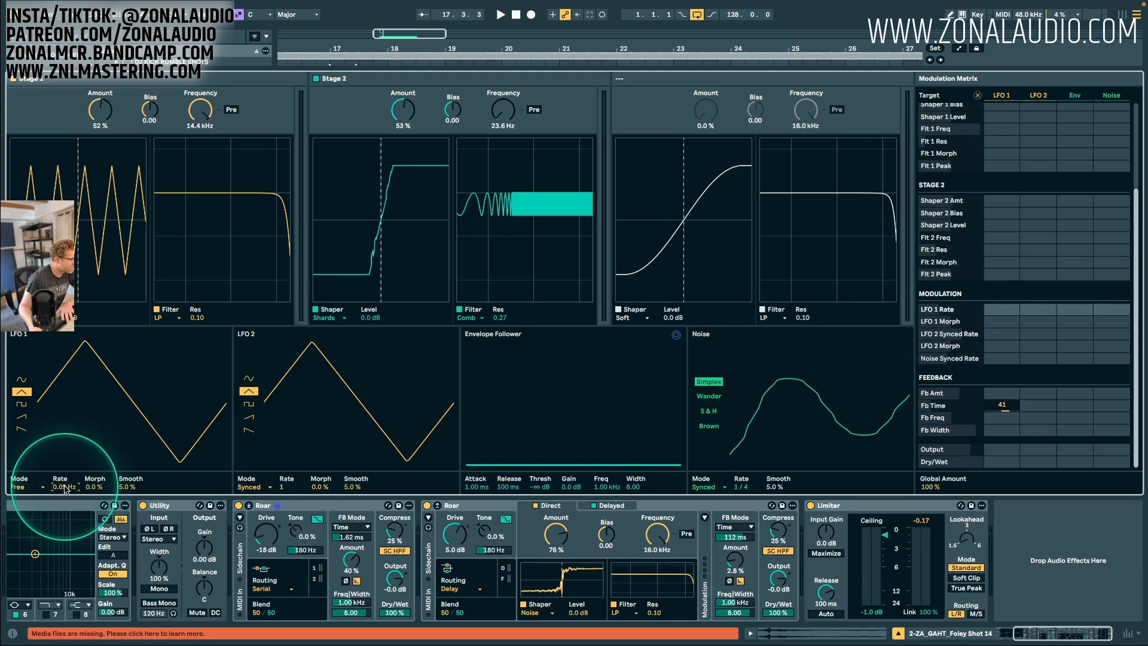
pyautogui.moveTo(65, 486); pyautogui.dragTo(68, 486)
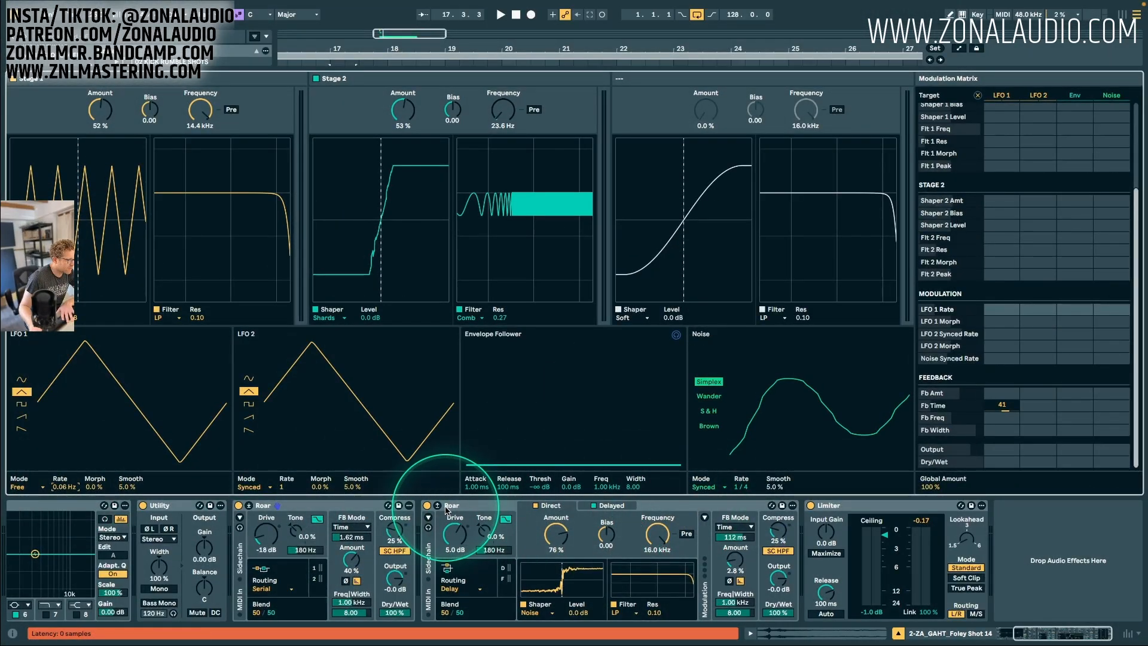
# Set the first Roar's feedback time to 6.25 ms and assign the second Roar's LFO 1 to its Fb Time at 64.
pyautogui.click(437, 505)
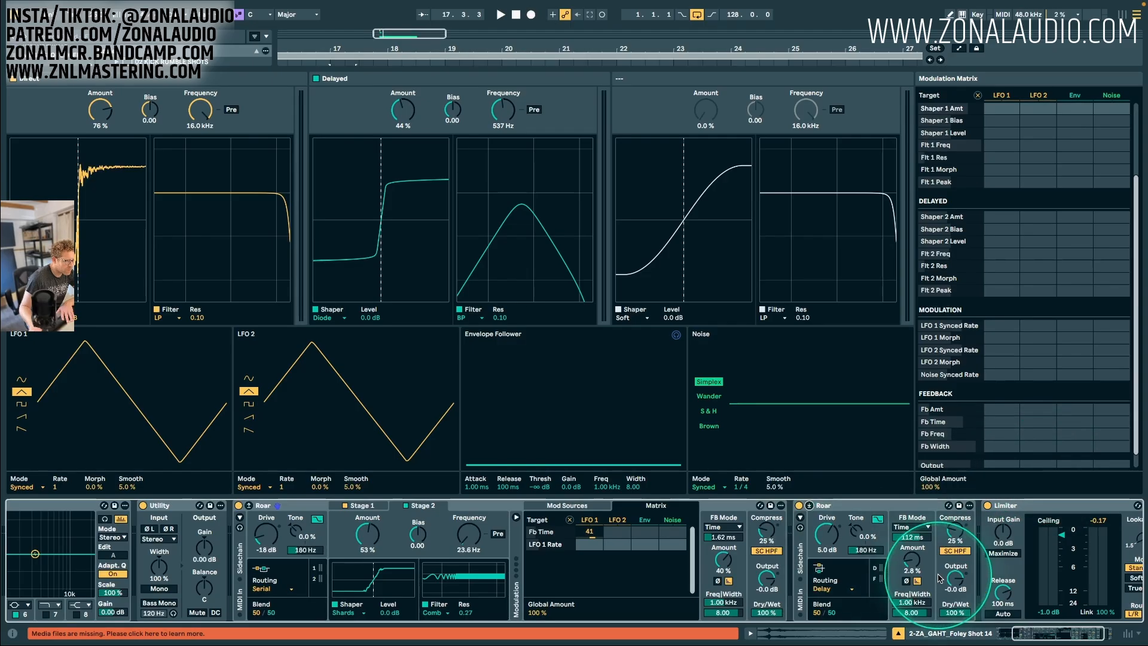
pyautogui.click(722, 538)
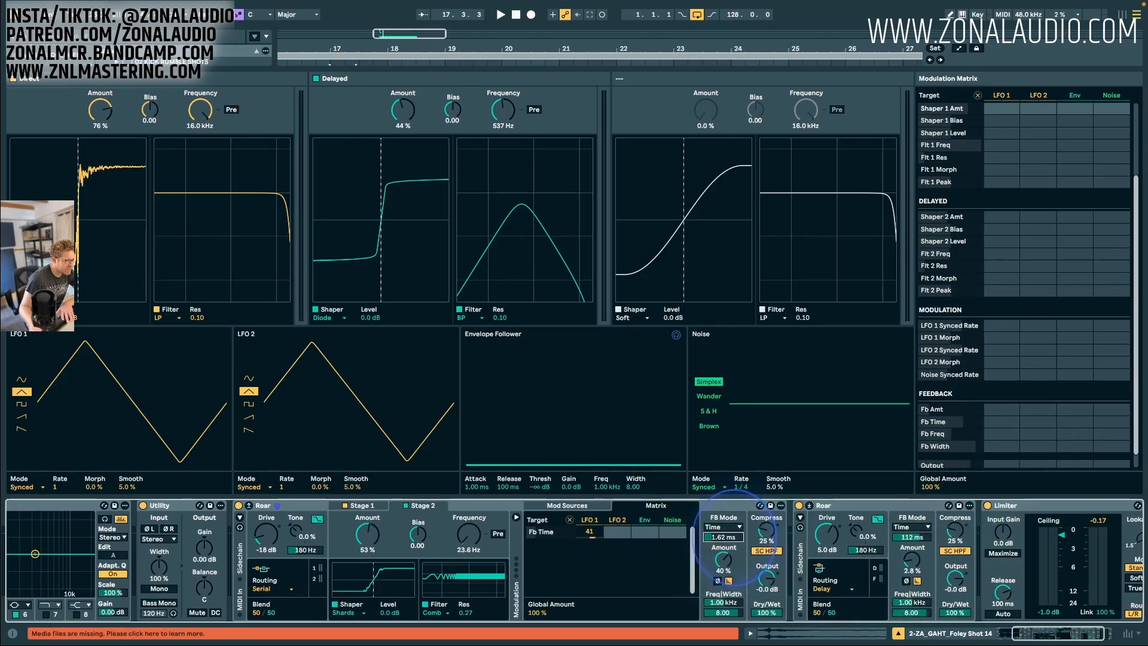
pyautogui.click(944, 394)
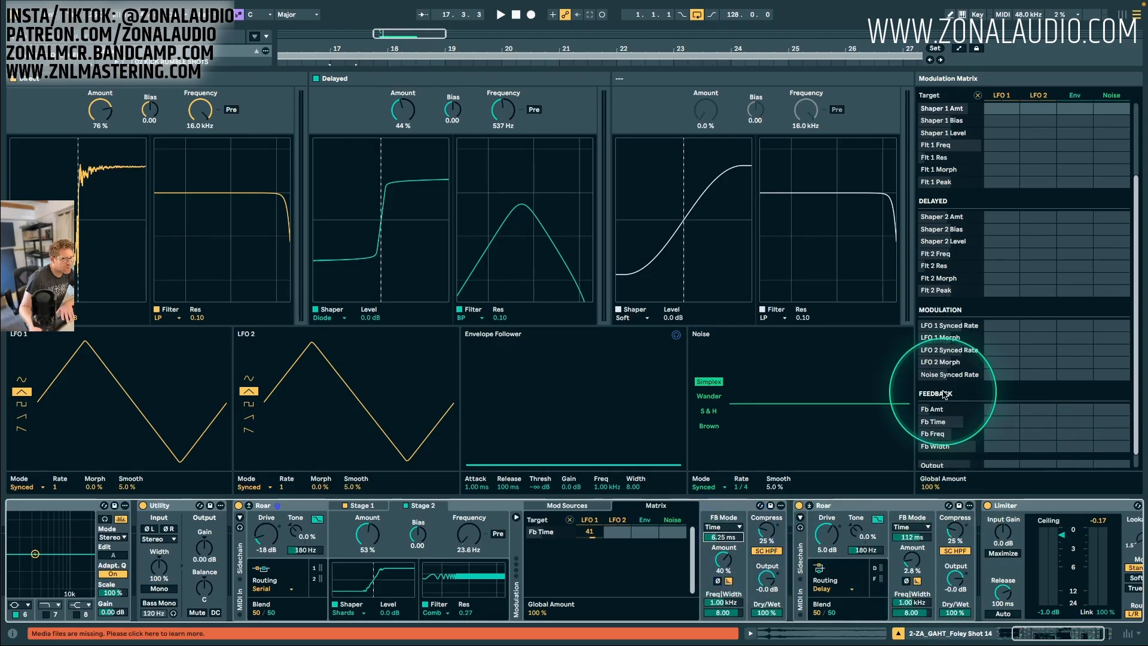
pyautogui.click(1000, 422)
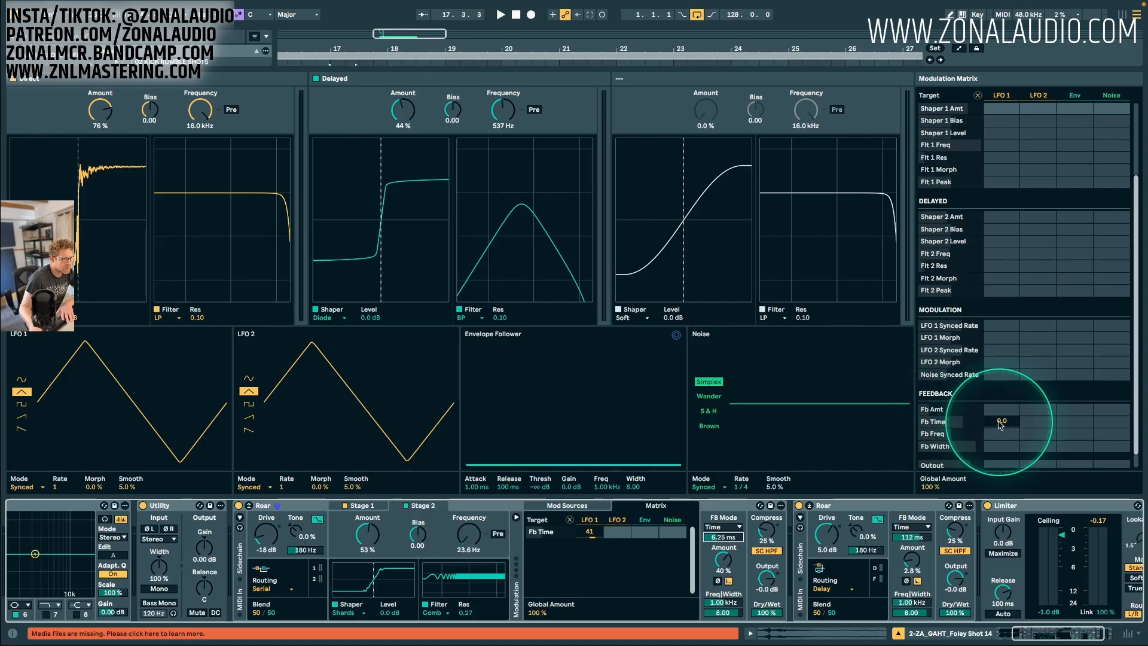
pyautogui.moveTo(1001, 423)
pyautogui.mouseDown()
pyautogui.moveTo(1000, 406)
pyautogui.moveTo(1007, 415)
pyautogui.mouseUp()
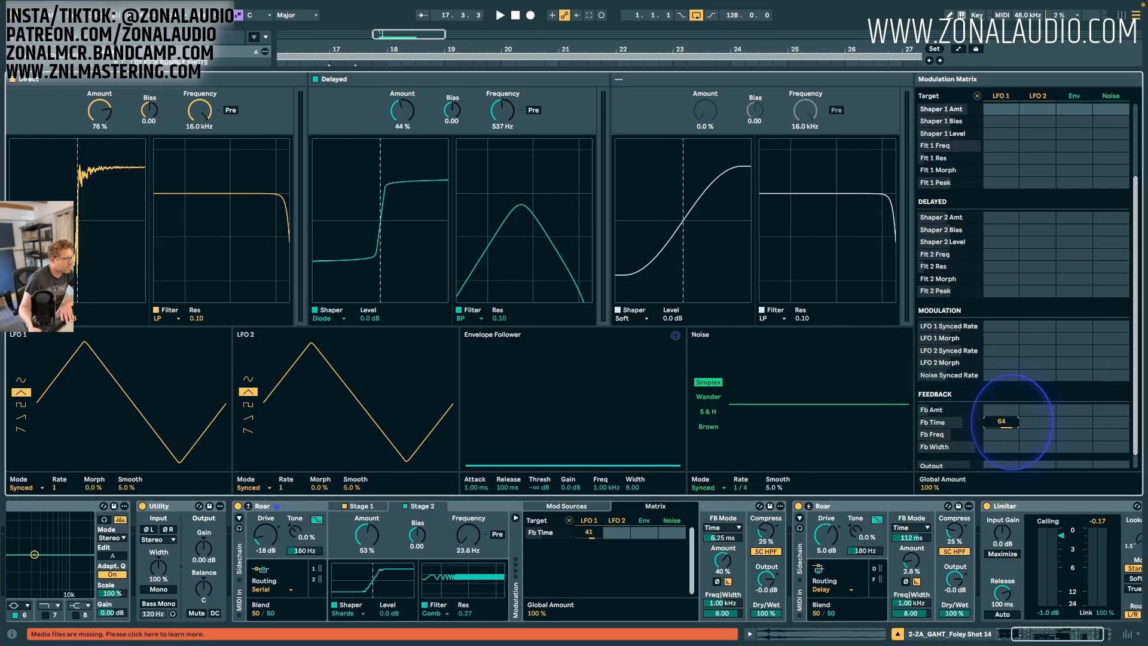
# Set the second Roar's LFO 1 to a Free-mode sine at 0.04 Hz, and give the first Roar's LFO 1 a sine shape.
pyautogui.click(28, 486)
pyautogui.click(30, 474)
pyautogui.click(69, 487)
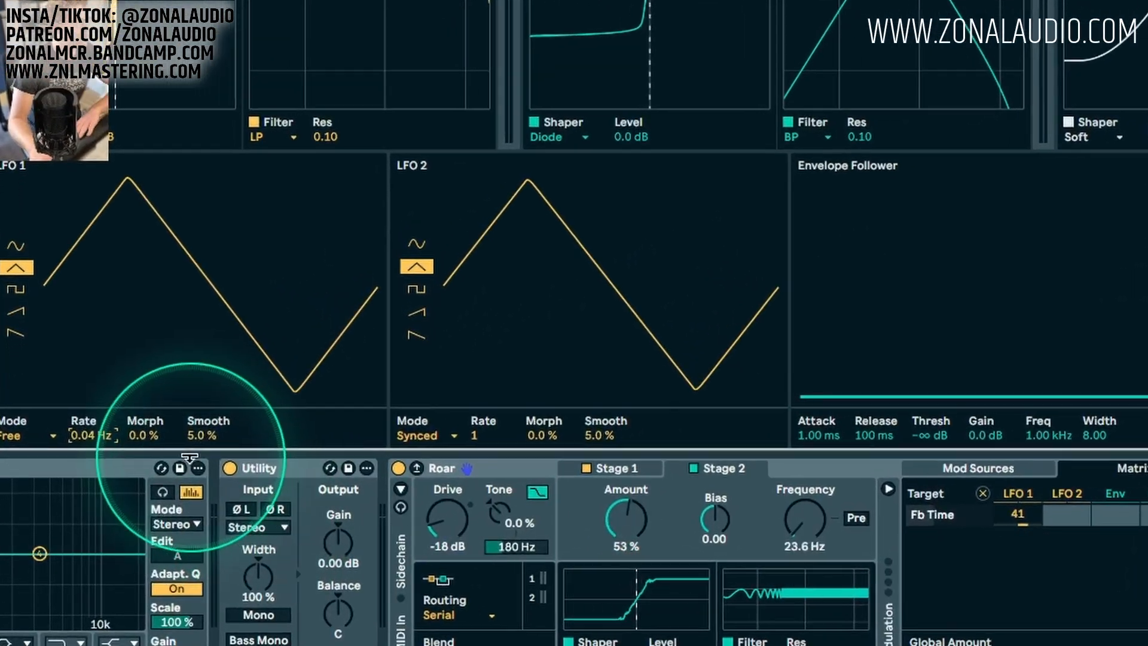
pyautogui.click(20, 306)
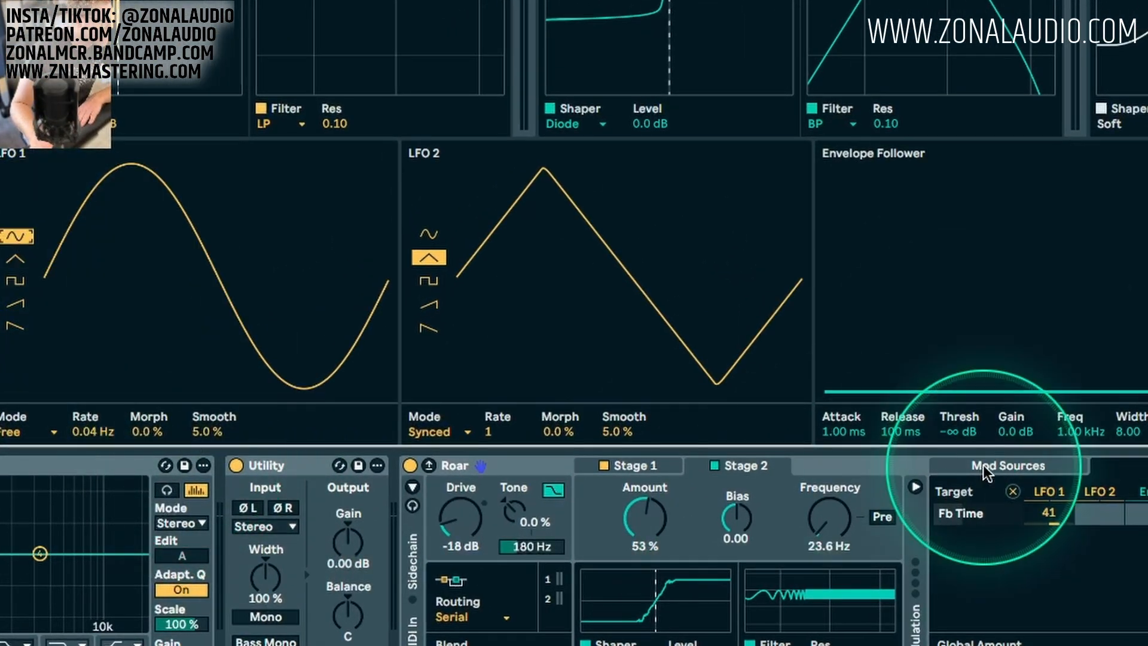
pyautogui.click(446, 472)
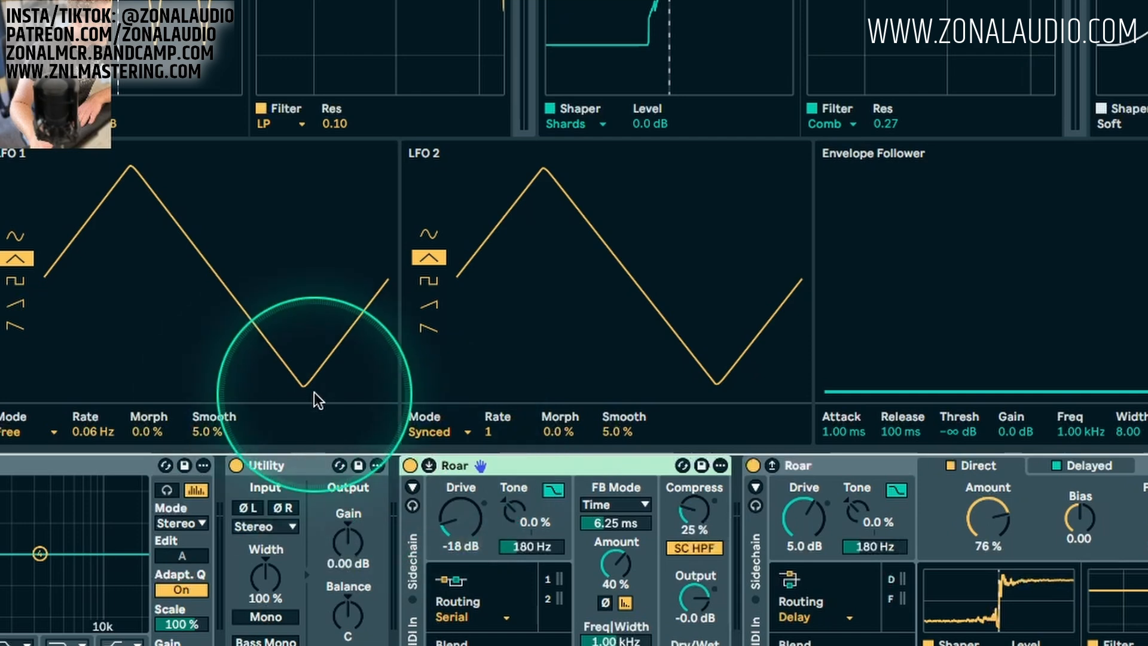
pyautogui.click(13, 242)
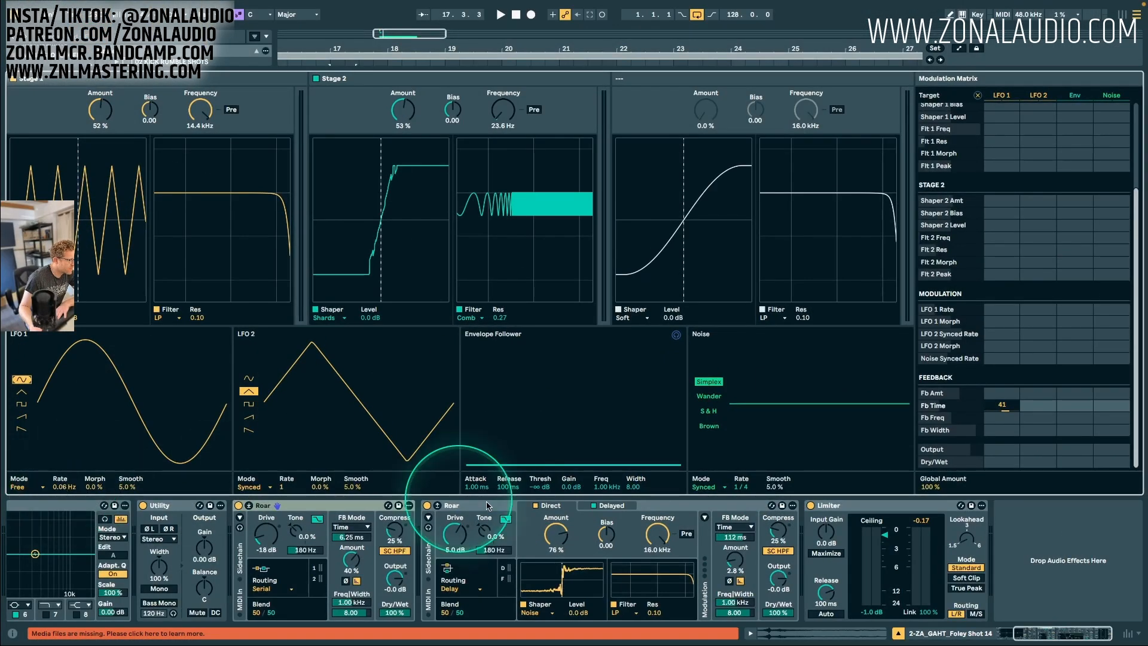
# While auditioning, set the first Roar's feedback time to 15.7 ms and the second Roar's LFO 1 modulation of Fb Time to 73.
pyautogui.click(439, 508)
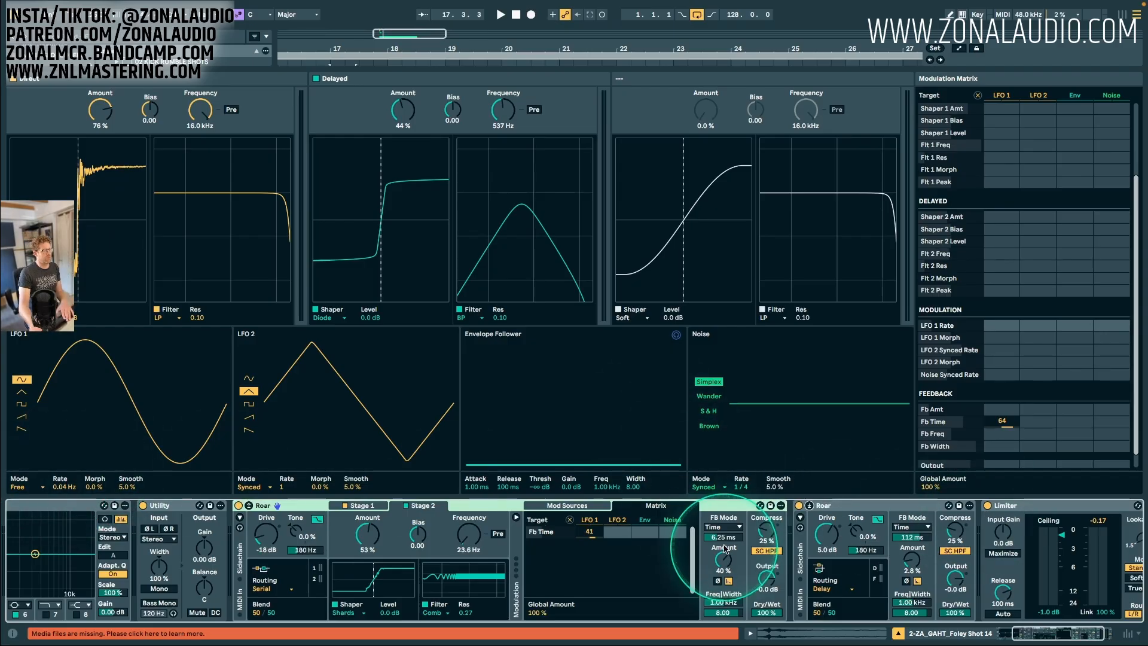
pyautogui.moveTo(723, 536); pyautogui.dragTo(724, 547)
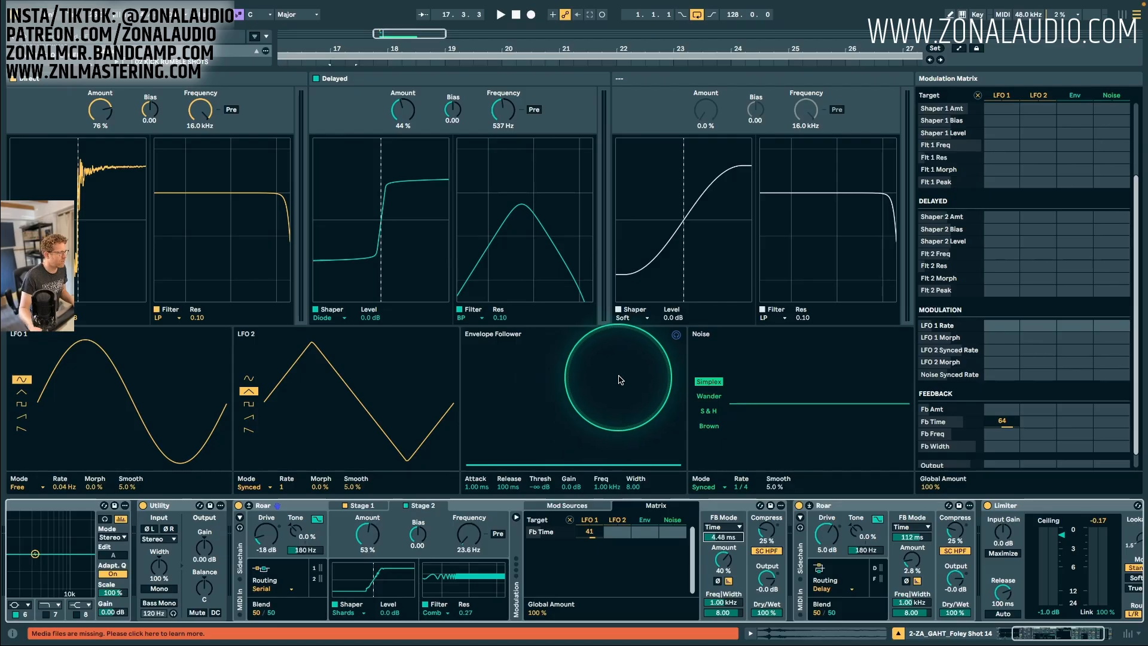
pyautogui.press('space')
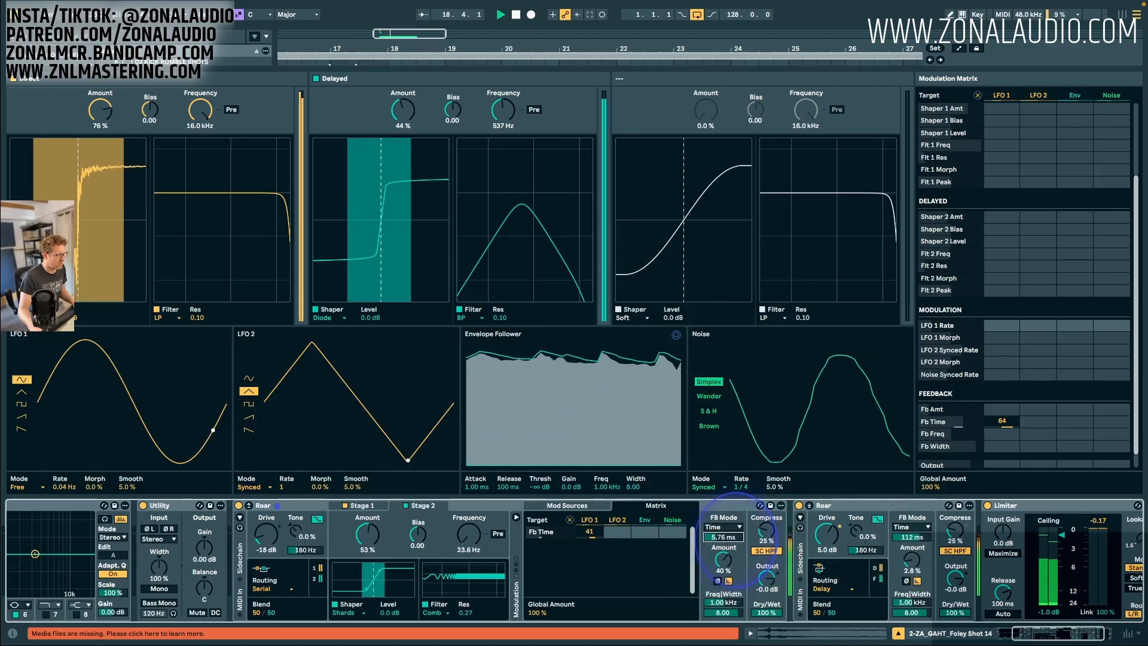
pyautogui.press('space')
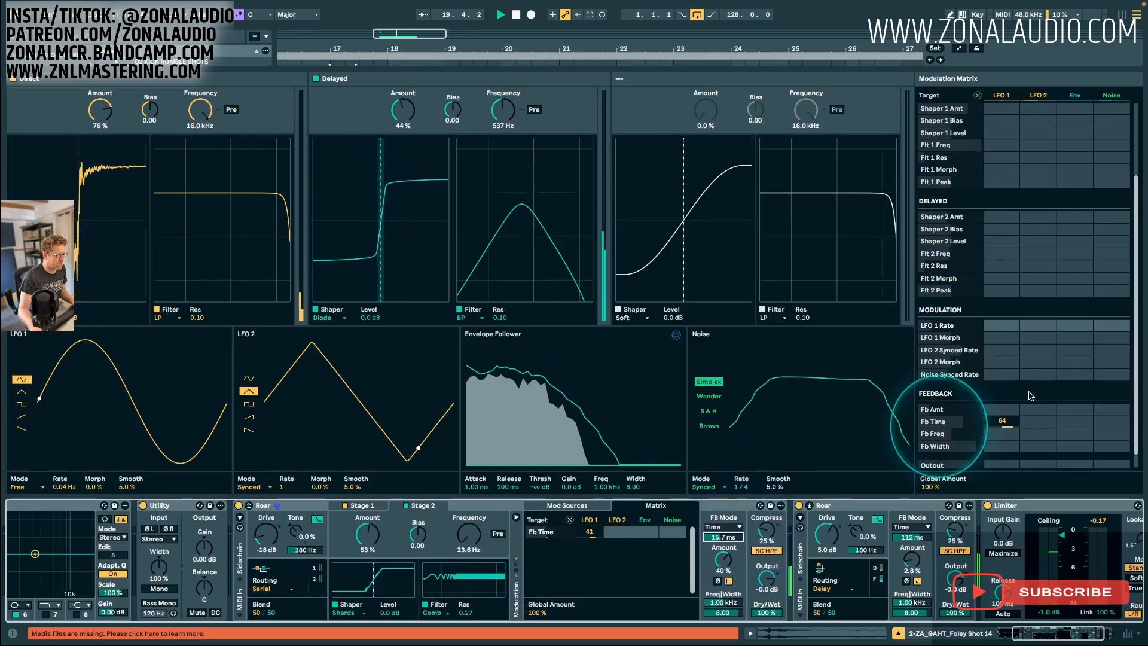
pyautogui.moveTo(1007, 420); pyautogui.dragTo(1008, 414)
pyautogui.press('space')
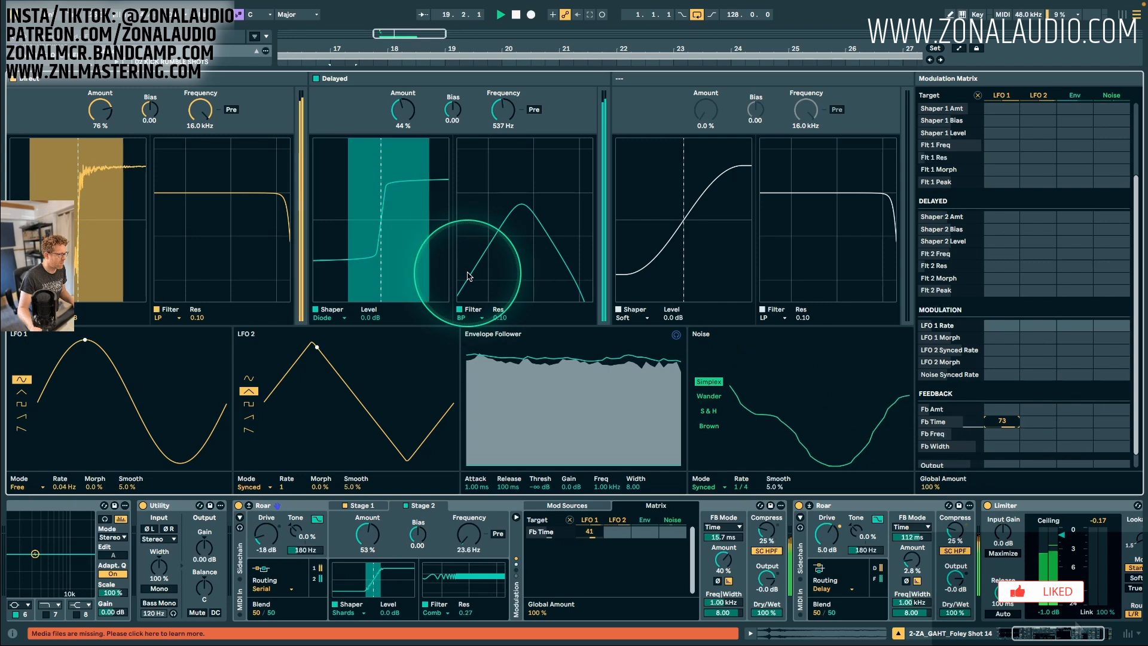
# Show the first Roar's expanded modulation view and replay the foley shot to hear how its LFO evolves the sound.
pyautogui.click(249, 505)
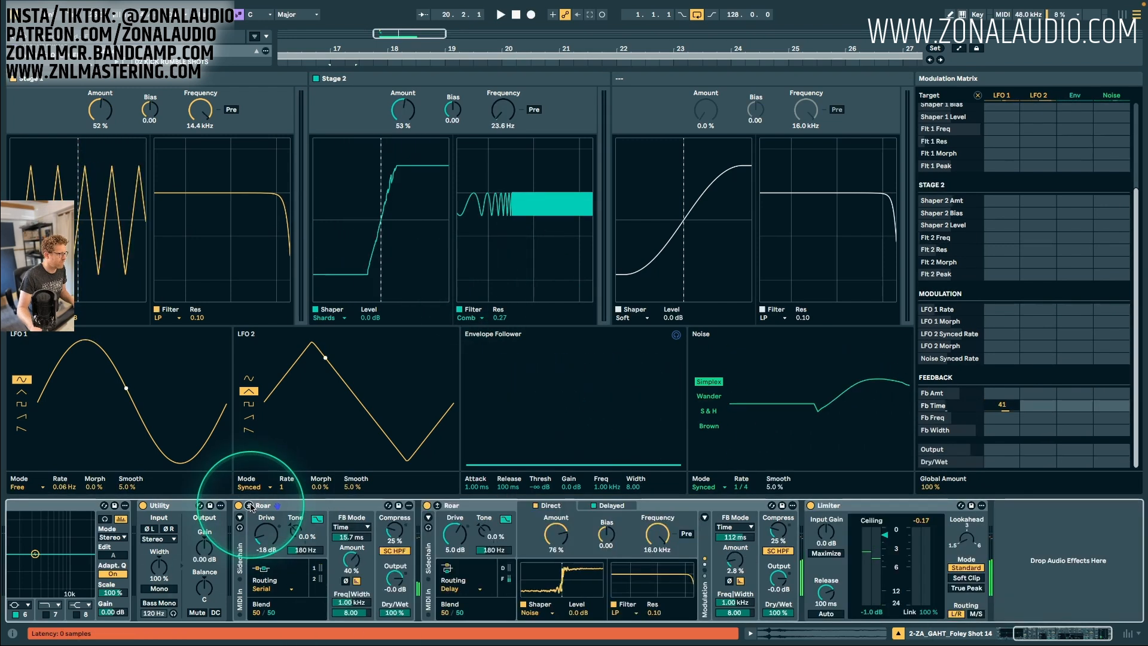
pyautogui.press('space')
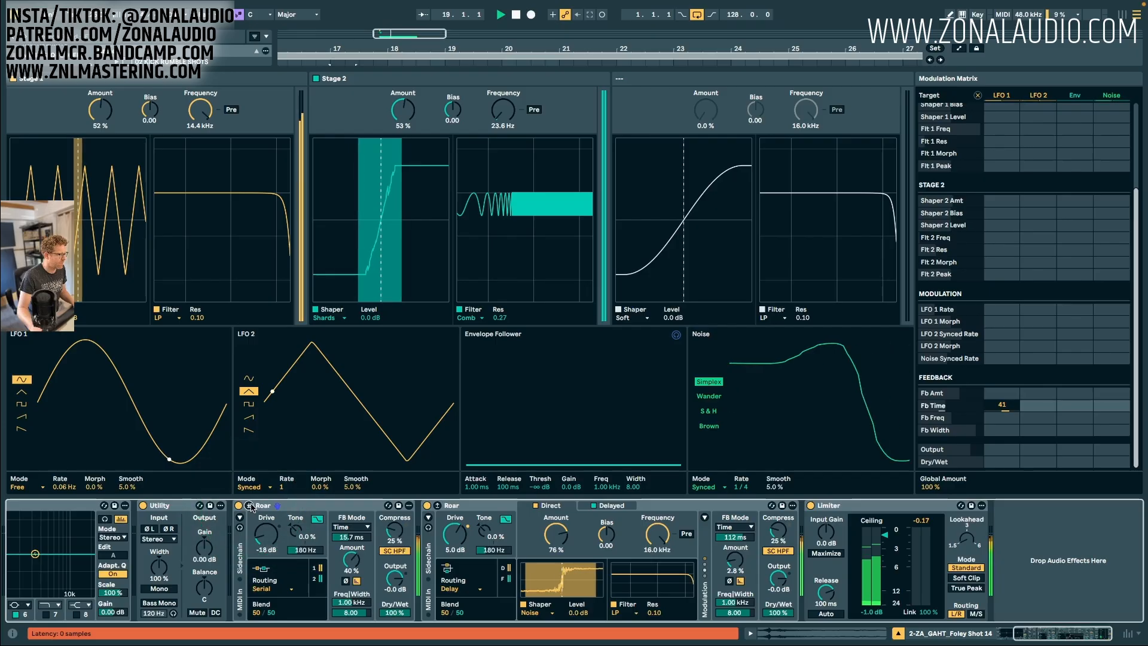
pyautogui.press('space')
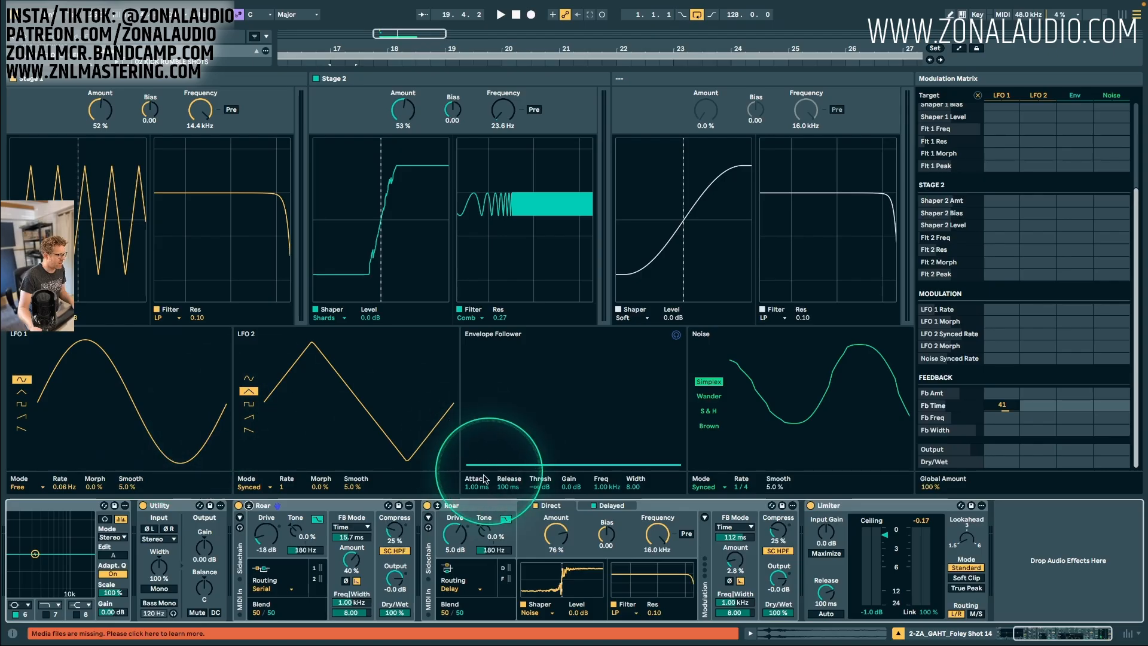
pyautogui.press('space')
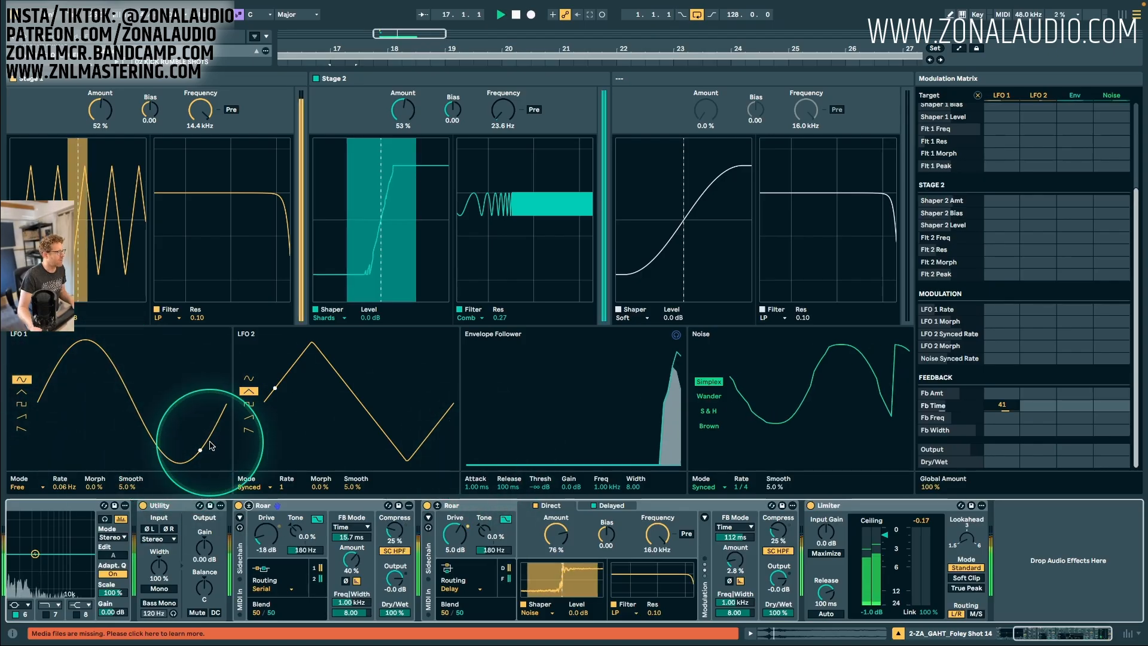
# Compare the LFO movement in both Roars' expanded modulation views during playback, and return to the arrangement.
pyautogui.click(438, 505)
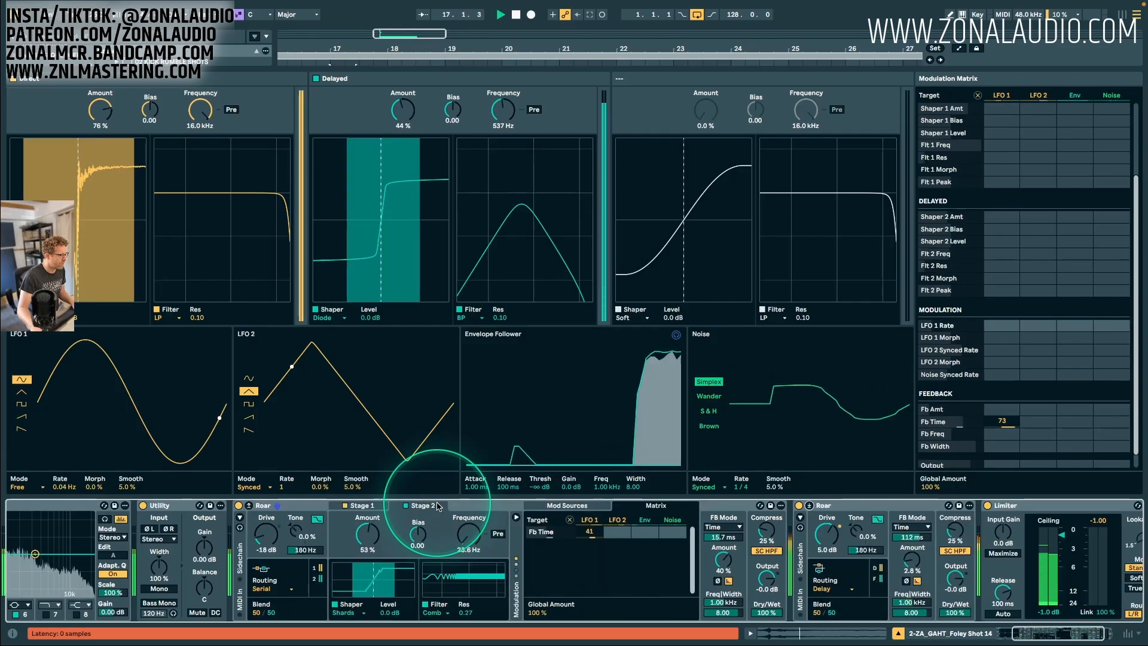
pyautogui.click(257, 505)
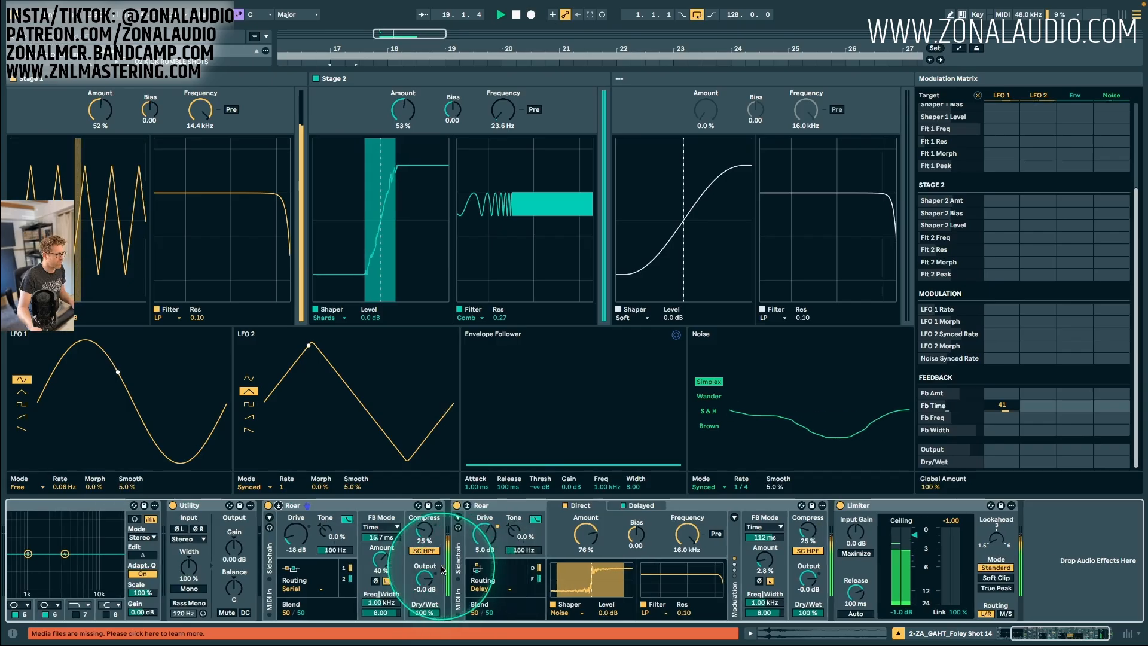
pyautogui.hscroll(-3, 441, 566)
pyautogui.click(427, 505)
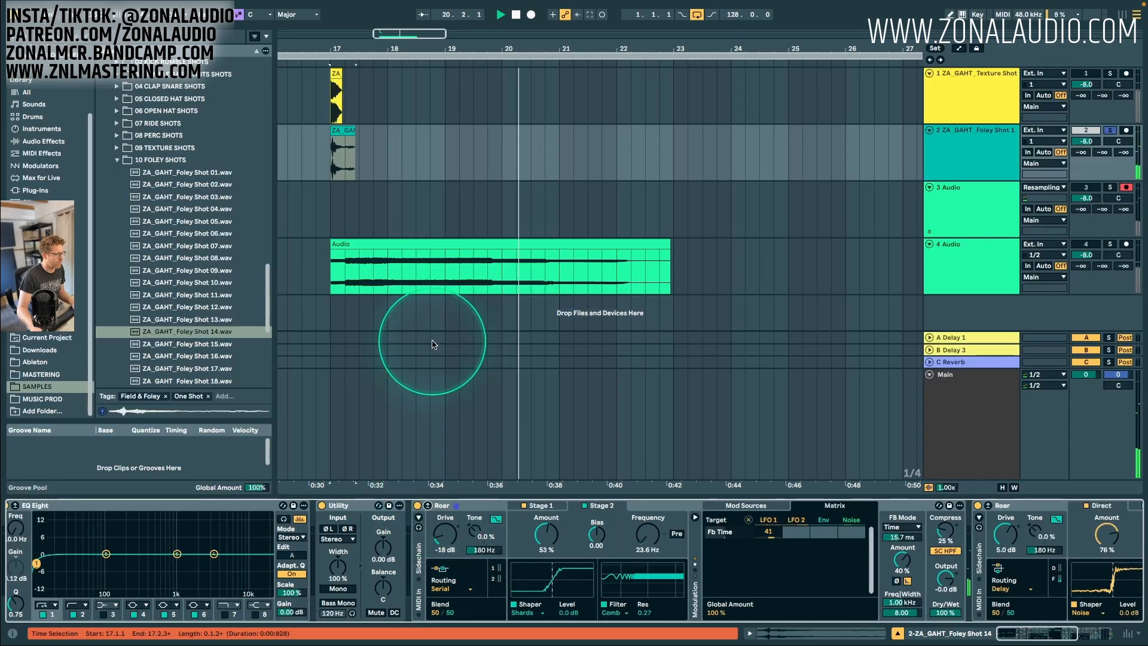
# Record two resampled takes of the processed foley shot from bar 17 on track 3, moving each take to its own new track.
pyautogui.click(331, 209)
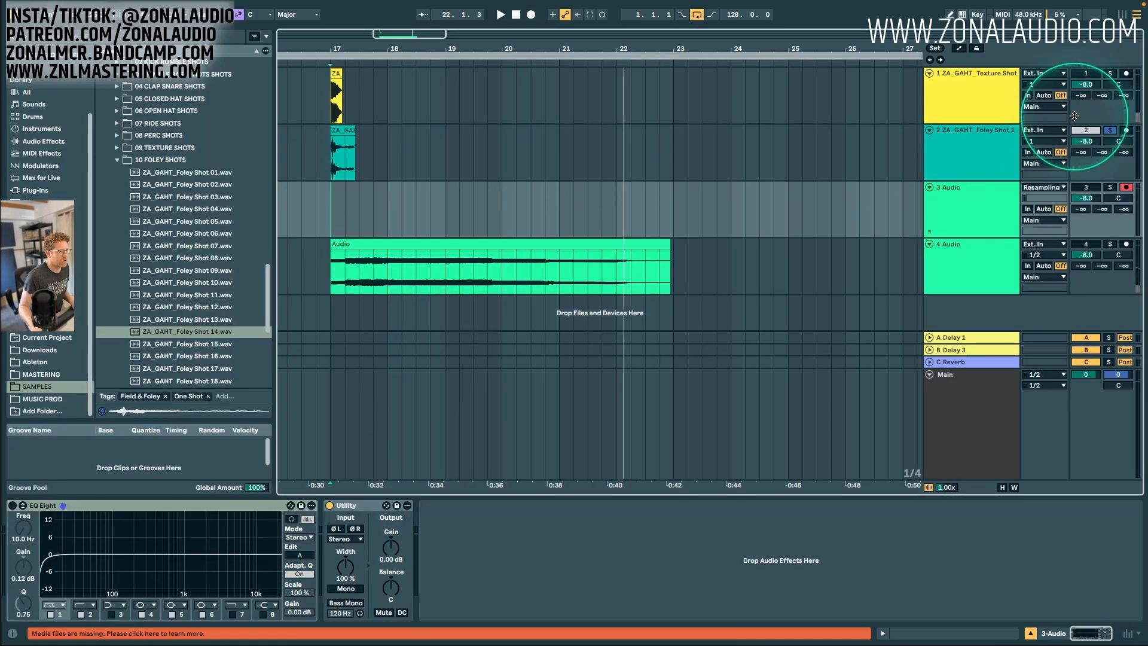
pyautogui.click(530, 15)
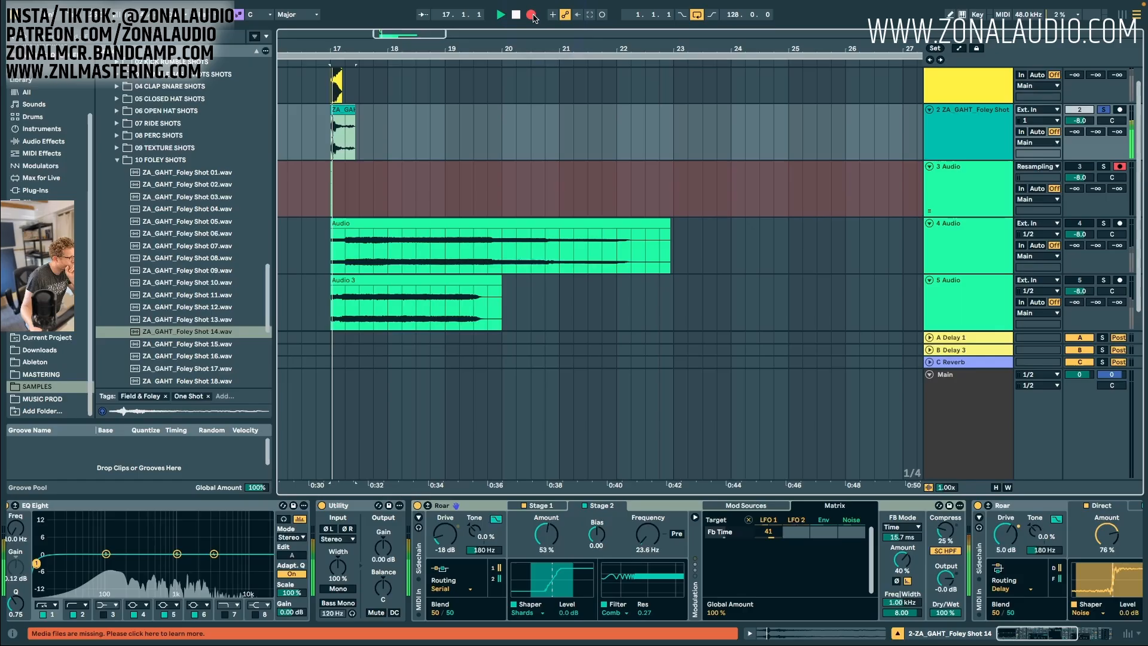
pyautogui.click(530, 15)
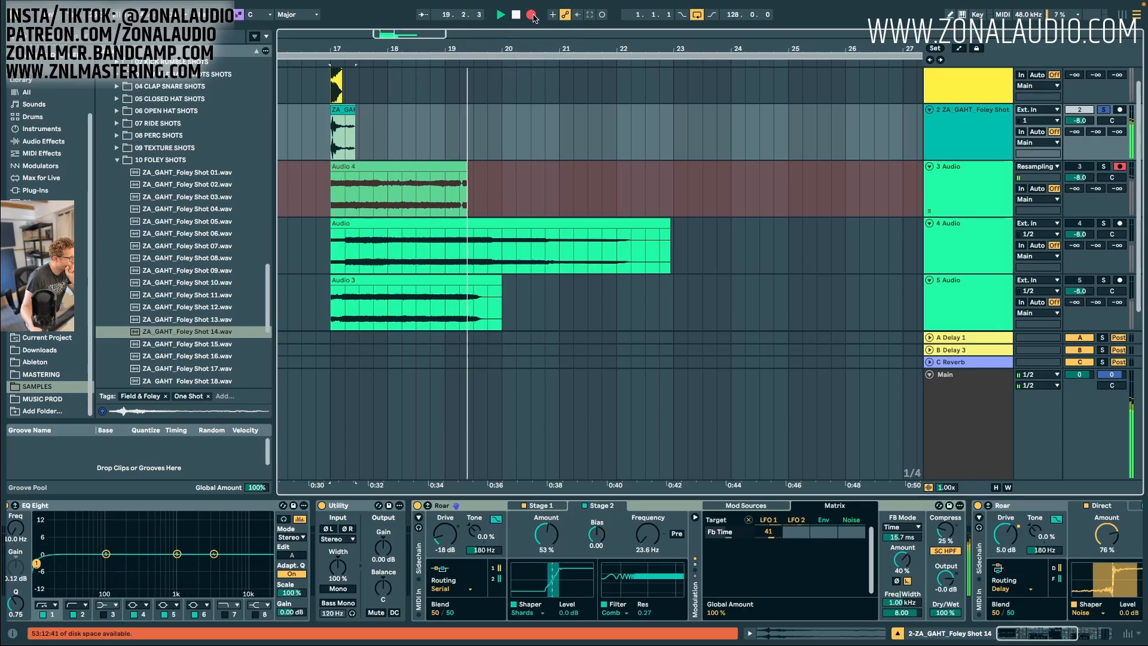
pyautogui.click(532, 17)
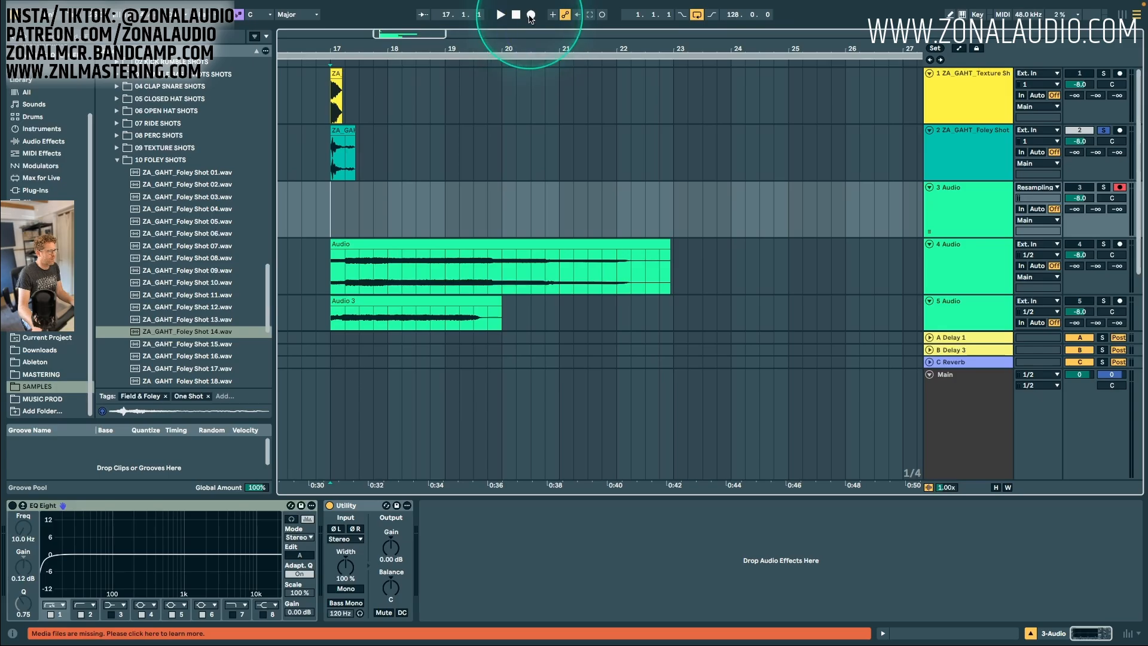
# Resample another take of the foley shot from bar 17, retaking the short false start, and move the full recording to a new track.
pyautogui.click(531, 17)
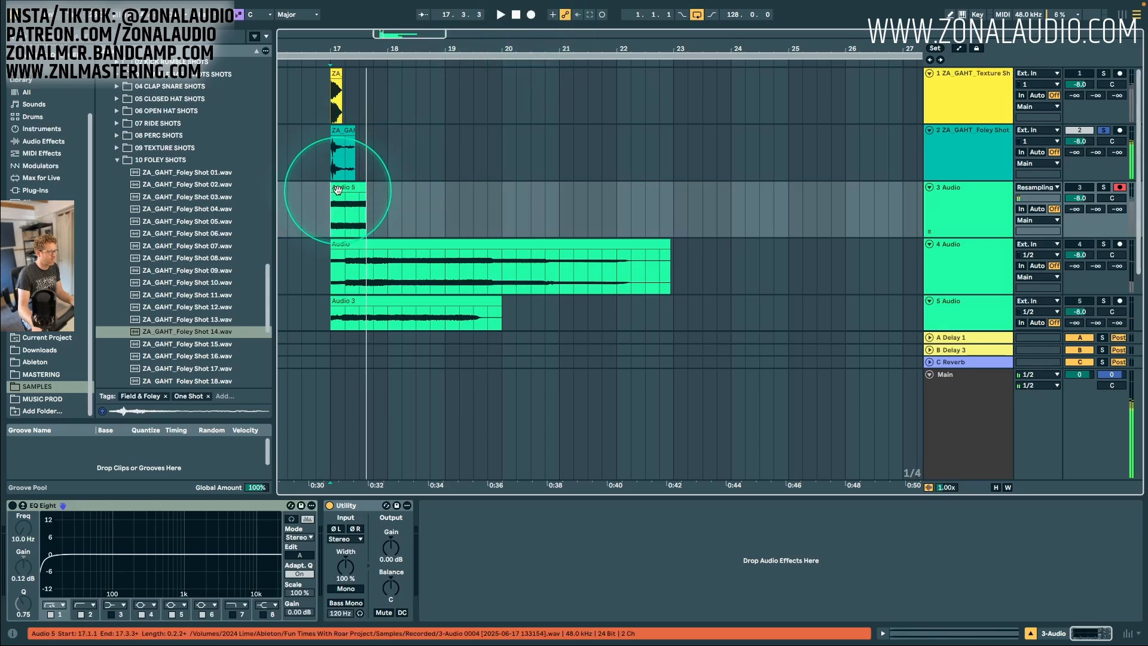
pyautogui.click(531, 17)
pyautogui.click(615, 568)
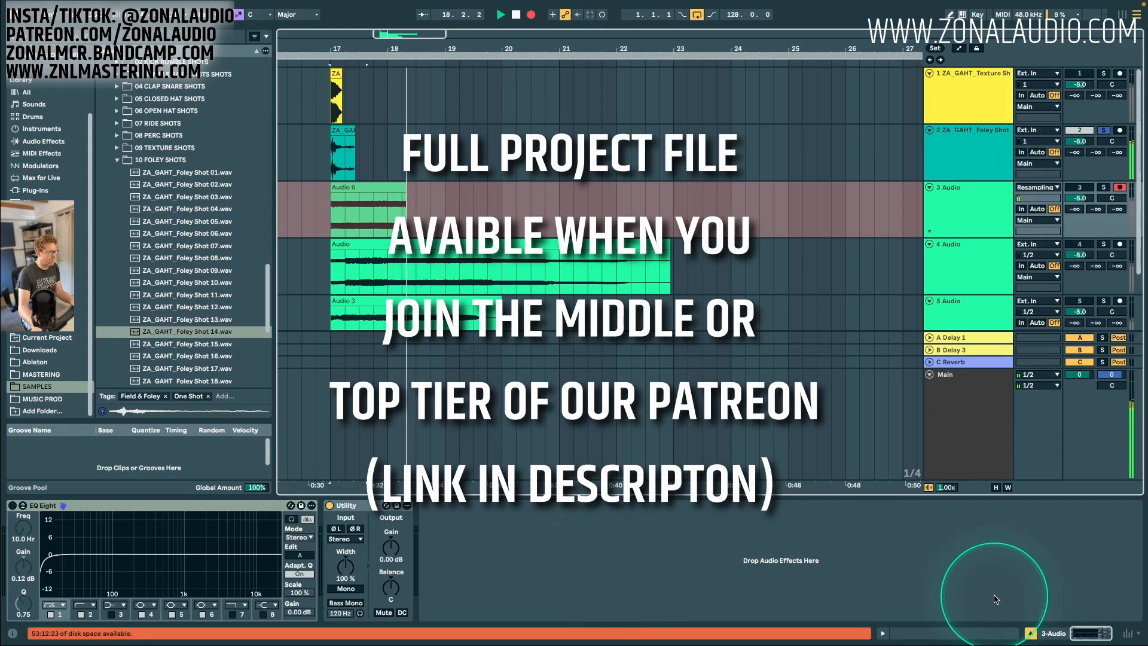
pyautogui.click(1030, 633)
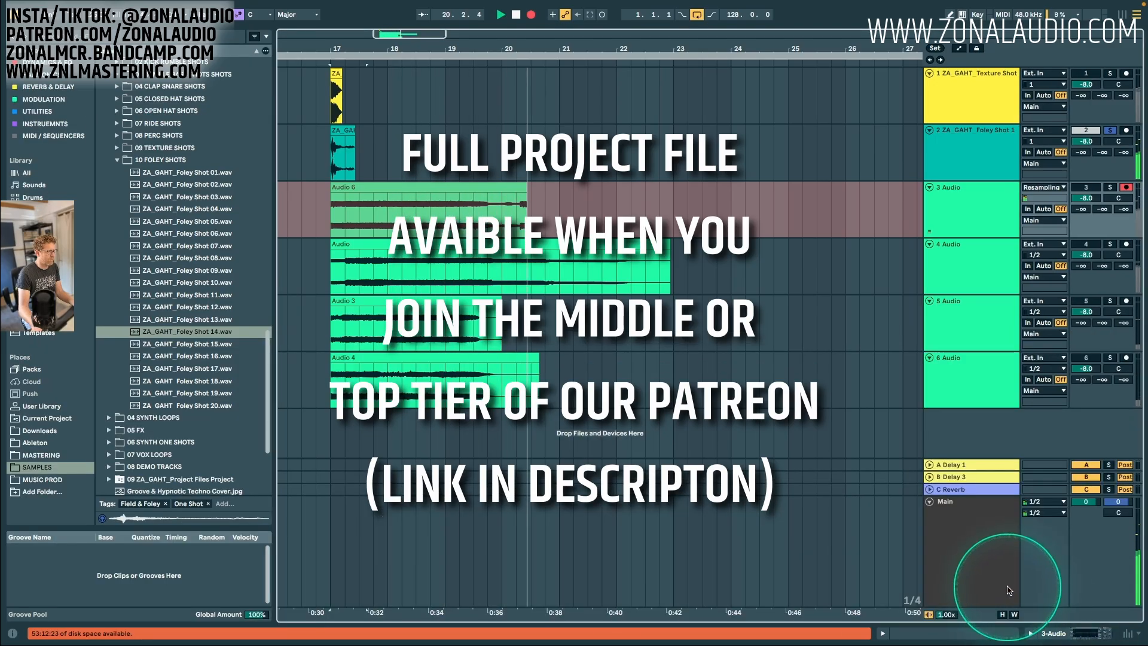
pyautogui.doubleClick(960, 207)
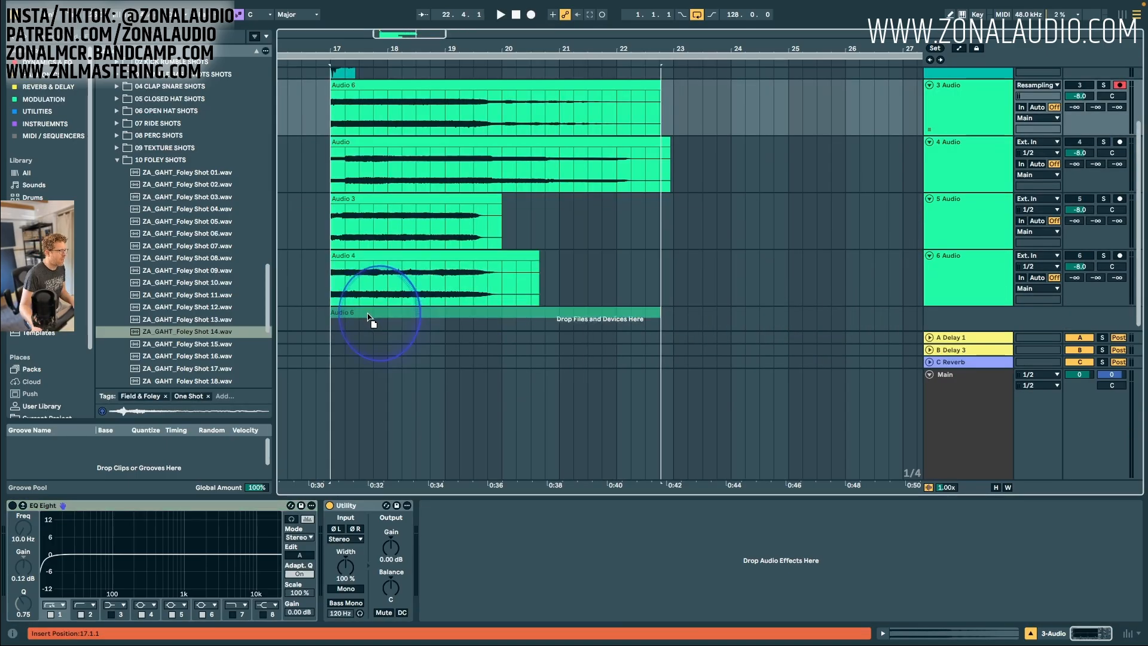
pyautogui.moveTo(371, 322); pyautogui.dragTo(370, 317)
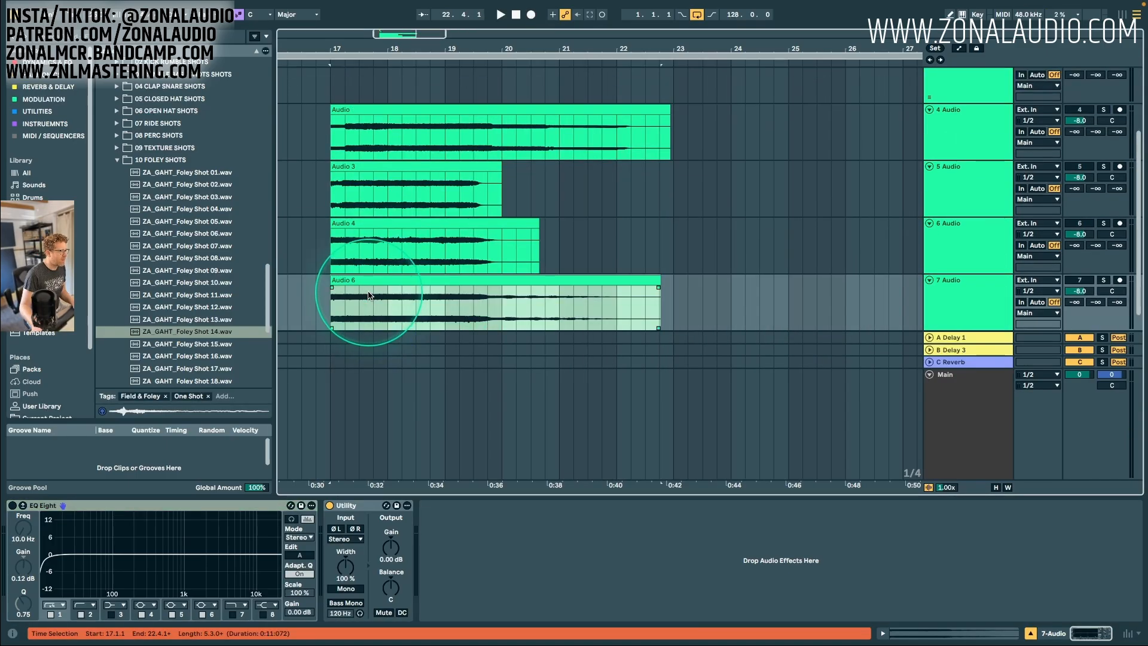
# On the foley track, set the feedback amount to 82% on the second Roar and 88% on the first Roar.
pyautogui.scroll(5, 369, 294)
pyautogui.click(331, 160)
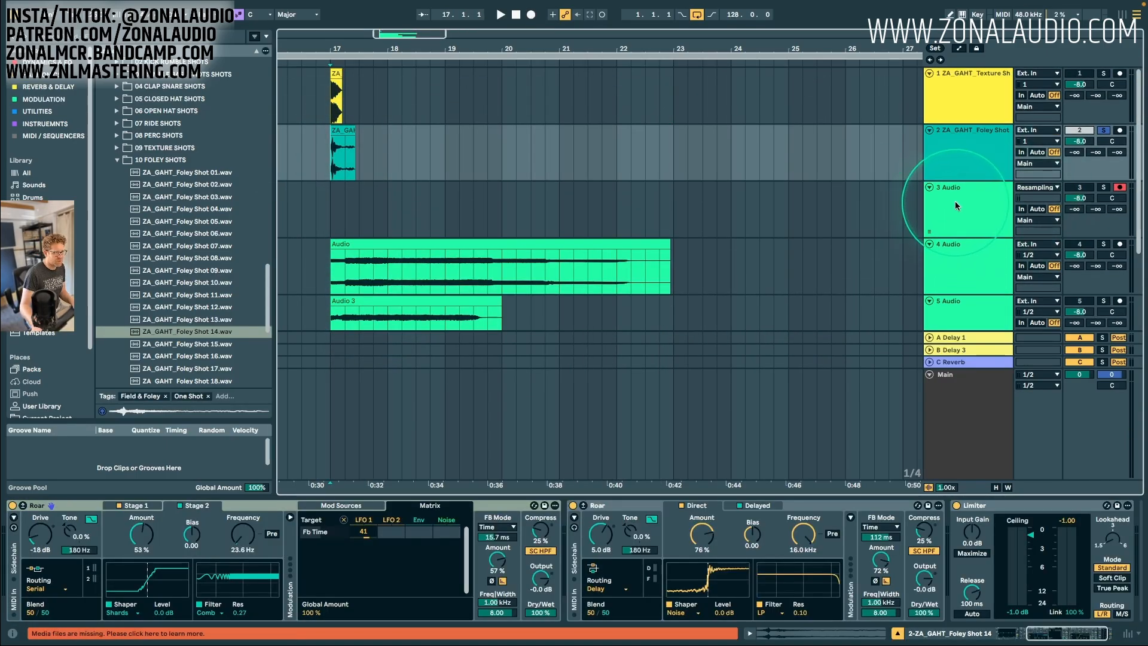
pyautogui.click(956, 206)
pyautogui.click(957, 141)
pyautogui.moveTo(880, 559); pyautogui.dragTo(881, 547)
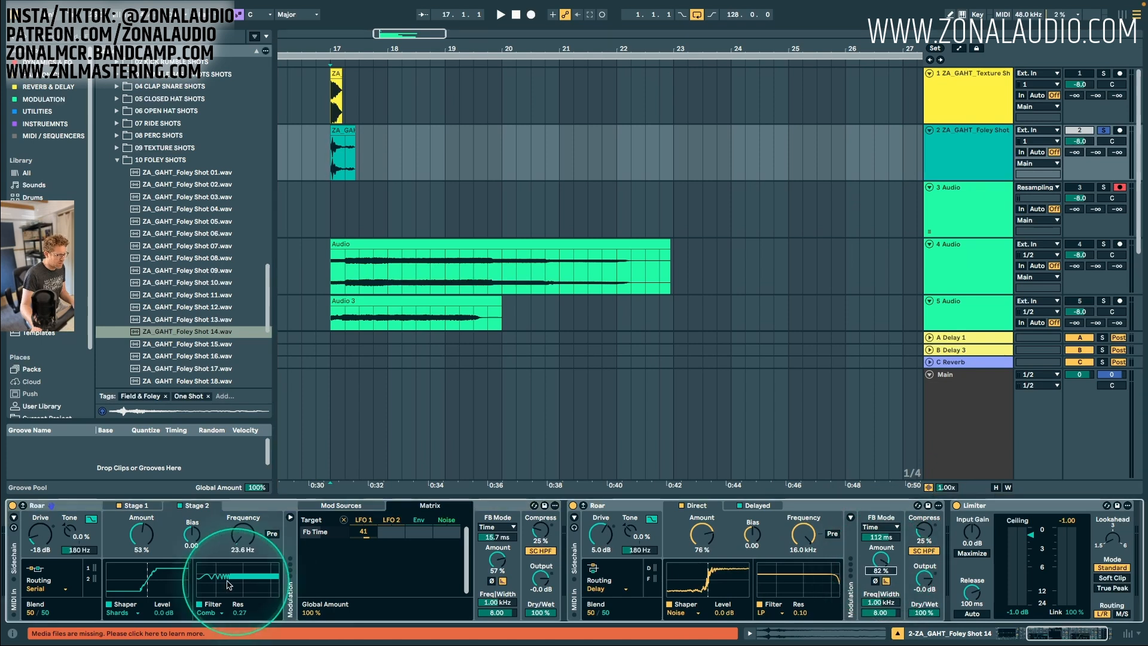
pyautogui.moveTo(502, 571); pyautogui.dragTo(511, 562)
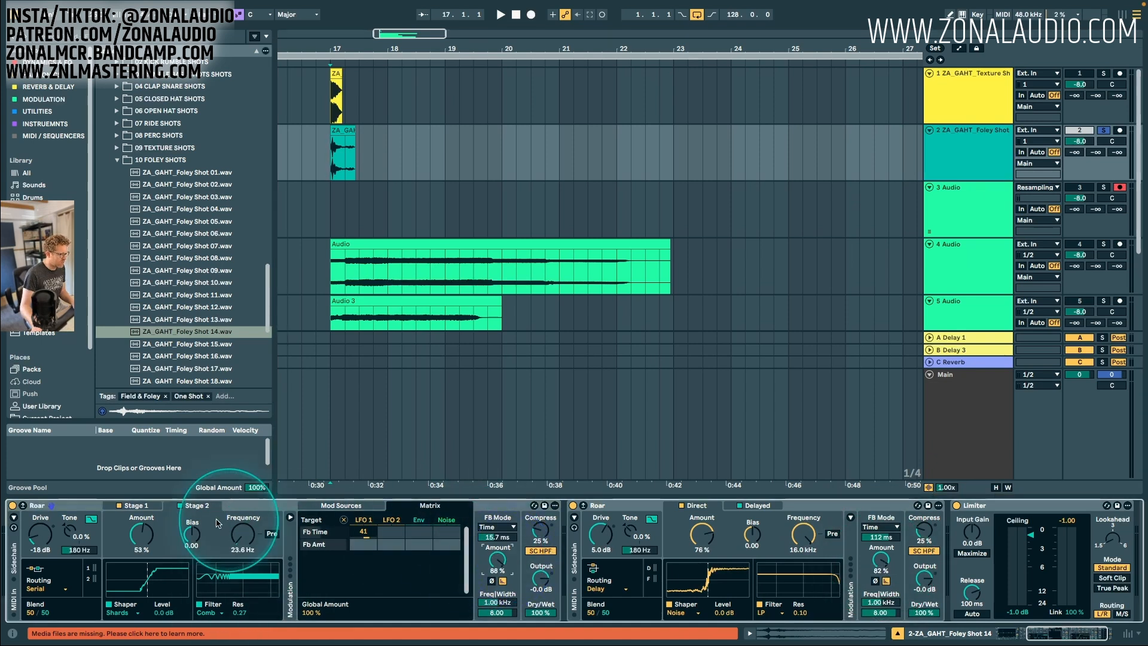
# While auditioning the foley shot, set the first Roar's Stage 2 comb filter frequency to 59.9 Hz.
pyautogui.press('space')
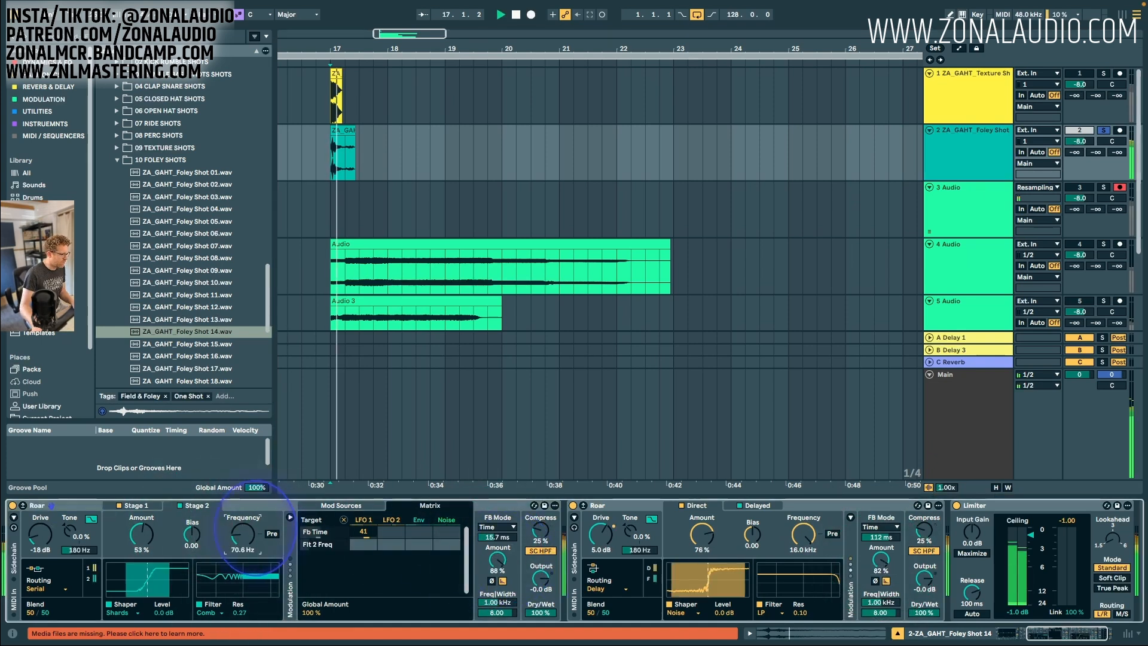
pyautogui.moveTo(256, 525); pyautogui.dragTo(255, 530)
pyautogui.press('space')
pyautogui.click(540, 574)
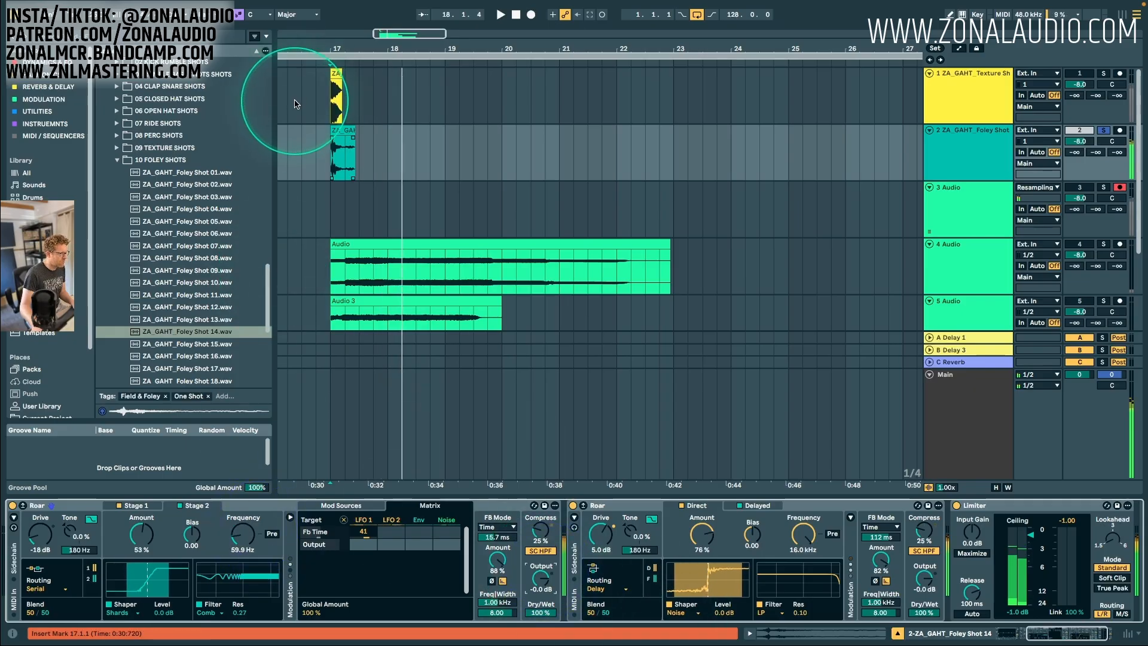
# Resample two more takes of the foley sound onto new tracks of their own, and fold audio tracks 4 to 9.
pyautogui.click(342, 202)
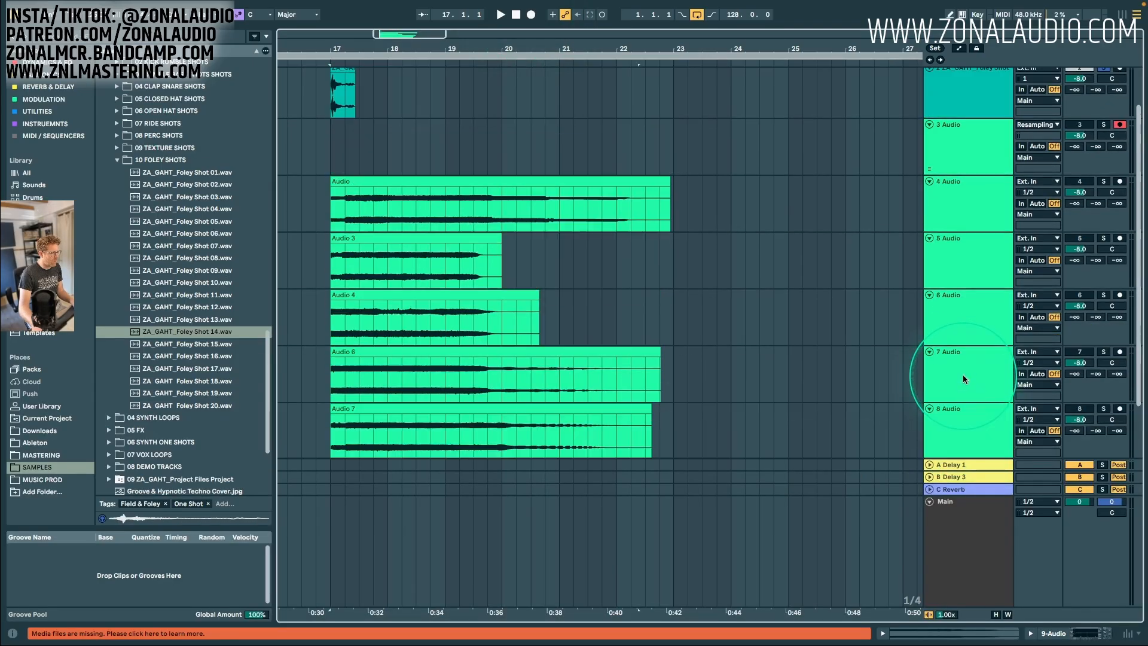
pyautogui.scroll(1, 963, 374)
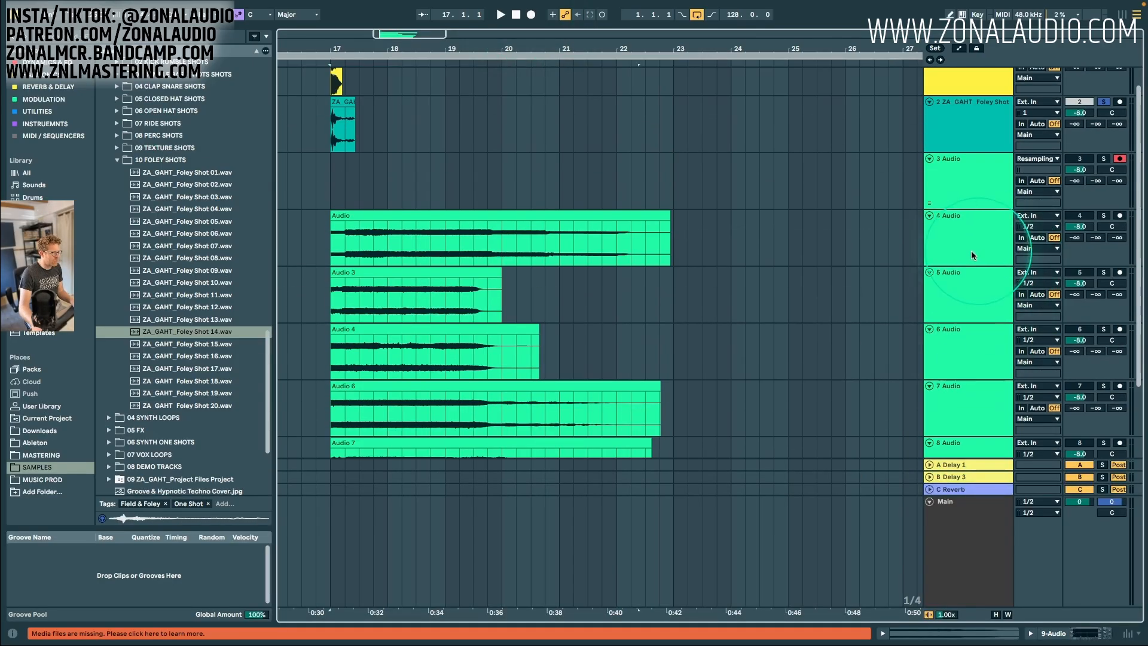
pyautogui.click(938, 214)
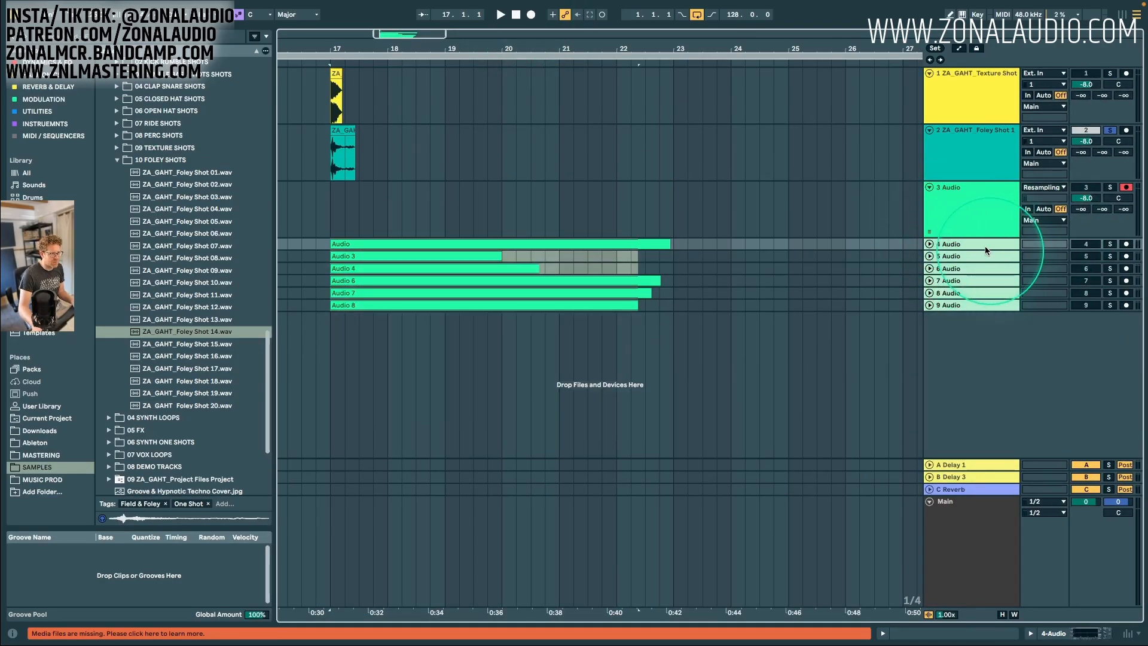
pyautogui.click(959, 200)
pyautogui.click(960, 169)
pyautogui.click(960, 210)
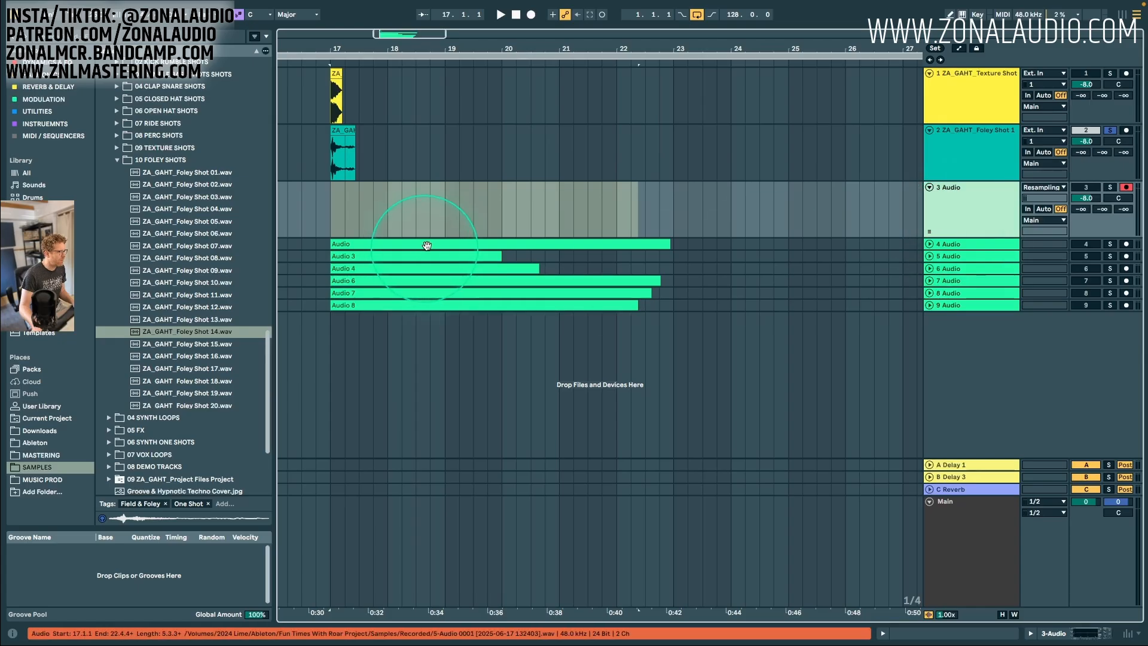
# Expand the foley track's first Roar and, while auditioning, set Stage 2's comb filter to 48.1 Hz with resonance 0.86.
pyautogui.click(350, 132)
pyautogui.hotkey('shift', 'Tab')
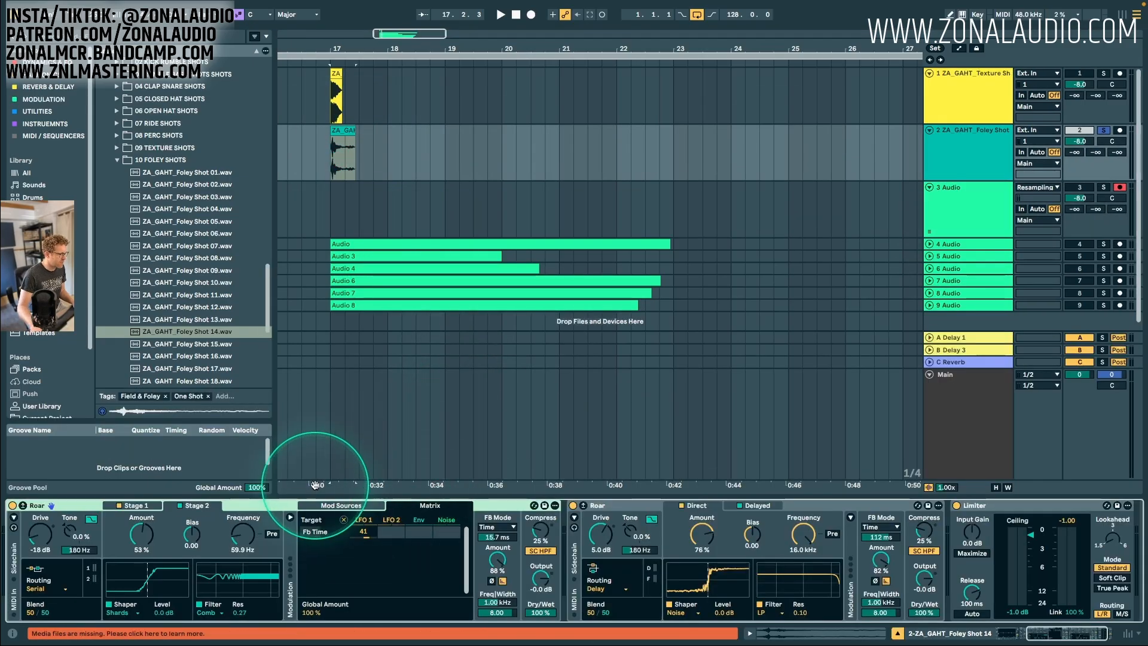
pyautogui.click(22, 505)
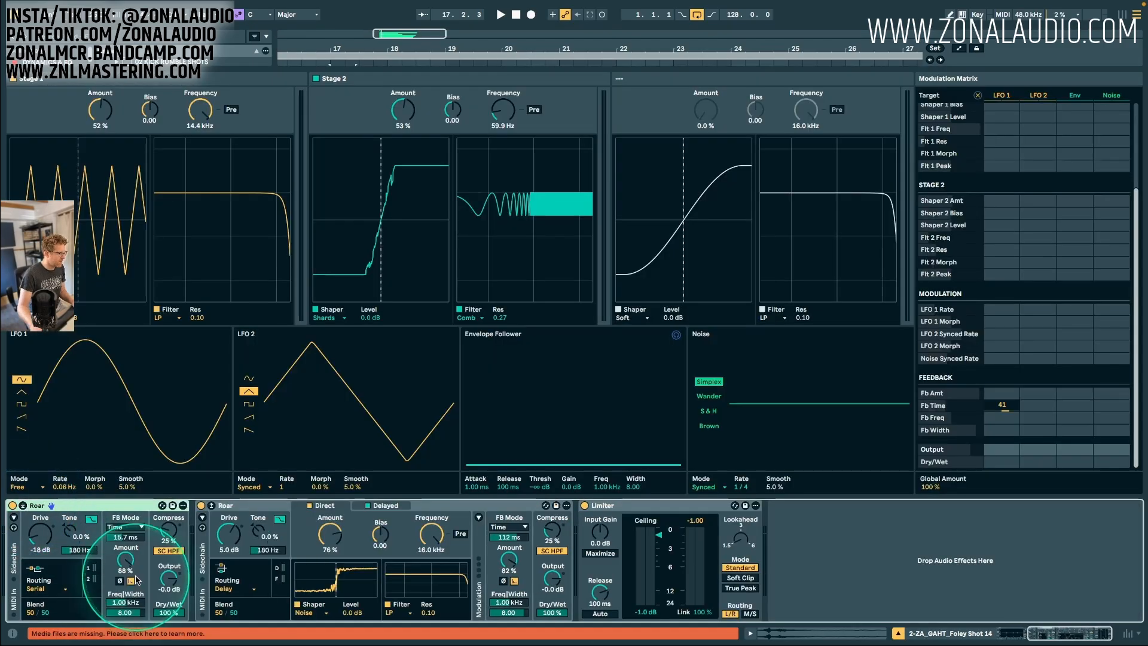
pyautogui.press('space')
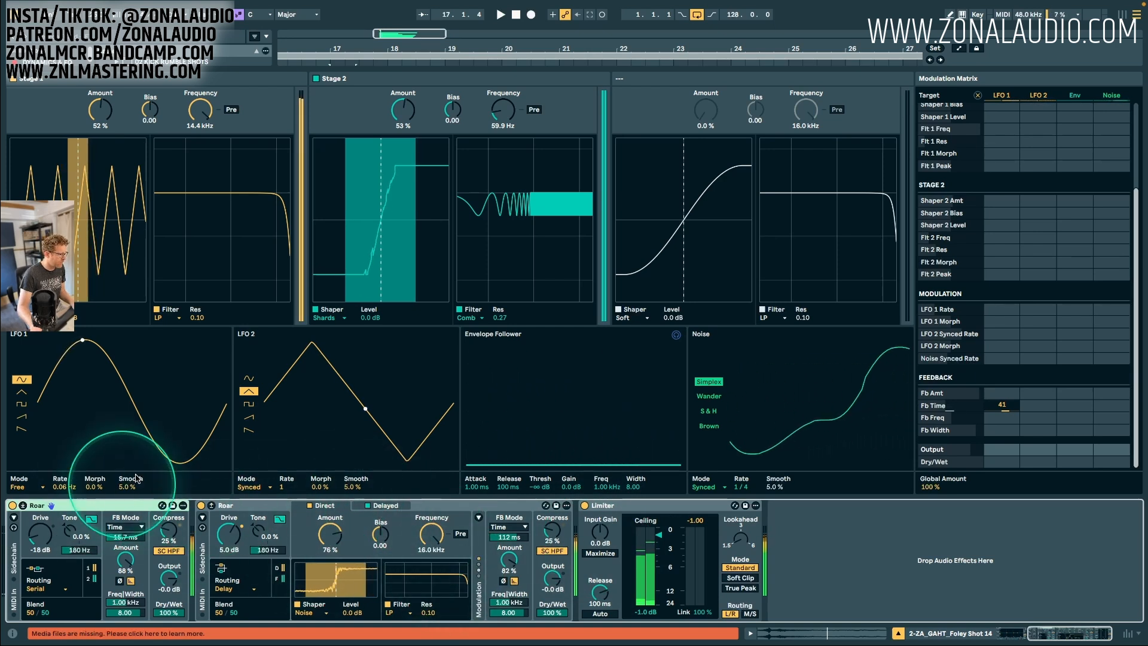
pyautogui.moveTo(500, 118); pyautogui.dragTo(517, 114)
pyautogui.moveTo(498, 320); pyautogui.dragTo(512, 316)
pyautogui.moveTo(518, 115); pyautogui.dragTo(519, 113)
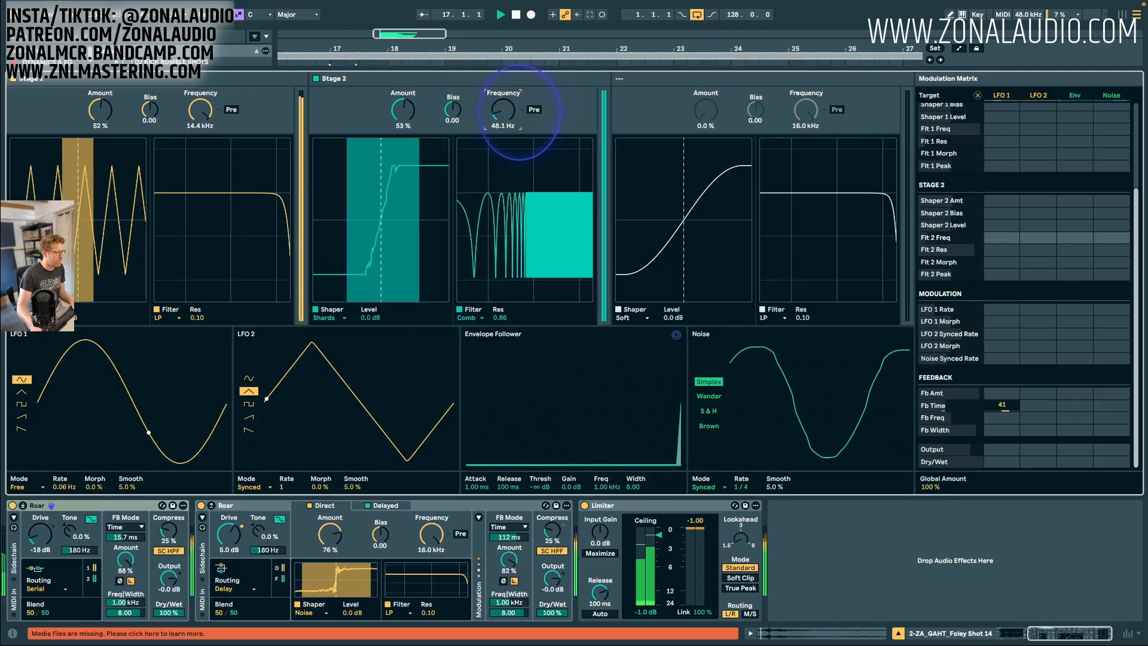
# Set the first Roar's LFO 2 to a Free-mode sine at 0.11 Hz with 17% morph and 29% smooth.
pyautogui.click(258, 487)
pyautogui.click(245, 496)
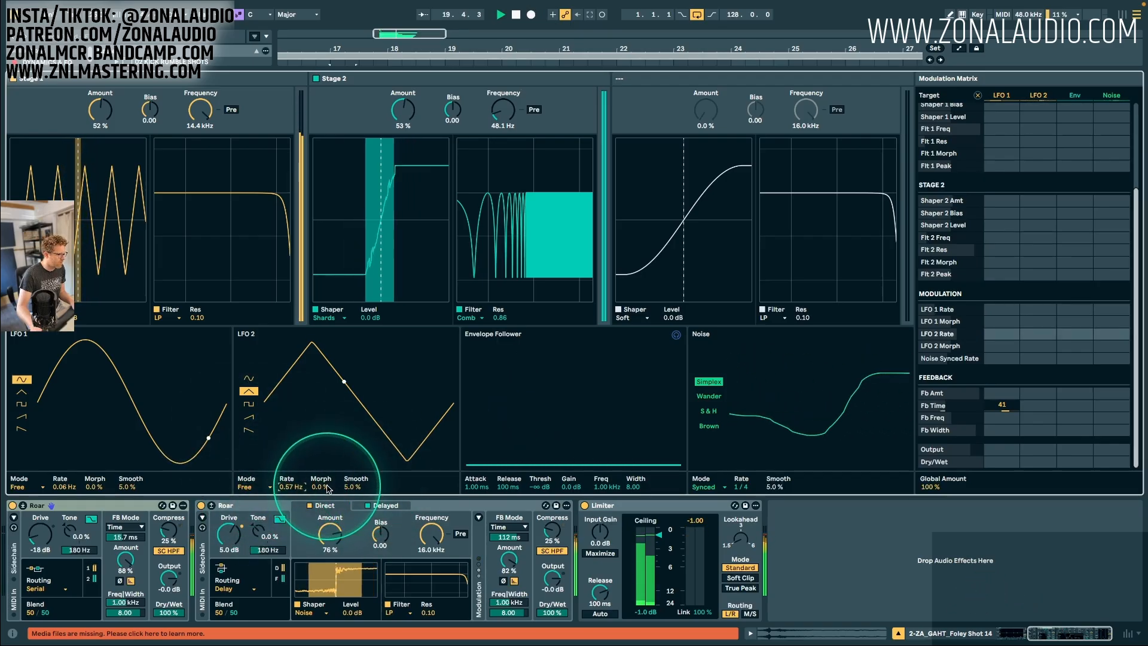
pyautogui.moveTo(328, 489); pyautogui.dragTo(366, 477)
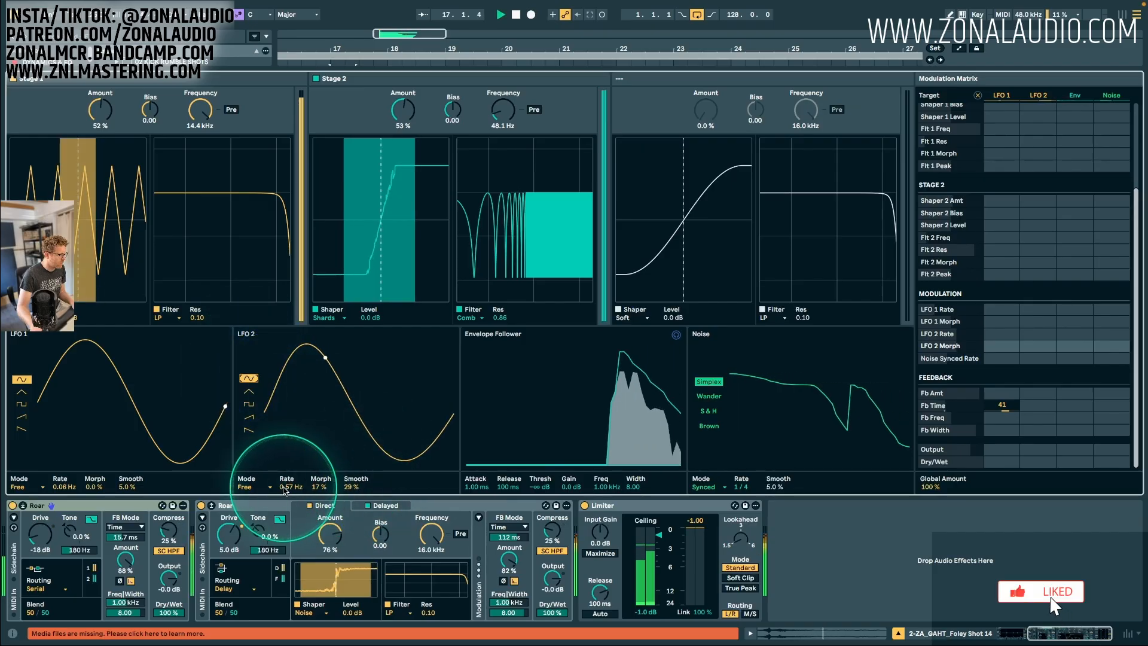
pyautogui.moveTo(287, 489); pyautogui.dragTo(294, 610)
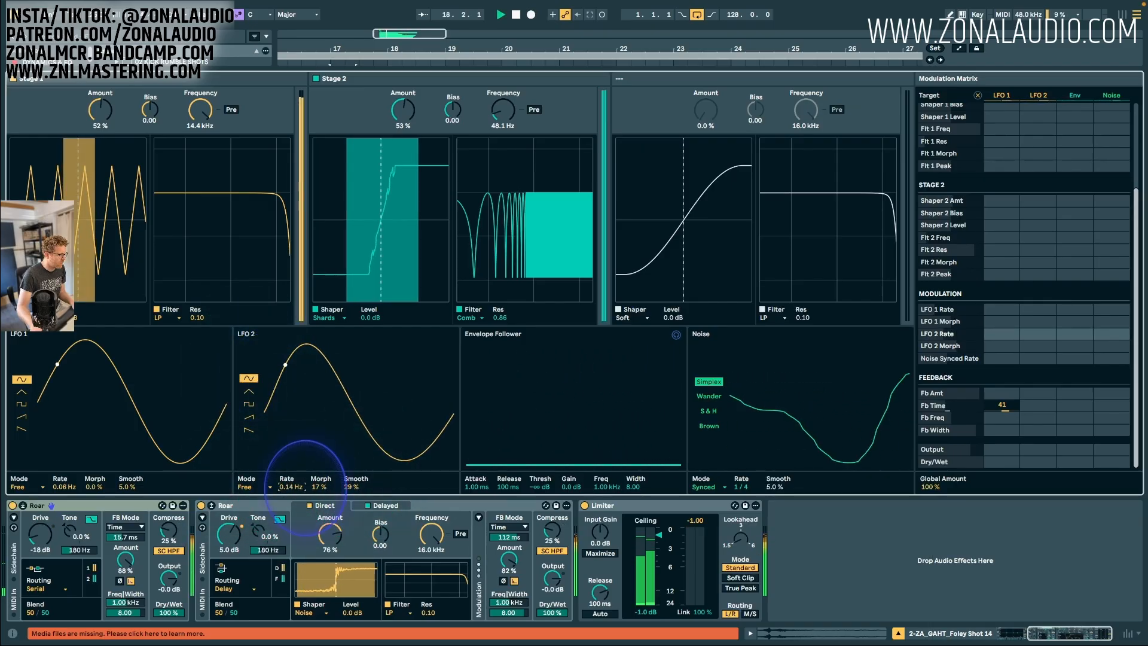
# Assign the first Roar's LFO 2 to Flt 2 Freq at 62 and lower the Stage 2 filter frequency to 20.0 Hz.
pyautogui.click(505, 109)
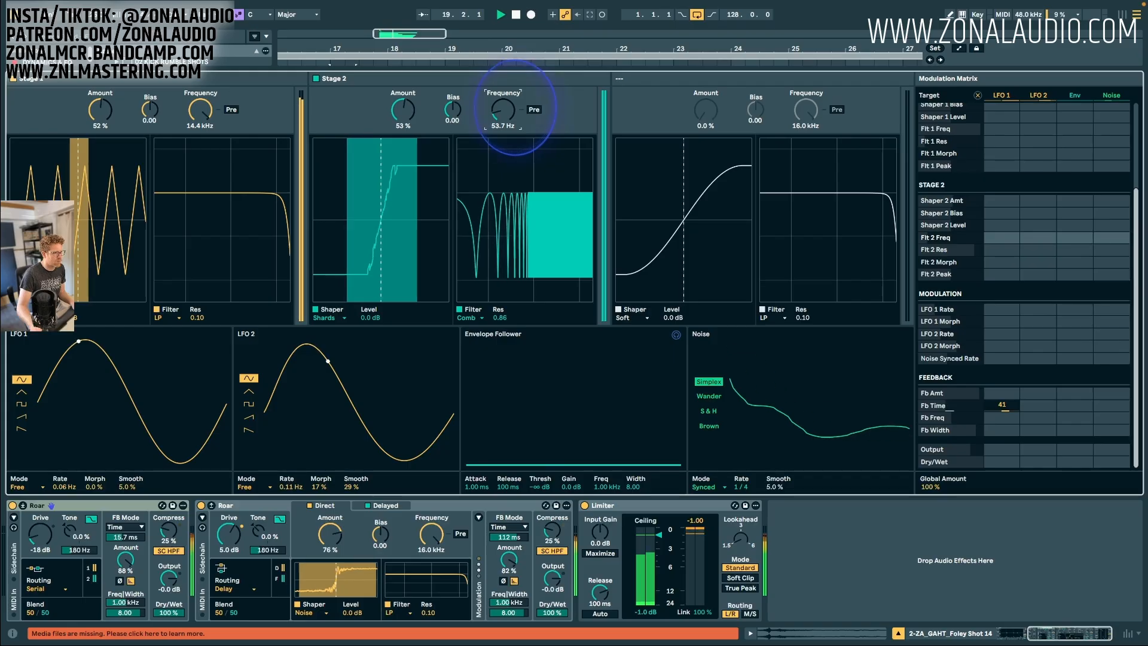
pyautogui.moveTo(514, 110); pyautogui.dragTo(515, 109)
pyautogui.moveTo(1007, 240); pyautogui.dragTo(1051, 203)
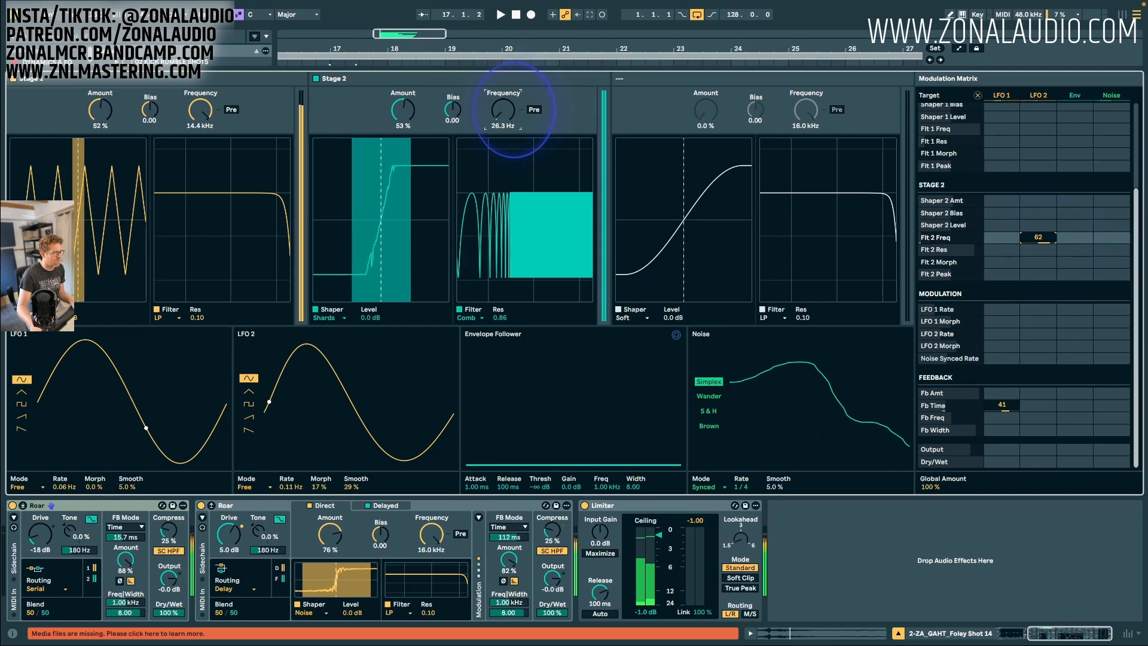
pyautogui.moveTo(514, 110); pyautogui.dragTo(506, 112)
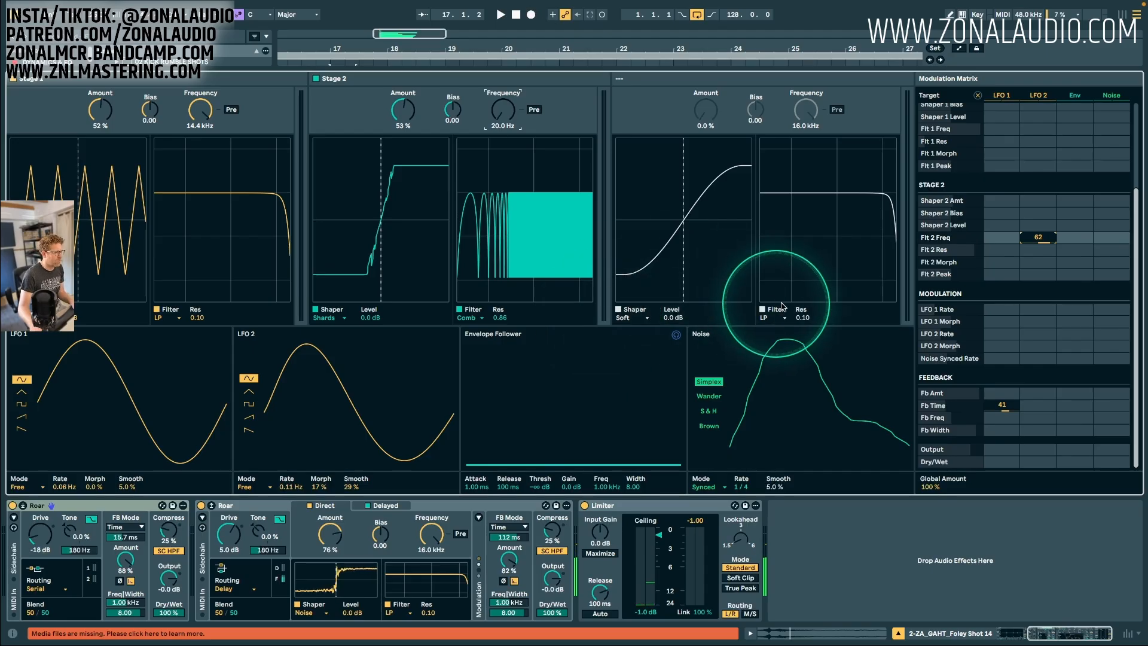
# Set Stage 2's shaper level to 4.9 dB, and modulate Flt 1 Freq with Noise at 50 and Shaper 2 Amt with LFO 2 at -64.
pyautogui.press('space')
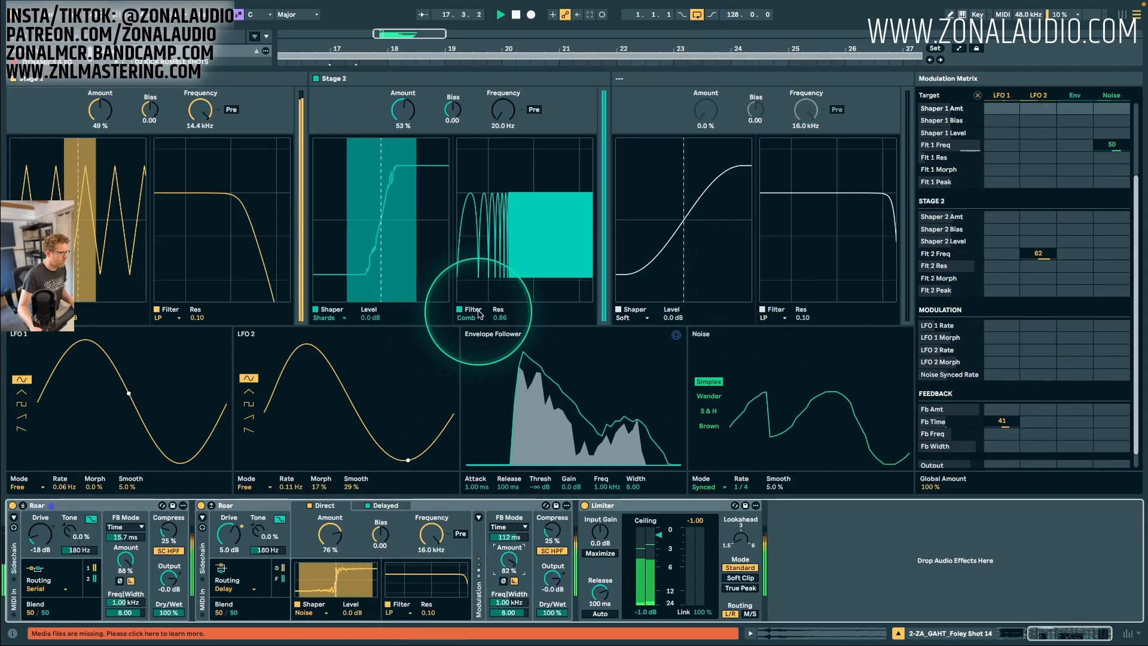
pyautogui.moveTo(377, 317); pyautogui.dragTo(377, 312)
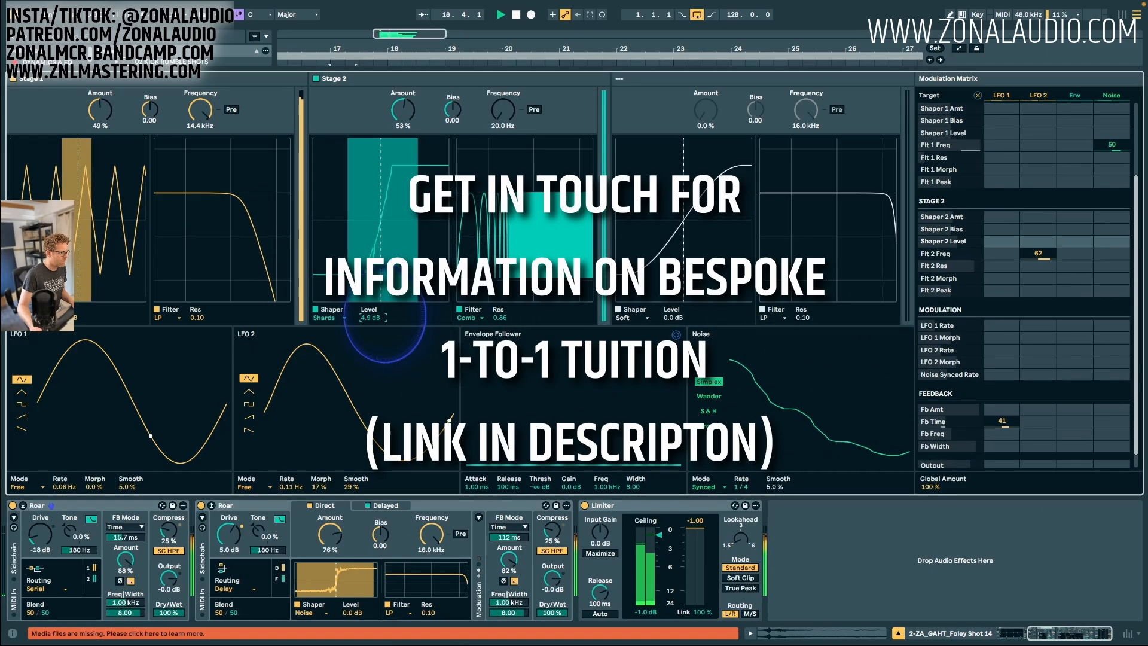
pyautogui.moveTo(404, 116); pyautogui.dragTo(398, 113)
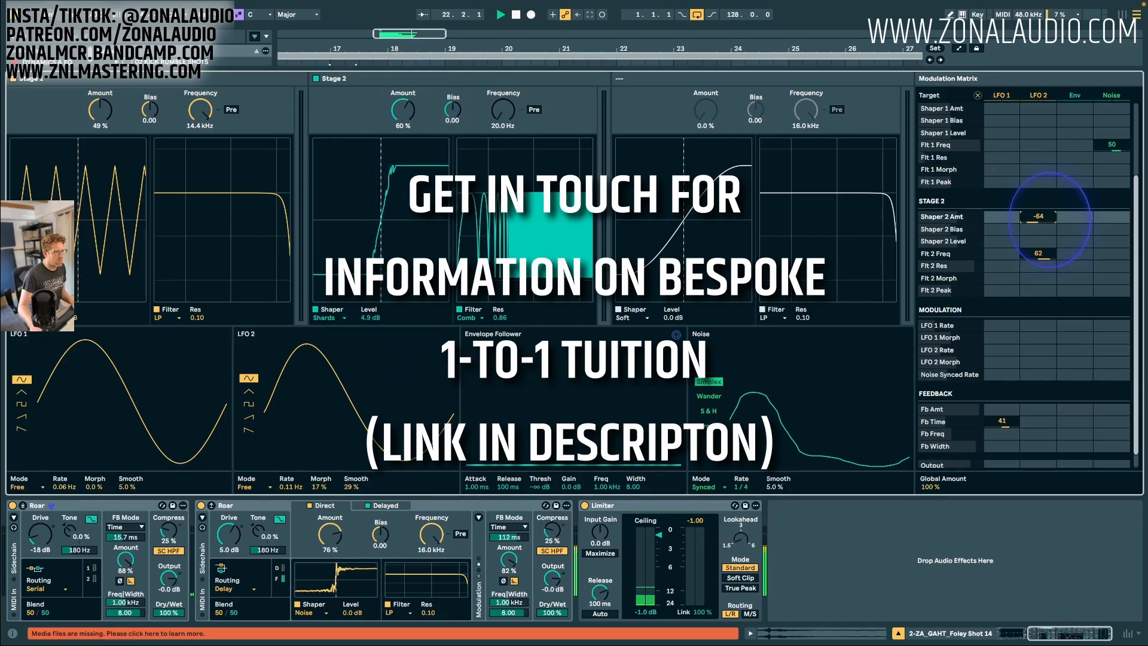
# In the second Roar, assign Noise to the Delayed stage's Flt 2 Freq at 61 and set the Noise's synced rate to 8.
pyautogui.click(756, 475)
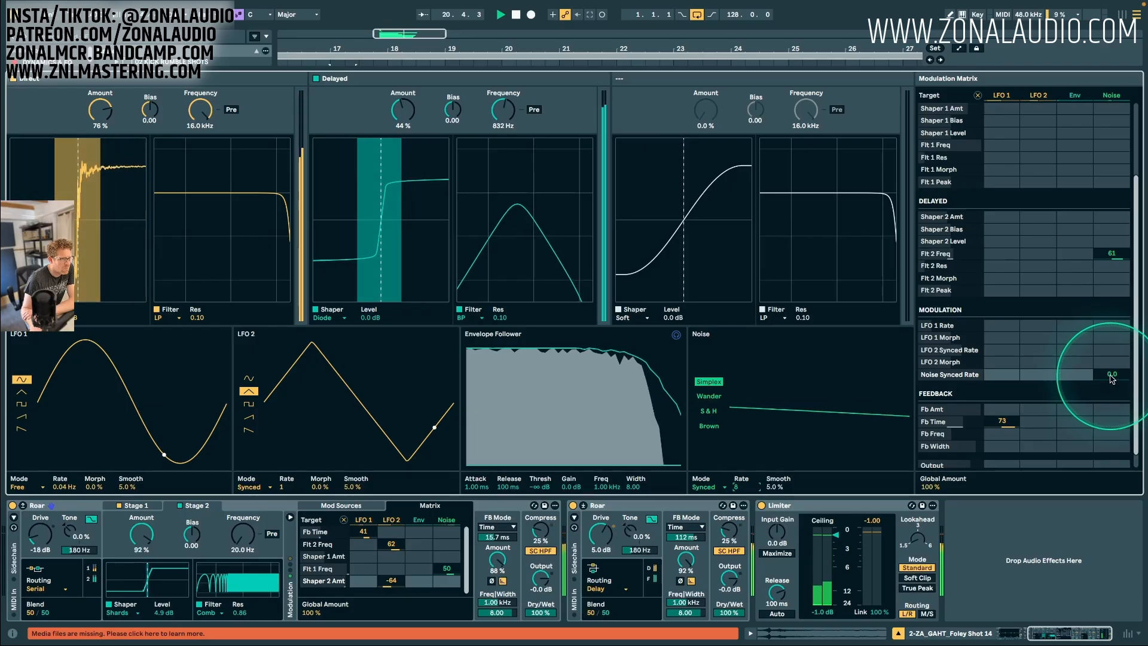
# In the second Roar, modulate the Noise Synced Rate with LFO 1 at 48 and replay the result.
pyautogui.moveTo(1009, 375); pyautogui.dragTo(1013, 379)
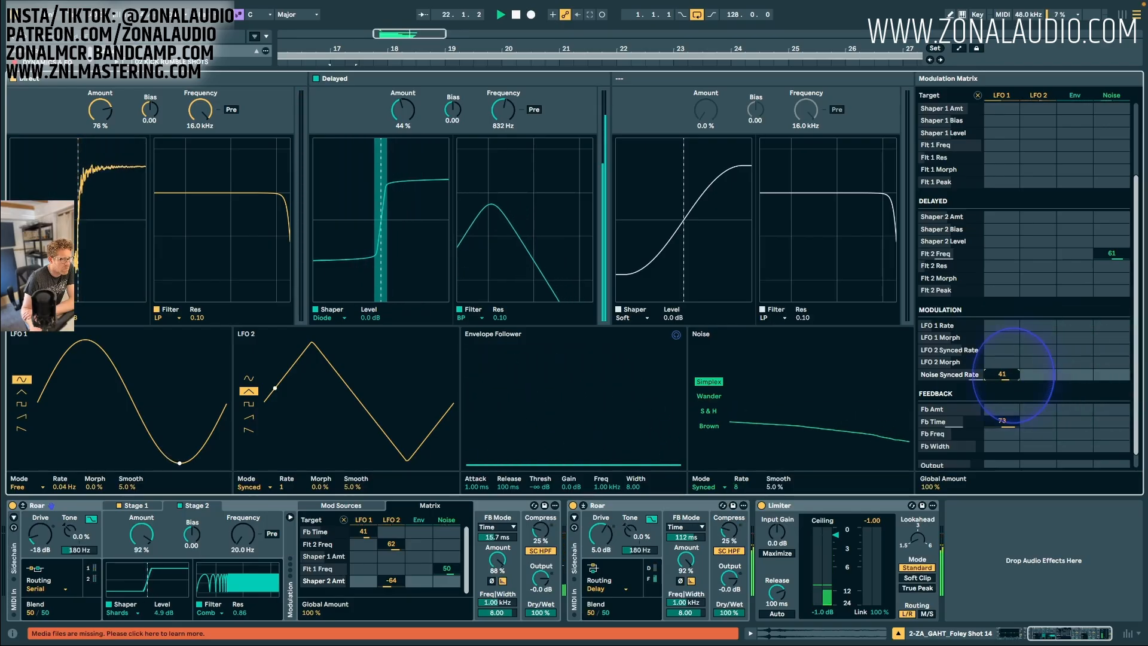
pyautogui.press('space')
pyautogui.press('space')
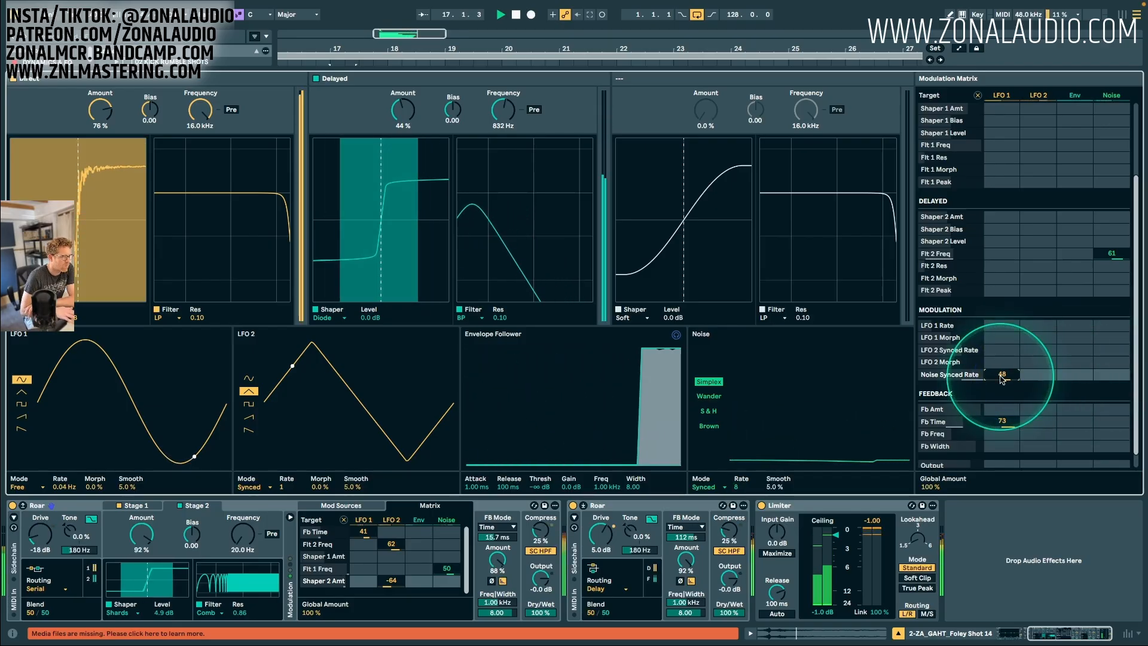
# Set the second Roar's synced Noise rate to 1 and its feedback amount to 89%.
pyautogui.click(747, 486)
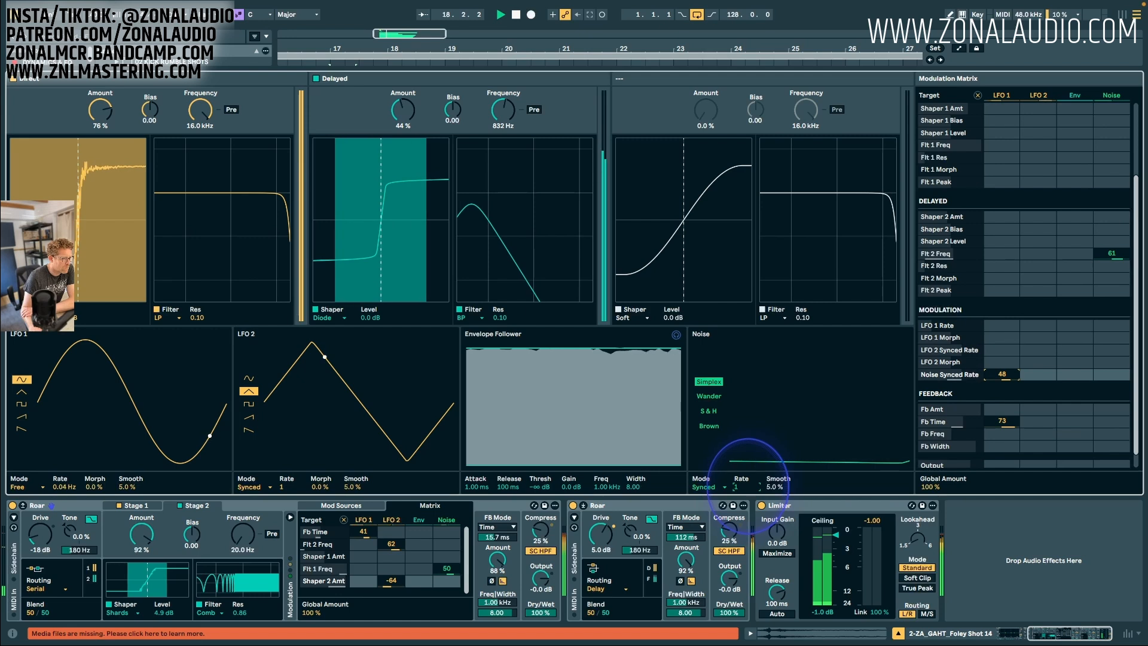
pyautogui.click(1000, 376)
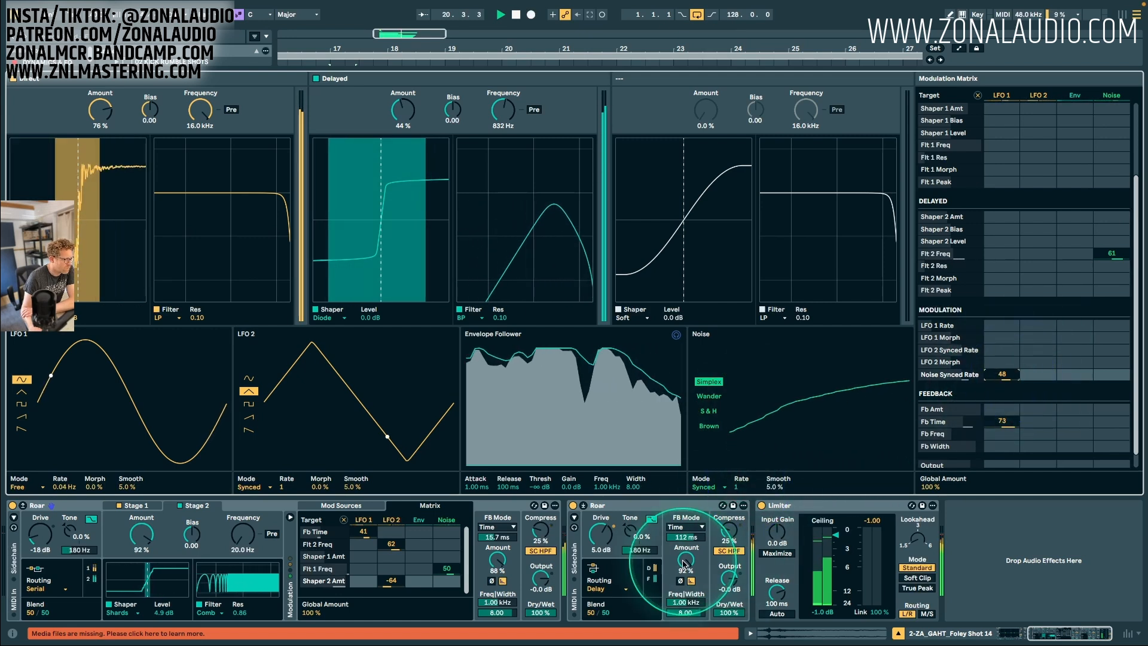
pyautogui.moveTo(684, 563); pyautogui.dragTo(684, 566)
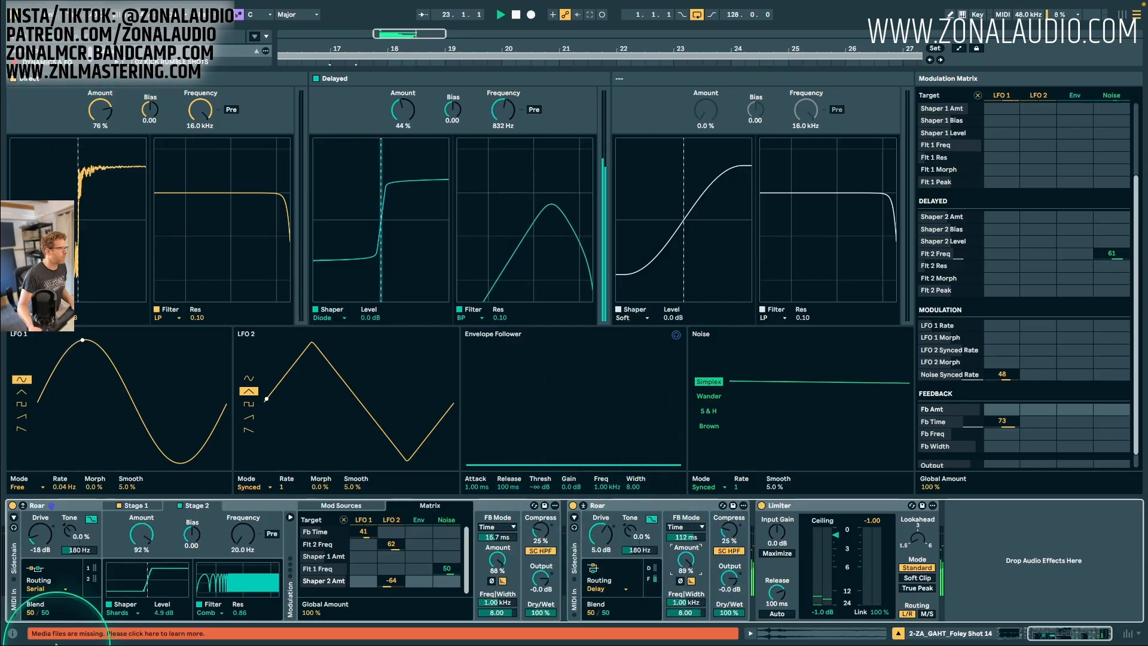
# Close the expanded Roar view and add a third Roar with Multi Band routing between the second Roar and the Limiter.
pyautogui.click(24, 506)
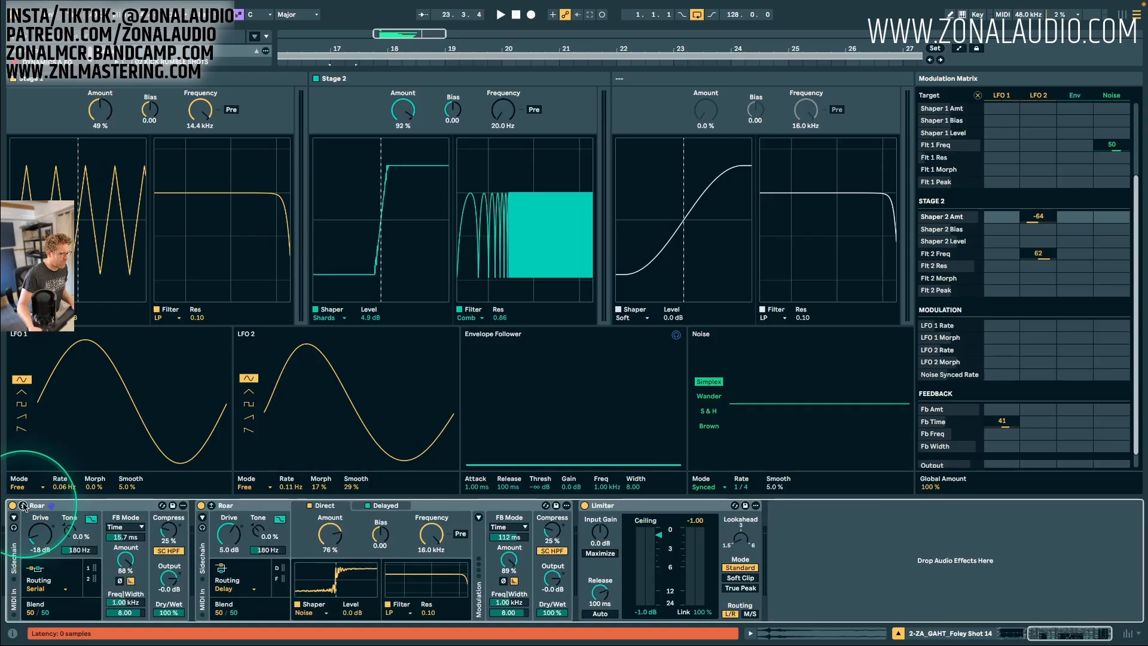
pyautogui.click(24, 506)
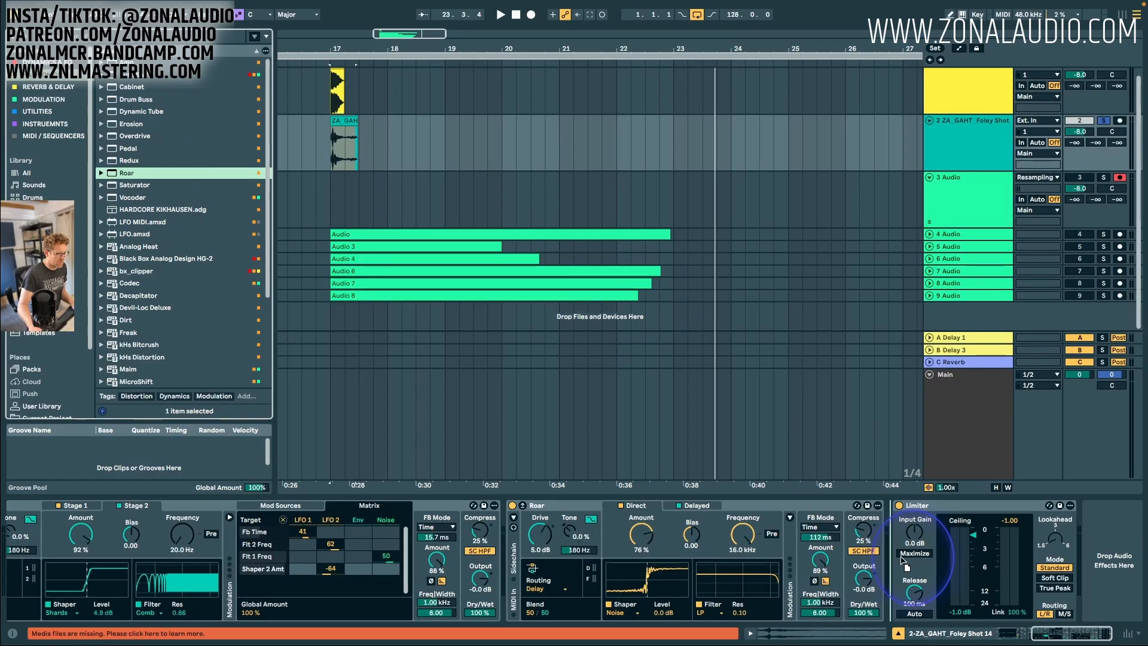
pyautogui.moveTo(902, 559); pyautogui.dragTo(908, 563)
pyautogui.click(1076, 633)
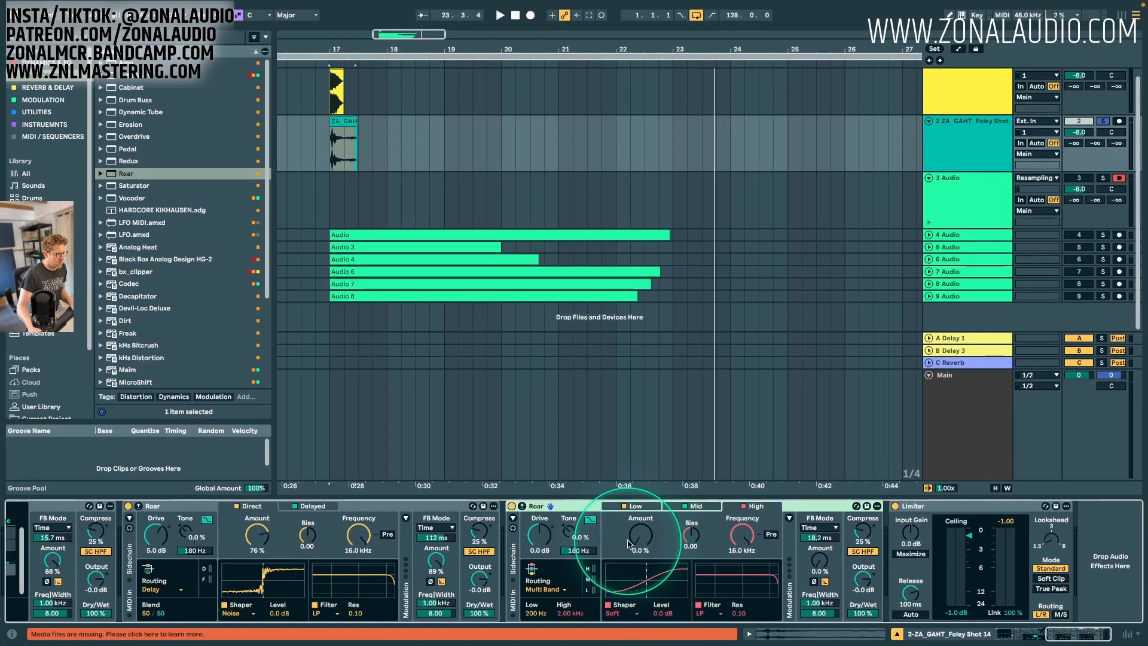
# Set the third Roar's High band amount to 53%, drive 17 dB, output -29 dB, dry/wet 48%, and feedback to 1.52 ms at 49%.
pyautogui.moveTo(640, 534); pyautogui.dragTo(639, 493)
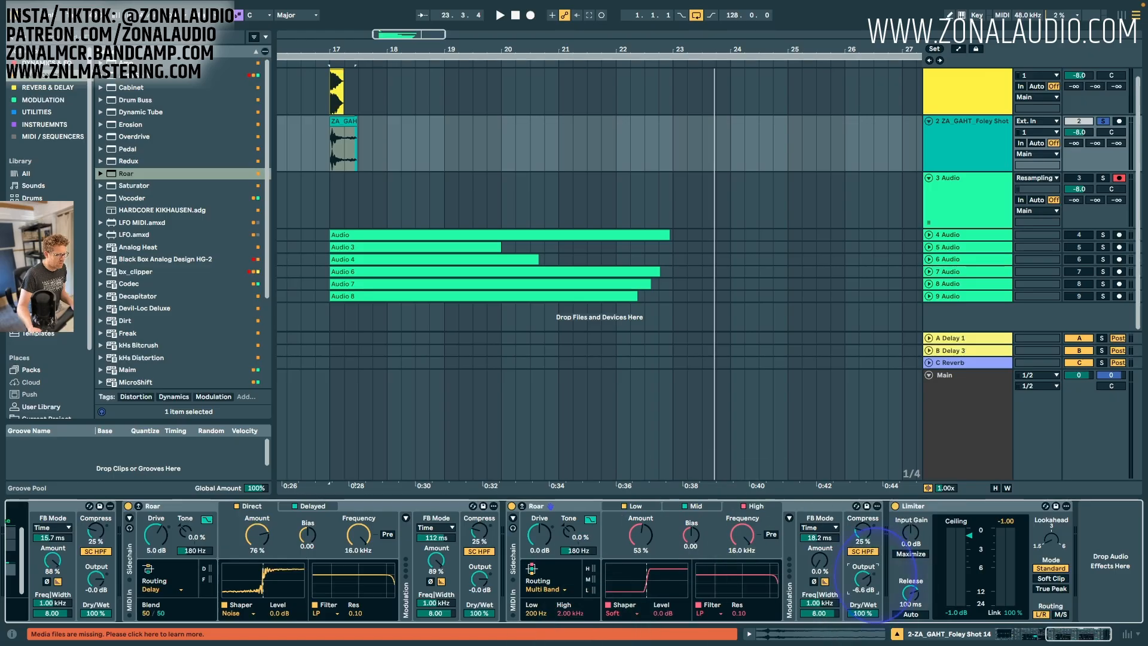
pyautogui.moveTo(819, 537); pyautogui.dragTo(821, 561)
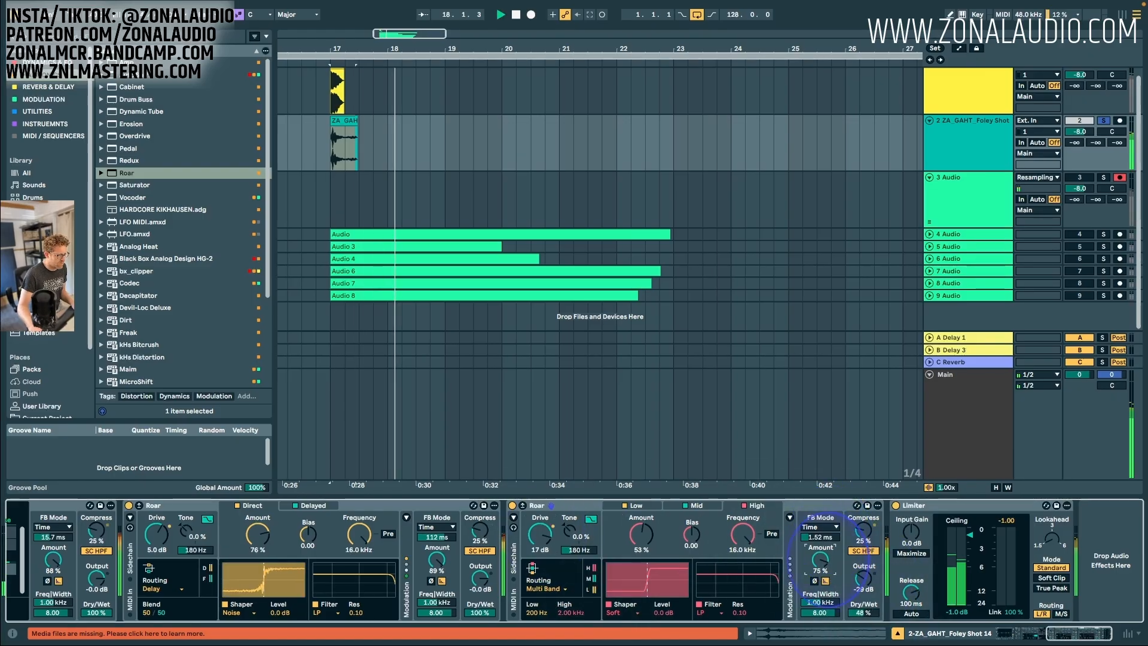
pyautogui.moveTo(828, 560); pyautogui.dragTo(828, 580)
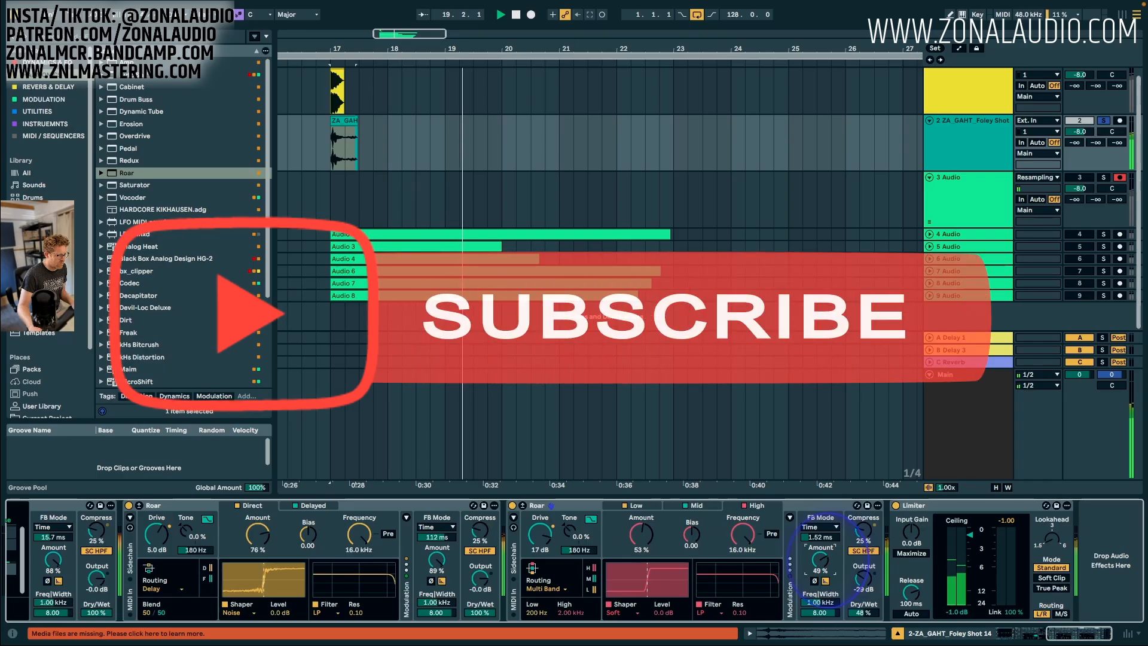
# Set the third Roar's Low band amount to 61% and add a fourth Roar with Delay routing before the Limiter.
pyautogui.moveTo(641, 534); pyautogui.dragTo(636, 530)
pyautogui.click(636, 506)
pyautogui.click(558, 505)
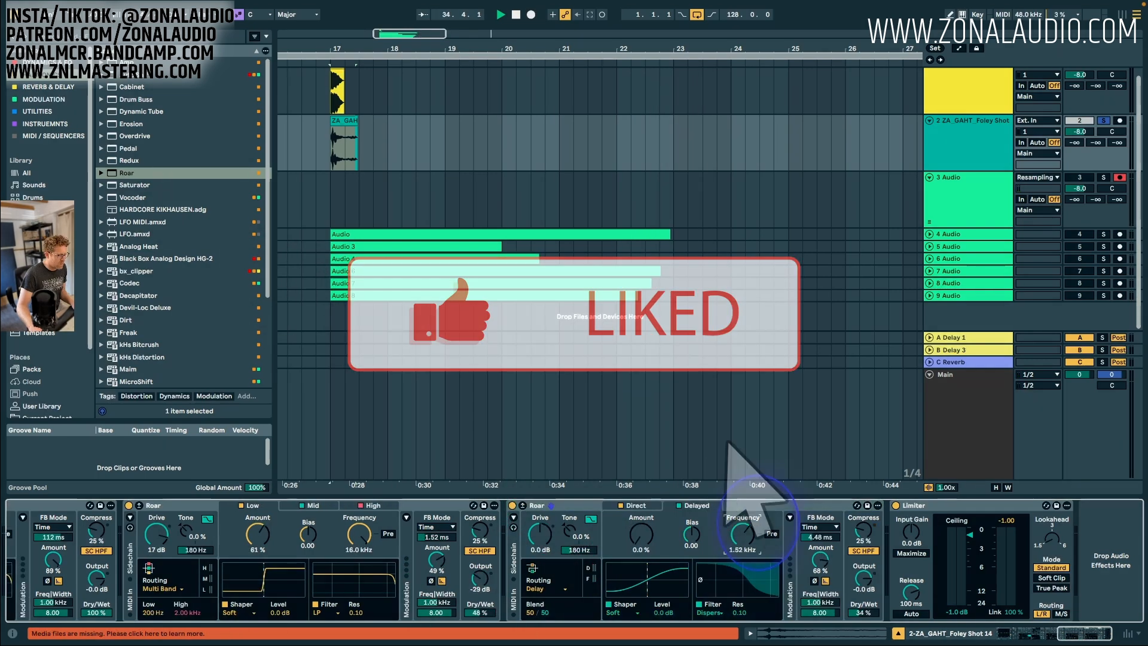
# Set the fourth Roar's Delayed stage Dispersion filter frequency to 1.04 kHz and the device's dry/wet to 47%.
pyautogui.moveTo(742, 532); pyautogui.dragTo(754, 510)
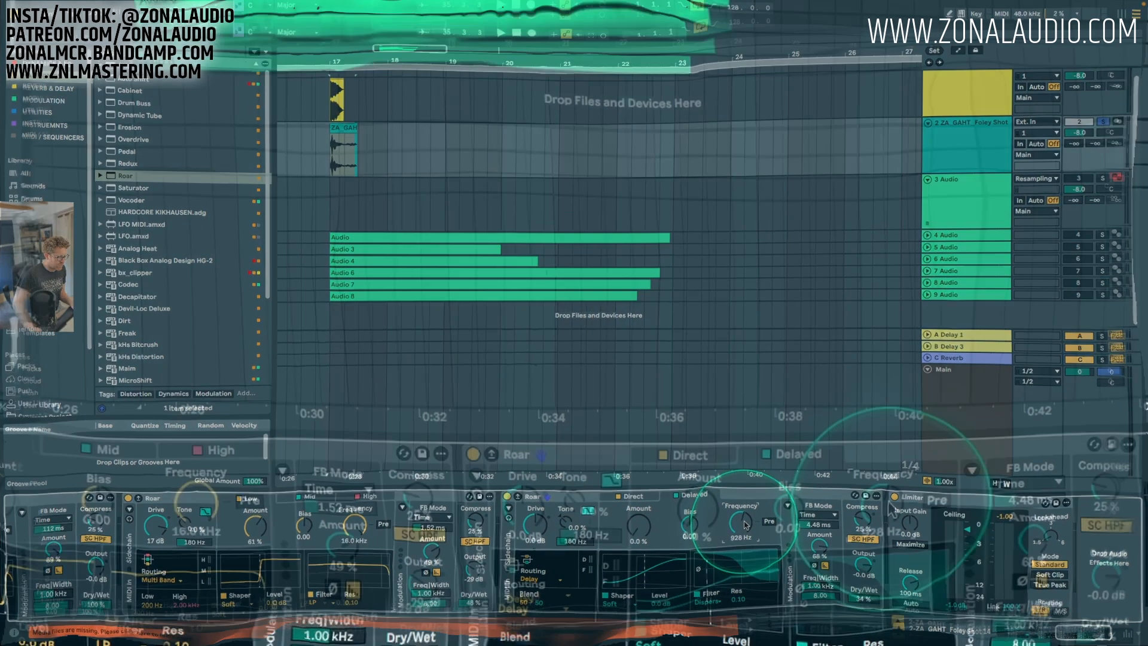
pyautogui.press('space')
pyautogui.moveTo(862, 612); pyautogui.dragTo(863, 603)
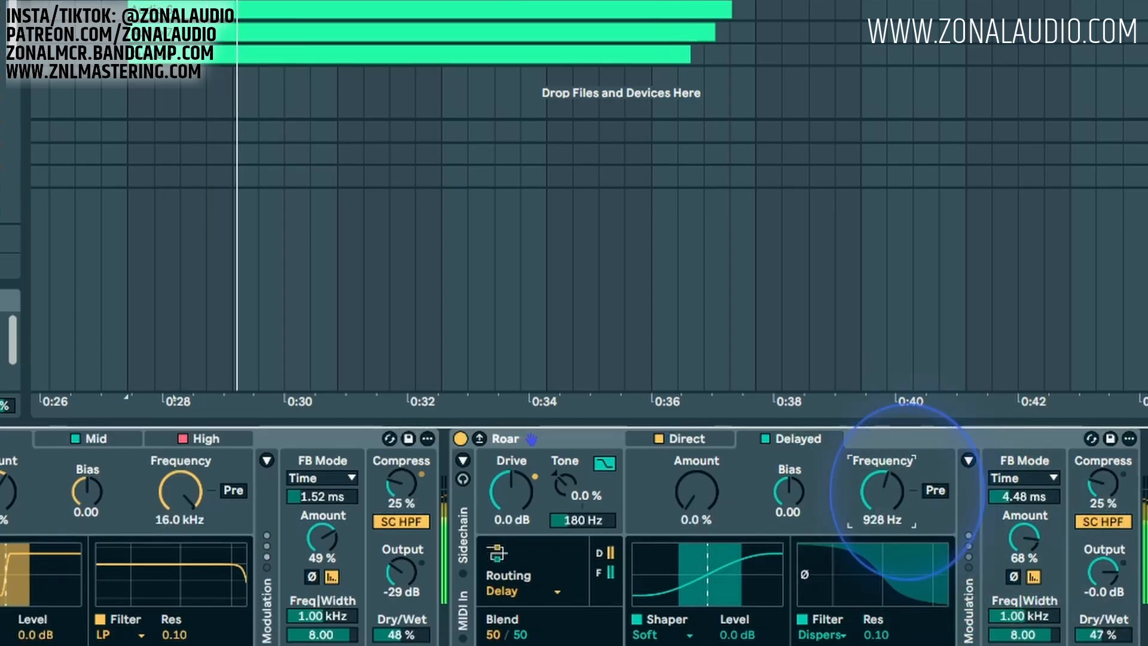
pyautogui.moveTo(882, 491)
pyautogui.mouseDown()
pyautogui.moveTo(882, 538)
pyautogui.moveTo(881, 478)
pyautogui.moveTo(882, 498)
pyautogui.mouseUp()
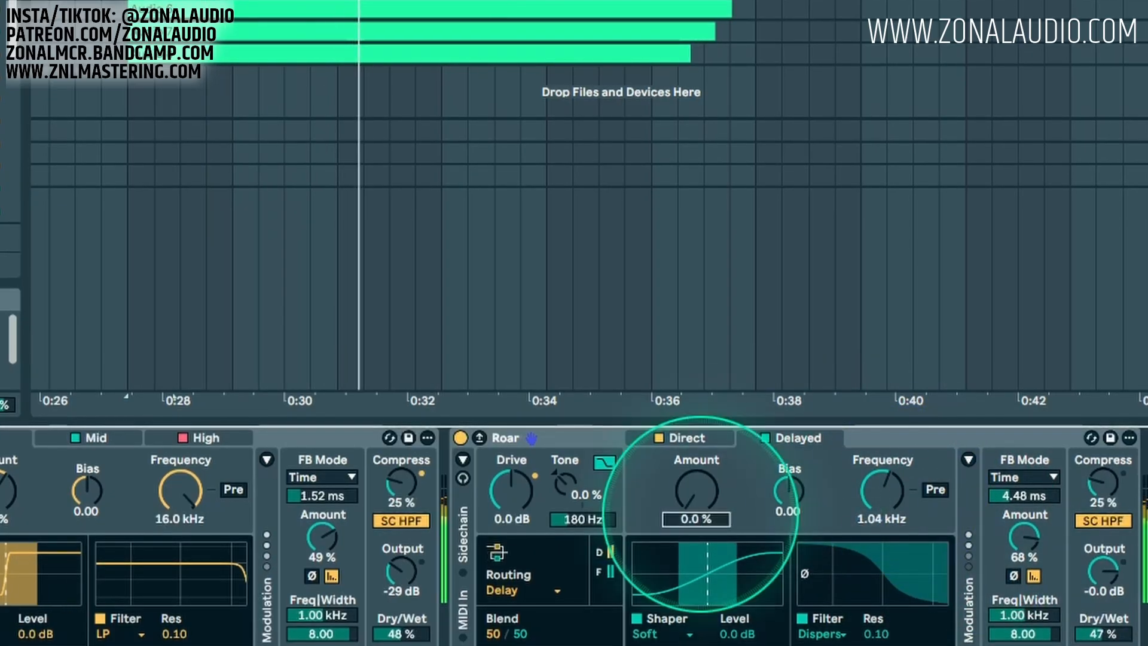
# Set the fourth Roar's Delayed stage shaper to Full Wave Rectifier with an amount of 71%.
pyautogui.moveTo(700, 516); pyautogui.dragTo(700, 440)
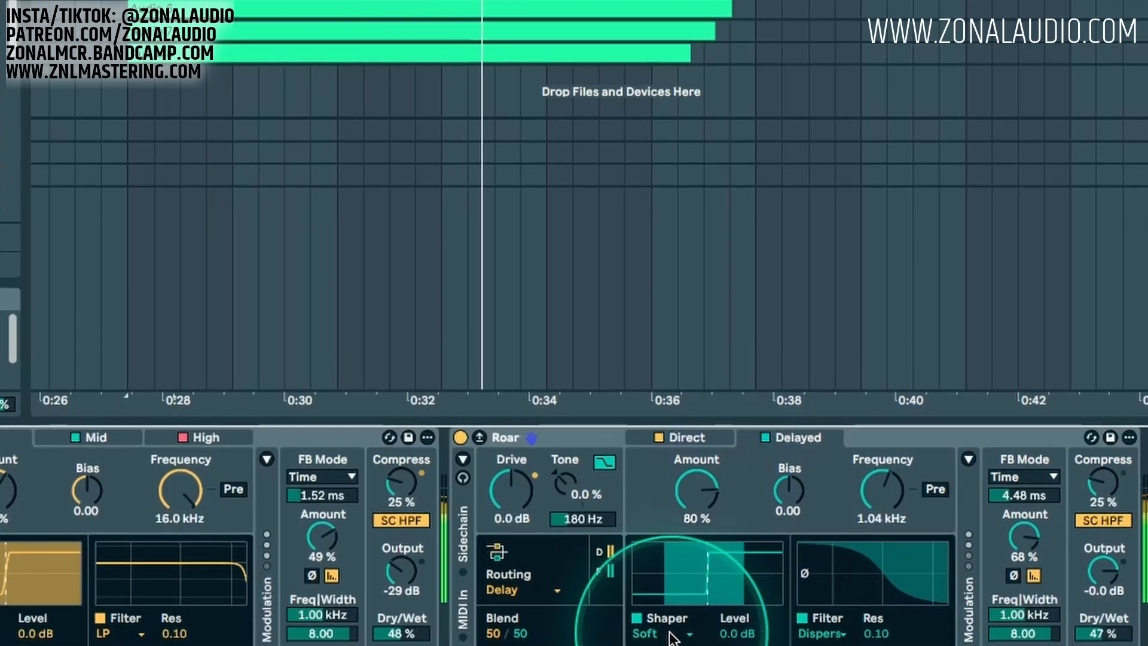
pyautogui.click(673, 633)
pyautogui.click(673, 581)
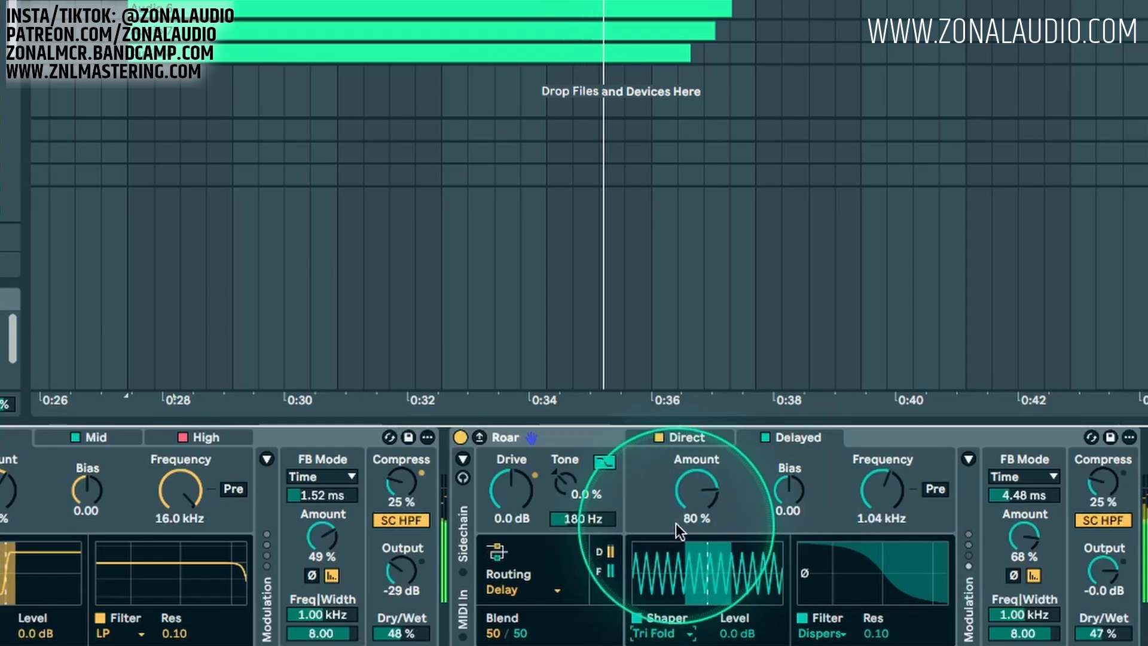
pyautogui.click(660, 634)
pyautogui.click(678, 528)
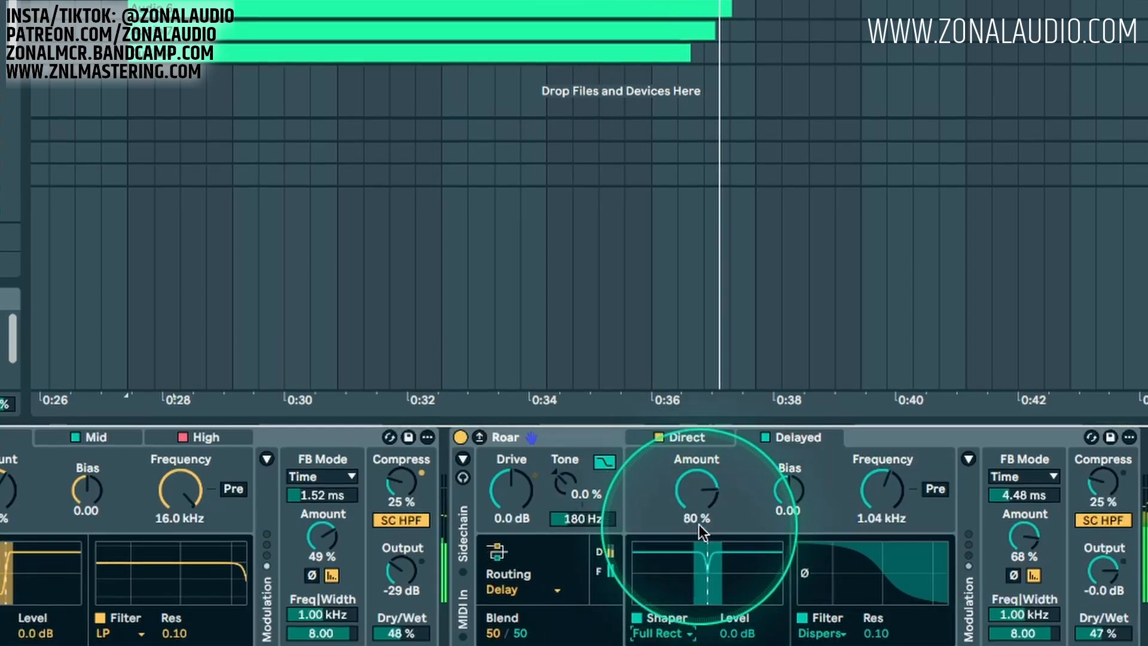
pyautogui.moveTo(674, 499)
pyautogui.mouseDown()
pyautogui.moveTo(674, 513)
pyautogui.moveTo(674, 499)
pyautogui.mouseUp()
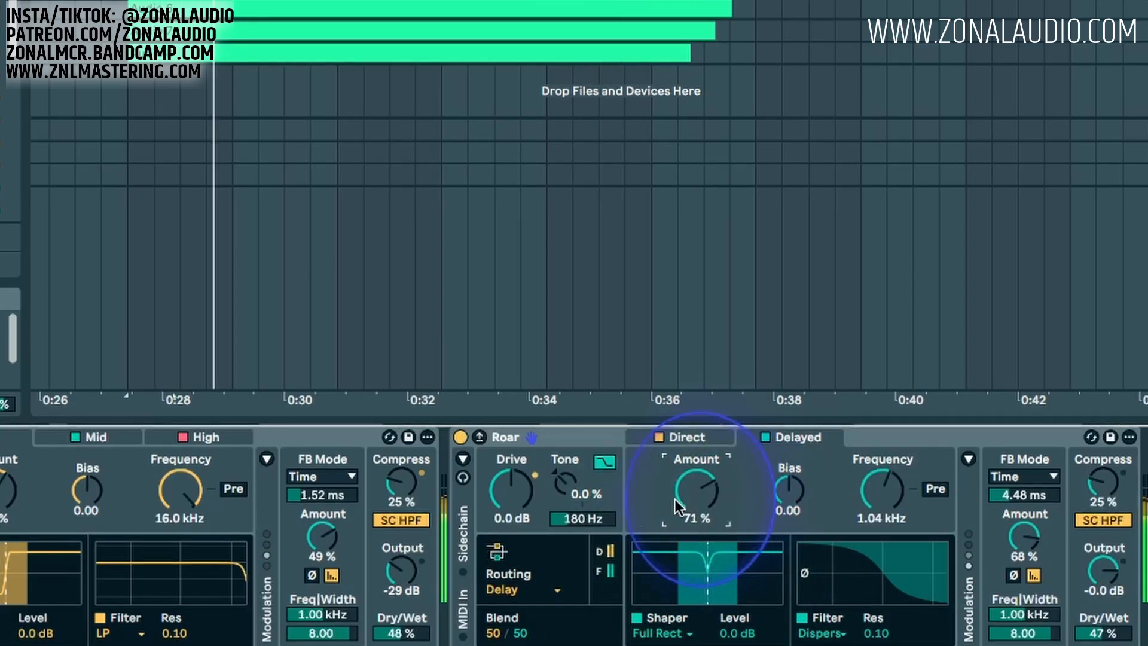
# Give the fourth Roar's Direct stage a Resampling filter and a Noise Injection shaper with an amount of 25%.
pyautogui.click(694, 435)
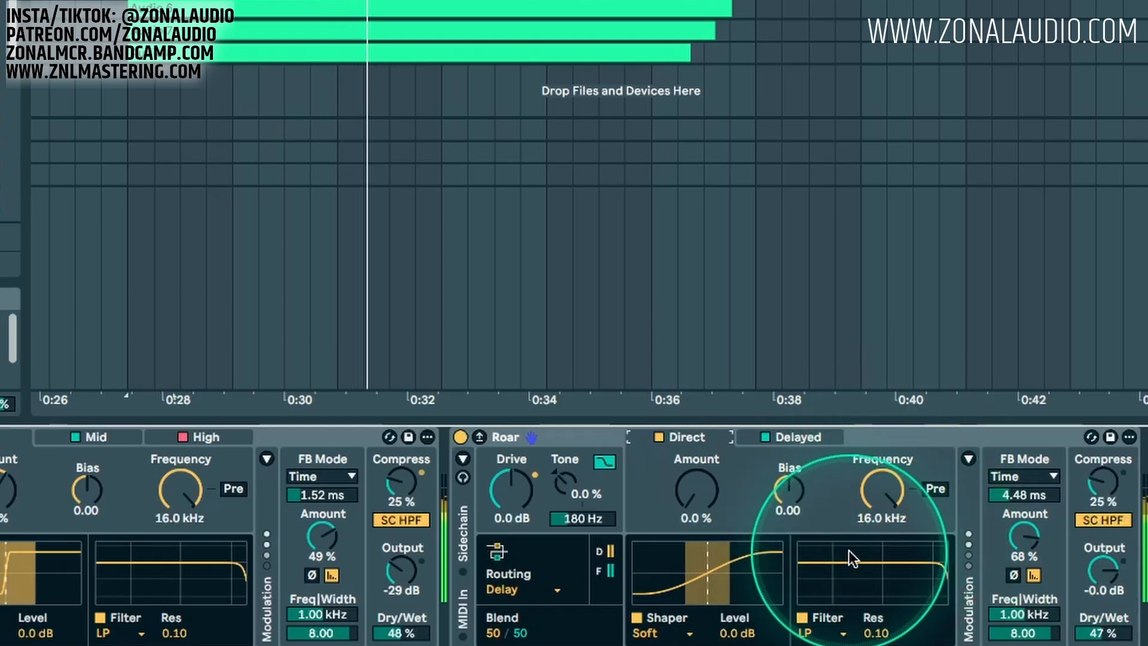
pyautogui.click(820, 629)
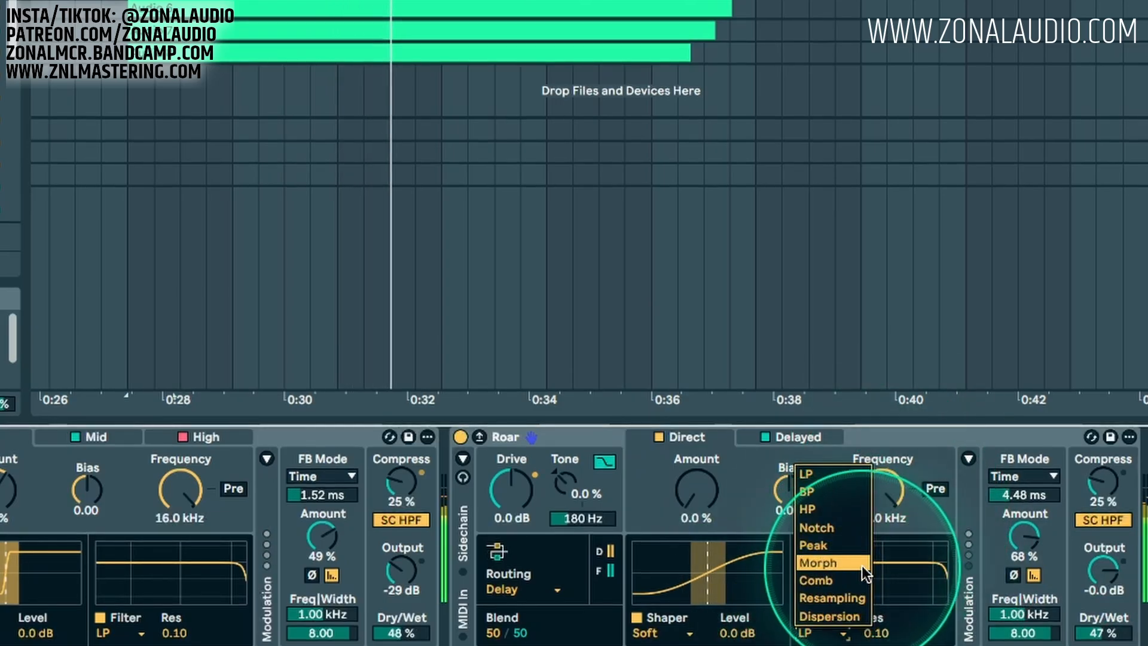
pyautogui.click(845, 597)
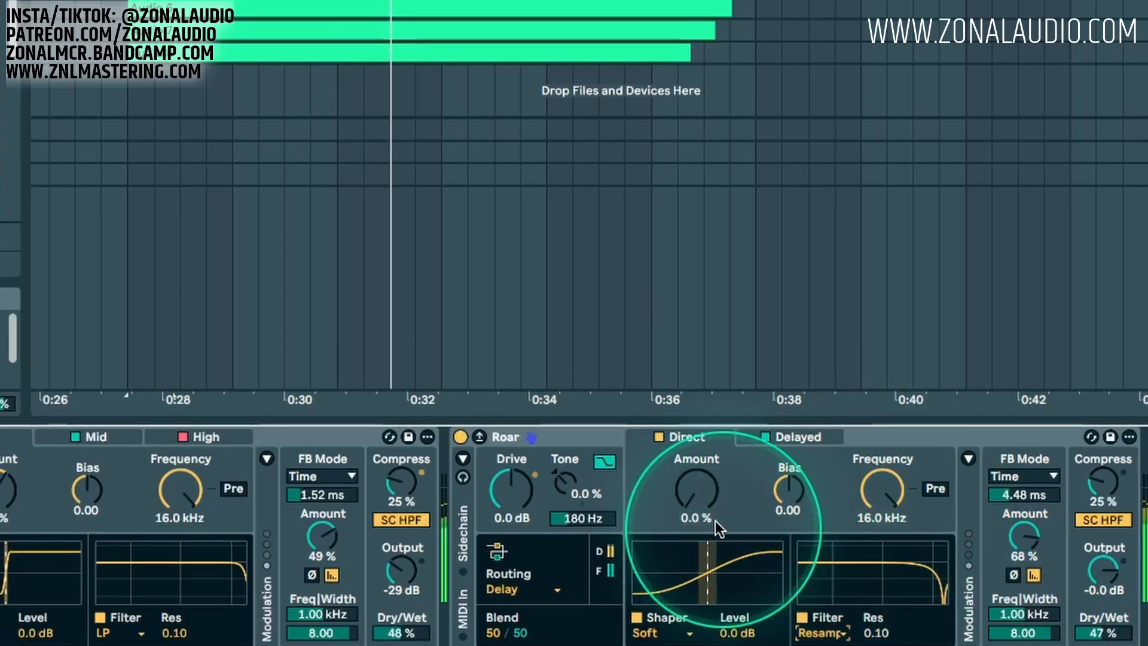
pyautogui.click(657, 631)
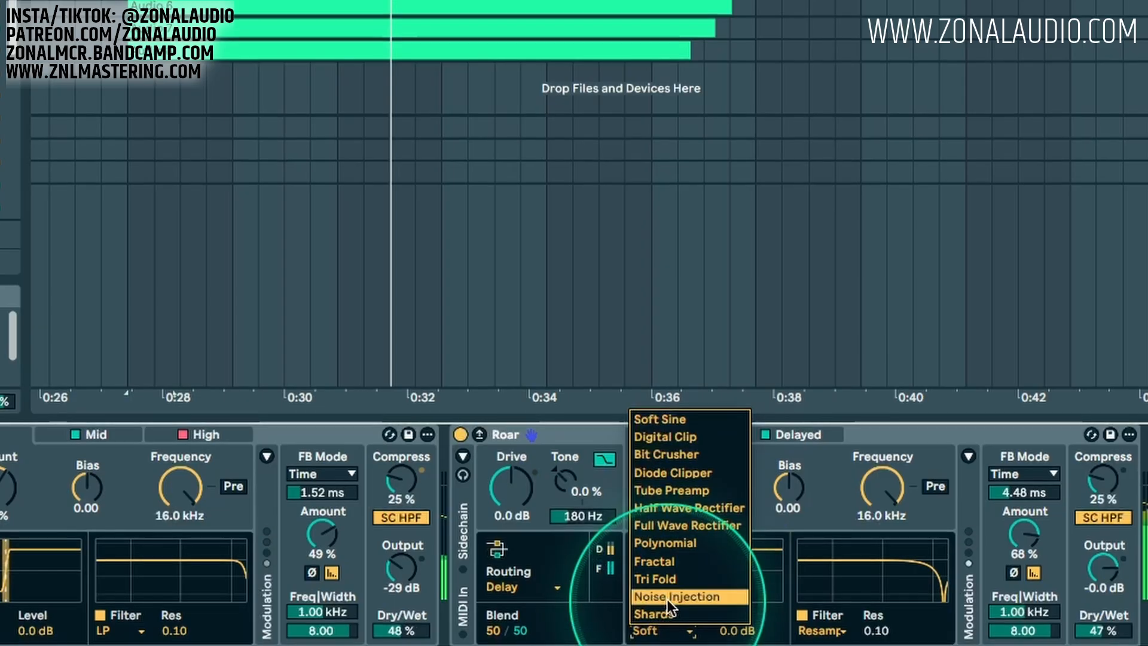
pyautogui.click(667, 598)
pyautogui.moveTo(694, 509)
pyautogui.mouseDown()
pyautogui.moveTo(730, 450)
pyautogui.moveTo(712, 495)
pyautogui.mouseUp()
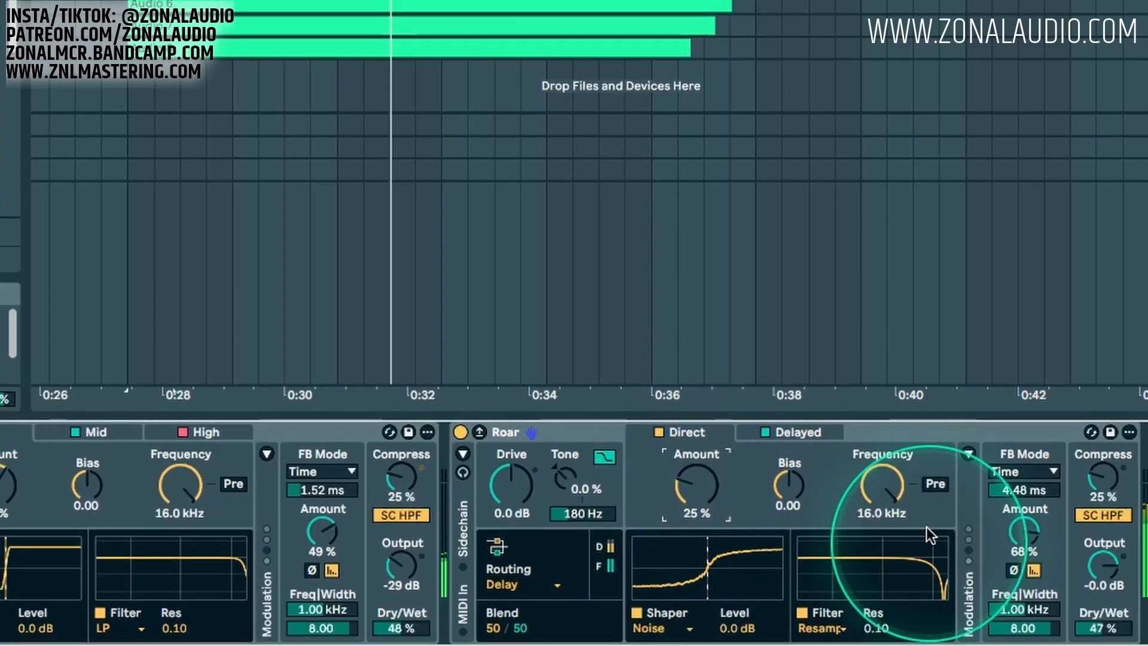
# Set the fourth Roar's modulators to Free mode: LFO 1 sine at 0.17 Hz, LFO 2 square at 0.23 Hz with 30% morph, Noise at 1.88 Hz.
pyautogui.click(969, 454)
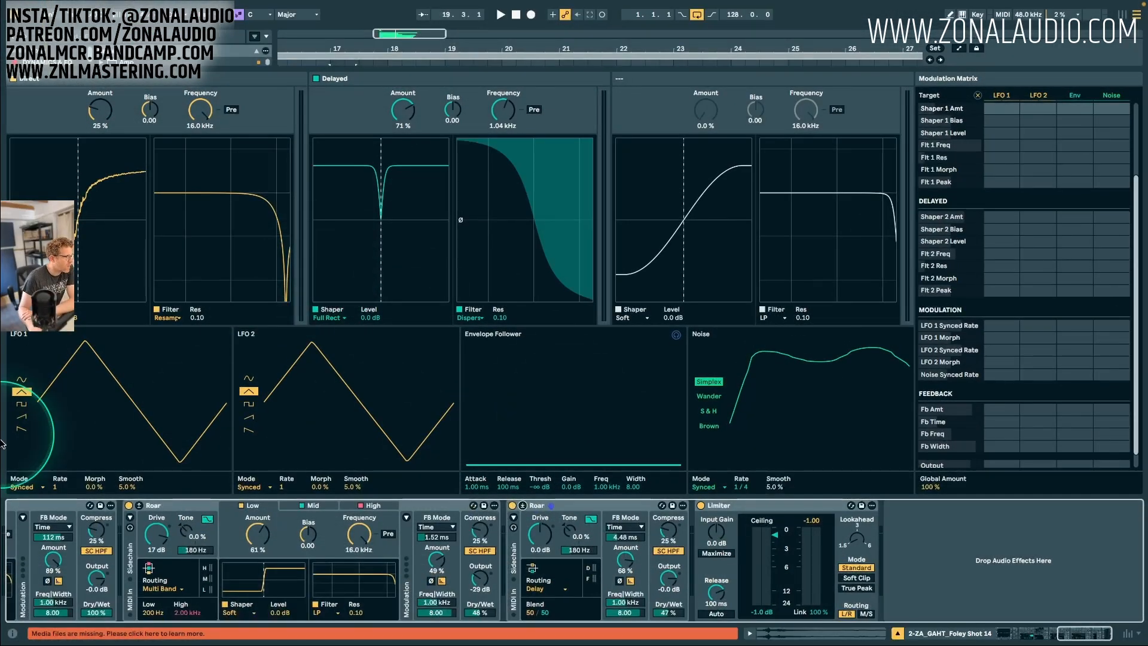
pyautogui.click(30, 487)
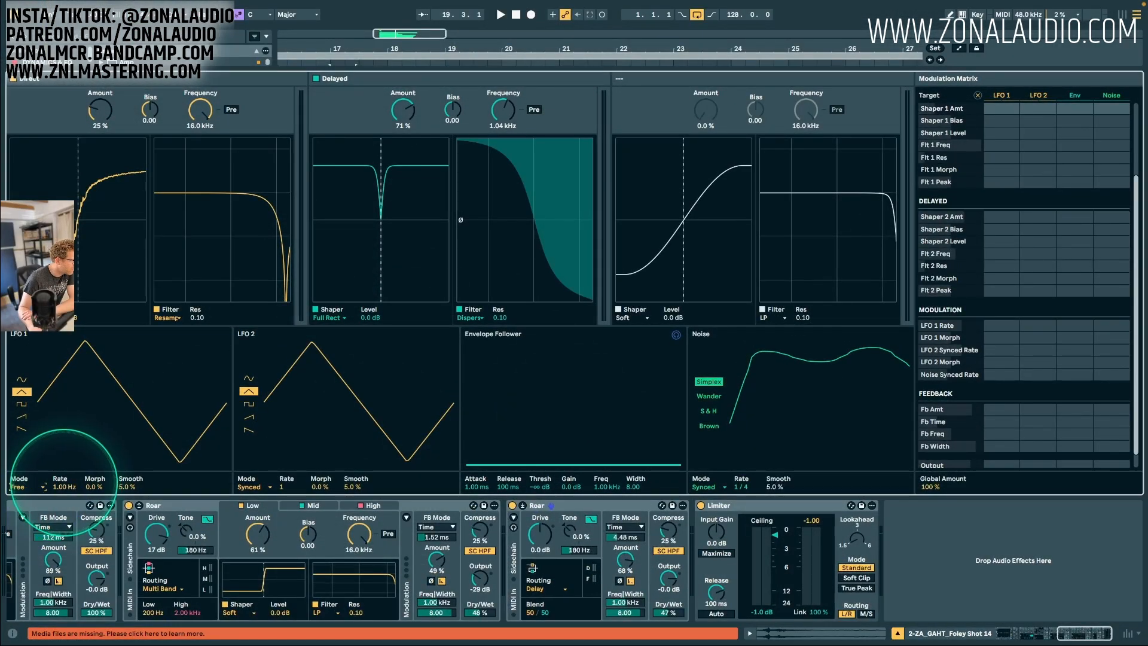
pyautogui.moveTo(63, 482); pyautogui.dragTo(77, 483)
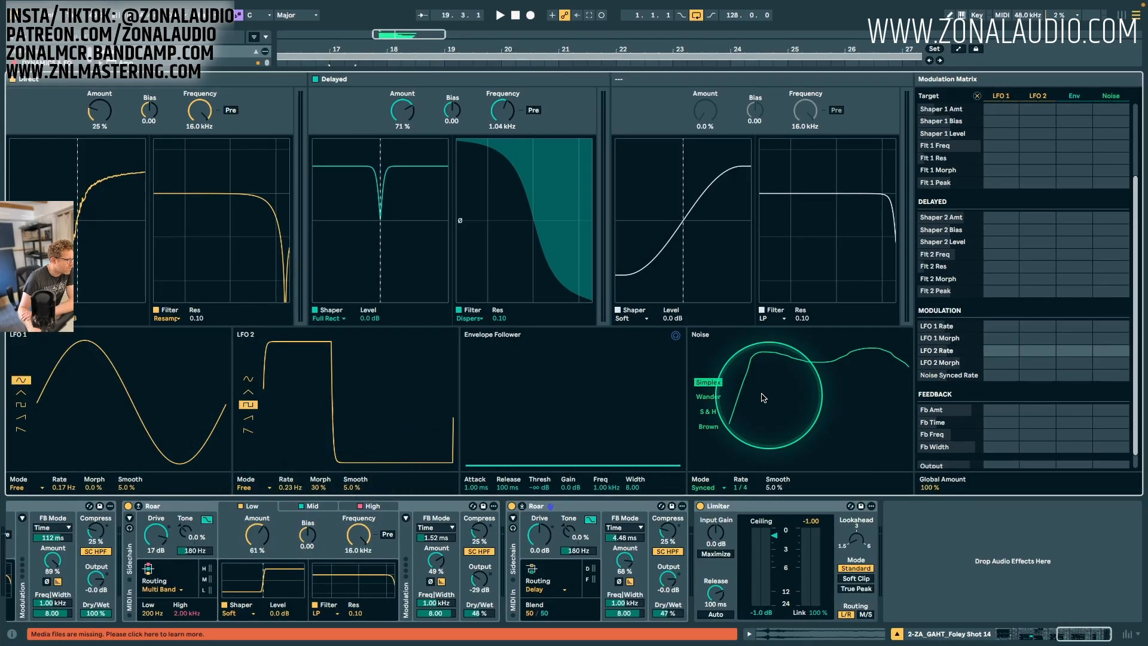
pyautogui.moveTo(744, 487); pyautogui.dragTo(744, 484)
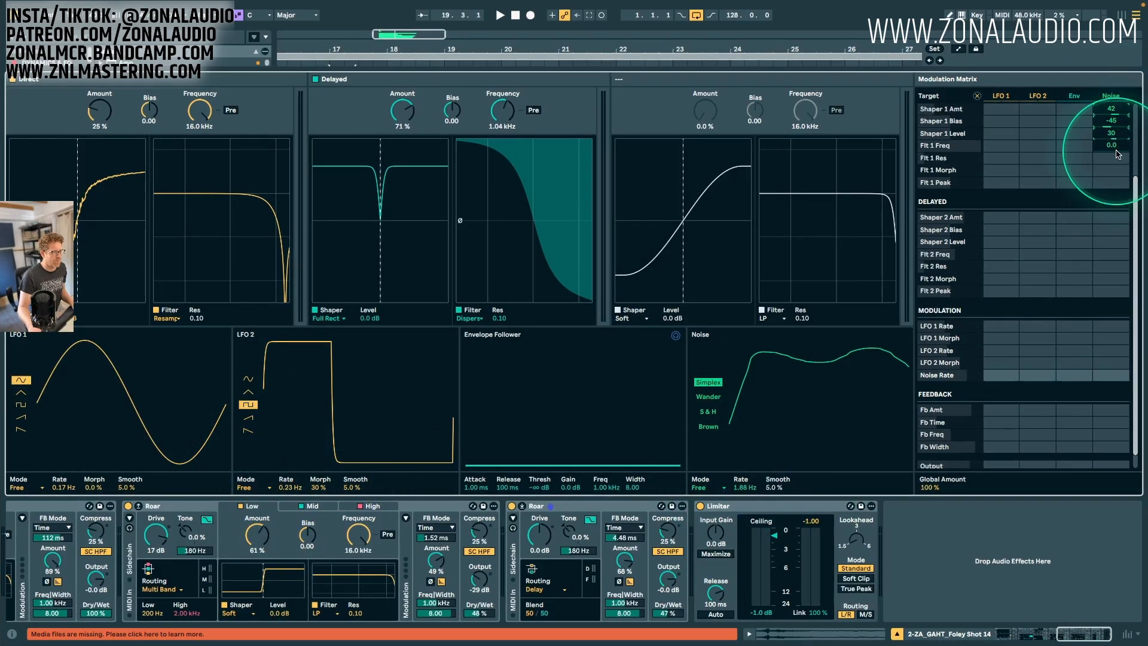
# Modulate both shapers with Noise, Flt 1 Freq with LFO 1 (64) and Flt 2 Freq with LFO 2 (-56), with the Delayed filter at 4.55 kHz.
pyautogui.moveTo(1038, 254); pyautogui.dragTo(1038, 281)
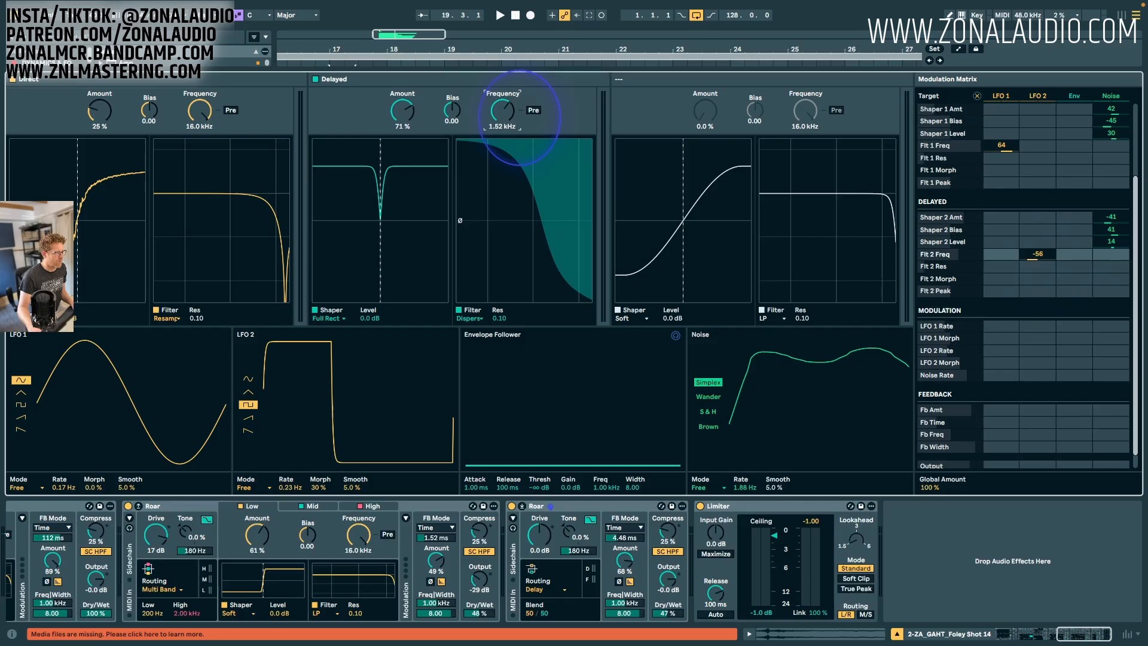
pyautogui.moveTo(507, 121); pyautogui.dragTo(507, 107)
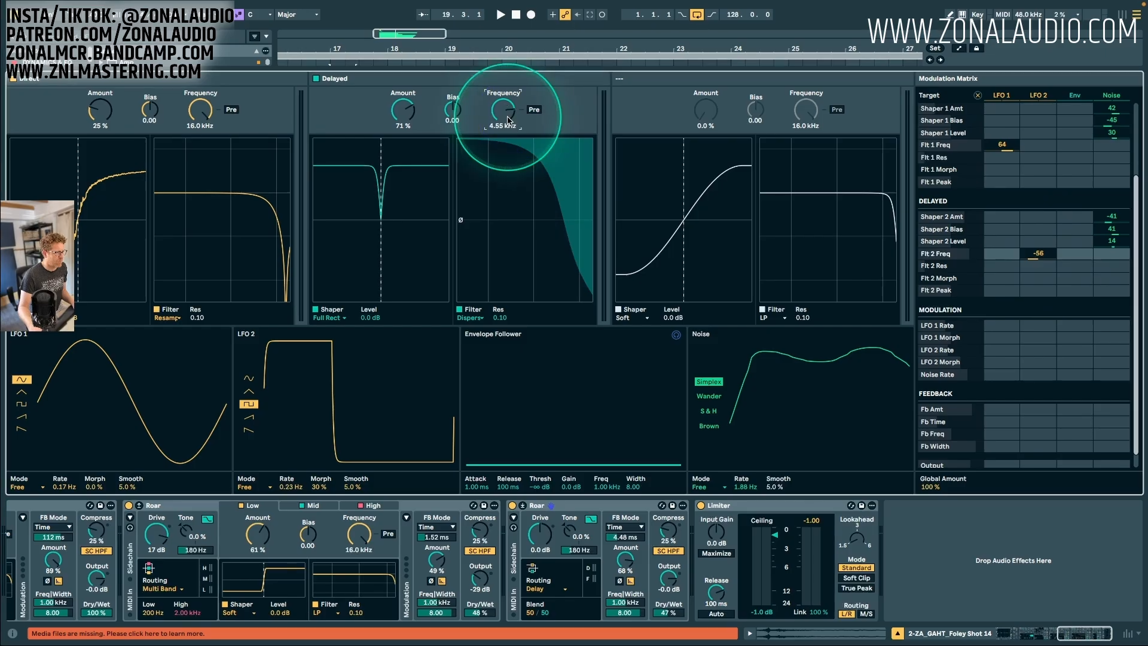
# During playback, modulate the fourth Roar's Fb Amt with LFO 1 at 69 and set its dry/wet to 51%.
pyautogui.press('space')
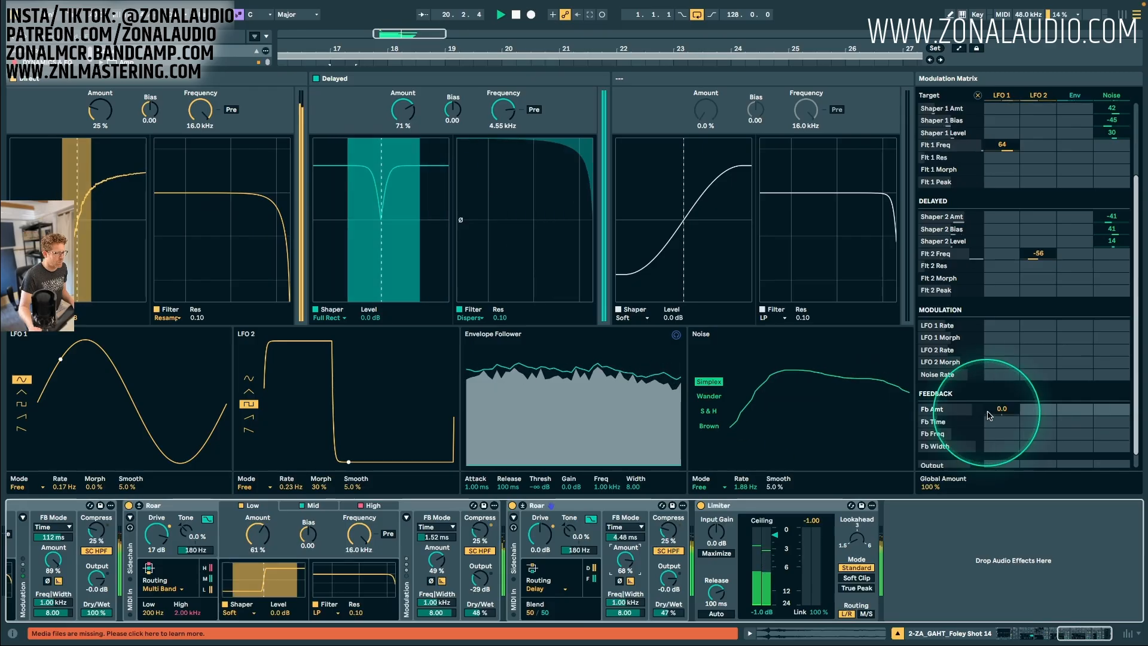
pyautogui.moveTo(1008, 409); pyautogui.dragTo(1008, 400)
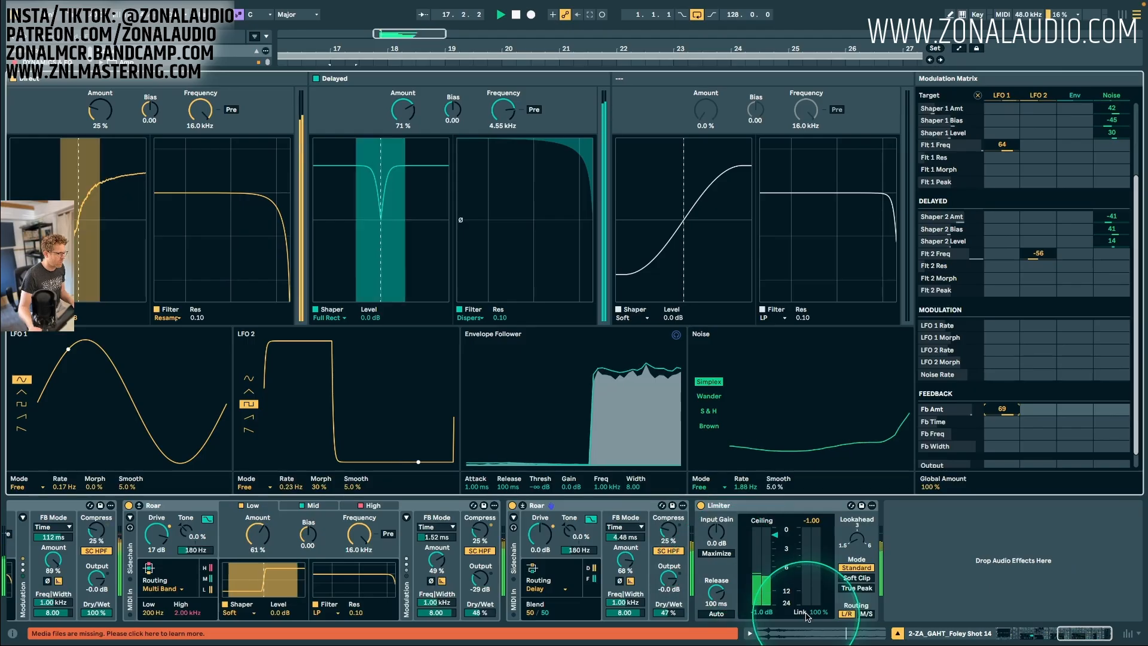
pyautogui.moveTo(668, 612); pyautogui.dragTo(668, 609)
# Raise the fourth Roar's drive to 17 dB and lower its output to -22 dB.
pyautogui.click(528, 540)
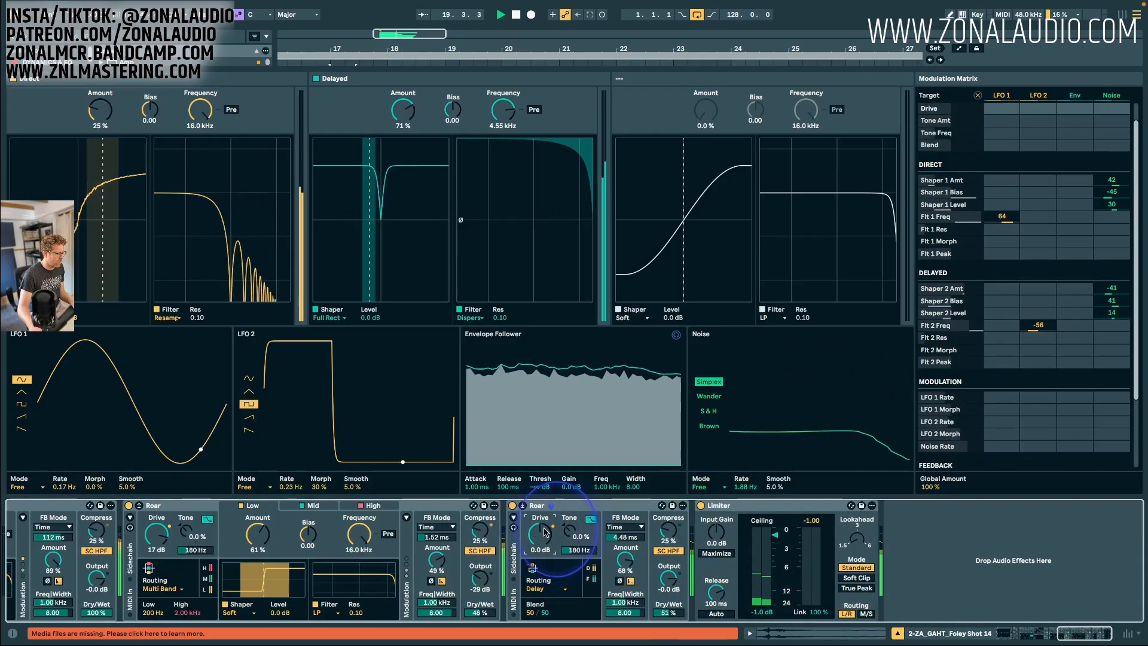
pyautogui.moveTo(668, 577); pyautogui.dragTo(668, 604)
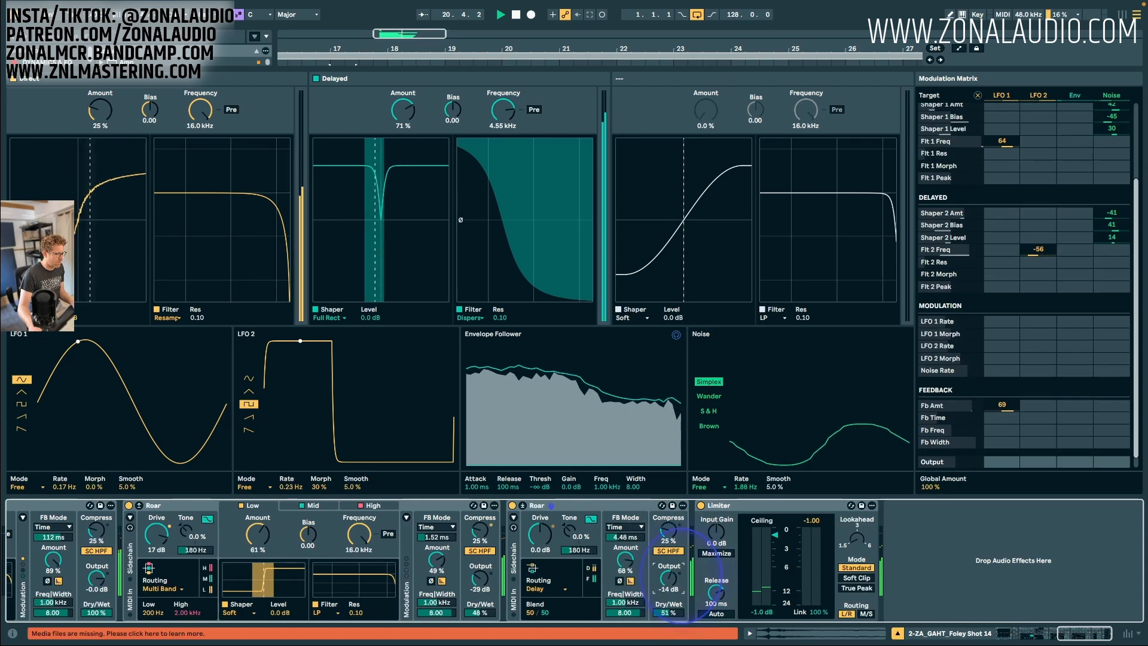
pyautogui.moveTo(551, 539); pyautogui.dragTo(551, 515)
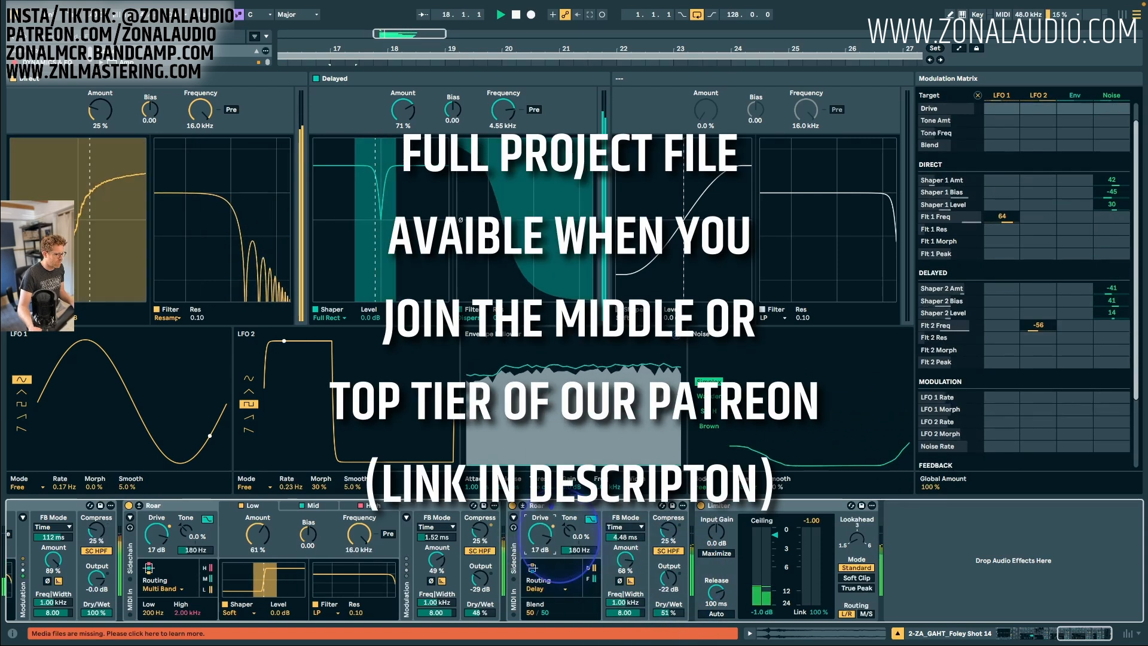
# Set the fourth Roar's feedback amount to 79%, its output to -14 dB and the Direct filter frequency to 4.81 kHz.
pyautogui.moveTo(629, 572); pyautogui.dragTo(629, 560)
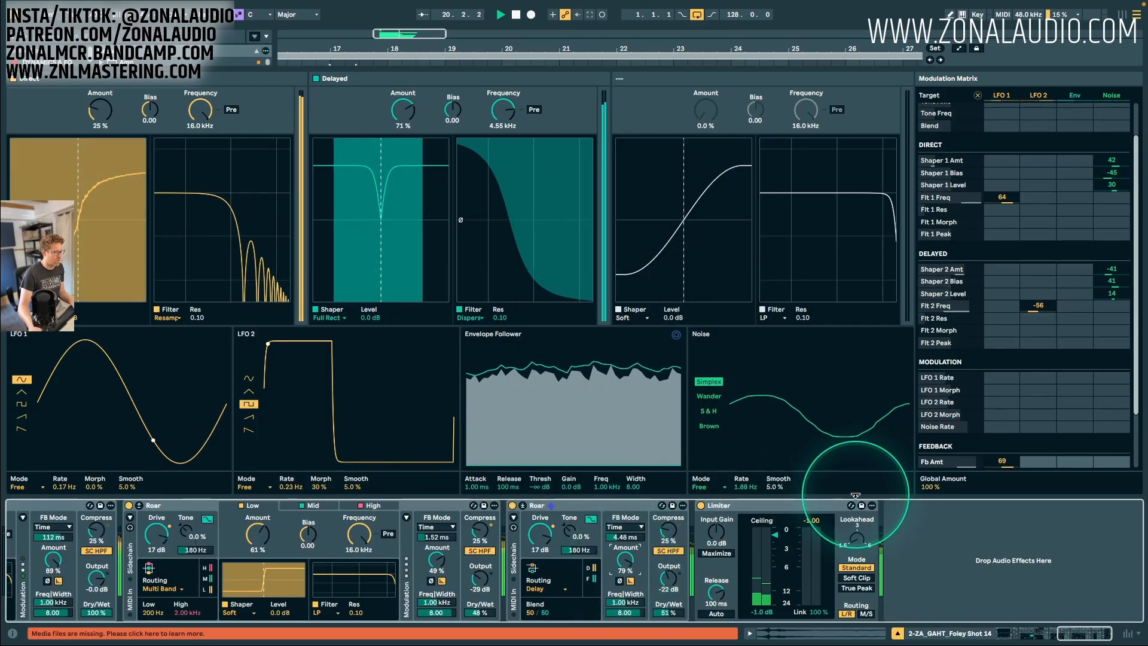
pyautogui.moveTo(670, 588); pyautogui.dragTo(669, 577)
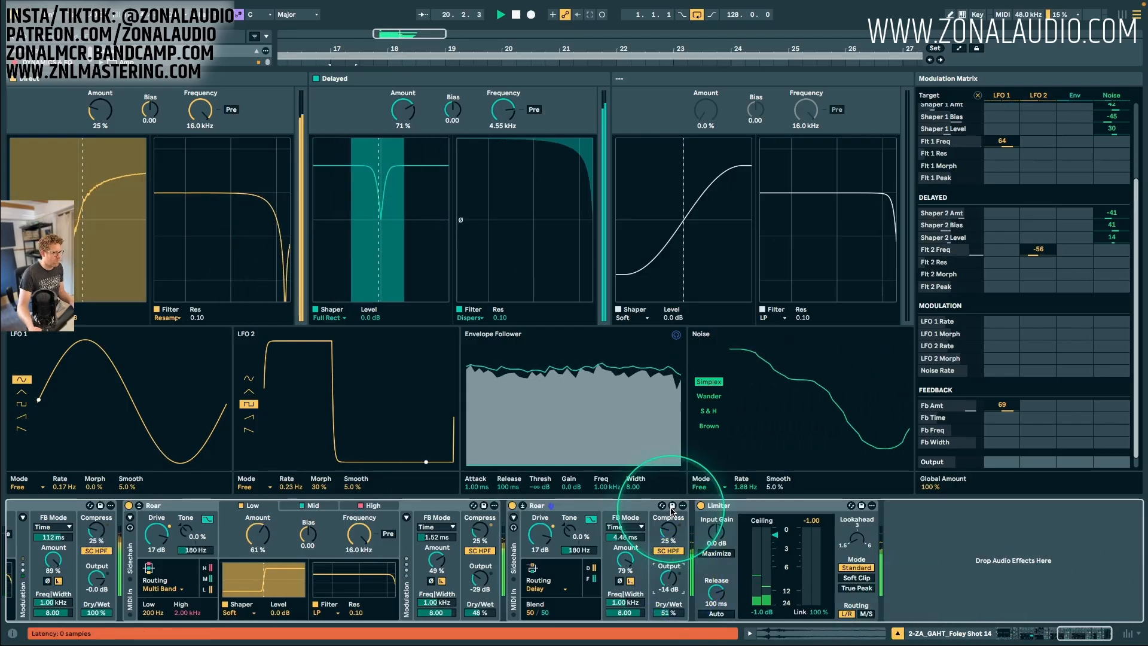
pyautogui.click(522, 507)
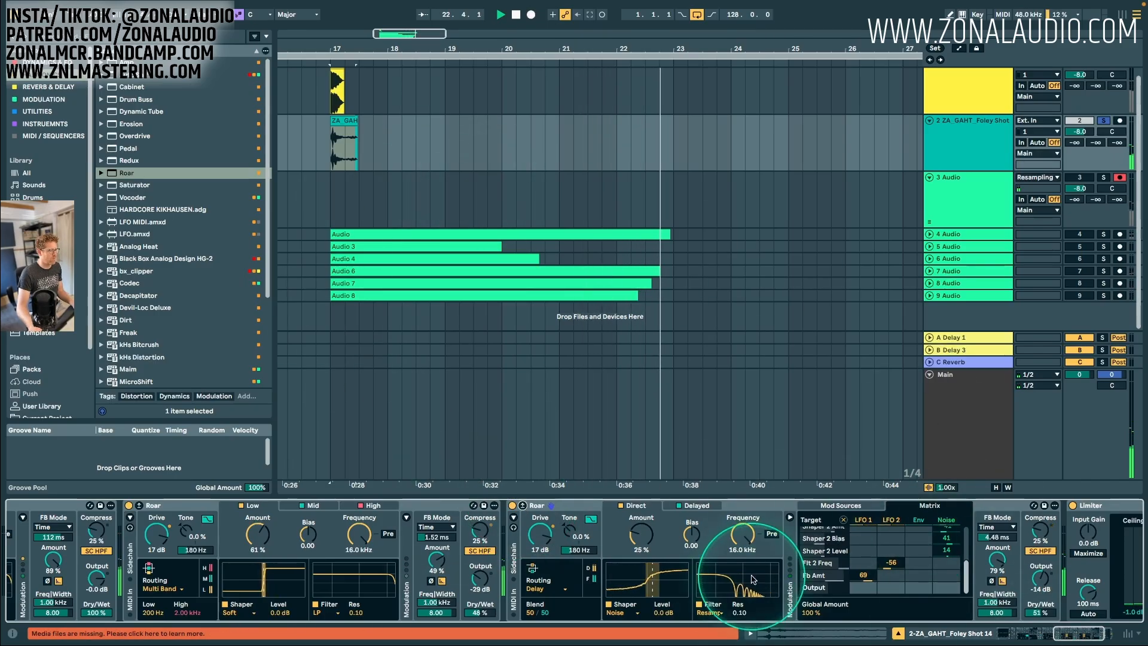
pyautogui.moveTo(741, 534); pyautogui.dragTo(742, 562)
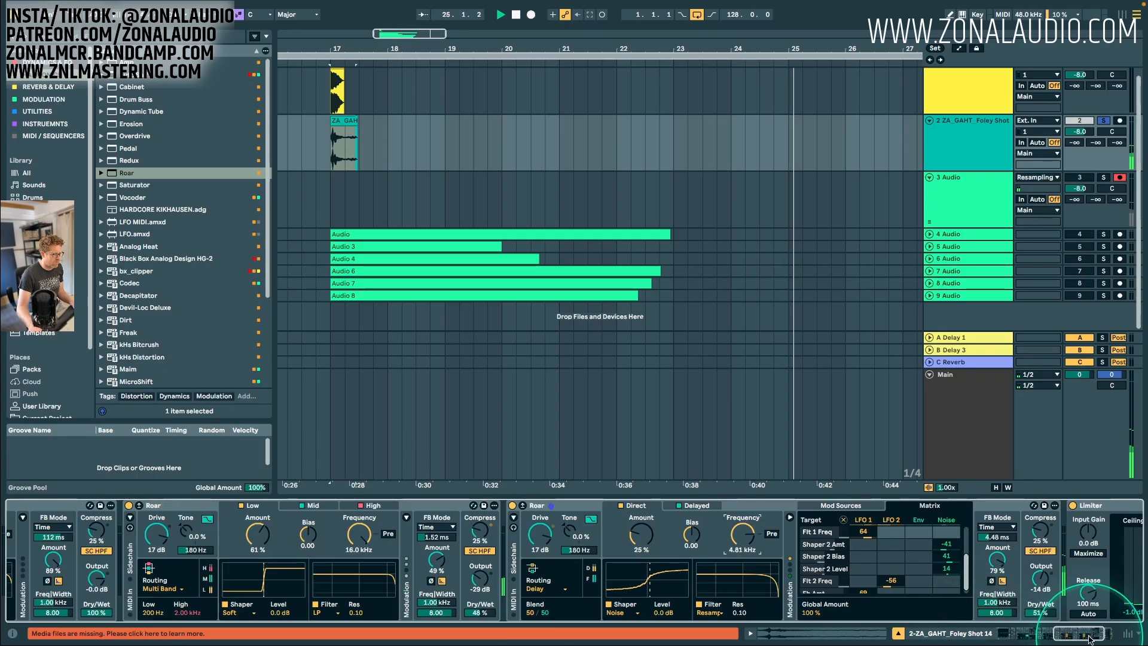
pyautogui.moveTo(1088, 638); pyautogui.dragTo(1111, 638)
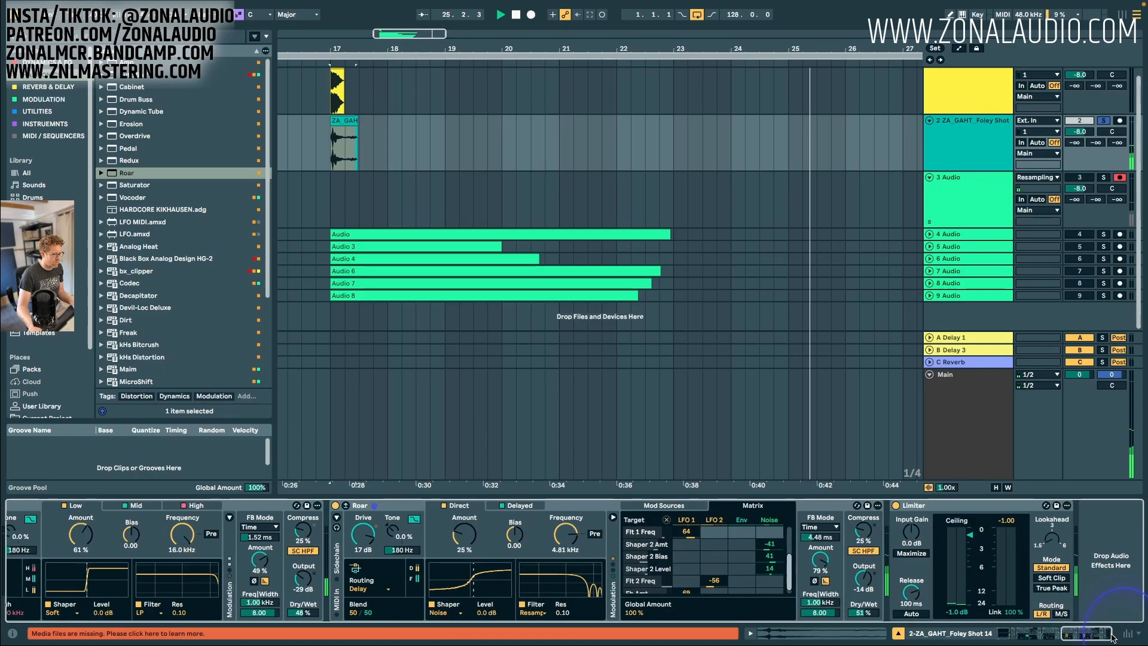
pyautogui.click(332, 193)
pyautogui.press('space')
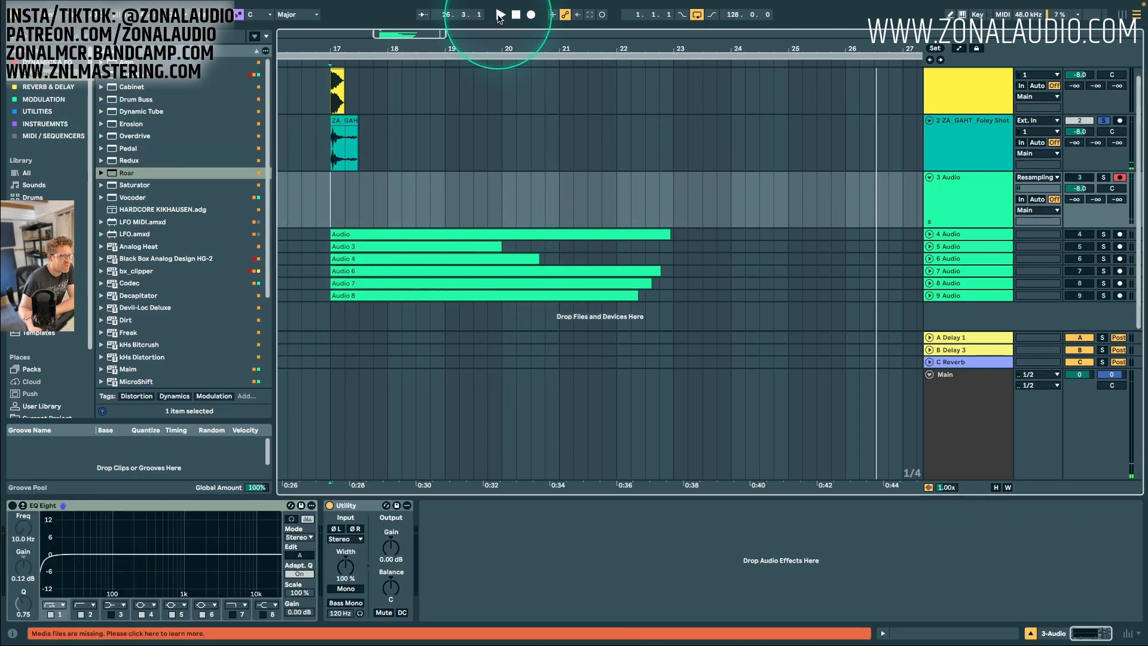
pyautogui.click(532, 15)
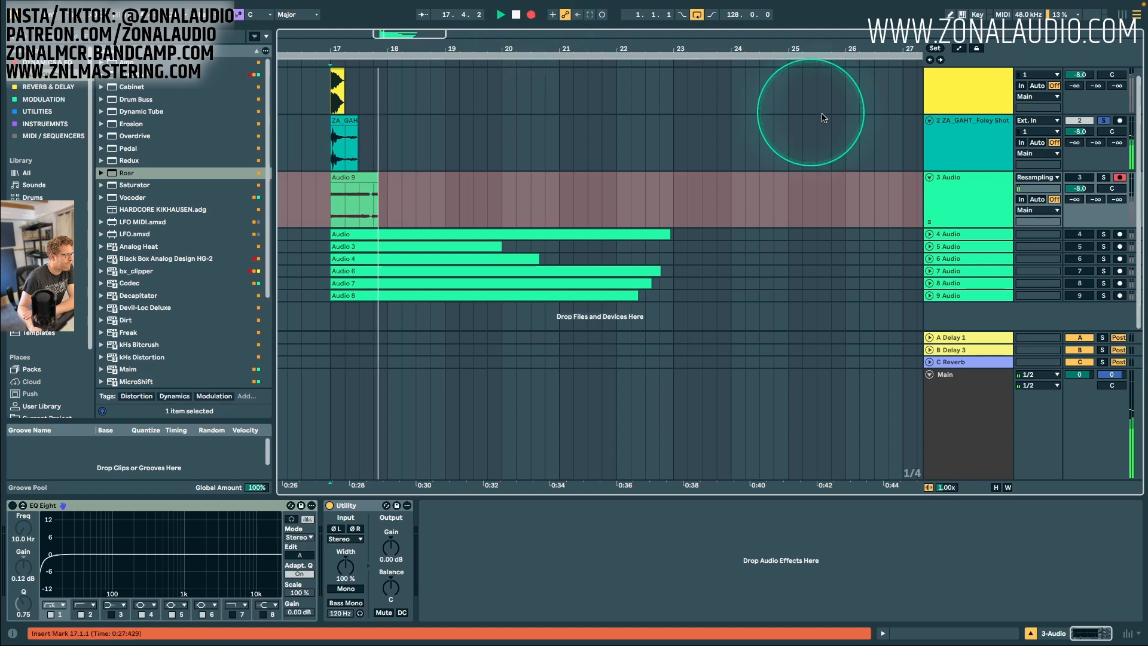
pyautogui.press('space')
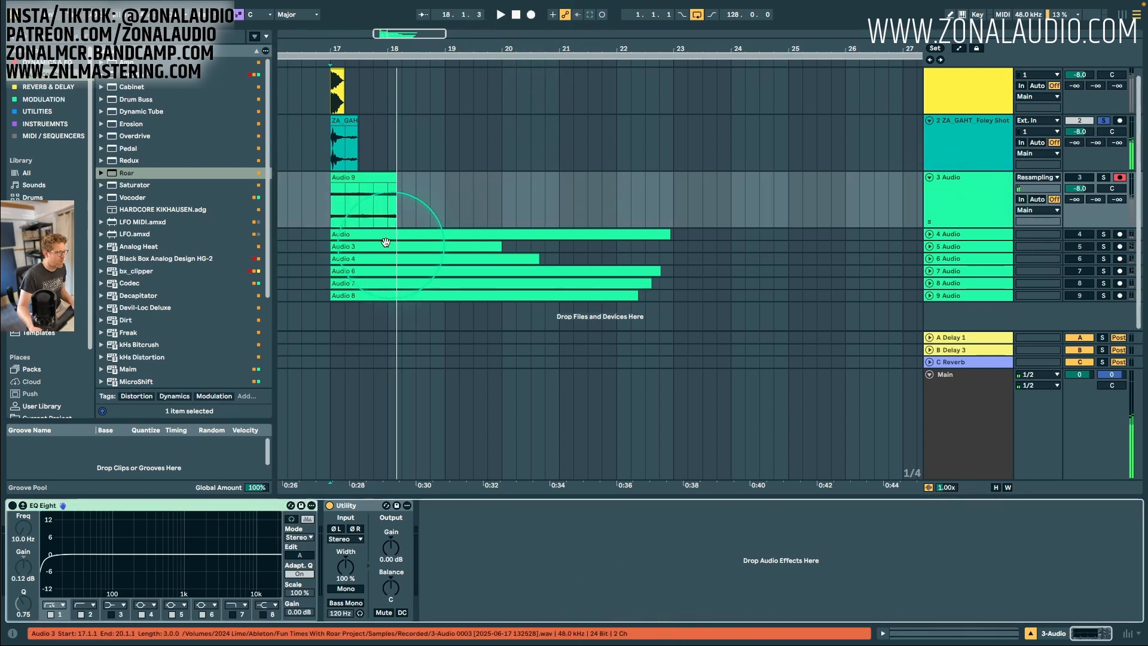
pyautogui.click(358, 178)
pyautogui.press('Delete')
# On the Foley Shot track, raise the third Roar's output to -24 dB and the fourth Roar's output to -7 dB, and play the result.
pyautogui.click(955, 199)
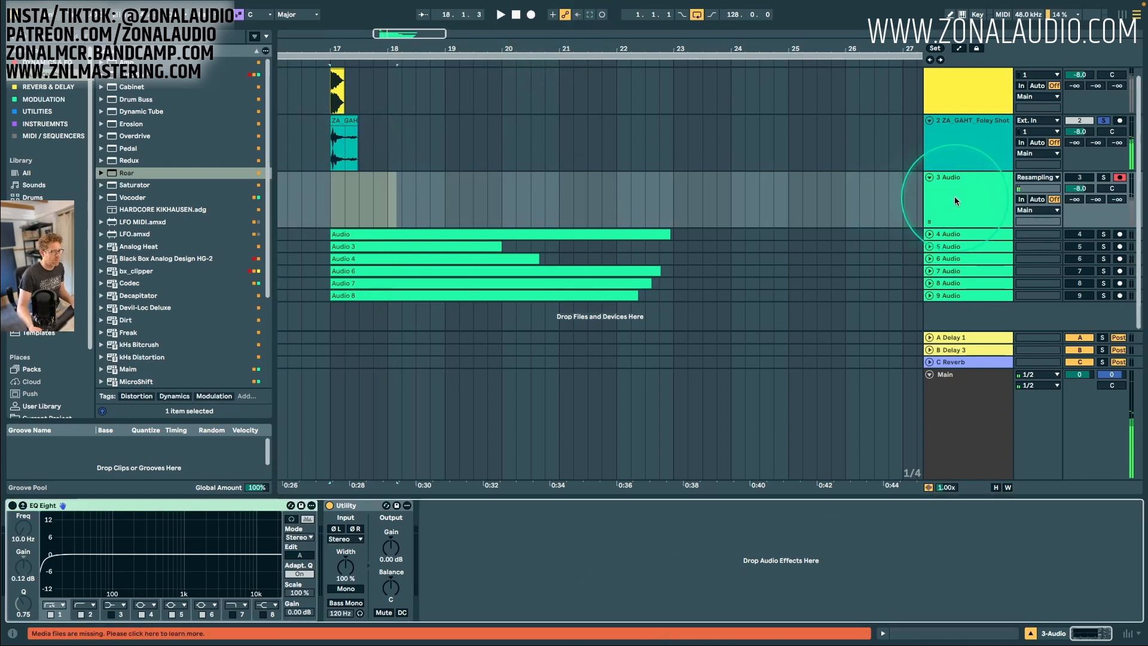
pyautogui.click(958, 140)
pyautogui.click(840, 631)
pyautogui.click(858, 582)
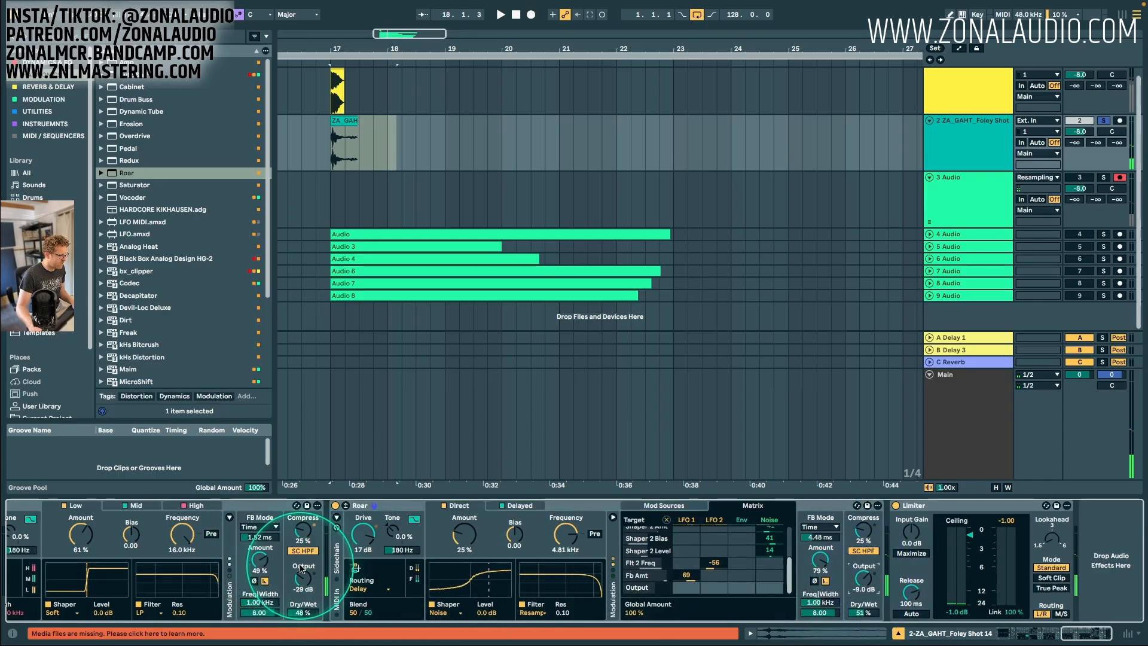
pyautogui.moveTo(313, 577); pyautogui.dragTo(313, 573)
pyautogui.press('space')
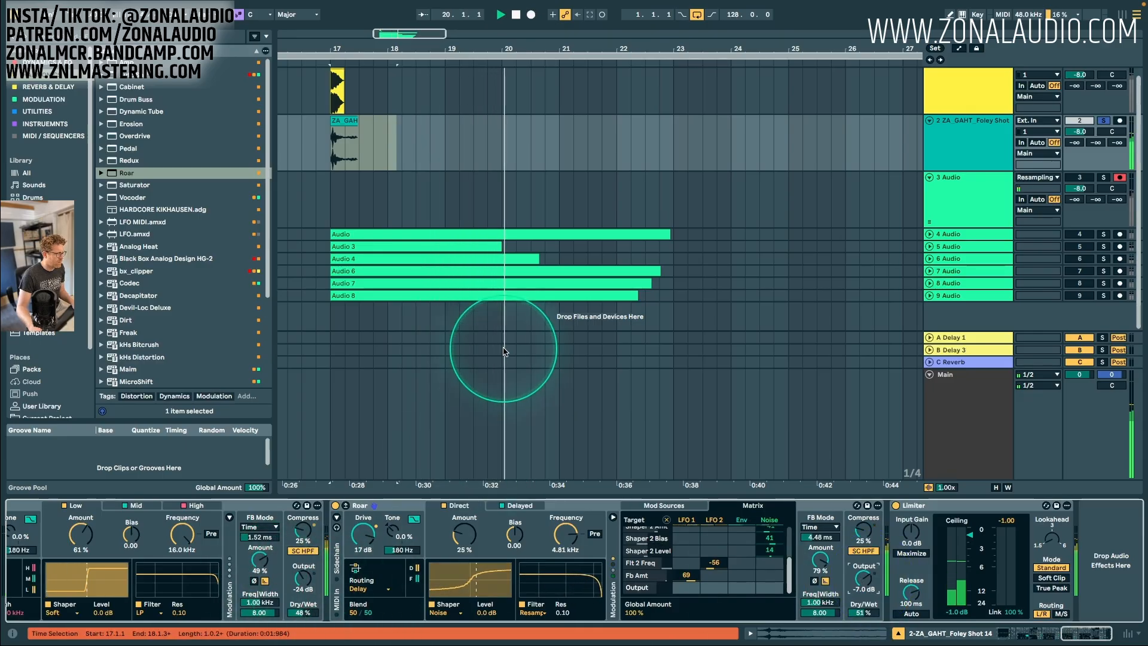
# Record a resampled take from bar 17 on track 3 and move the clip to a new track below track 9.
pyautogui.click(324, 196)
pyautogui.press('space')
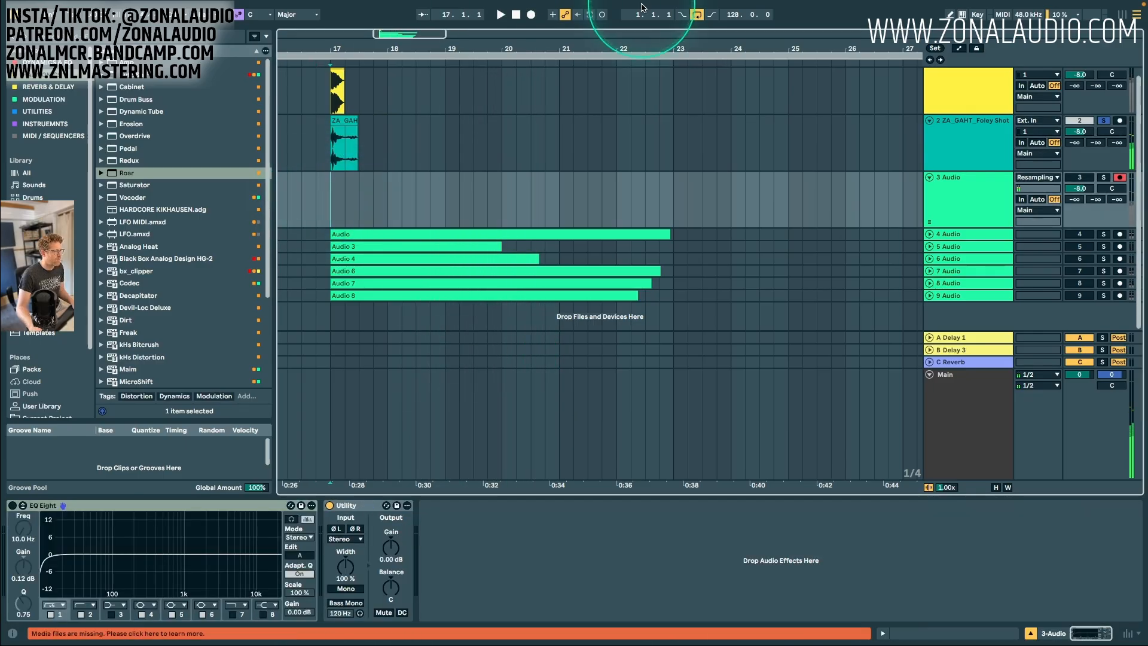
pyautogui.click(531, 15)
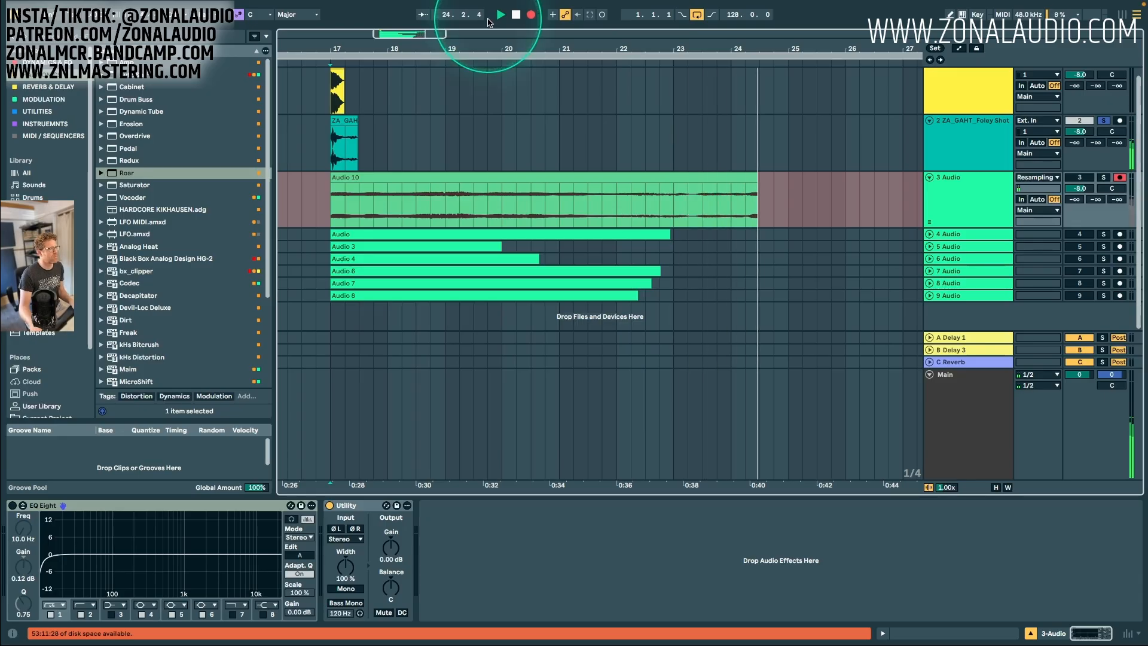
pyautogui.press('space')
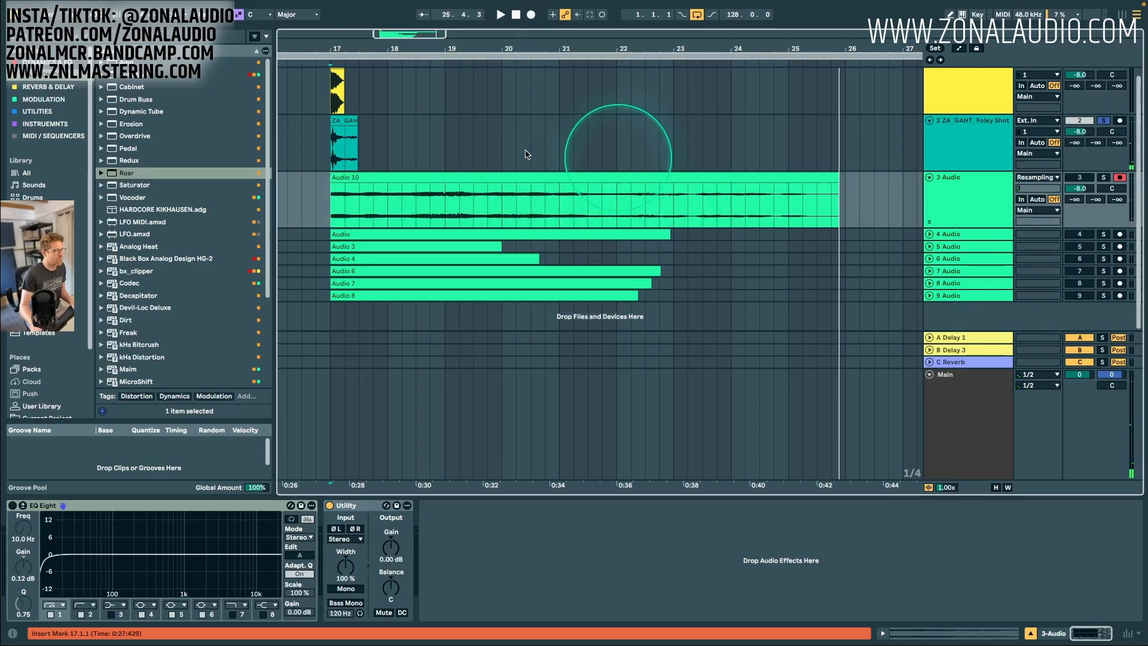
pyautogui.moveTo(387, 193); pyautogui.dragTo(387, 325)
# Record another resampled take from bar 17 on track 3 and move it to a new track below track 10.
pyautogui.click(531, 15)
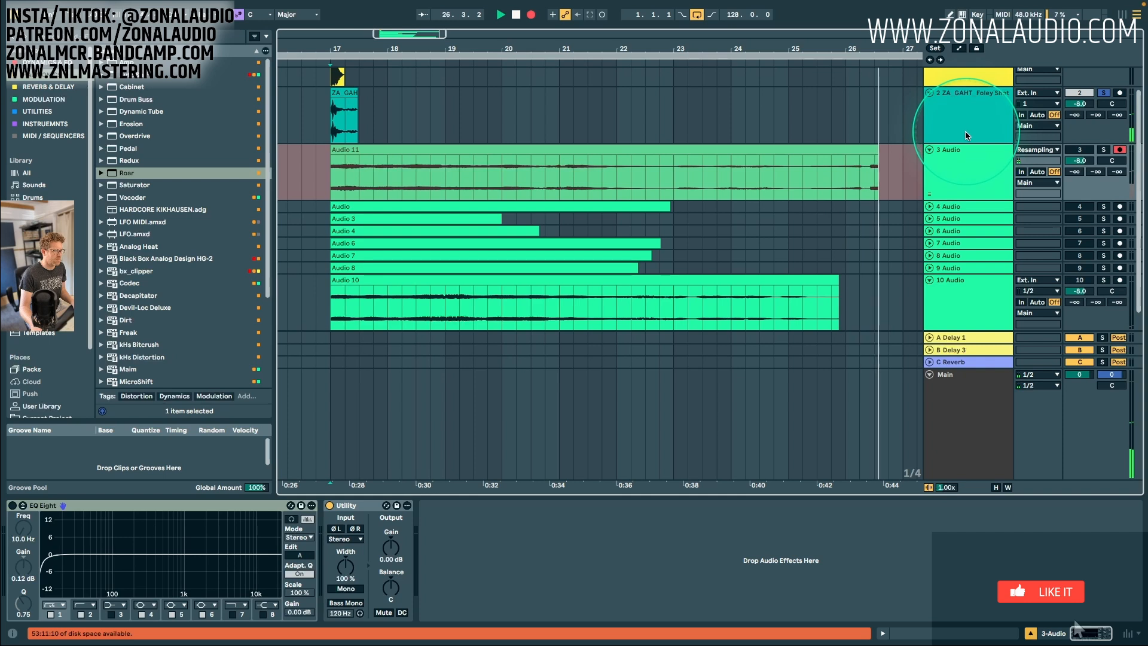
pyautogui.scroll(5, 534, 187)
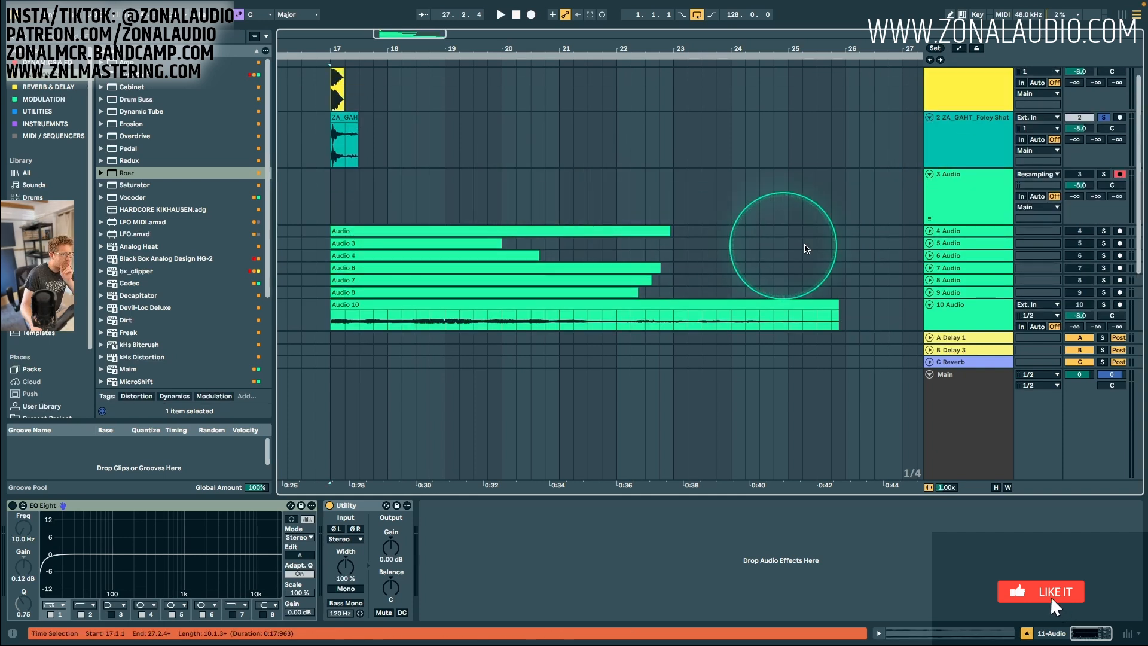
pyautogui.click(967, 192)
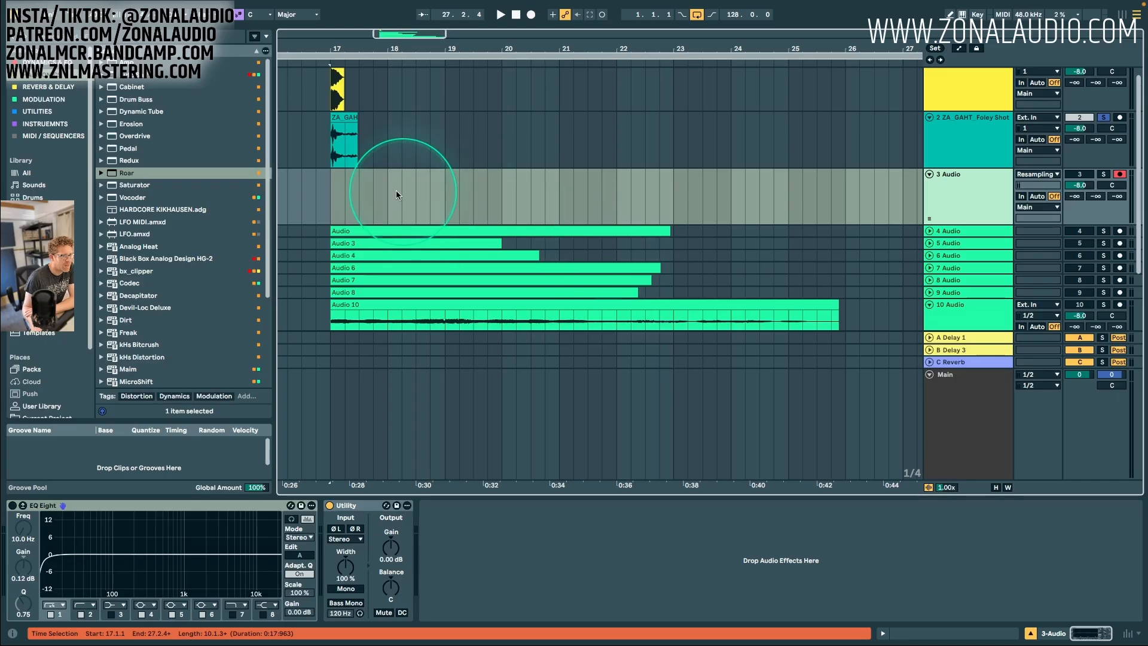
pyautogui.moveTo(333, 187); pyautogui.dragTo(671, 209)
pyautogui.click(964, 138)
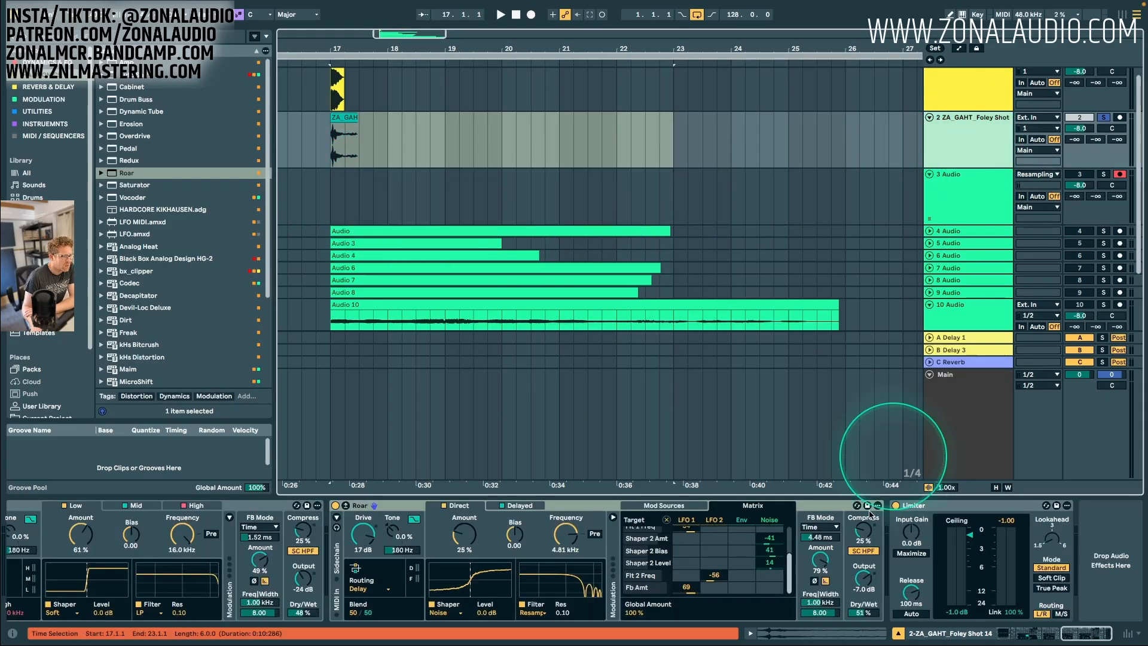
# Audition the Texture Shot clip through the Foley Shot track's effects at bar 19 and return it to track 1 at bar 17.
pyautogui.moveTo(346, 144); pyautogui.dragTo(451, 147)
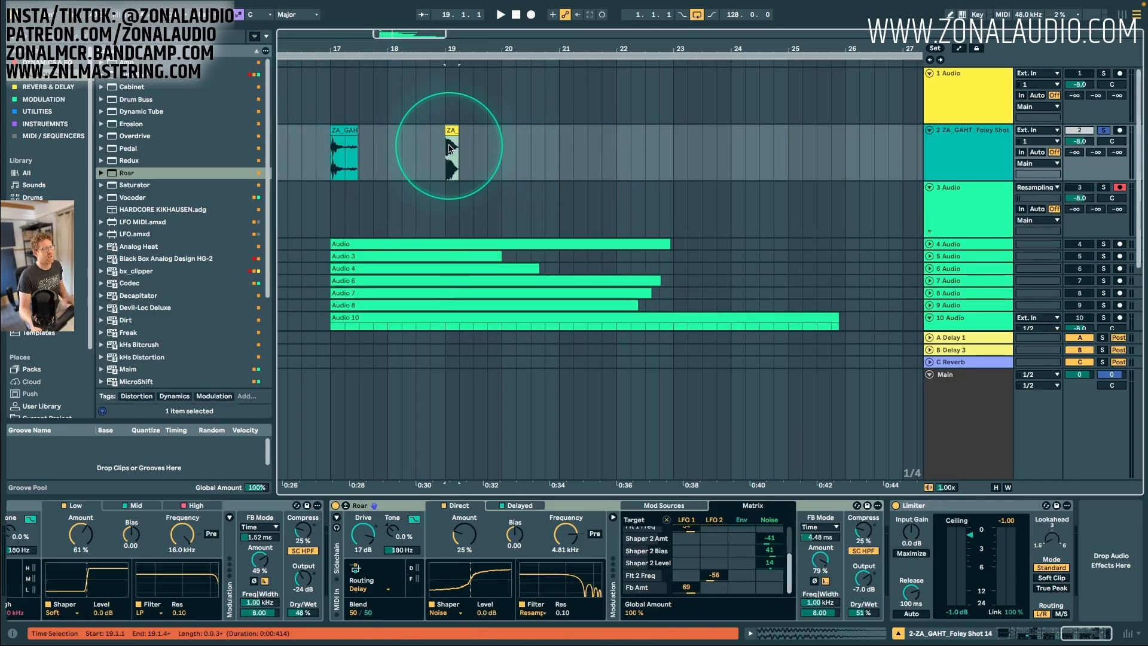
pyautogui.press('space')
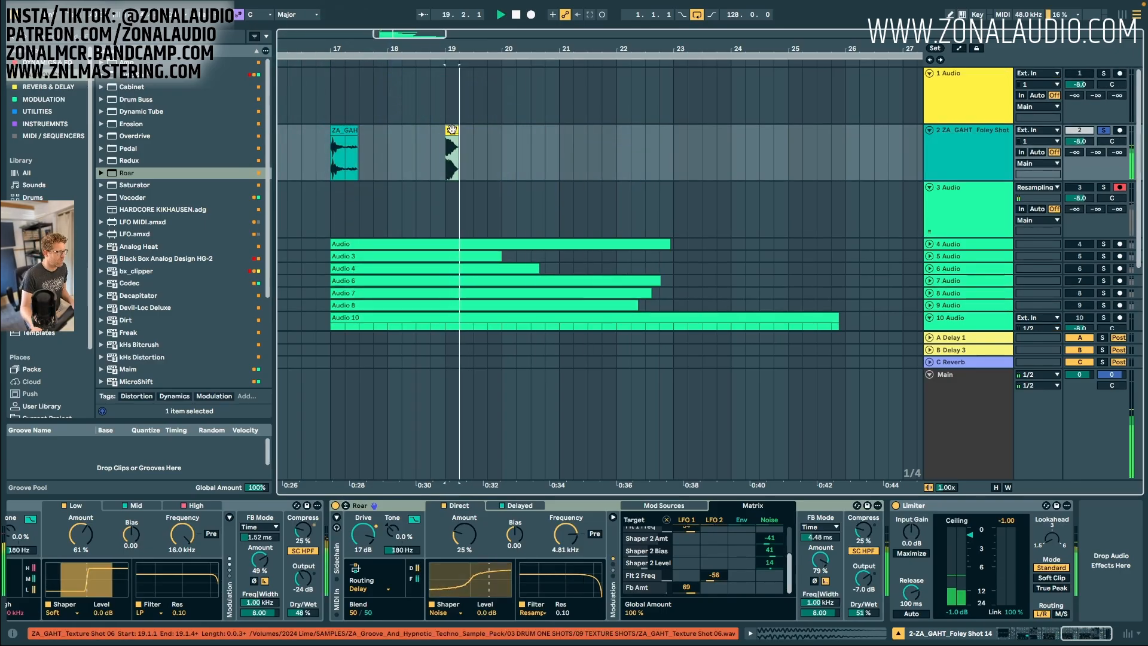
pyautogui.press('space')
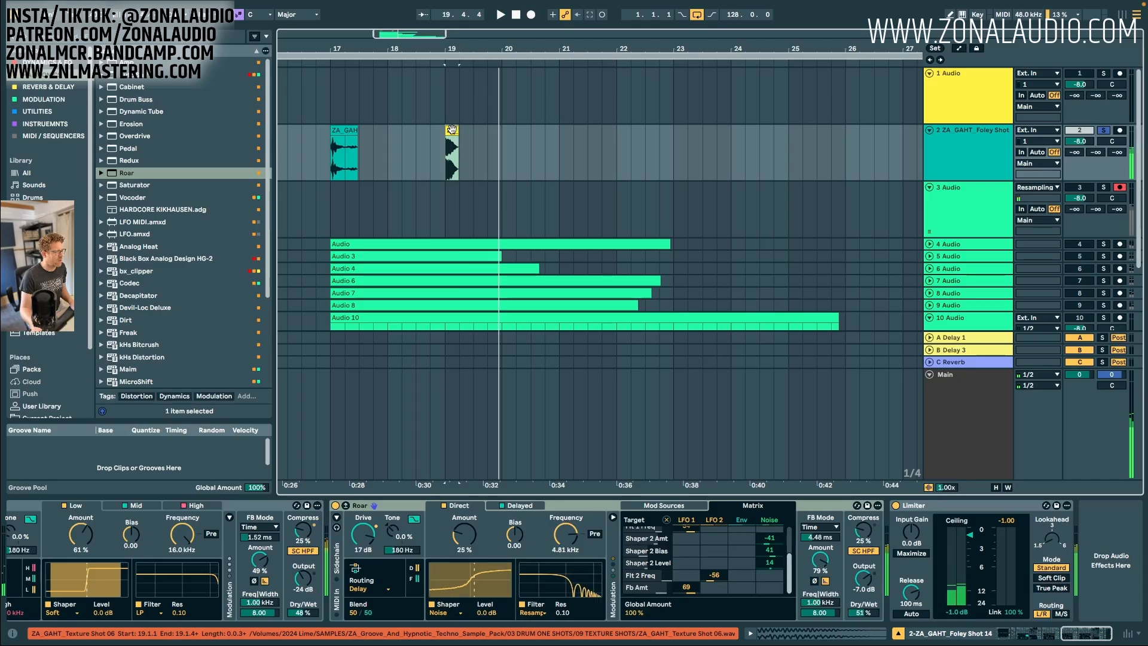
pyautogui.moveTo(452, 129); pyautogui.dragTo(338, 126)
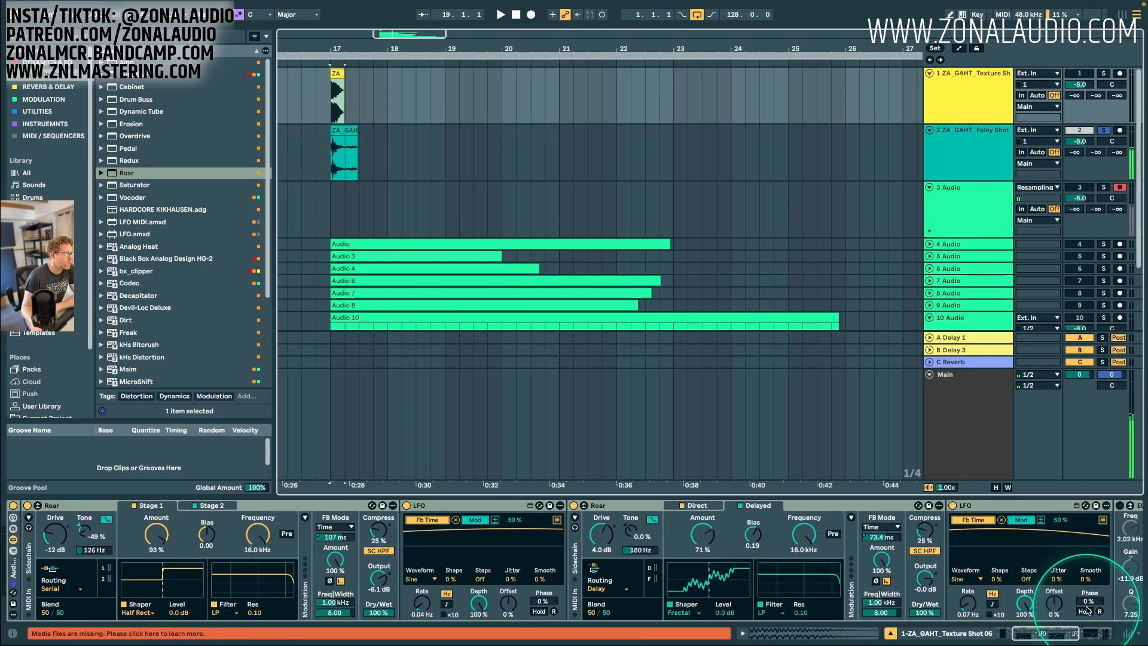
# Save track 1's effect rack to the User Library as ZA_ROAR_Multi Madness and tag it only as HARMONICS.
pyautogui.moveTo(1069, 633); pyautogui.dragTo(1020, 631)
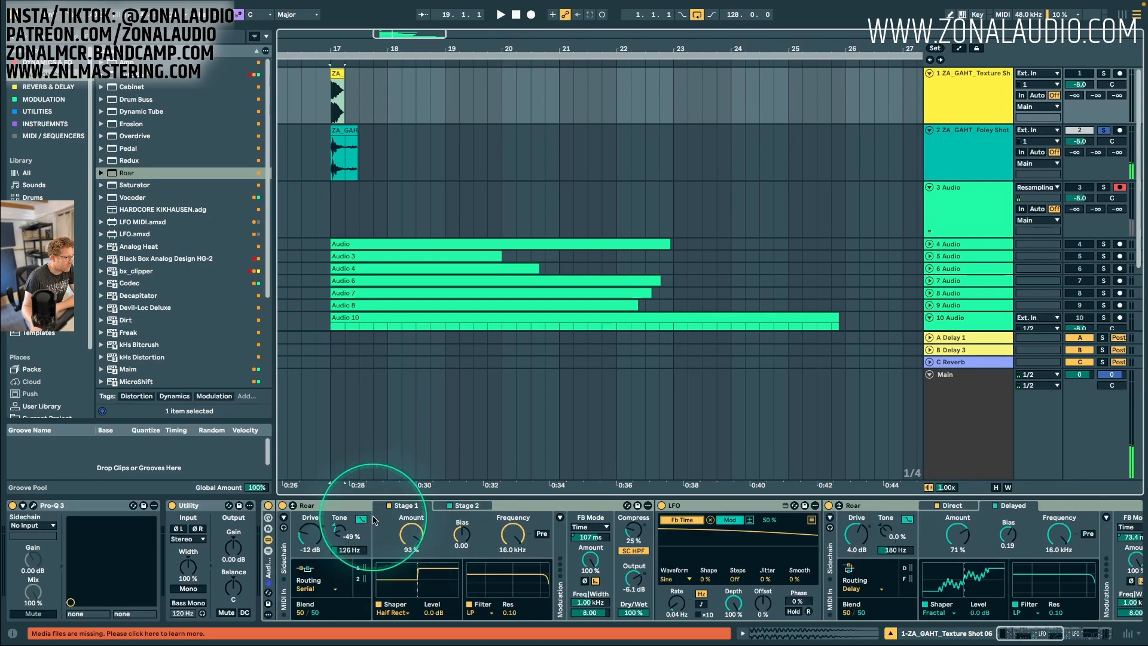
pyautogui.click(270, 607)
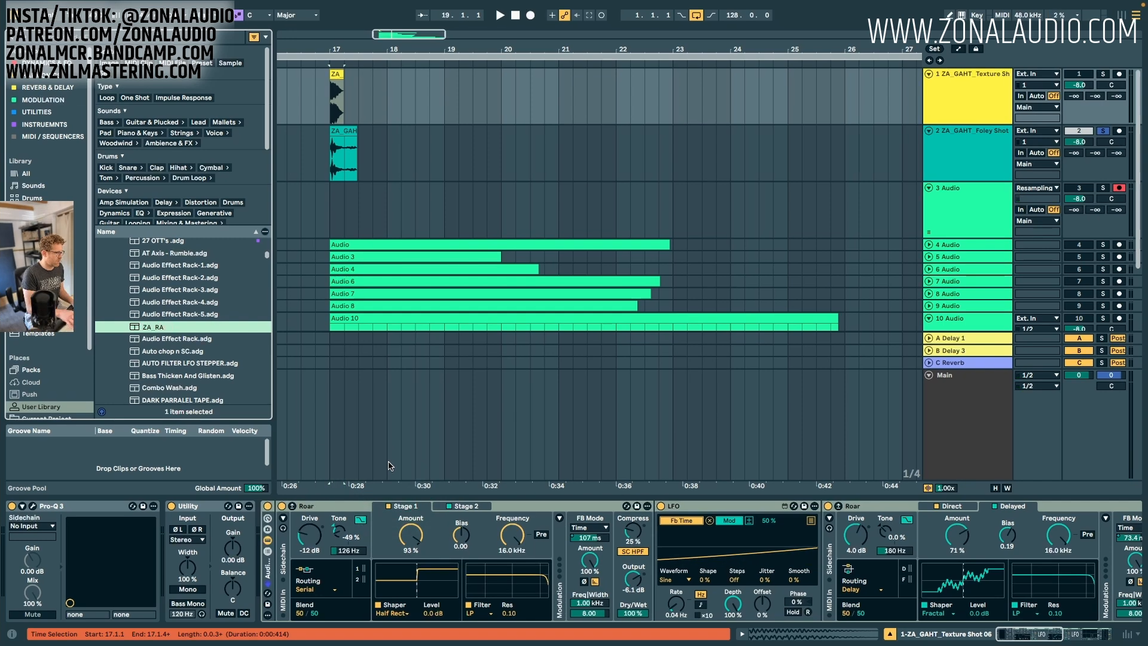
pyautogui.rightClick(183, 328)
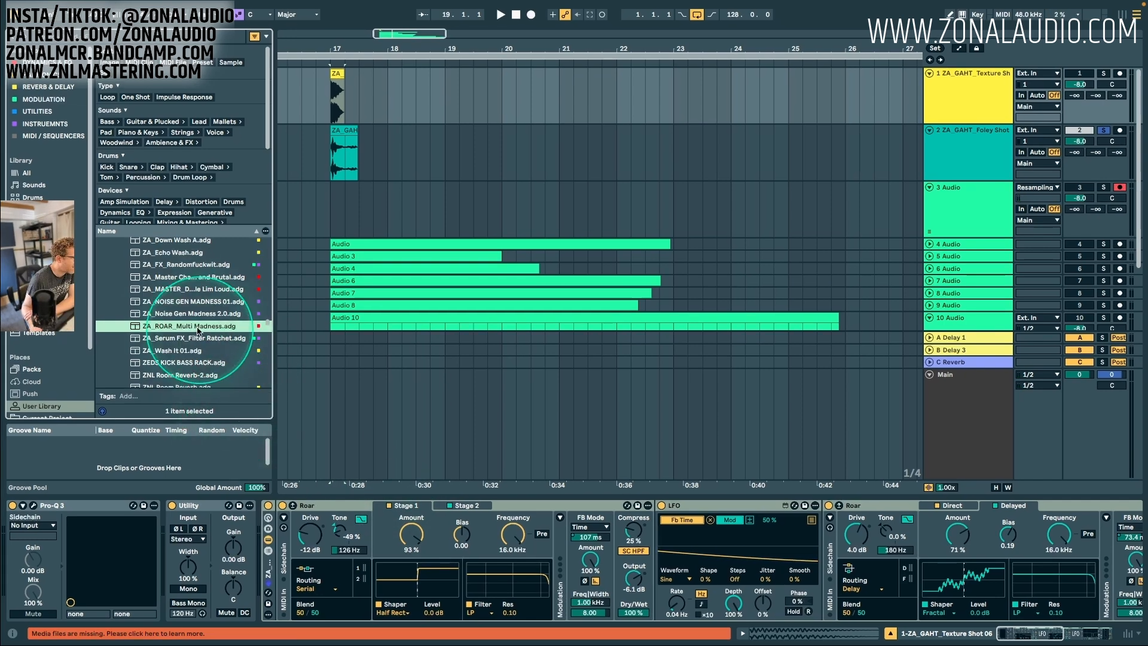
pyautogui.rightClick(188, 327)
pyautogui.click(234, 408)
pyautogui.rightClick(203, 327)
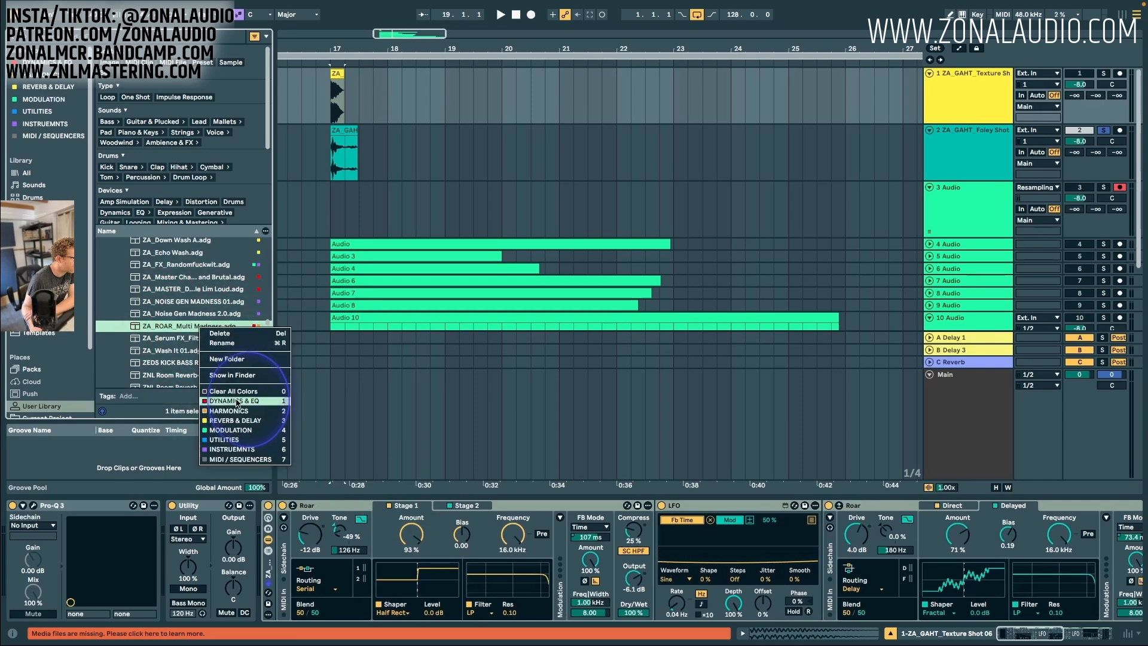
pyautogui.click(239, 400)
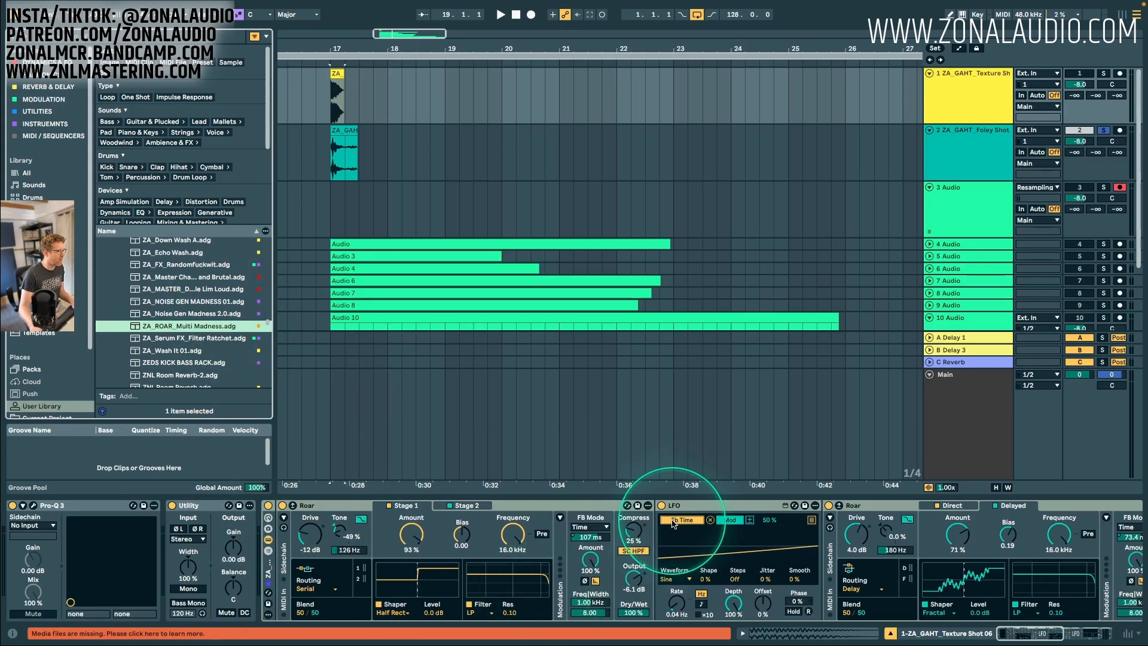
# Insert an Echo between the fourth Roar and the Limiter on the Foley Shot track and duplicate it three times.
pyautogui.click(337, 132)
pyautogui.click(338, 131)
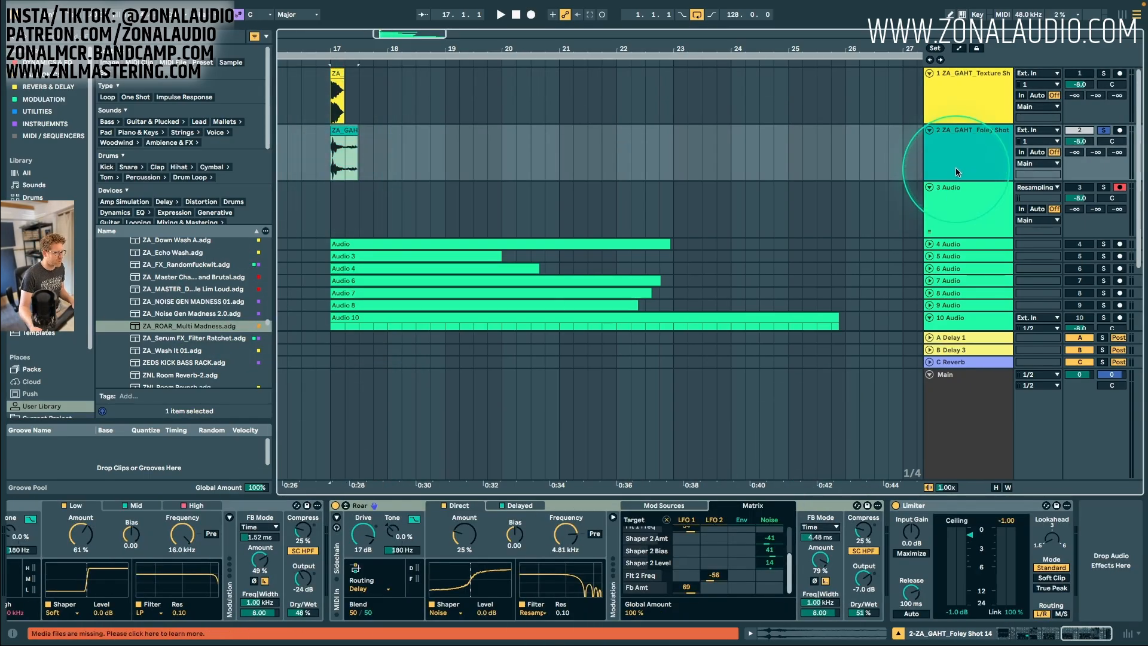
pyautogui.click(47, 87)
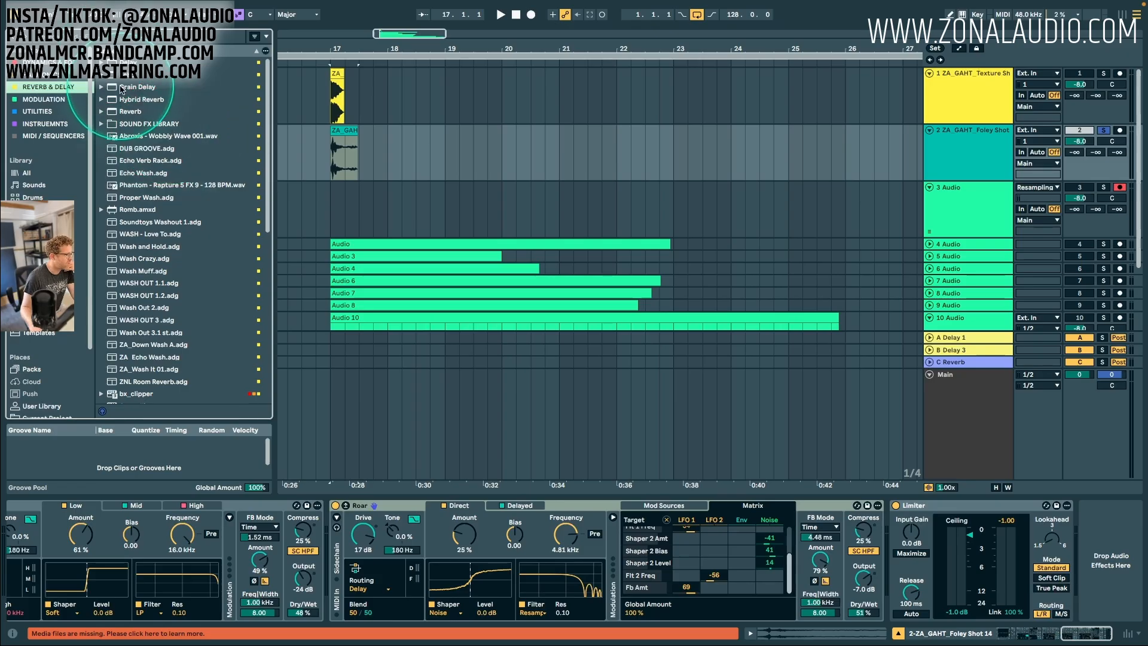
pyautogui.moveTo(126, 74); pyautogui.dragTo(769, 564)
pyautogui.moveTo(1088, 639); pyautogui.dragTo(1104, 638)
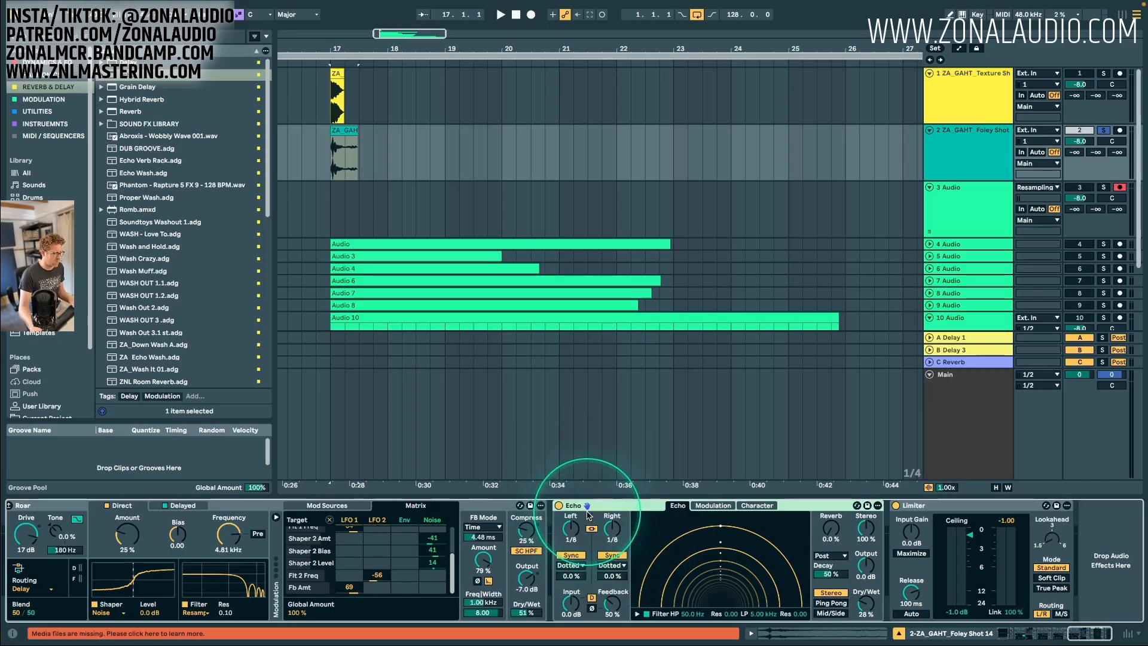
pyautogui.press('super+d')
pyautogui.press('super+d')
pyautogui.press('super+d')
pyautogui.moveTo(1085, 635); pyautogui.dragTo(1100, 635)
# Fold the three duplicated Echo devices and deactivate them.
pyautogui.doubleClick(594, 504)
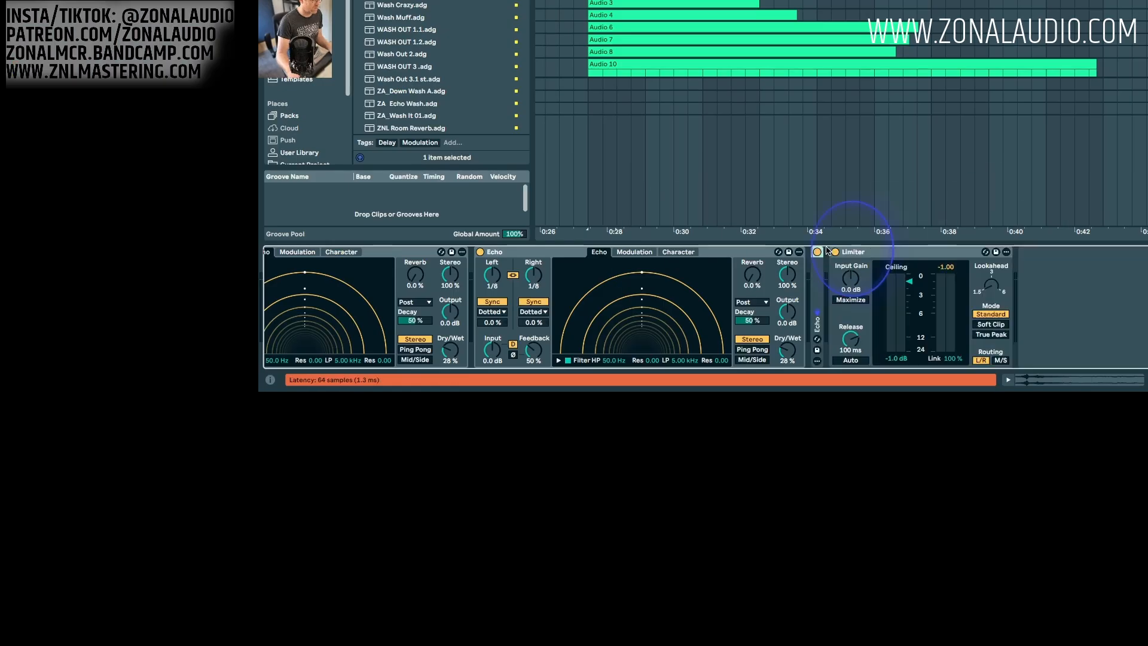
pyautogui.doubleClick(475, 505)
pyautogui.doubleClick(400, 504)
pyautogui.click(368, 507)
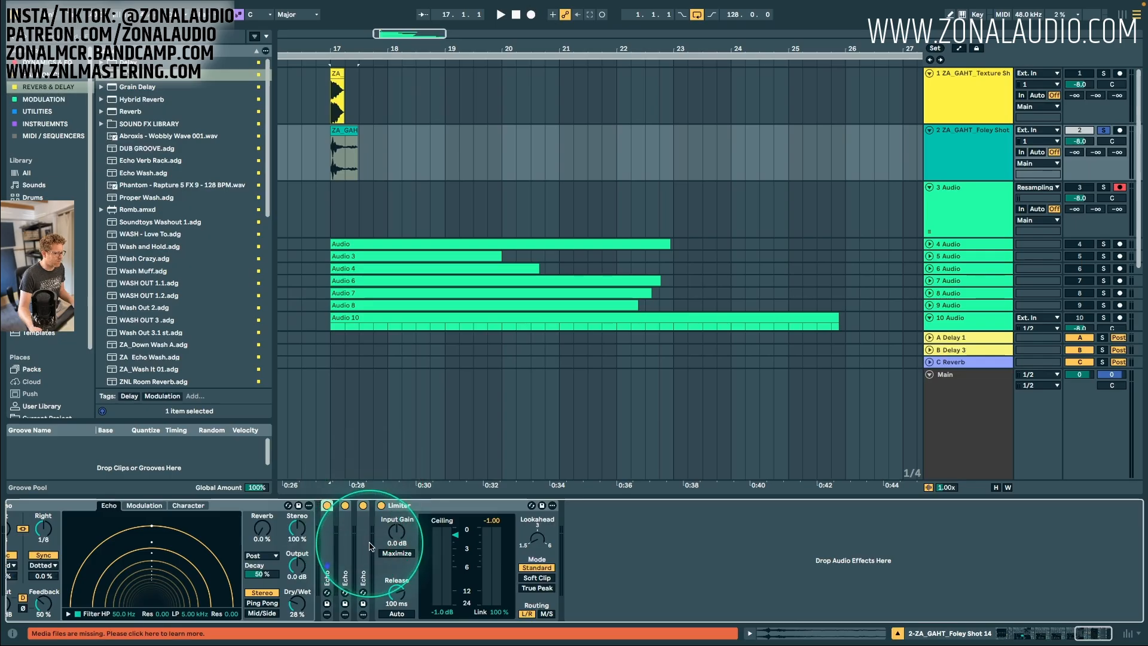
pyautogui.click(329, 505)
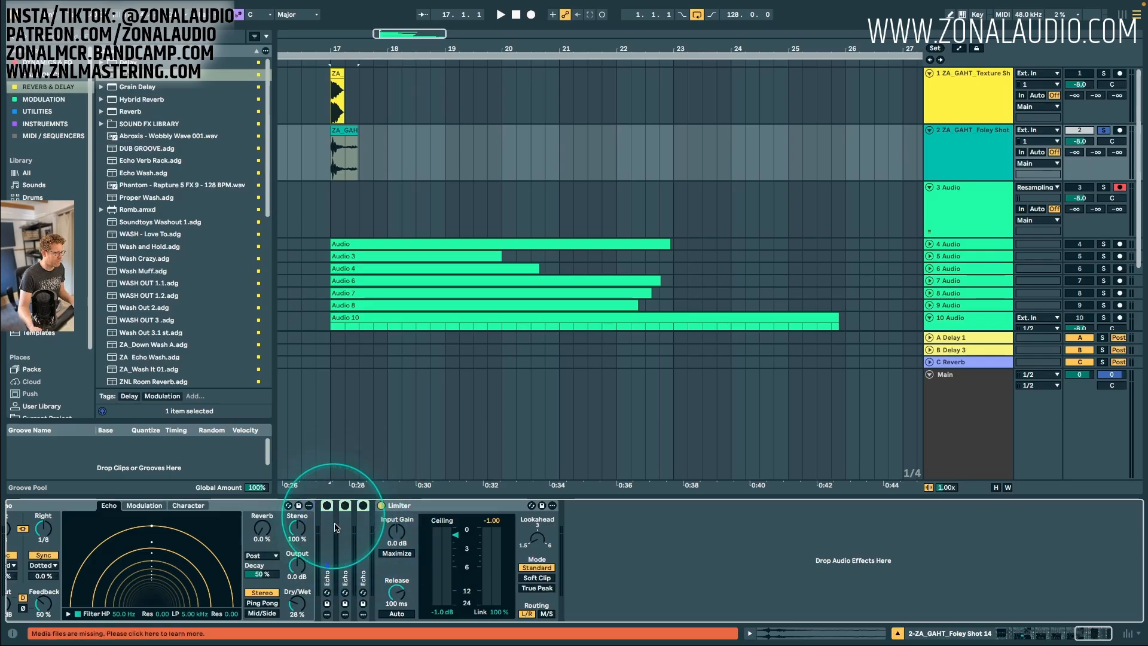
# During playback, set the first Echo to Ping Pong with 67% reverb, 73% decay and 39% dry/wet.
pyautogui.hscroll(-5, 346, 550)
pyautogui.click(554, 608)
pyautogui.press('space')
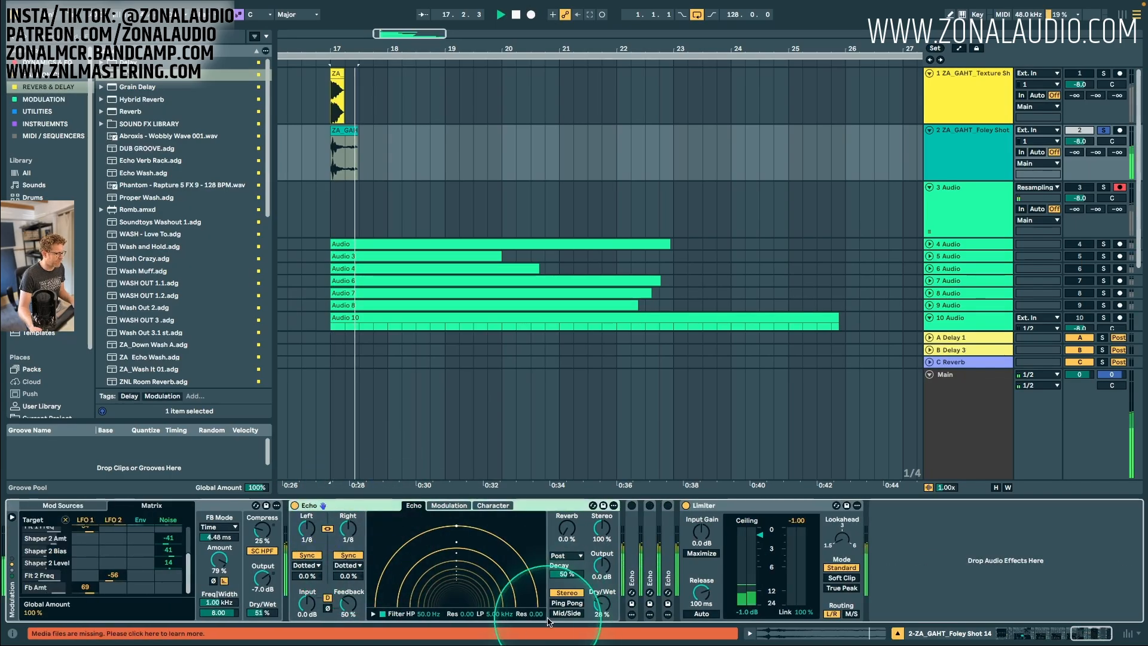
pyautogui.moveTo(571, 572); pyautogui.dragTo(572, 556)
pyautogui.moveTo(572, 537)
pyautogui.mouseDown()
pyautogui.moveTo(571, 495)
pyautogui.moveTo(572, 528)
pyautogui.mouseUp()
pyautogui.click(572, 604)
pyautogui.click(566, 613)
pyautogui.click(566, 603)
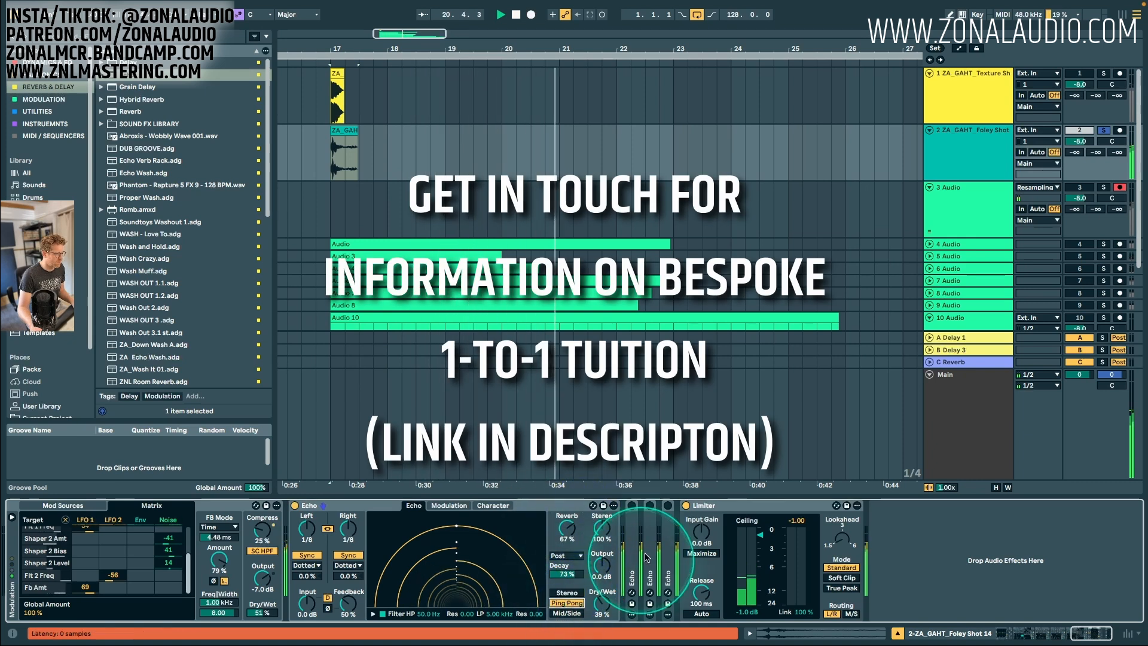
# Unfold the second Echo on the Foley Shot track and insert an LFO after it.
pyautogui.doubleClick(632, 577)
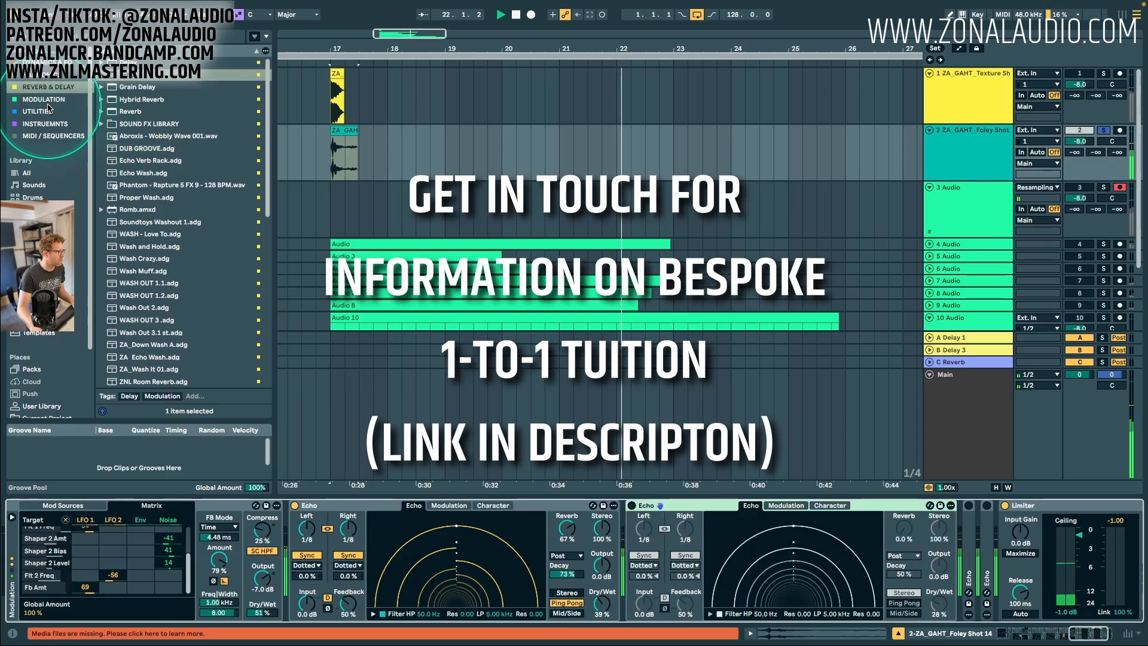
pyautogui.click(44, 99)
pyautogui.click(126, 101)
pyautogui.doubleClick(127, 106)
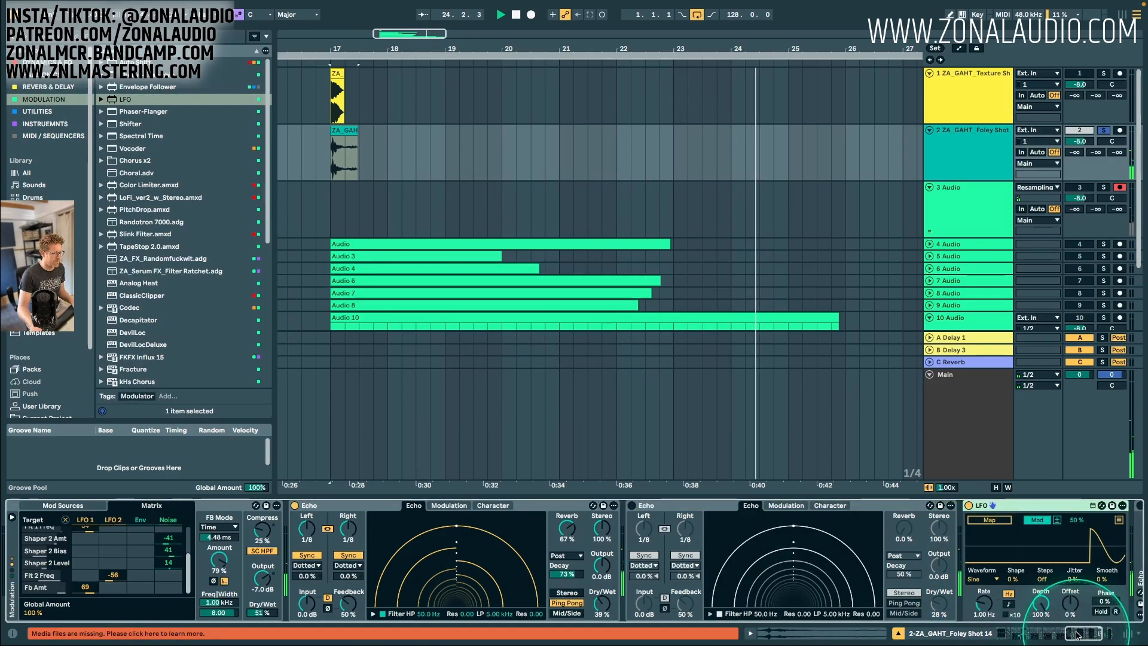
pyautogui.moveTo(1085, 634); pyautogui.dragTo(1101, 635)
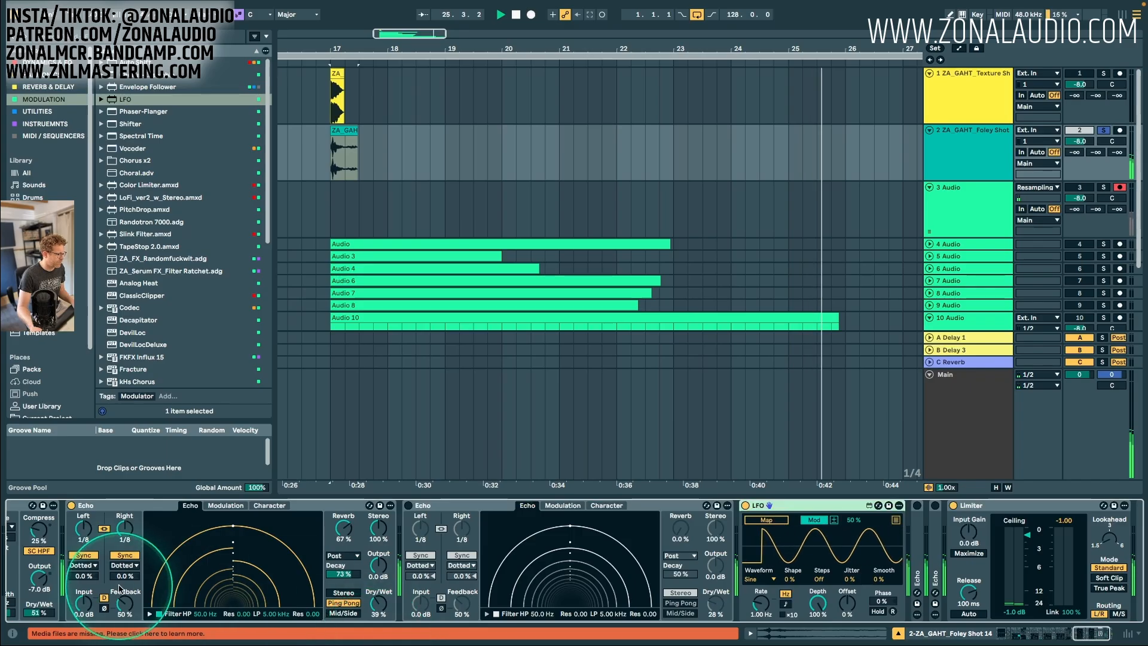
# Activate the second Echo with unsynced 19.8 ms and 8.48 ms times, Ping Pong, 37% dry/wet, and filters at 214 Hz and 2.98 kHz.
pyautogui.click(409, 505)
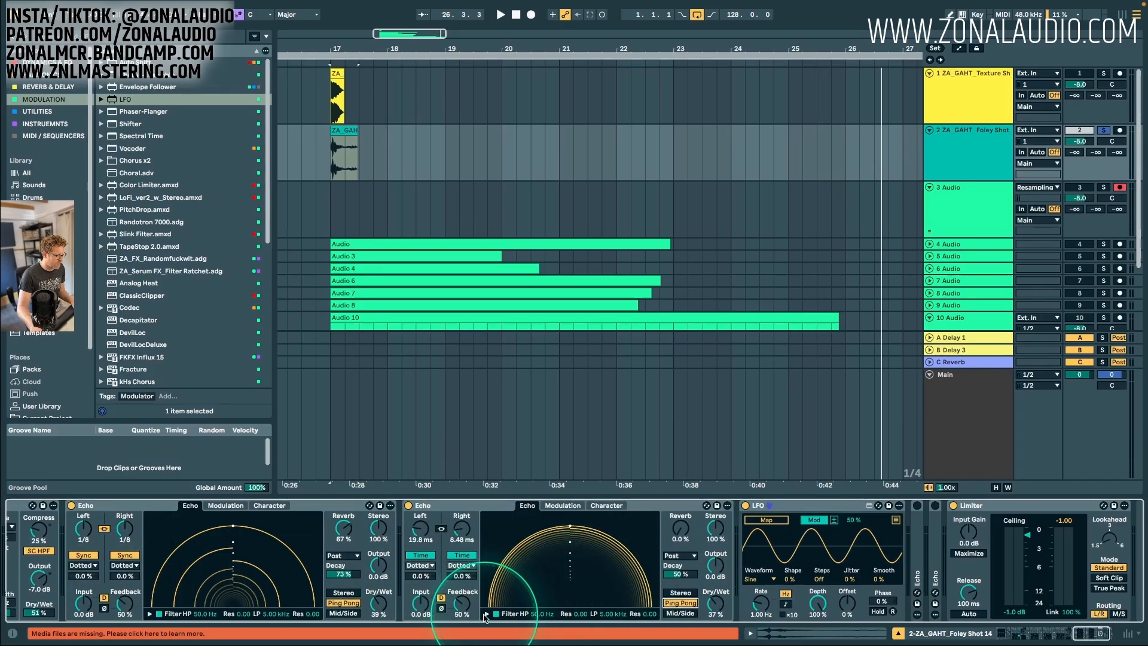
pyautogui.click(486, 615)
pyautogui.moveTo(507, 602); pyautogui.dragTo(543, 585)
pyautogui.moveTo(621, 603); pyautogui.dragTo(606, 586)
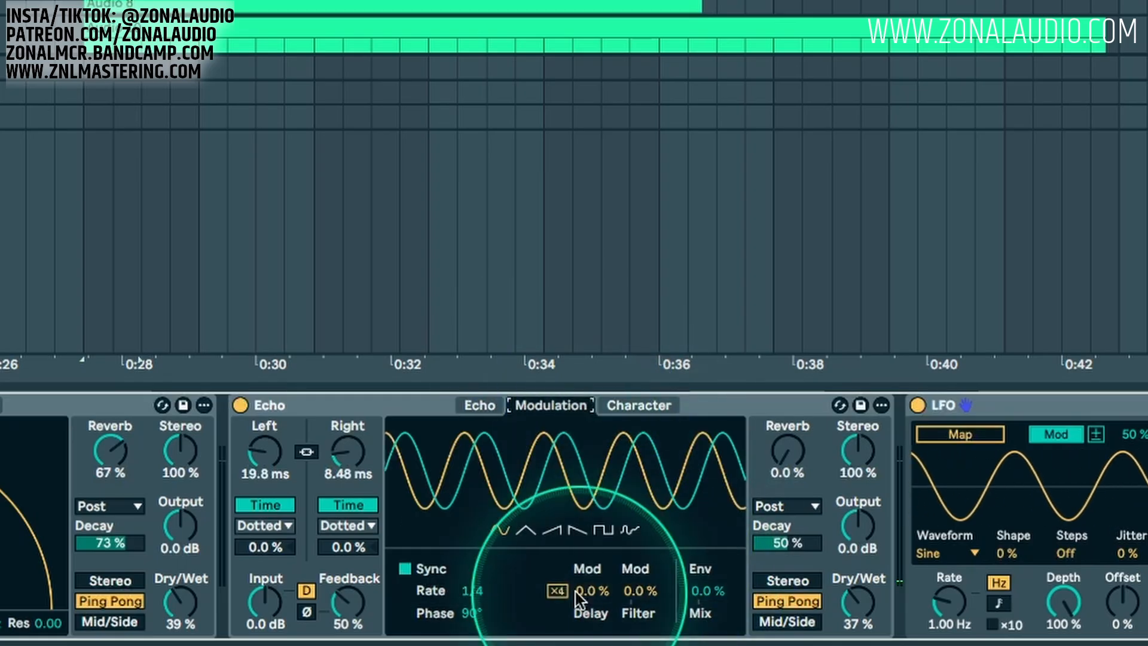
pyautogui.moveTo(583, 541)
pyautogui.mouseDown()
pyautogui.moveTo(573, 535)
pyautogui.moveTo(574, 550)
pyautogui.mouseUp()
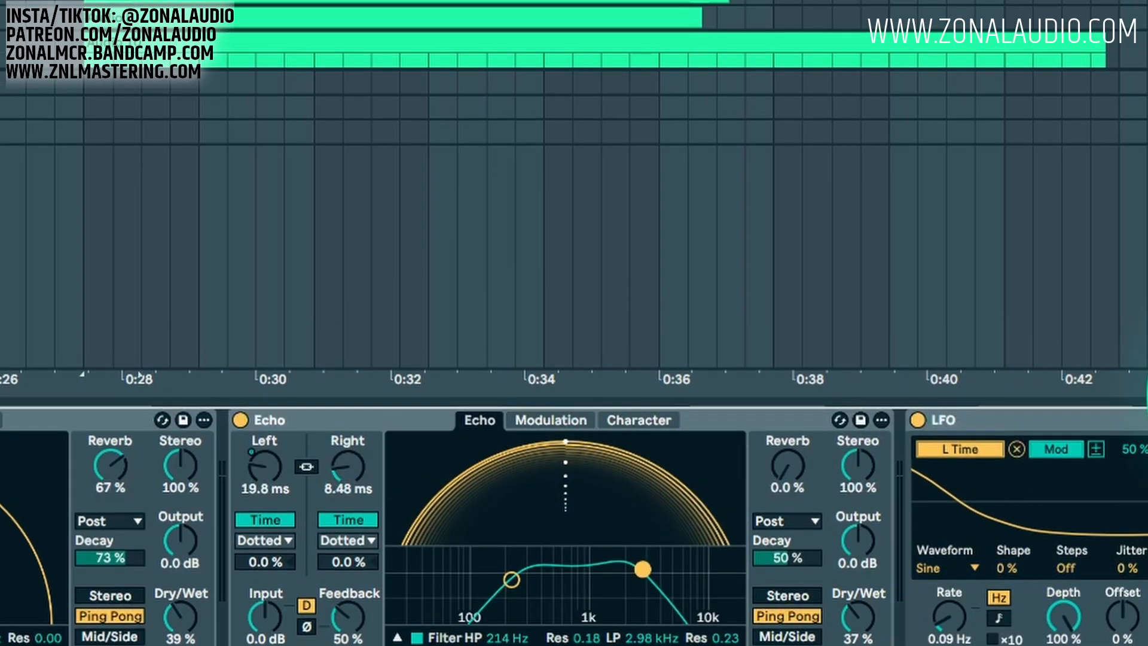
# Add a Stray LFO at 0.04 Hz for the second Echo's right time and set the left-time LFO to 0.06 Hz.
pyautogui.rightClick(961, 407)
pyautogui.click(1014, 131)
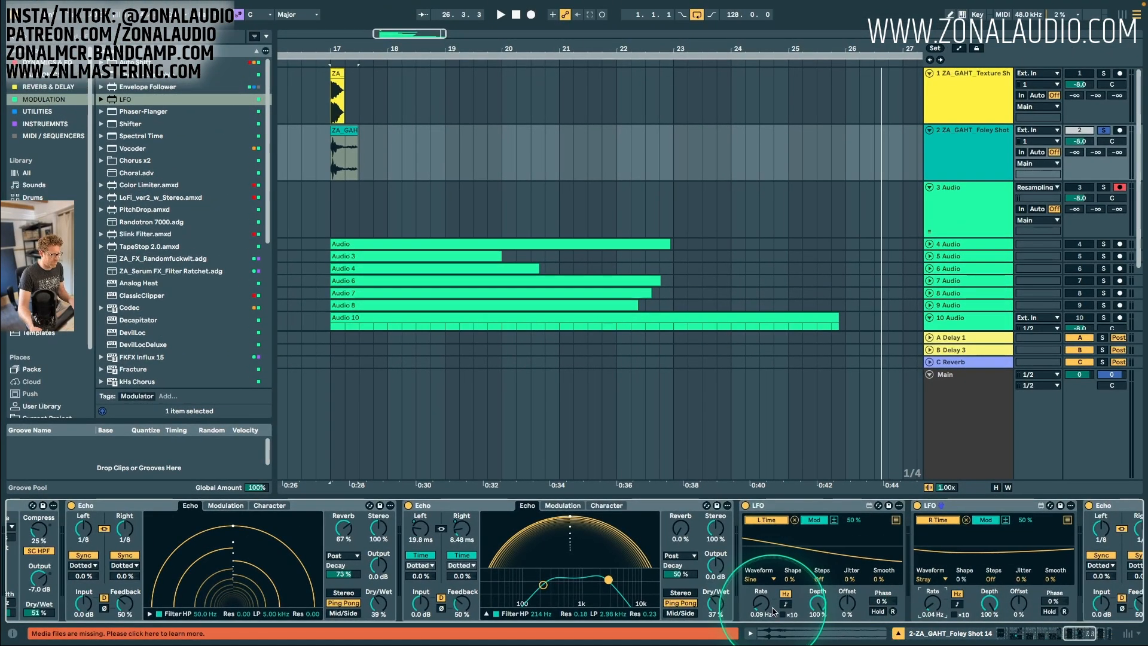
pyautogui.moveTo(773, 604); pyautogui.dragTo(772, 614)
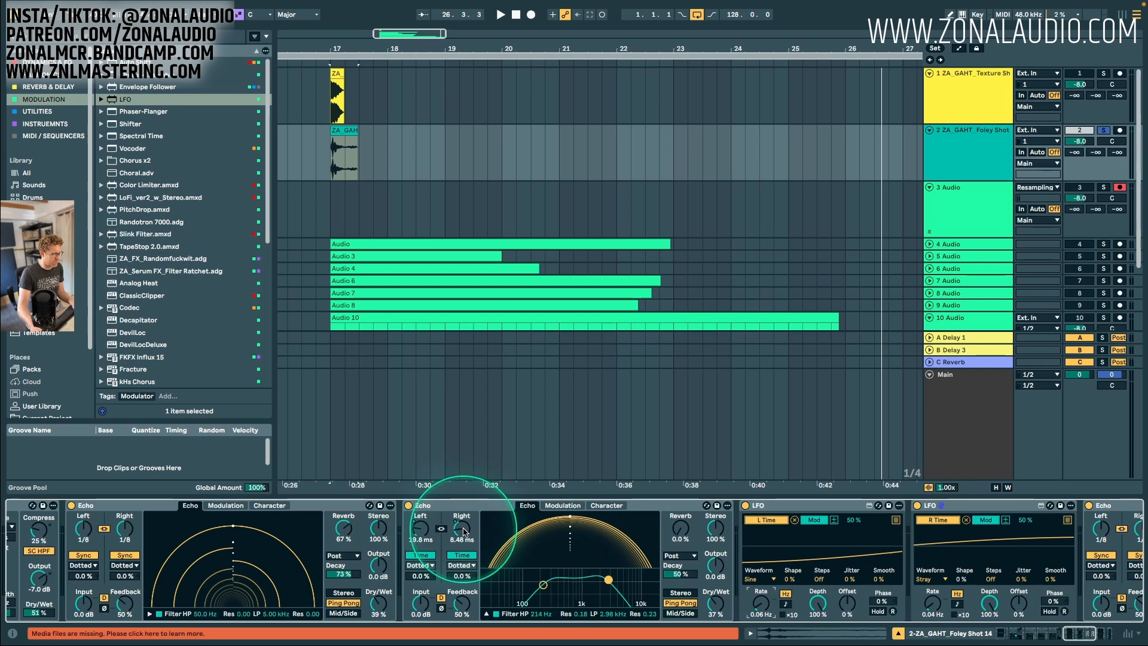
# During playback, set the second Echo to 14.0 ms left, 5.59 ms right, 87% decay and 23% reverb.
pyautogui.press('space')
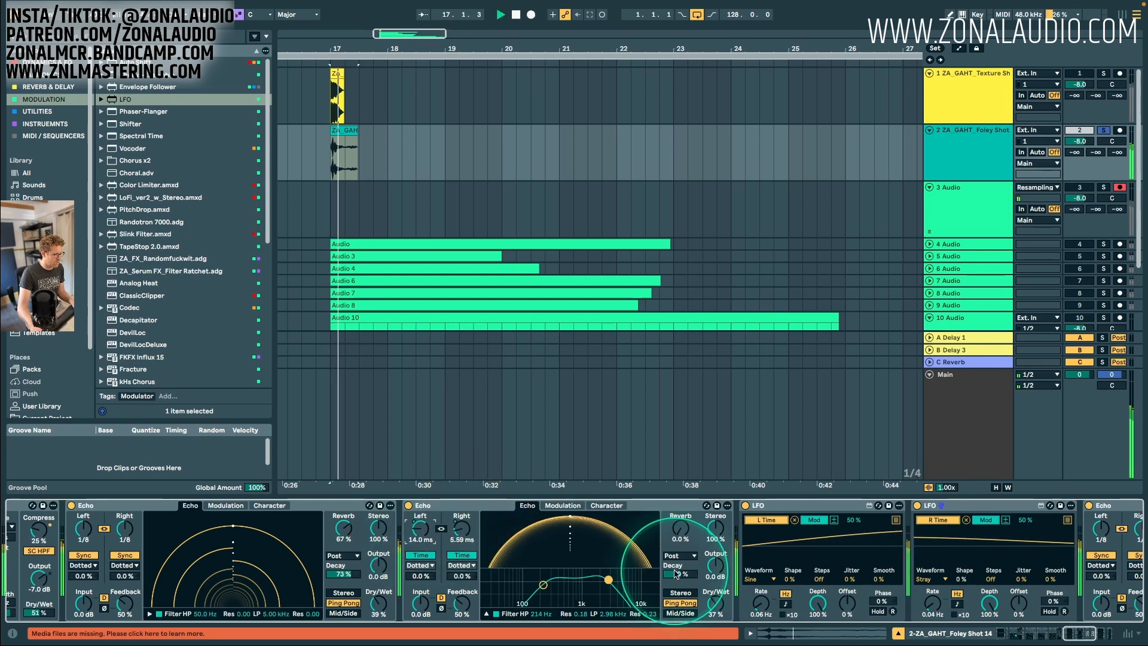
pyautogui.moveTo(682, 573); pyautogui.dragTo(694, 573)
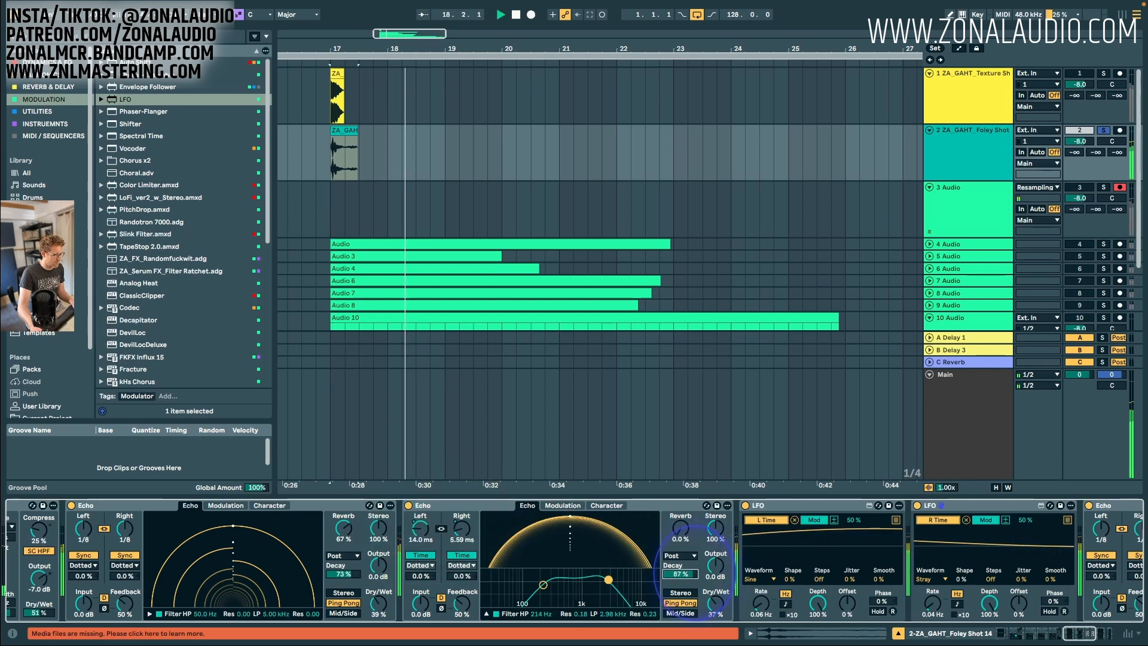
pyautogui.moveTo(683, 526); pyautogui.dragTo(688, 515)
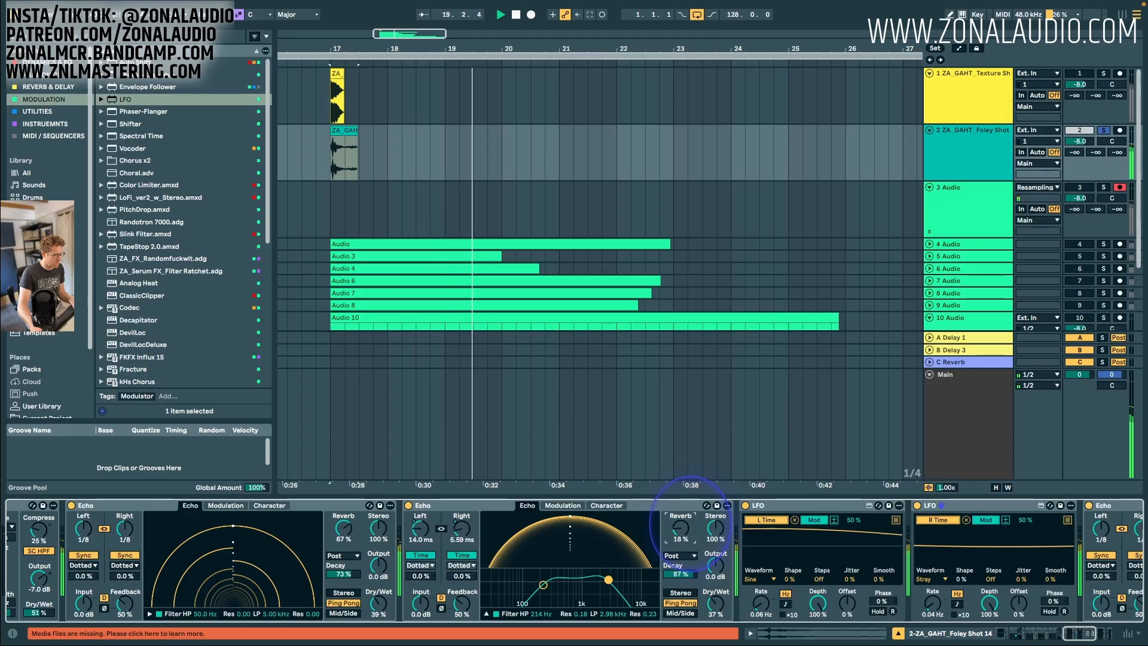
# Enable Noise at 19% with 17% morph and Wobble at 20% with 11% morph on the second Echo, and set its feedback to 67%.
pyautogui.click(605, 506)
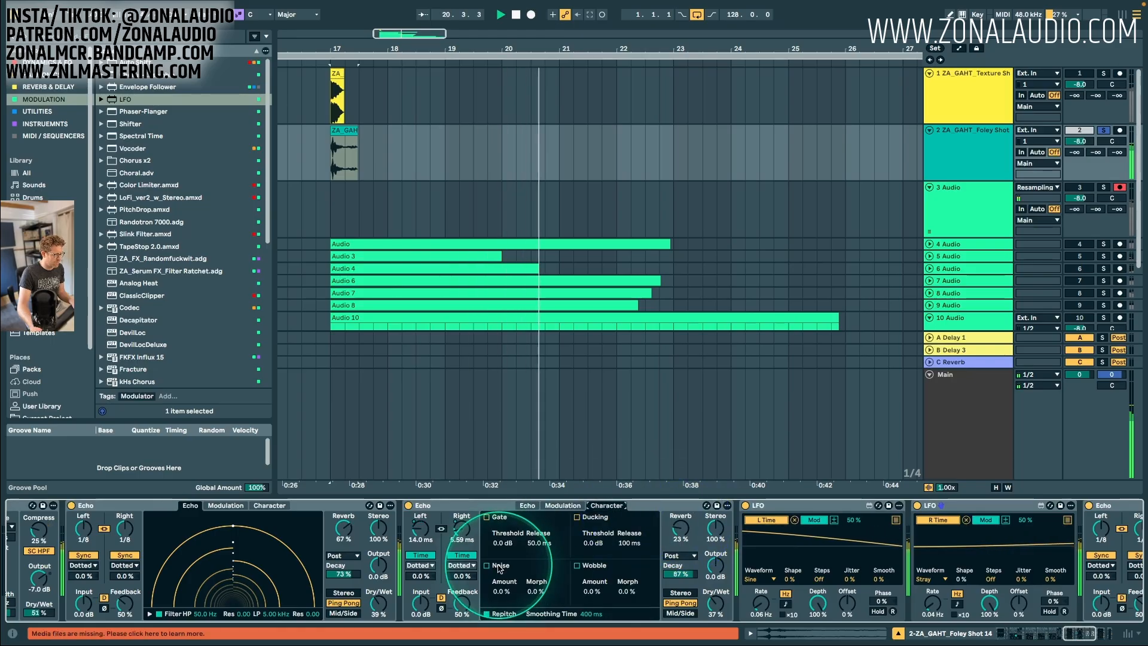
pyautogui.click(487, 565)
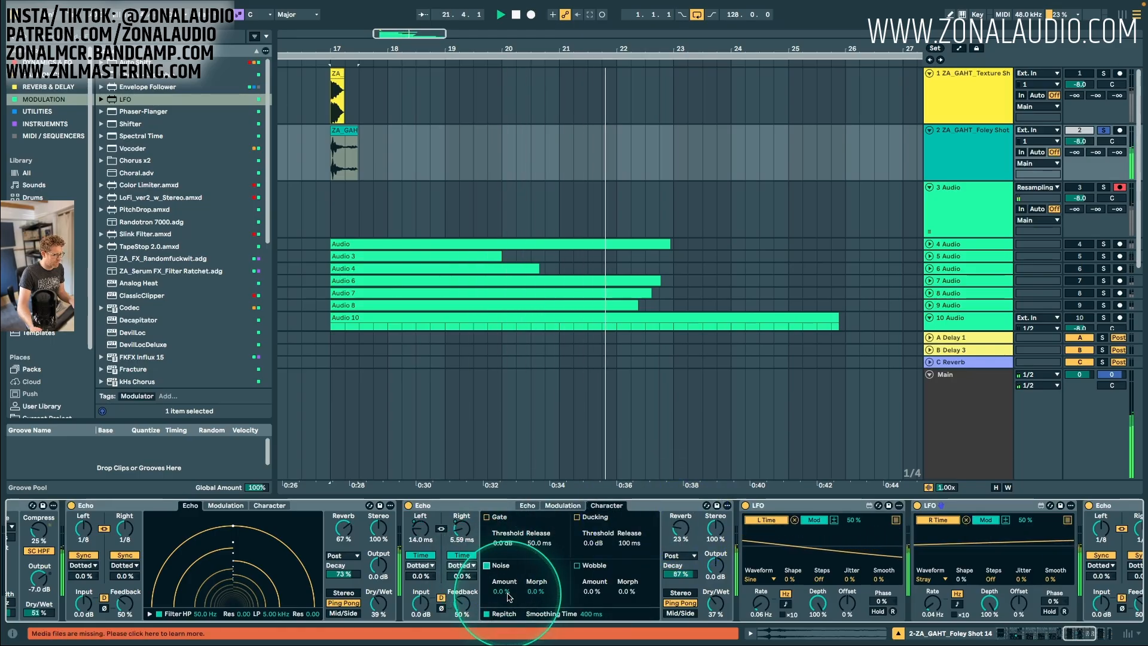
pyautogui.moveTo(507, 592); pyautogui.dragTo(507, 585)
pyautogui.moveTo(543, 595); pyautogui.dragTo(626, 586)
pyautogui.click(578, 565)
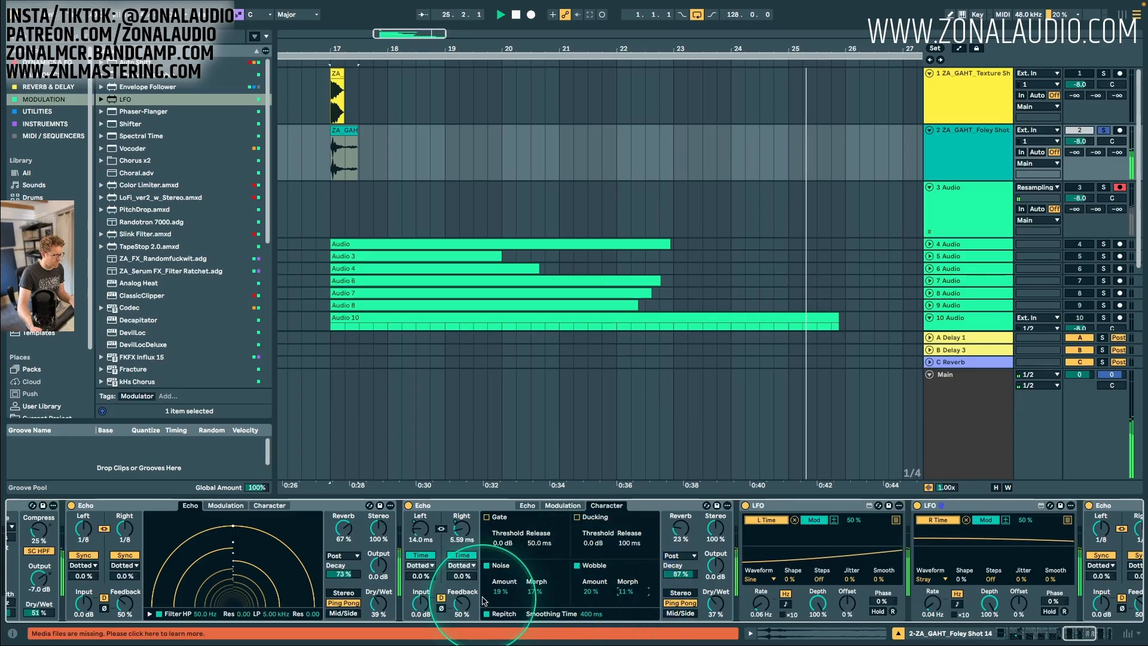
pyautogui.moveTo(462, 602)
pyautogui.mouseDown()
pyautogui.moveTo(462, 583)
pyautogui.moveTo(480, 609)
pyautogui.mouseUp()
pyautogui.press('space')
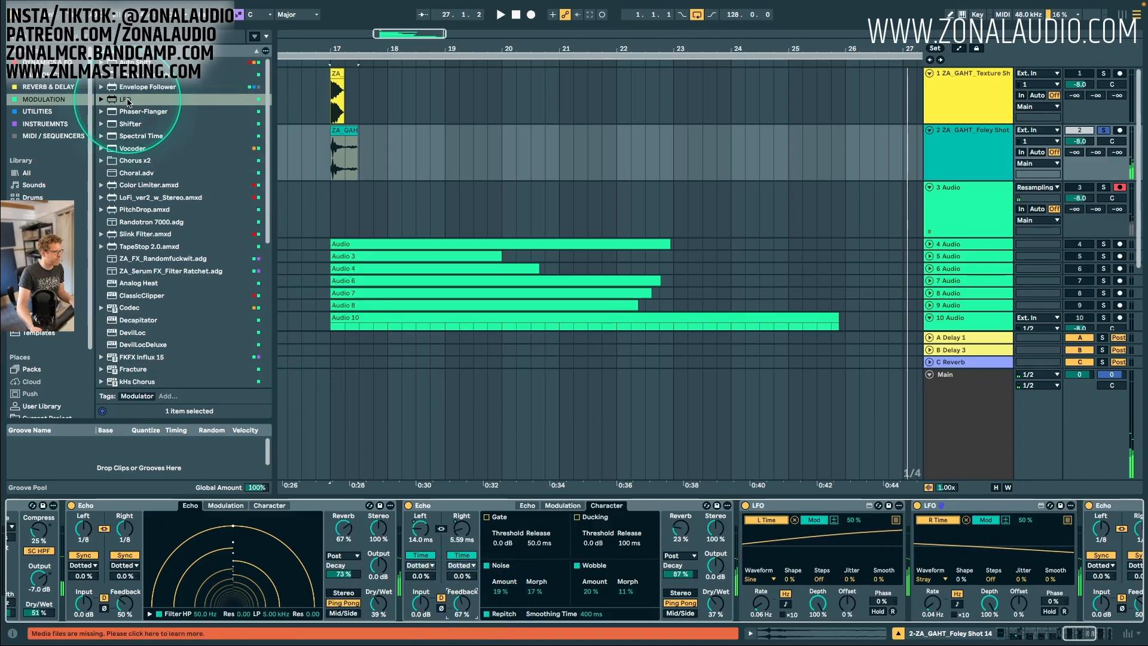
# Insert another LFO mapped to the second Echo's feedback, using a Random waveform, 0.28 Hz rate, 81.9% depth and 35% smoothing.
pyautogui.click(127, 102)
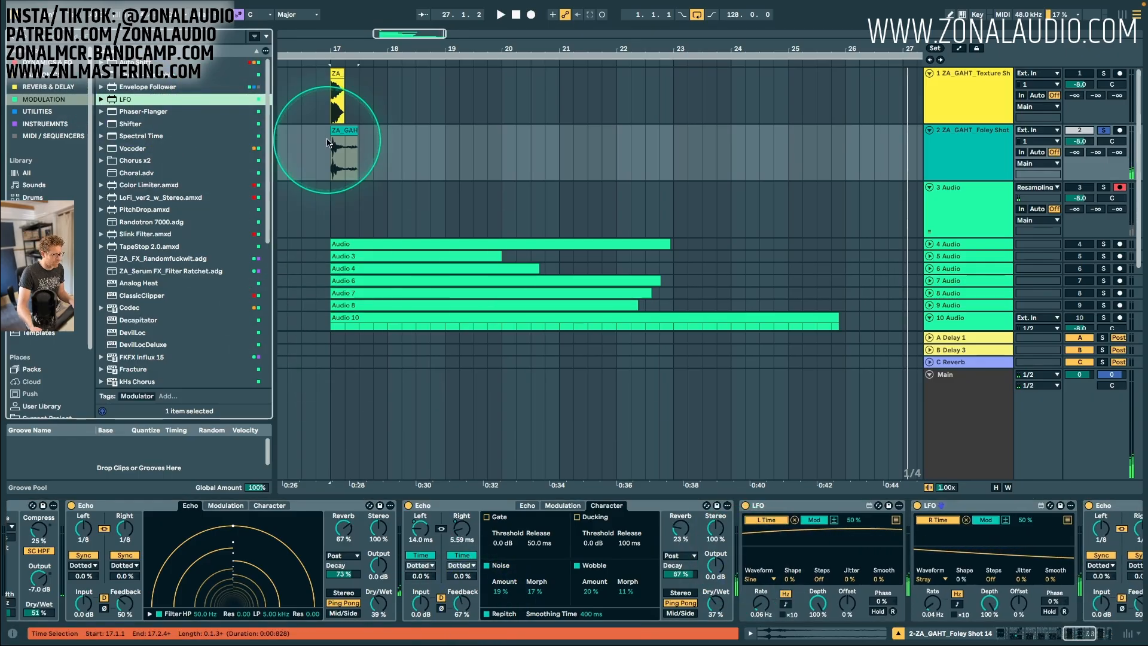
pyautogui.moveTo(328, 142); pyautogui.dragTo(785, 596)
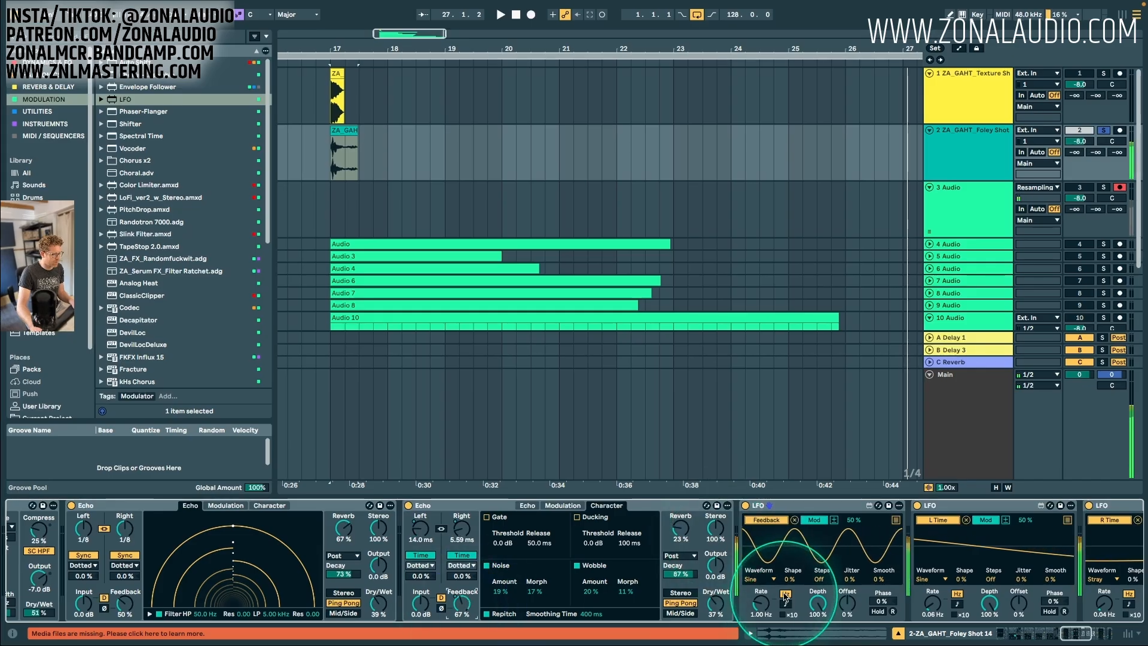
pyautogui.click(758, 578)
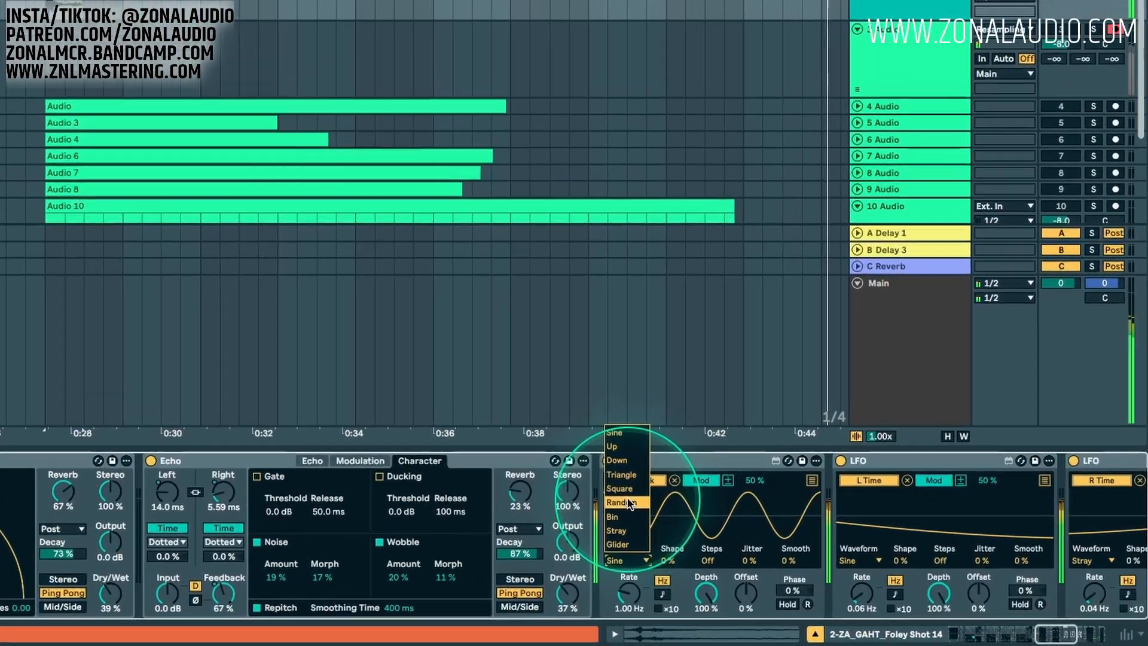
pyautogui.click(624, 502)
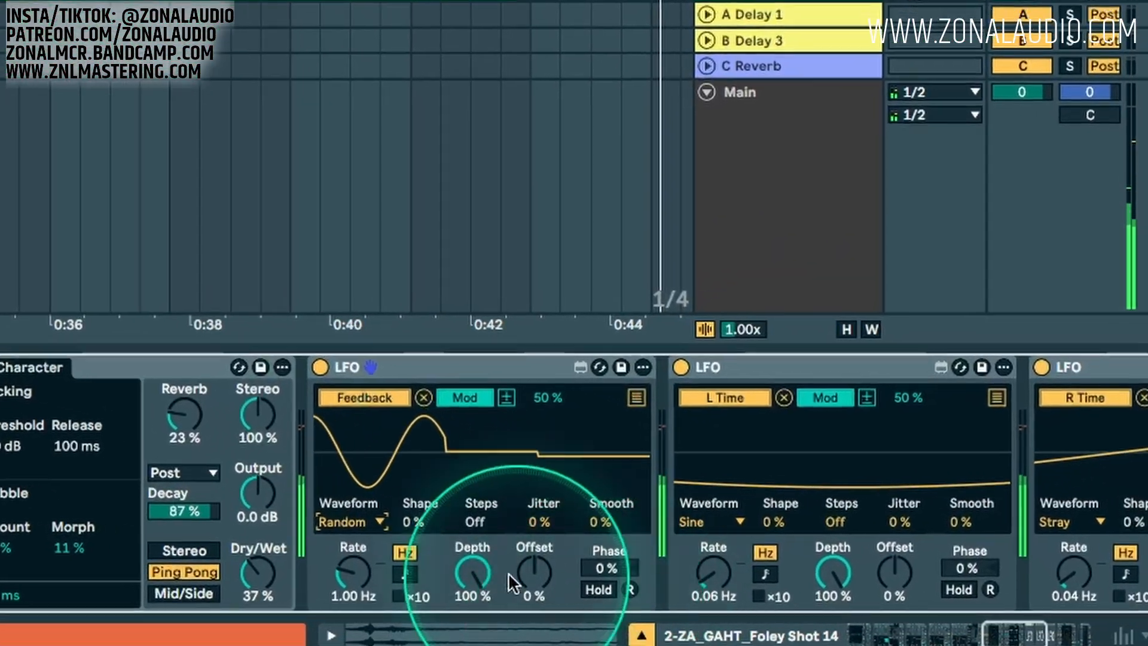
pyautogui.moveTo(454, 565)
pyautogui.mouseDown()
pyautogui.moveTo(454, 591)
pyautogui.moveTo(454, 571)
pyautogui.mouseUp()
pyautogui.moveTo(353, 574); pyautogui.dragTo(353, 598)
pyautogui.moveTo(604, 521); pyautogui.dragTo(603, 498)
pyautogui.moveTo(472, 573); pyautogui.dragTo(473, 583)
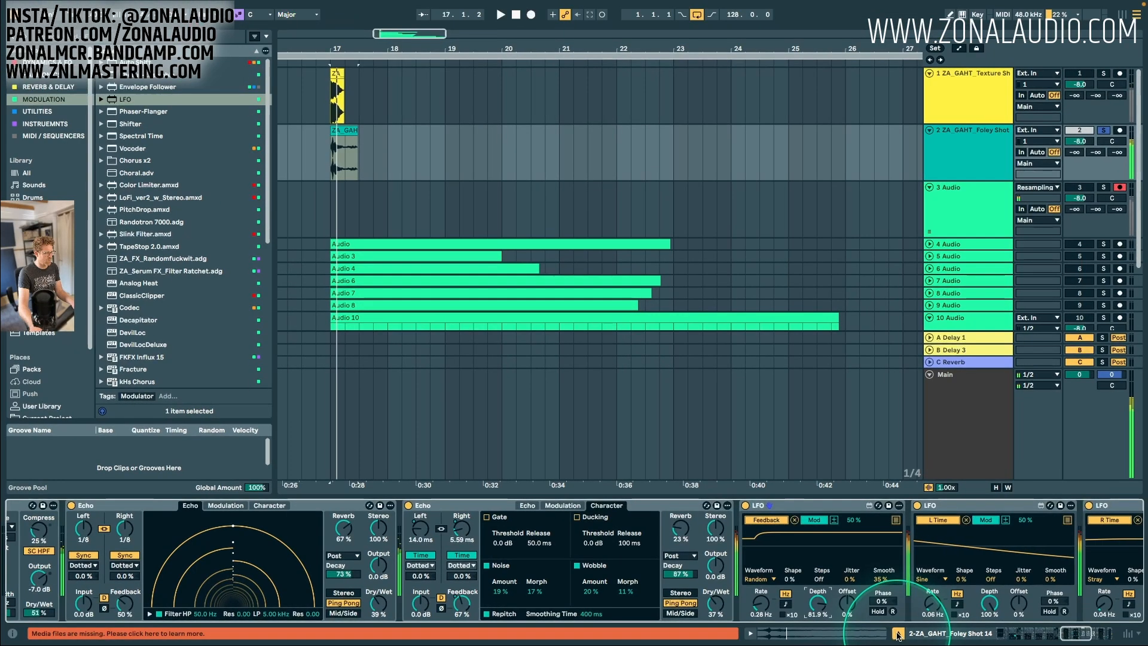
# Hide the device chain and start recording a resampled take of the Foley Shot clip onto track 3.
pyautogui.click(896, 635)
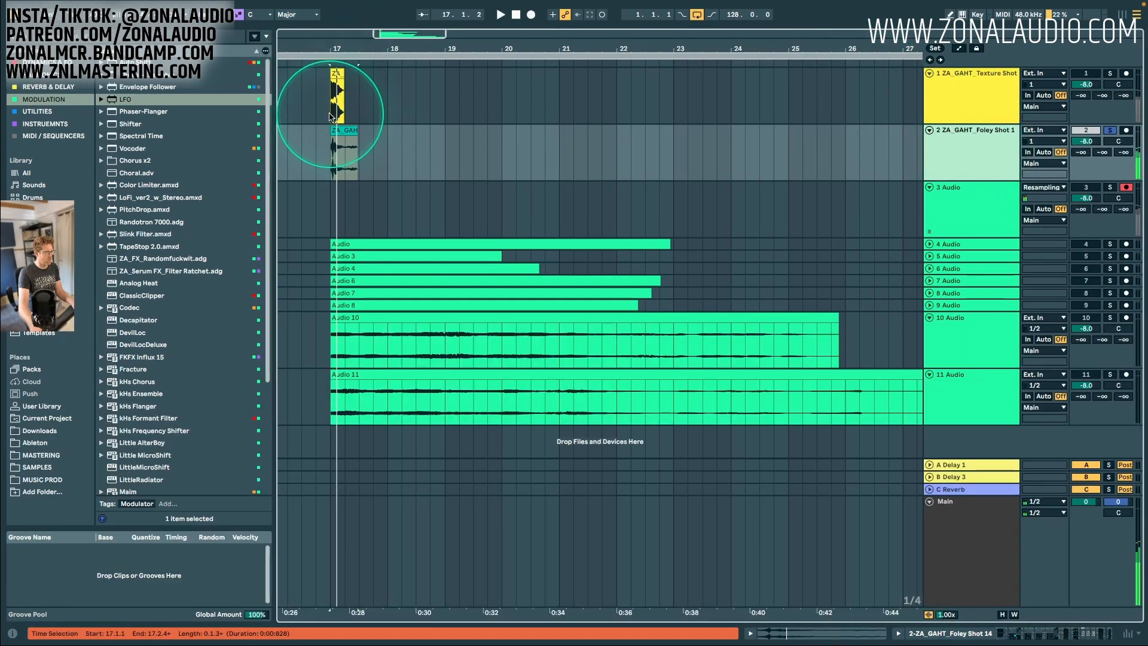
pyautogui.click(346, 129)
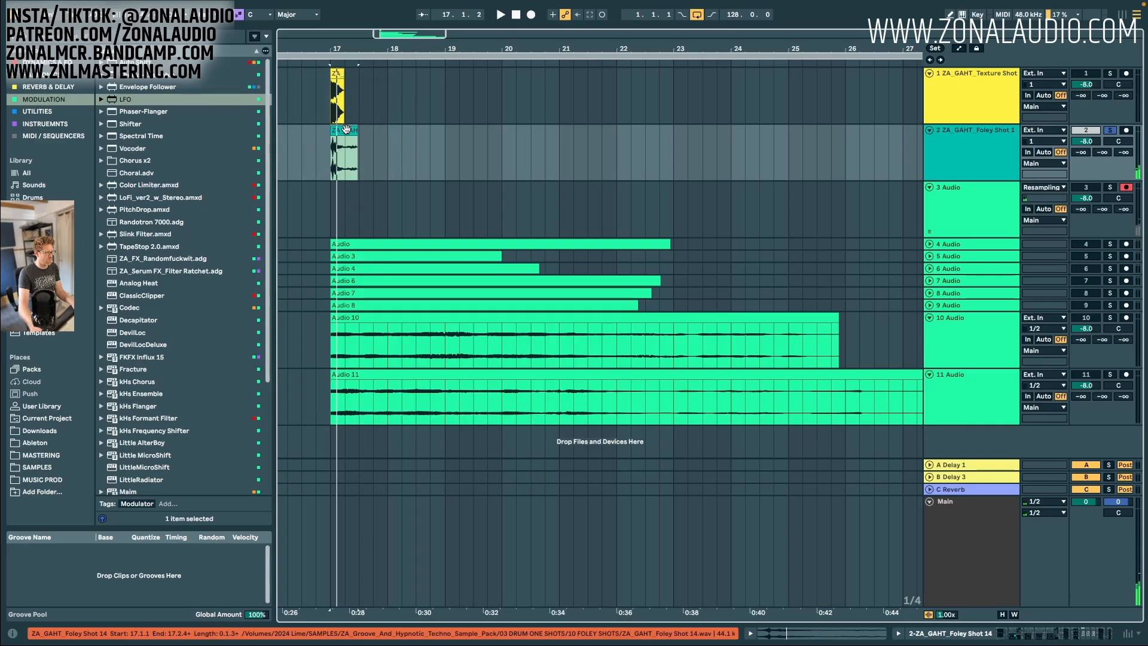
pyautogui.click(532, 15)
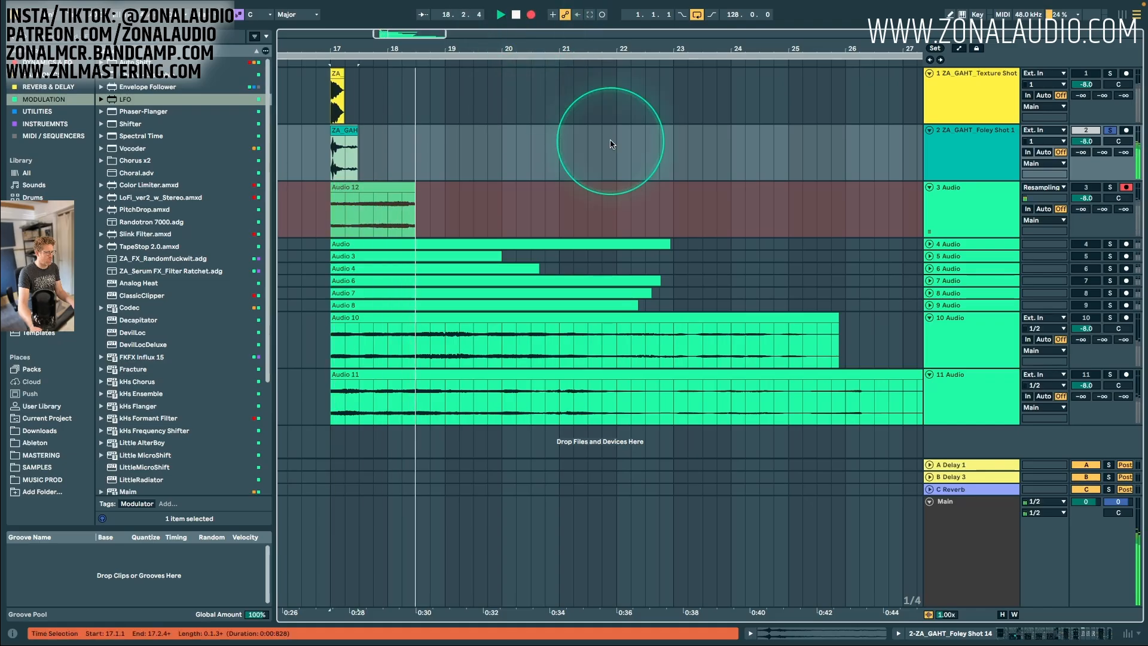
# Set up the third Echo on the Foley Shot track with synced 1/2 times, 63% feedback, 72% reverb and 87% decay.
pyautogui.doubleClick(966, 154)
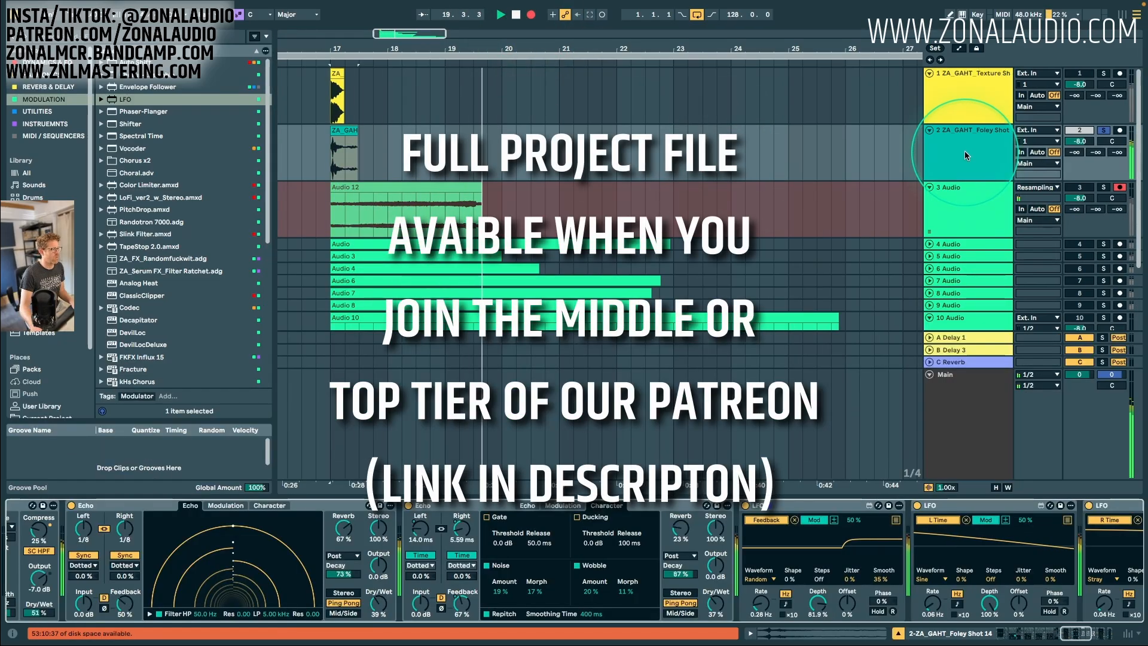
pyautogui.moveTo(1077, 634); pyautogui.dragTo(1135, 640)
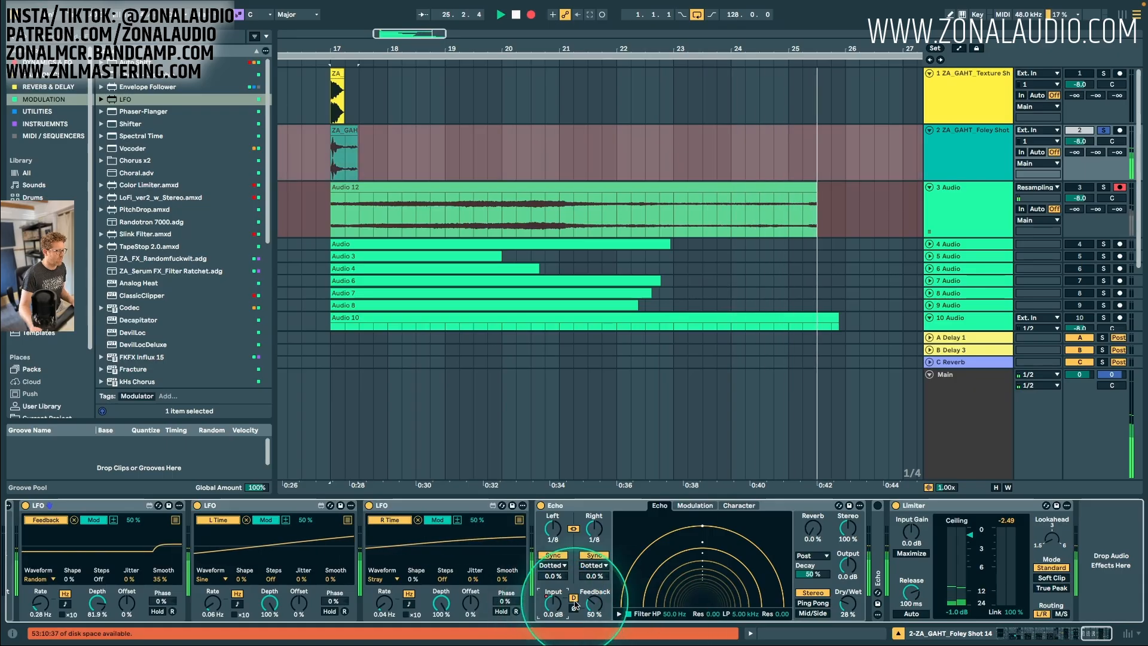
pyautogui.rightClick(552, 601)
pyautogui.click(590, 541)
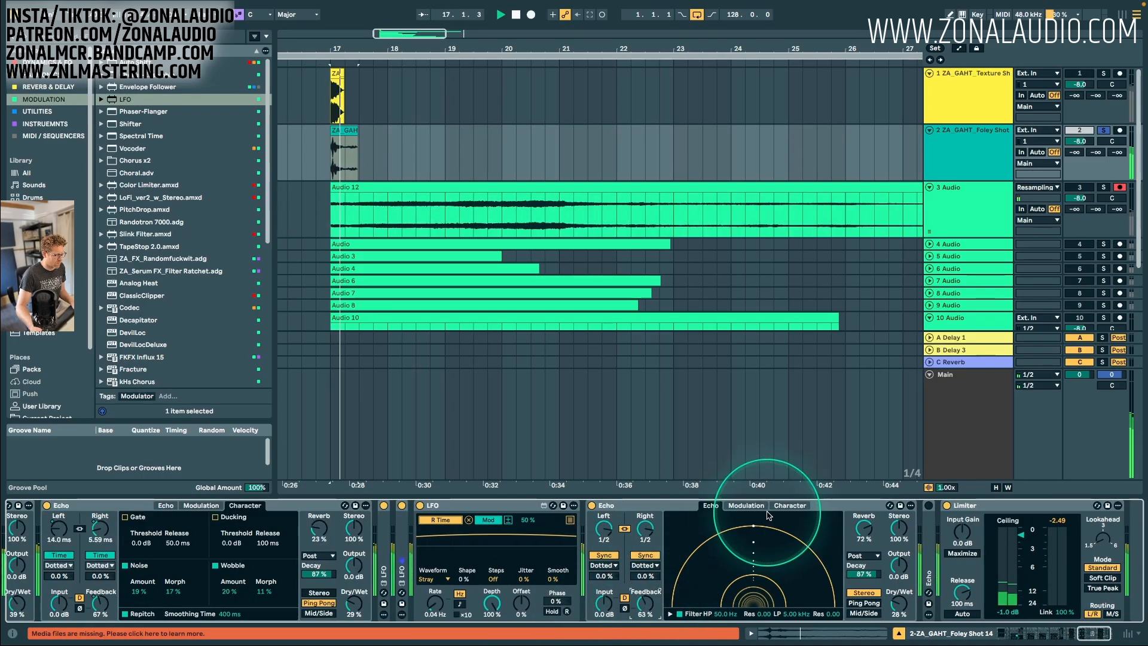
# During playback, set the third Echo's high-pass to 276 Hz with 0.22 resonance, low-pass to 7.82 kHz with 0.19 resonance, and dry/wet to 43%.
pyautogui.click(746, 505)
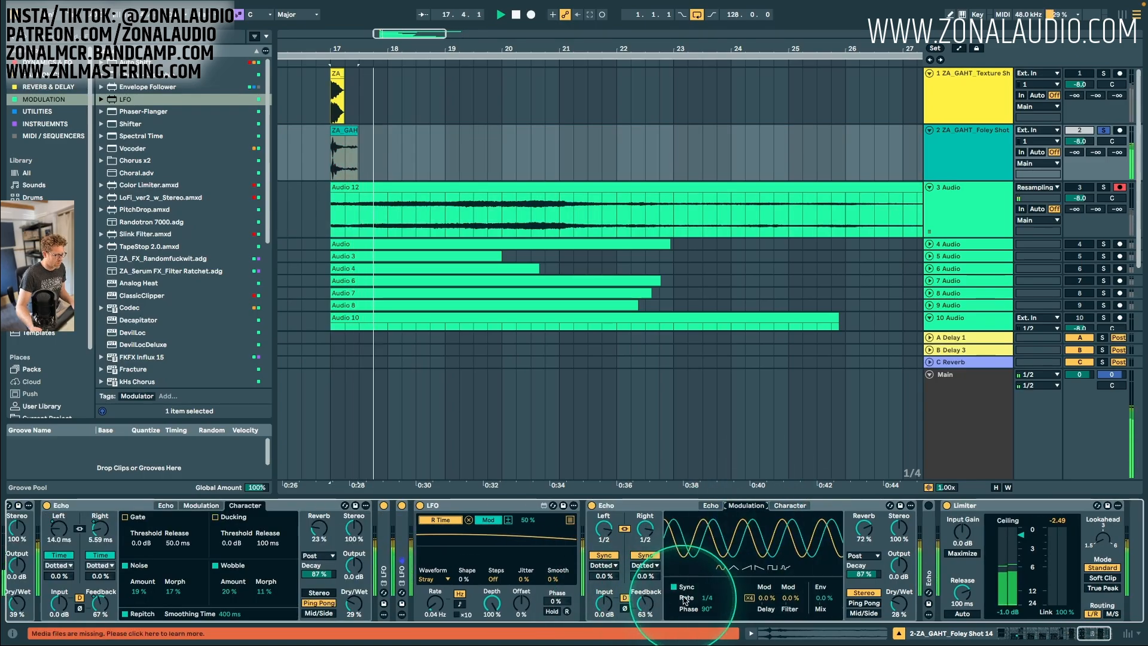
pyautogui.click(710, 505)
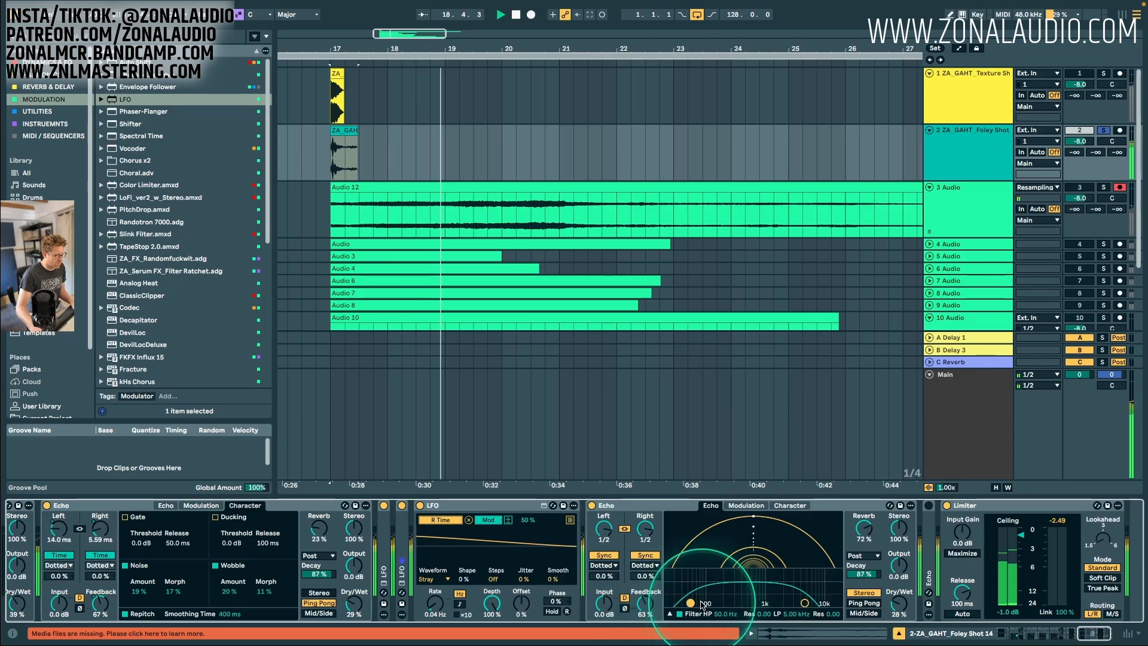
pyautogui.moveTo(701, 601); pyautogui.dragTo(734, 583)
pyautogui.moveTo(819, 596); pyautogui.dragTo(827, 584)
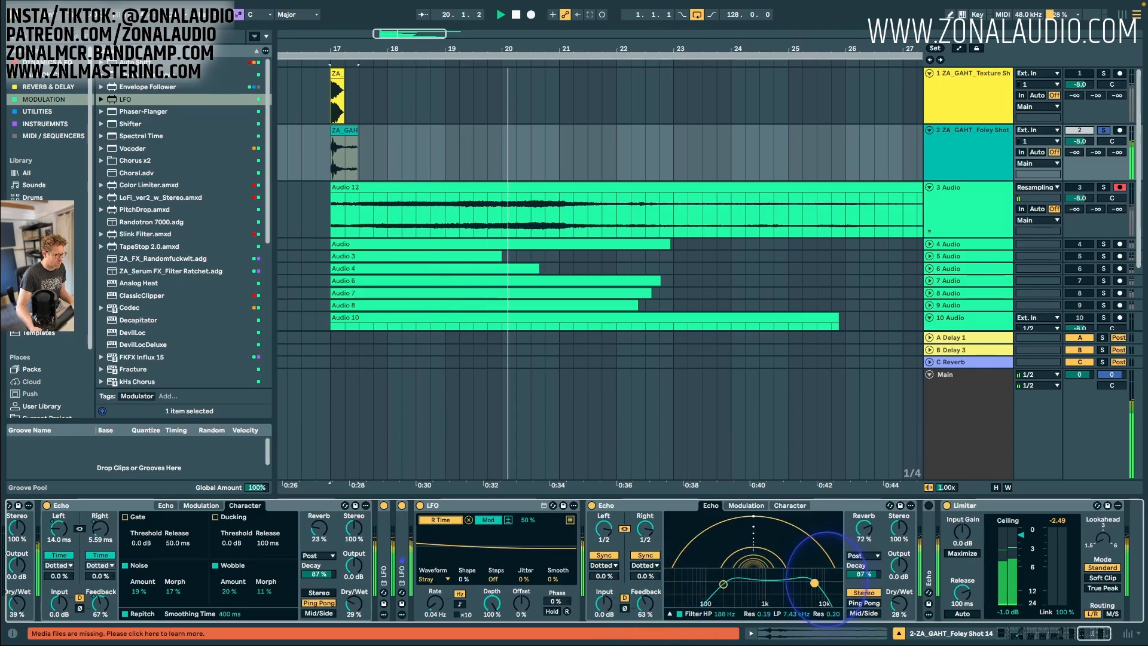
pyautogui.moveTo(899, 603); pyautogui.dragTo(903, 598)
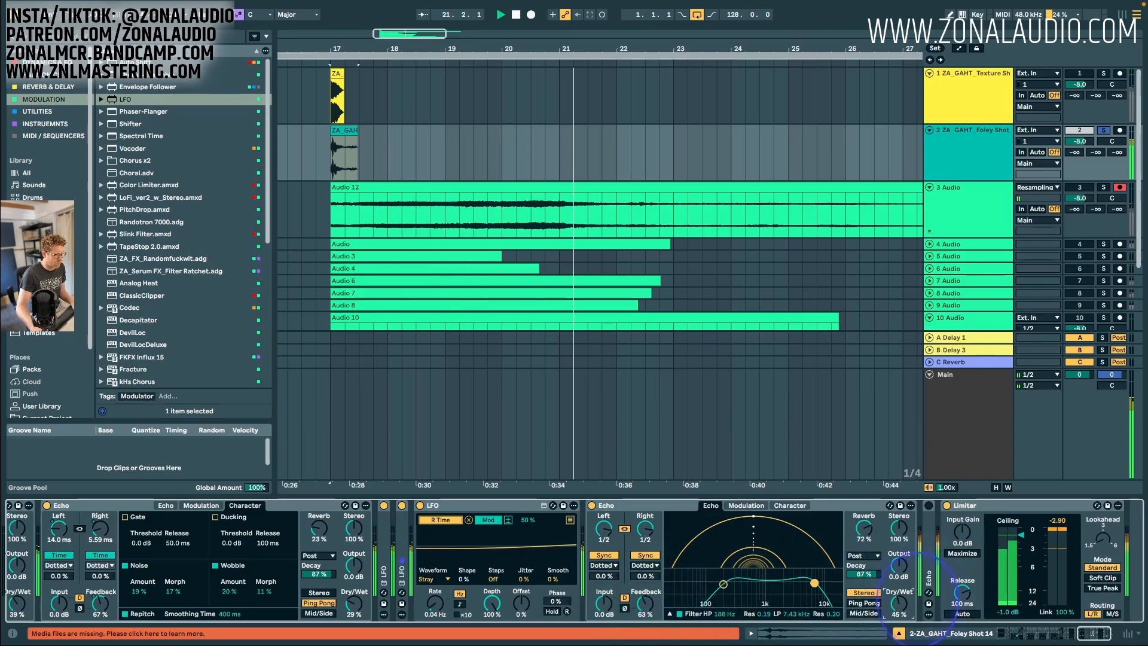
pyautogui.click(724, 583)
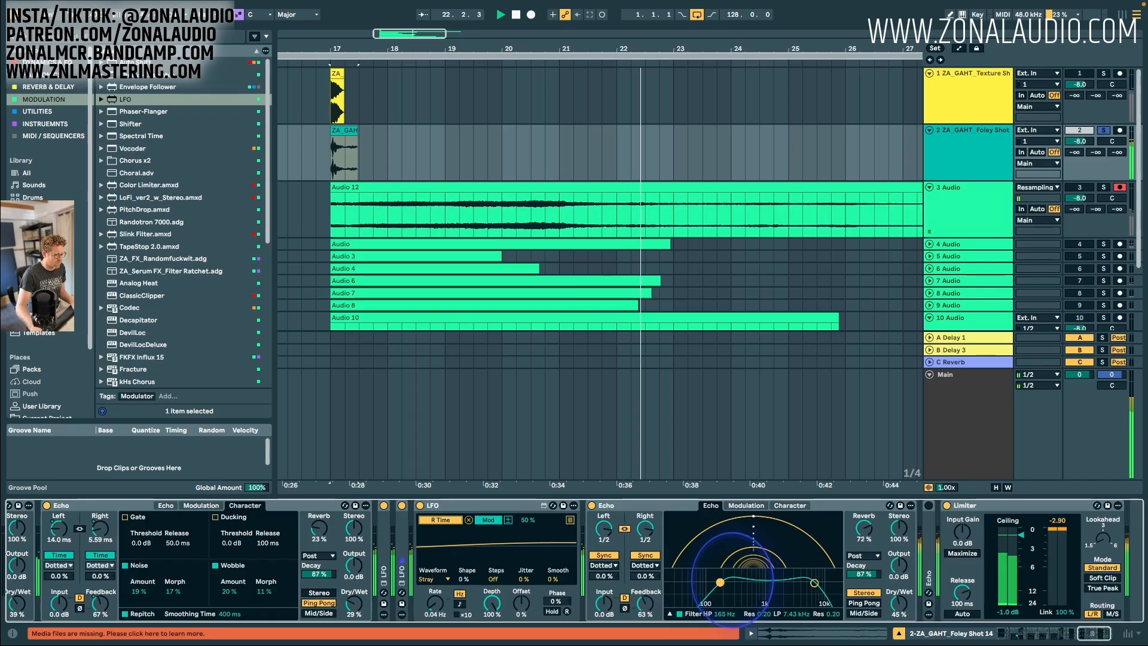
pyautogui.moveTo(816, 582); pyautogui.dragTo(817, 583)
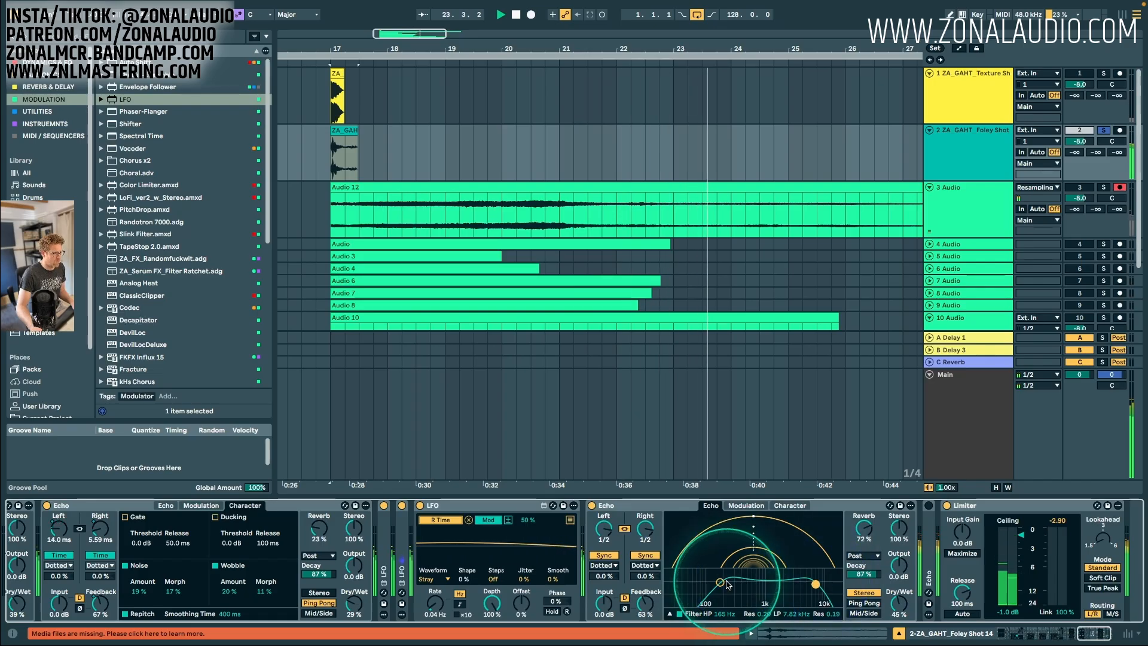
pyautogui.moveTo(727, 584); pyautogui.dragTo(733, 579)
pyautogui.click(901, 564)
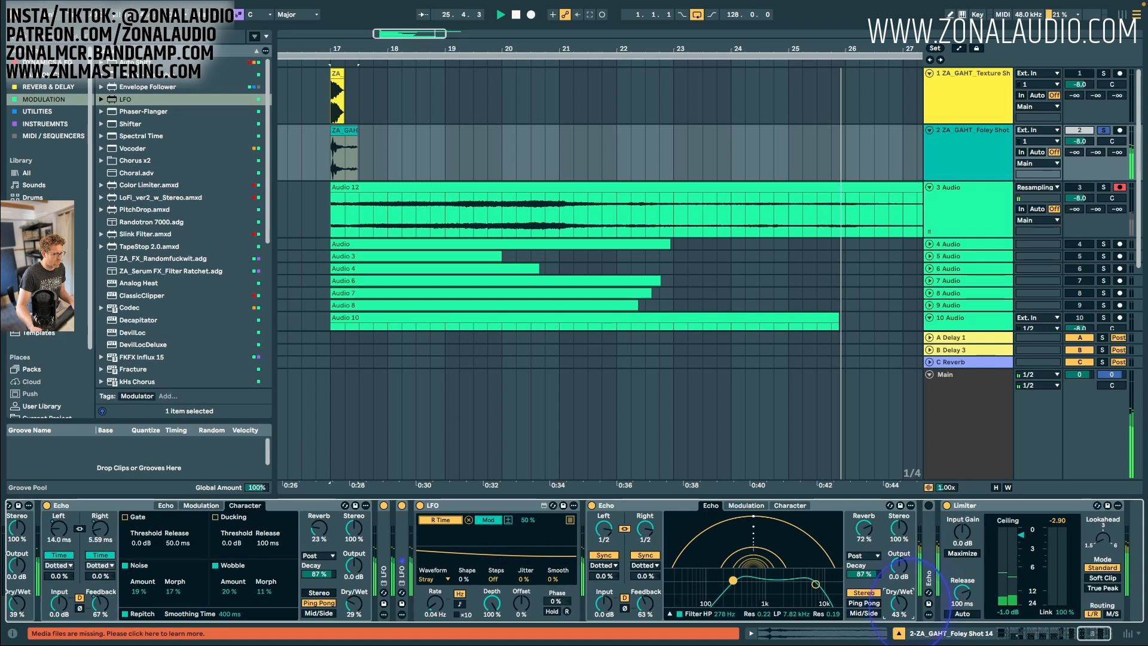
# Unsync the third Echo's internal modulation and set its frequency to 0.35 Hz.
pyautogui.click(746, 506)
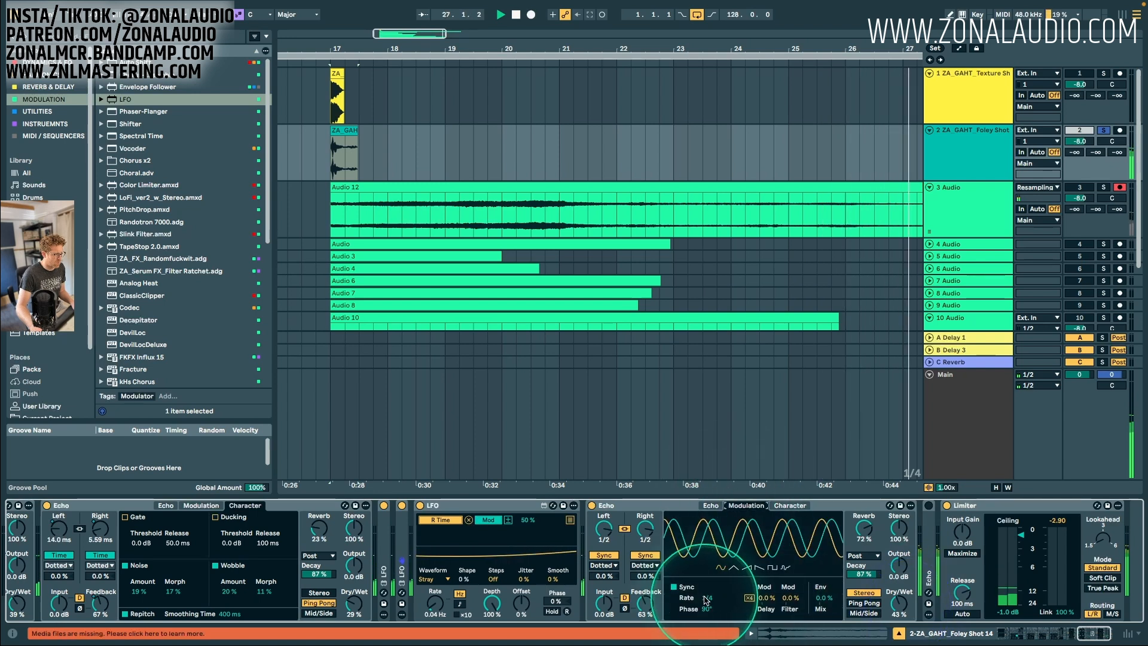
pyautogui.click(674, 586)
pyautogui.moveTo(710, 598); pyautogui.dragTo(710, 616)
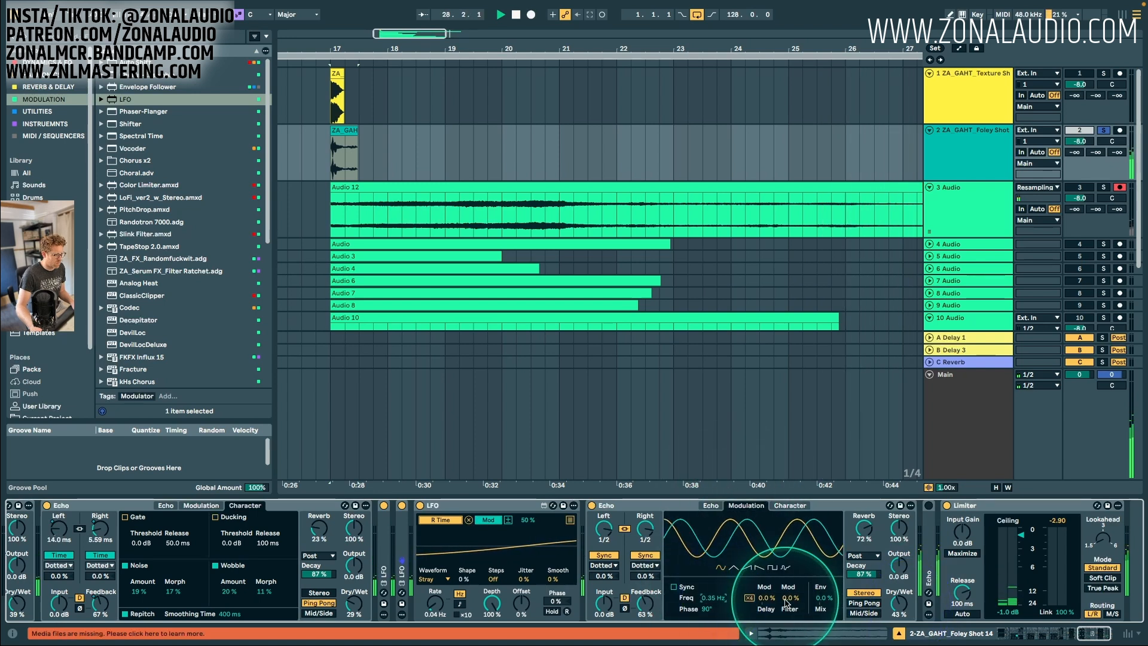
# Set the third Echo's filter modulation to 60% and move the Audio 12 take from track 3 onto a new track at the end.
pyautogui.moveTo(785, 599); pyautogui.dragTo(786, 579)
pyautogui.click(420, 202)
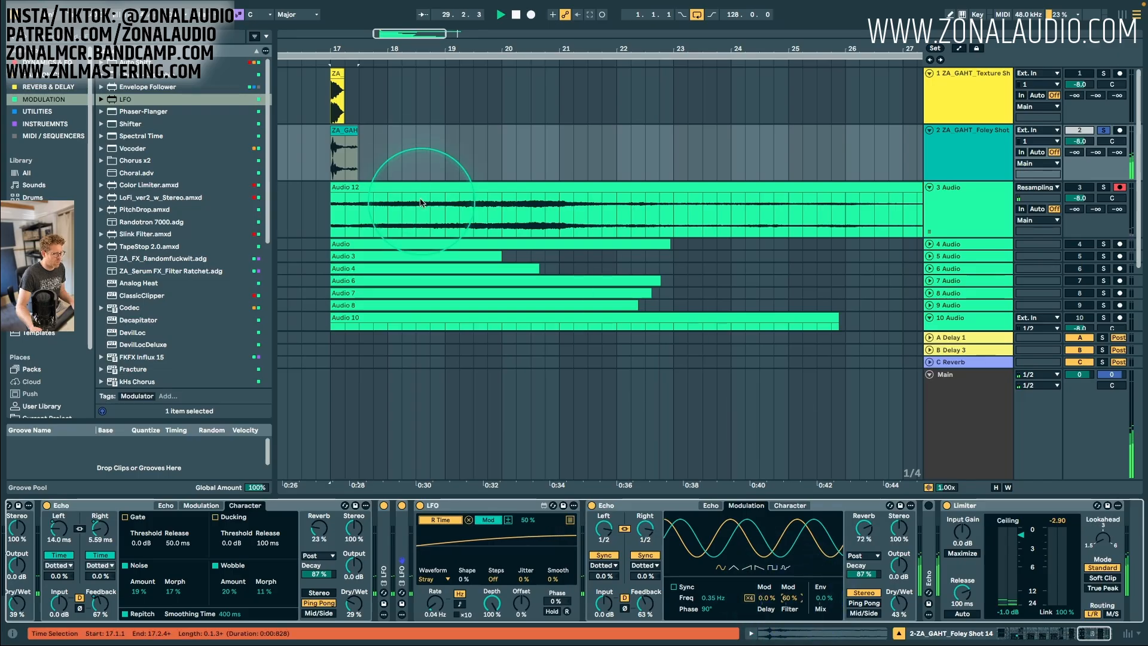
pyautogui.click(485, 182)
pyautogui.scroll(-3, 419, 149)
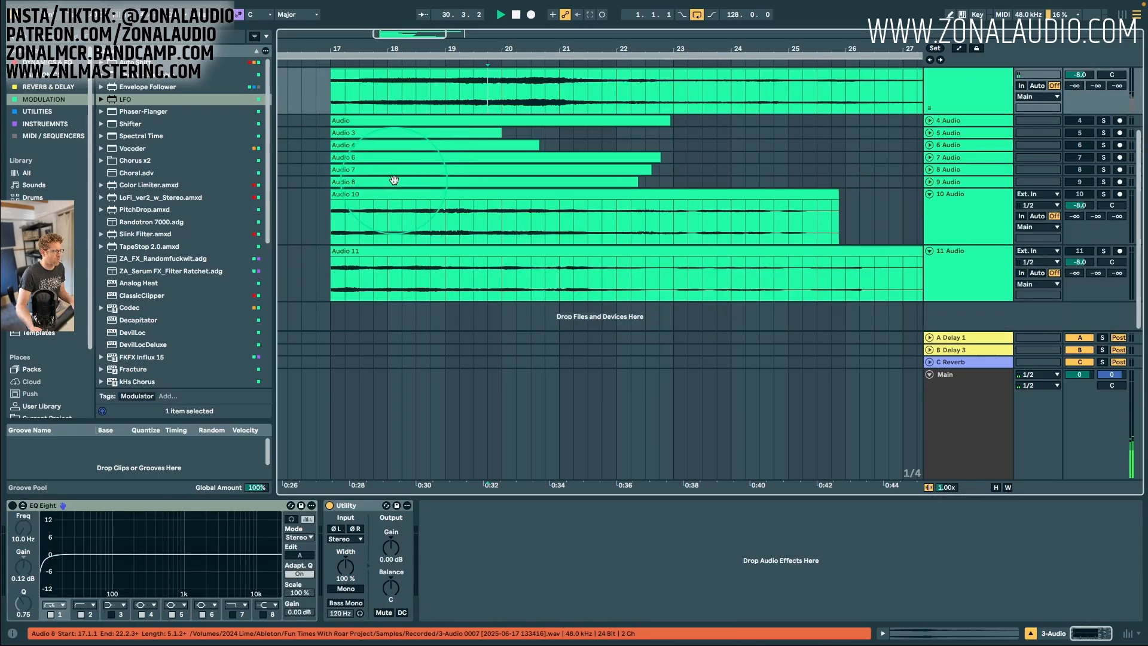
pyautogui.scroll(3, 406, 97)
pyautogui.moveTo(410, 123); pyautogui.dragTo(408, 328)
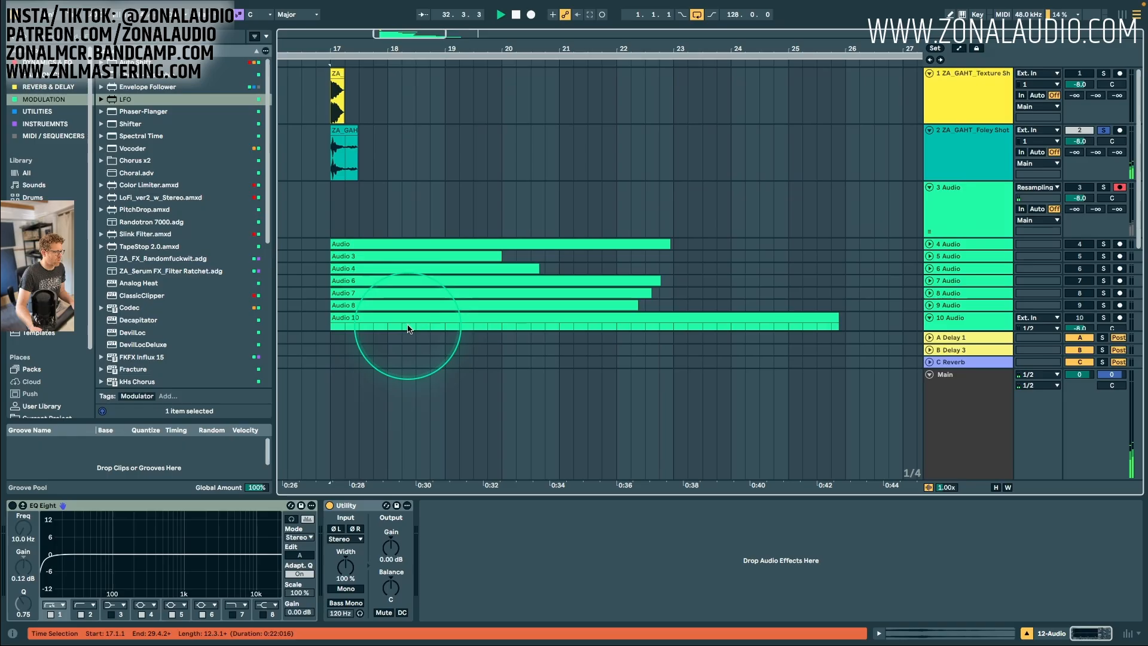
# Start recording a new resampled take of the Foley Shot clip onto track 3 from bar 17.
pyautogui.click(333, 205)
pyautogui.click(462, 15)
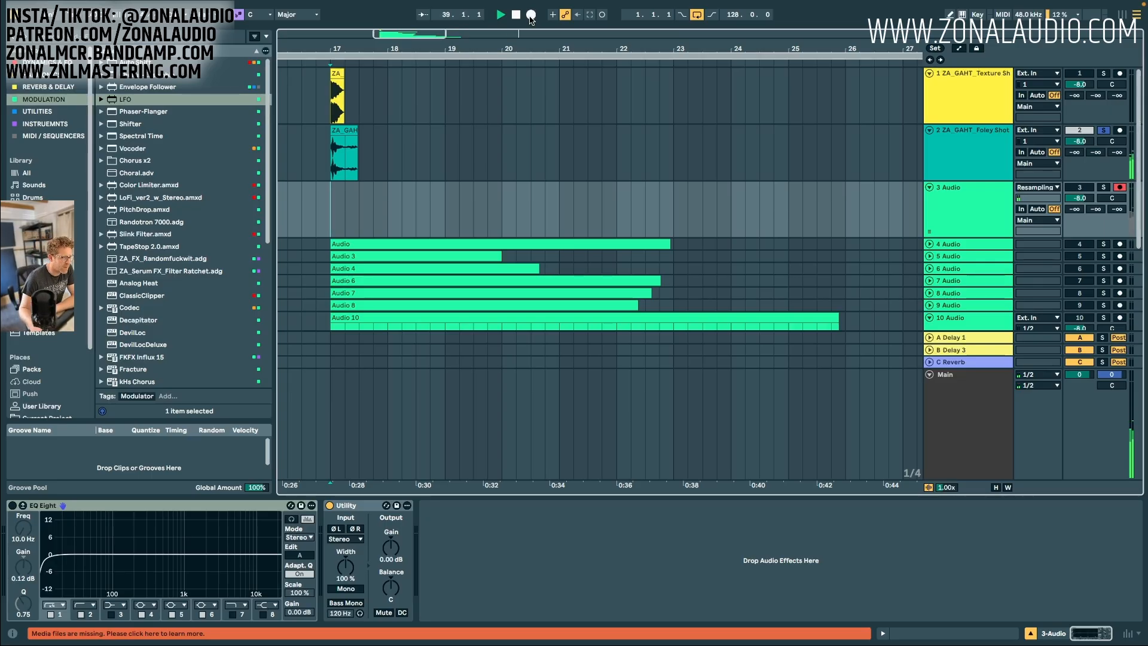
pyautogui.click(333, 188)
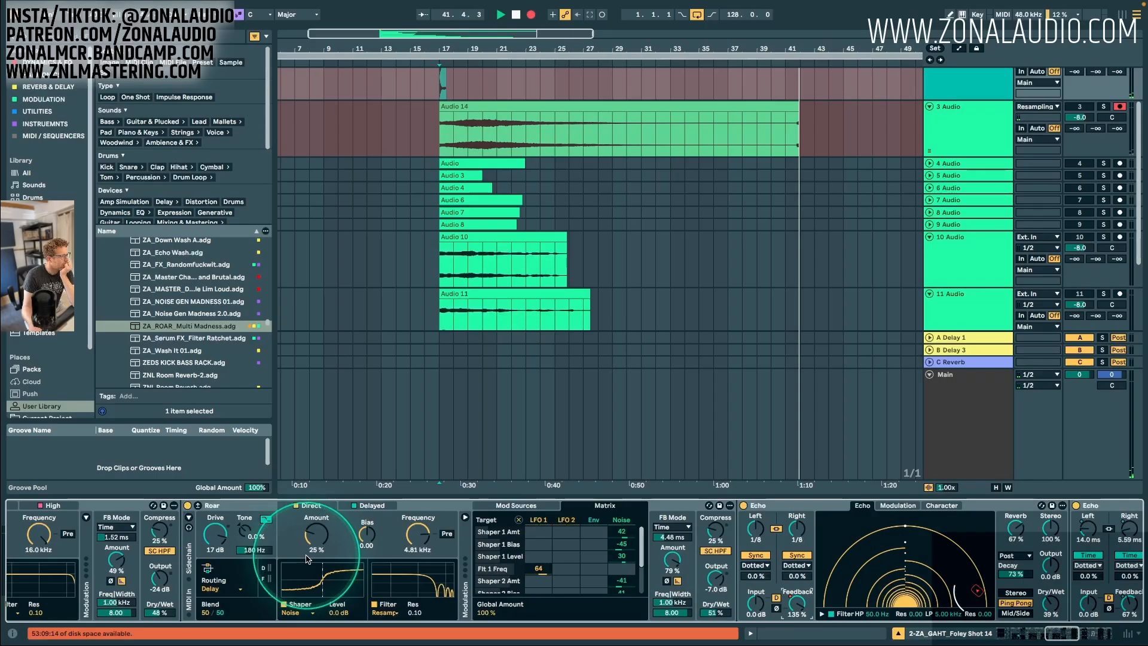
# While recording, set the first Echo's feedback to 45% and the fourth Roar's Direct shaper amount to 90%, and lower that Roar's filter frequency.
pyautogui.moveTo(797, 603)
pyautogui.mouseDown()
pyautogui.moveTo(797, 622)
pyautogui.moveTo(809, 607)
pyautogui.moveTo(810, 618)
pyautogui.mouseUp()
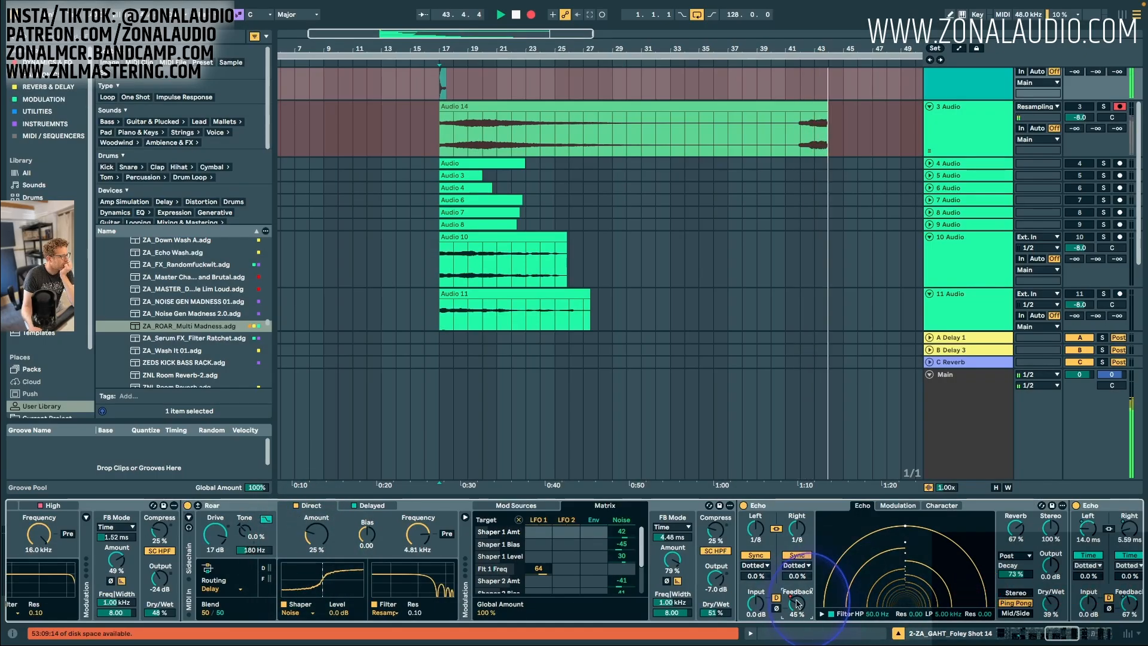
pyautogui.moveTo(333, 536); pyautogui.dragTo(333, 484)
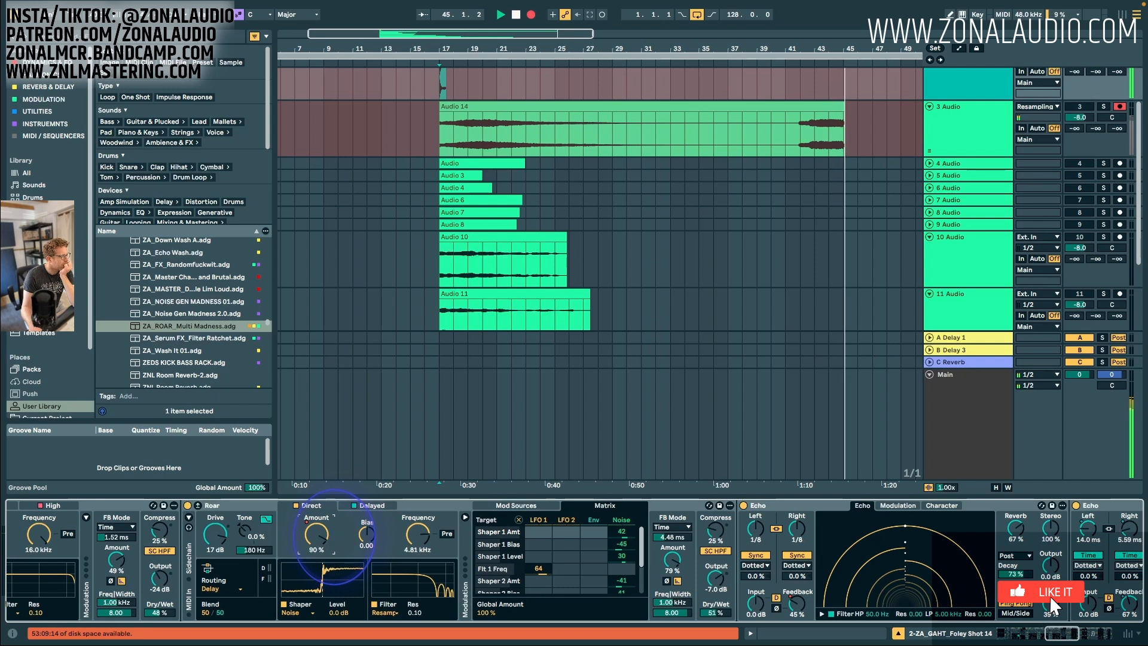
pyautogui.moveTo(418, 534)
pyautogui.mouseDown()
pyautogui.moveTo(418, 580)
pyautogui.moveTo(418, 556)
pyautogui.mouseUp()
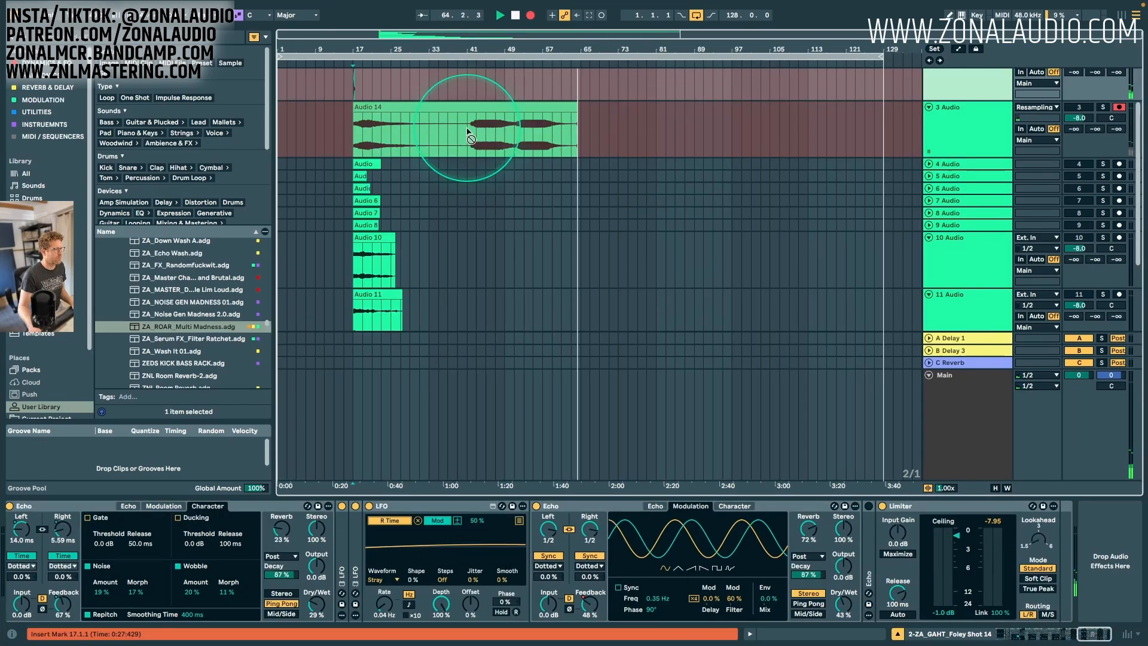
# Move the Audio 14 segments and the following take from track 3 onto their own new tracks, each starting at bar 17.
pyautogui.moveTo(487, 115); pyautogui.dragTo(397, 328)
pyautogui.moveTo(551, 137); pyautogui.dragTo(410, 349)
pyautogui.moveTo(538, 110); pyautogui.dragTo(379, 369)
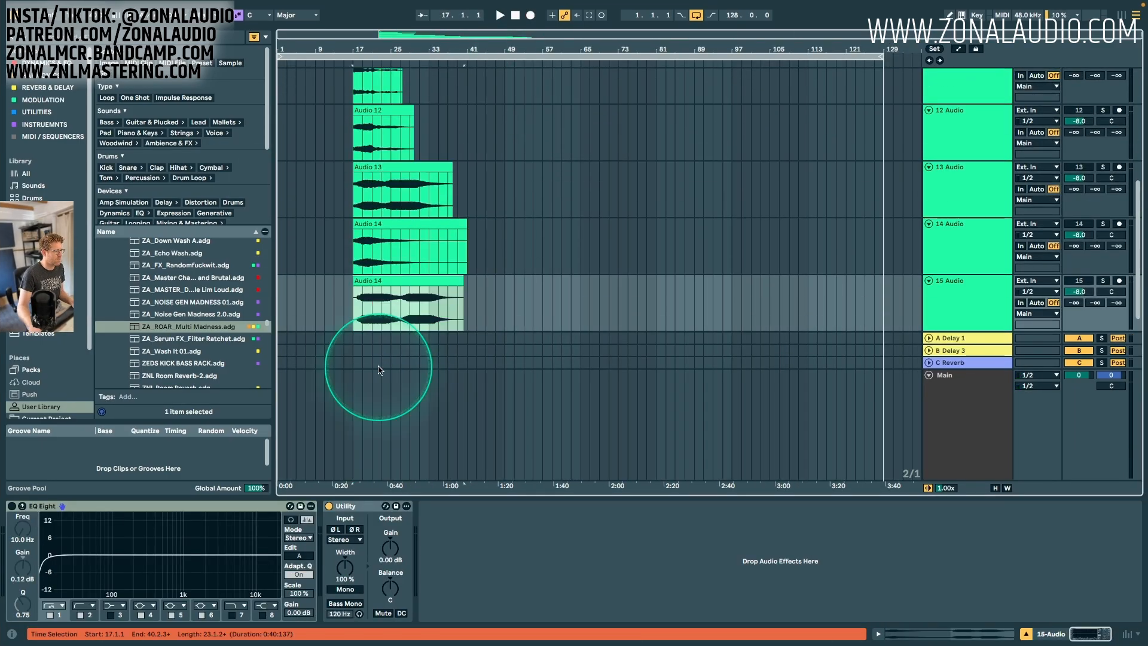
pyautogui.moveTo(387, 251); pyautogui.dragTo(385, 350)
pyautogui.scroll(10, 391, 286)
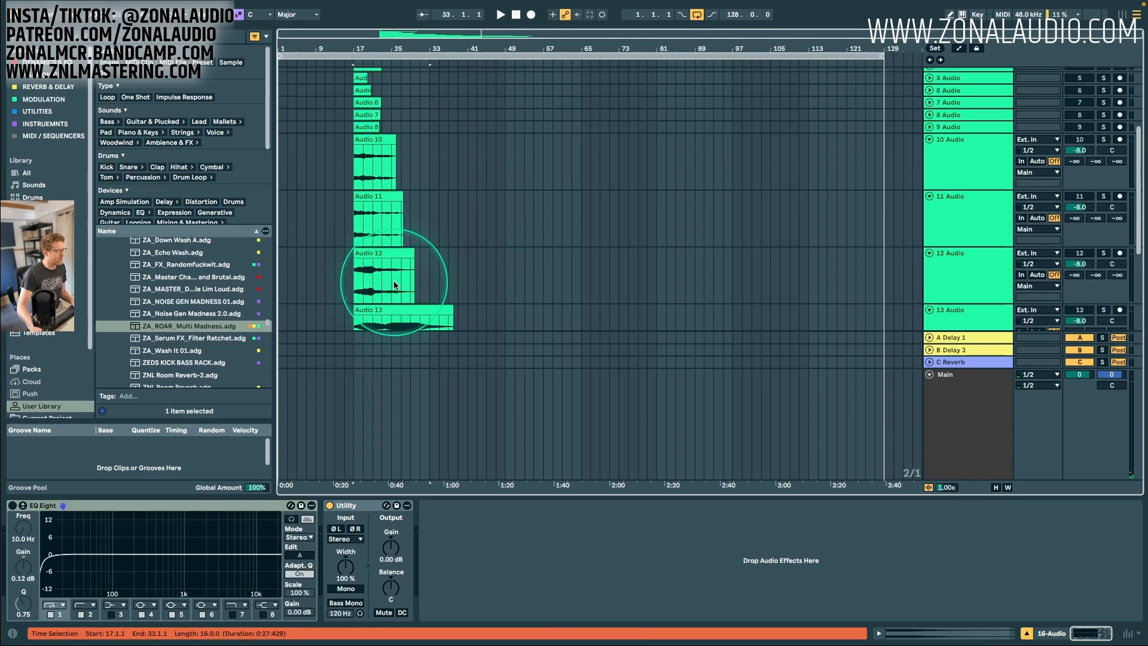
# Delete the three unfolded Echoes and the LFOs between them from the Foley Shot track's device chain.
pyautogui.click(975, 205)
pyautogui.click(961, 141)
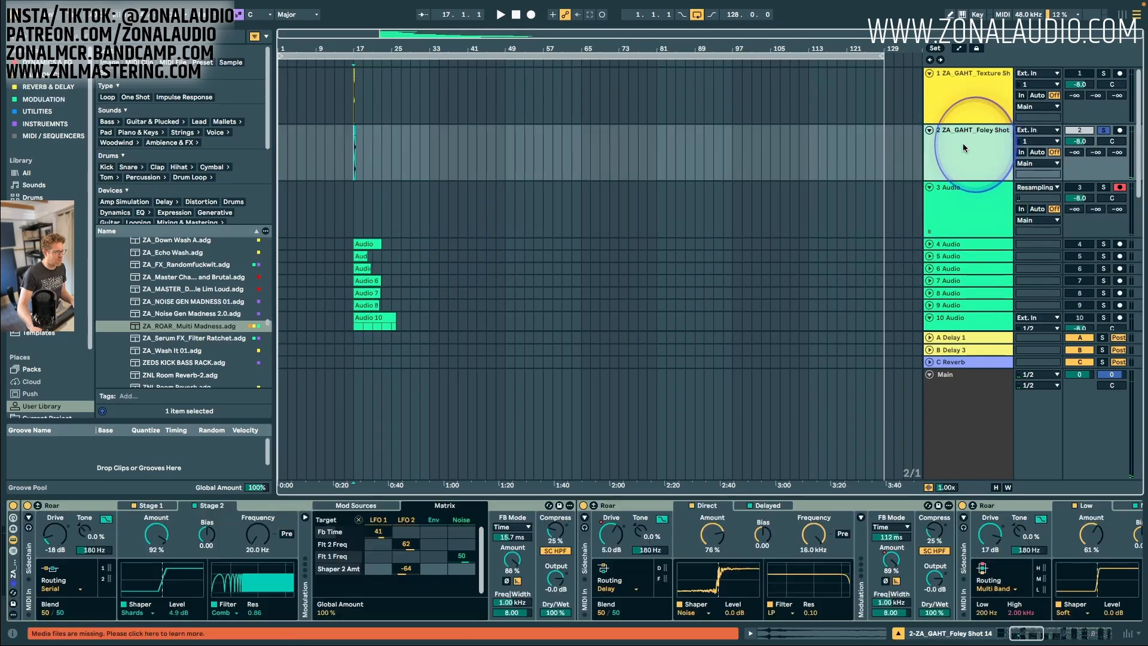
pyautogui.click(1041, 635)
pyautogui.moveTo(1033, 644)
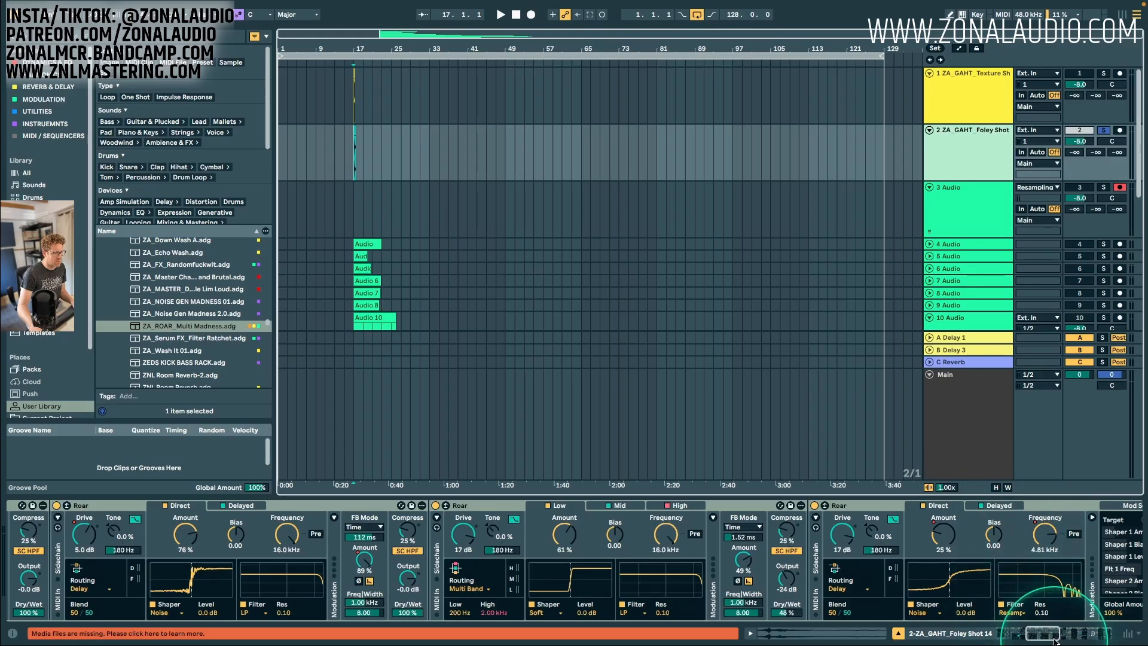
pyautogui.click(1087, 633)
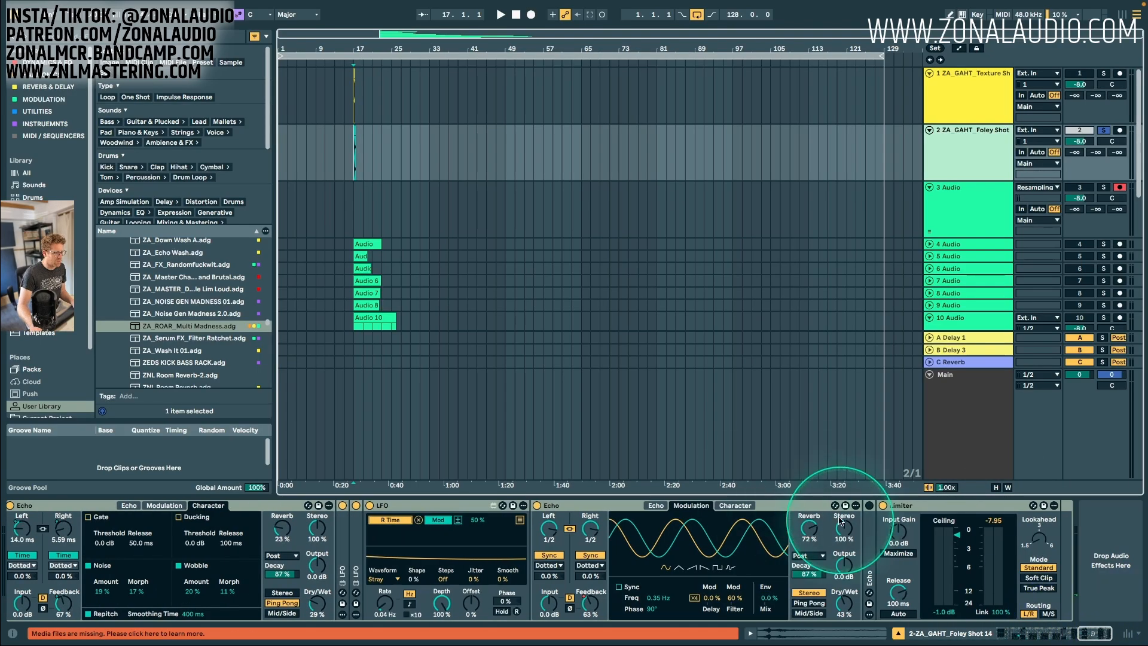
pyautogui.click(768, 508)
pyautogui.hscroll(-15, 777, 509)
pyautogui.keyDown('shift'); pyautogui.click(818, 508); pyautogui.keyUp('shift')
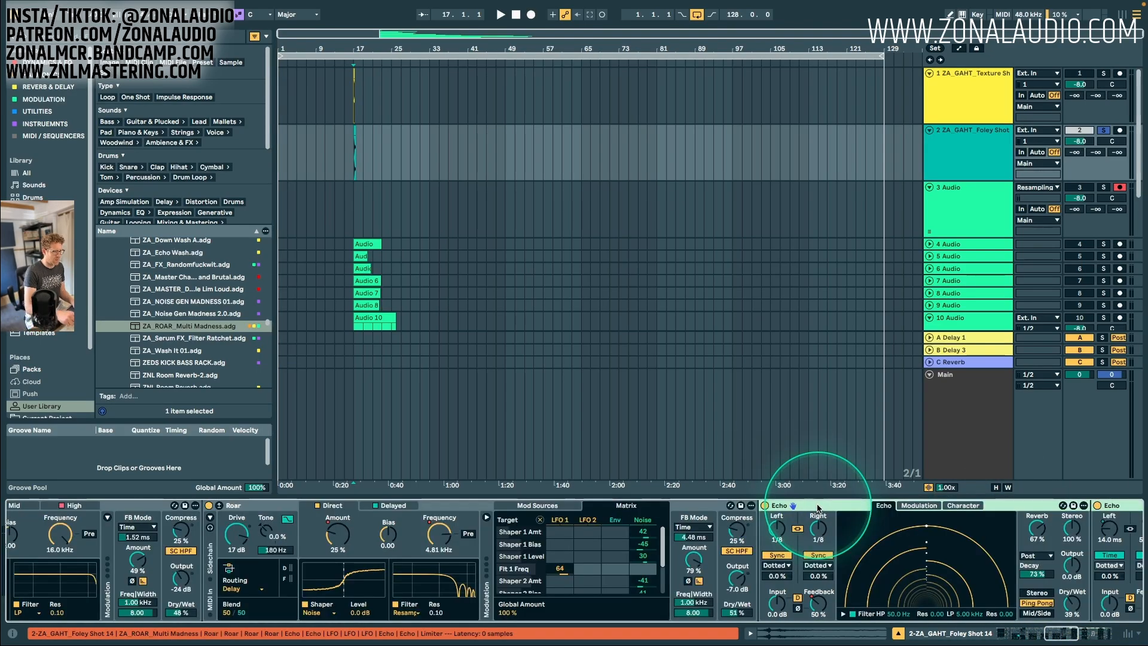
pyautogui.press('Delete')
# Change the second Roar's Direct filter to HP at 34.6 Hz with 0.56 resonance.
pyautogui.moveTo(1089, 629); pyautogui.dragTo(1059, 630)
pyautogui.click(344, 612)
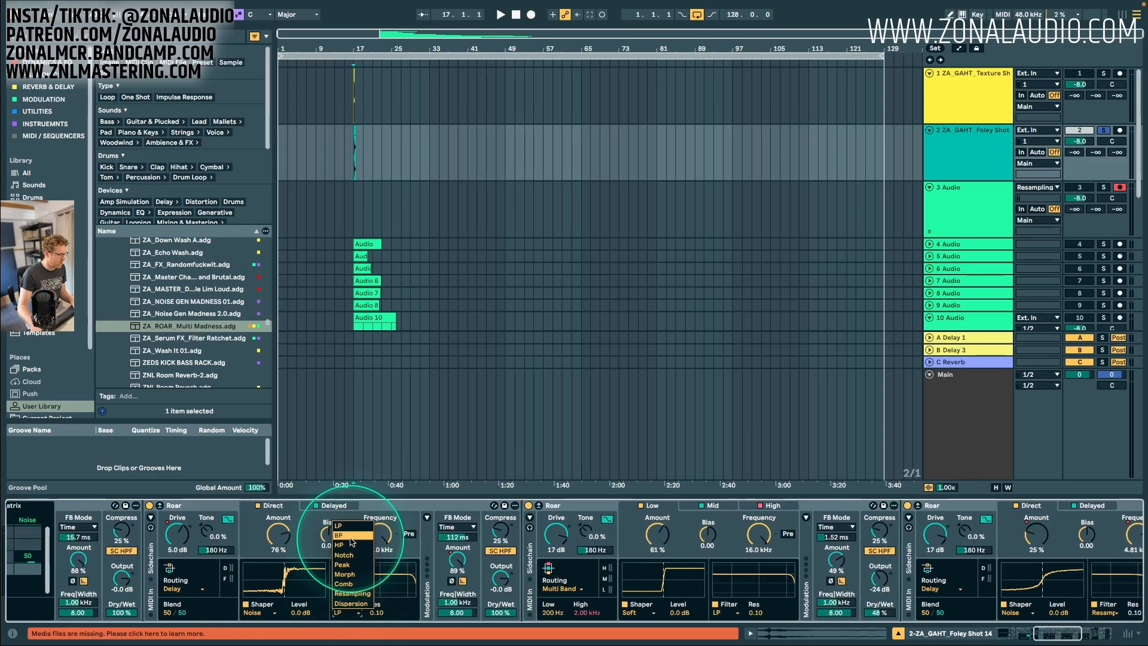
pyautogui.click(349, 545)
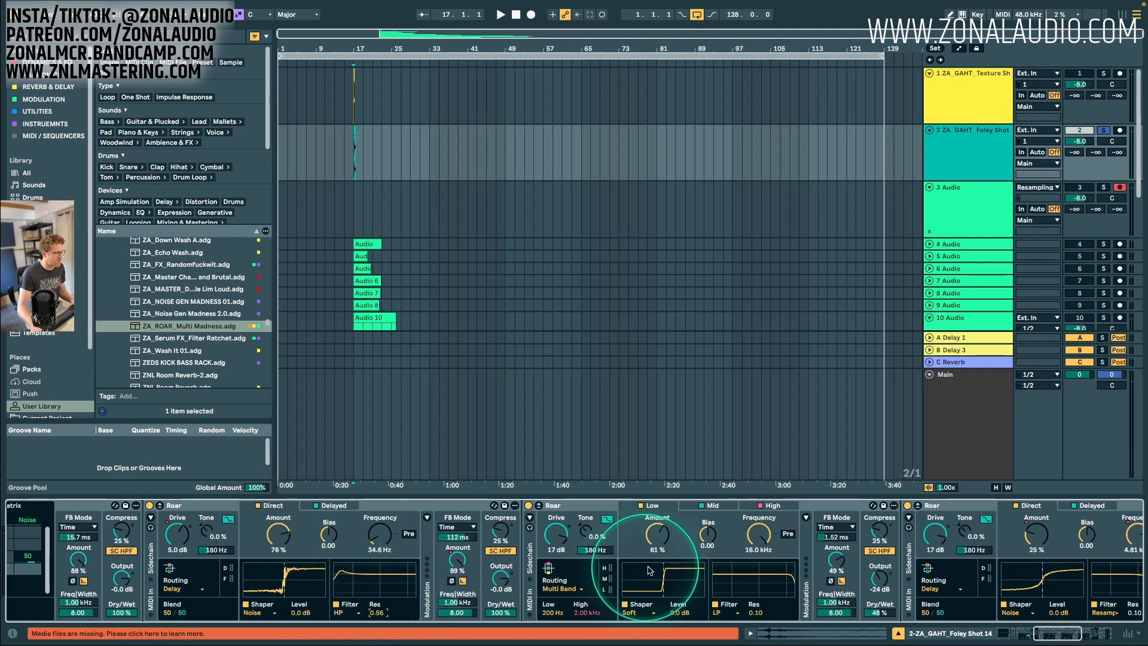
# On the third Roar's Low band, use a BP filter at 56.7 Hz with 0.71 resonance, an 89% shaper amount and another shaper curve.
pyautogui.click(720, 614)
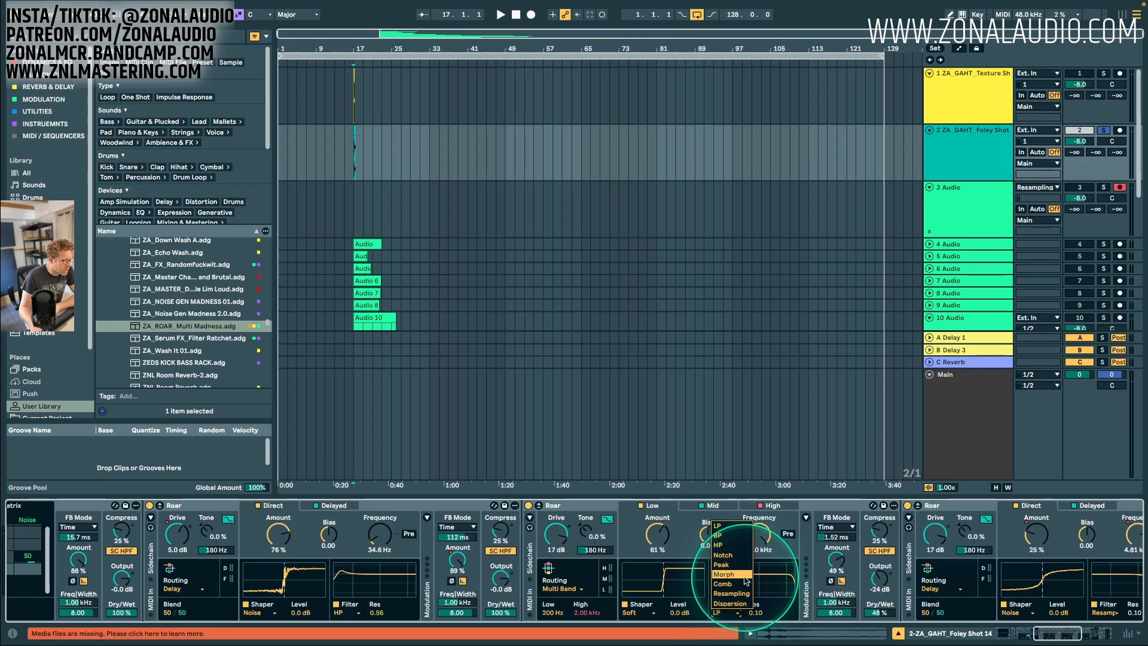
pyautogui.click(745, 541)
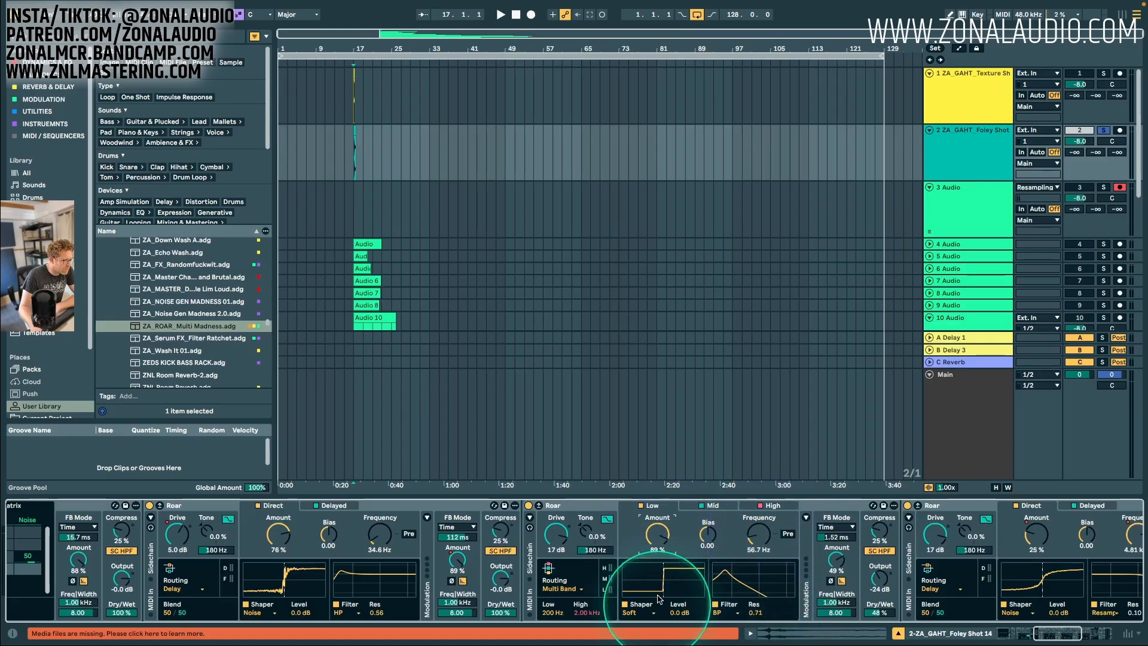
pyautogui.click(637, 613)
pyautogui.click(676, 536)
# On the third Roar's Mid band, set the HP filter to 34.6 Hz with 0.61 resonance and the shaper amount to 80% during playback.
pyautogui.click(711, 505)
pyautogui.moveTo(757, 612); pyautogui.dragTo(770, 608)
pyautogui.press('space')
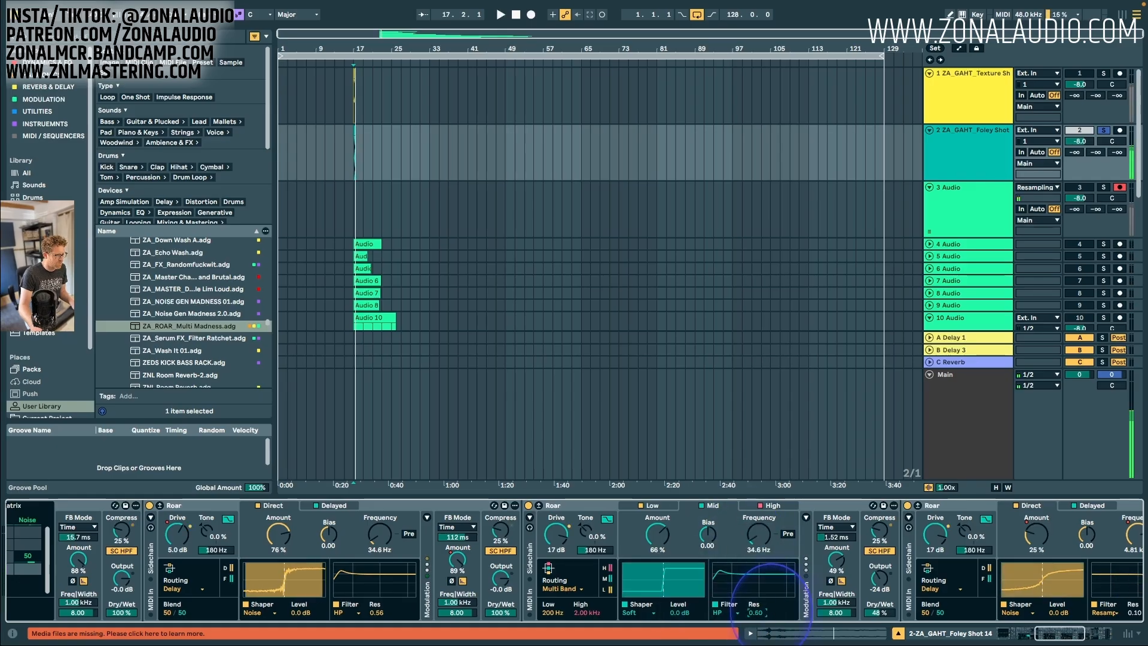
pyautogui.moveTo(771, 604); pyautogui.dragTo(770, 602)
pyautogui.moveTo(659, 550); pyautogui.dragTo(661, 522)
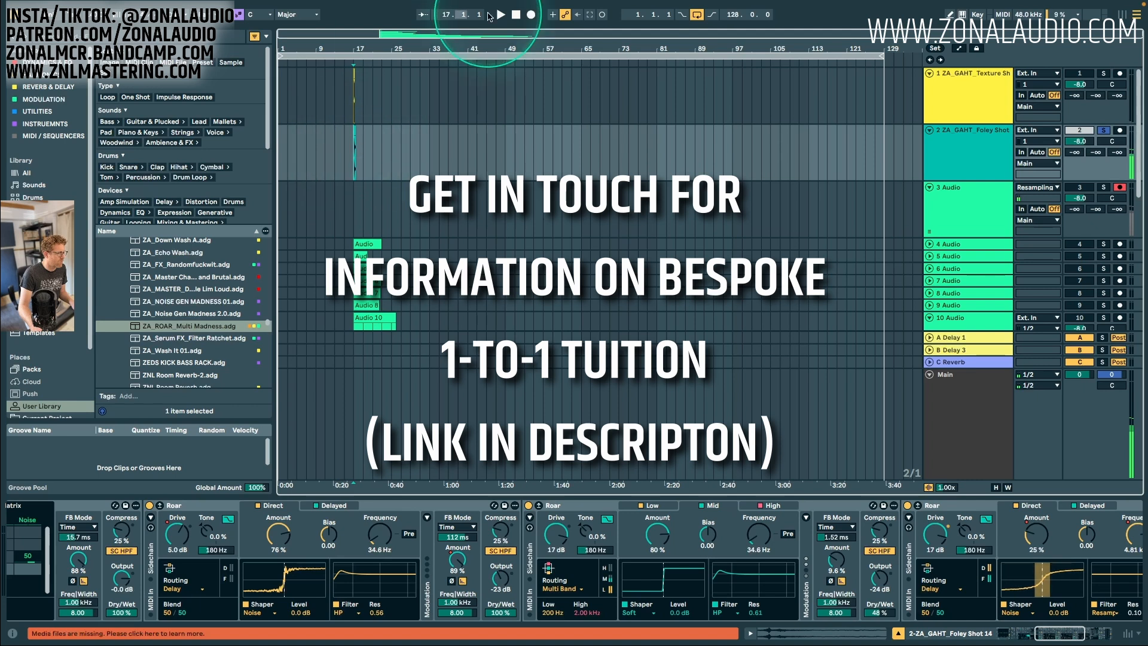
# Record a resampled take of the reworked Foley Shot chain onto track 3 from bar 17.
pyautogui.click(530, 16)
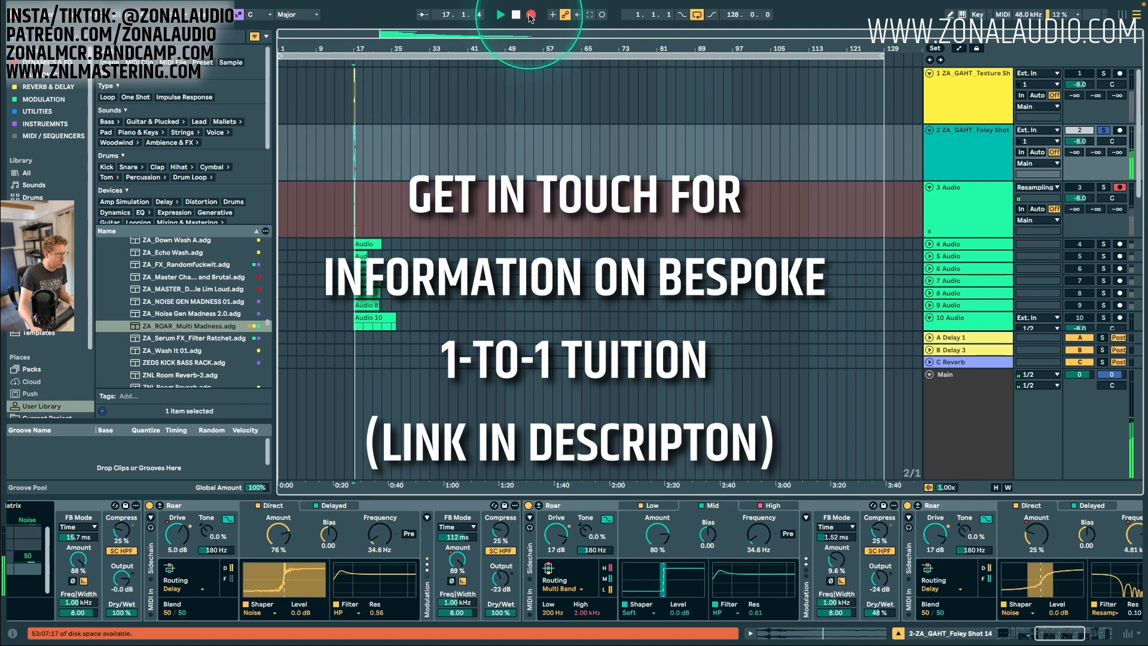
pyautogui.click(897, 634)
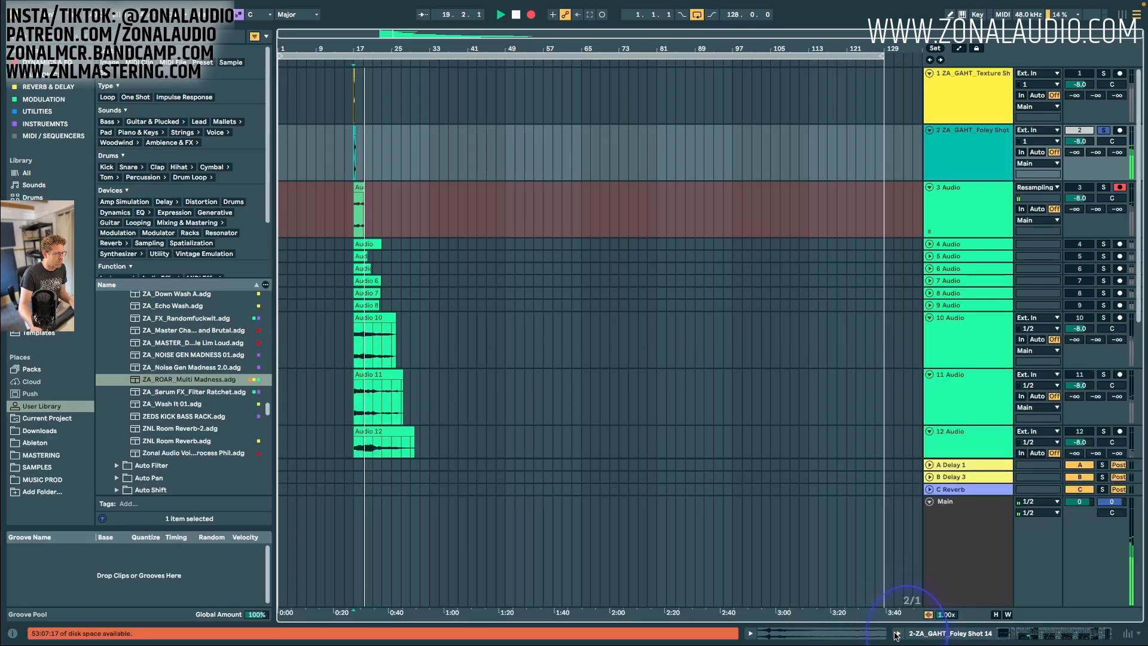
pyautogui.doubleClick(967, 203)
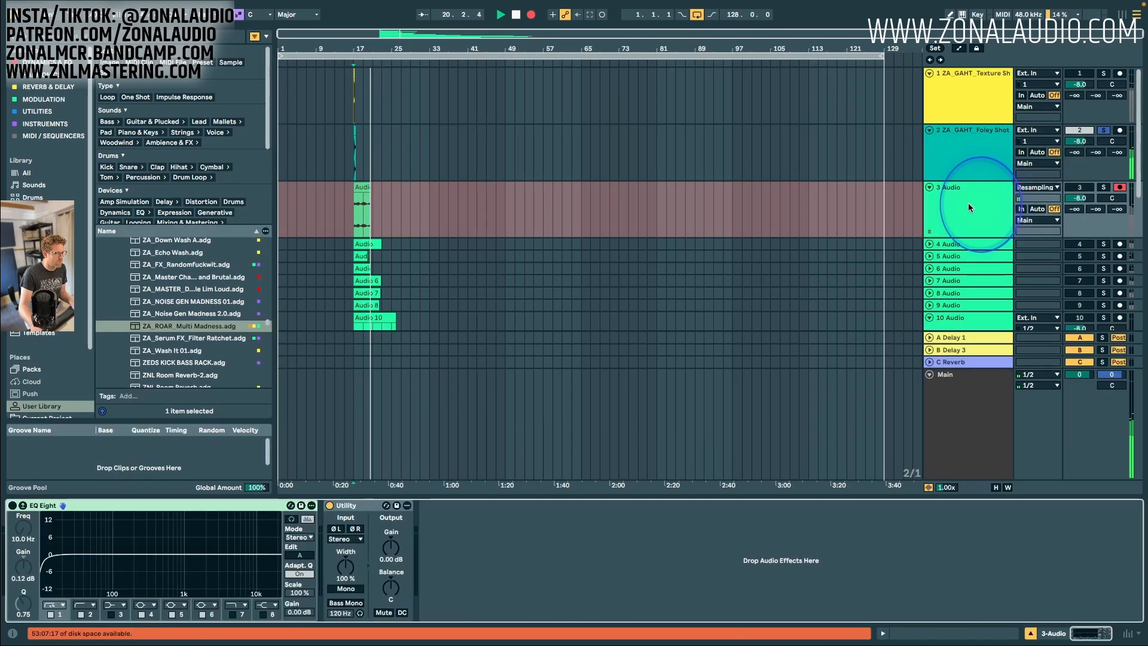
pyautogui.click(967, 128)
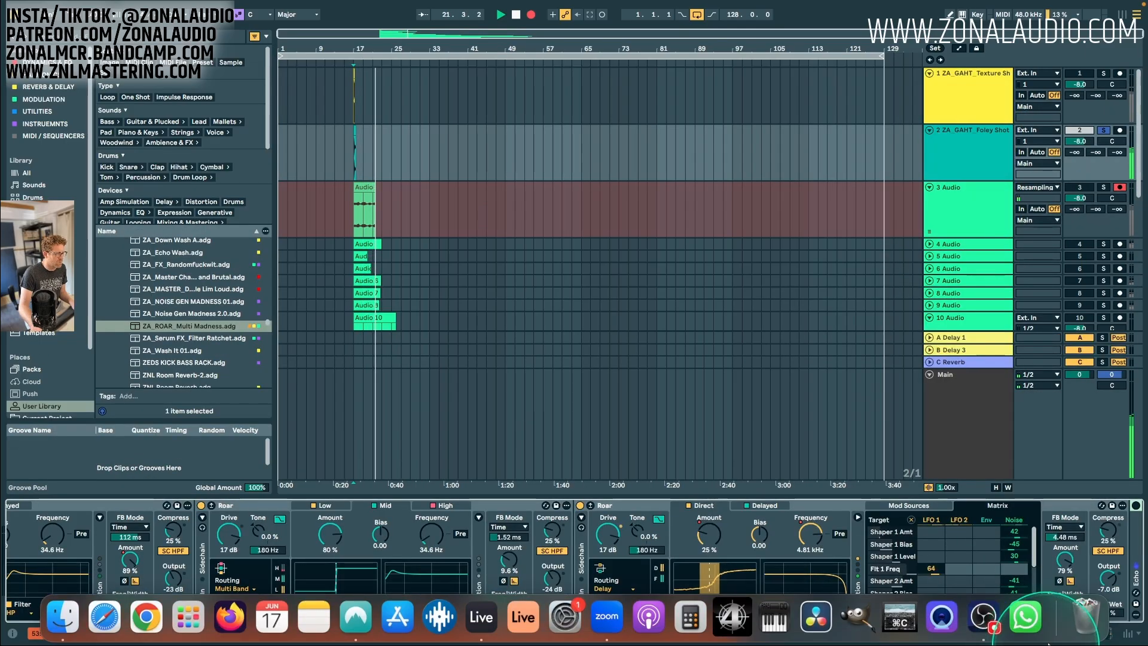
pyautogui.moveTo(1078, 634); pyautogui.dragTo(1101, 635)
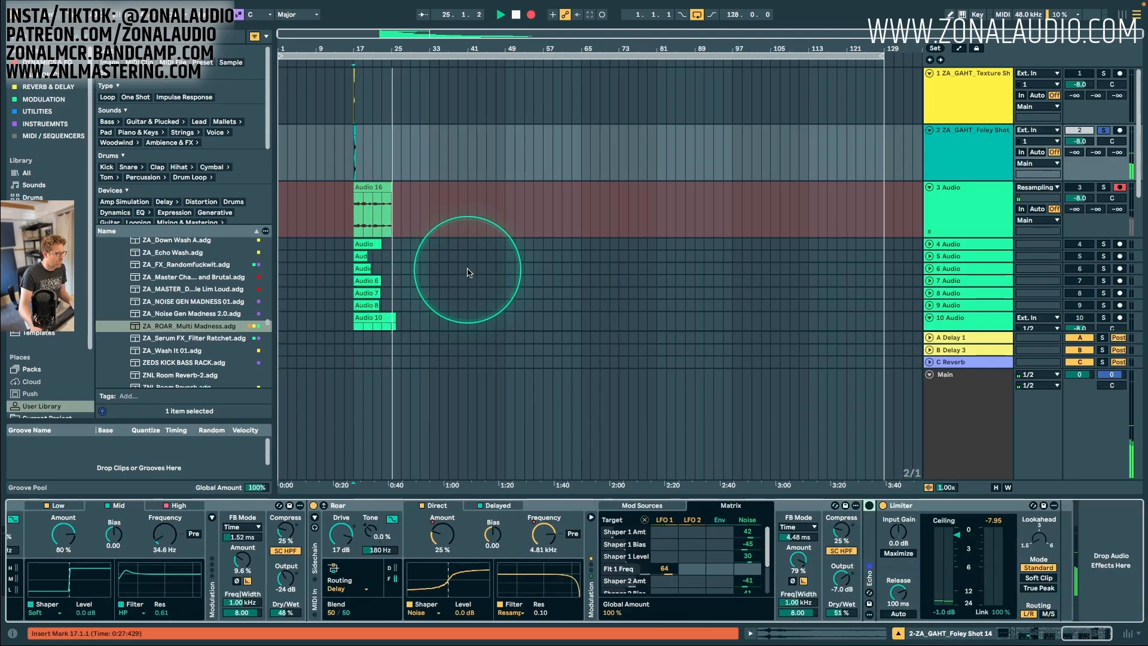
# Move the Audio 16 take onto a new track at the end and fold tracks 10 to 17.
pyautogui.moveTo(370, 187); pyautogui.dragTo(377, 388)
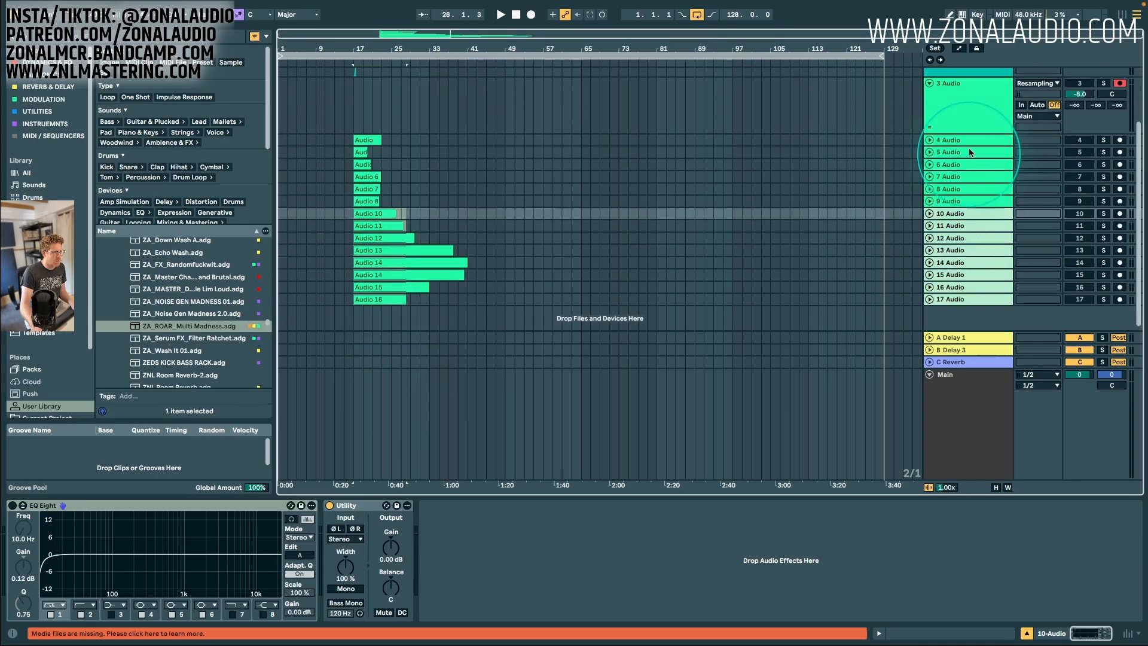
pyautogui.scroll(5, 969, 150)
pyautogui.doubleClick(963, 195)
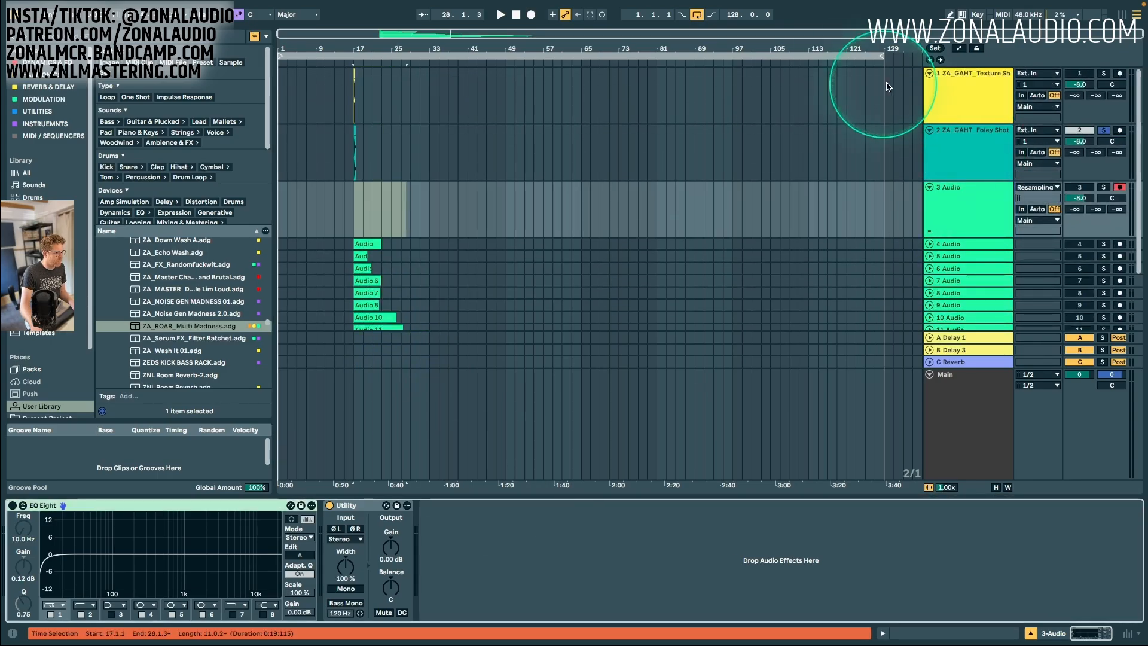
# In the fourth Roar's matrix, clear LFO 1's modulation of Flt 1 Freq and Fb Amt and Noise's modulation of Shaper 2 Amt.
pyautogui.click(969, 150)
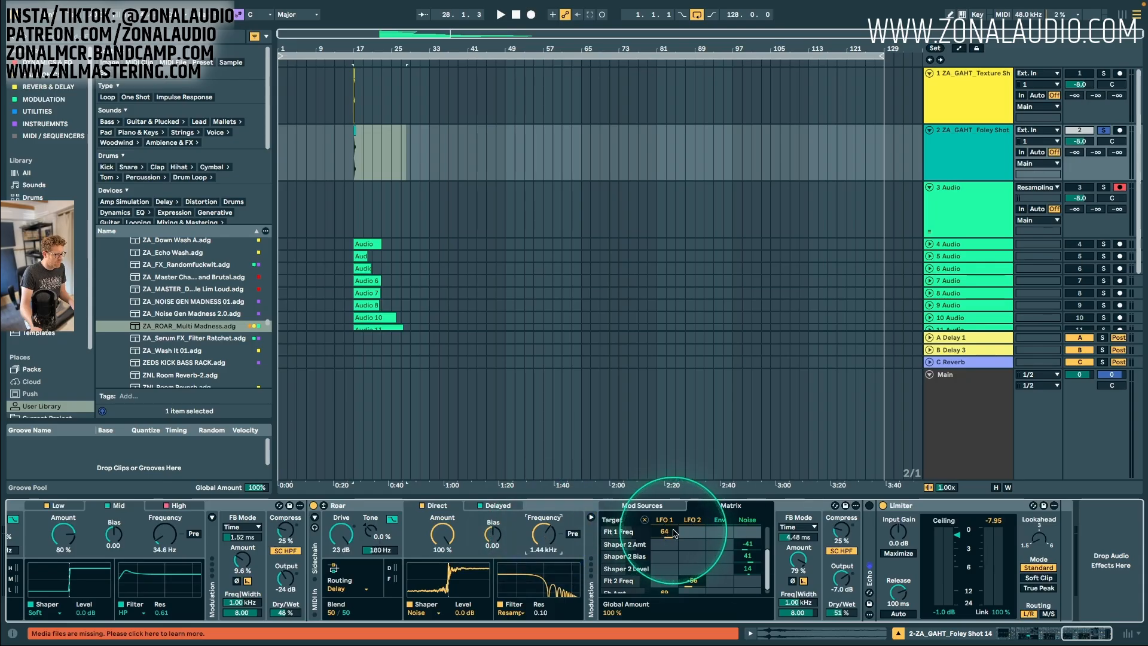
pyautogui.doubleClick(751, 547)
pyautogui.scroll(-1, 724, 565)
pyautogui.doubleClick(664, 588)
# During playback, set the fourth Roar's Direct shaper amount to 97% and its filter to Notch at 537 Hz, and show the Delayed stage.
pyautogui.press('space')
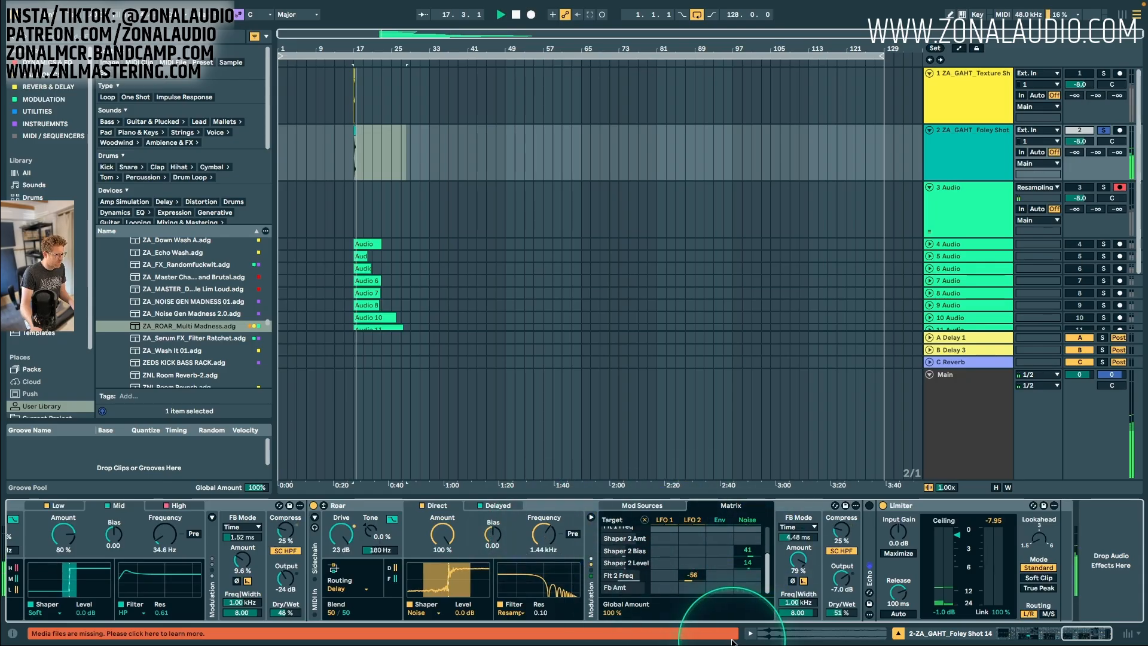
pyautogui.moveTo(443, 535); pyautogui.dragTo(443, 552)
pyautogui.click(453, 508)
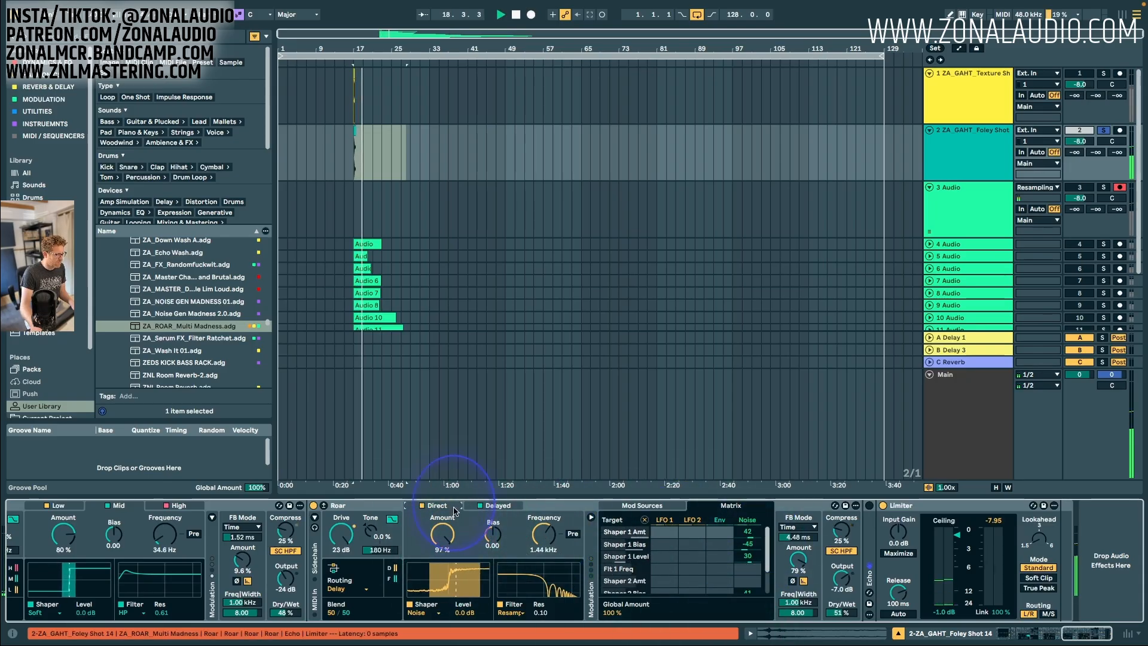
pyautogui.click(512, 612)
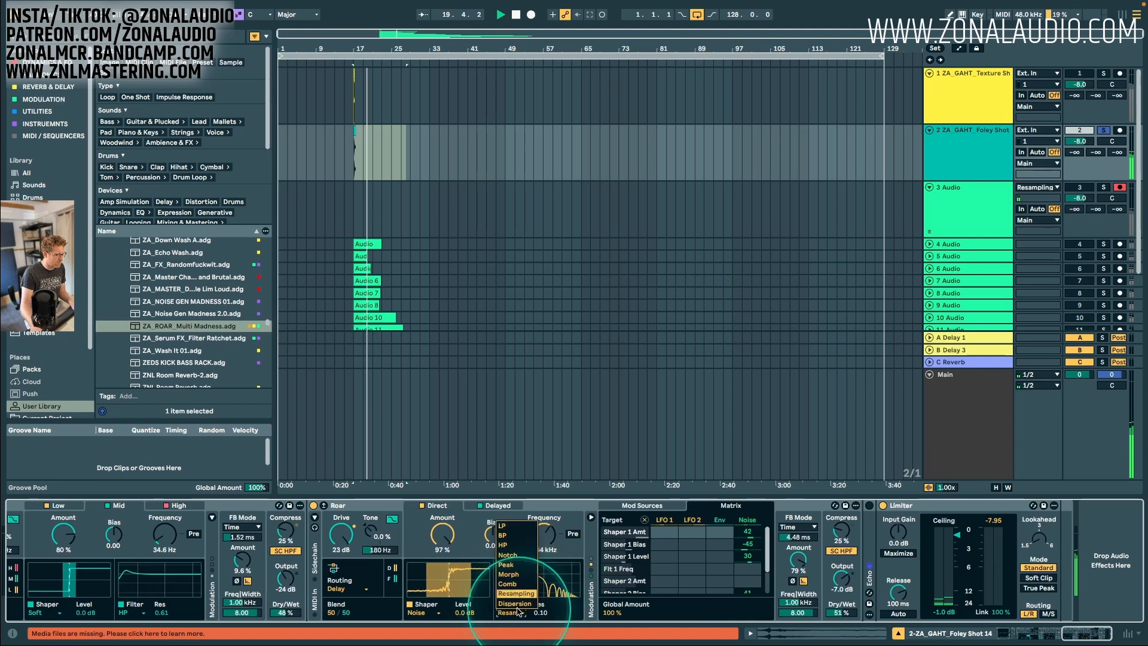
pyautogui.click(507, 554)
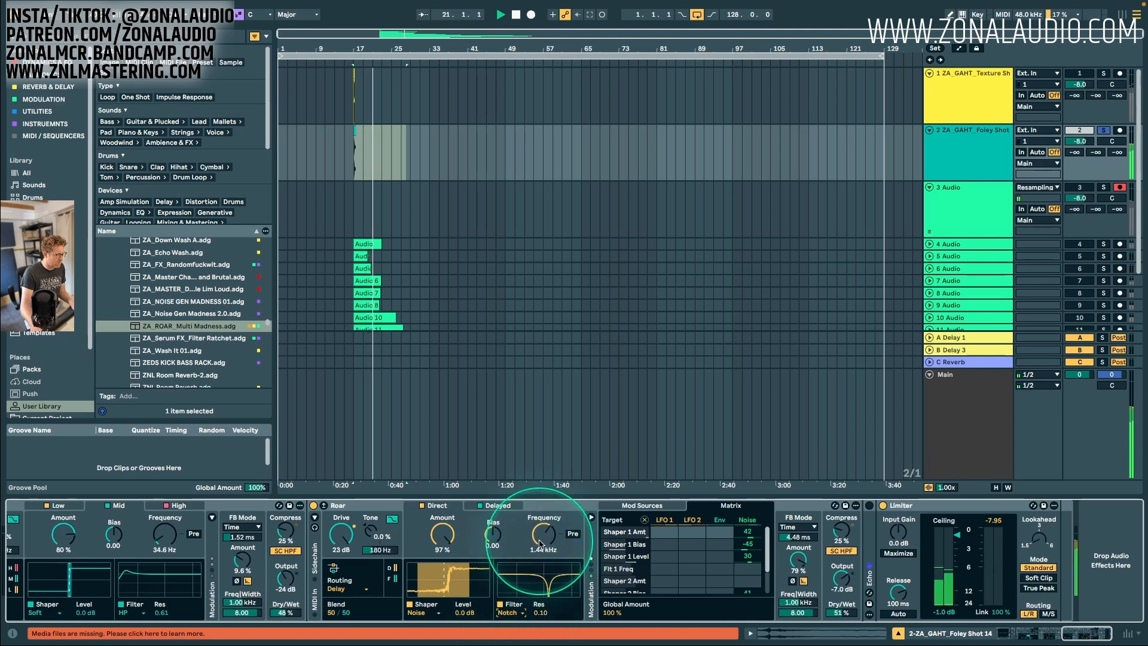
pyautogui.moveTo(540, 544); pyautogui.dragTo(556, 519)
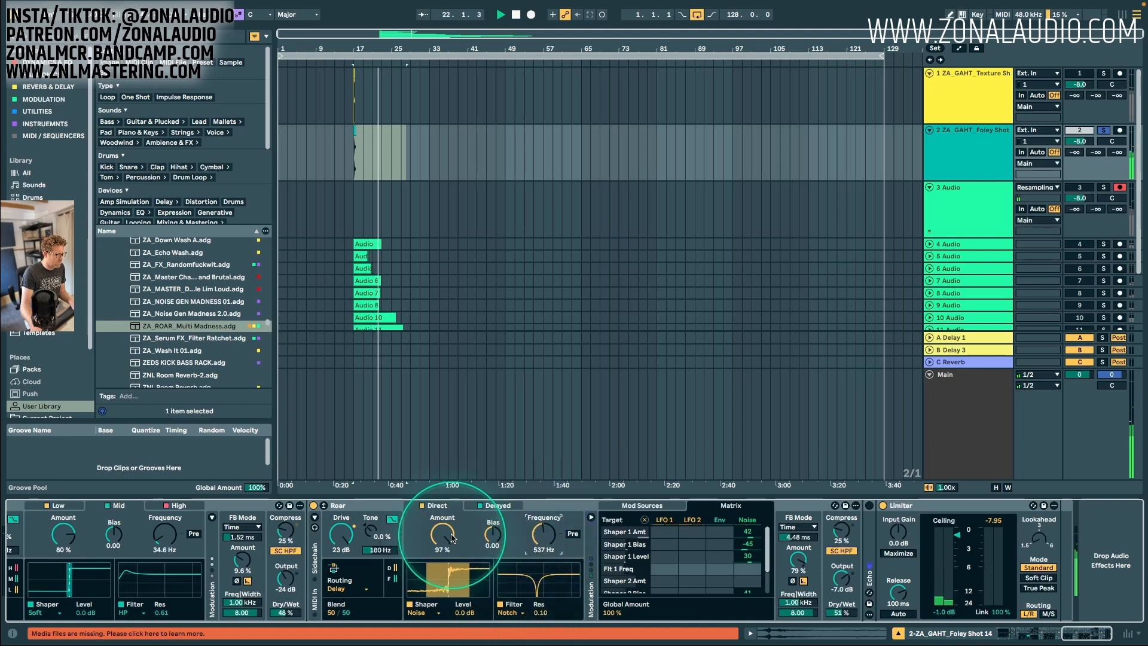
pyautogui.click(502, 505)
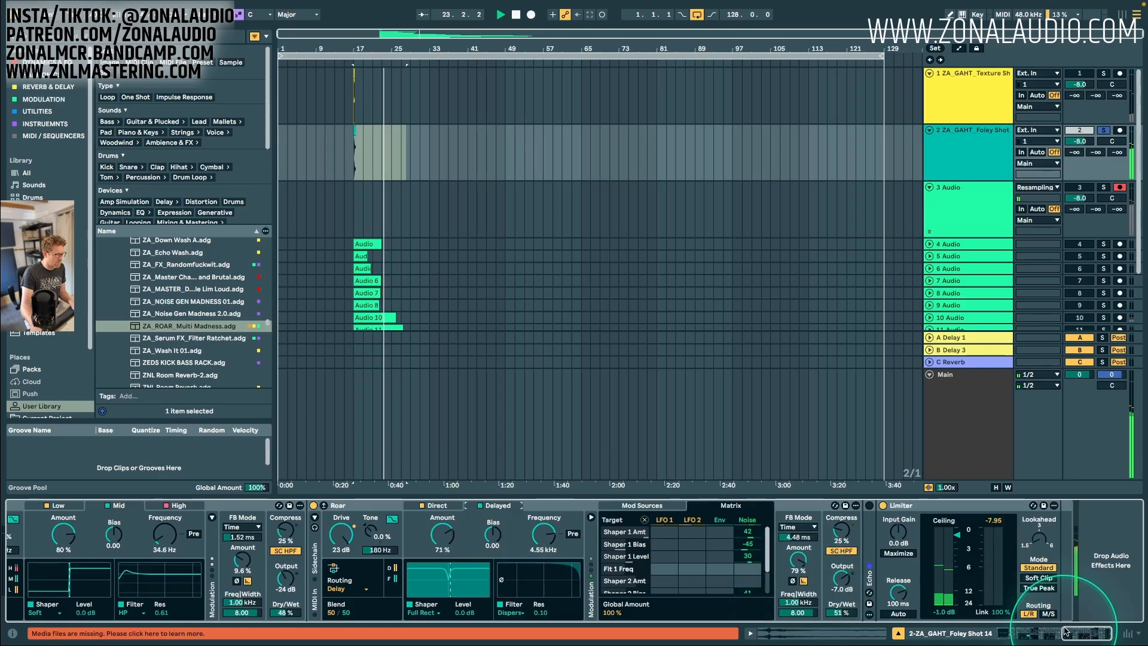
# Record a resampled take of the Foley Shot chain onto track 3 from bar 17 and move it to bar 33.
pyautogui.click(361, 205)
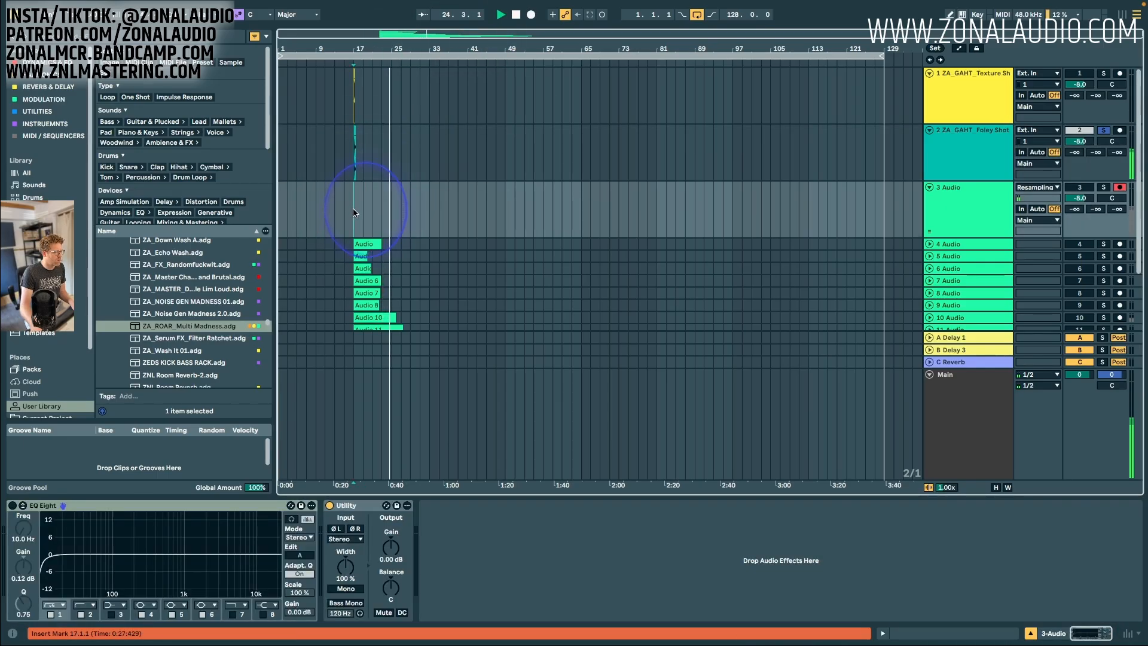
pyautogui.click(948, 154)
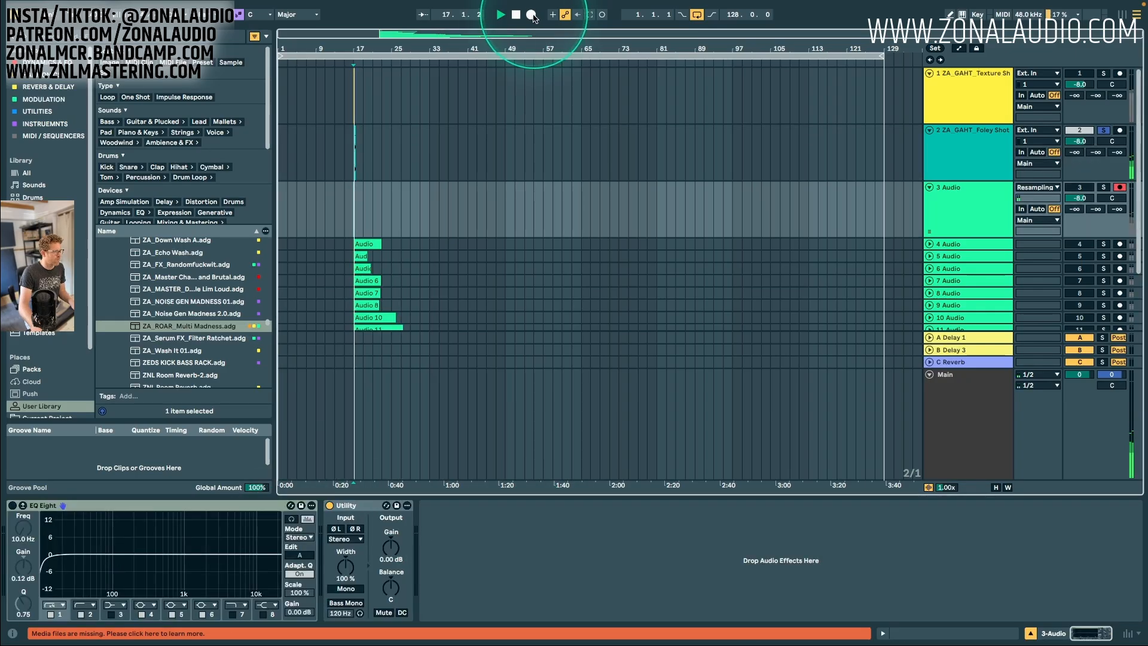
pyautogui.click(531, 15)
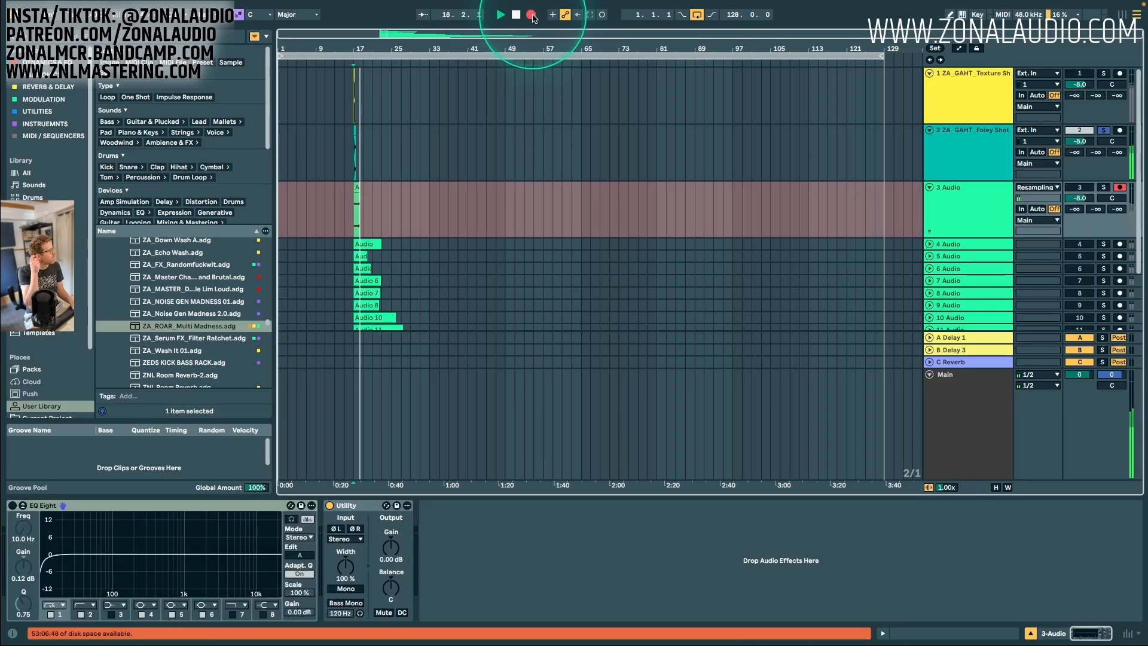
pyautogui.click(945, 215)
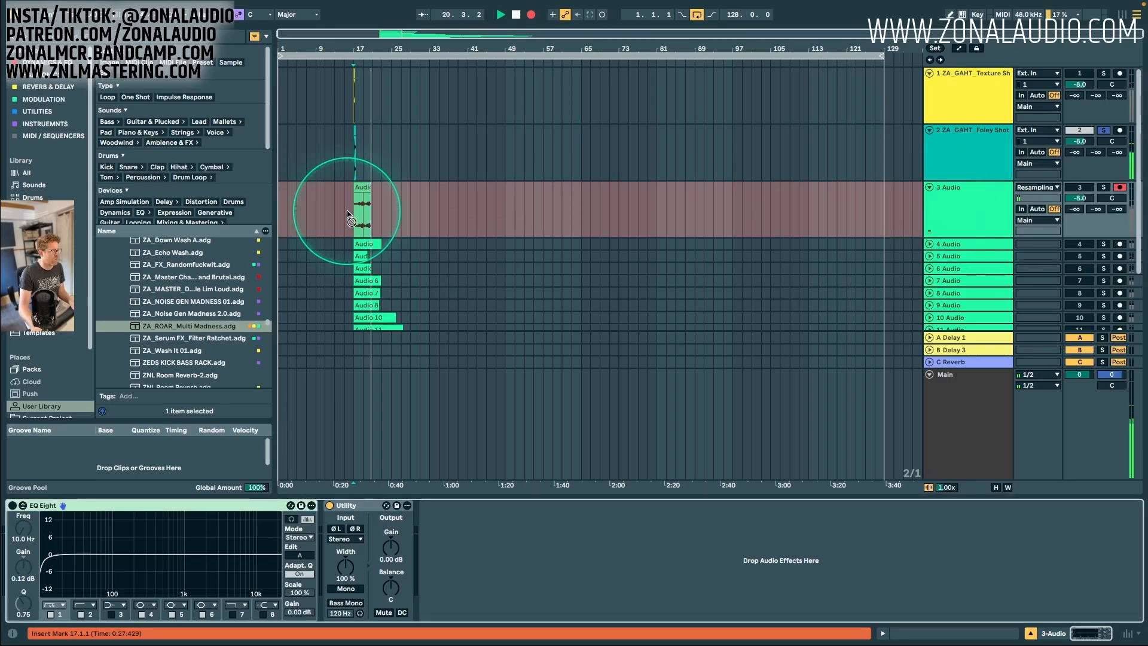
pyautogui.moveTo(353, 46); pyautogui.dragTo(412, 67)
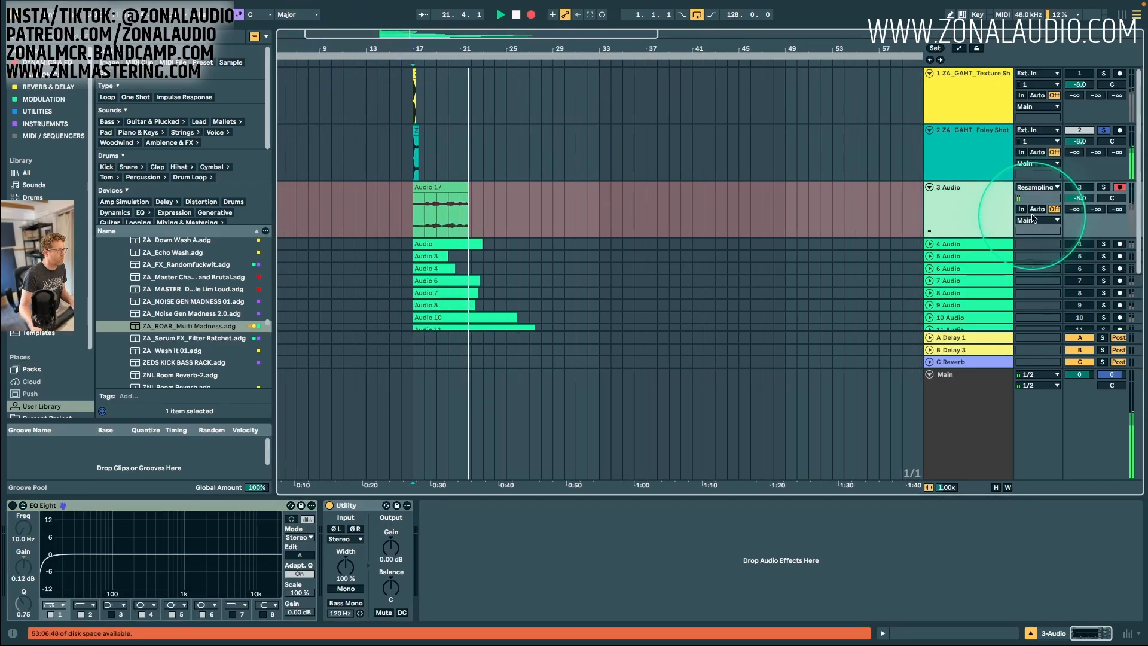
pyautogui.doubleClick(948, 215)
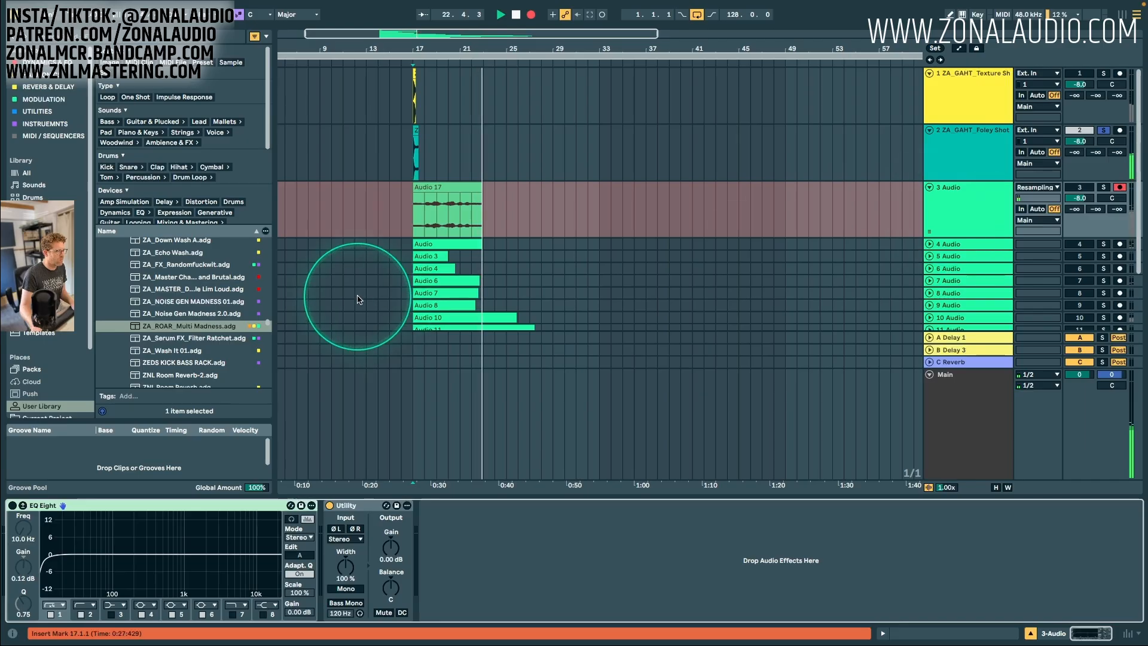
# During playback, set the Direct stage's filter resonance to 0.80 and bias to -0.54 in the Foley Shot chain's Roar with the Noise shaper.
pyautogui.click(971, 147)
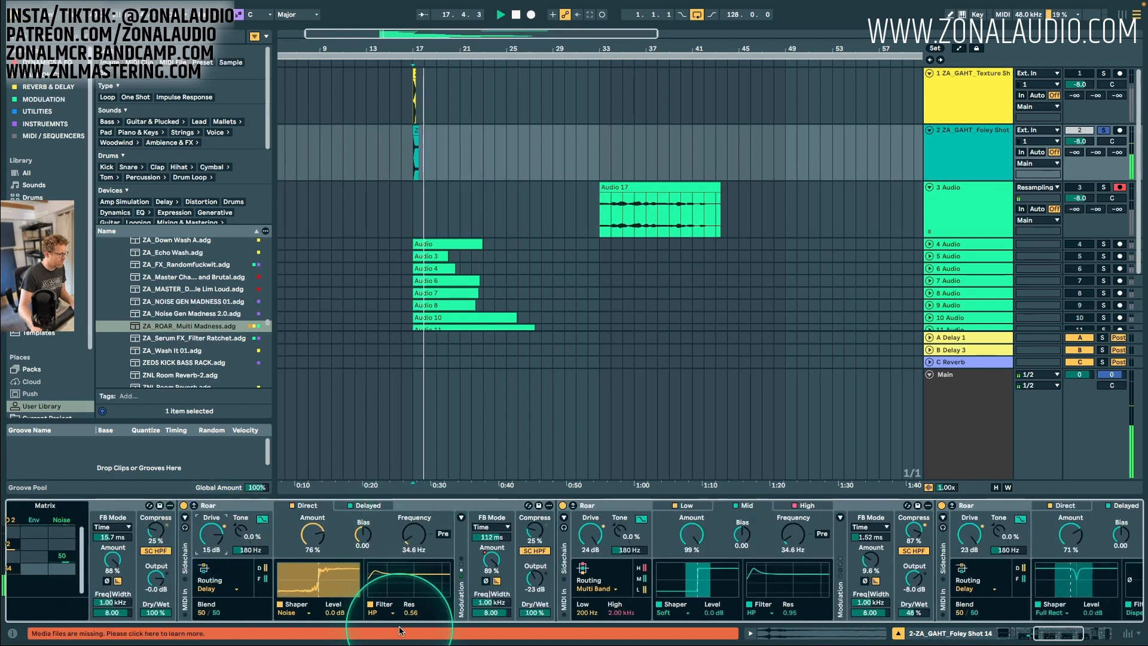
pyautogui.moveTo(410, 612); pyautogui.dragTo(411, 605)
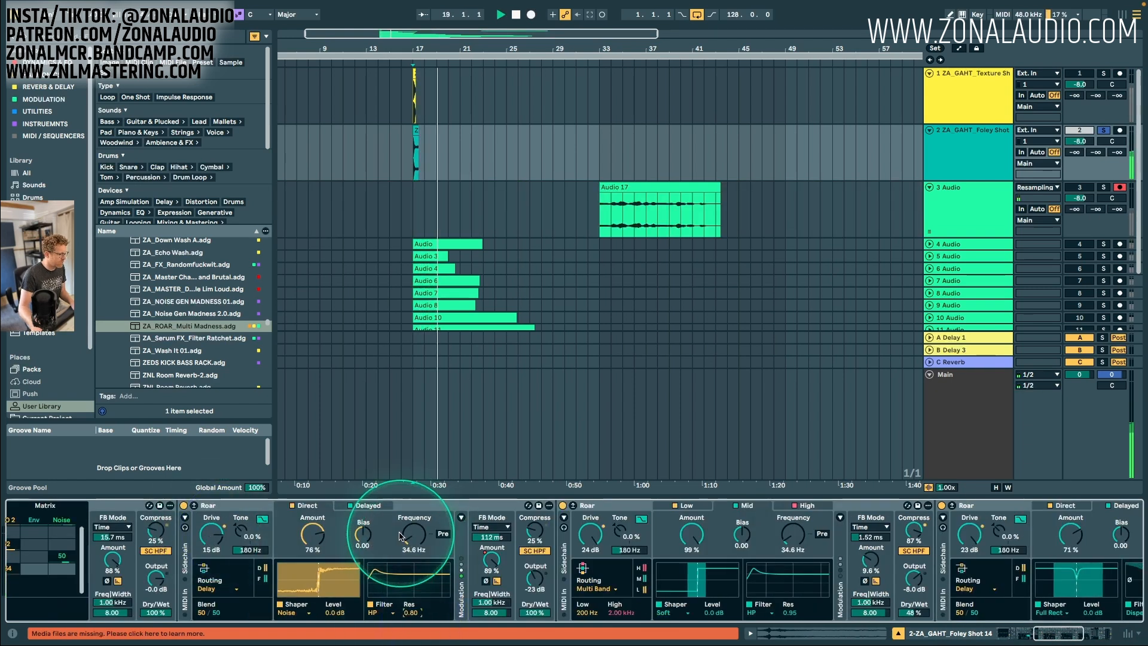
pyautogui.moveTo(382, 527)
pyautogui.mouseDown()
pyautogui.moveTo(361, 550)
pyautogui.moveTo(376, 535)
pyautogui.mouseUp()
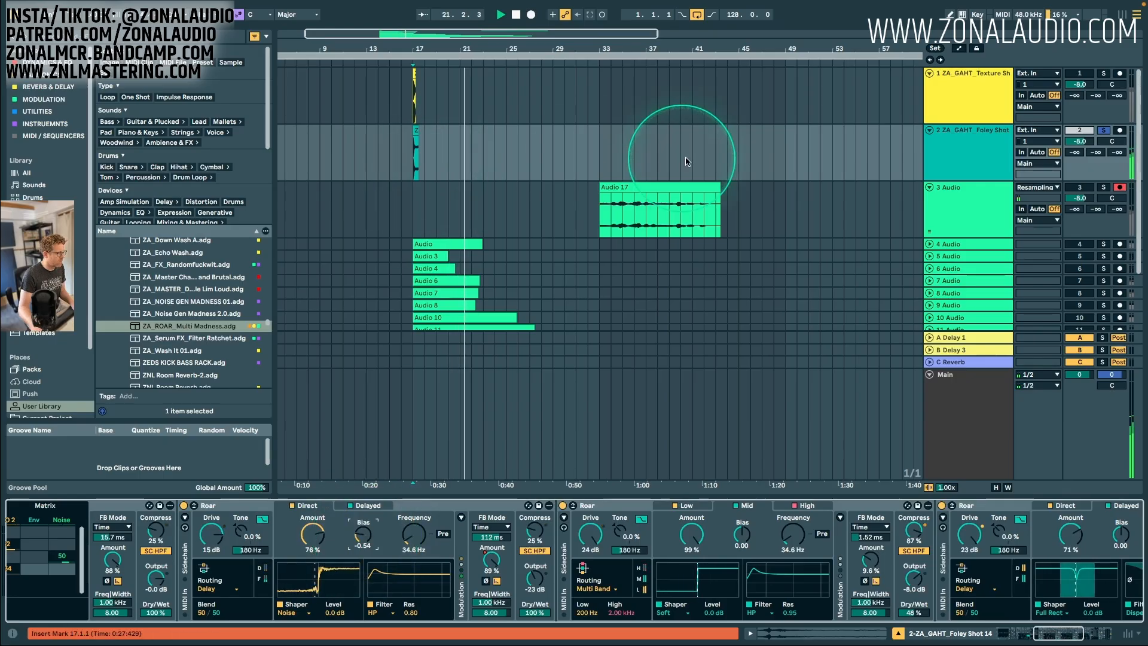
# Record another resampled take onto track 3 from bar 17 and move it ahead of bar 17.
pyautogui.click(421, 210)
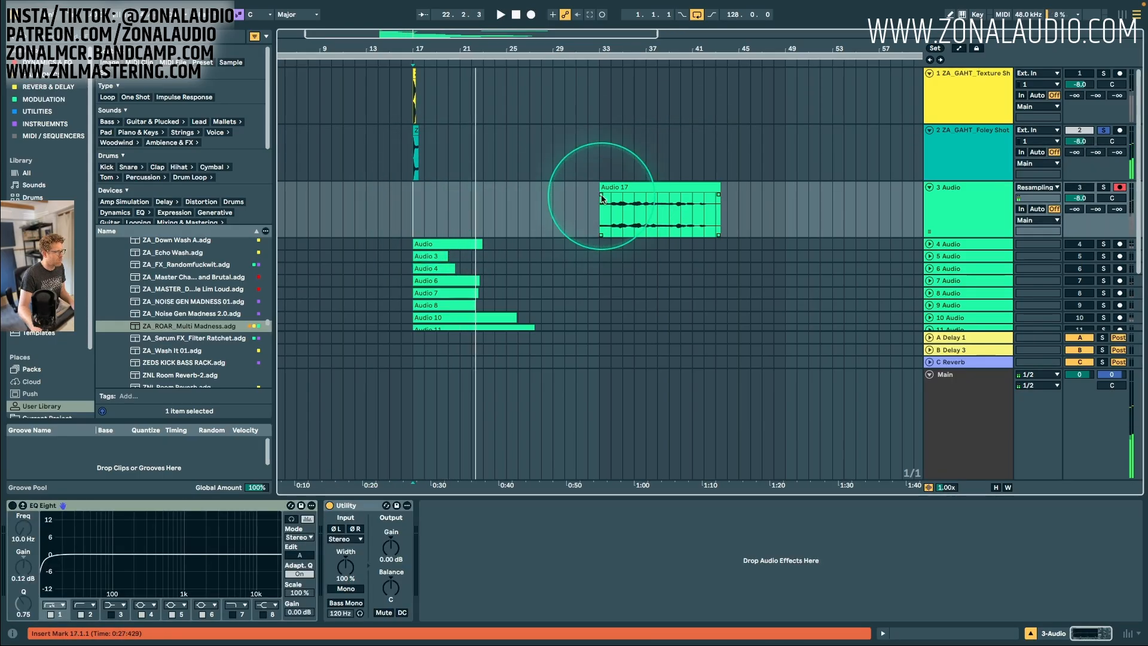
pyautogui.click(531, 14)
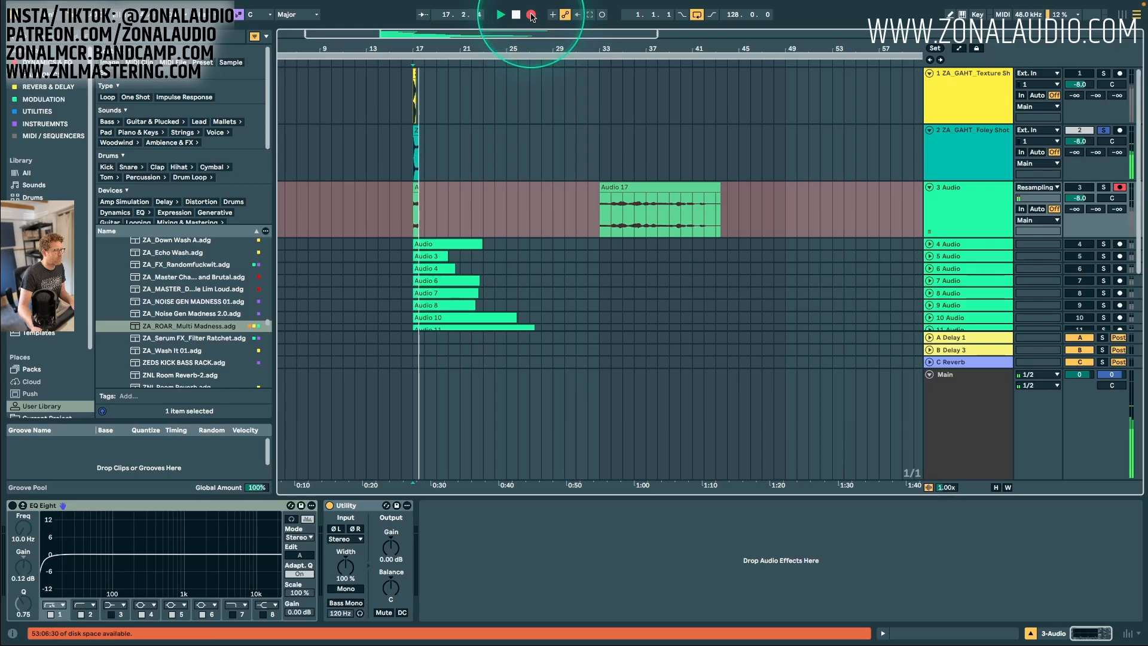
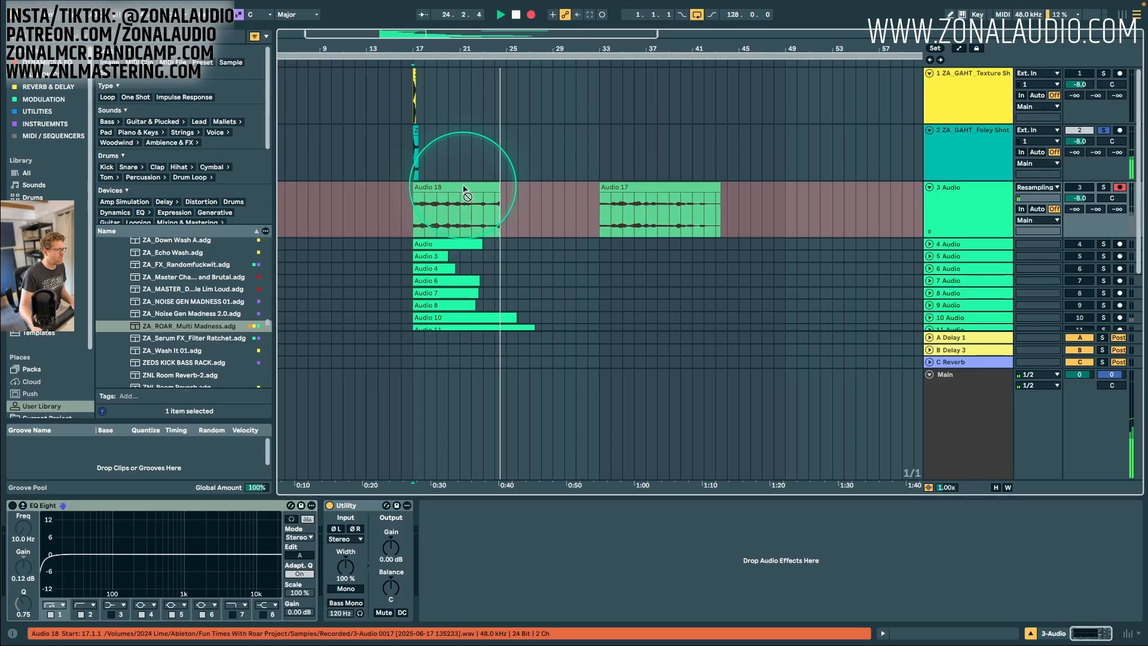
pyautogui.press('space')
pyautogui.moveTo(465, 190); pyautogui.dragTo(337, 190)
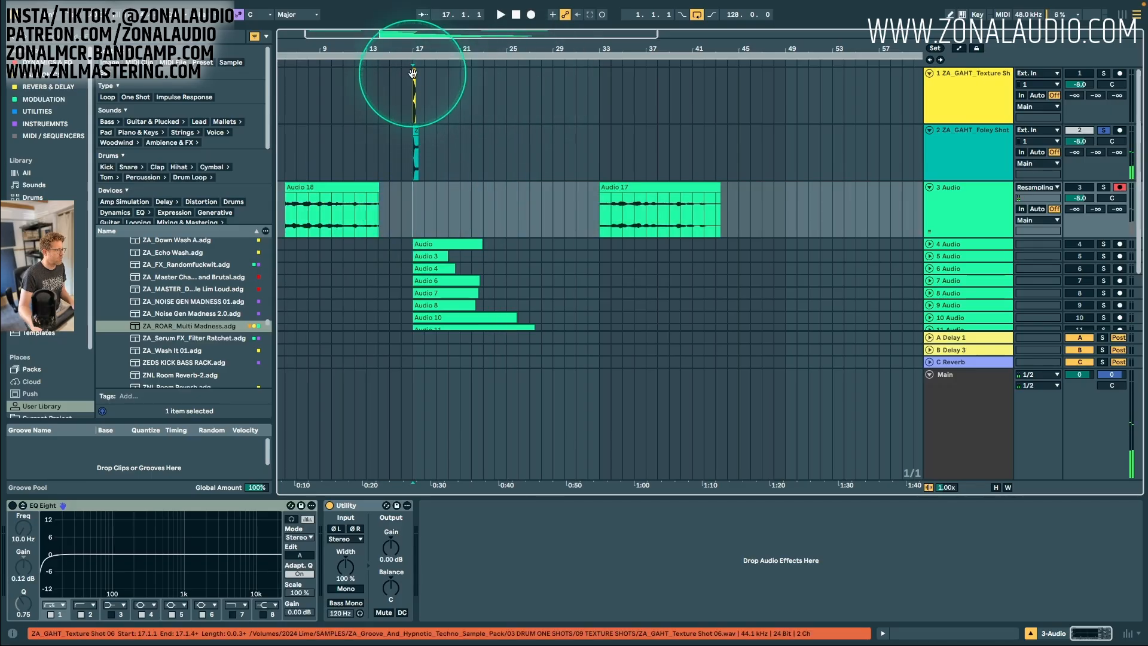
# Move the Texture Shot clip onto track 2 at bar 17 and record a resampled take of it on track 3.
pyautogui.moveTo(414, 73); pyautogui.dragTo(417, 132)
pyautogui.click(417, 132)
pyautogui.click(425, 114)
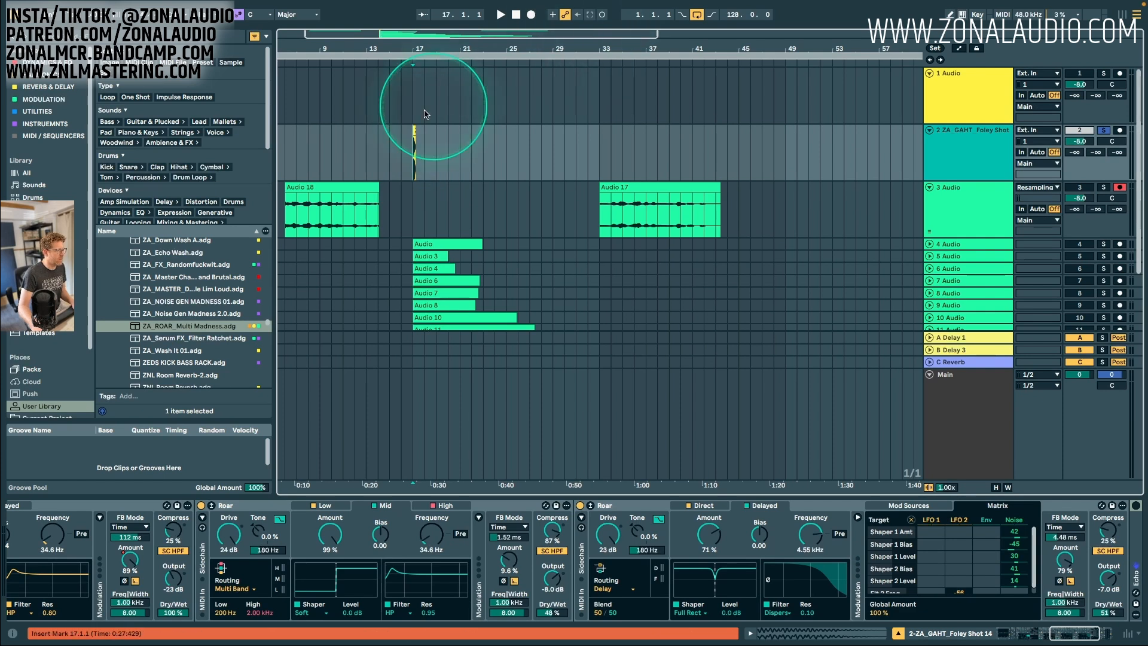
pyautogui.click(531, 14)
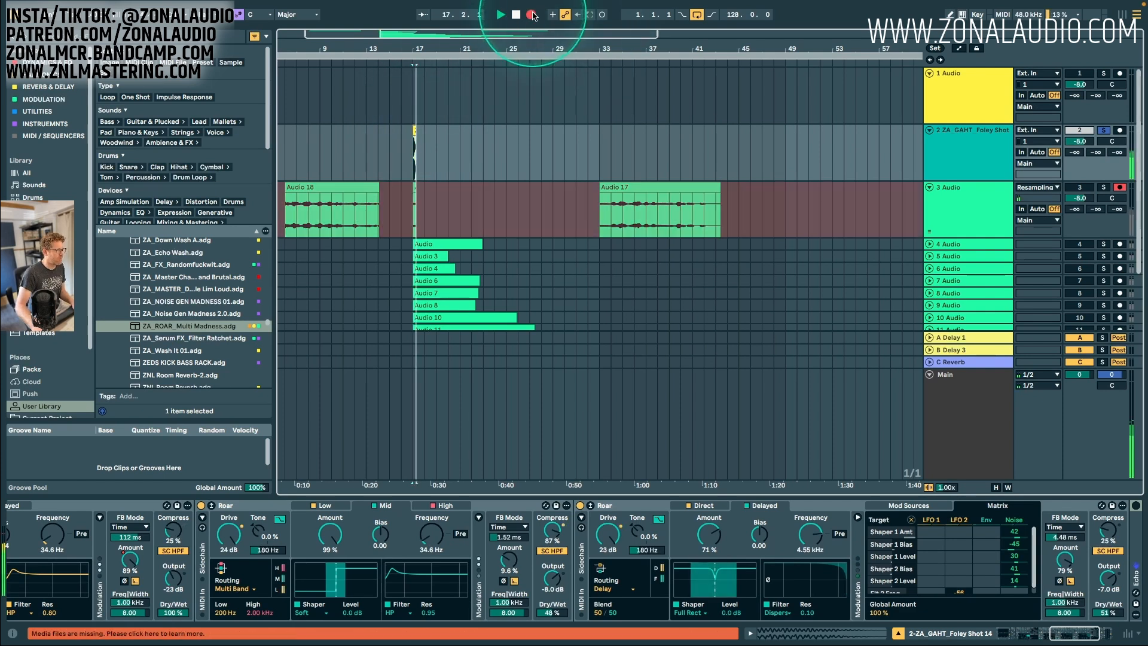
pyautogui.click(260, 206)
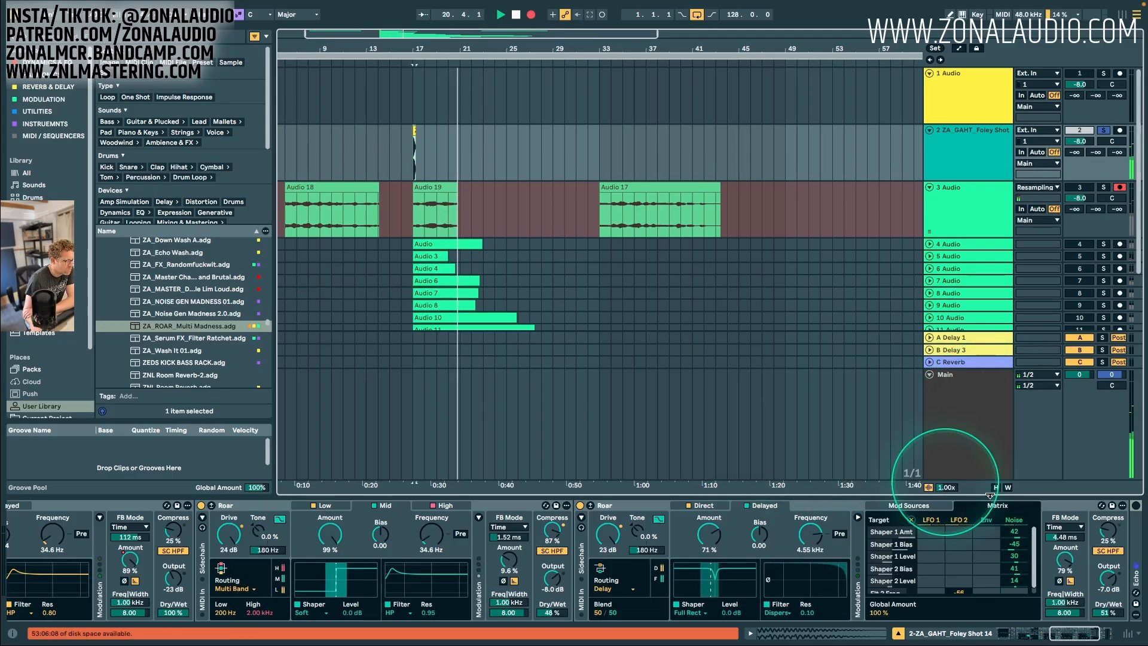
pyautogui.click(1079, 635)
pyautogui.moveTo(1080, 635); pyautogui.dragTo(1054, 637)
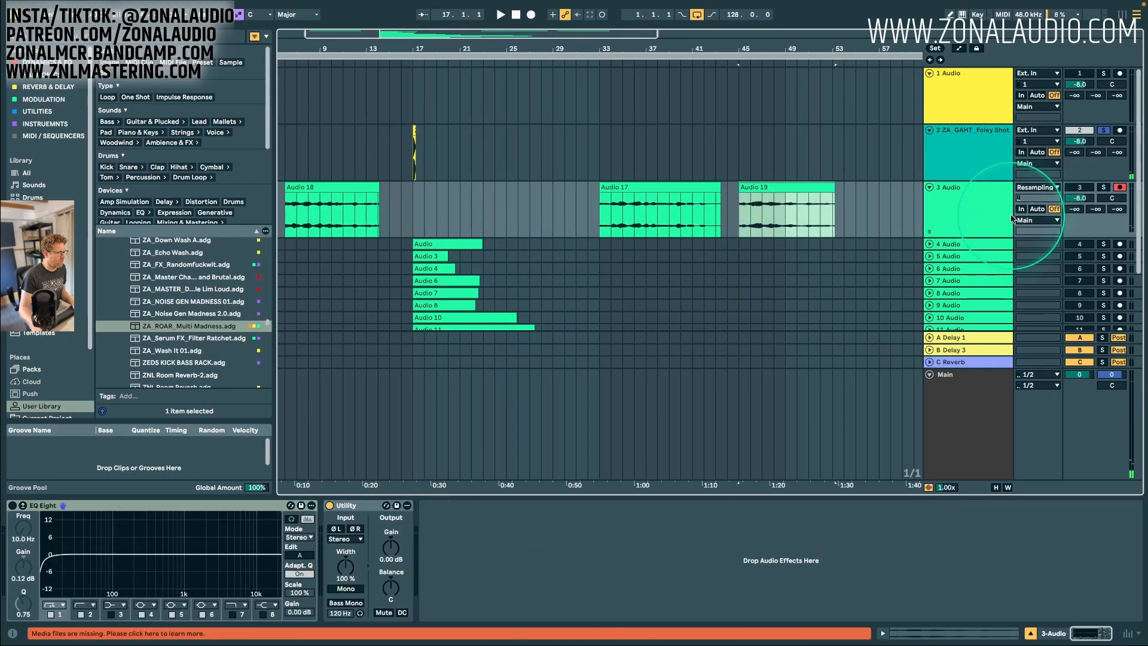
# Record further resampled variations on track 3 from bar 17 and place the Audio 21 take on track 7 at bar 33.
pyautogui.click(974, 153)
pyautogui.press('Down')
pyautogui.click(963, 148)
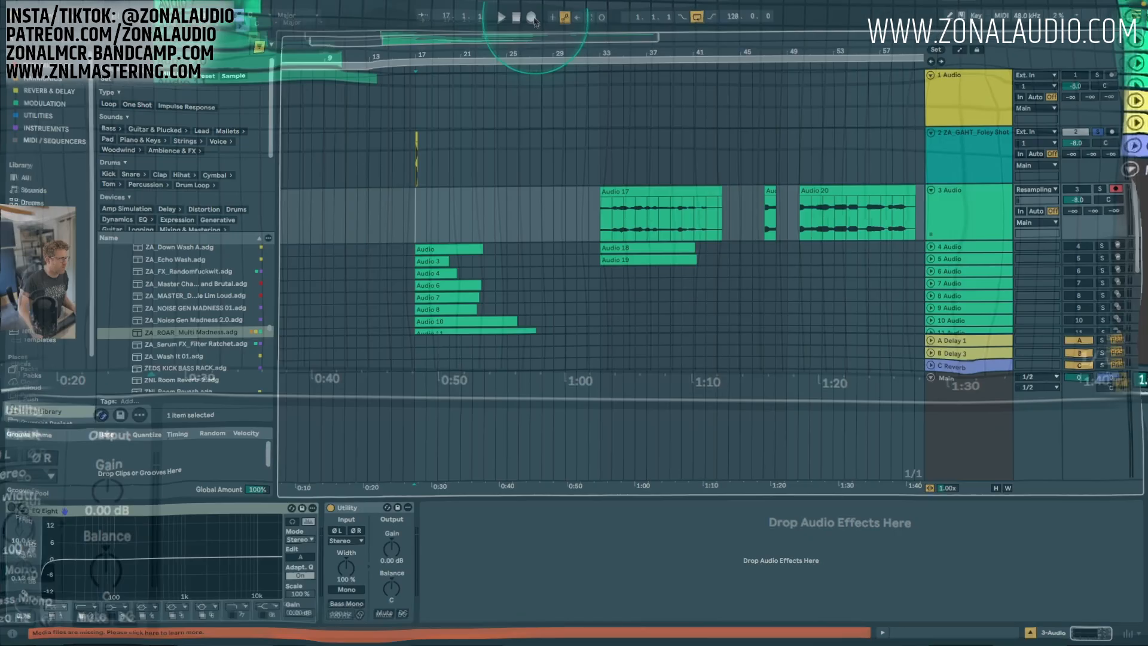
pyautogui.click(532, 15)
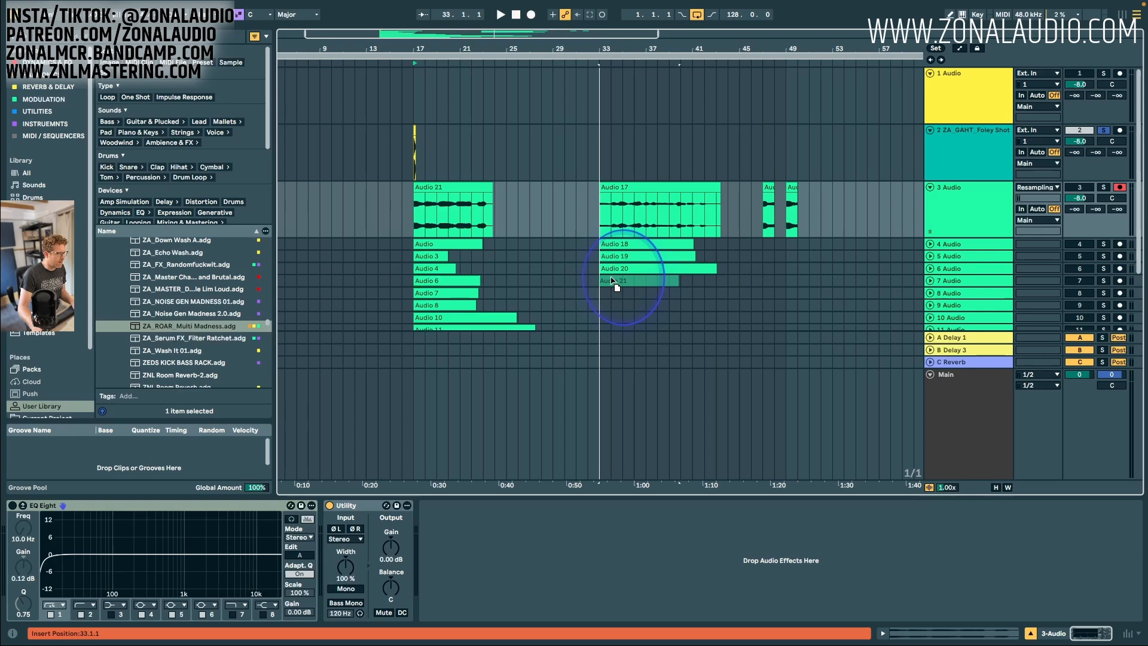
pyautogui.moveTo(615, 280); pyautogui.dragTo(615, 281)
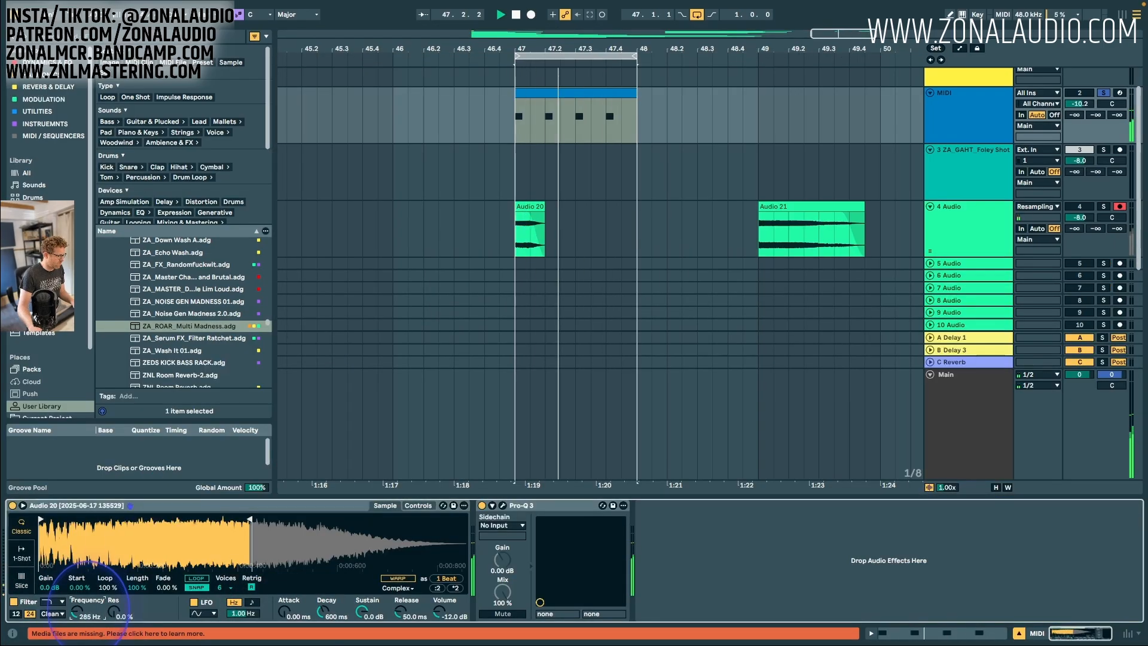
# Set the Audio 20 sampler's filter frequency to 188 Hz and its release to 1.99 s on the MIDI track.
pyautogui.moveTo(89, 602); pyautogui.dragTo(89, 607)
pyautogui.moveTo(400, 610); pyautogui.dragTo(409, 607)
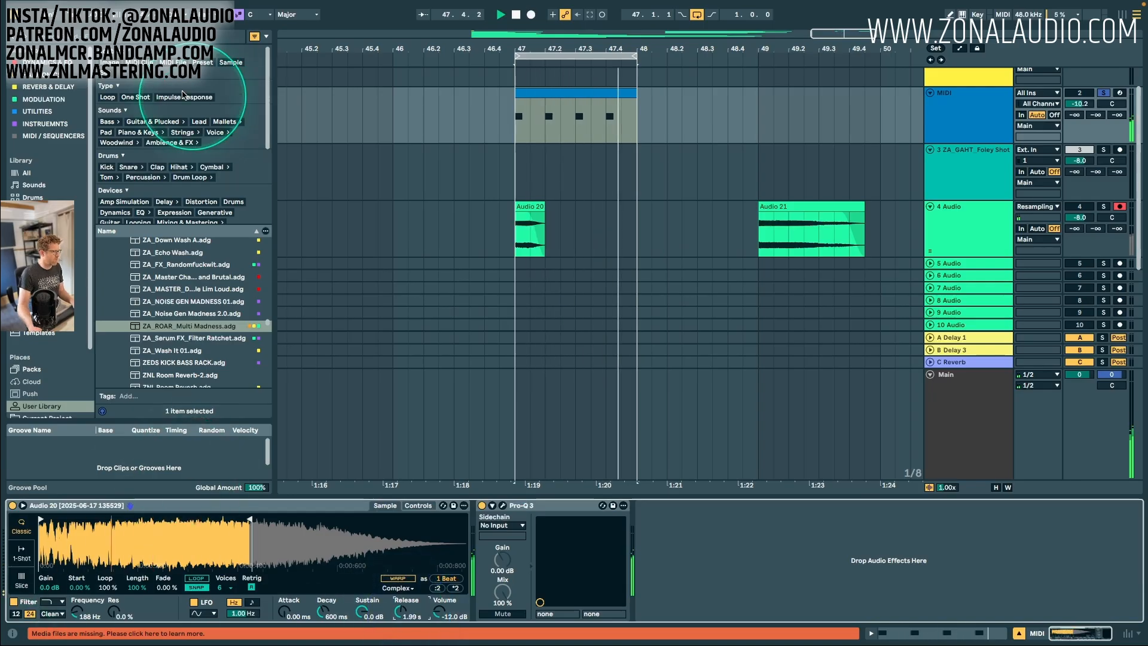
# Add a Roar after Pro-Q 3 on the MIDI track, with Single routing and a drive of -7.6 dB.
pyautogui.click(55, 77)
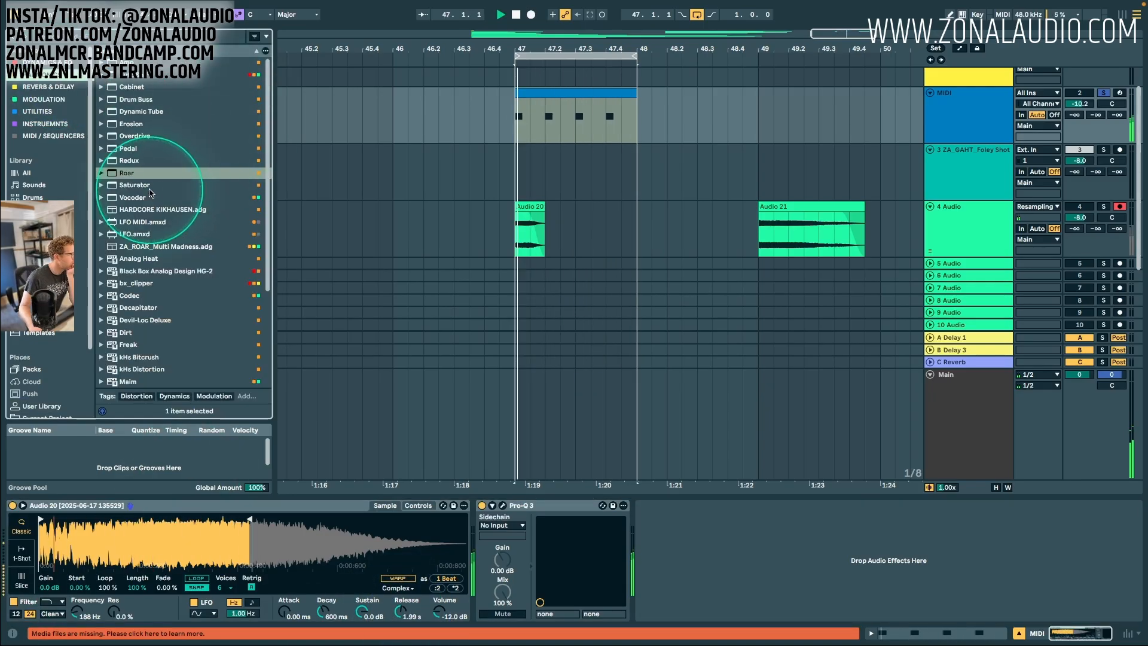
pyautogui.click(137, 174)
pyautogui.doubleClick(136, 174)
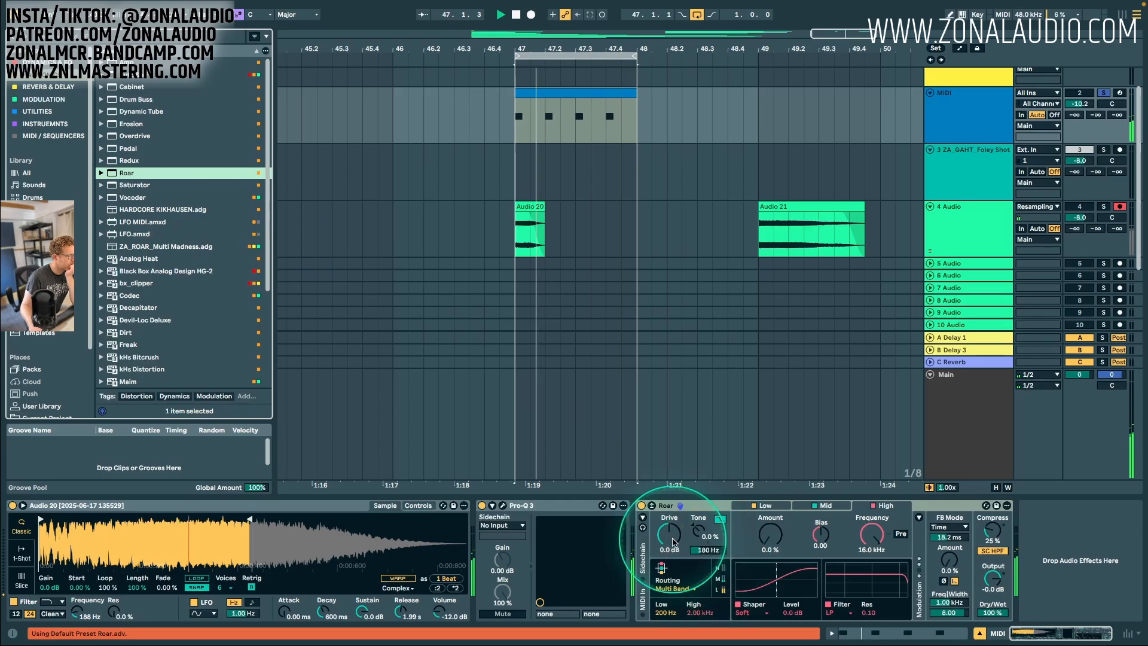
pyautogui.click(673, 588)
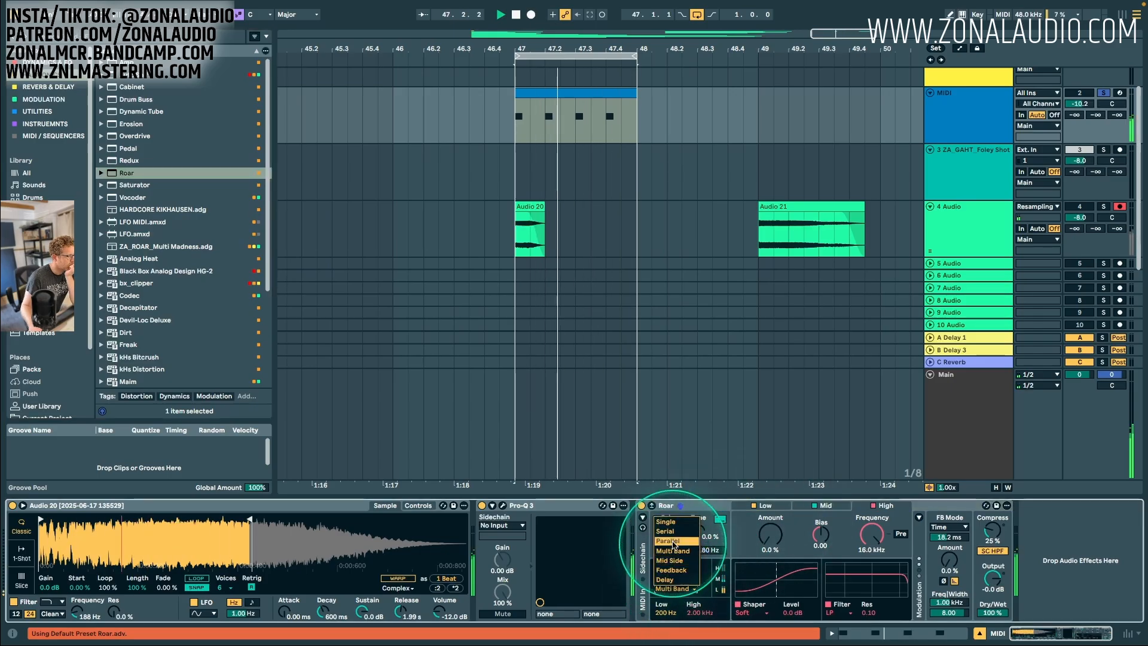
pyautogui.click(666, 521)
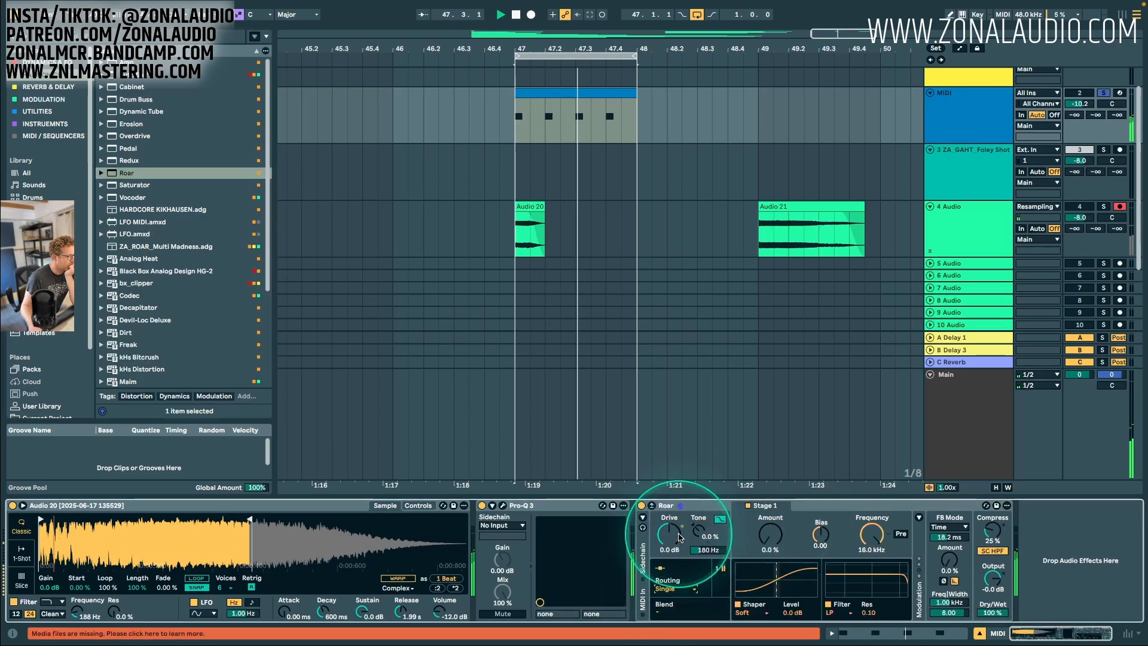
pyautogui.moveTo(678, 519); pyautogui.dragTo(769, 538)
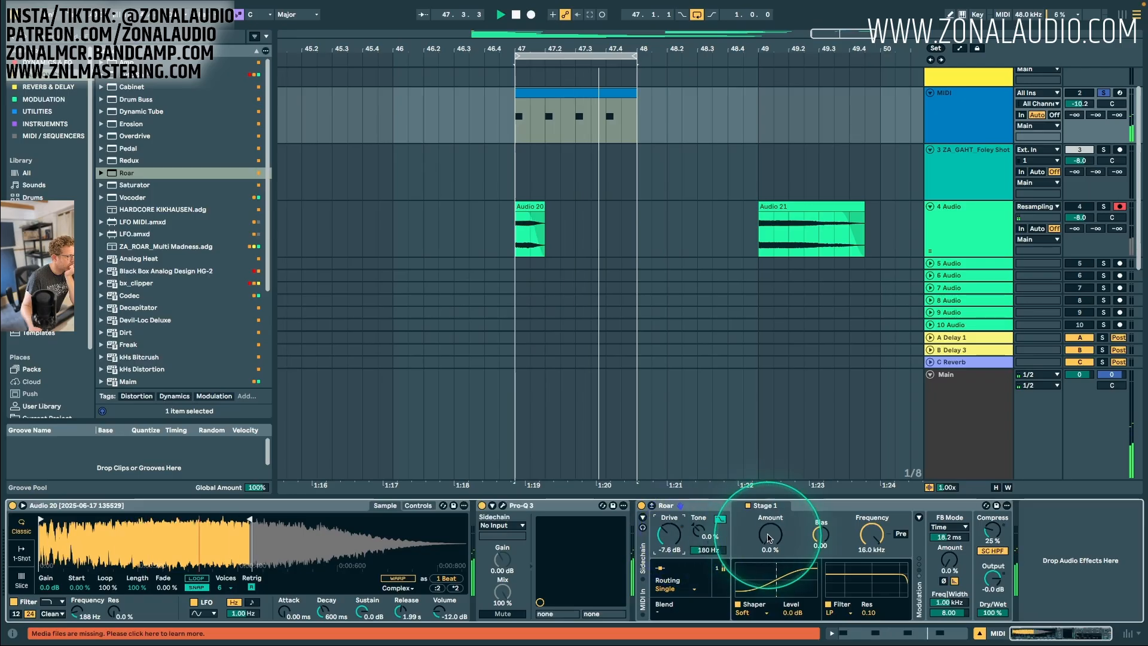
# Try the Diode shaper in the new Roar, then use the Tube shaper with an amount of 57%.
pyautogui.click(755, 612)
pyautogui.click(765, 526)
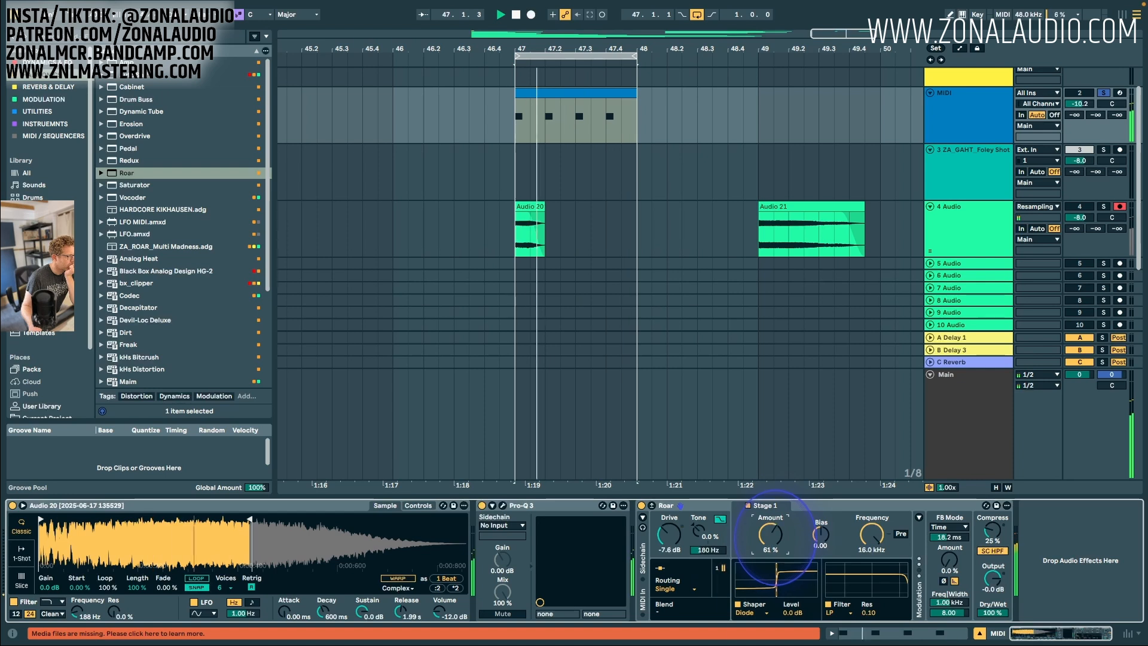
pyautogui.click(754, 612)
pyautogui.click(769, 534)
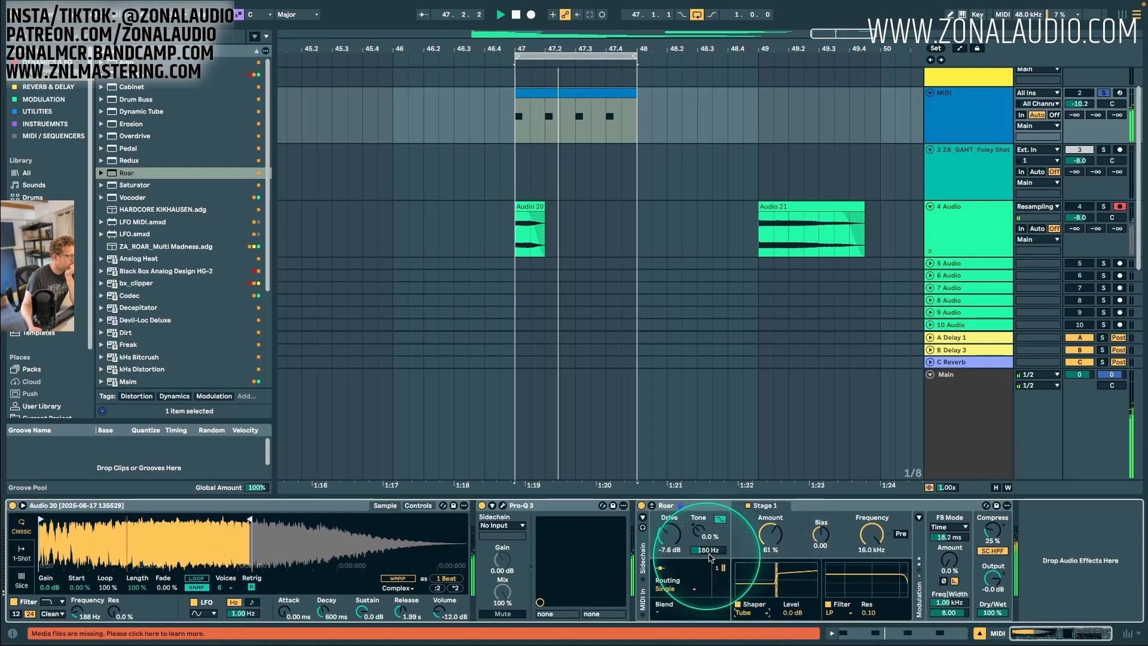
pyautogui.click(758, 536)
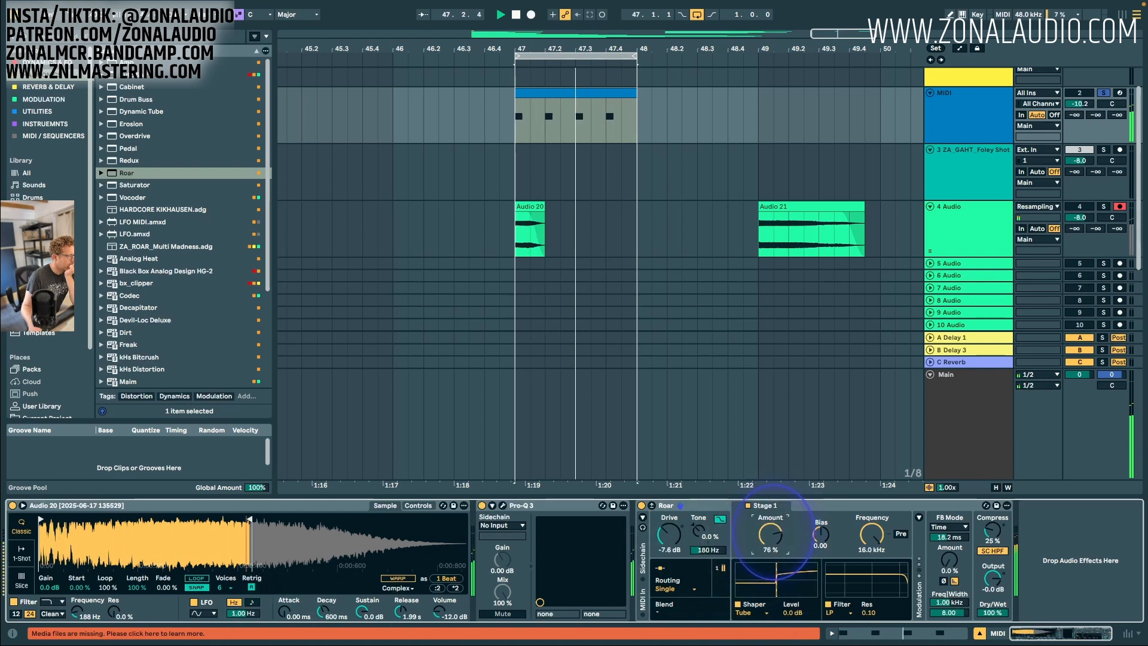
# In the sampler's controls, set the filter circuit to MS2 at 168 Hz with 21% resonance and 4.19 dB drive.
pyautogui.click(418, 505)
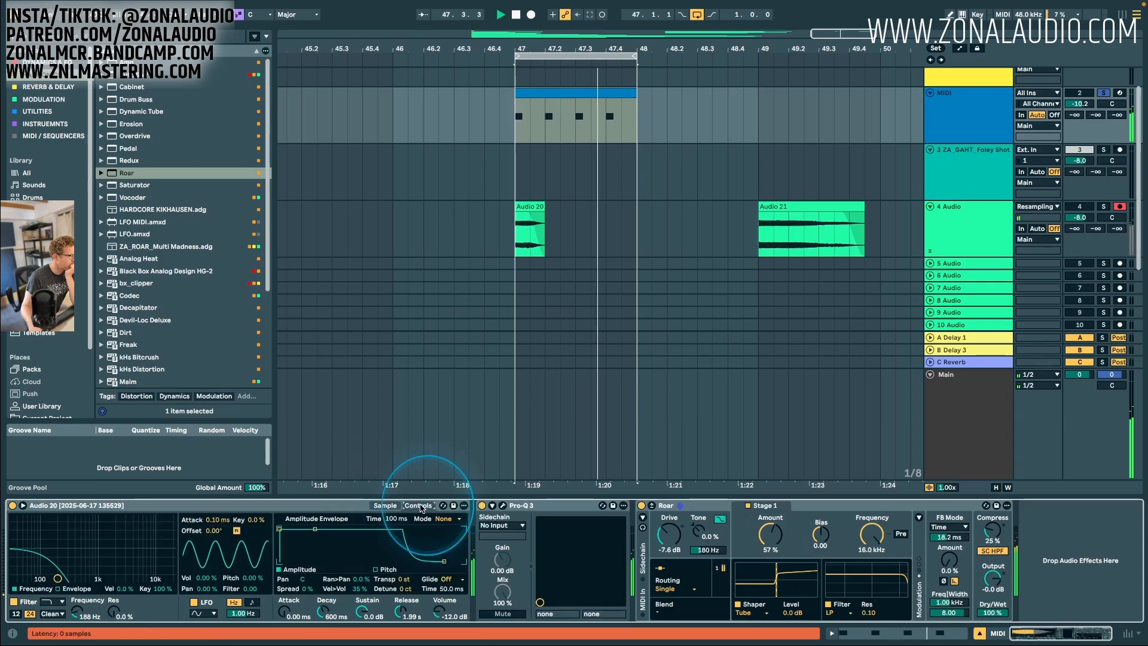
pyautogui.click(42, 604)
pyautogui.moveTo(70, 576); pyautogui.dragTo(70, 575)
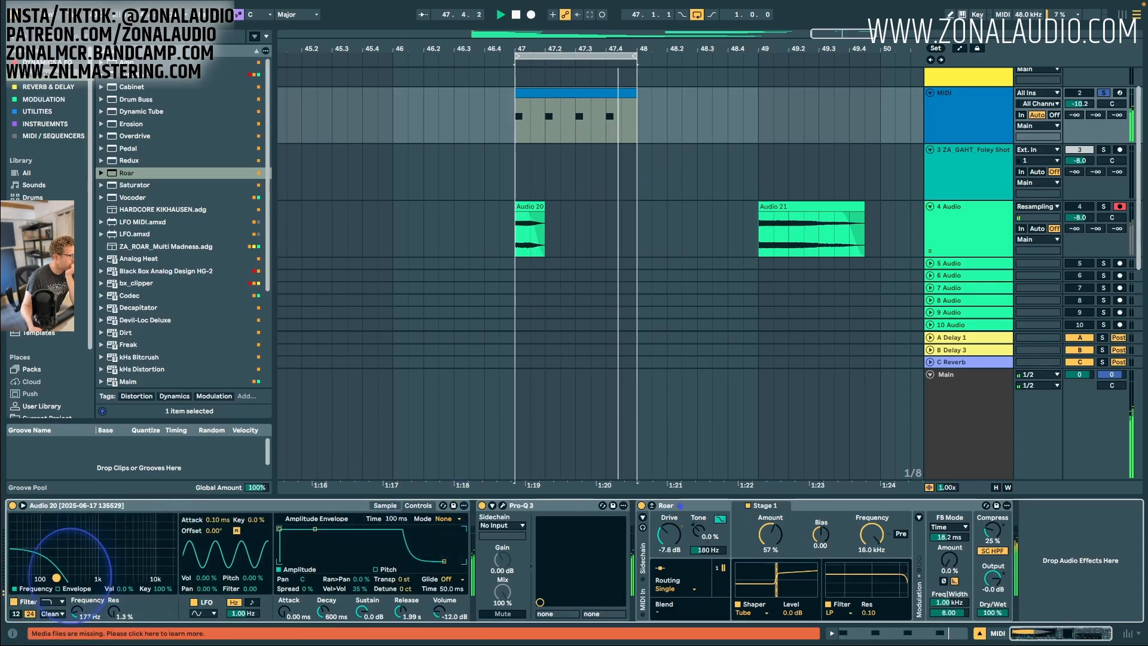
pyautogui.click(53, 613)
pyautogui.click(59, 592)
pyautogui.click(142, 622)
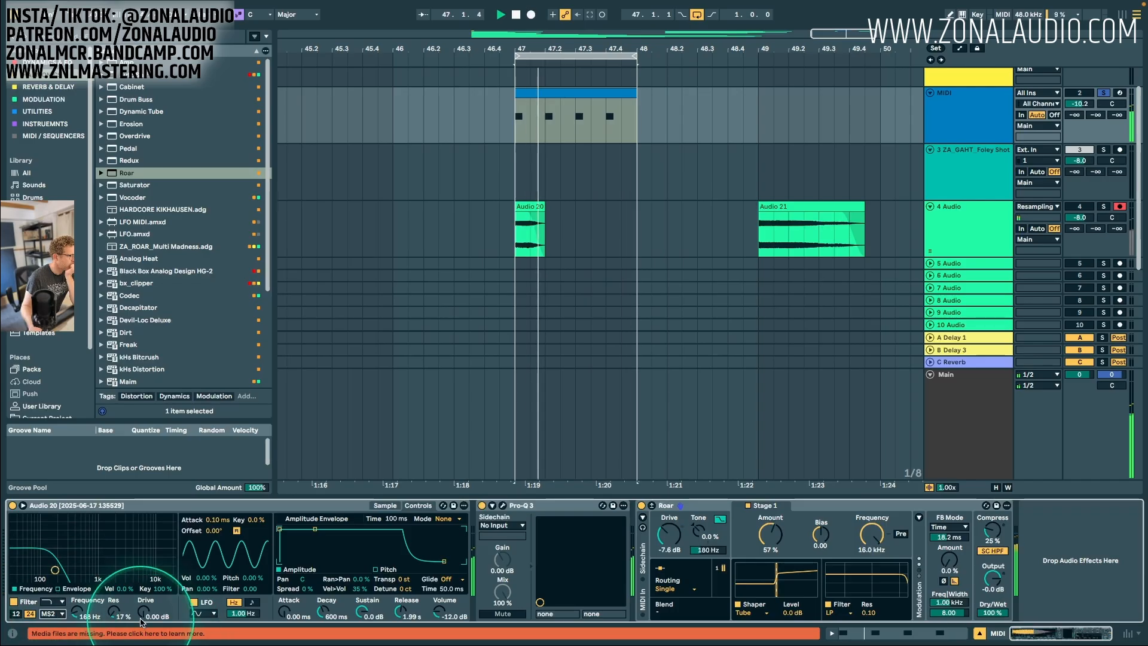
pyautogui.moveTo(114, 611); pyautogui.dragTo(114, 609)
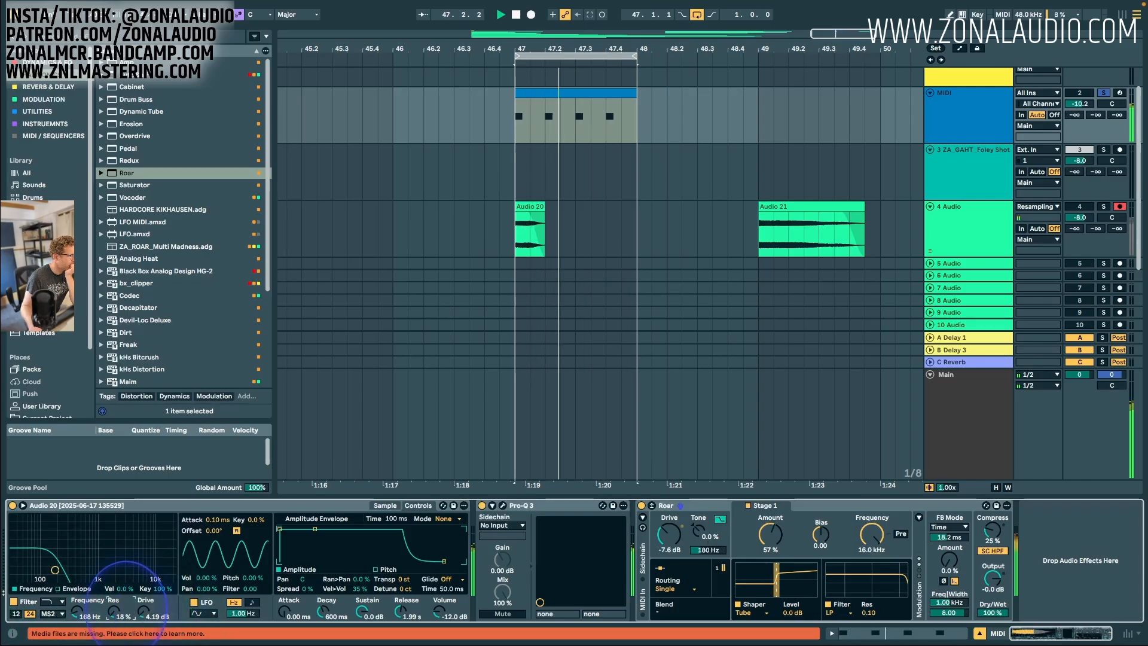
# Show the sampler's filter envelope and set its amount to 40.
pyautogui.click(58, 589)
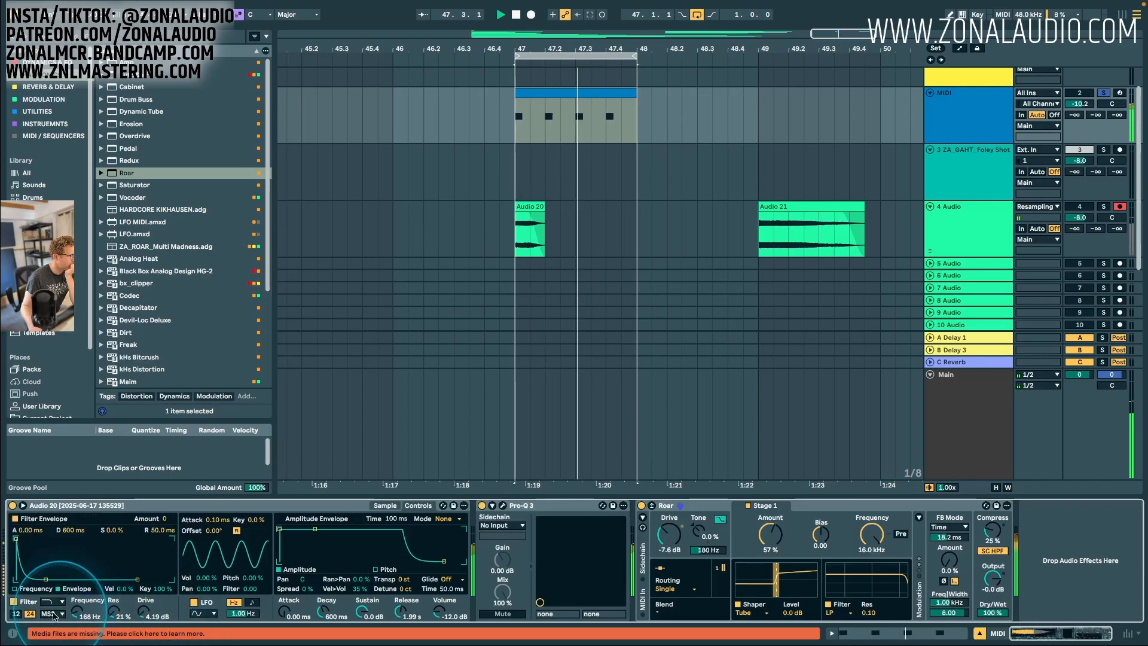
pyautogui.moveTo(172, 519); pyautogui.dragTo(176, 513)
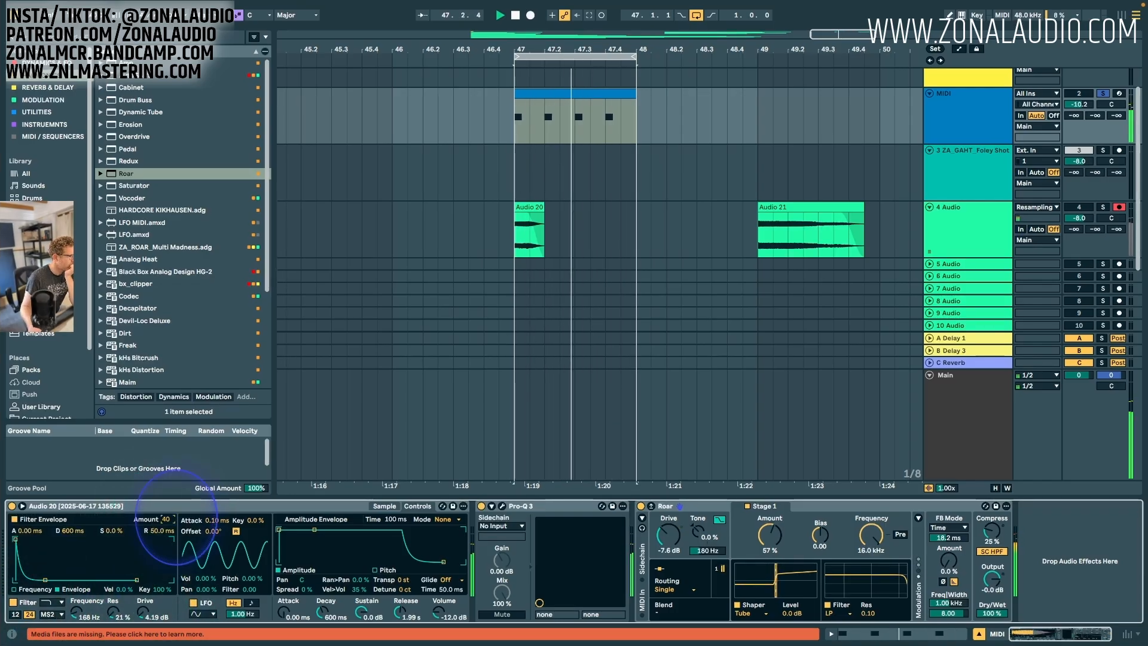
# Add the SPAN analyzer at the end of the MIDI track's device chain.
pyautogui.click(43, 124)
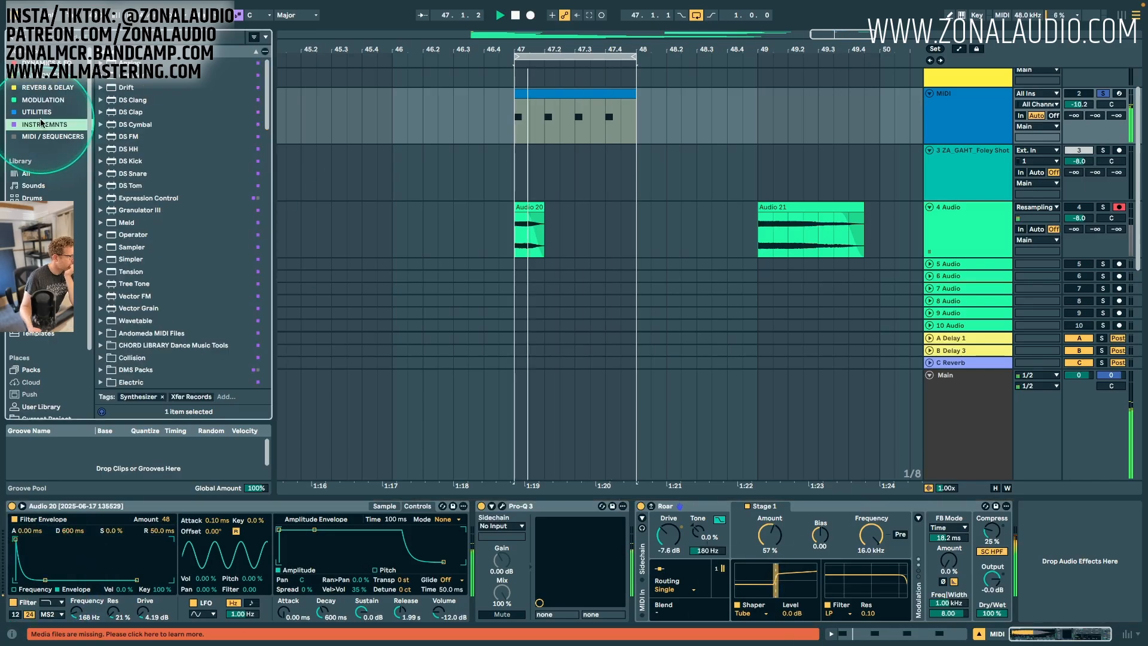
pyautogui.click(40, 113)
pyautogui.scroll(-5, 125, 323)
pyautogui.doubleClick(125, 332)
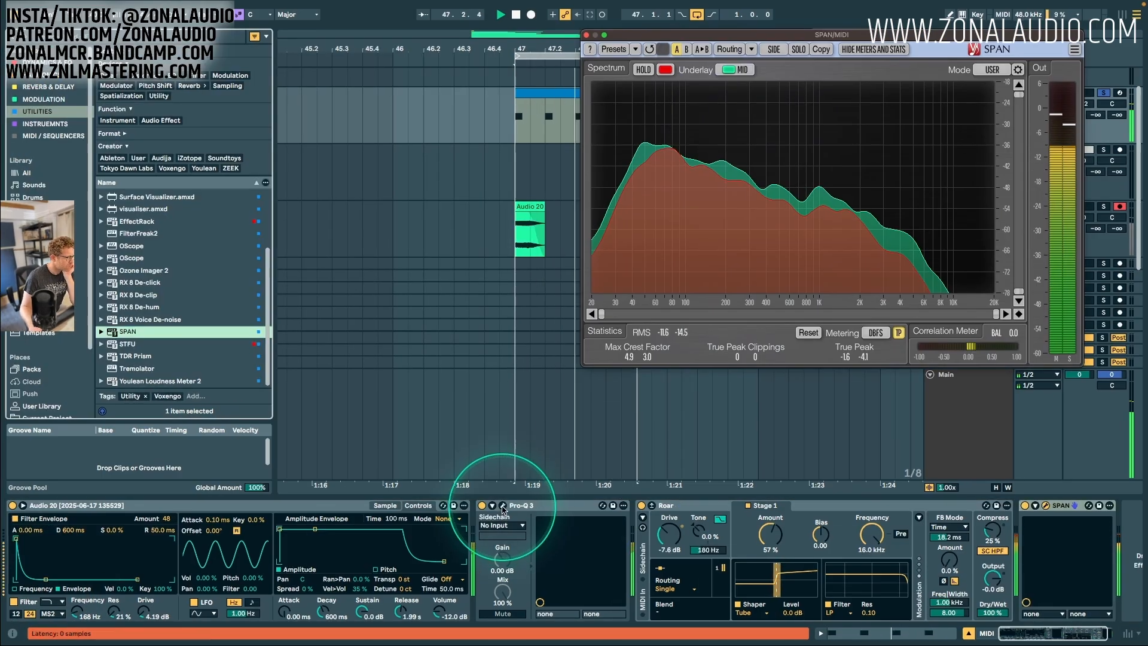
# In the MIDI track's Pro-Q 3, add a 24 dB/oct low cut on the Side signal and raise its frequency, then close the plug-in window.
pyautogui.click(502, 506)
pyautogui.doubleClick(84, 251)
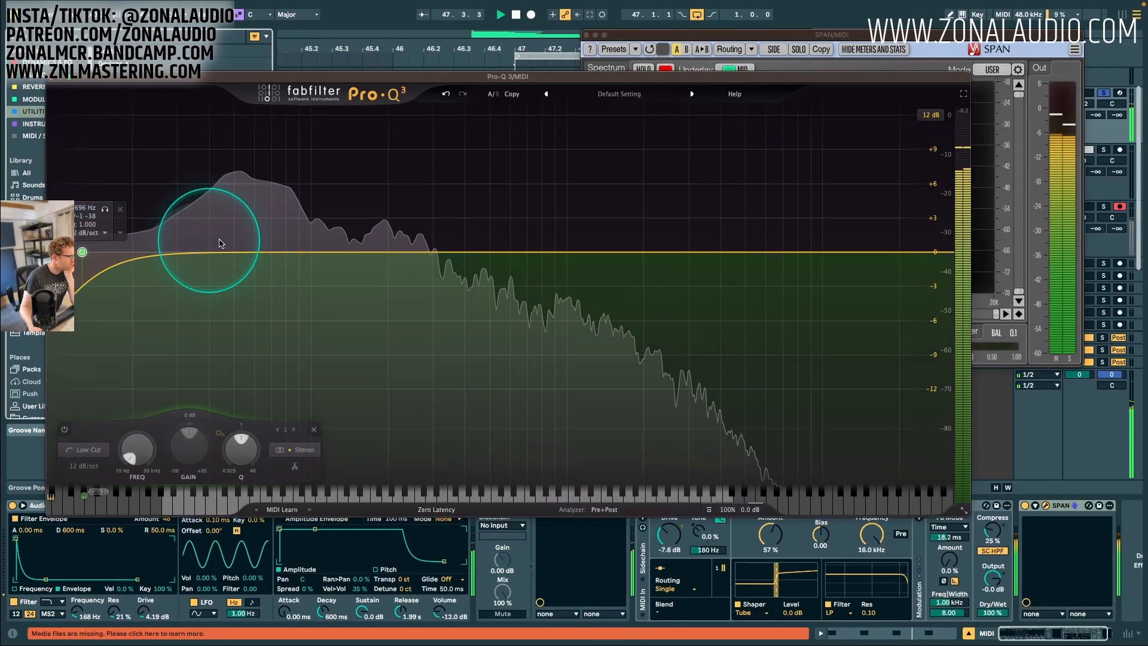
pyautogui.click(122, 234)
pyautogui.moveTo(179, 287)
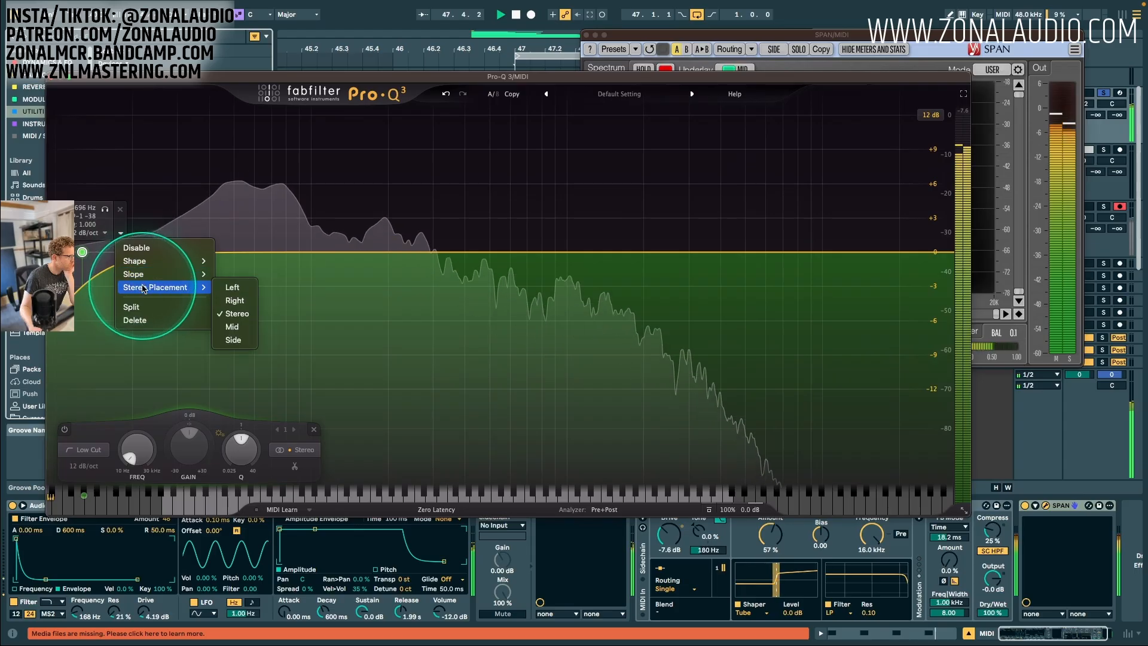
pyautogui.click(233, 338)
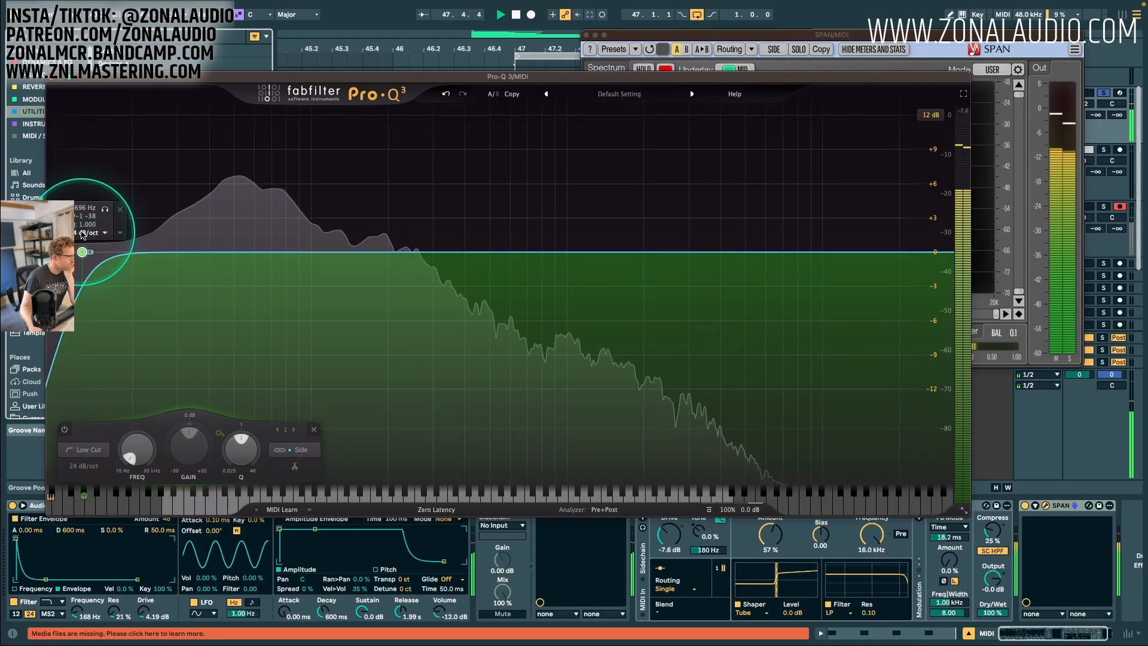
pyautogui.moveTo(82, 252); pyautogui.dragTo(340, 253)
pyautogui.click(51, 80)
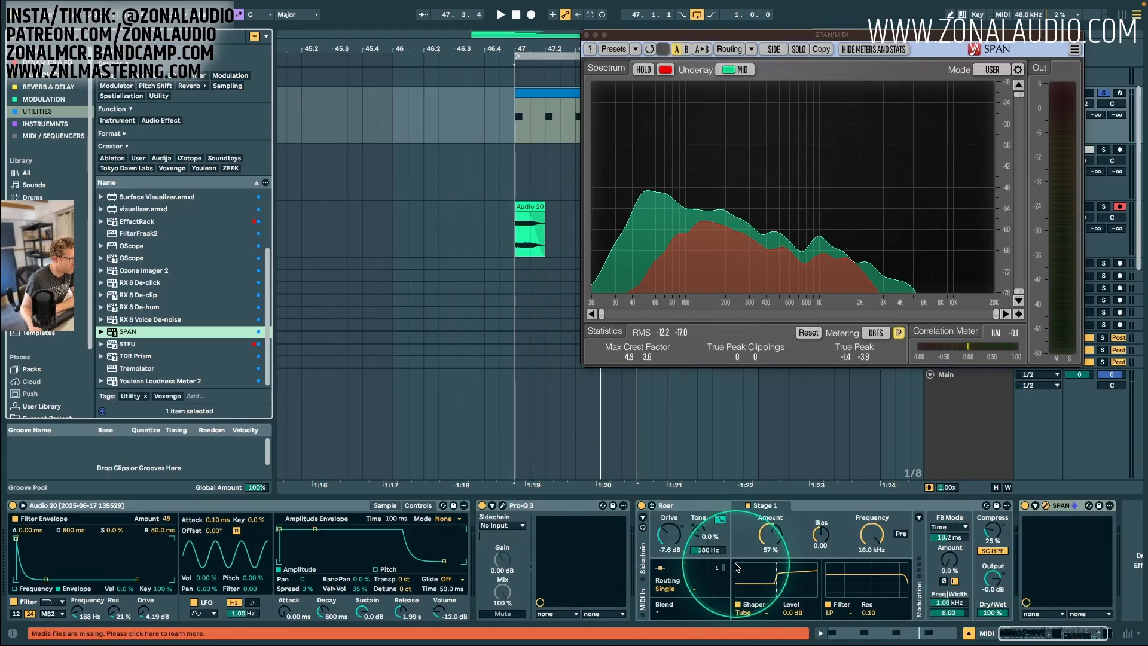
# Set the MIDI track's Roar to a 63% amount, 20.0 kHz filter frequency and -3.0 dB drive, and close the SPAN window.
pyautogui.moveTo(766, 542); pyautogui.dragTo(762, 538)
pyautogui.moveTo(873, 537); pyautogui.dragTo(874, 534)
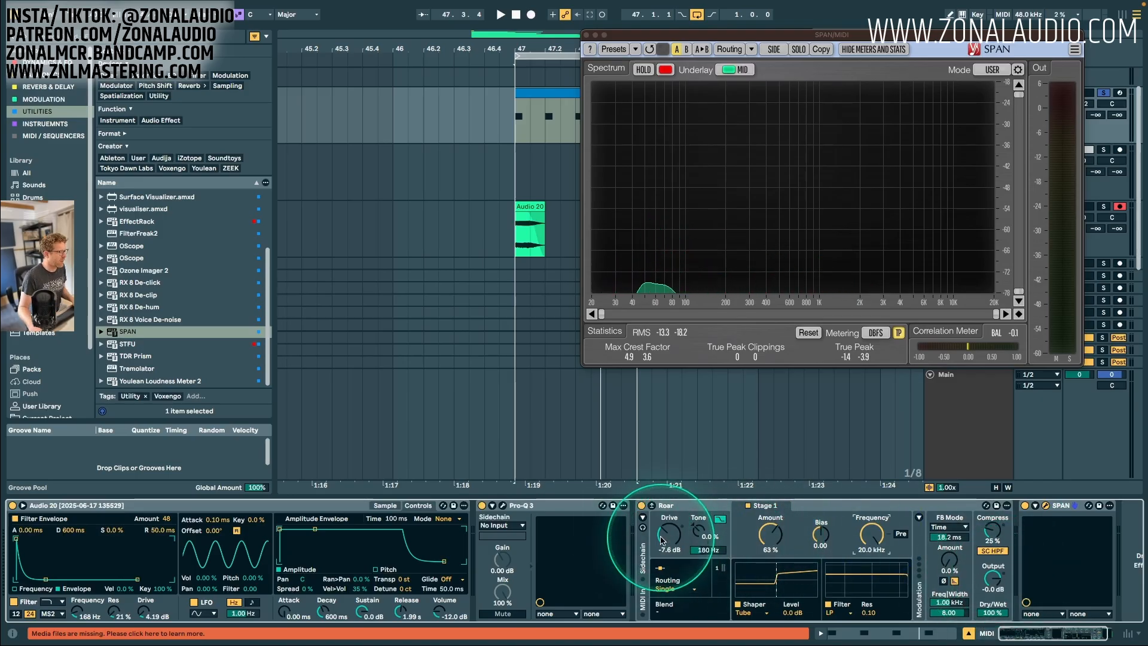
pyautogui.press('space')
pyautogui.moveTo(679, 545); pyautogui.dragTo(683, 533)
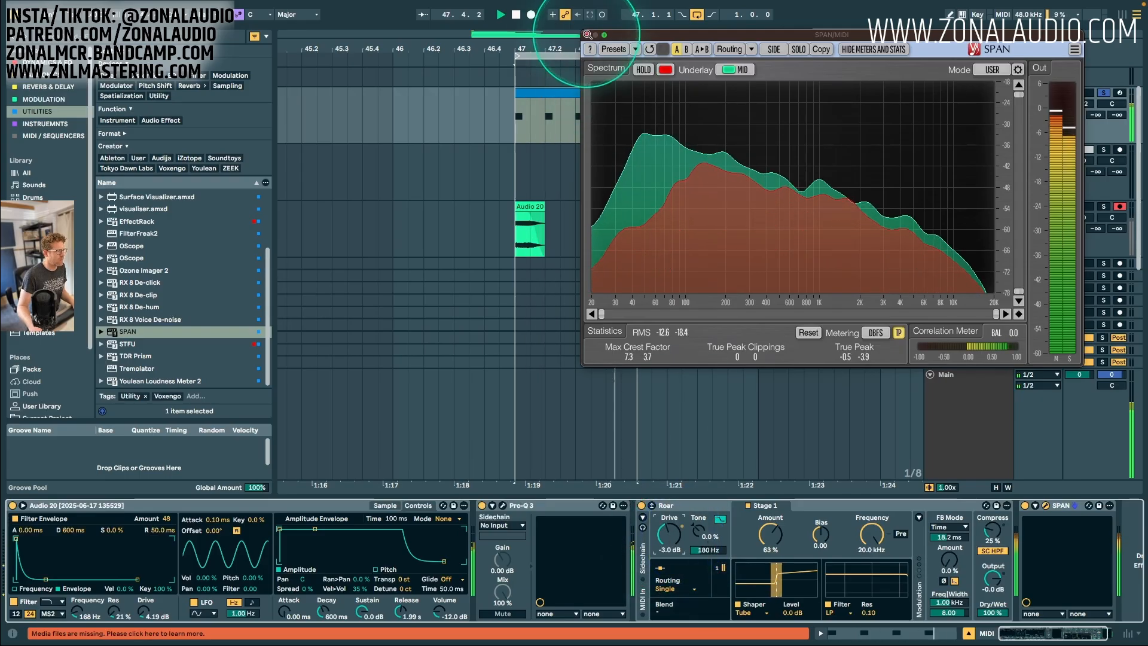
pyautogui.click(587, 36)
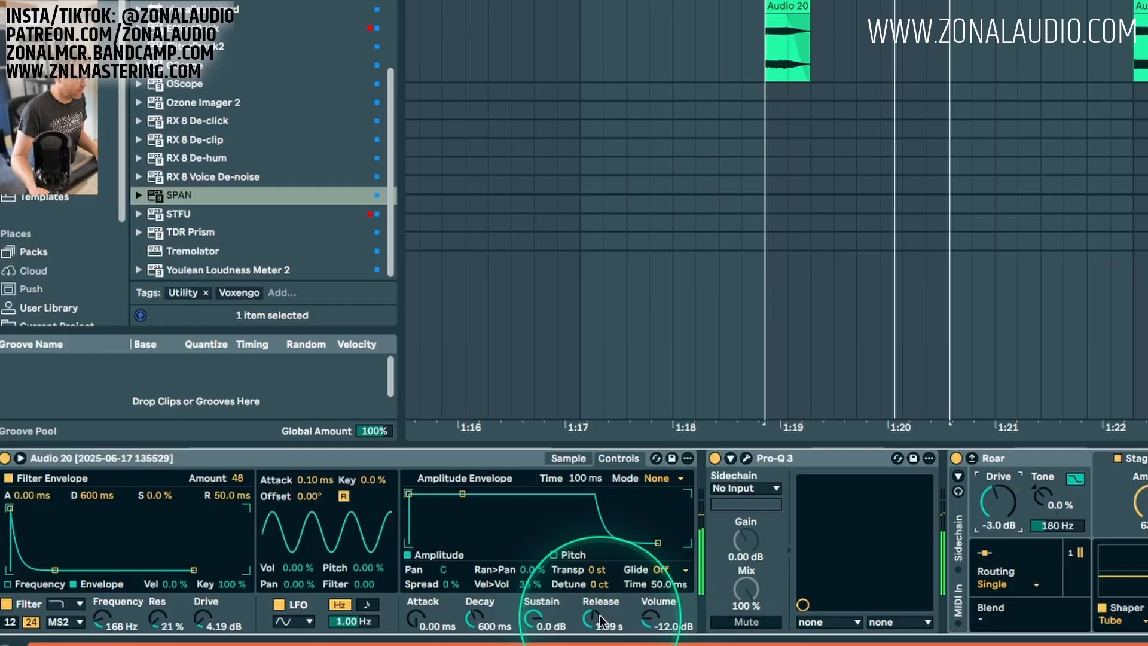
# Shape the sampler's amplitude envelope with an 832 ms decay, -inf dB sustain and 990 ms release.
pyautogui.moveTo(409, 604); pyautogui.dragTo(411, 608)
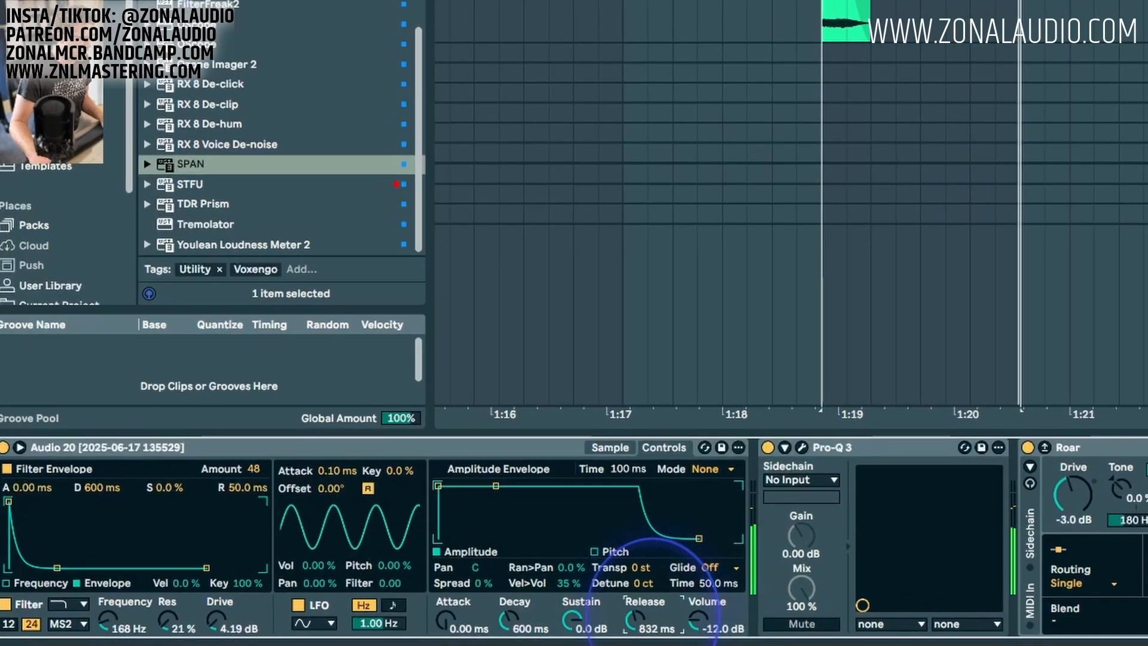
pyautogui.moveTo(597, 592)
pyautogui.mouseDown()
pyautogui.moveTo(603, 605)
pyautogui.moveTo(595, 600)
pyautogui.mouseUp()
pyautogui.moveTo(517, 620); pyautogui.dragTo(532, 599)
pyautogui.moveTo(606, 606); pyautogui.dragTo(613, 616)
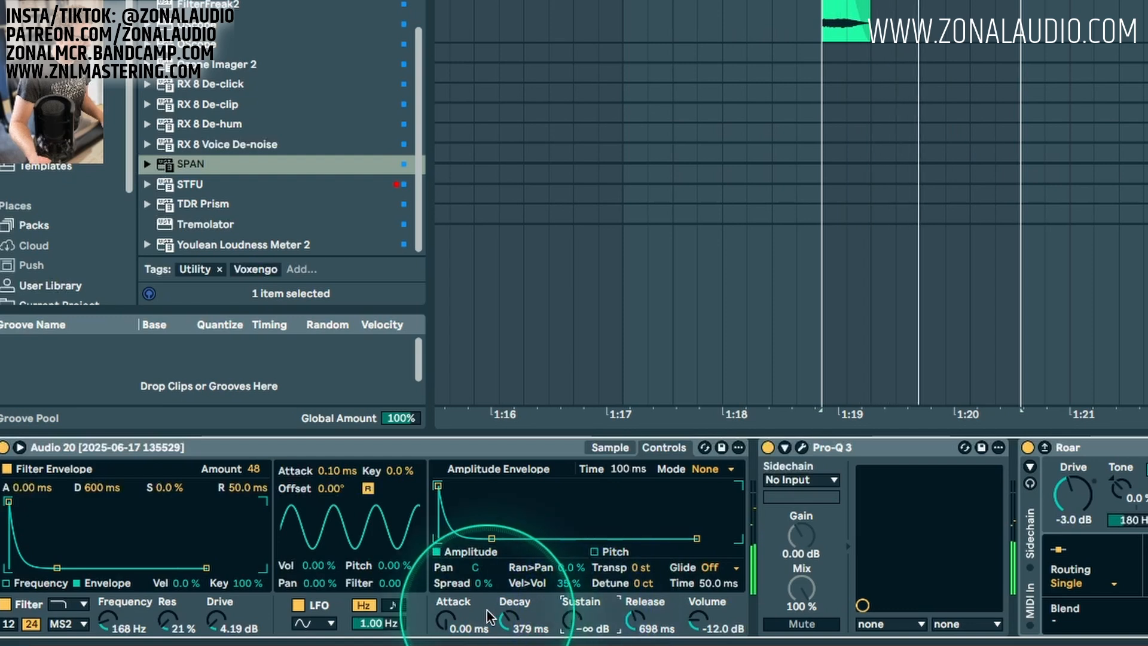
pyautogui.moveTo(529, 604); pyautogui.dragTo(532, 598)
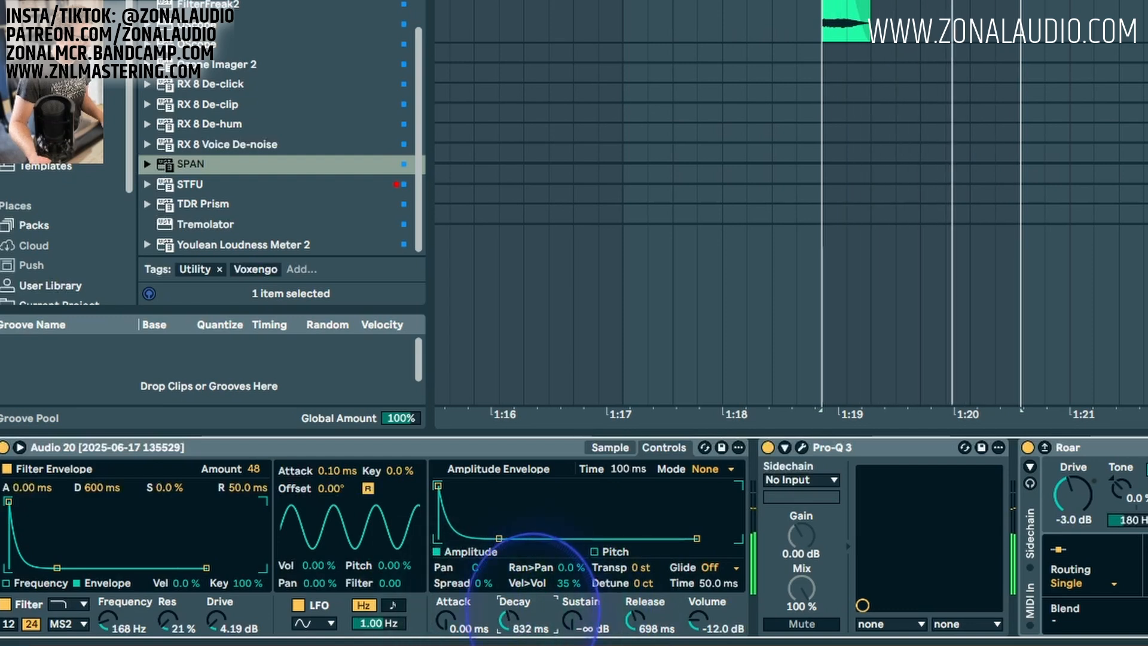
pyautogui.moveTo(651, 603); pyautogui.dragTo(655, 608)
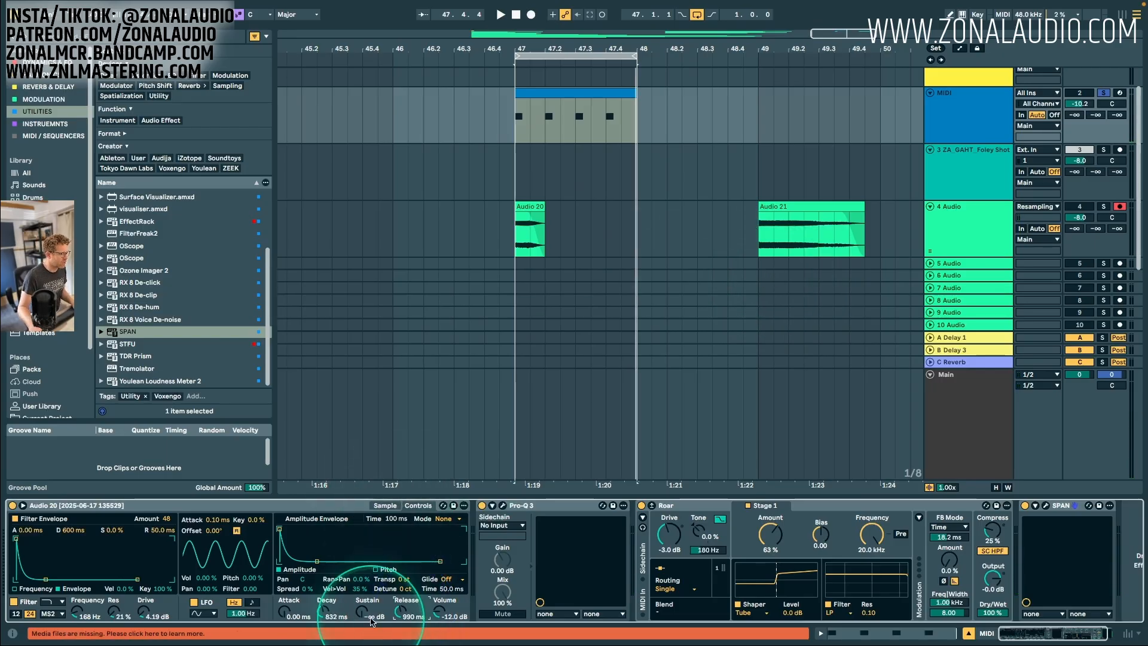
pyautogui.moveTo(361, 615); pyautogui.dragTo(373, 640)
pyautogui.press('space')
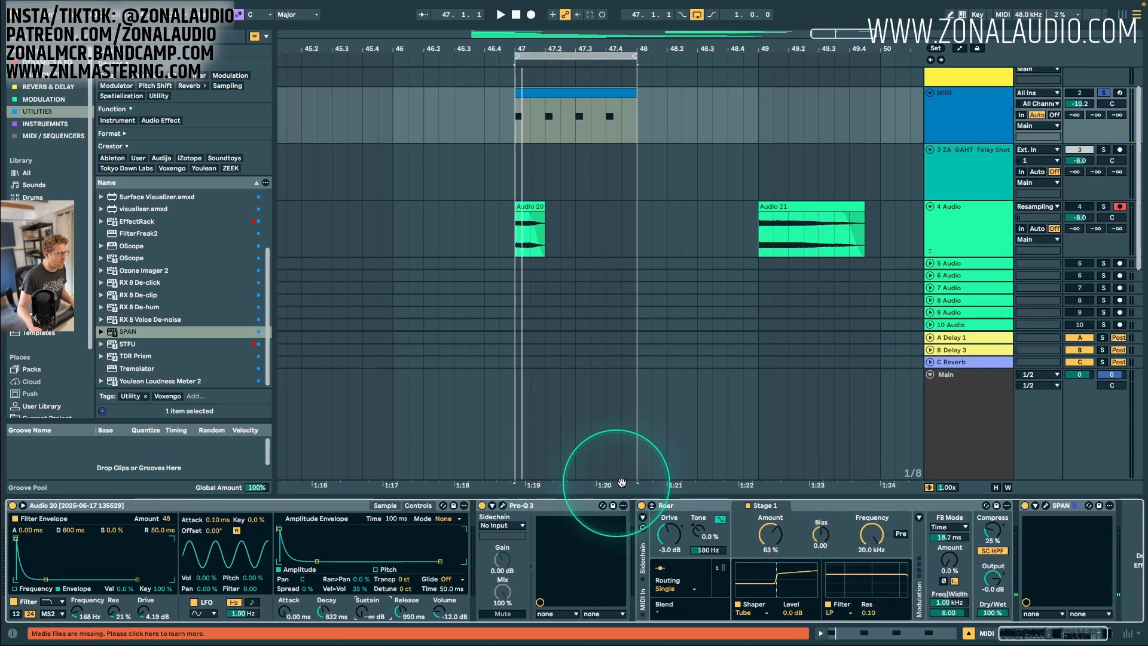
# Place the Audio 17 clip at bar 47 on the Foley Shot track, solo that track and lower its volume to -23.6 dB.
pyautogui.click(541, 506)
pyautogui.click(960, 181)
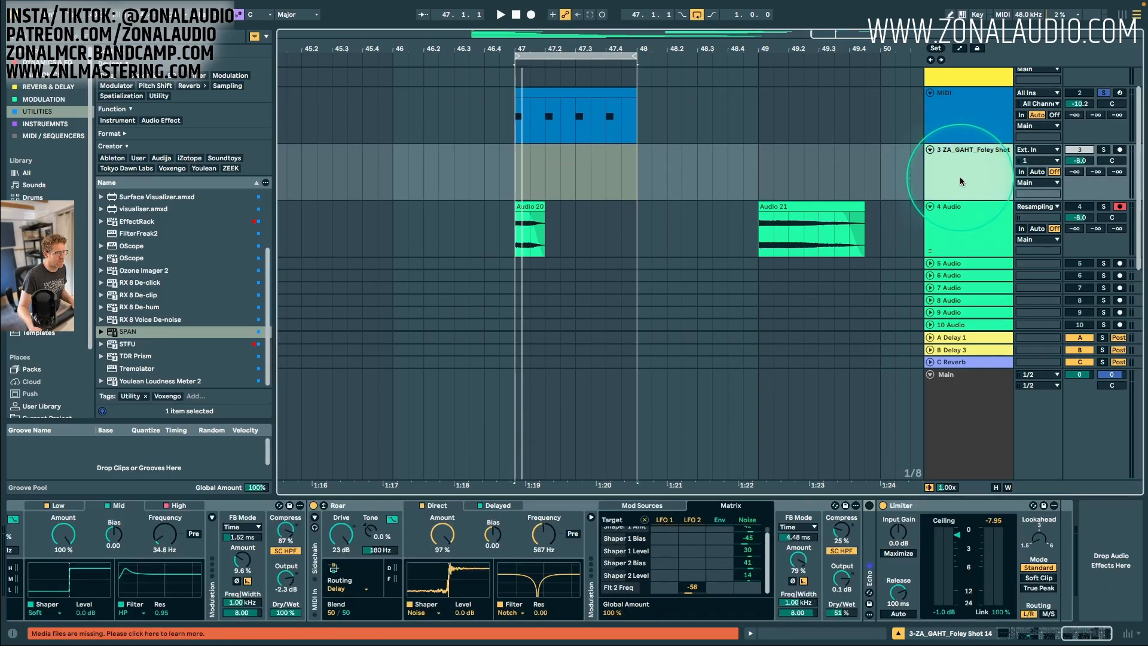
pyautogui.click(586, 240)
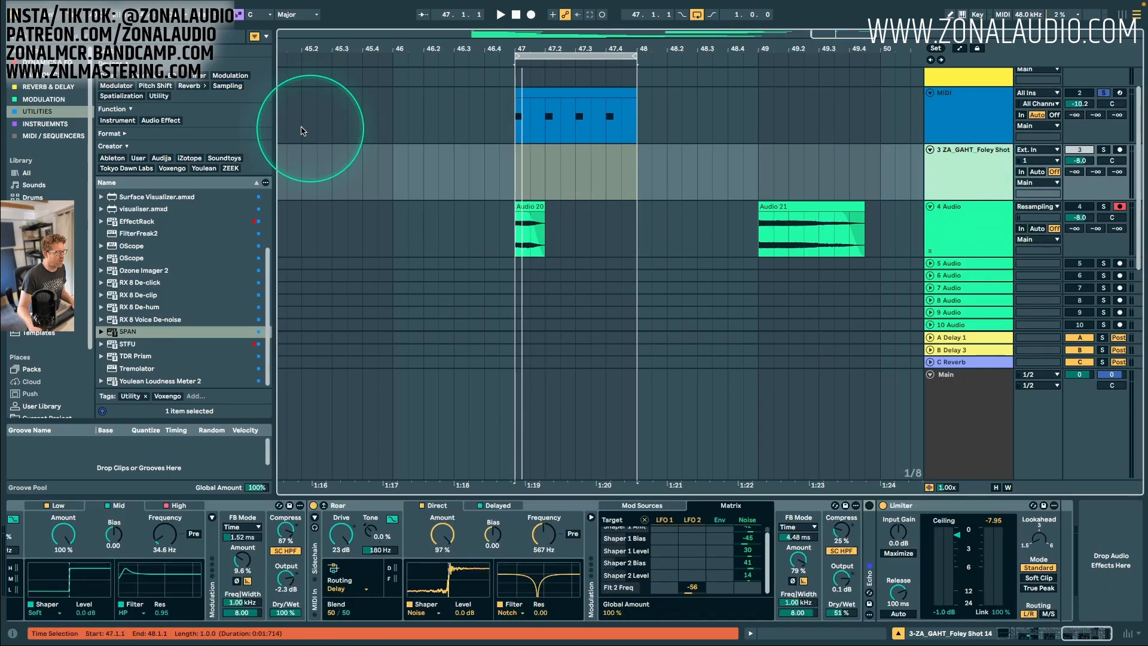
pyautogui.moveTo(458, 50); pyautogui.dragTo(450, 48)
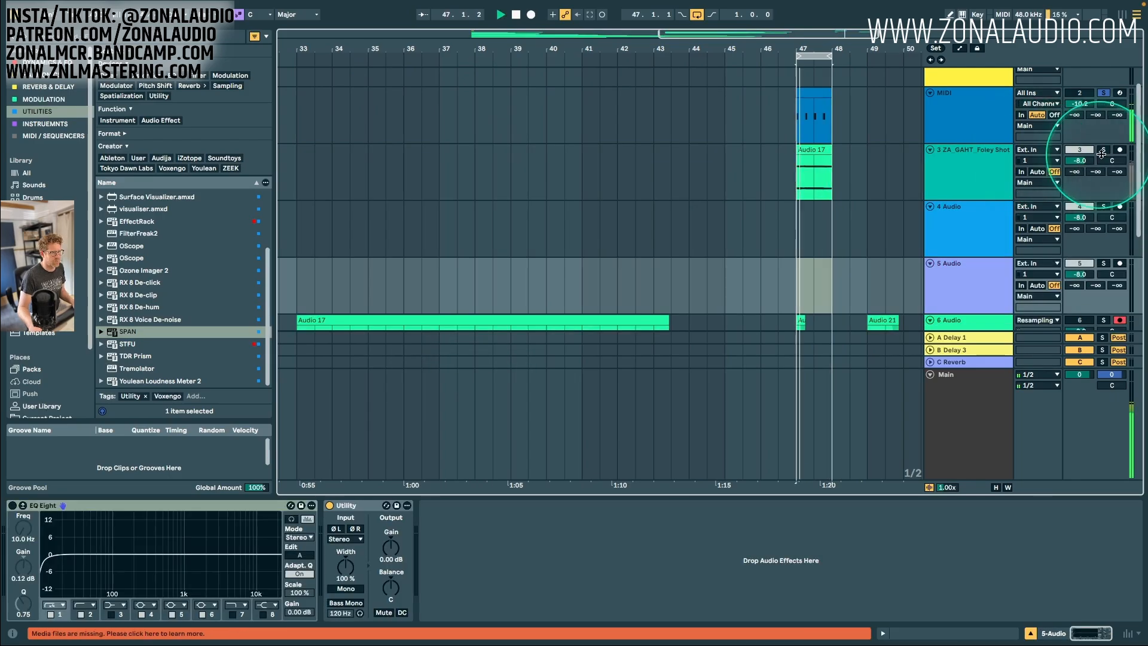
pyautogui.click(1104, 154)
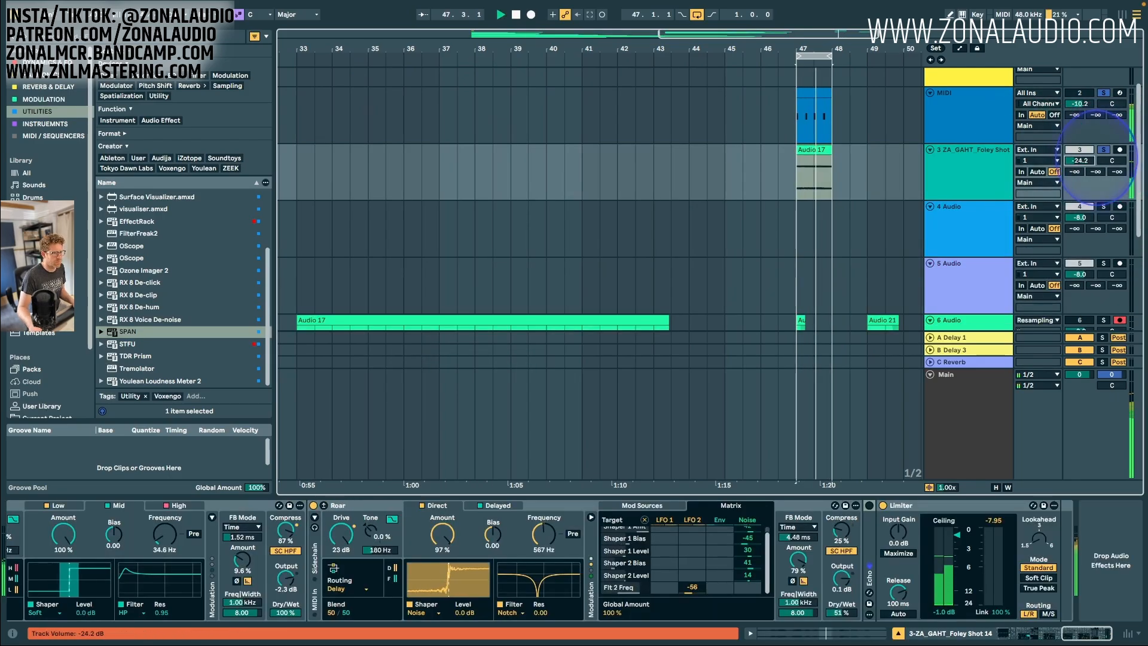
# Add a Compressor to the end of the Foley Shot track's device chain.
pyautogui.click(44, 64)
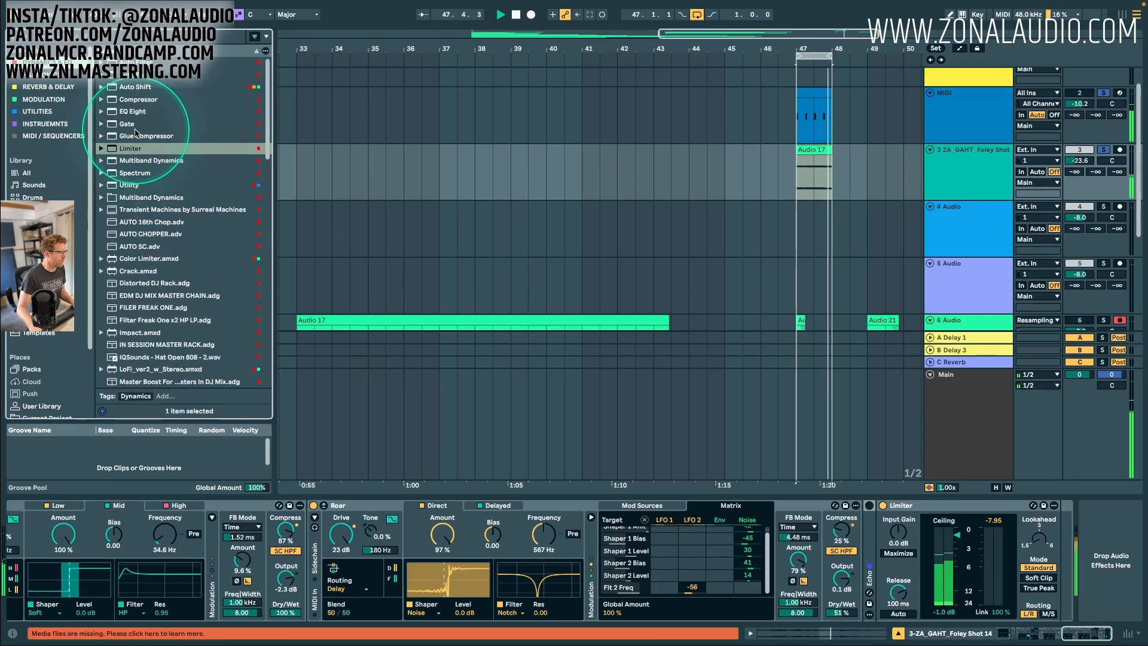
pyautogui.doubleClick(142, 100)
pyautogui.click(971, 191)
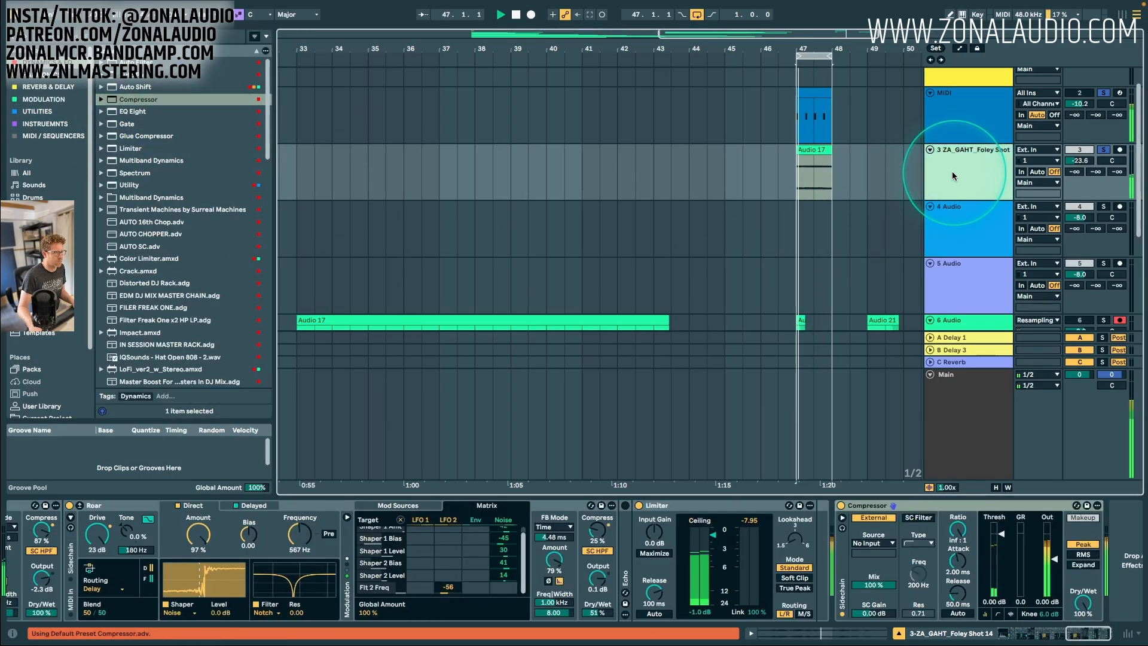
pyautogui.moveTo(1091, 633); pyautogui.dragTo(598, 576)
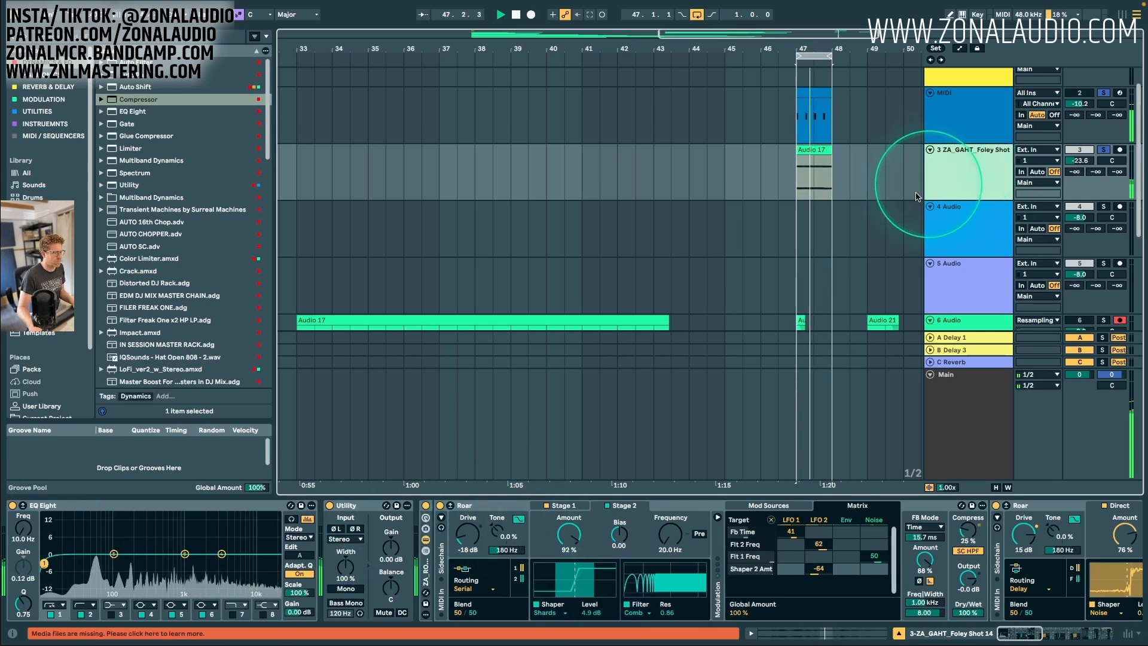
# Insert an audio track below the MIDI track, move the Audio 17 clip onto it and solo it alongside the Foley Shot track.
pyautogui.scroll(-1, 821, 243)
pyautogui.scroll(3, 820, 244)
pyautogui.click(972, 163)
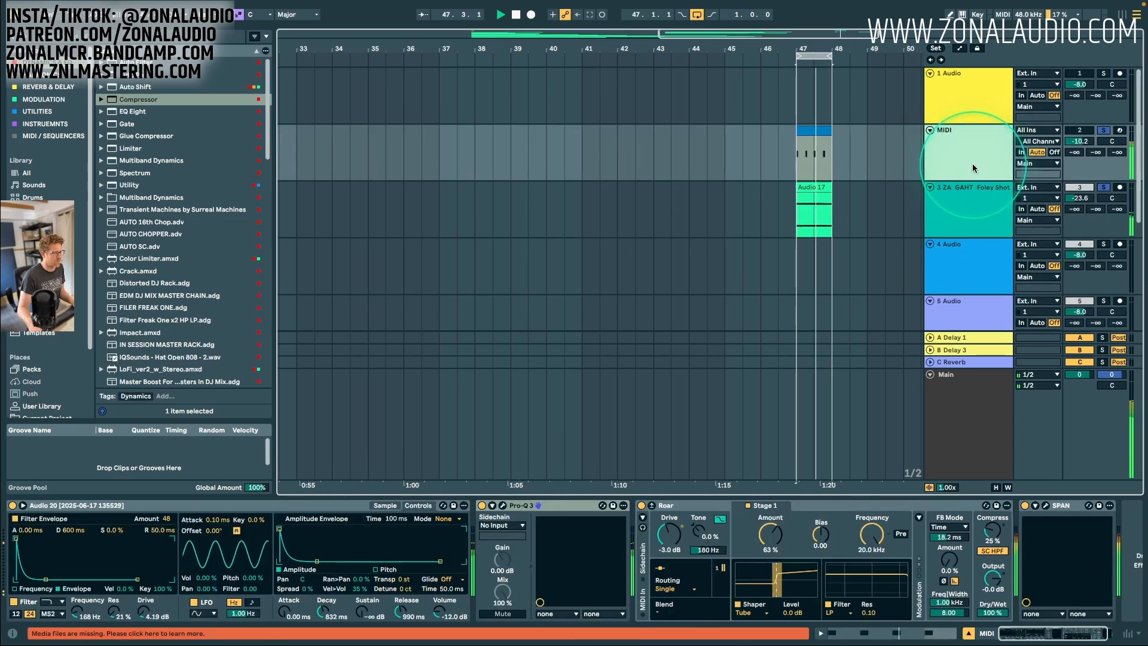
pyautogui.press('super+t')
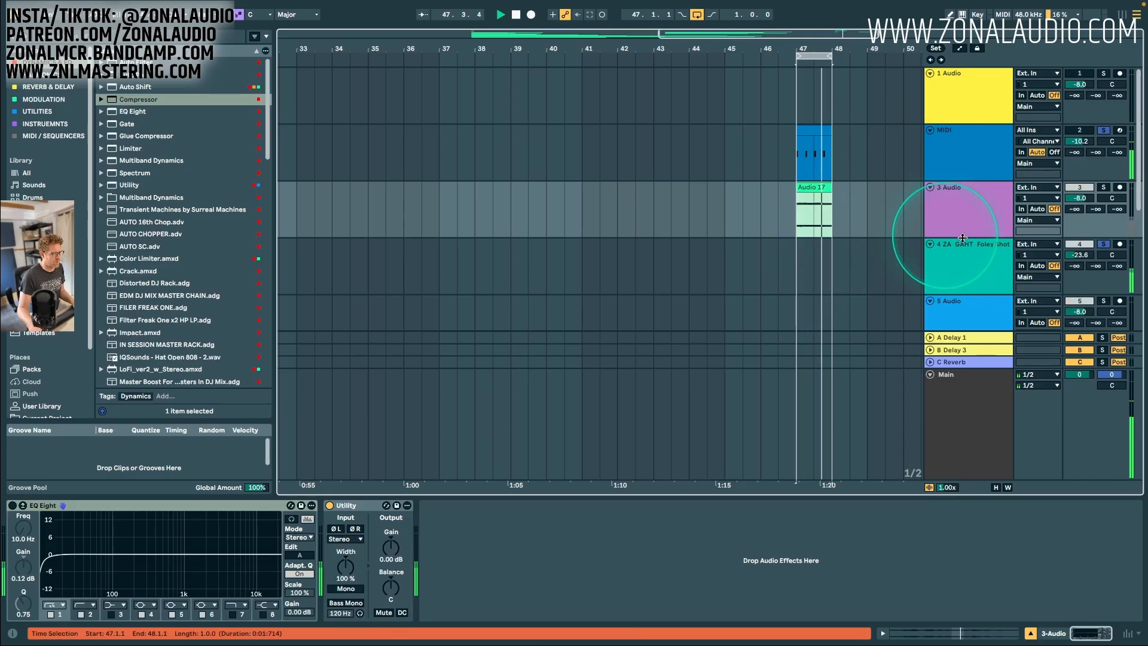
pyautogui.click(968, 269)
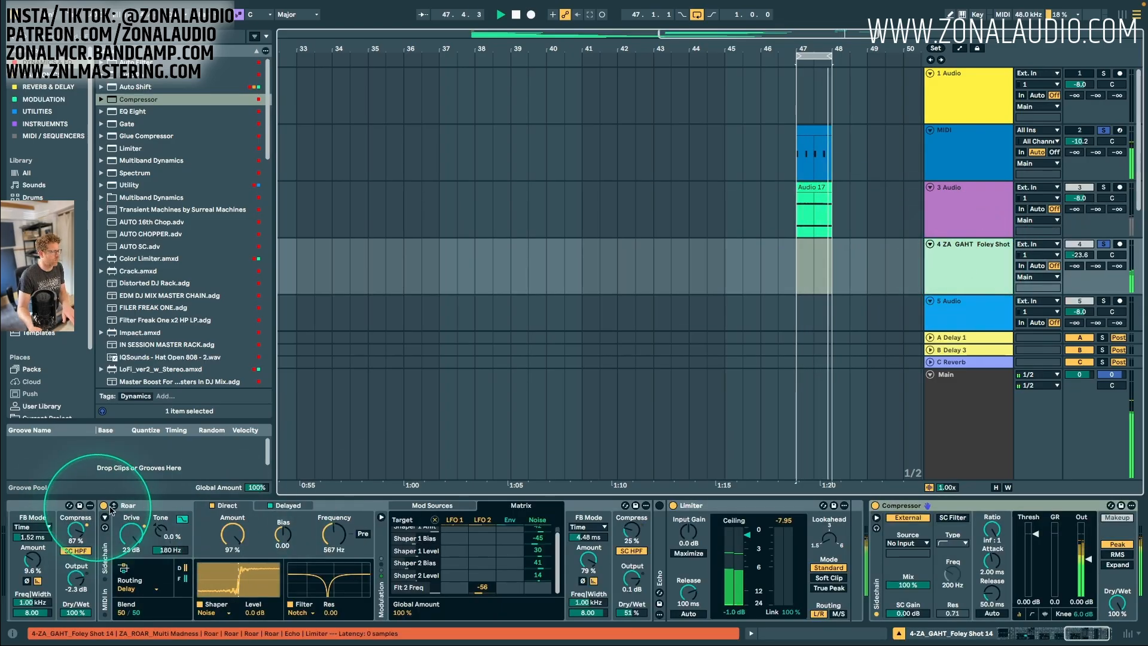
pyautogui.hscroll(-3, 451, 562)
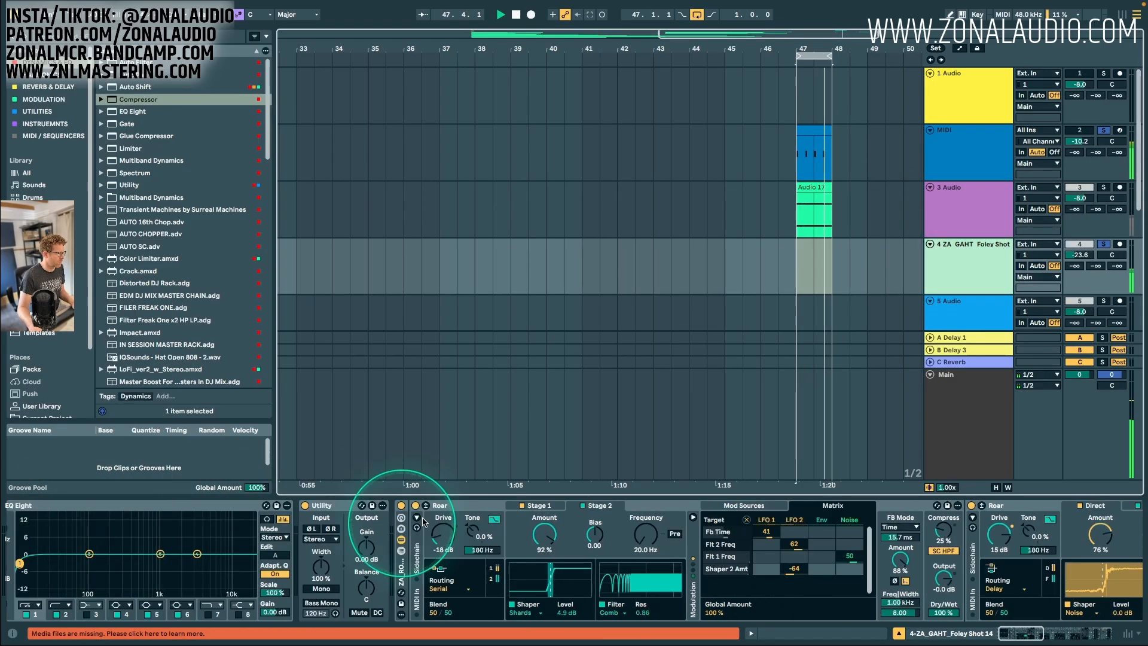
pyautogui.click(1058, 212)
# Add a Compressor to the new audio track, sidechained from MIDI, with threshold -19.4 dB, attack 0.51 ms and release 32.8 ms.
pyautogui.moveTo(141, 100); pyautogui.dragTo(615, 550)
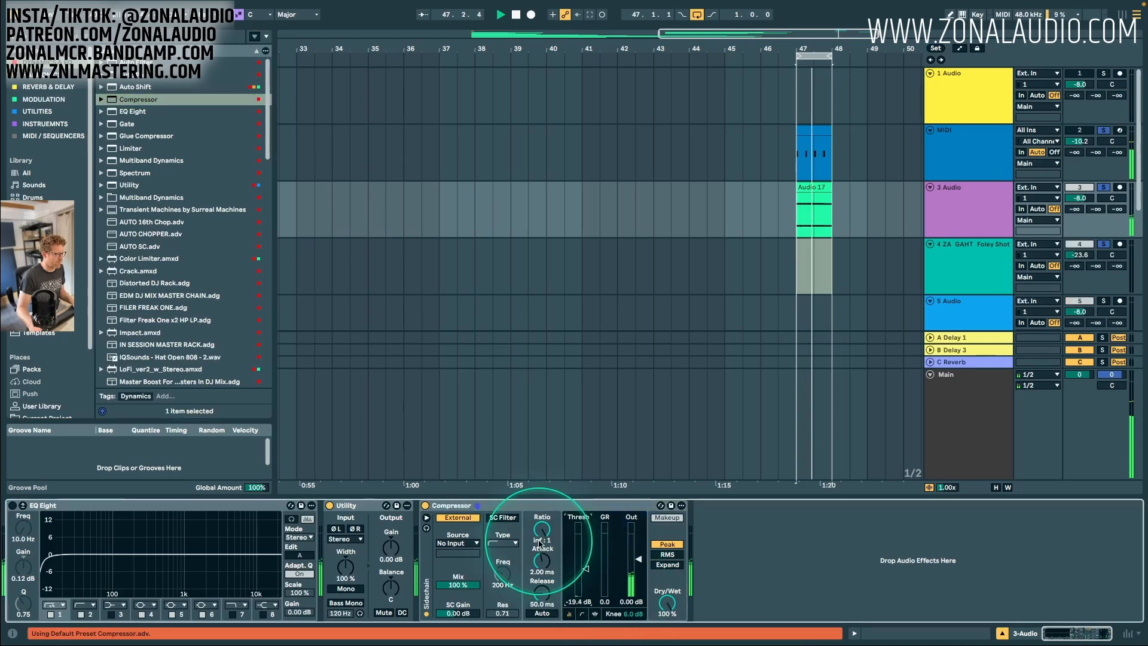
pyautogui.click(472, 544)
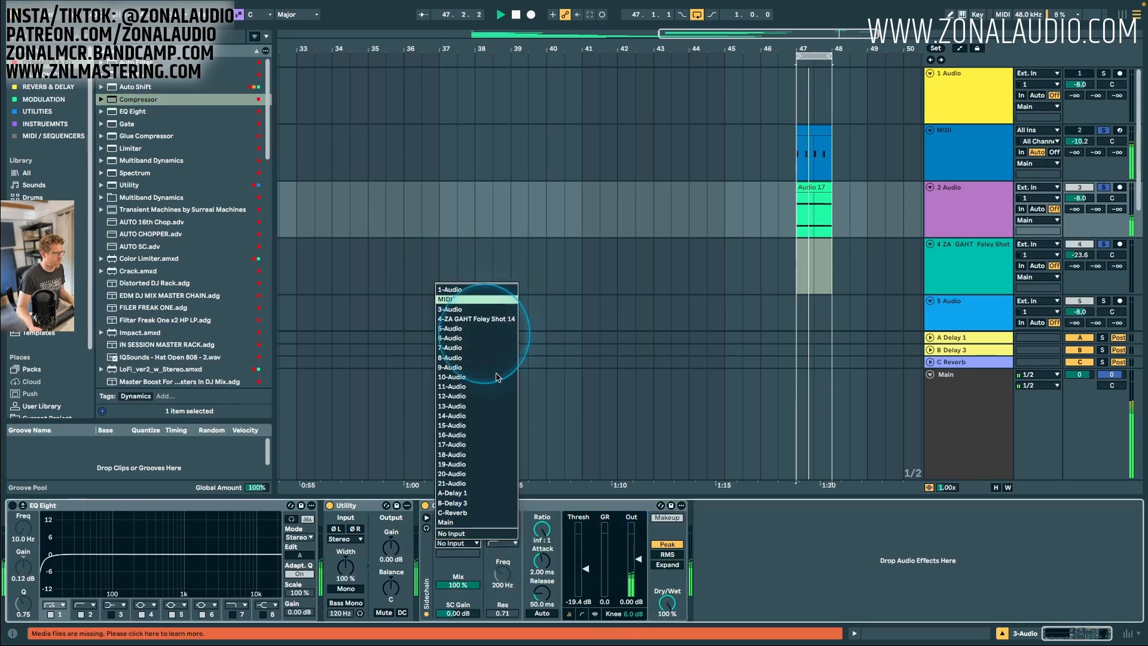
pyautogui.click(476, 299)
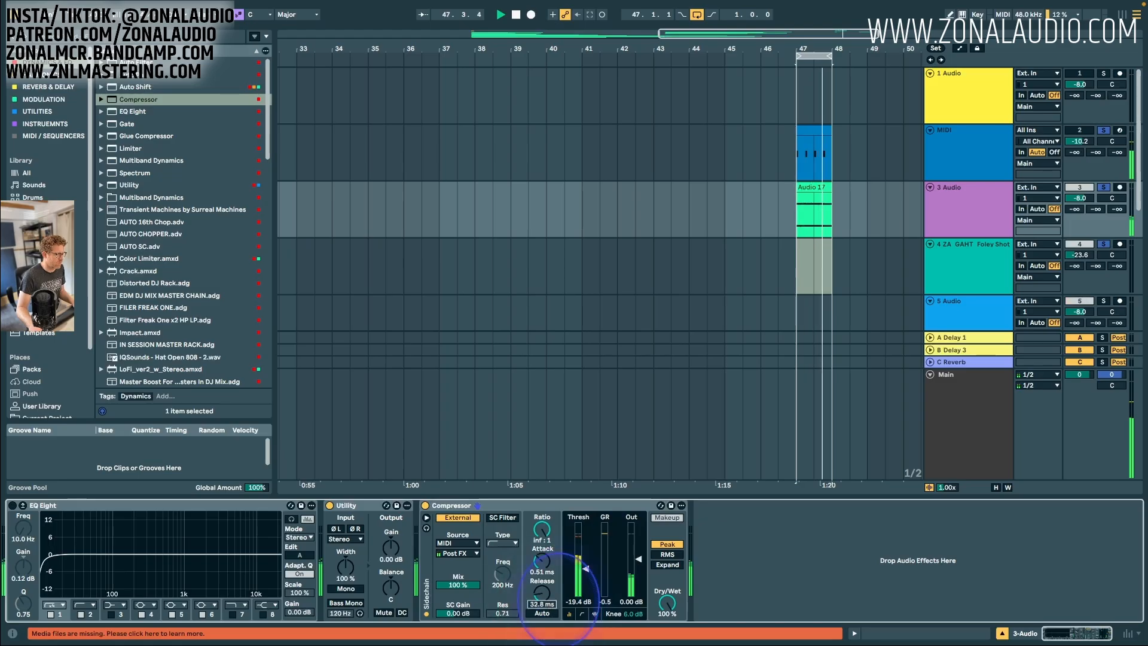
# Switch to the mixer in Session View and set the MIDI track's volume to -9.2 dB.
pyautogui.click(997, 634)
pyautogui.click(920, 209)
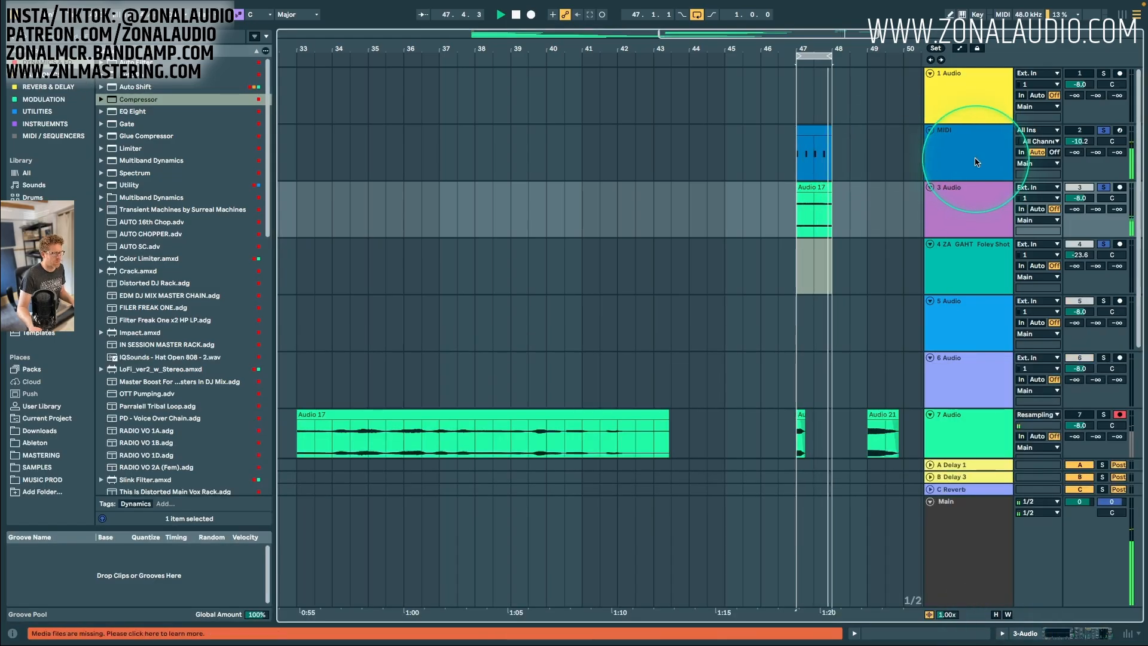
pyautogui.press('Tab')
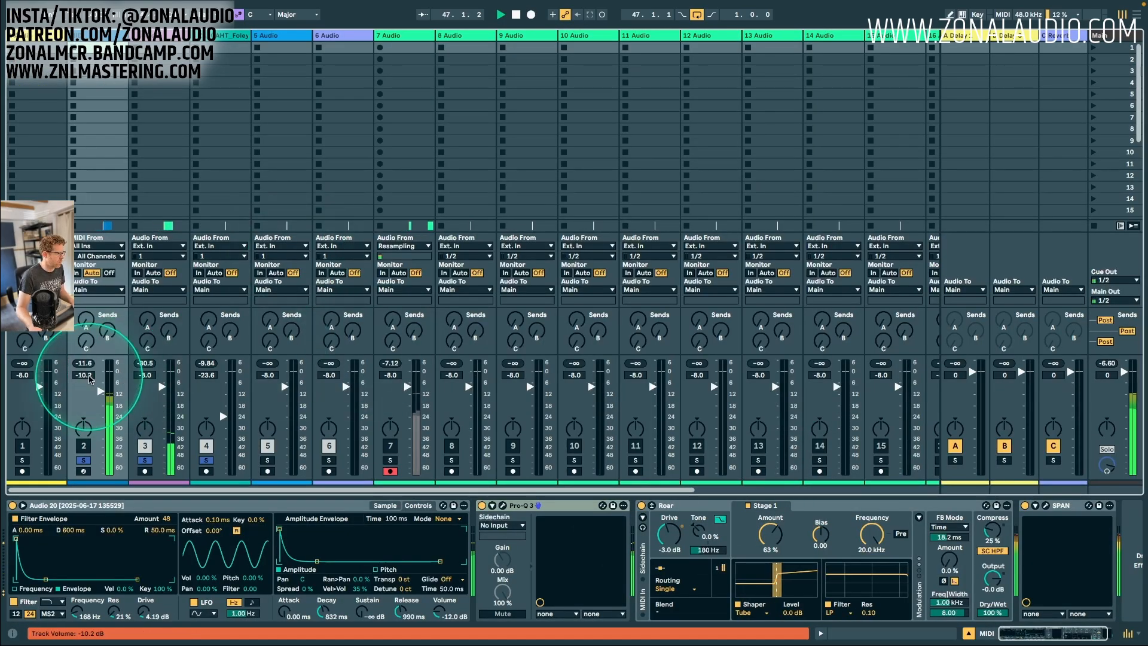
pyautogui.moveTo(89, 379); pyautogui.dragTo(89, 376)
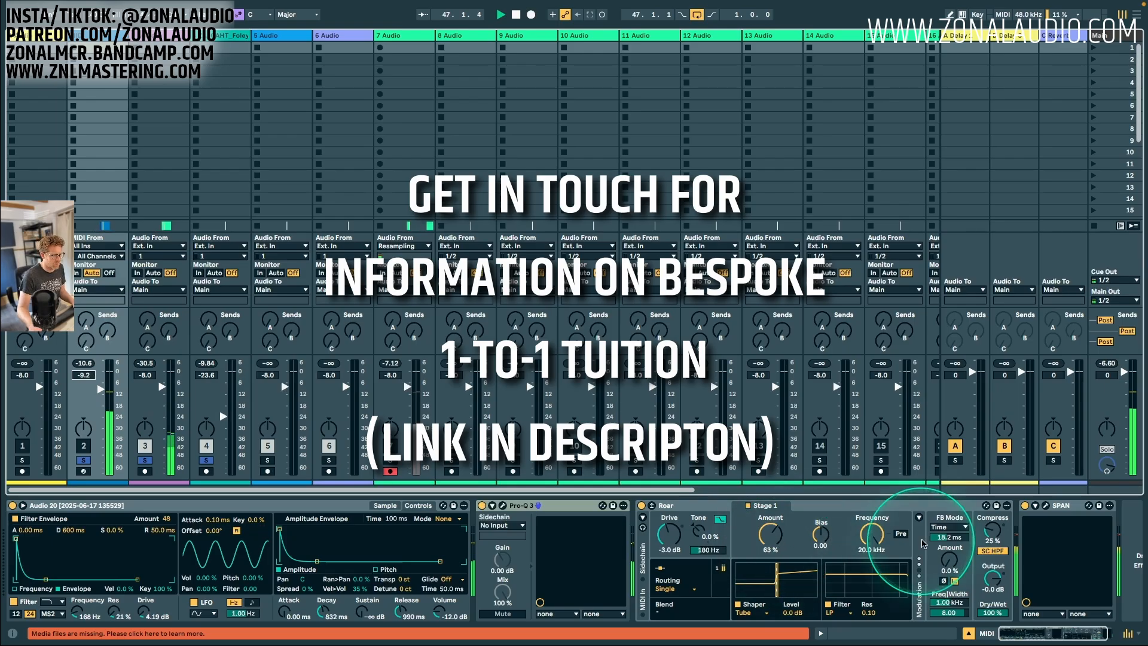
# Add a Compressor and a Limiter from the Dynamics collection to the end of the MIDI track's device chain.
pyautogui.click(13, 15)
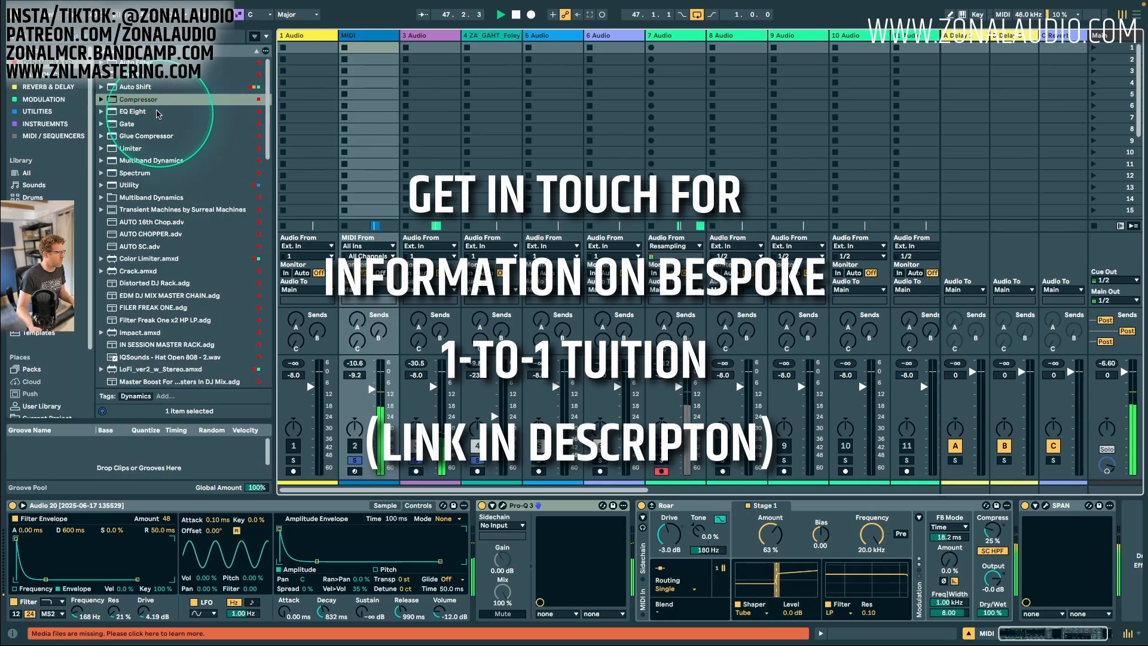
pyautogui.doubleClick(130, 101)
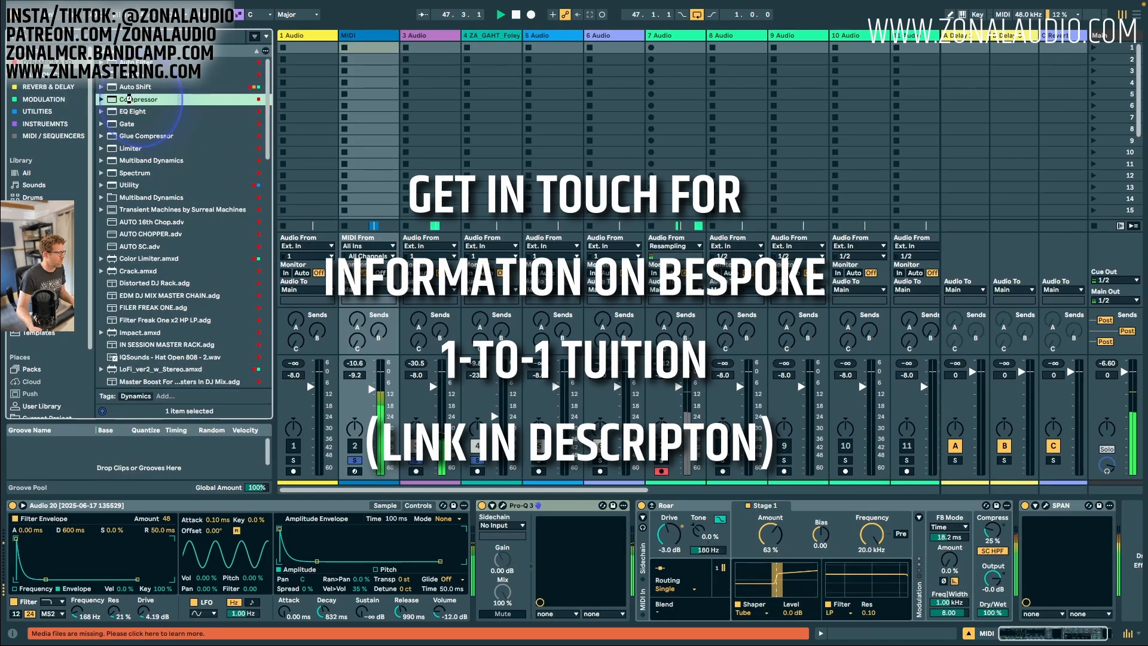
pyautogui.doubleClick(129, 148)
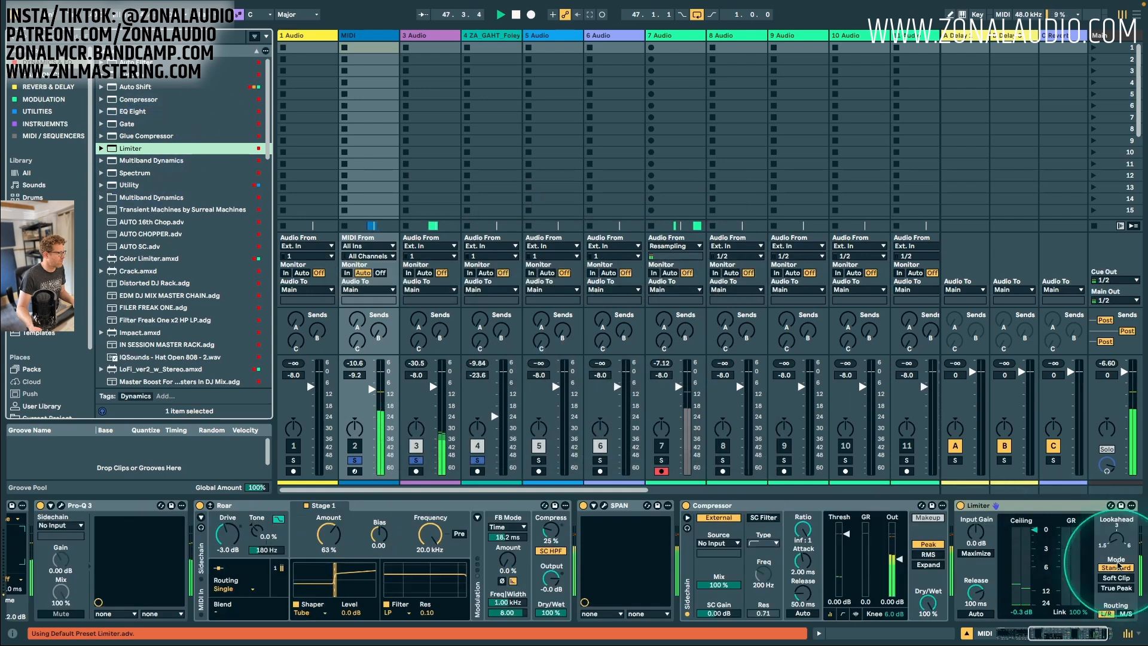
# Set the Compressor to threshold -7.80 dB, ratio 10:1, sidechain off, and the Limiter to Soft Clip, Maximize, release 3.32 ms, threshold about -7.4 dB.
pyautogui.moveTo(974, 596); pyautogui.dragTo(976, 625)
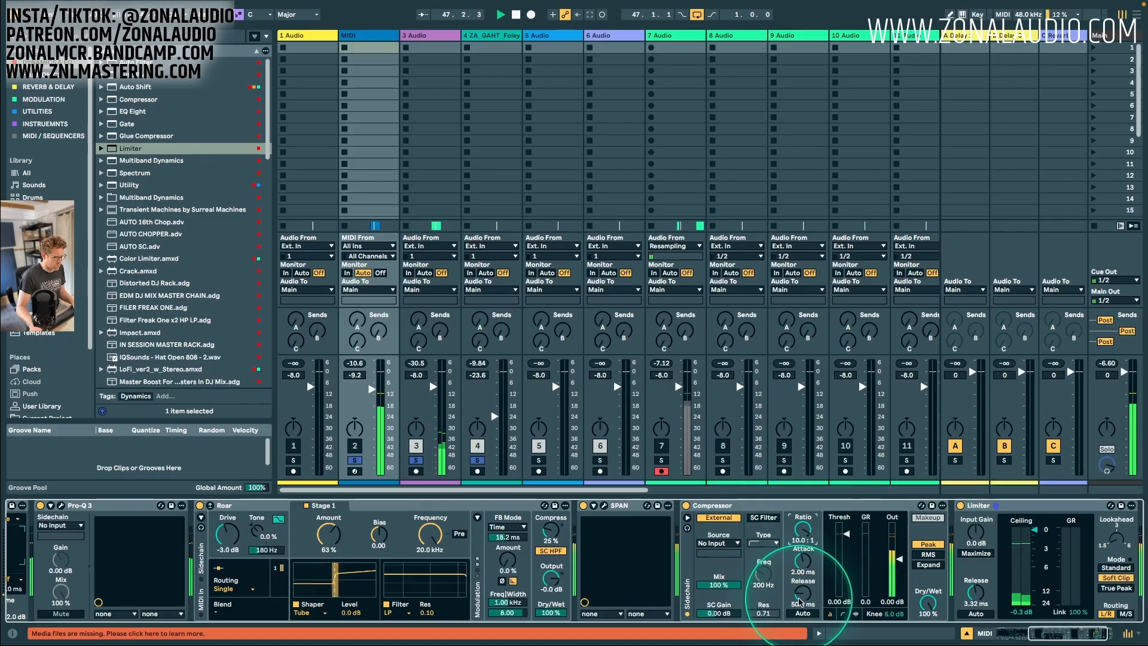
pyautogui.click(718, 517)
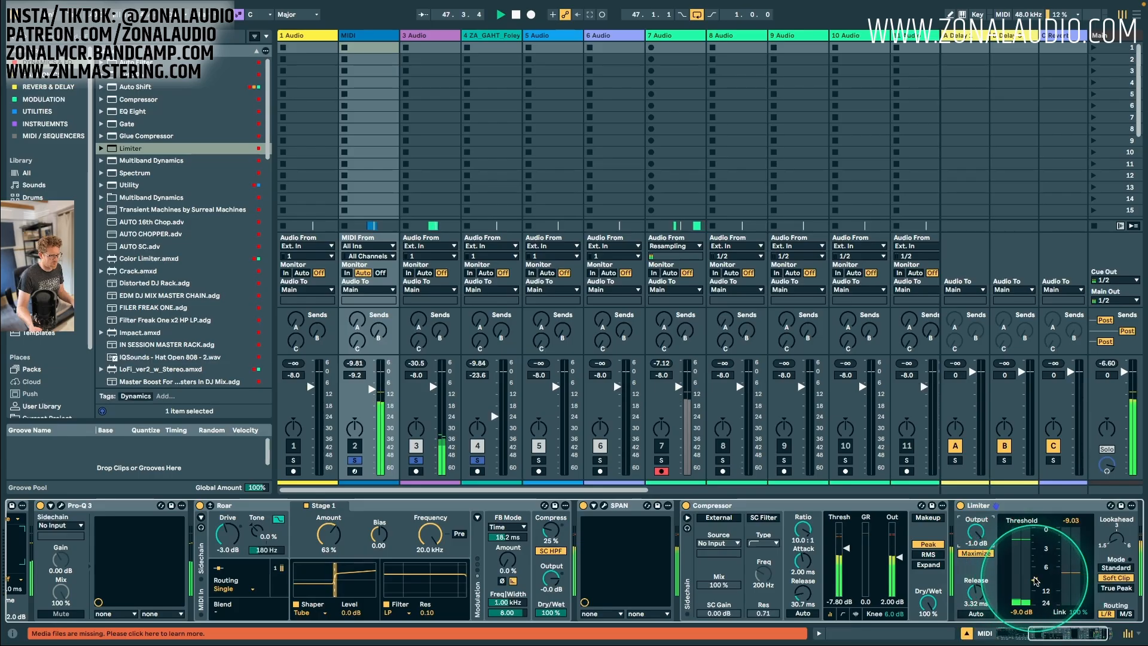
pyautogui.moveTo(1034, 580); pyautogui.dragTo(1034, 572)
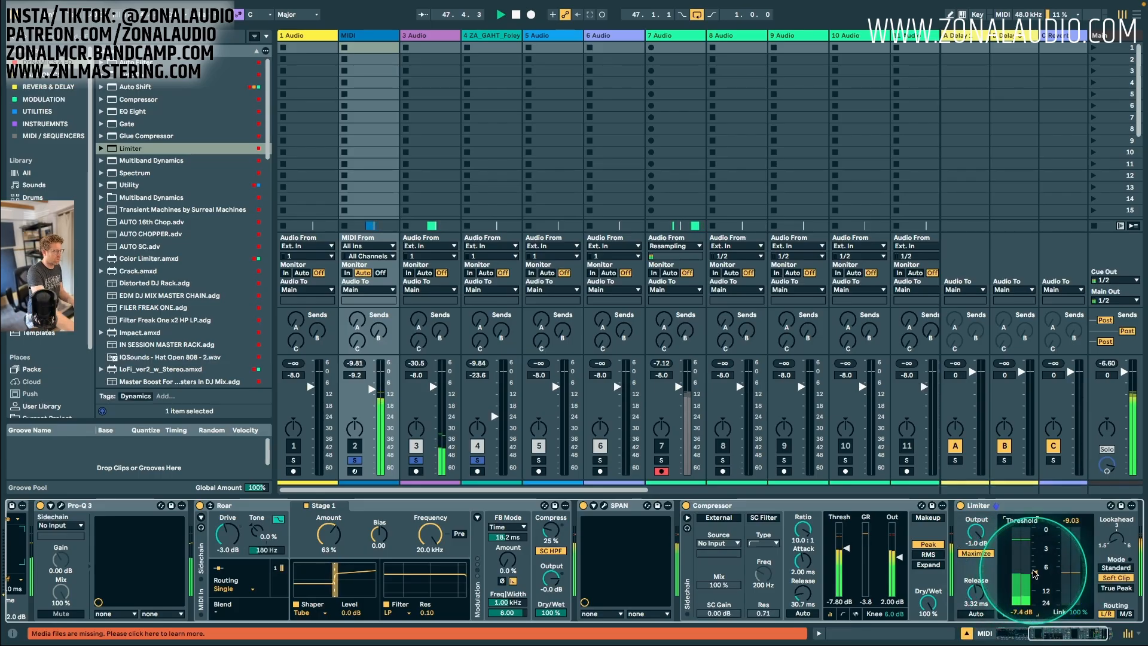
# Return to the Arrangement and enable EQ Eight on the 3 Audio track with a low cut at 284 Hz.
pyautogui.press('Tab')
pyautogui.doubleClick(814, 197)
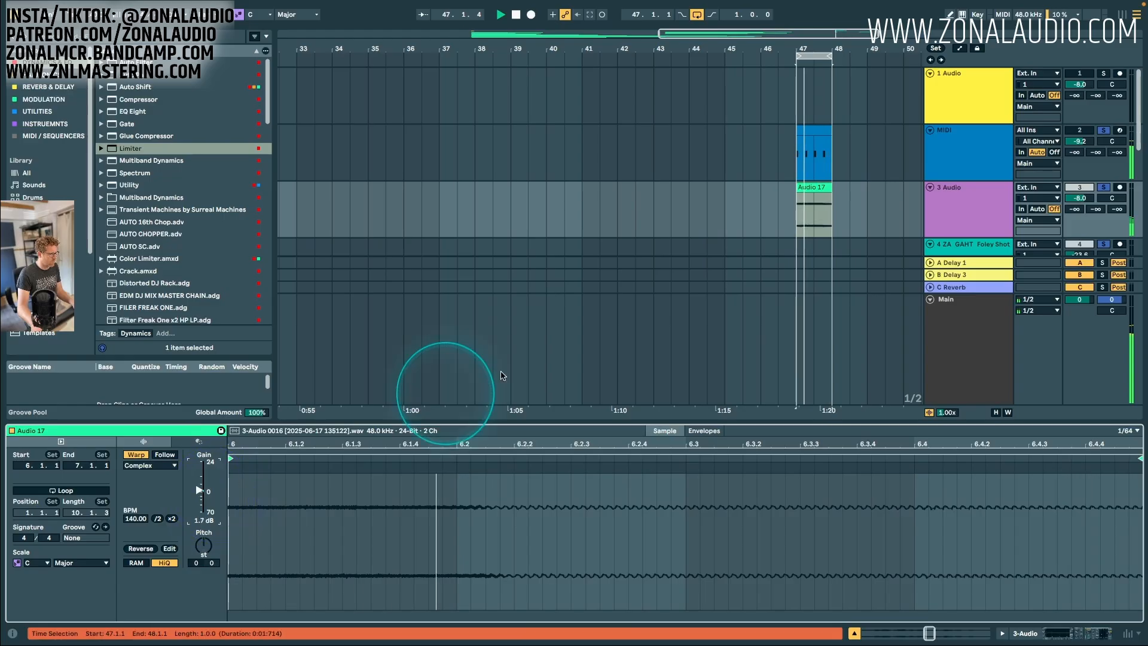
pyautogui.doubleClick(953, 213)
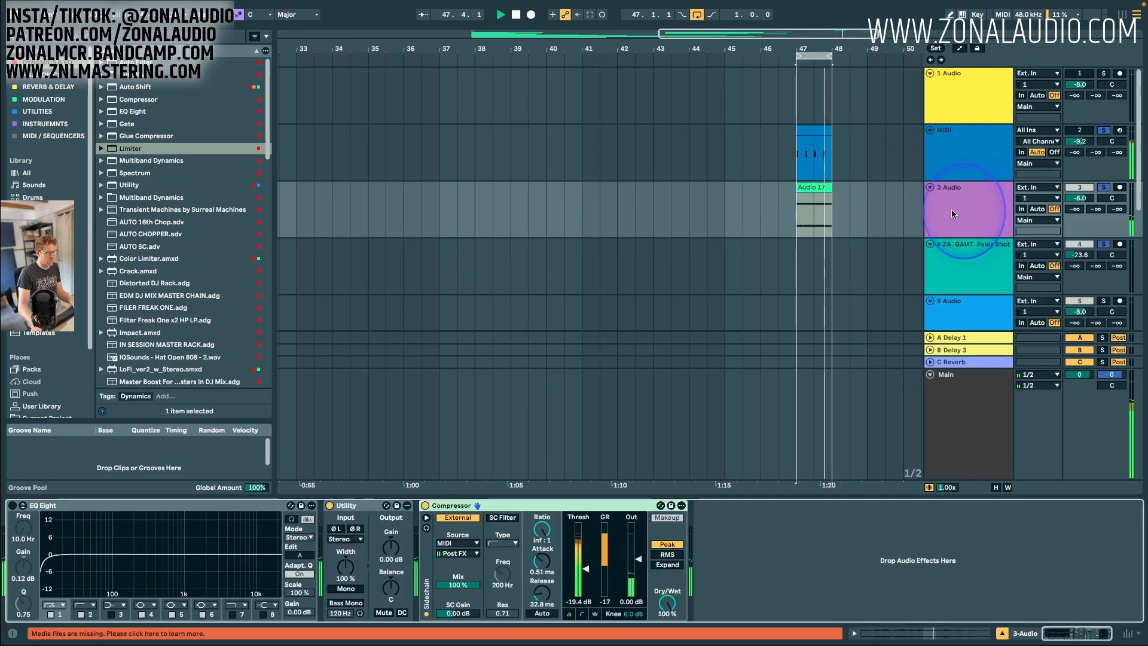
pyautogui.click(13, 505)
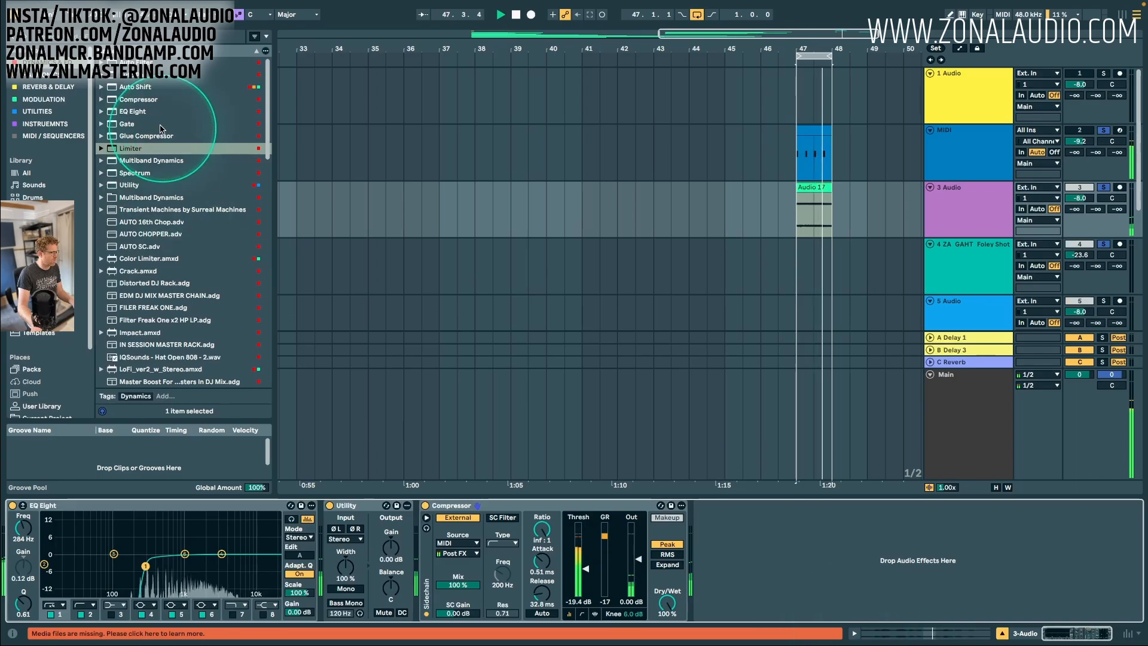
# Insert an Echo between Utility and Compressor on 3 Audio, with its filter high-pass at 577 Hz, low-pass at 11.3 kHz and dry/wet at 28 %.
pyautogui.click(48, 86)
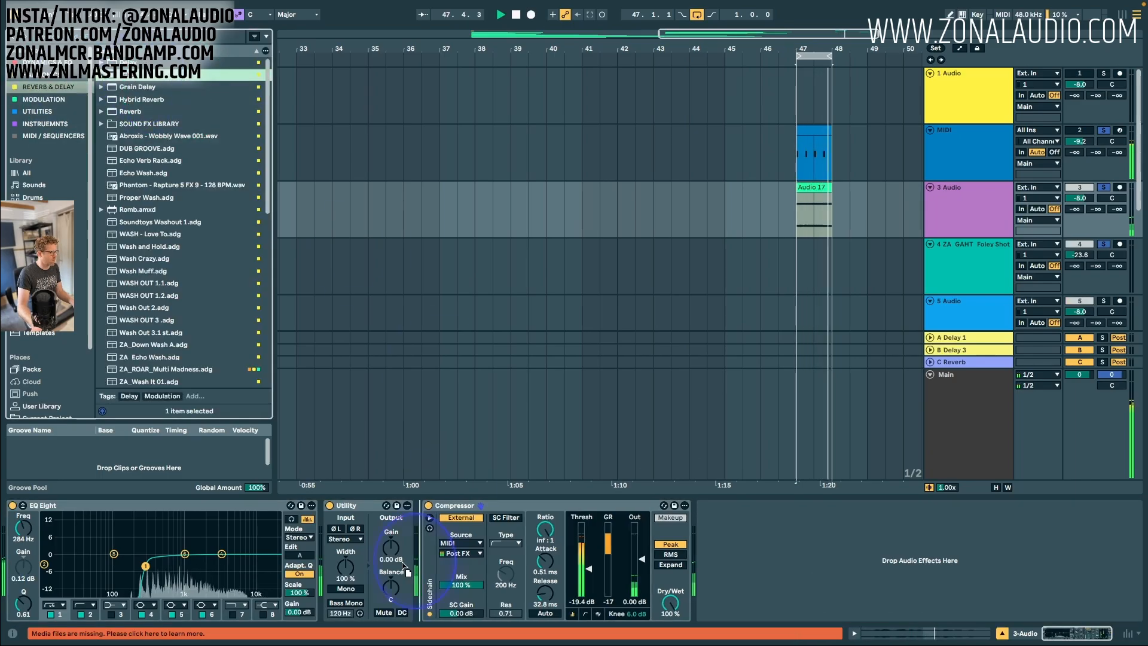
pyautogui.moveTo(403, 565); pyautogui.dragTo(417, 565)
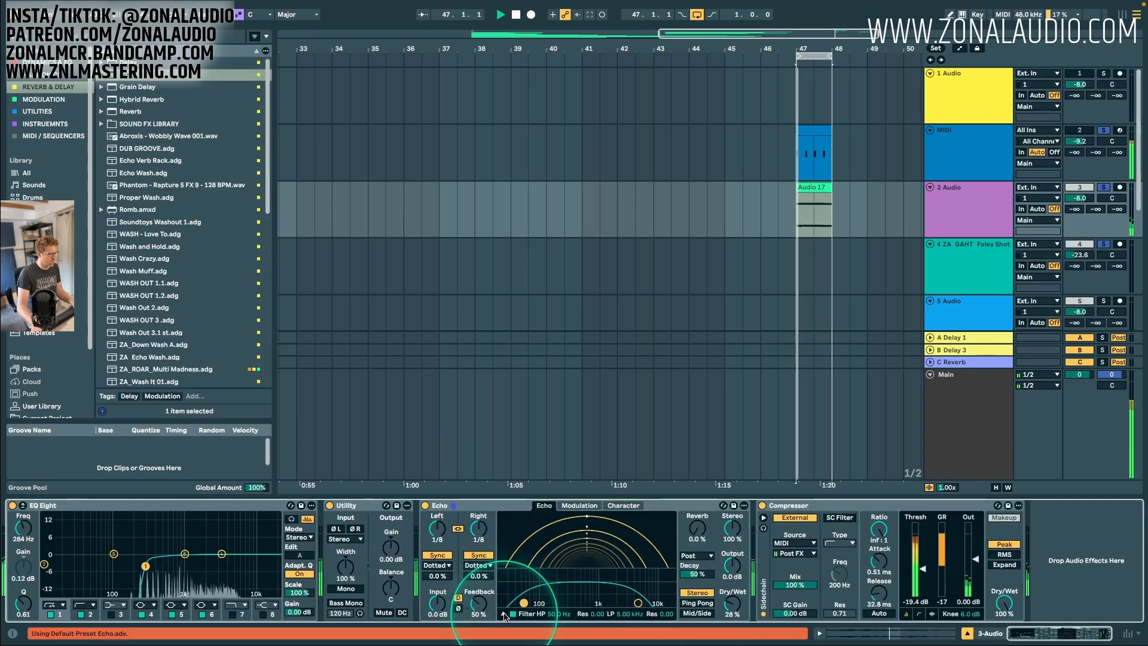
pyautogui.moveTo(524, 602); pyautogui.dragTo(662, 583)
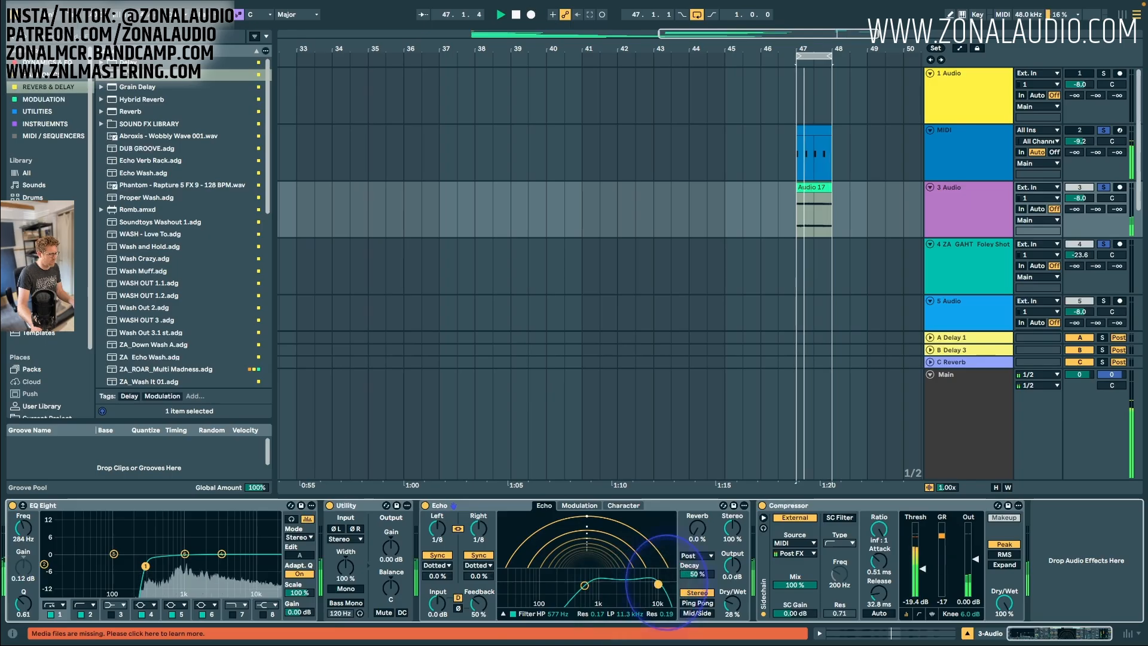
# Unfold tracks 10 and 19, and move the bar 31 section of the Audio 14 take onto a new audio track at bar 47.
pyautogui.click(966, 633)
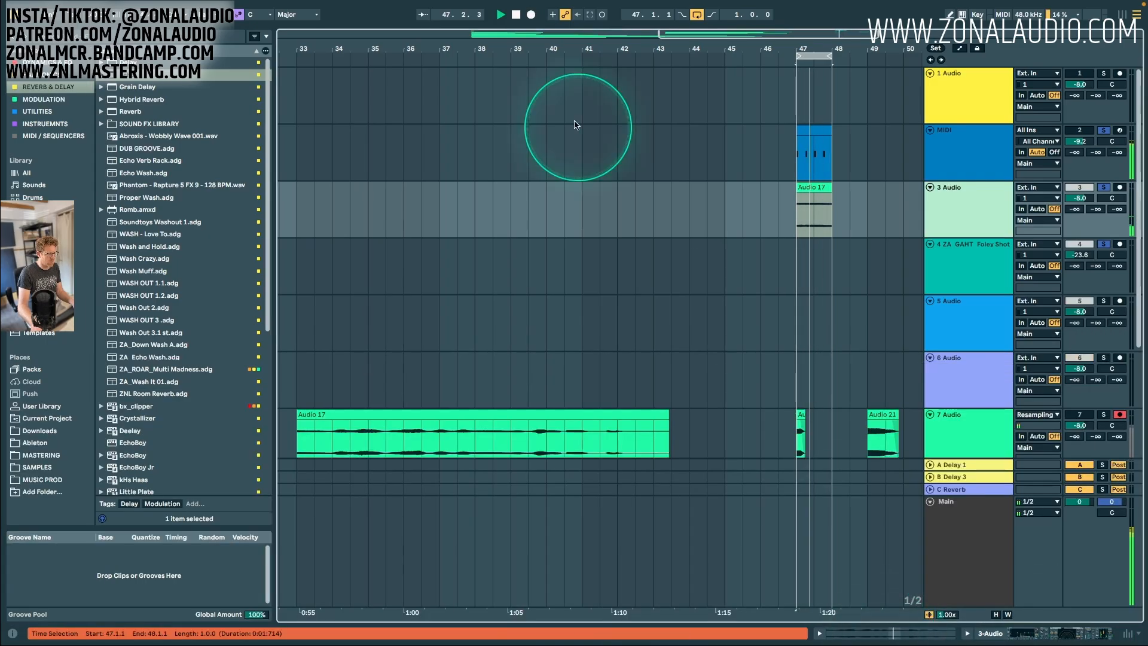
pyautogui.scroll(-5, 580, 179)
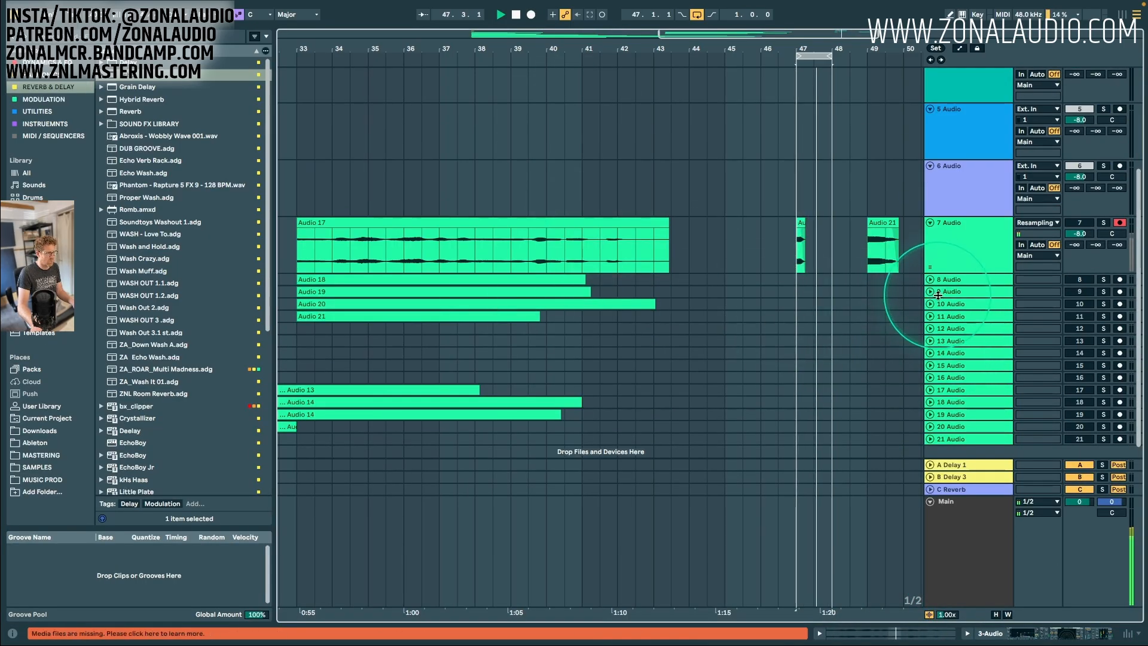
pyautogui.click(930, 304)
pyautogui.scroll(-2, 478, 341)
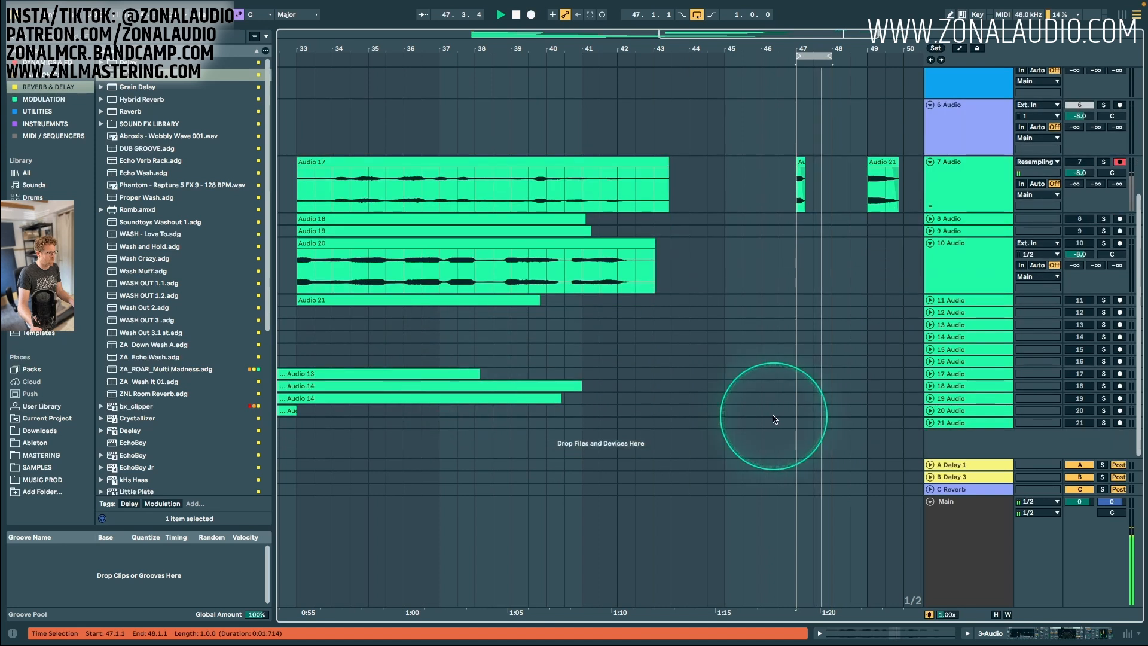
pyautogui.click(930, 398)
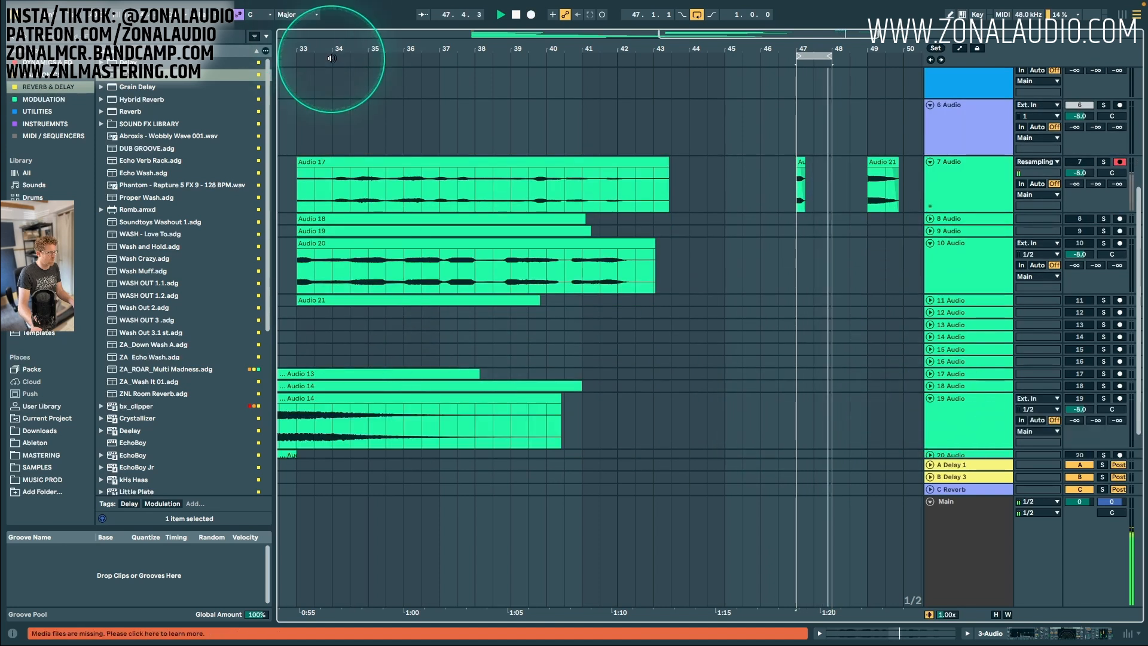
pyautogui.moveTo(325, 50); pyautogui.dragTo(771, 362)
pyautogui.click(737, 422)
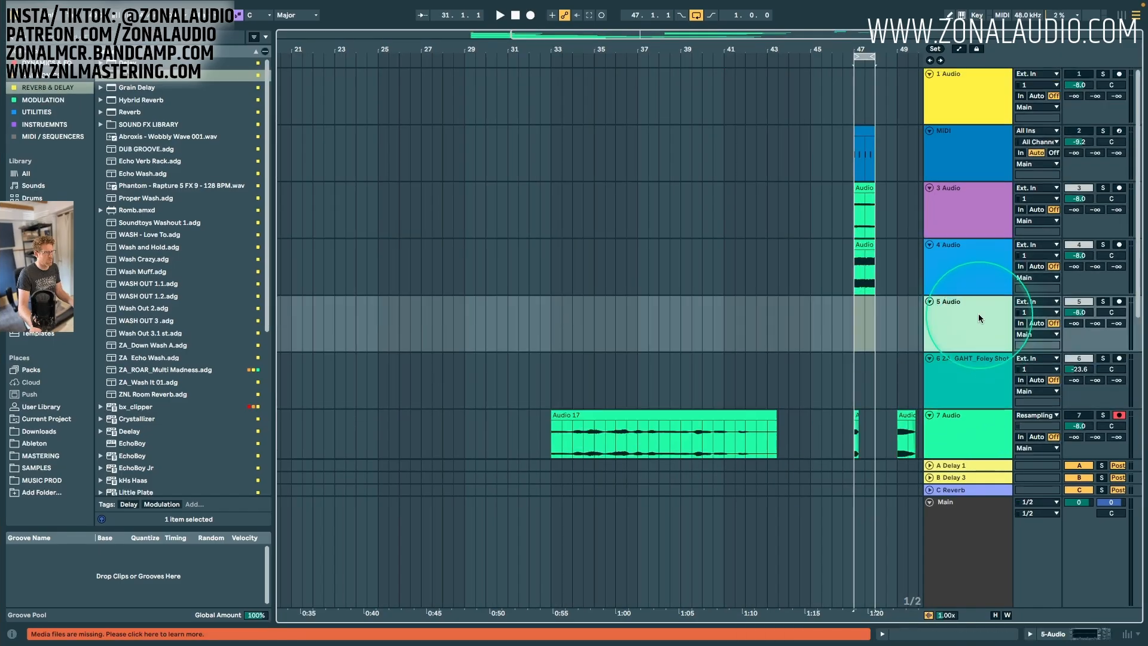
# Add the ZA_Chop n Chain Live 11 rack after Utility on 4 Audio and enable EQ Eight with a low cut at 639 Hz.
pyautogui.scroll(-3, 173, 286)
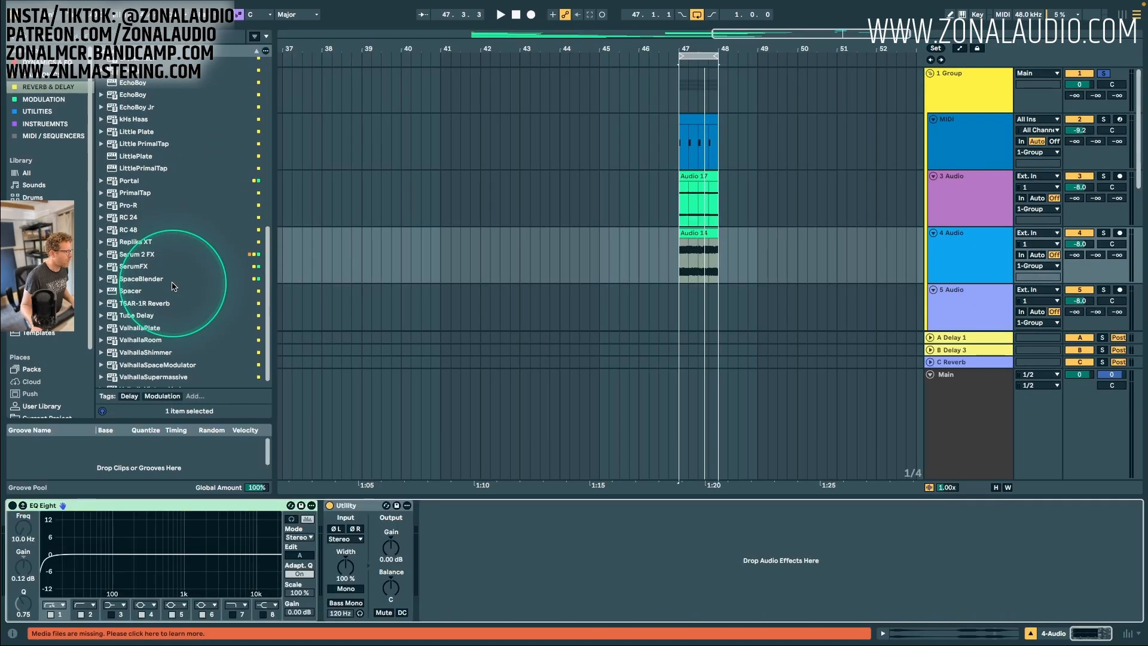
pyautogui.click(46, 63)
pyautogui.scroll(-5, 219, 239)
pyautogui.scroll(5, 221, 245)
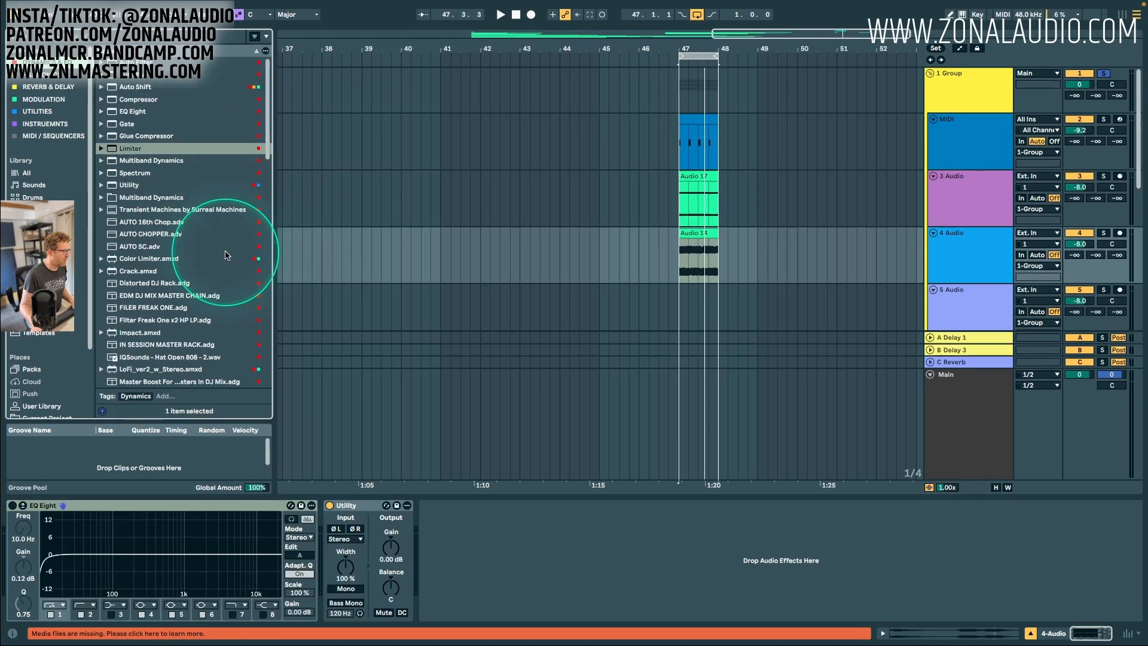
pyautogui.scroll(-5, 226, 255)
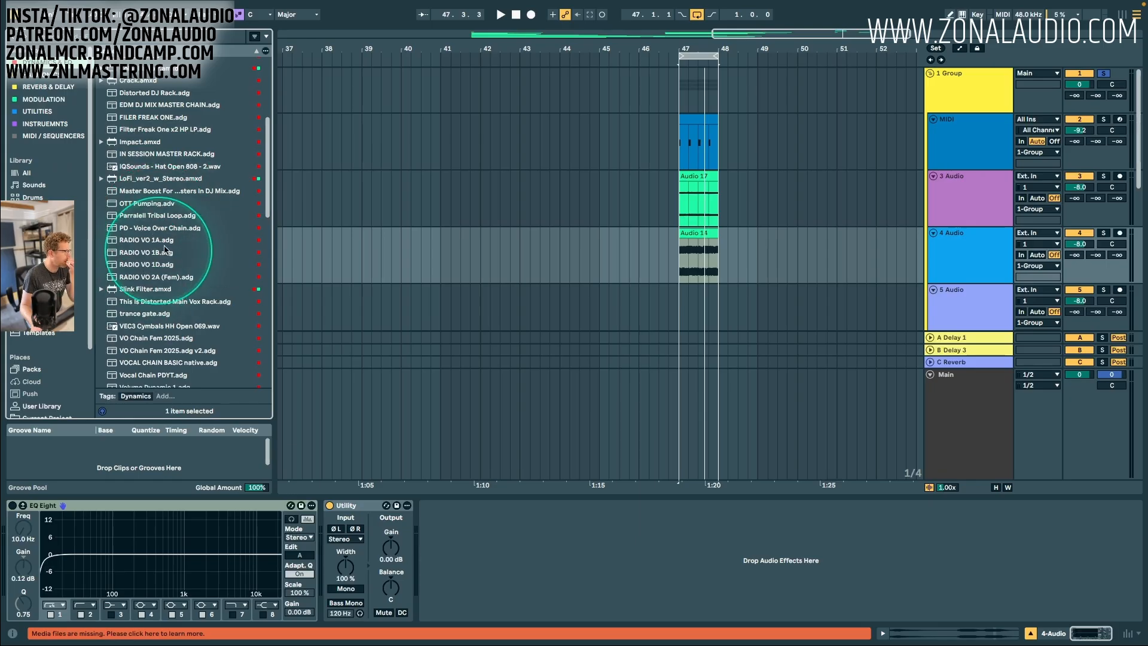
pyautogui.scroll(5, 174, 239)
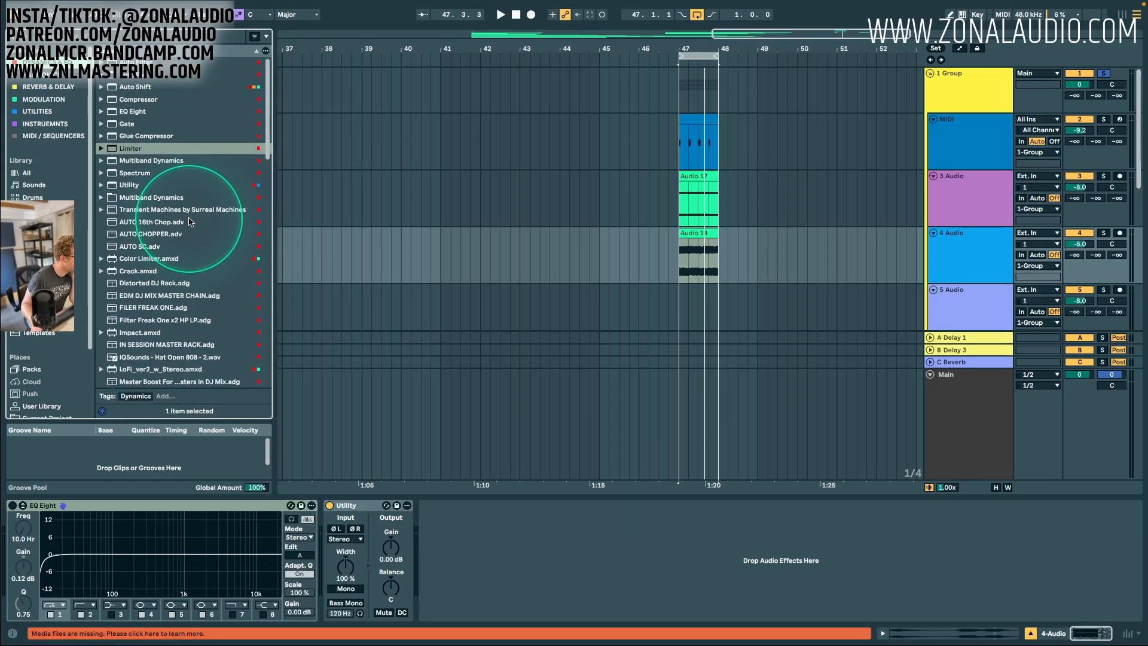
pyautogui.scroll(-7, 185, 215)
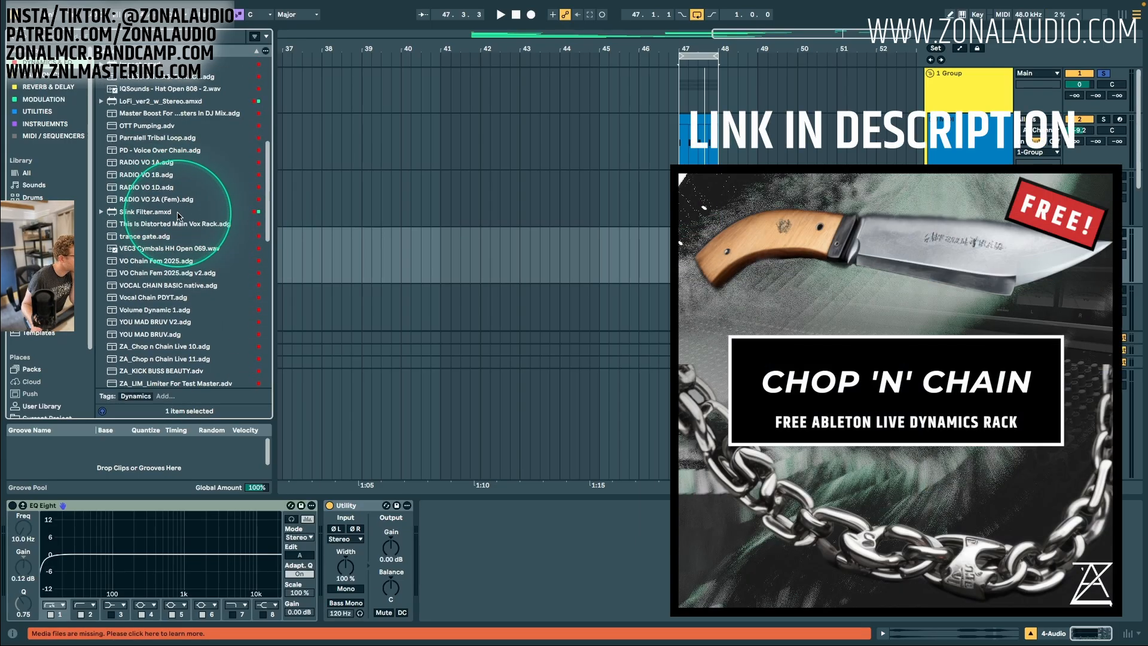
pyautogui.scroll(-2, 178, 216)
pyautogui.moveTo(179, 575); pyautogui.dragTo(205, 577)
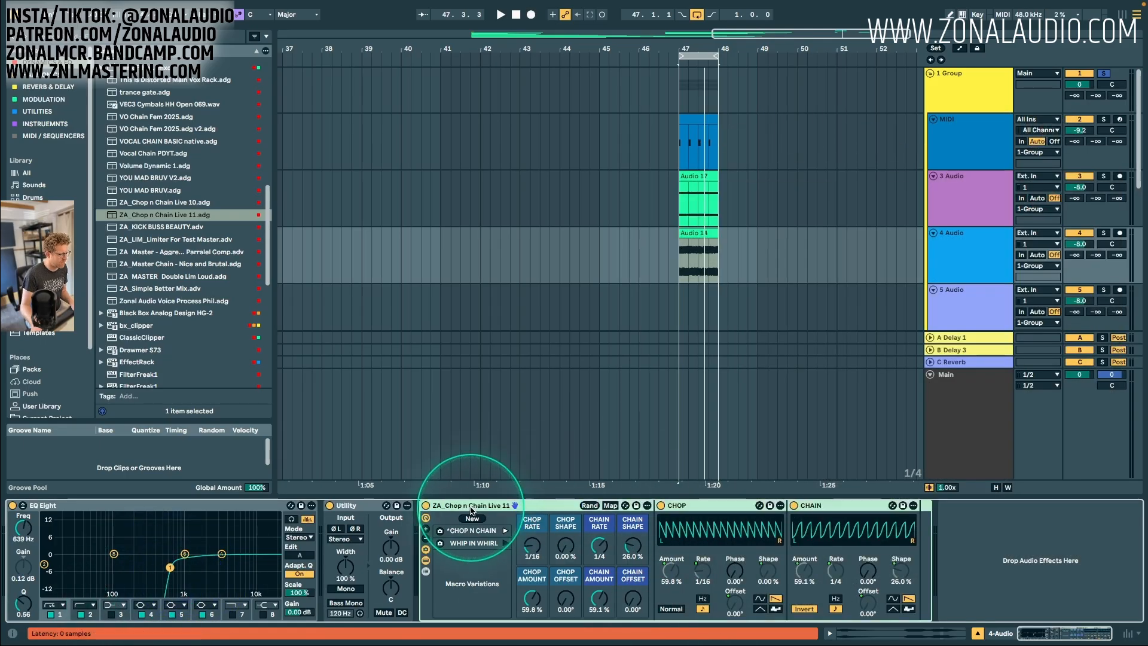
# Play the loop and set the rack's Chop Amount to 86.6 %, Chop Shape to 29.9 % and Chain Amount to 84.3 %.
pyautogui.press('space')
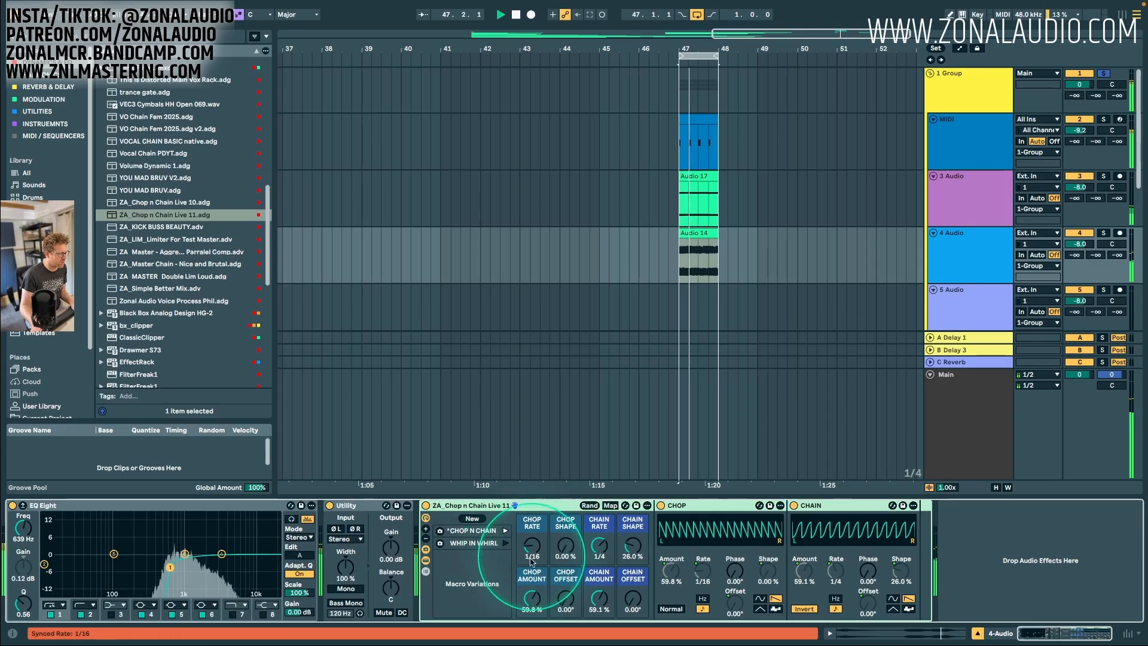
pyautogui.moveTo(532, 598); pyautogui.dragTo(532, 592)
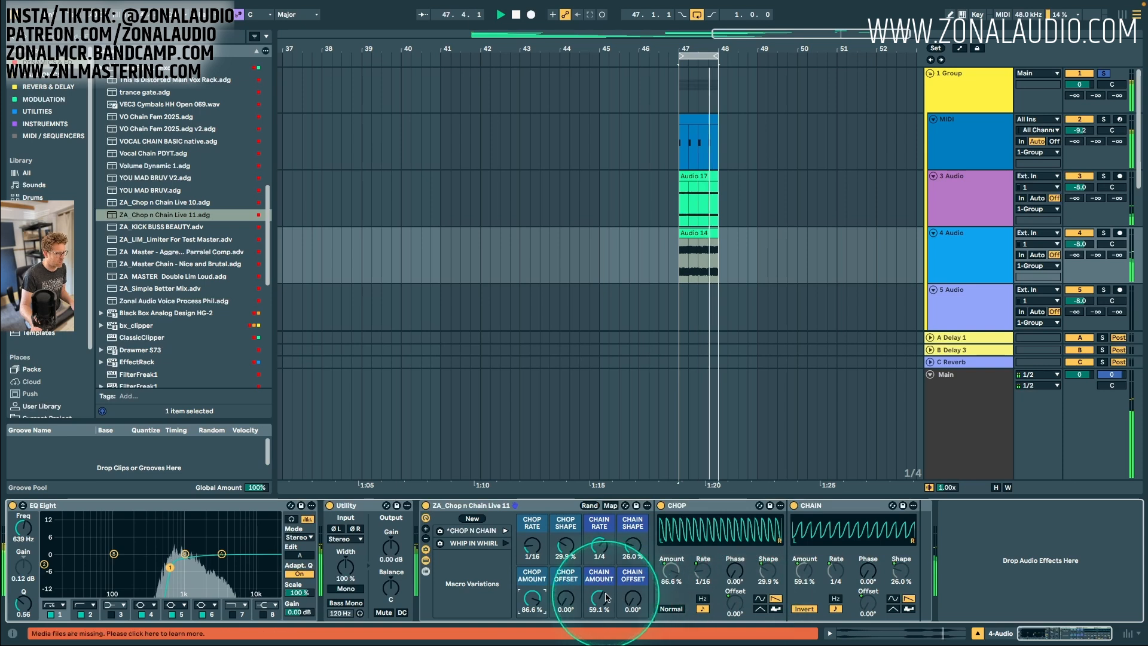
pyautogui.moveTo(599, 598); pyautogui.dragTo(599, 577)
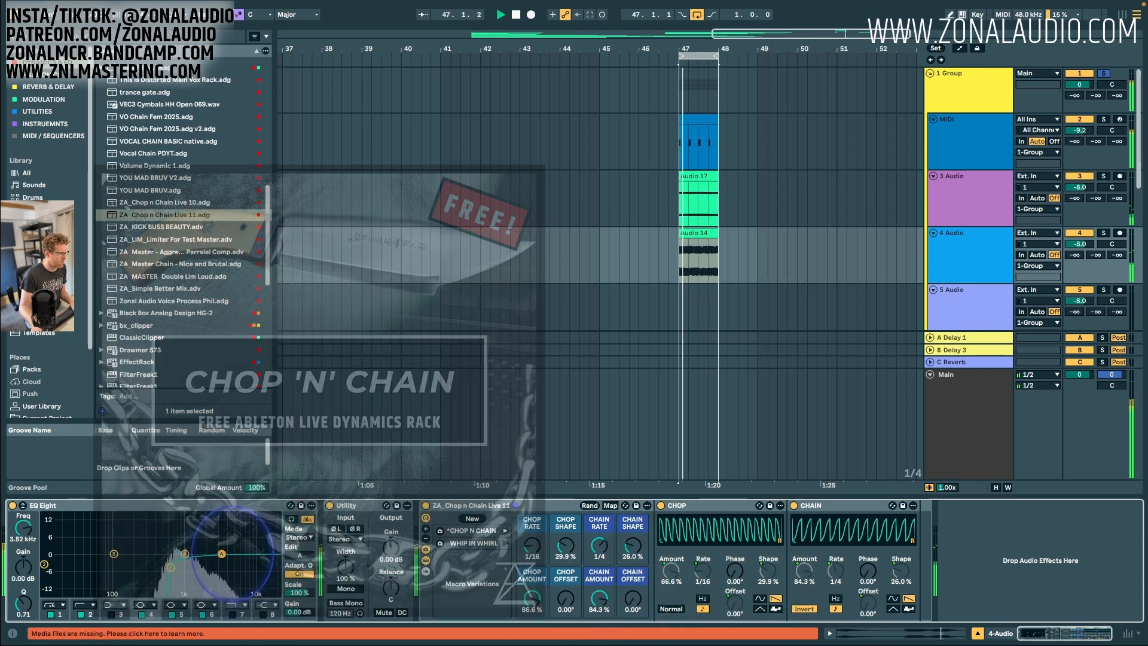
# Add an Amp before EQ Eight on 4 Audio with the Rock model, bass 0.00 and dry/wet 13.5 %, and set Chop Amount to 89.8 %.
pyautogui.click(48, 76)
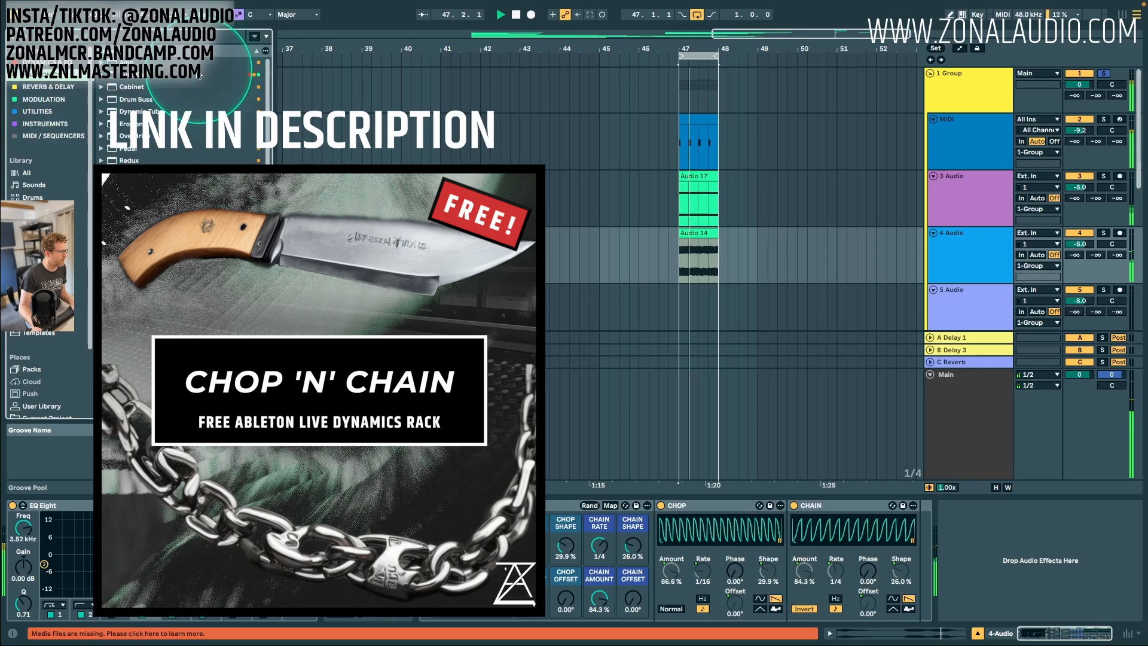
pyautogui.moveTo(125, 62); pyautogui.dragTo(30, 534)
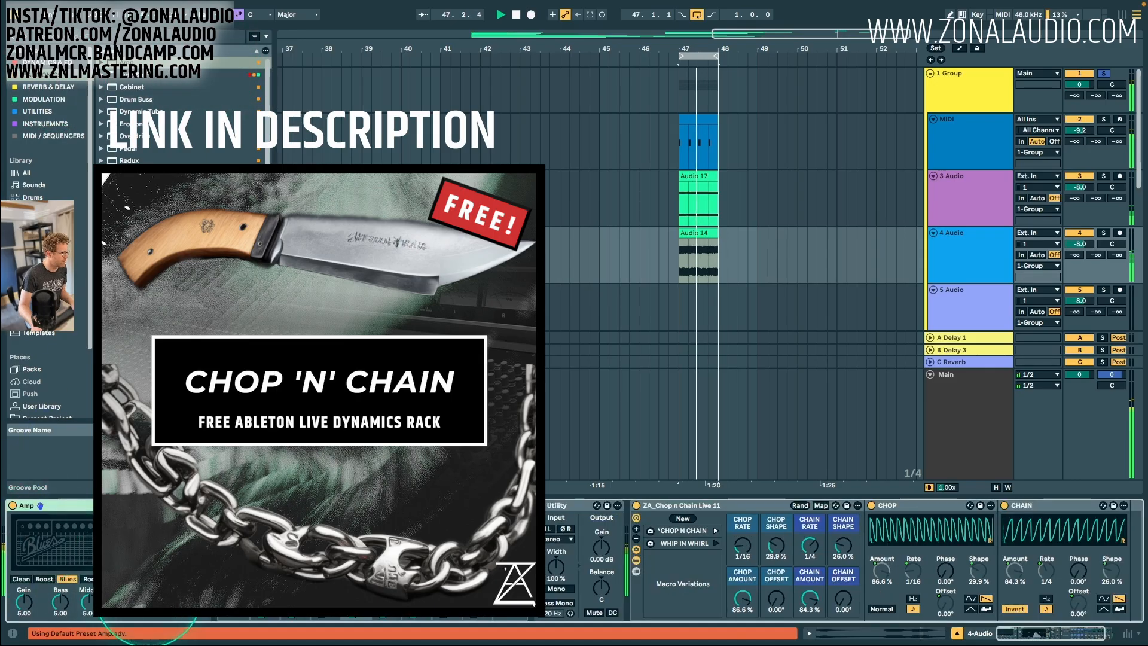
pyautogui.click(137, 579)
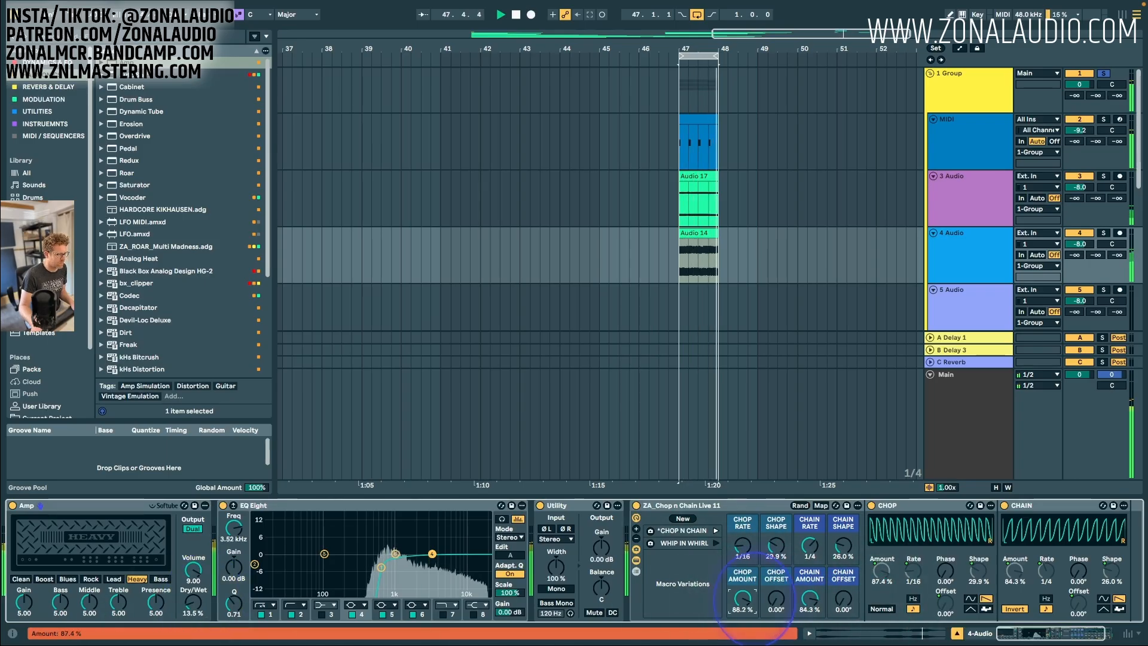
pyautogui.moveTo(754, 599); pyautogui.dragTo(754, 598)
pyautogui.moveTo(61, 602); pyautogui.dragTo(61, 640)
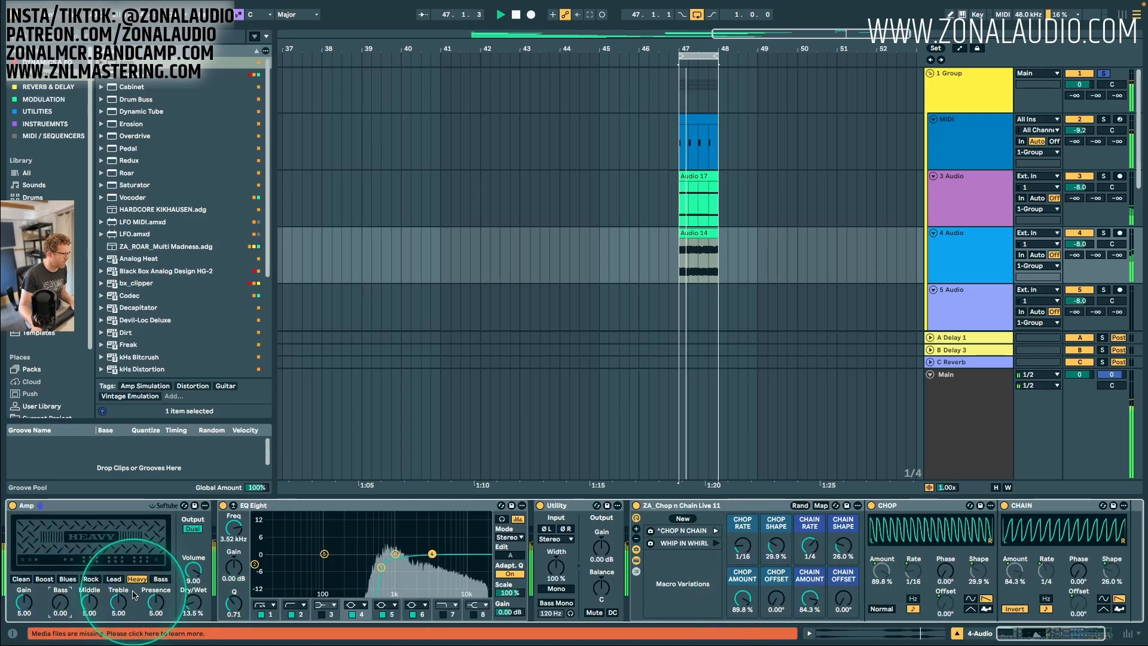
pyautogui.click(91, 579)
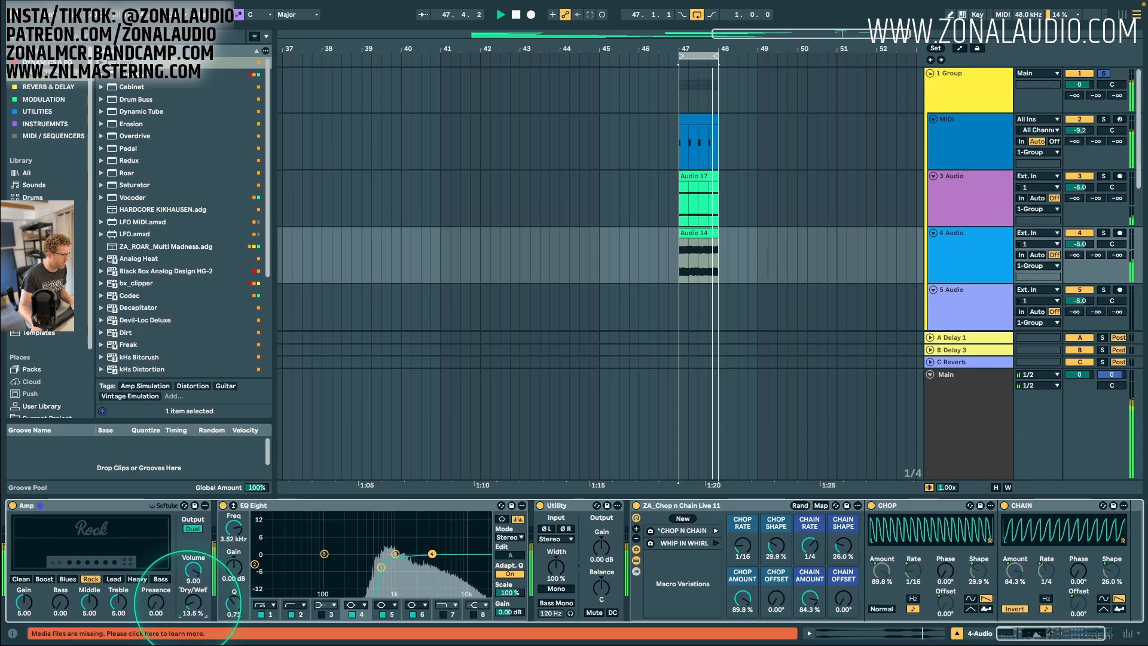
# Add a resonant 12 dB/oct stereo Low Cut band in the MIDI track's Pro-Q 3, below the existing side low cut, and close the plug-in window.
pyautogui.click(942, 133)
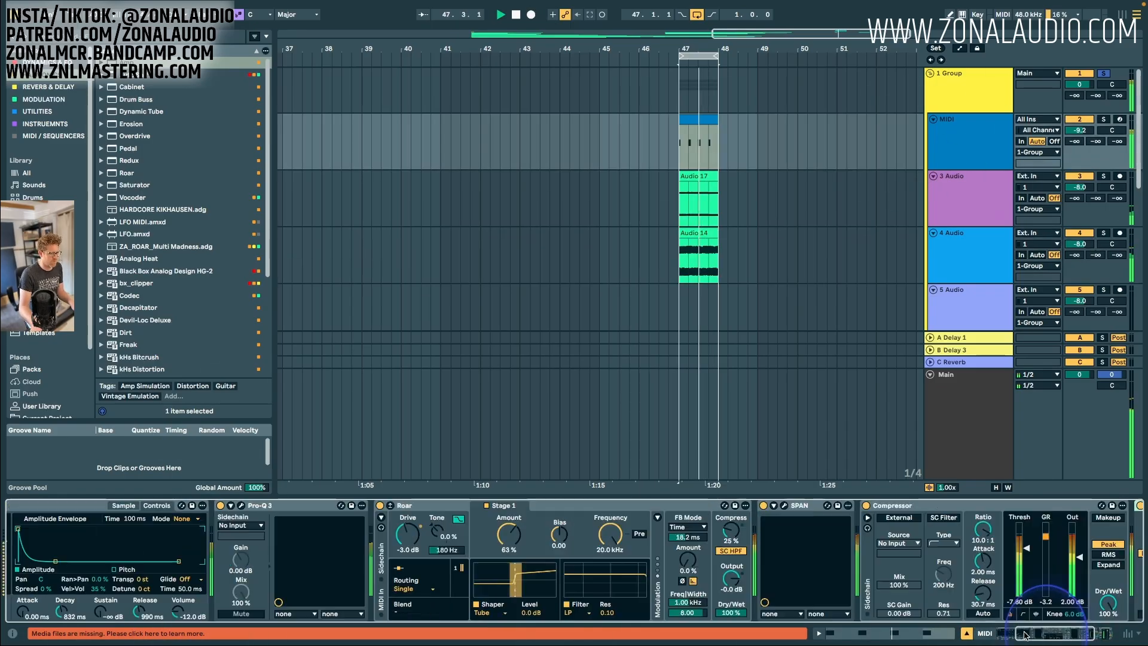
pyautogui.click(1024, 635)
pyautogui.click(503, 505)
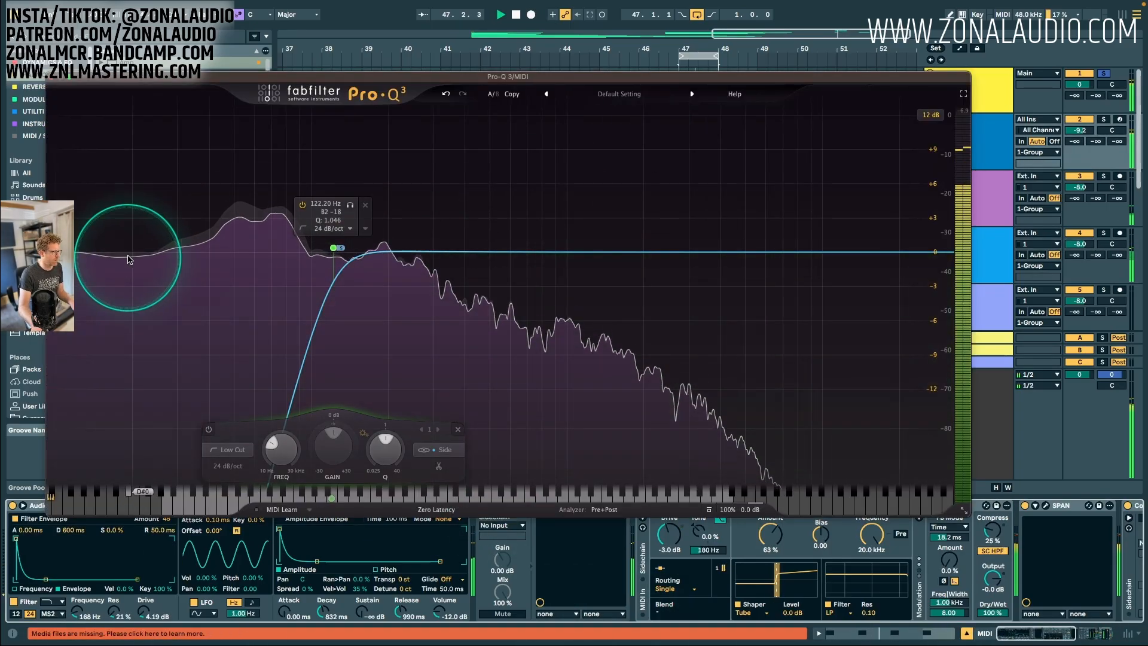
pyautogui.moveTo(127, 258); pyautogui.dragTo(216, 177)
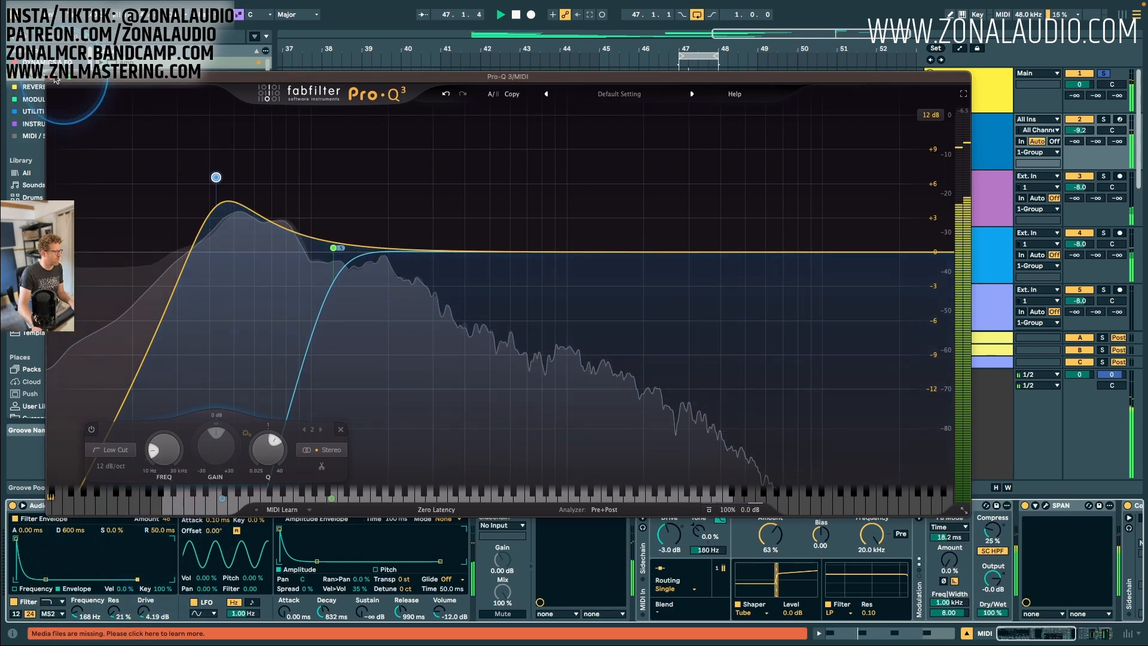
pyautogui.click(54, 77)
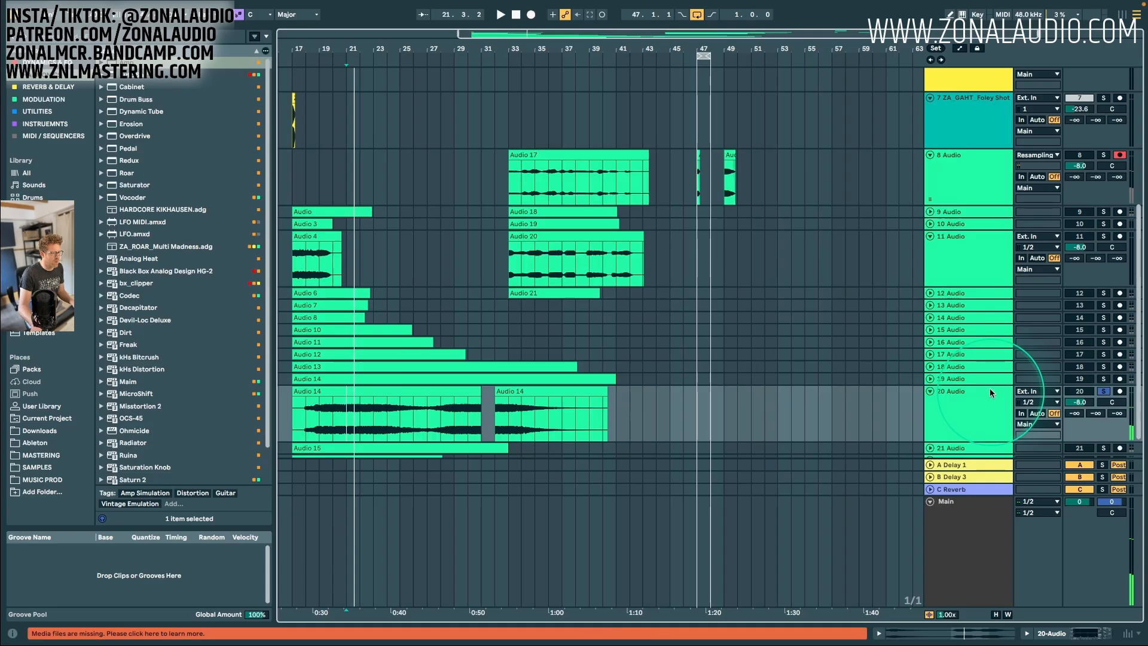
# Unfold the 21 Audio and 22 Audio tracks, solo 22 Audio and audition its Audio 16 take from about bar 21.
pyautogui.scroll(-2, 863, 385)
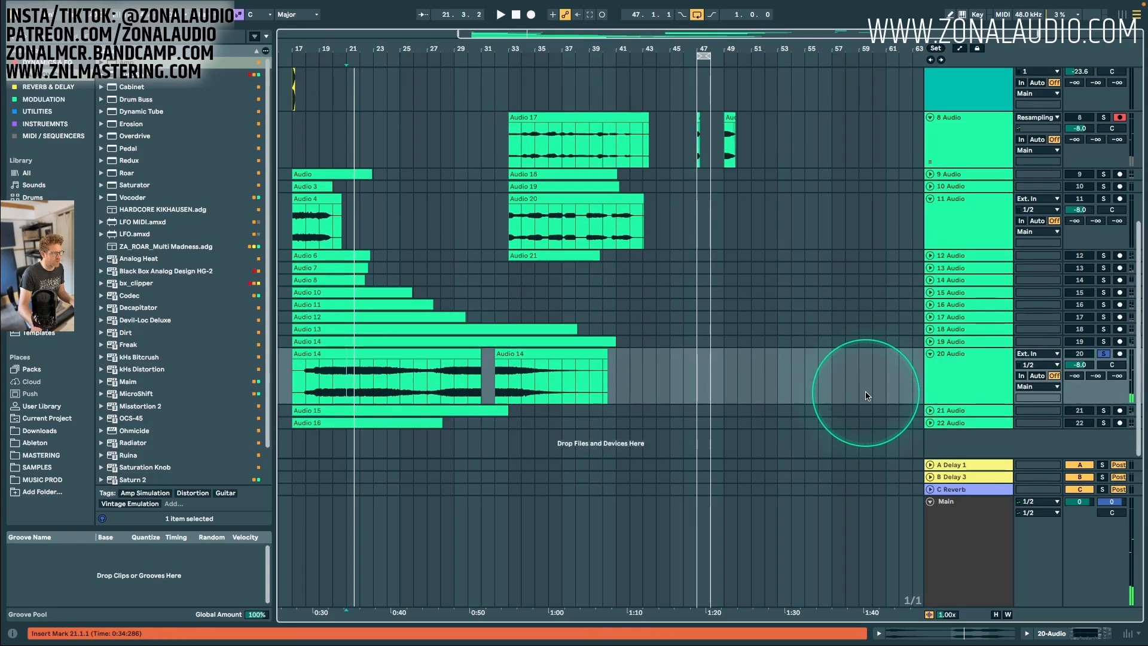
pyautogui.click(930, 395)
pyautogui.scroll(-2, 524, 435)
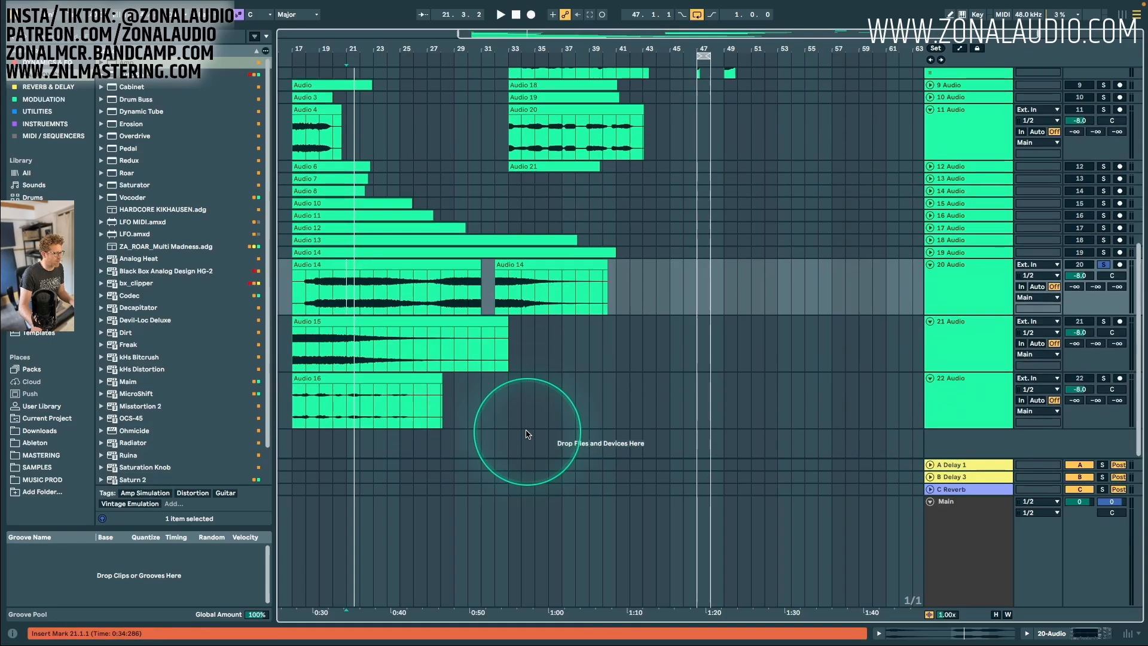
pyautogui.click(323, 416)
pyautogui.click(973, 380)
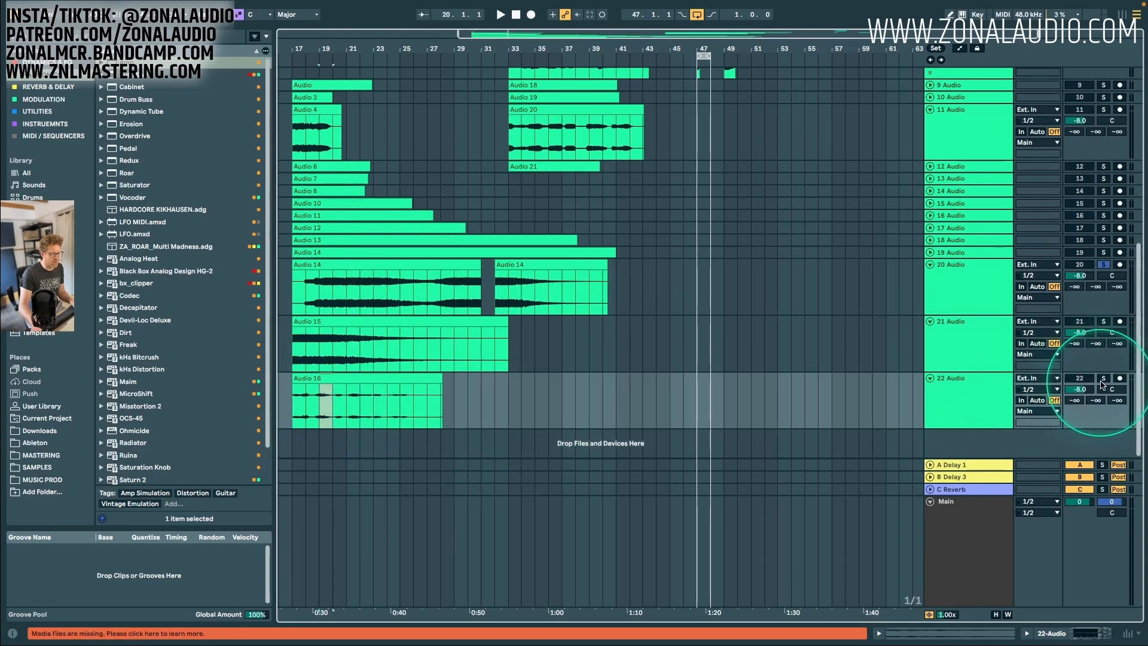
pyautogui.press('space')
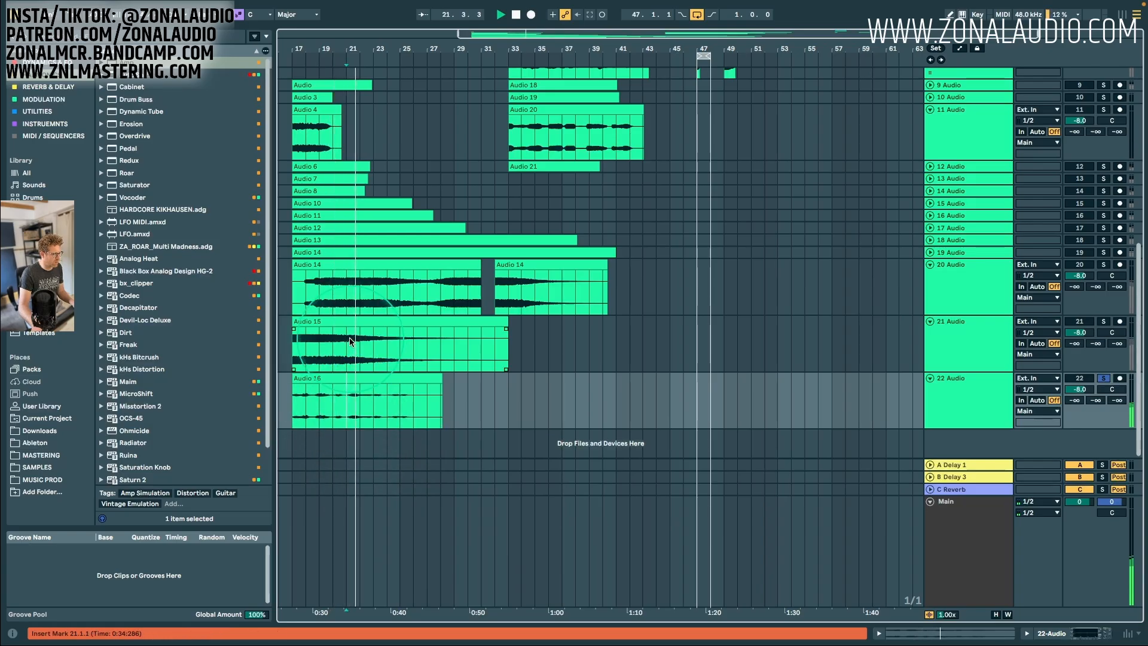
pyautogui.click(358, 80)
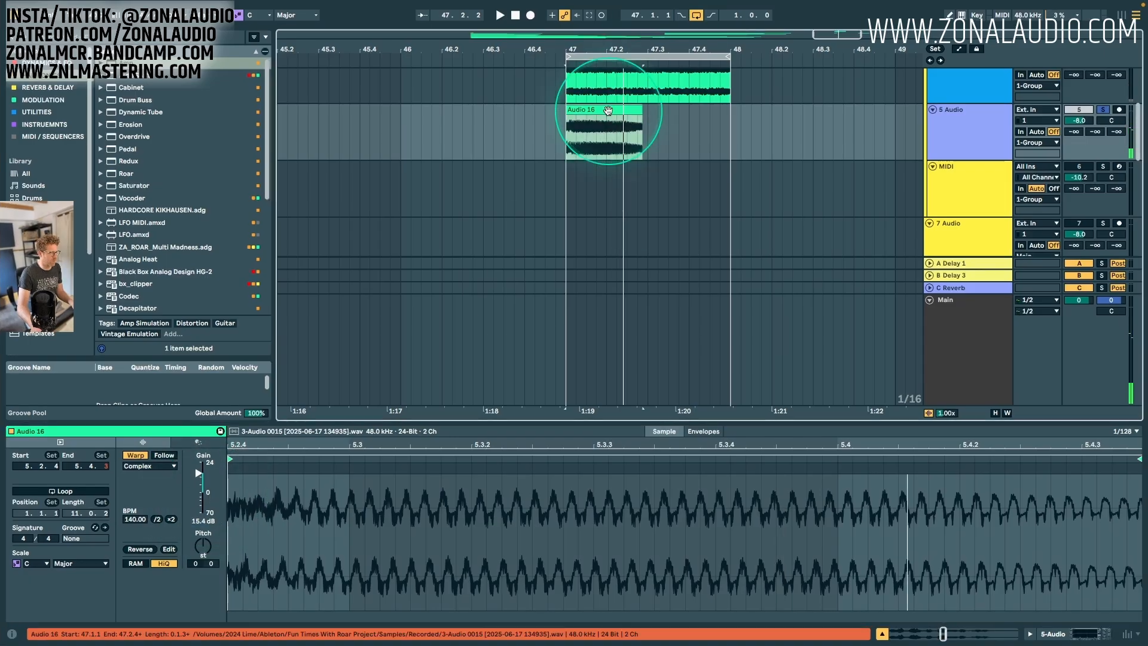
# Delete the Audio 16 clip from 5 Audio and lower the MIDI clip's note at 1.1.4 to C3.
pyautogui.press('Delete')
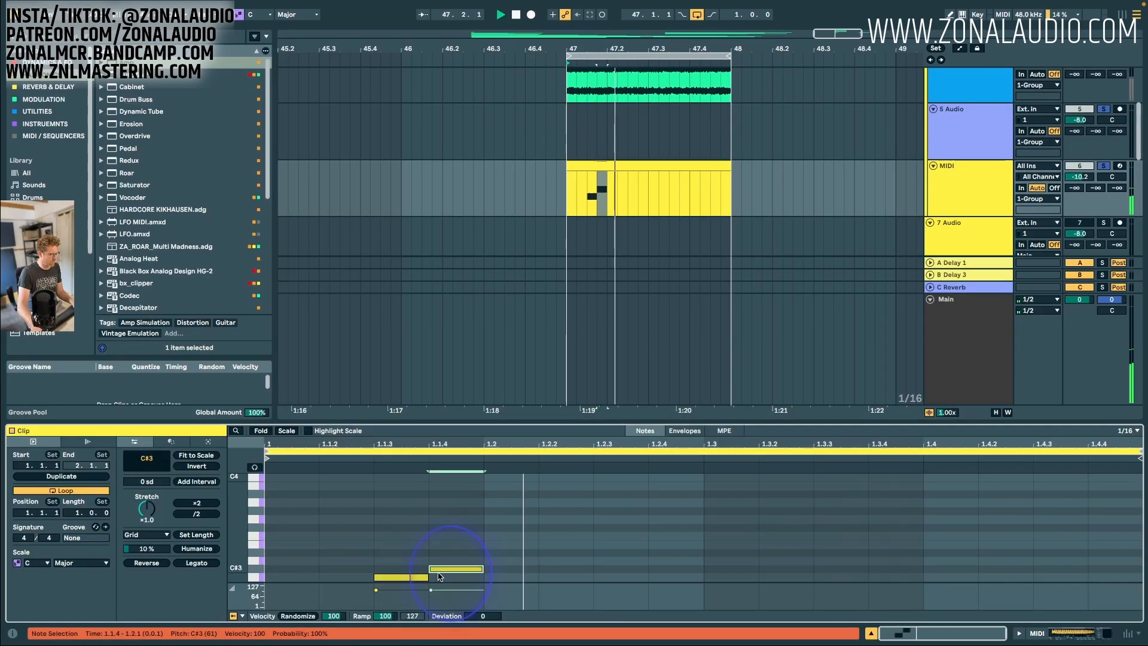
pyautogui.click(456, 555)
pyautogui.press('Down')
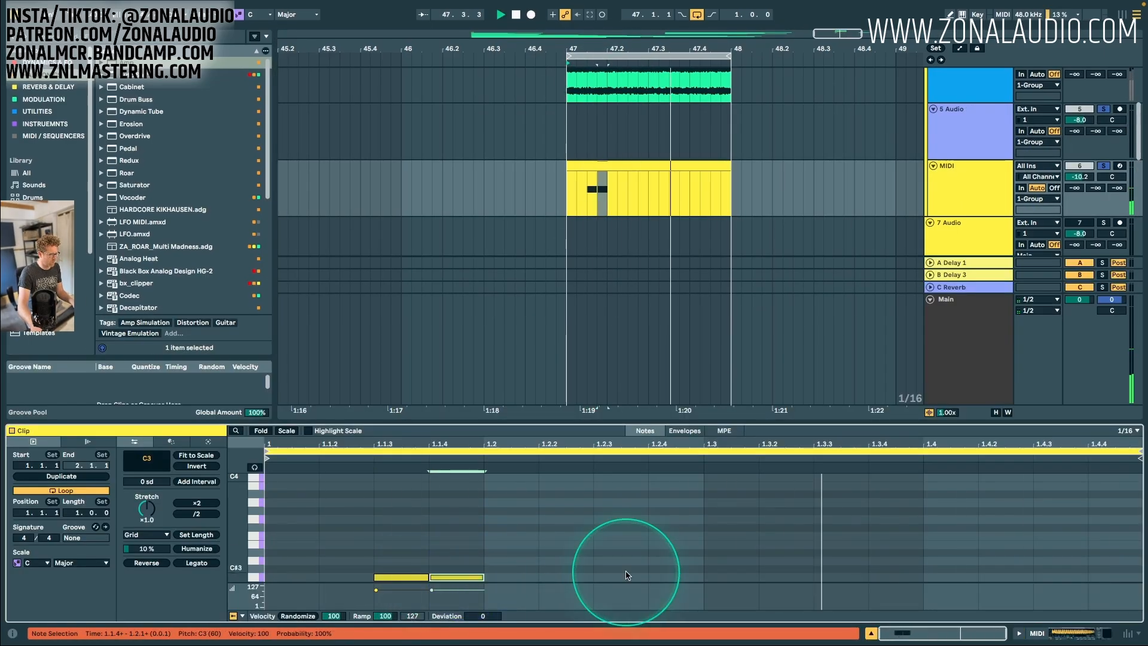
# Add a C3 note at 1.2.3 and a C#3 note at 1.2.4, and duplicate the four-note pattern across the clip.
pyautogui.doubleClick(627, 575)
pyautogui.doubleClick(685, 575)
pyautogui.press('Up')
pyautogui.moveTo(701, 537); pyautogui.dragTo(269, 539)
pyautogui.press('super+d')
pyautogui.click(1114, 566)
pyautogui.click(923, 532)
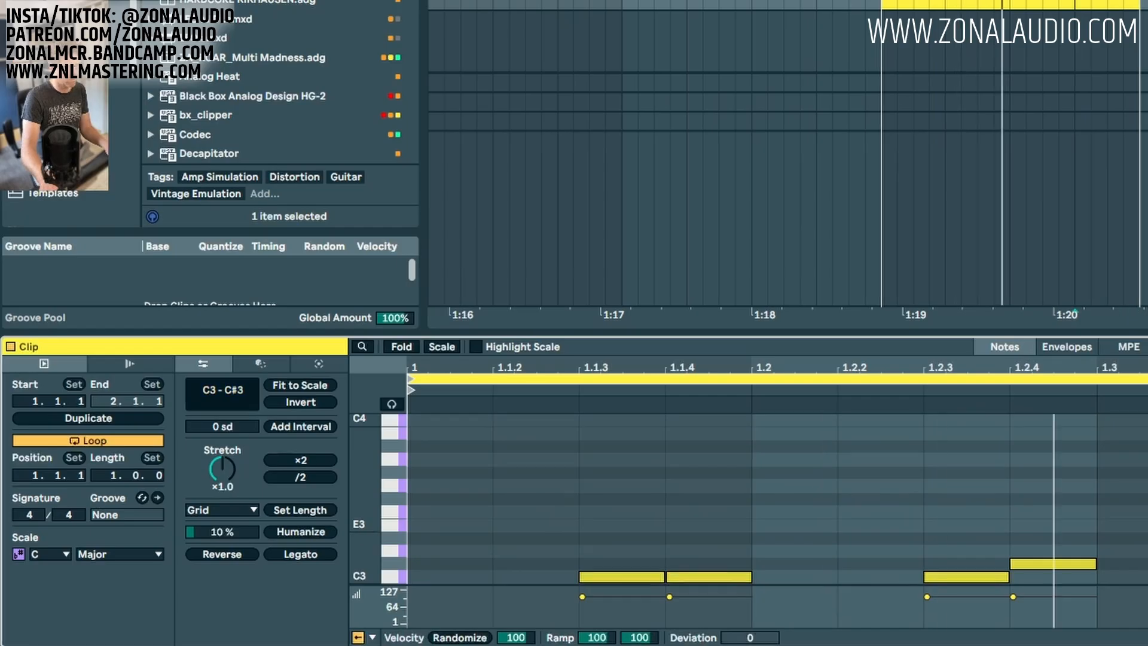
# Check the MIDI track's Simpler and Pro-Q 3 chain during playback, and transpose all C#3 notes in the clip down.
pyautogui.scroll(5, 787, 36)
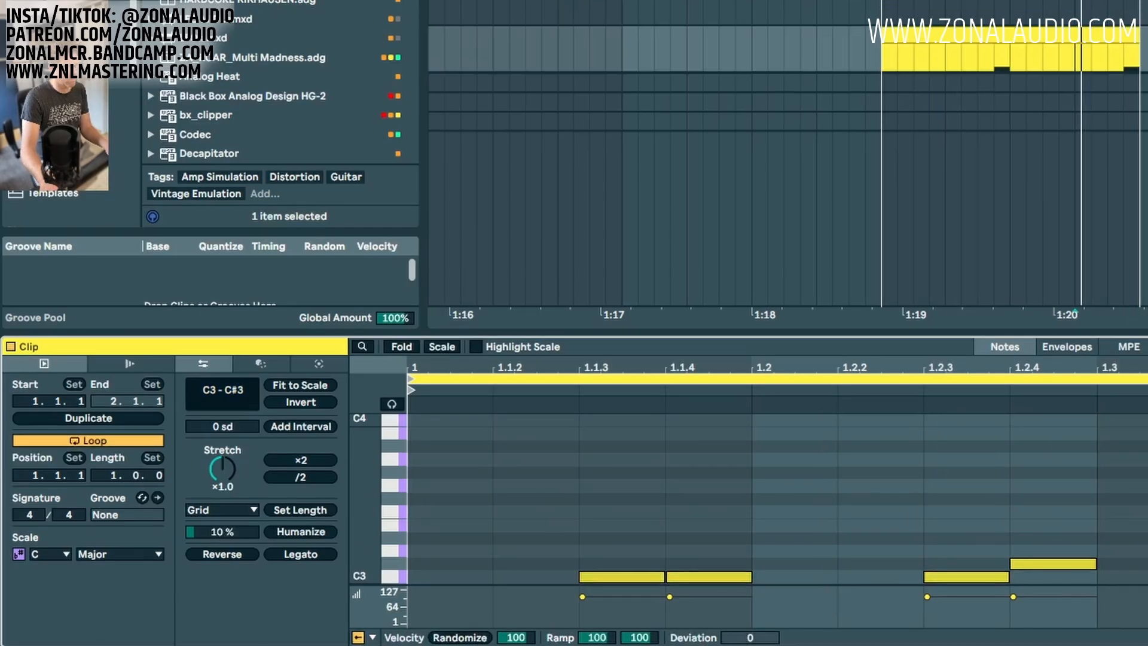
pyautogui.click(787, 36)
pyautogui.scroll(4, 786, 36)
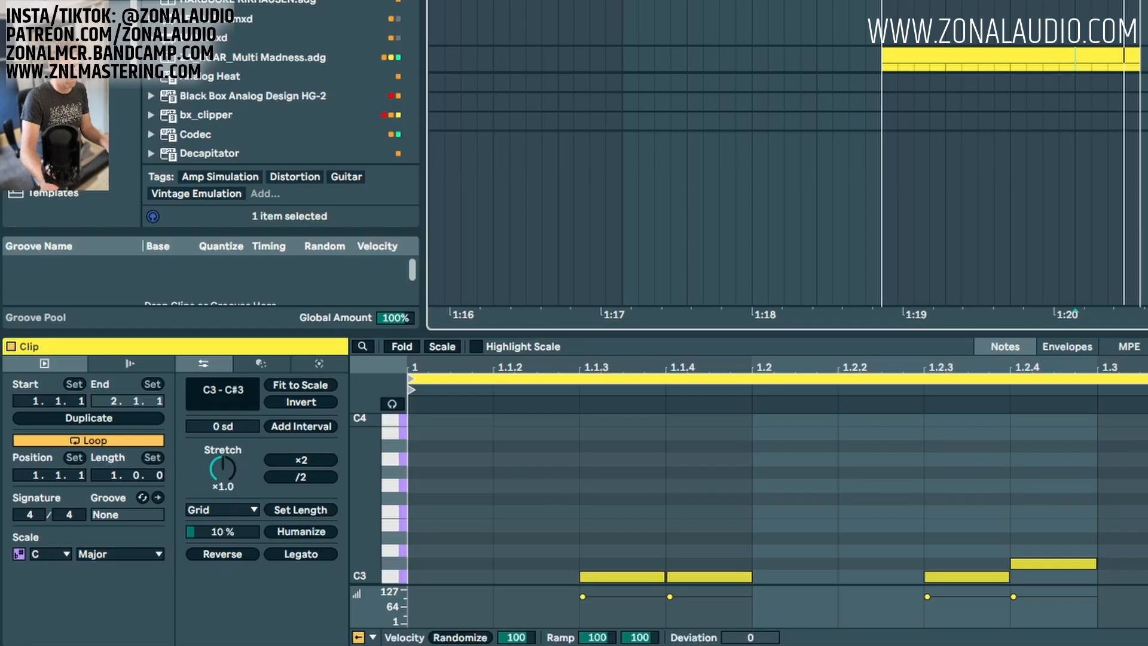
pyautogui.scroll(-2, 786, 36)
pyautogui.scroll(4, 786, 36)
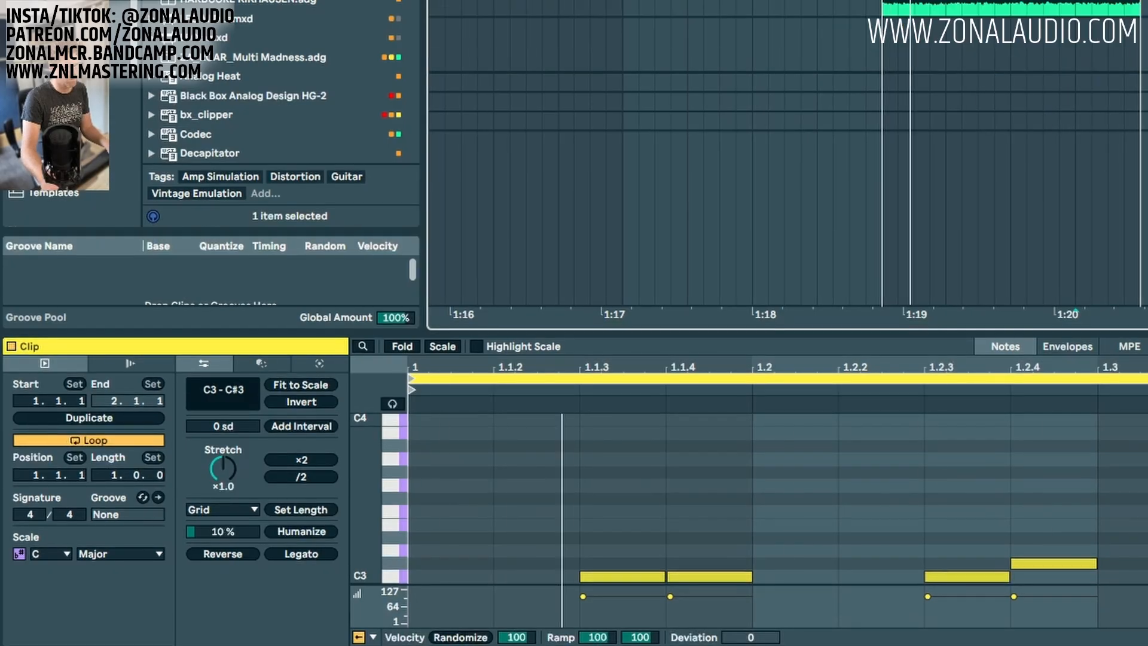
pyautogui.scroll(2, 787, 36)
pyautogui.hotkey('shift', 'Tab')
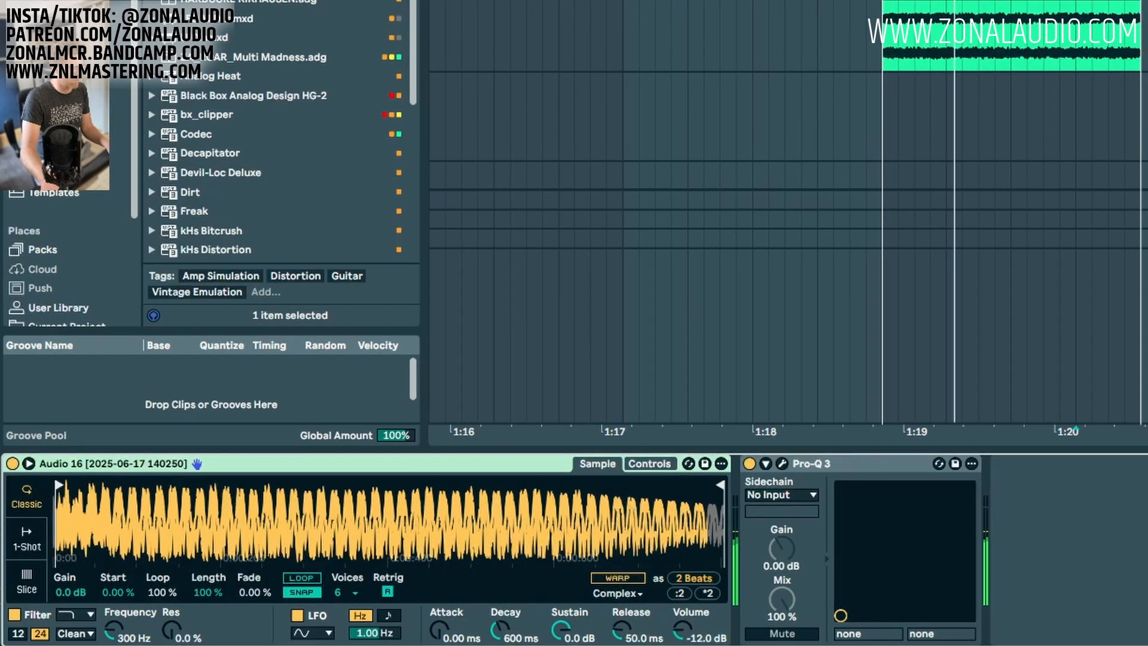
pyautogui.hotkey('shift', 'Tab')
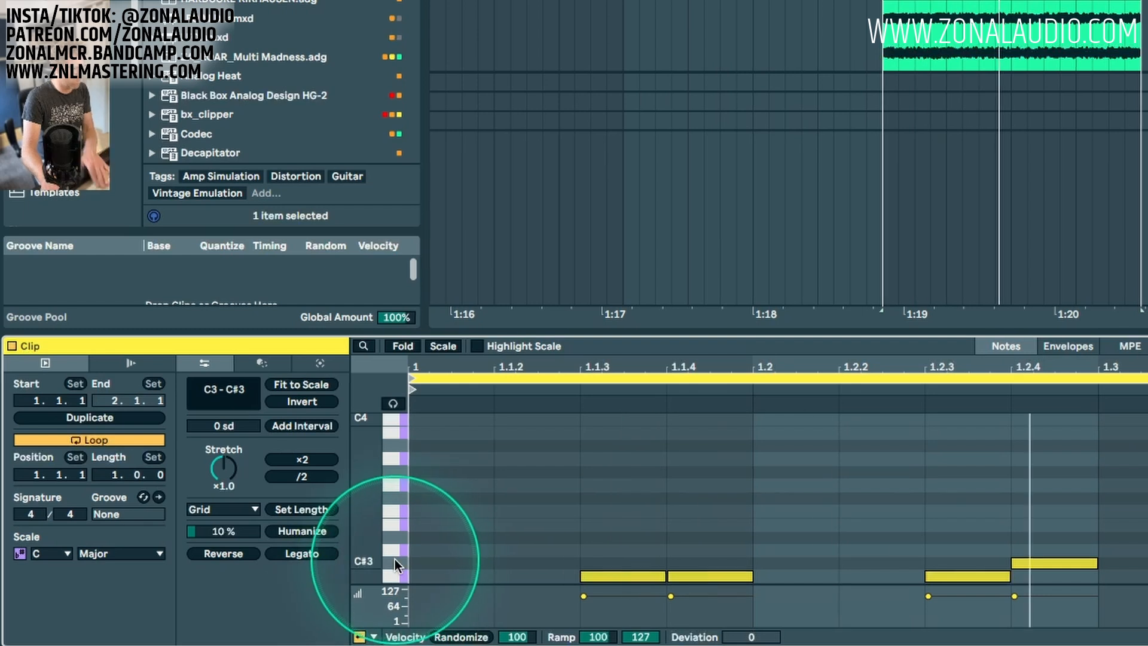
pyautogui.click(395, 559)
pyautogui.press('Down')
# In Simpler, set the attack to 0.32 ms, move the sample start inward past the initial transient and set the filter frequency to 219 Hz.
pyautogui.hotkey('shift', 'Tab')
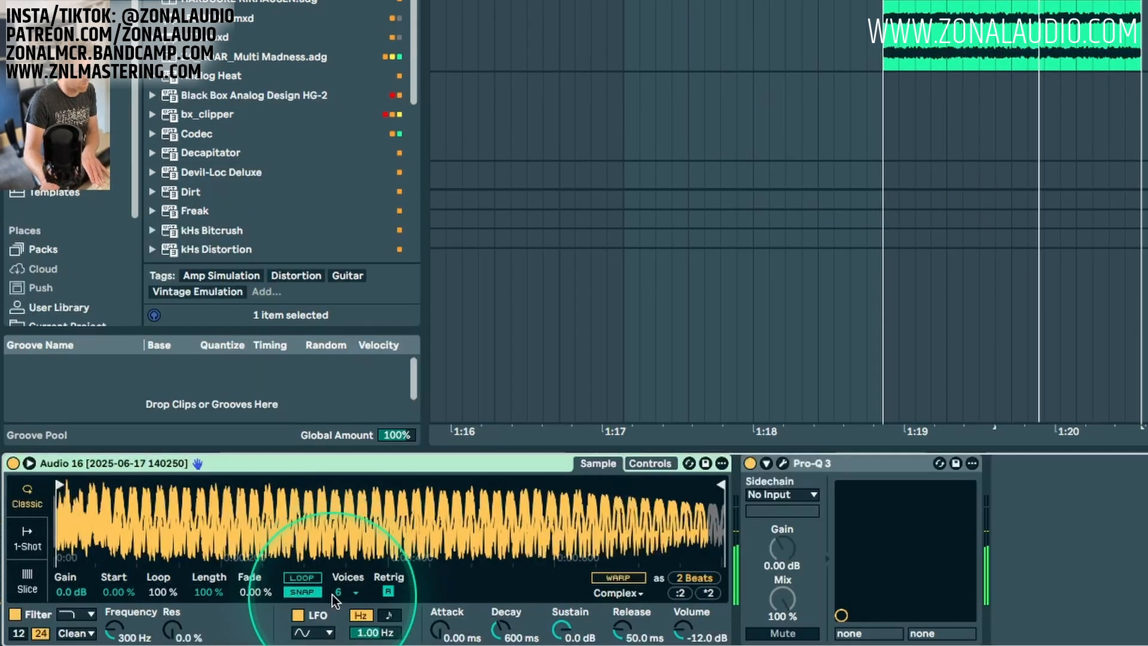
pyautogui.moveTo(439, 631); pyautogui.dragTo(452, 616)
pyautogui.moveTo(112, 630); pyautogui.dragTo(129, 614)
pyautogui.moveTo(60, 484)
pyautogui.mouseDown()
pyautogui.moveTo(394, 485)
pyautogui.moveTo(163, 485)
pyautogui.mouseUp()
pyautogui.moveTo(114, 630); pyautogui.dragTo(115, 640)
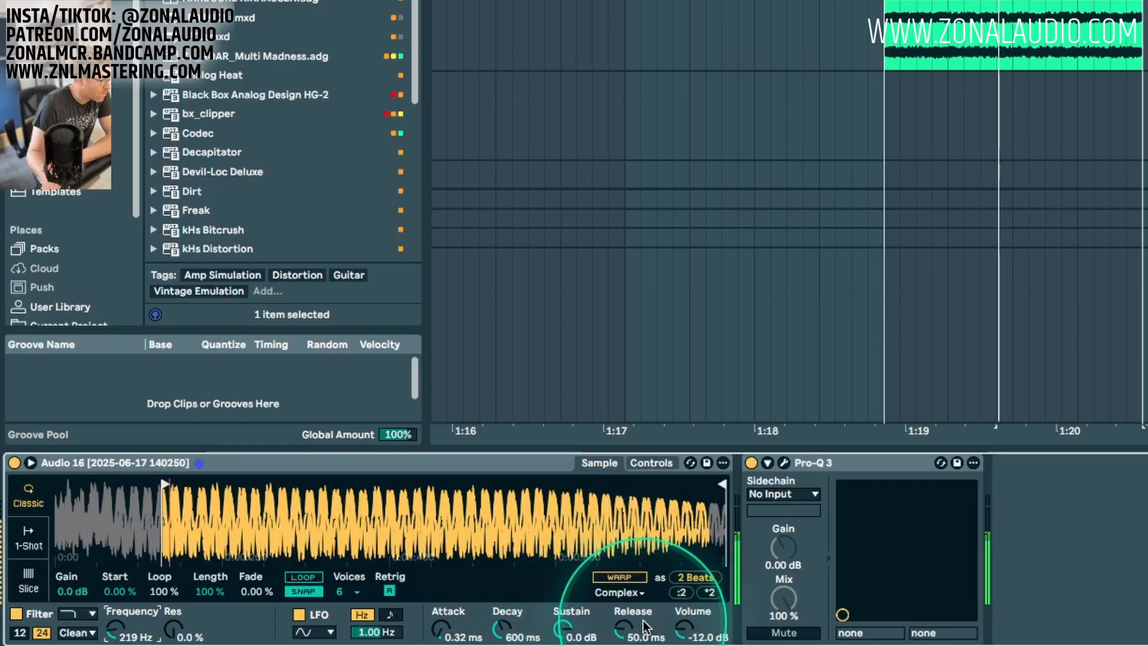
# Switch Simpler's filter circuit to PRD and set its drive to 9.33 dB.
pyautogui.click(76, 633)
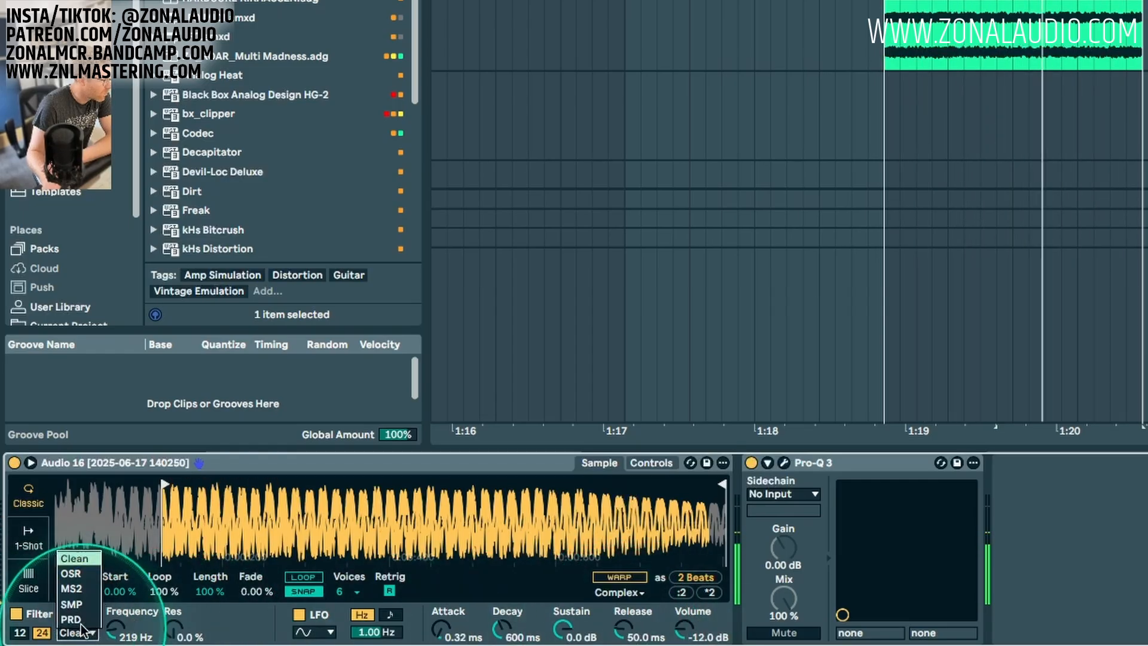
pyautogui.click(72, 619)
pyautogui.moveTo(239, 625)
pyautogui.mouseDown()
pyautogui.moveTo(236, 611)
pyautogui.moveTo(237, 623)
pyautogui.mouseUp()
# Tighten Simpler's amplitude envelope with a 245 ms decay, -3.5 dB sustain and 23.2 ms release.
pyautogui.click(622, 626)
pyautogui.moveTo(622, 626); pyautogui.dragTo(622, 628)
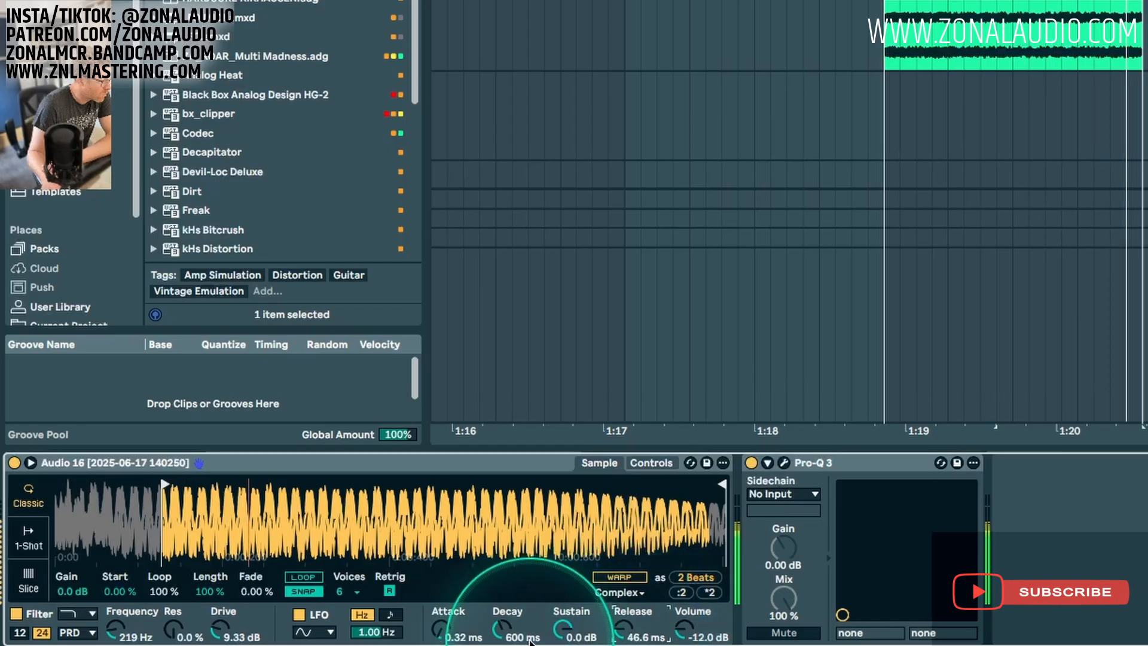
pyautogui.moveTo(499, 625); pyautogui.dragTo(500, 630)
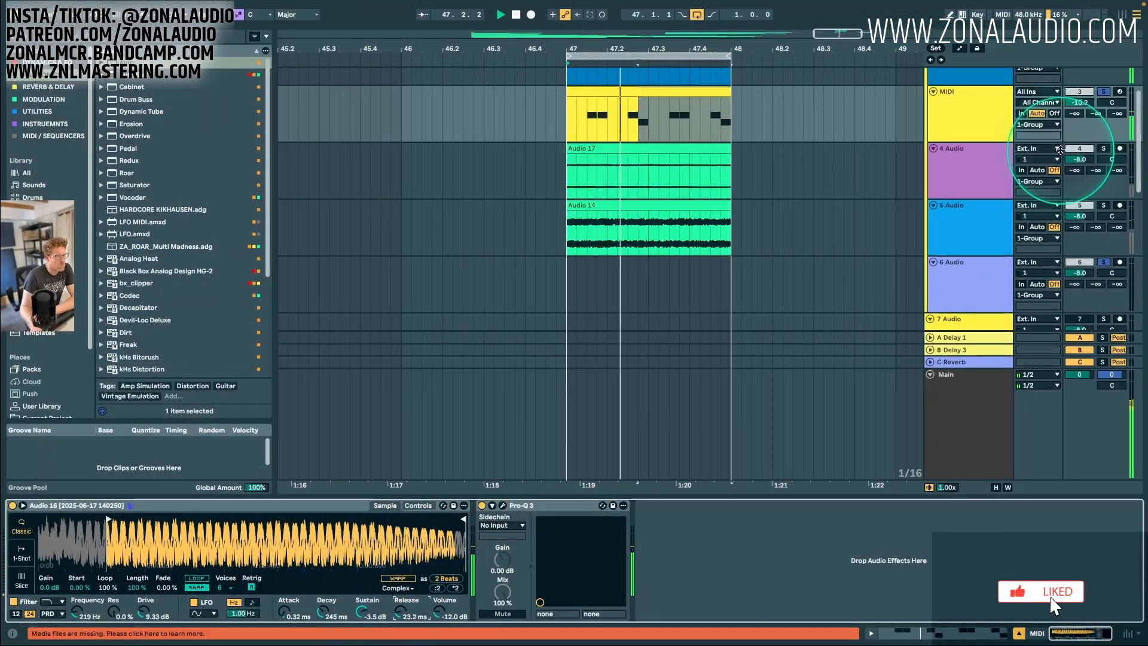
# Set Simpler's filter envelope amount to 48, the filter frequency to 93.2 Hz and the resonance to 37 %.
pyautogui.scroll(3, 964, 164)
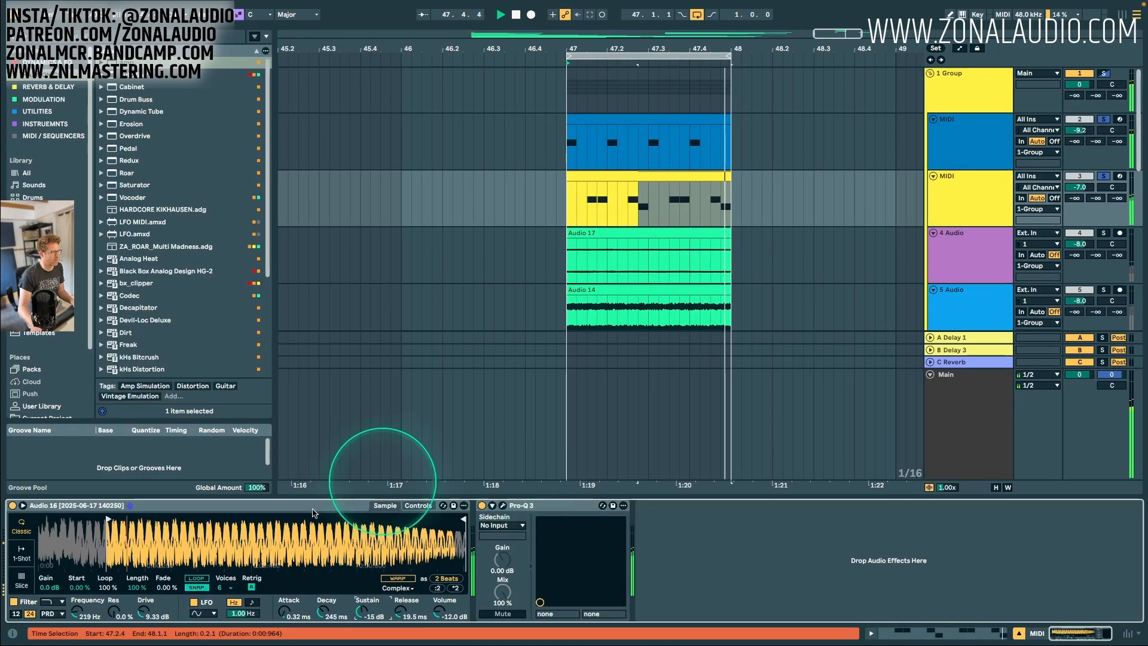
pyautogui.click(417, 505)
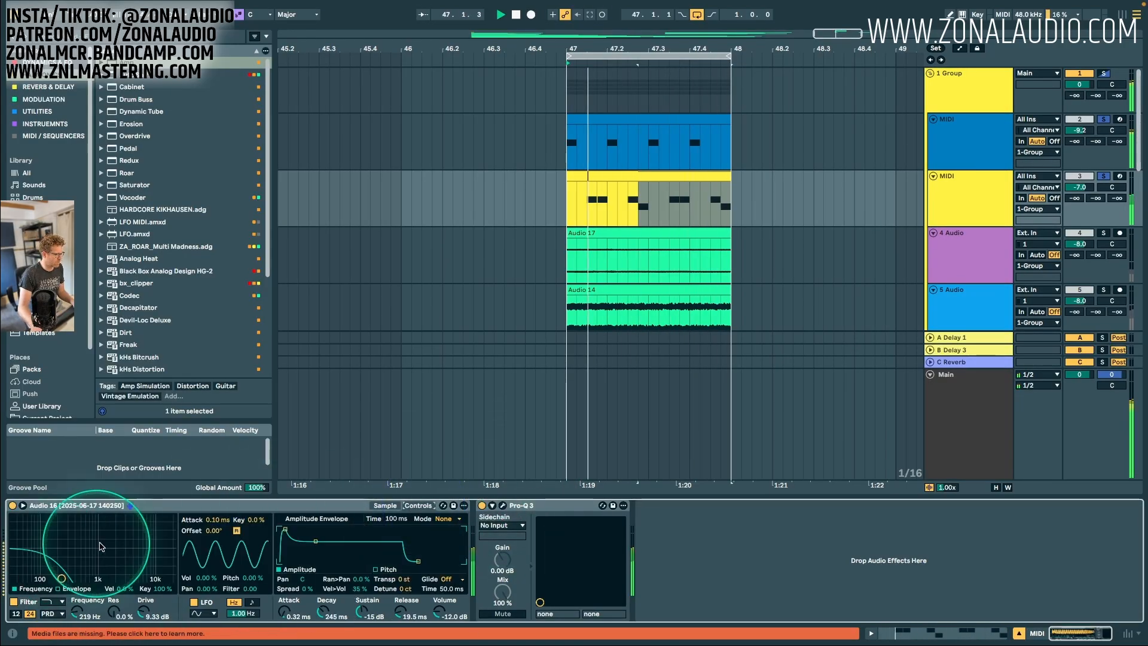
pyautogui.click(164, 518)
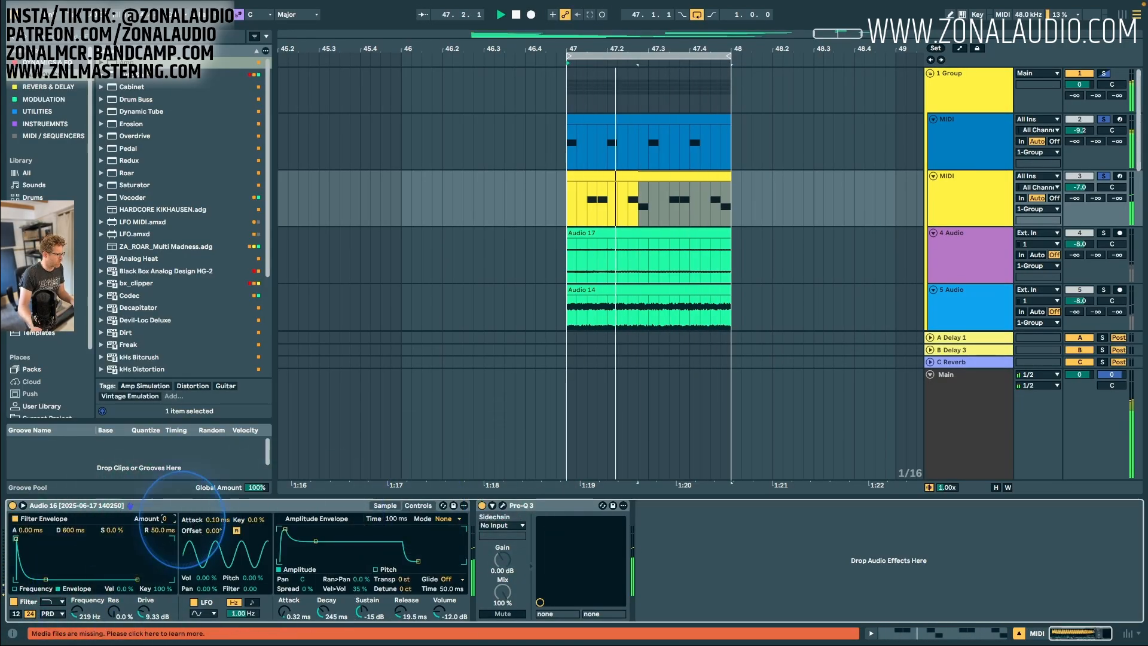
pyautogui.moveTo(184, 518); pyautogui.dragTo(184, 511)
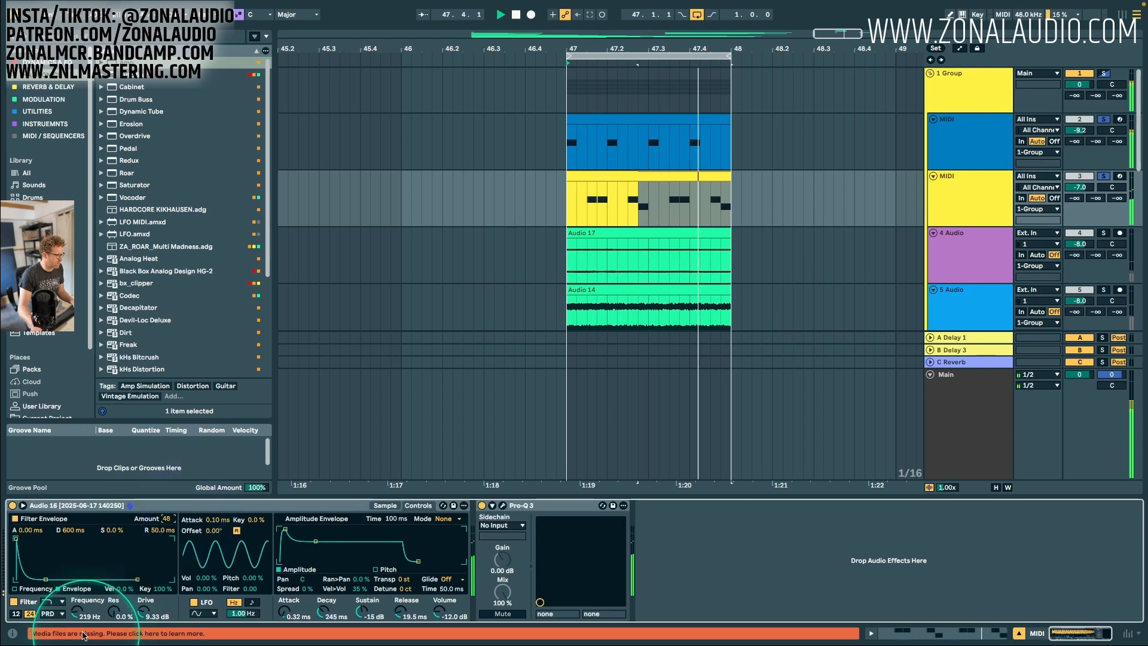
pyautogui.moveTo(78, 608); pyautogui.dragTo(127, 605)
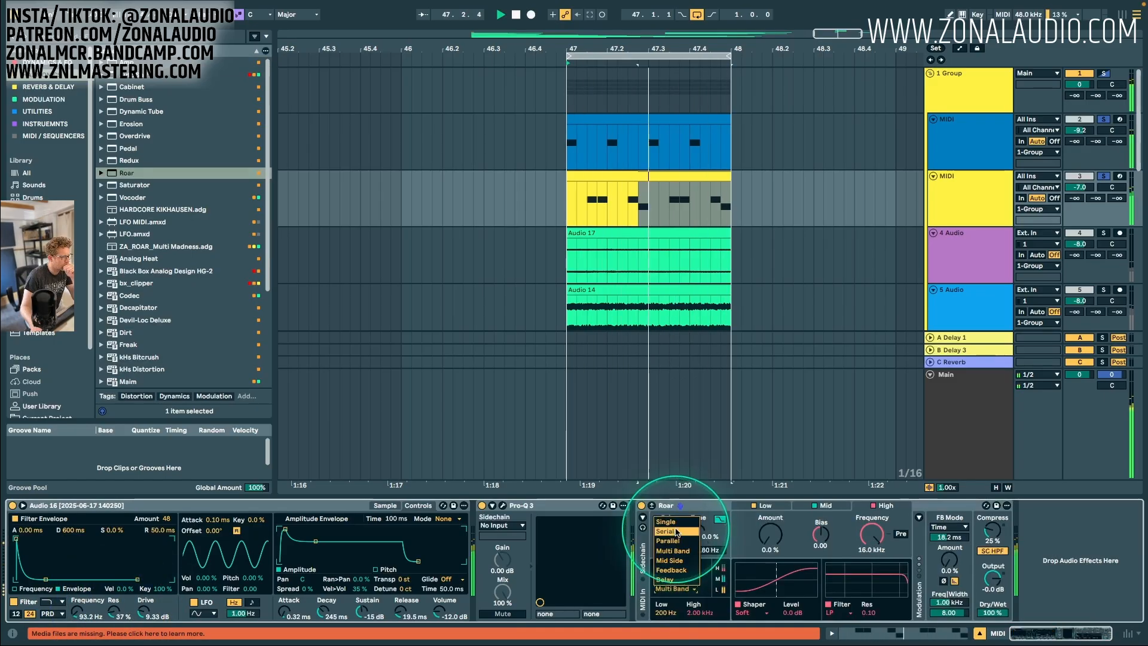
# Set the Roar after Pro-Q 3 to Single routing with shaper amount 37 % and filter frequency 211 Hz.
pyautogui.click(666, 521)
pyautogui.moveTo(872, 534); pyautogui.dragTo(867, 576)
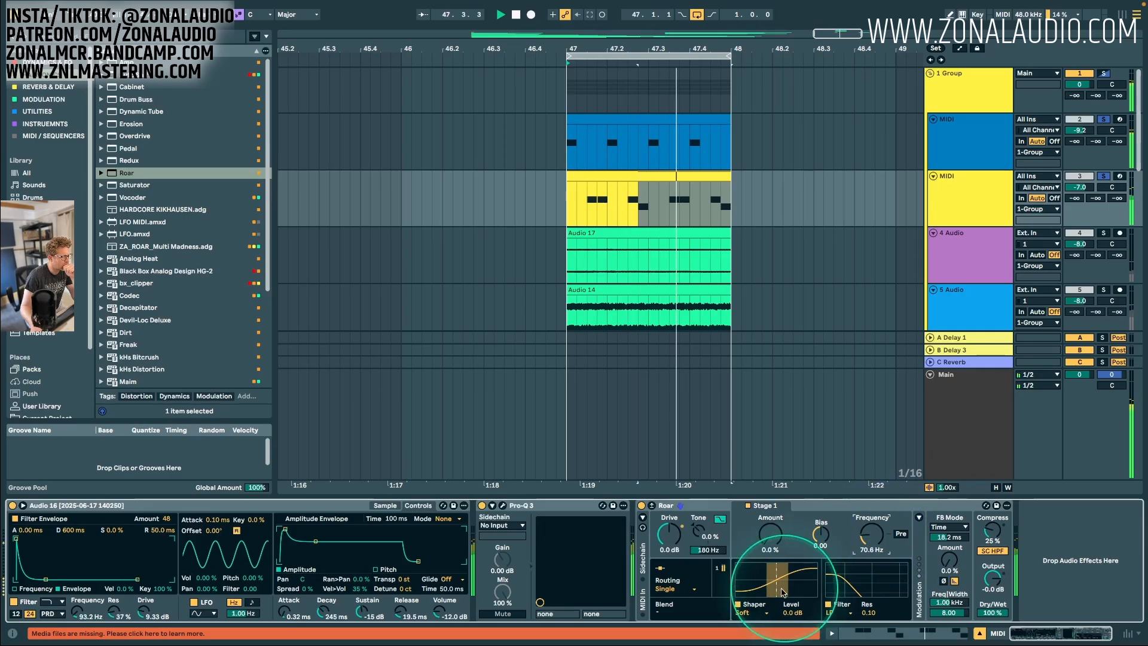
pyautogui.click(770, 534)
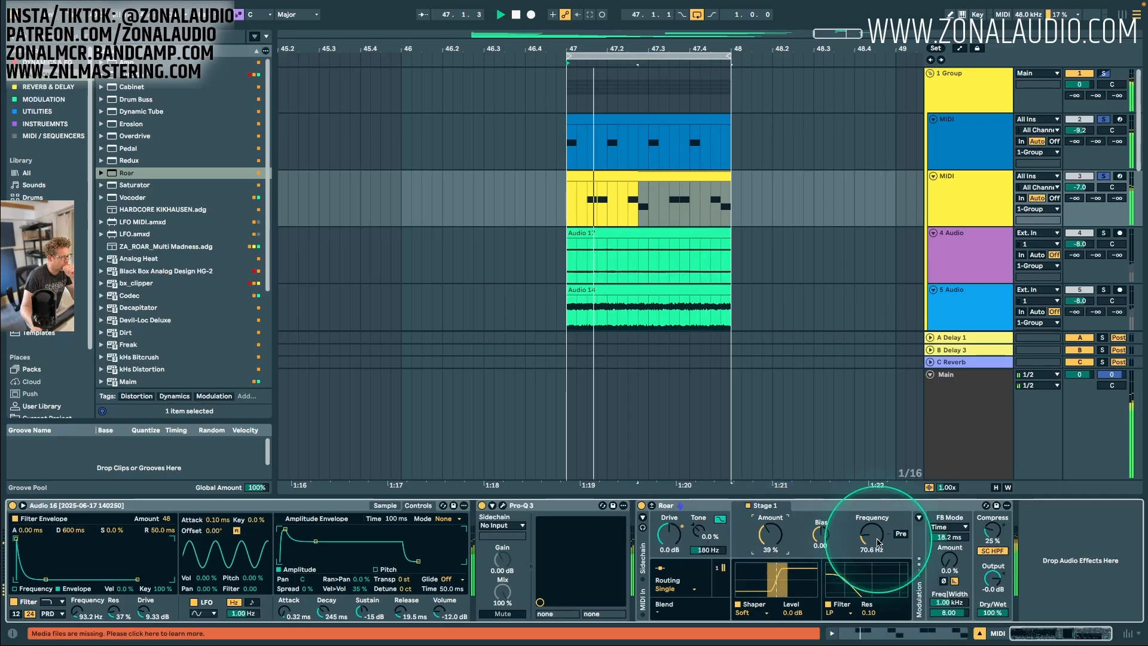
pyautogui.moveTo(880, 540); pyautogui.dragTo(887, 540)
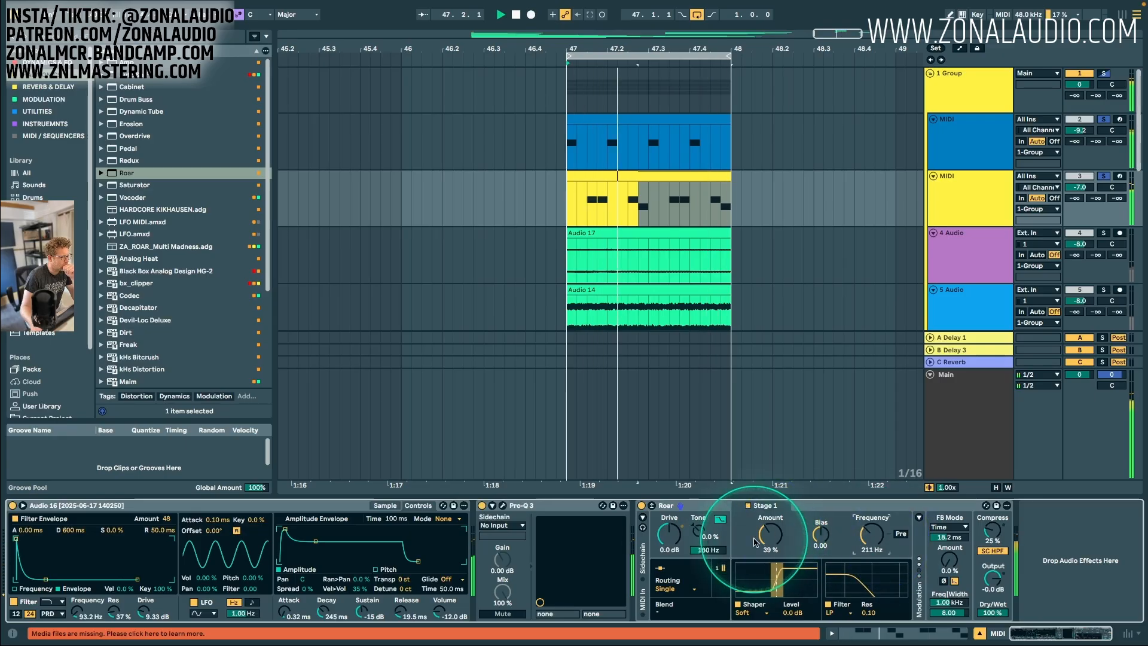
pyautogui.moveTo(767, 534); pyautogui.dragTo(765, 538)
# Enlarge the mixer in Session View, lower the track 3 MIDI volume to -14.0 dB, and solo 4 Audio and 5 Audio.
pyautogui.press('Tab')
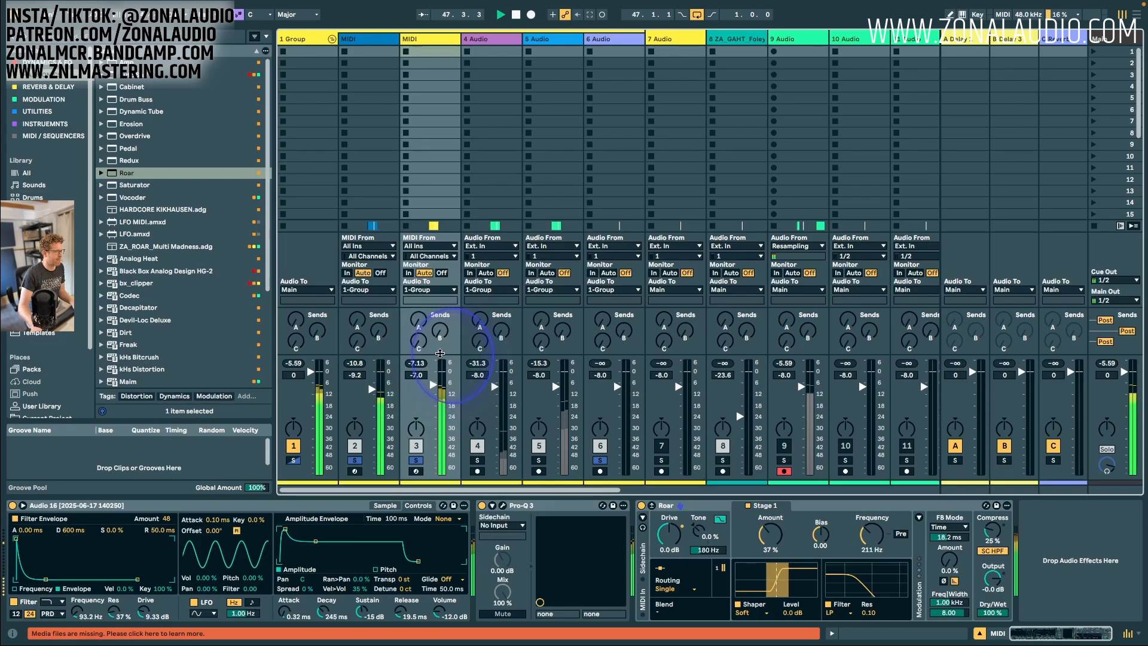
pyautogui.moveTo(438, 355); pyautogui.dragTo(438, 320)
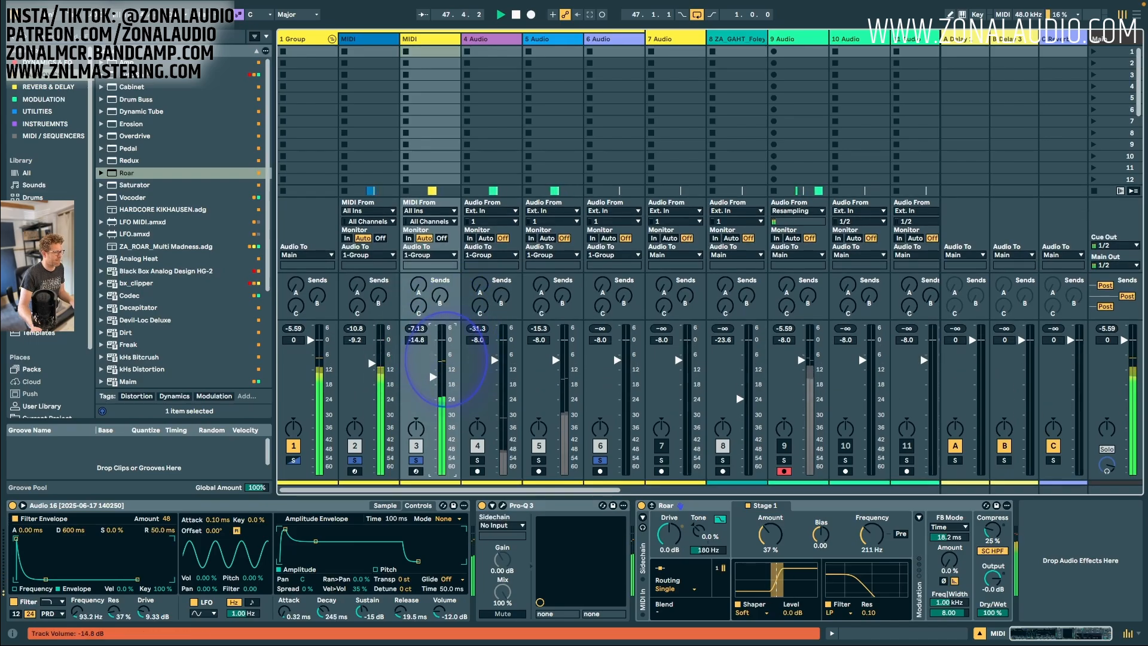
pyautogui.click(477, 460)
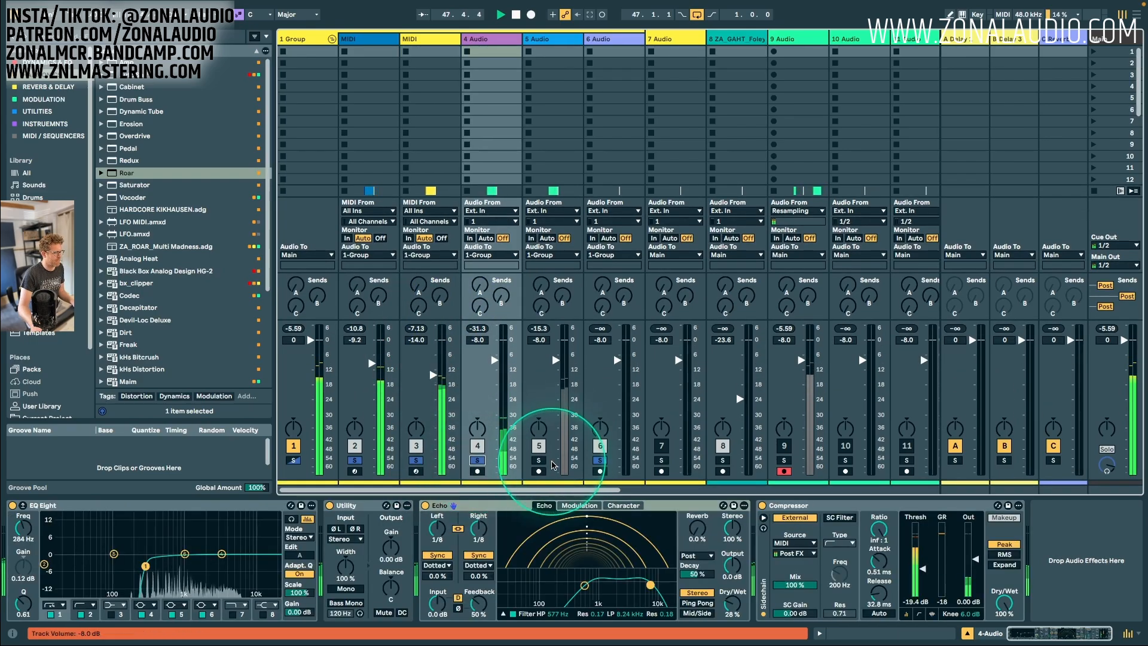
pyautogui.click(540, 460)
# Set 5 Audio to -12.2 dB with its rack's Chain Amount at 89.8 %, and trim the track 3 MIDI volume to -14.5 dB.
pyautogui.moveTo(556, 360); pyautogui.dragTo(556, 364)
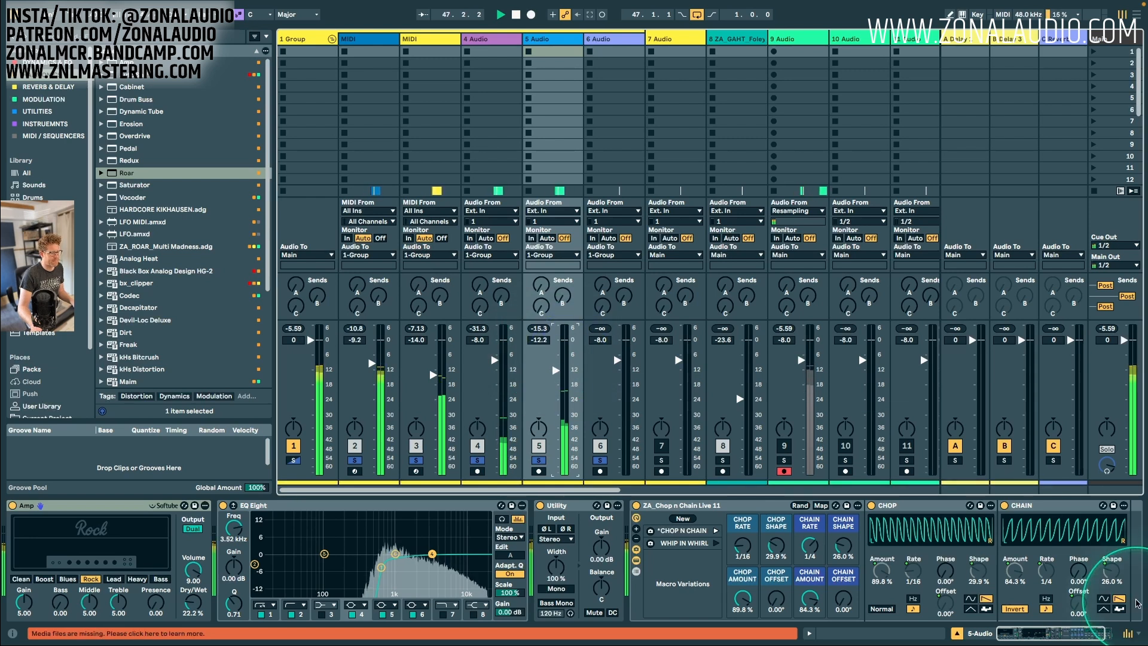
pyautogui.moveTo(829, 592); pyautogui.dragTo(829, 588)
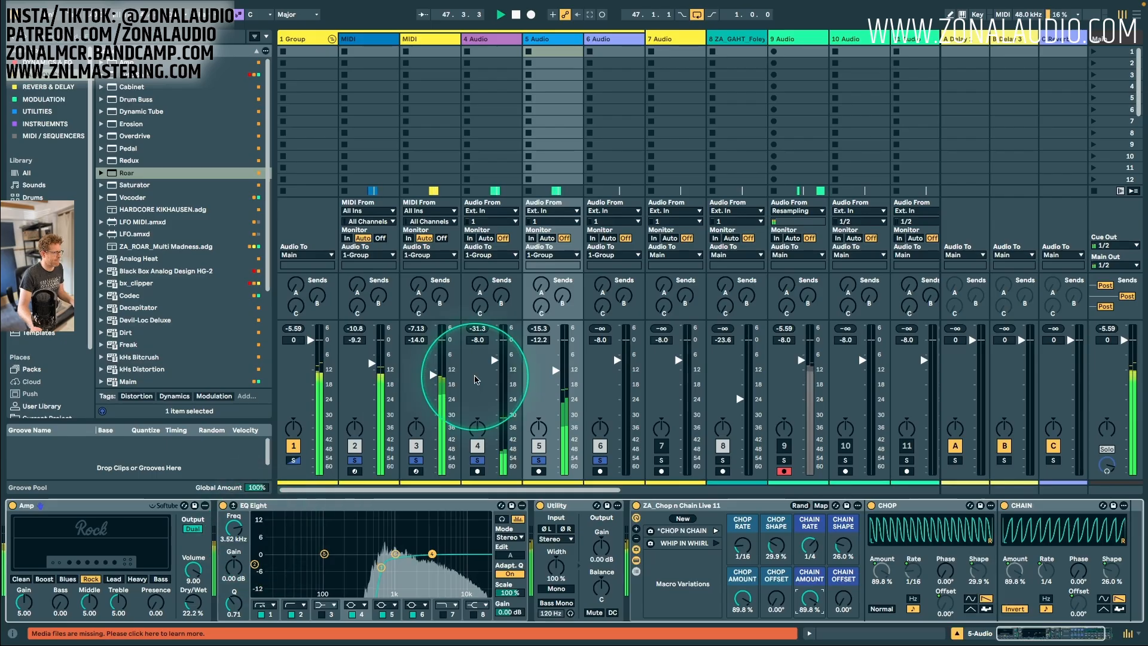
pyautogui.click(433, 374)
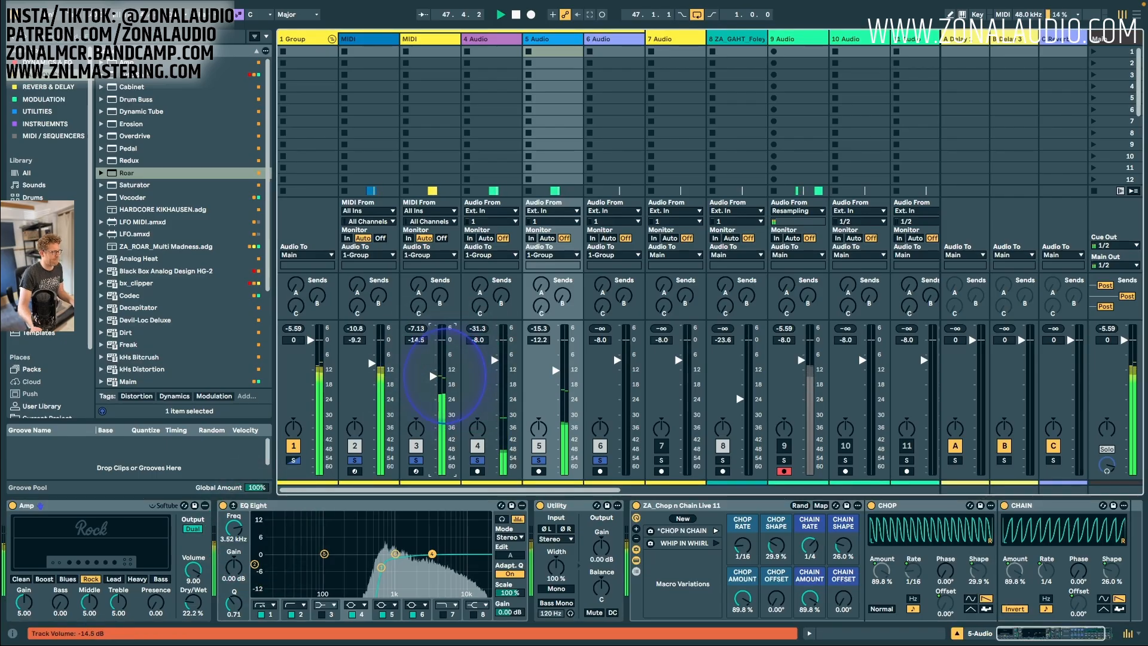
# Set the Limiter threshold on the track 2 MIDI kick to -10.04 dB and open another device collection in the browser.
pyautogui.click(378, 59)
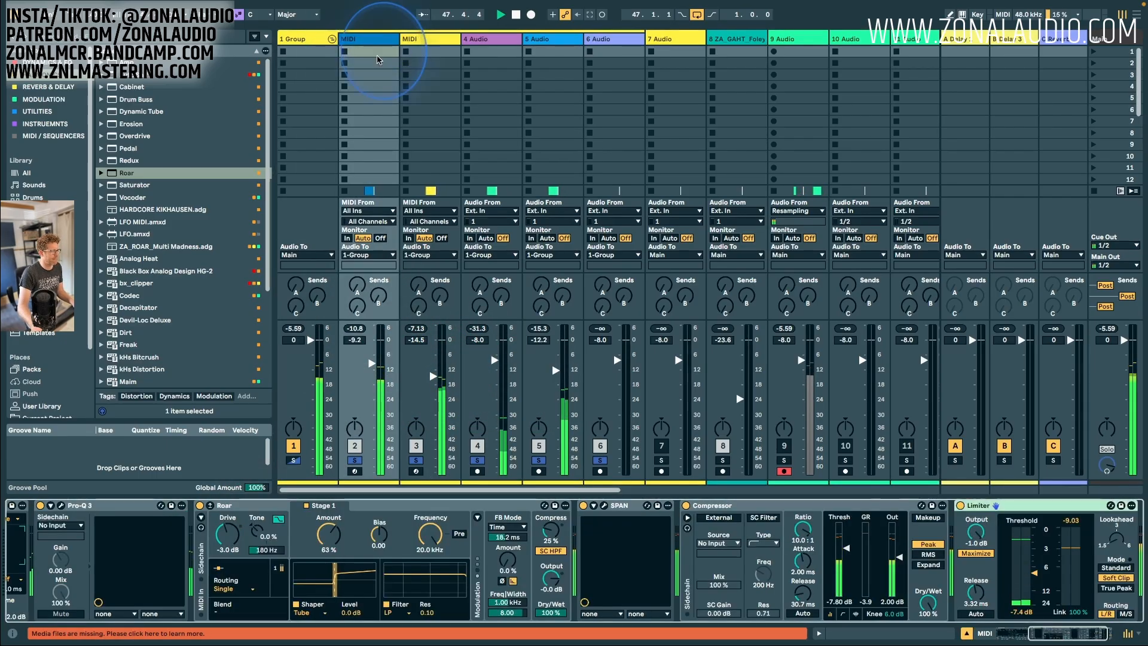
pyautogui.click(1042, 565)
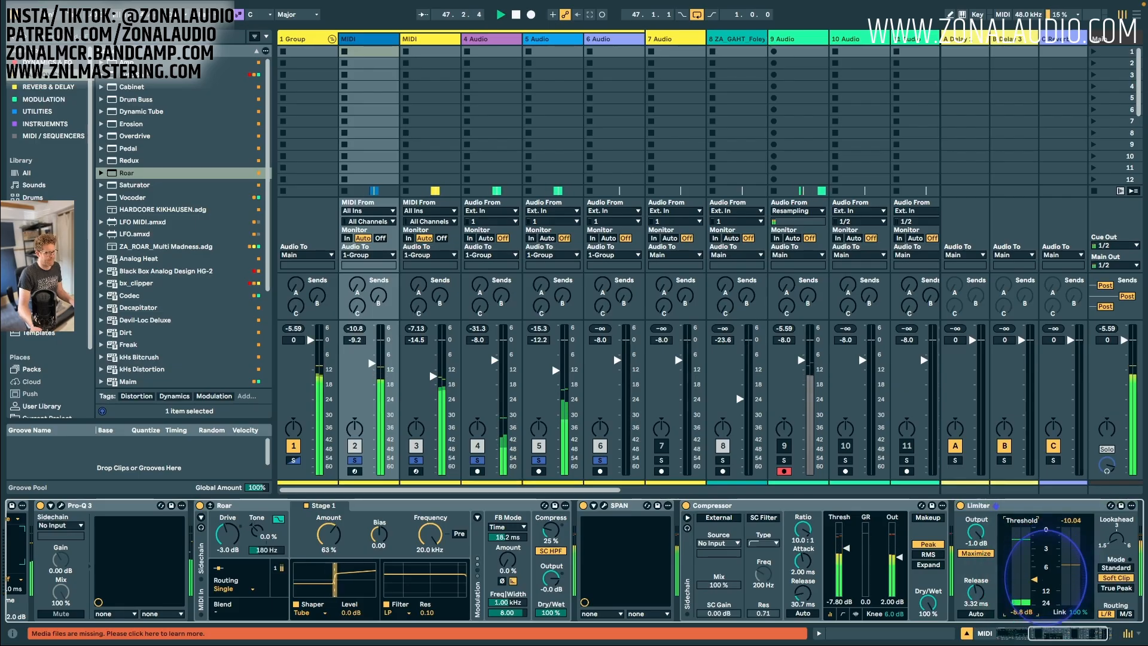
pyautogui.moveTo(1070, 635); pyautogui.dragTo(1077, 635)
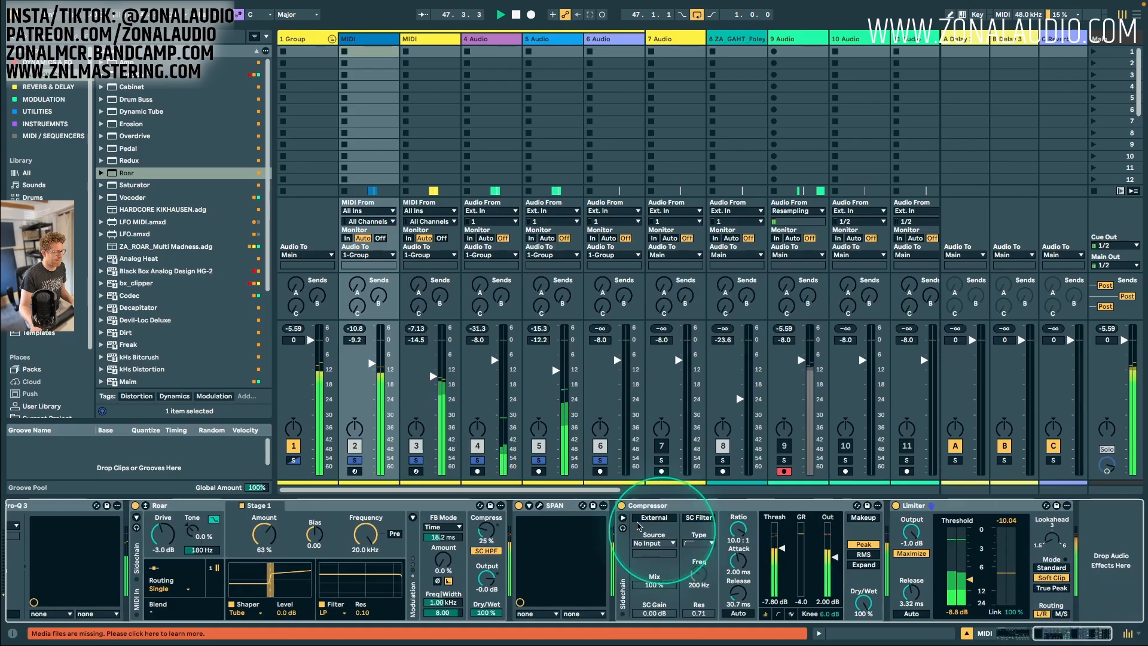
pyautogui.click(47, 63)
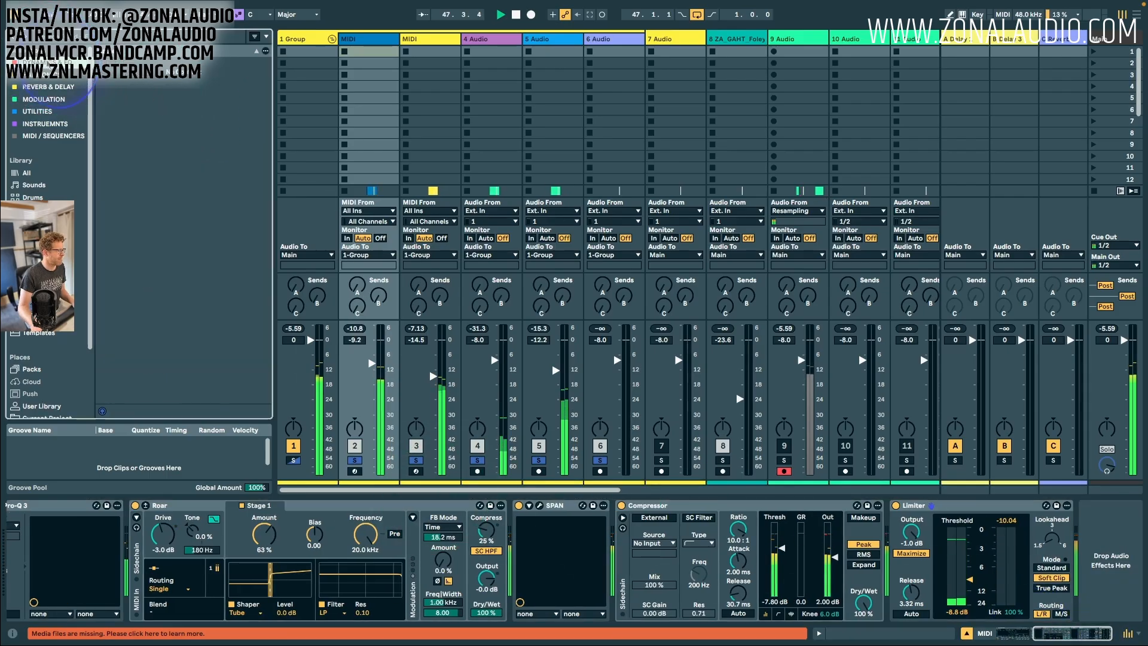
# Insert EQ Eight before the Compressor on the blue MIDI track and cut about 6.3 dB at 182 Hz.
pyautogui.moveTo(130, 112)
pyautogui.mouseDown()
pyautogui.moveTo(772, 565)
pyautogui.moveTo(898, 590)
pyautogui.moveTo(724, 596)
pyautogui.moveTo(891, 590)
pyautogui.mouseUp()
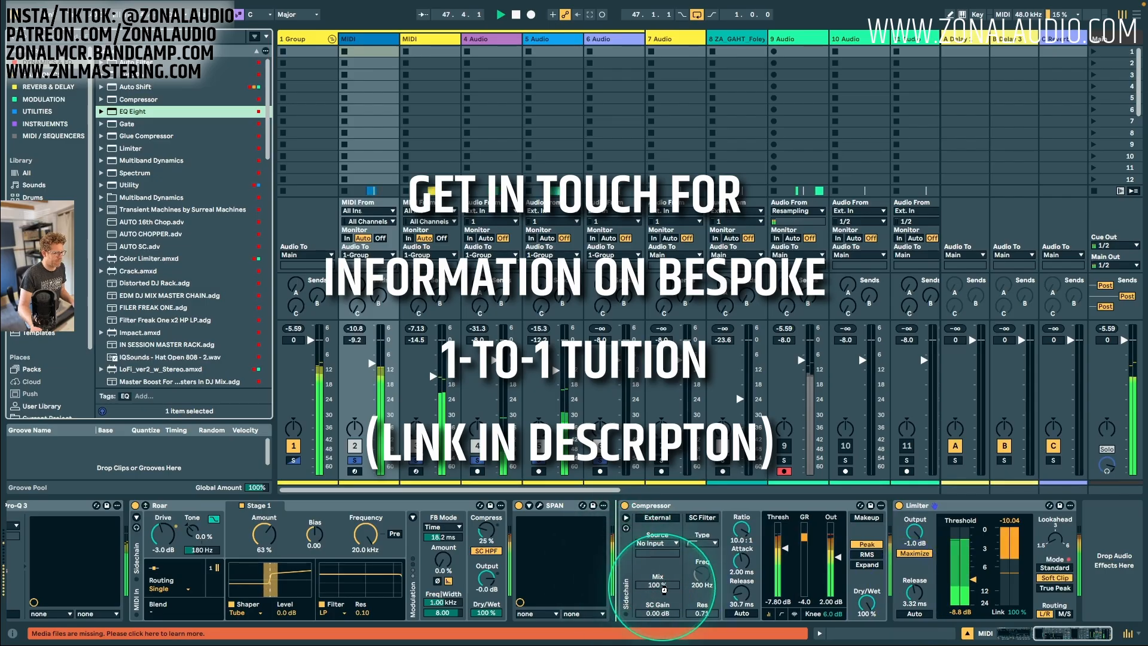
pyautogui.moveTo(664, 589); pyautogui.dragTo(637, 625)
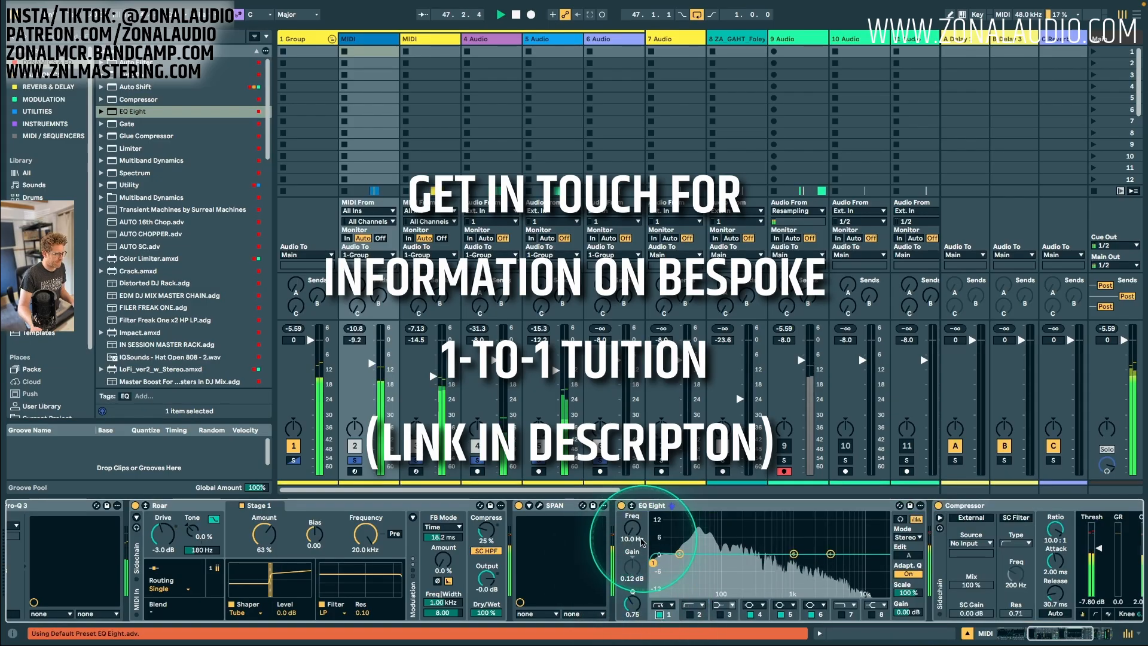
pyautogui.moveTo(633, 528); pyautogui.dragTo(632, 522)
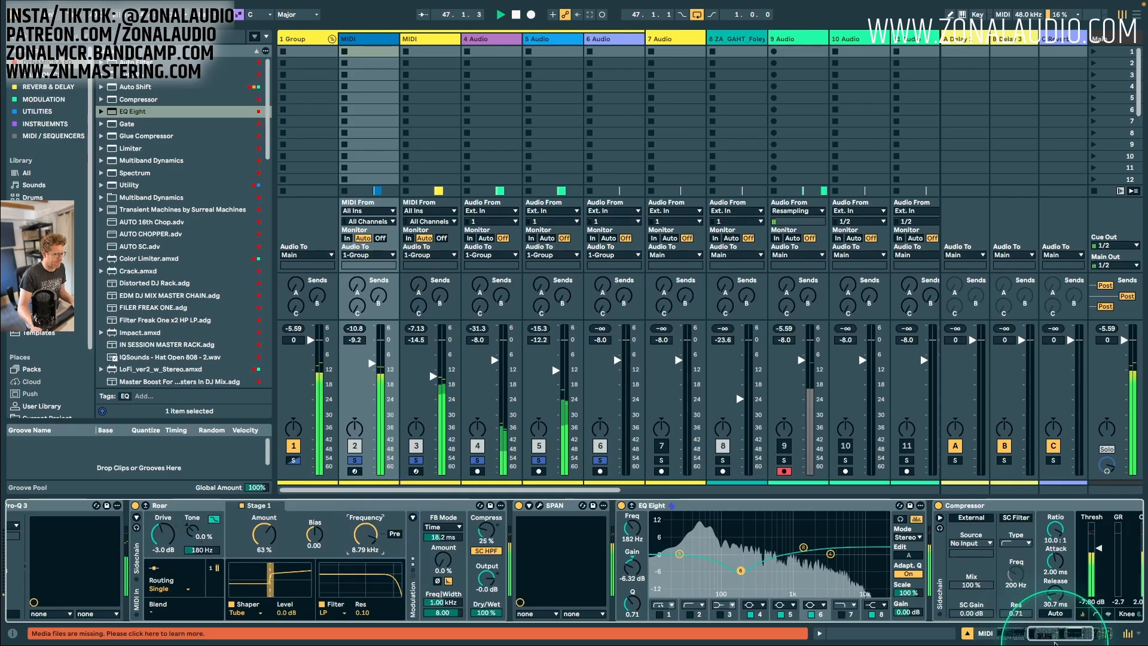
# Set Roar's Stage 1 Amount to 62 % on the blue MIDI track.
pyautogui.moveTo(1055, 643); pyautogui.dragTo(967, 640)
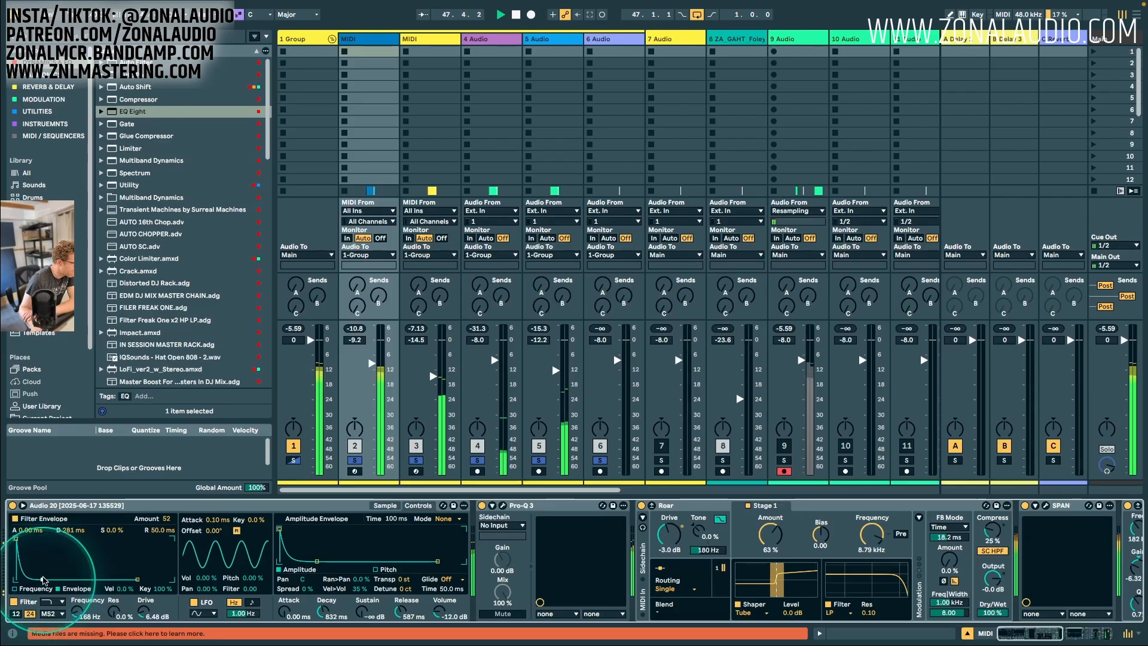
pyautogui.click(771, 535)
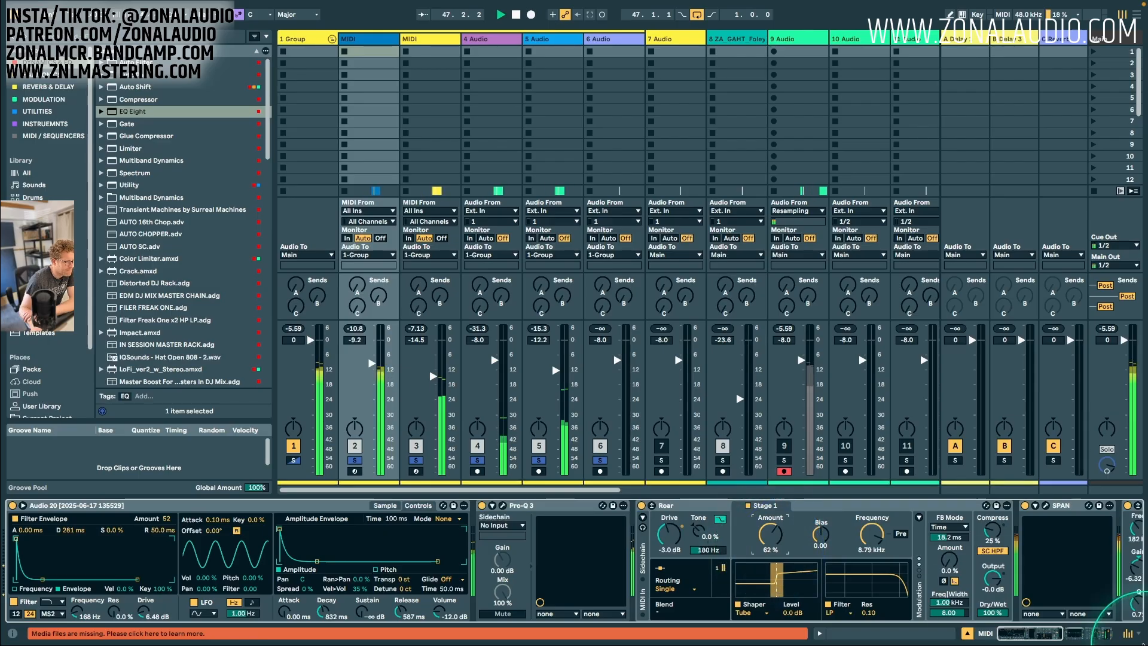
pyautogui.click(1037, 636)
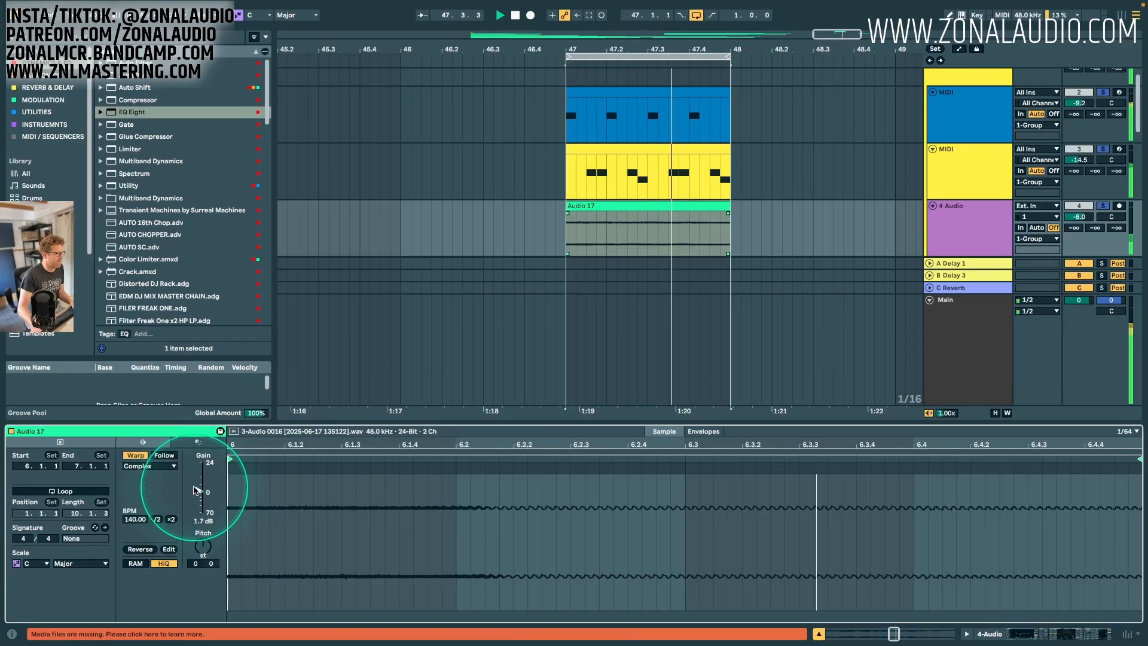
# Duplicate the one-bar clips of the grouped tracks three times to fill a four-bar loop from bar 47.
pyautogui.click(818, 633)
pyautogui.keyDown('shift'); pyautogui.click(605, 92); pyautogui.keyUp('shift')
pyautogui.press('super+d')
pyautogui.press('super+d')
pyautogui.press('super+d')
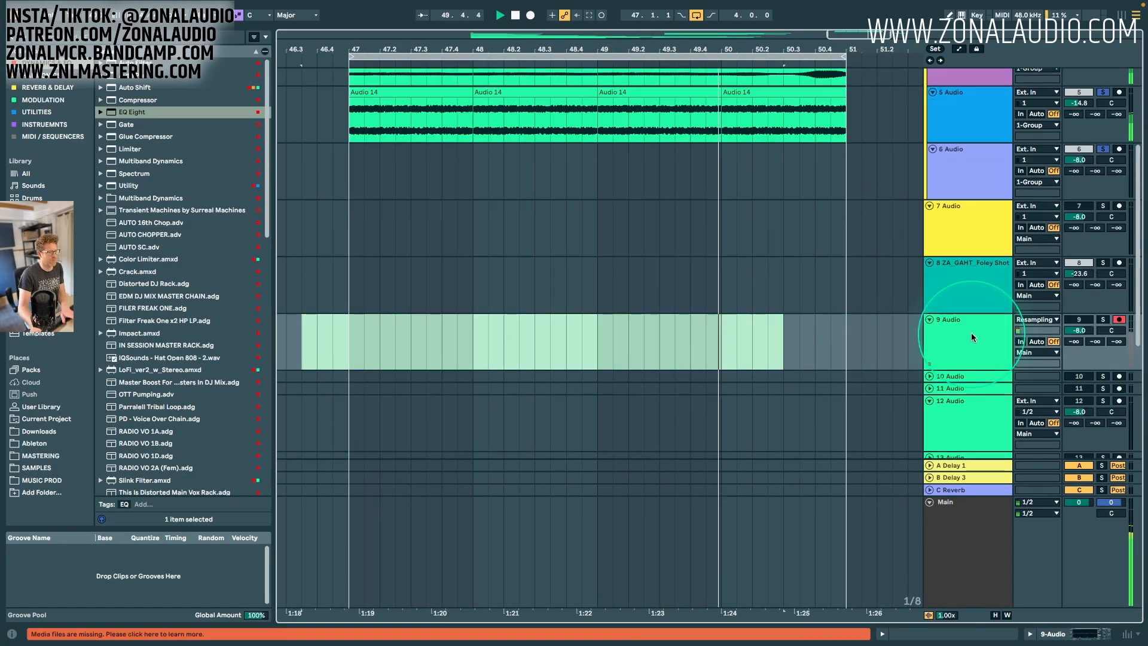
# Place a half-bar piece of the resampled audio from track 11 on track 6 at 48.3, with a fade-in.
pyautogui.click(736, 62)
pyautogui.moveTo(390, 359); pyautogui.dragTo(752, 163)
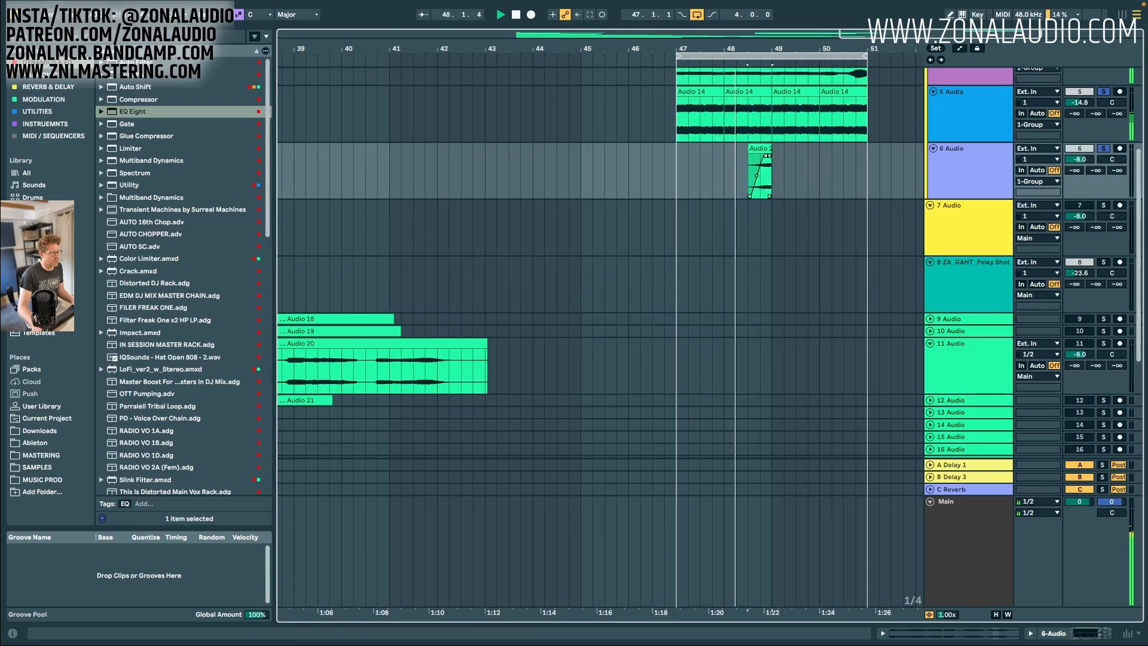
pyautogui.click(1037, 232)
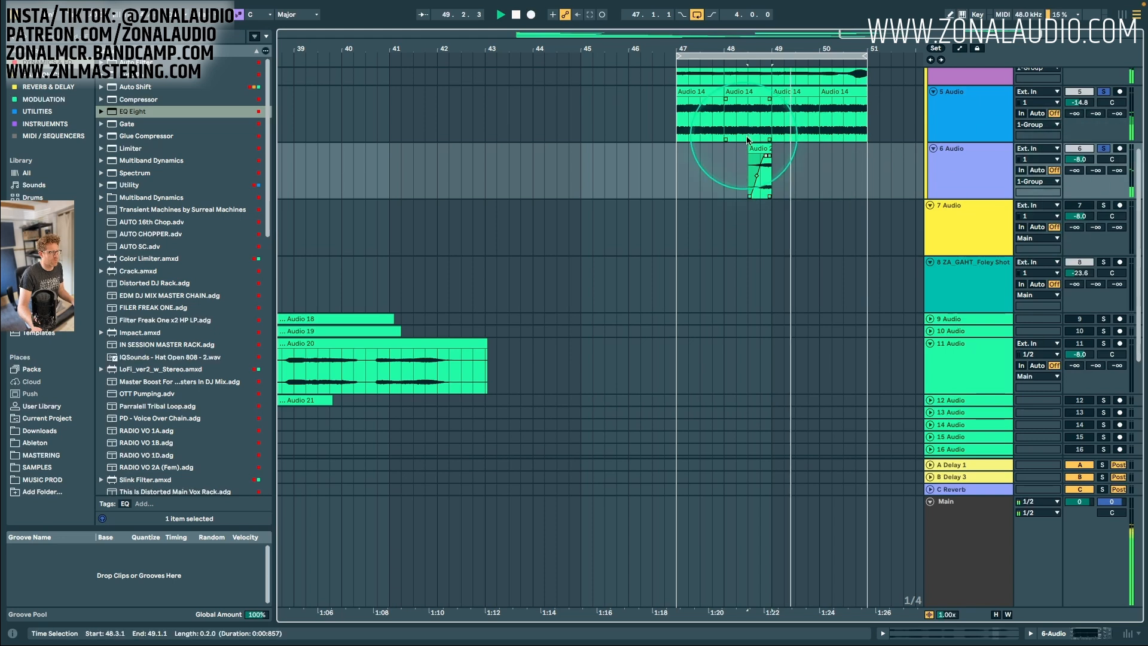
# Place a second half-bar piece of the resampled audio on track 6, spanning 50.3.1 to 51.1.1.
pyautogui.click(445, 359)
pyautogui.moveTo(333, 362); pyautogui.dragTo(360, 353)
pyautogui.moveTo(868, 167)
pyautogui.mouseDown()
pyautogui.moveTo(837, 172)
pyautogui.moveTo(847, 162)
pyautogui.mouseUp()
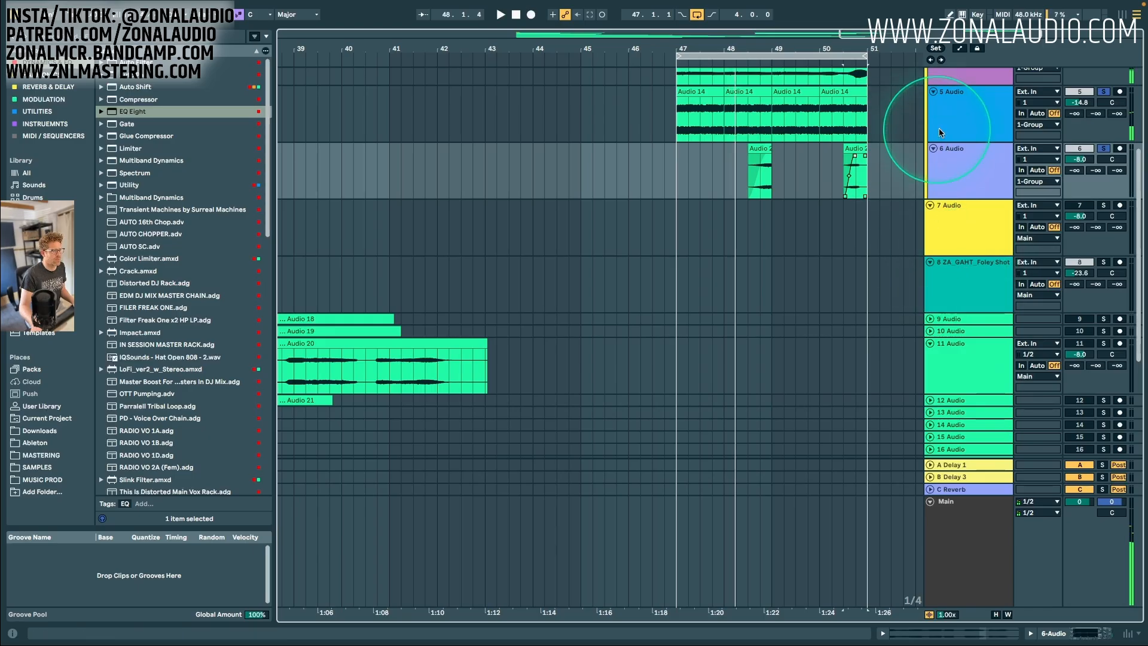
# Open the device chain of the group track and add Roar to it from the distortion effects.
pyautogui.scroll(4, 940, 132)
pyautogui.click(988, 323)
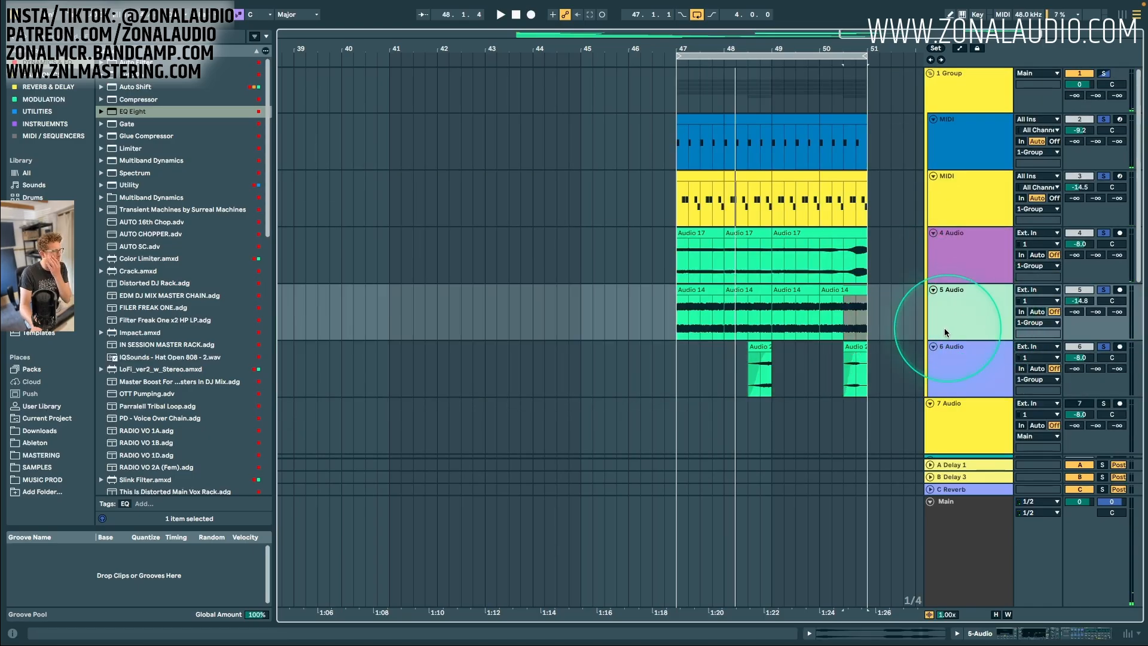
pyautogui.click(982, 97)
pyautogui.doubleClick(980, 92)
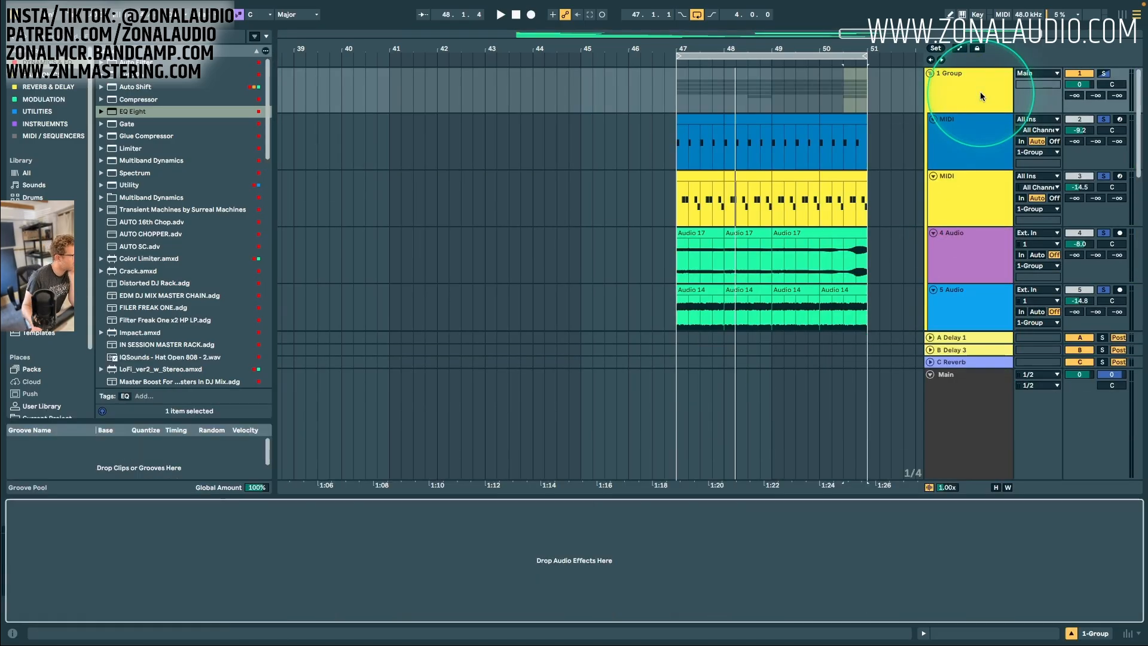
pyautogui.click(981, 91)
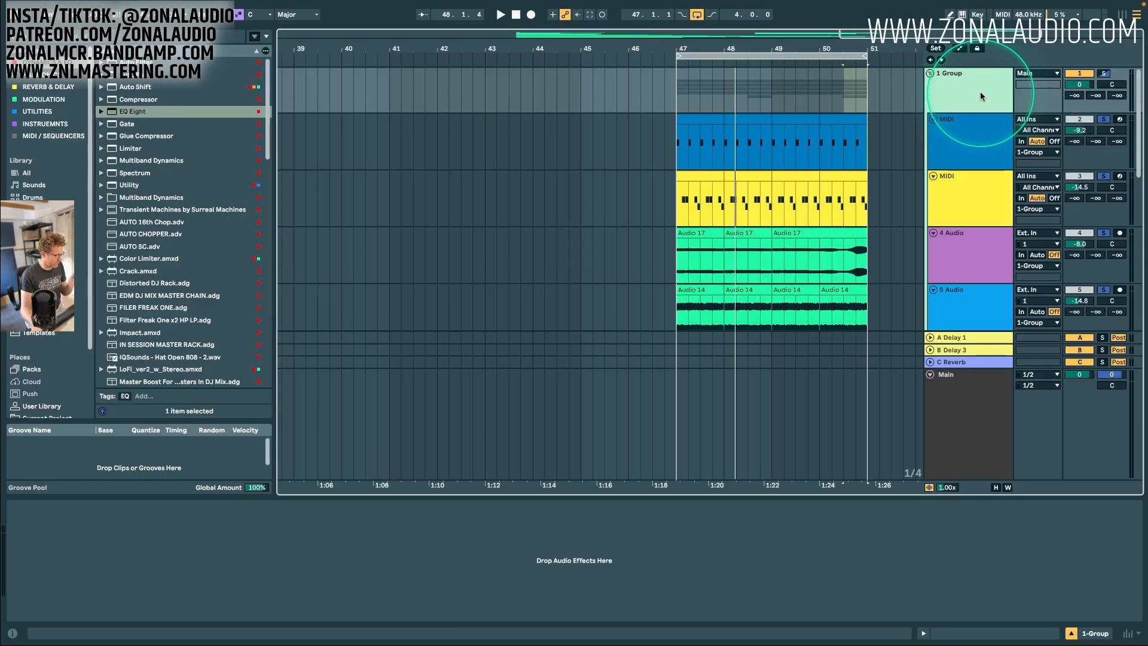
pyautogui.click(42, 78)
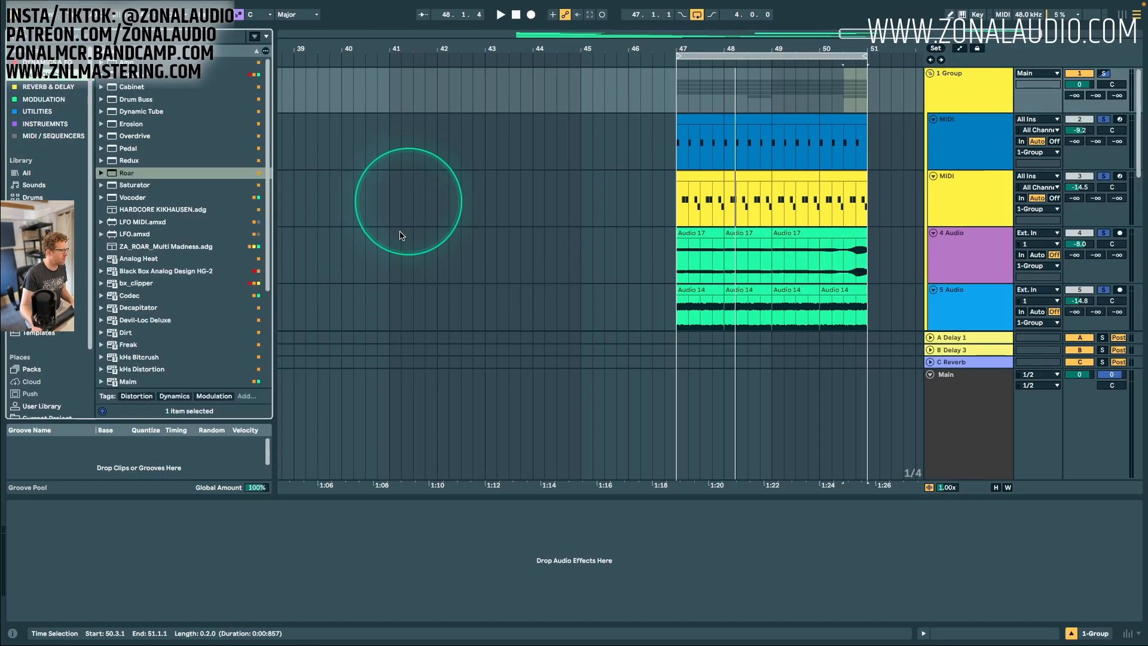
pyautogui.moveTo(119, 173); pyautogui.dragTo(968, 93)
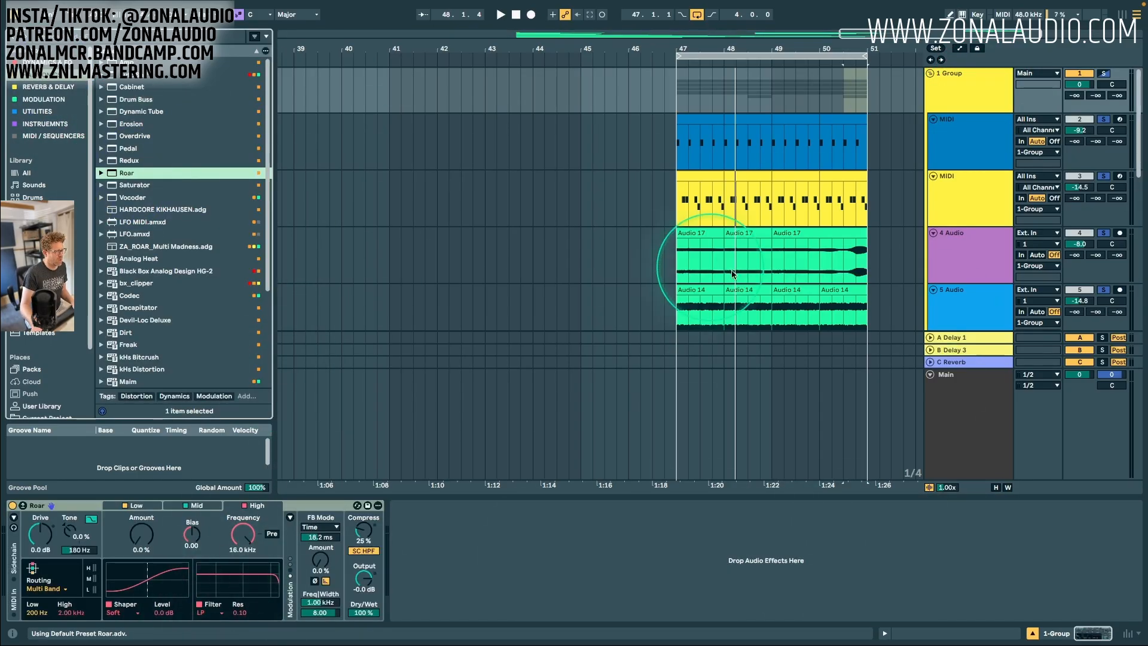
# Set Roar's Output to -5 dB and its Drive to 5 dB on the group.
pyautogui.scroll(-3, 771, 191)
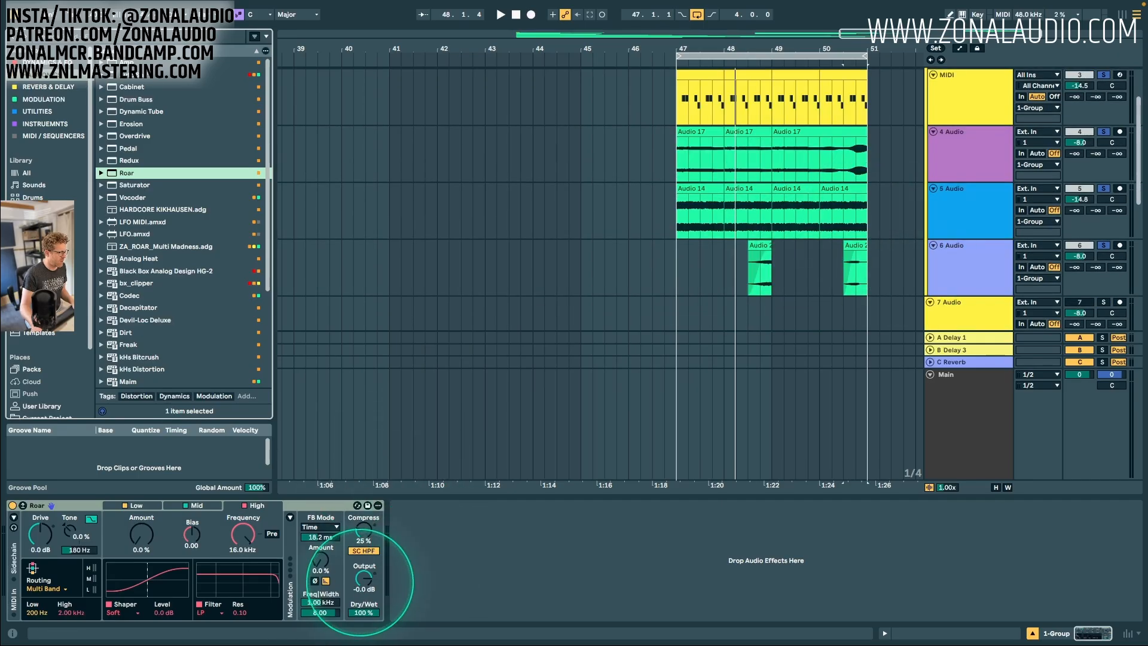
pyautogui.click(361, 582)
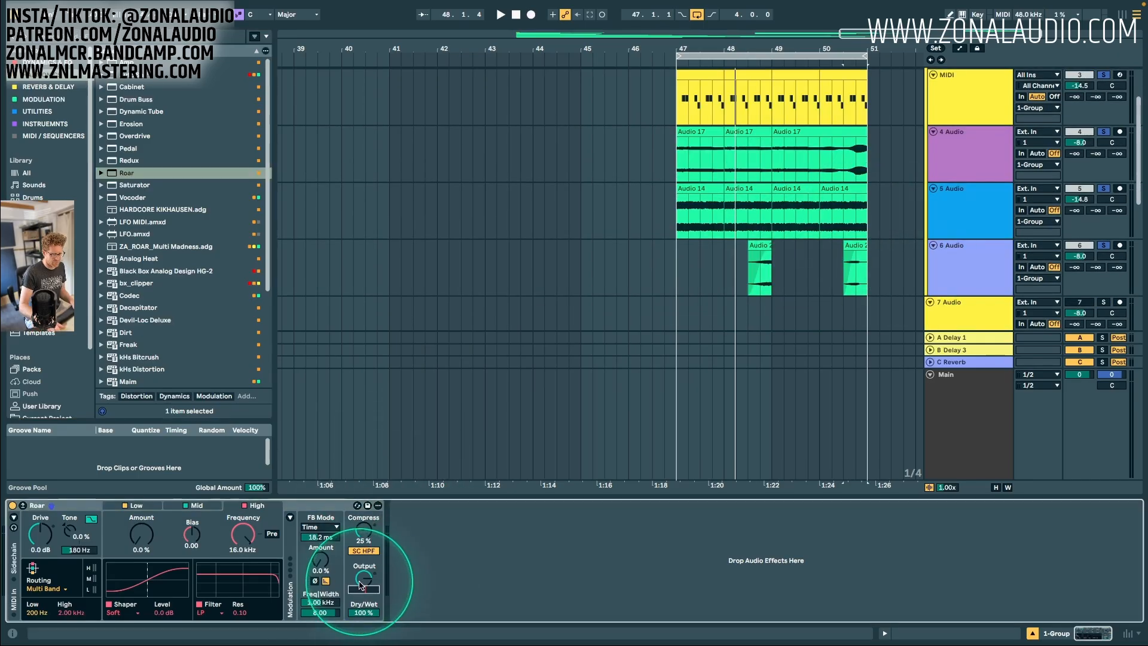
pyautogui.click(47, 538)
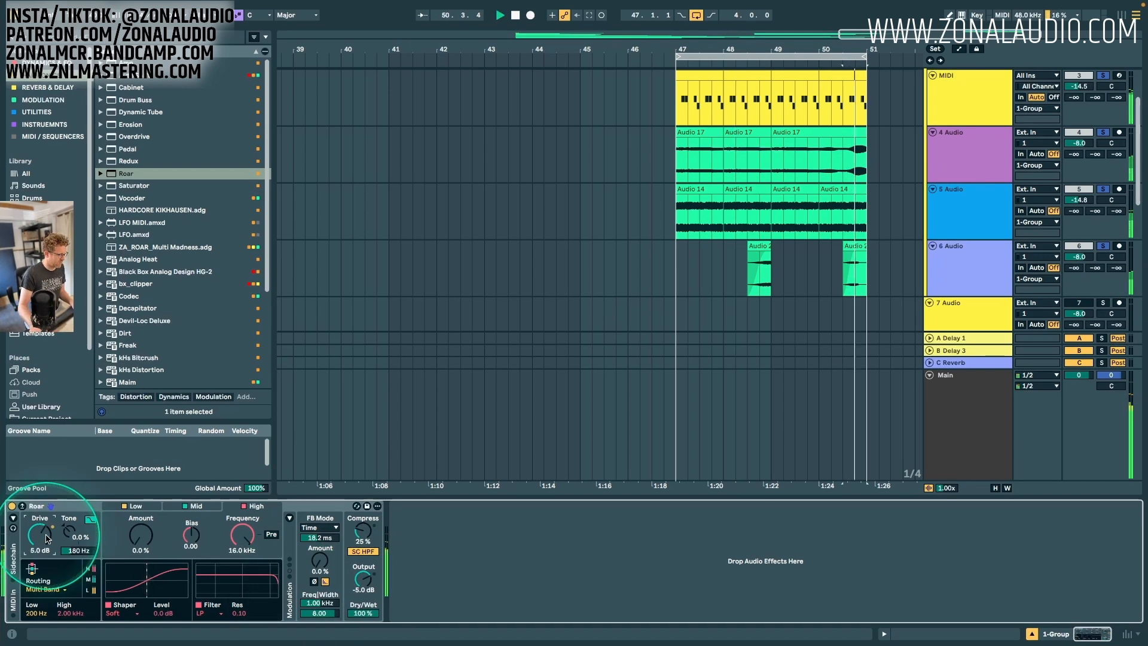
# Show the mixer and compare the group's level with Roar switched off and on.
pyautogui.press('Tab')
pyautogui.click(11, 504)
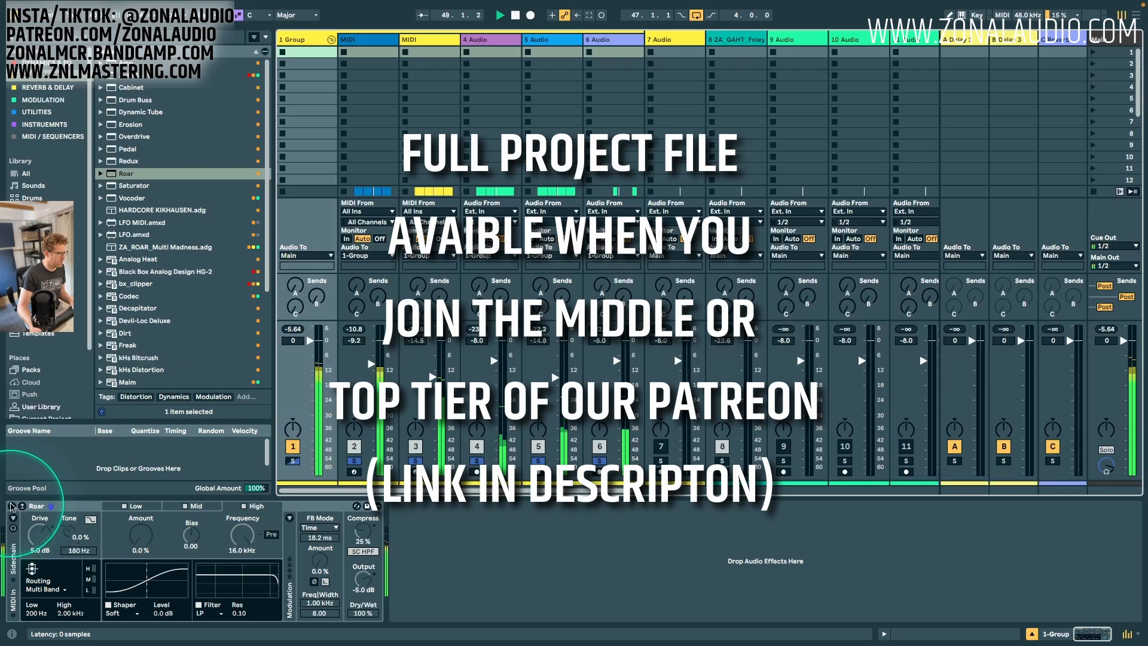
pyautogui.click(12, 506)
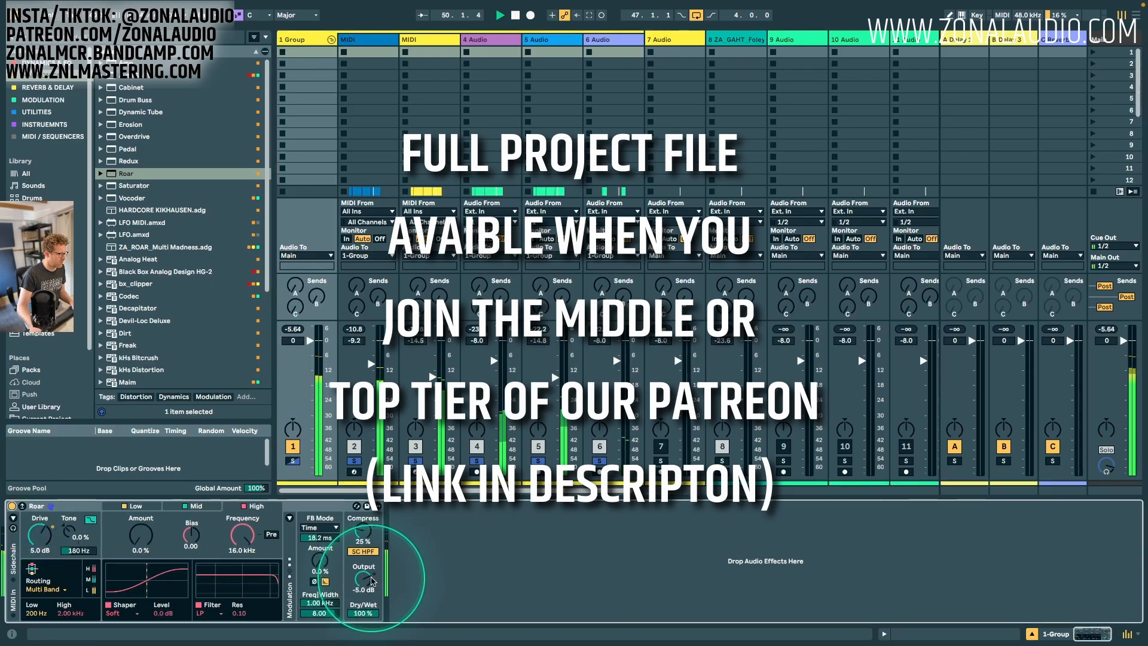
# Raise Roar's Drive to 11 dB and compensate by lowering its Output to -12 dB.
pyautogui.write('-')
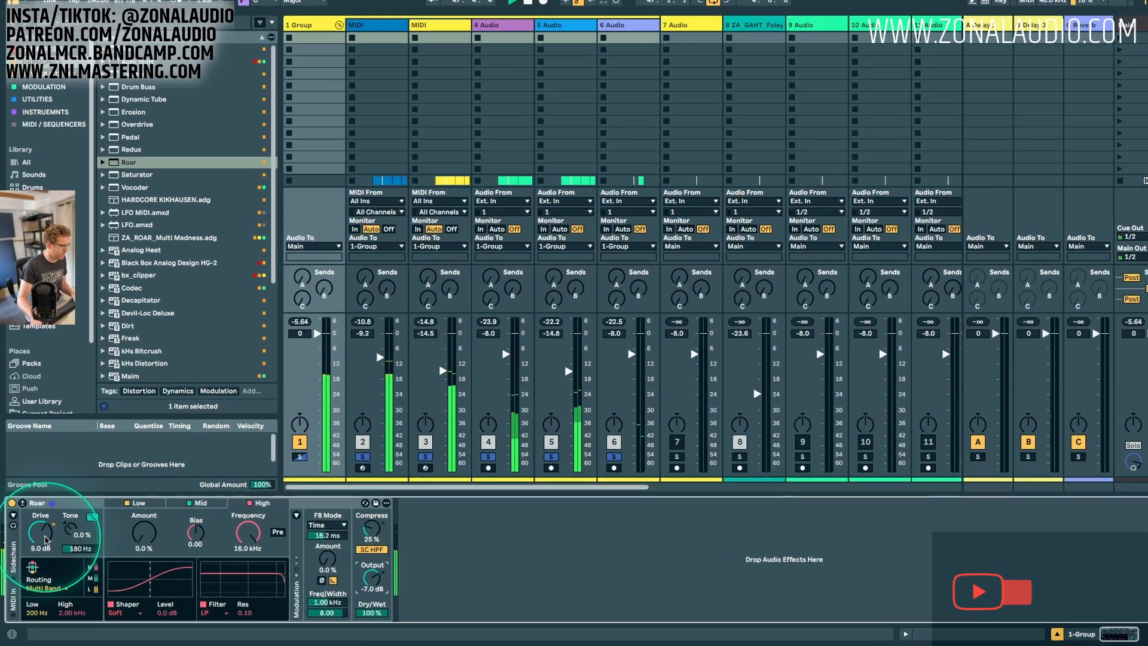
pyautogui.moveTo(41, 536); pyautogui.dragTo(41, 517)
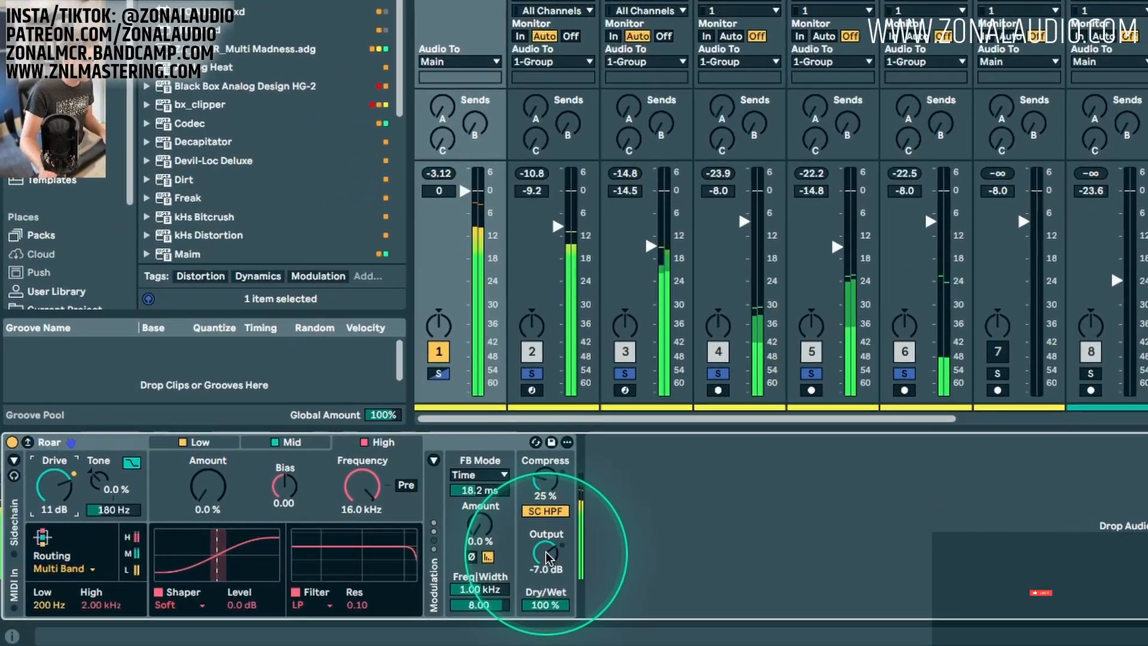
pyautogui.click(476, 562)
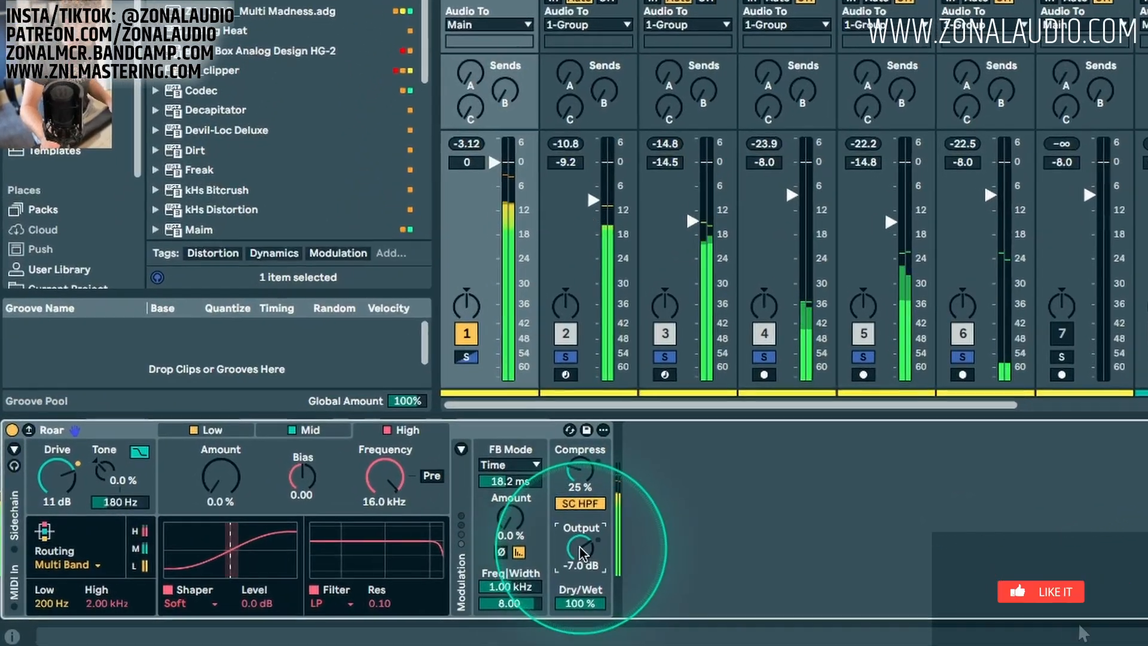
pyautogui.write('-12')
pyautogui.press('Return')
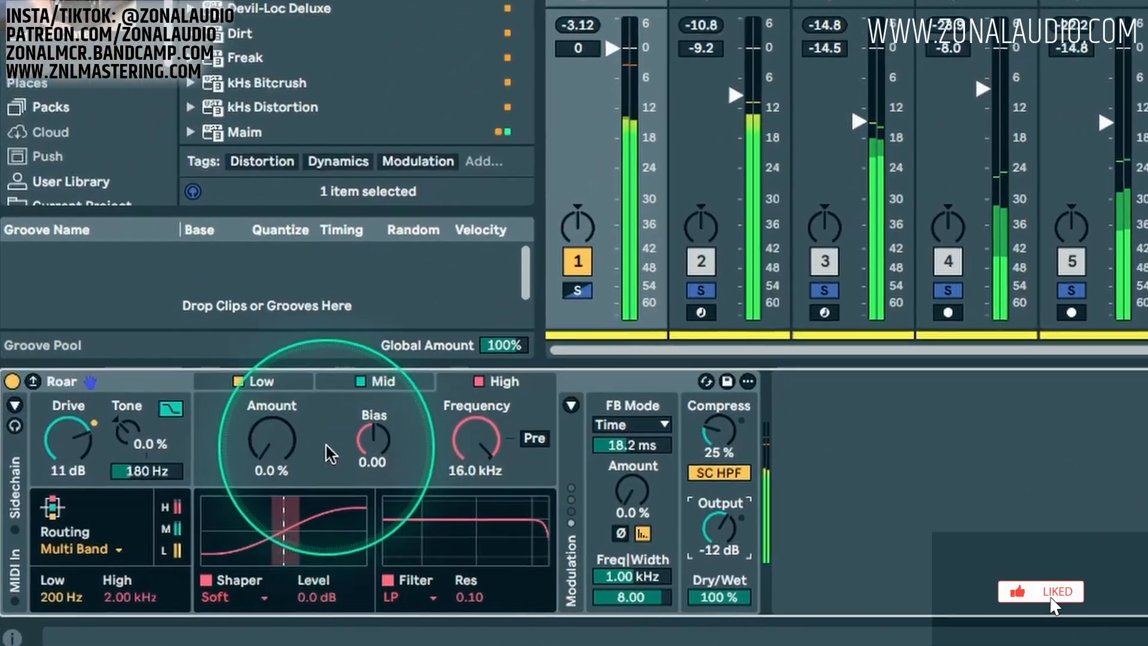
# Adjust the distortion Amount of Roar's High and Mid bands by ear.
pyautogui.moveTo(251, 473); pyautogui.dragTo(250, 469)
pyautogui.moveTo(306, 436); pyautogui.dragTo(362, 419)
pyautogui.click(508, 323)
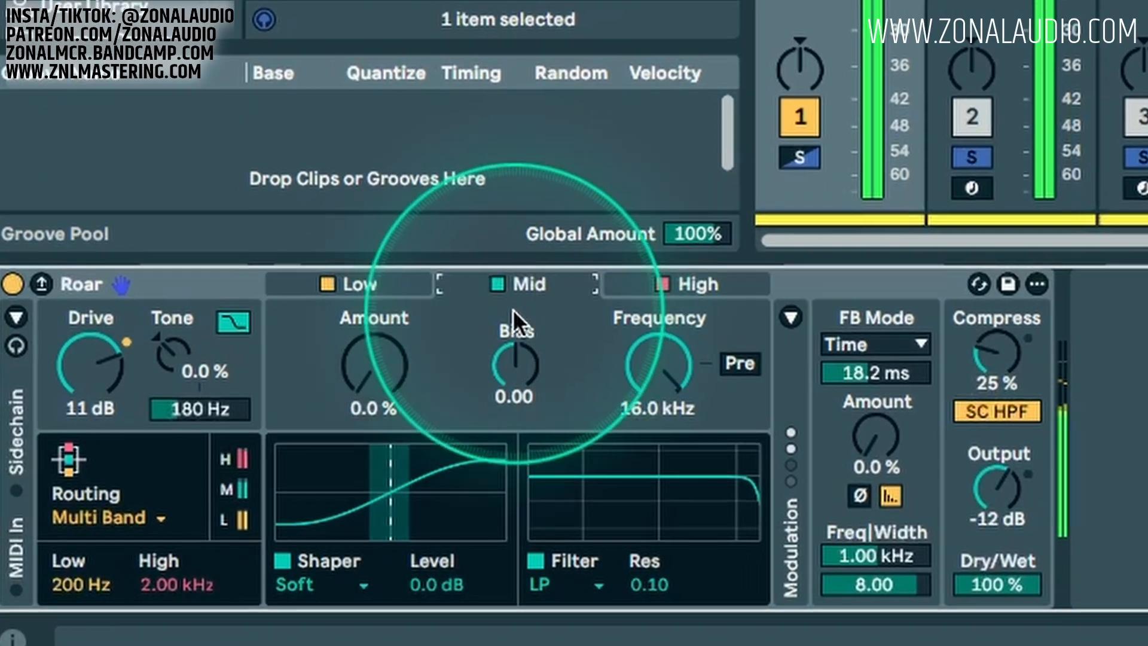
pyautogui.moveTo(387, 363)
pyautogui.mouseDown()
pyautogui.moveTo(383, 348)
pyautogui.moveTo(384, 364)
pyautogui.mouseUp()
# Give Roar's Low band a Tube shaper, 10 % Amount and a 249 Hz filter frequency, and lower the Output to -16 dB.
pyautogui.click(383, 285)
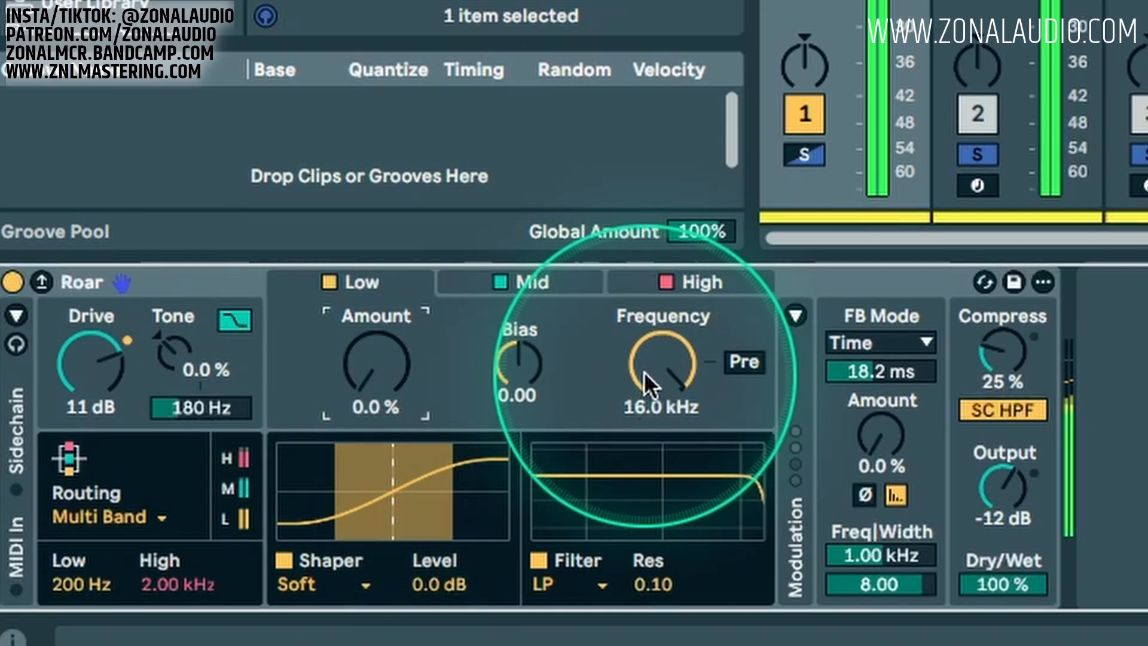
pyautogui.moveTo(644, 372); pyautogui.dragTo(644, 442)
pyautogui.moveTo(391, 376); pyautogui.dragTo(383, 373)
pyautogui.click(308, 576)
pyautogui.click(382, 366)
pyautogui.moveTo(1002, 486); pyautogui.dragTo(1001, 493)
pyautogui.click(975, 3)
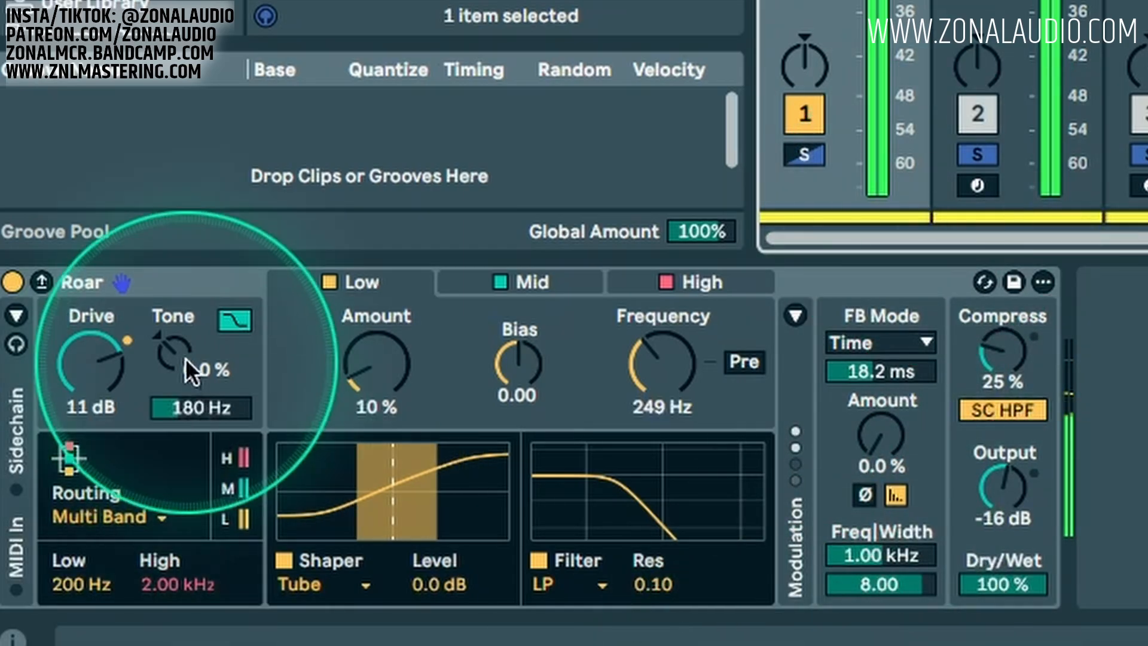
# Compare the group with Roar bypassed and active while checking its level meter.
pyautogui.click(12, 279)
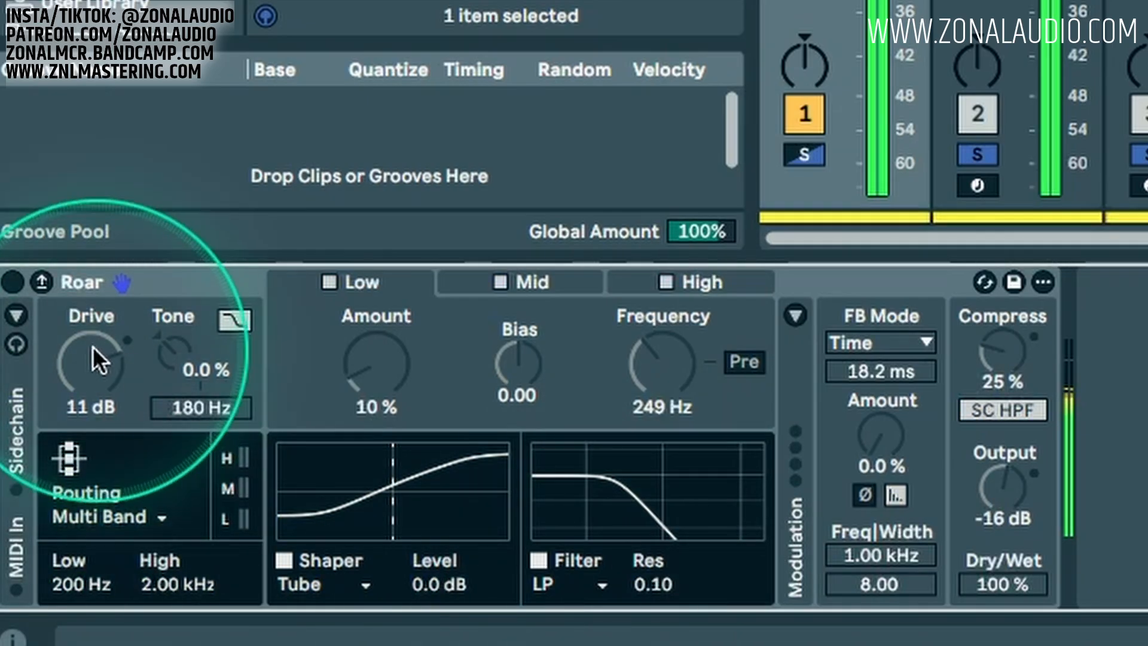
pyautogui.click(12, 281)
pyautogui.click(876, 4)
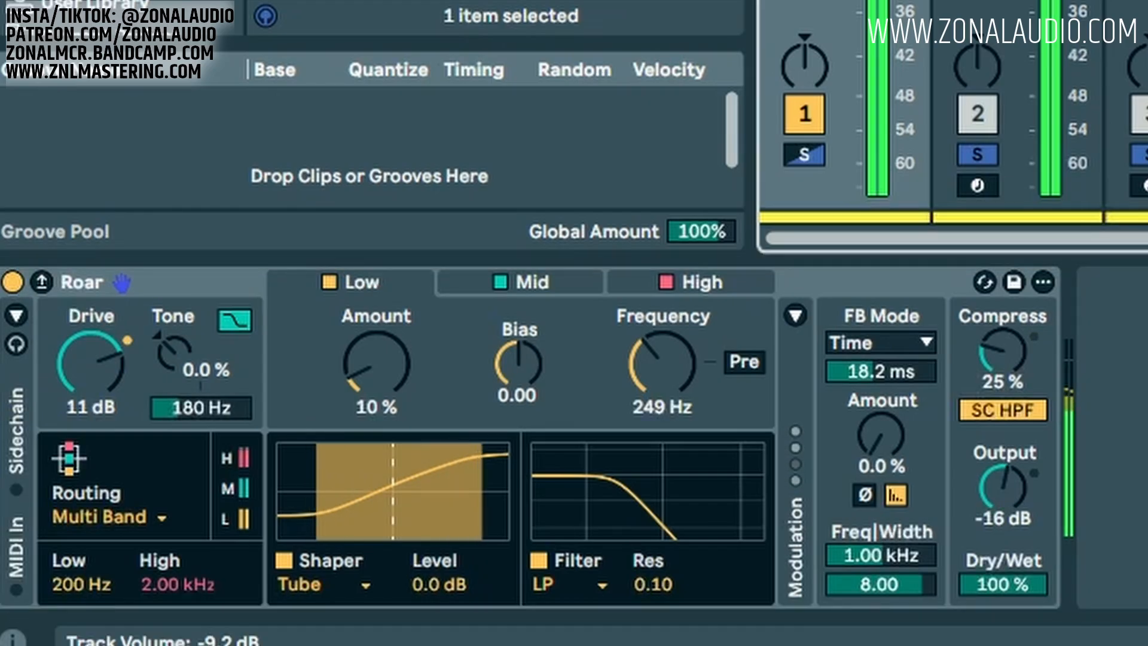
pyautogui.moveTo(877, 3); pyautogui.dragTo(876, 29)
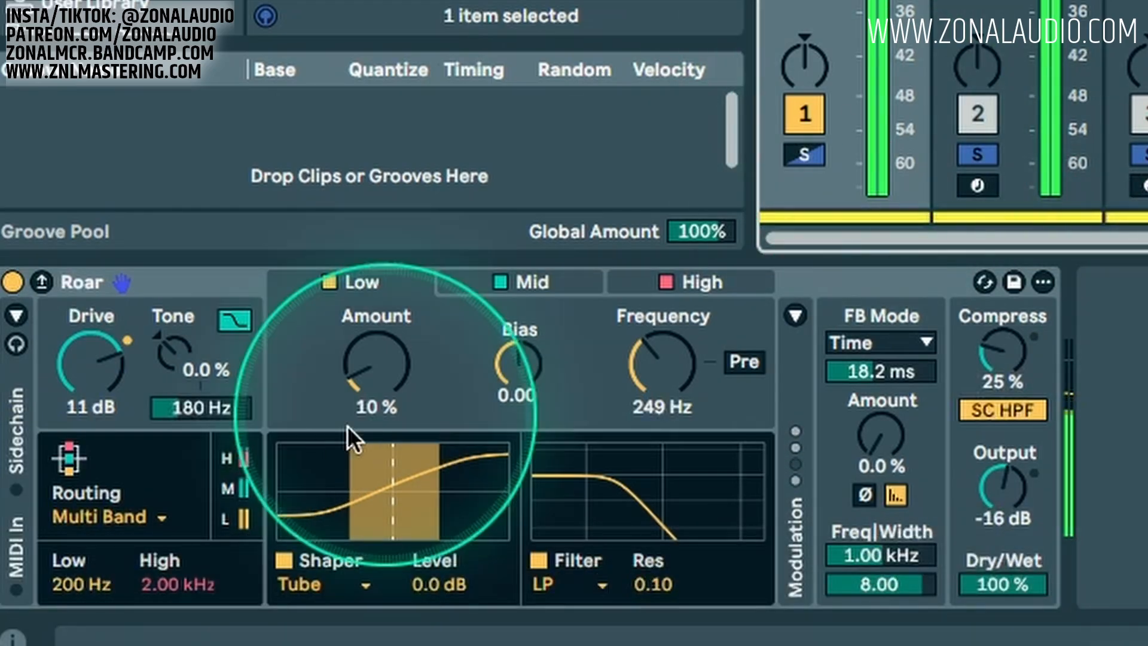
# Raise Roar's Output to -14 dB and open the Low band's filter frequency to 20 kHz.
pyautogui.click(988, 470)
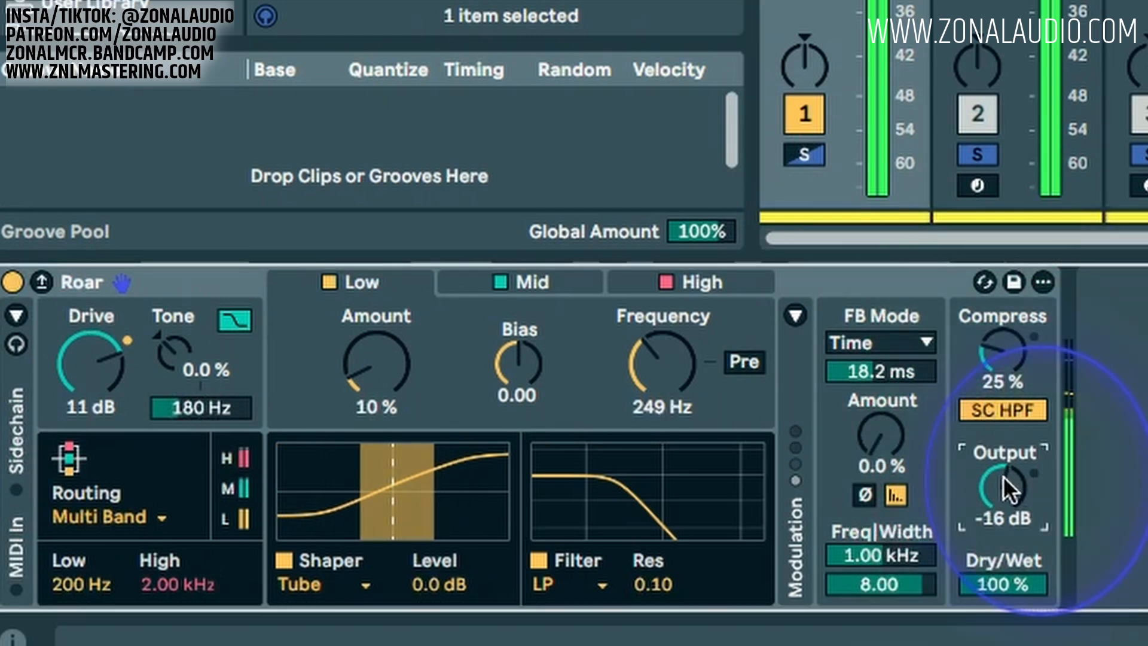
pyautogui.moveTo(1007, 482); pyautogui.dragTo(1007, 473)
pyautogui.moveTo(629, 386); pyautogui.dragTo(692, 341)
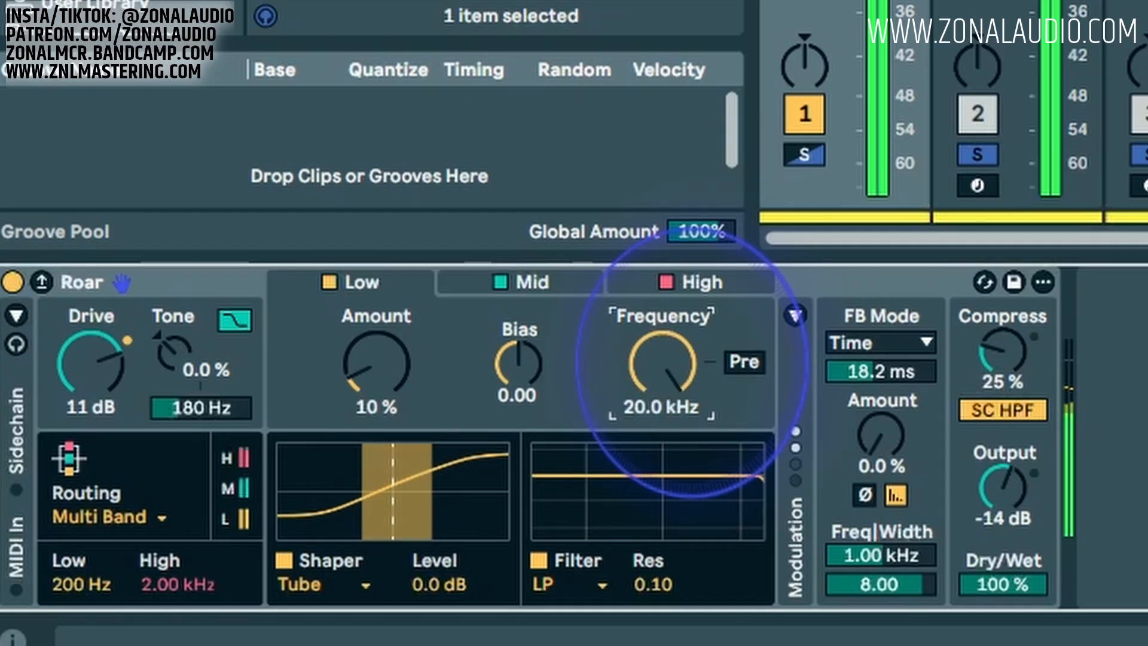
# Bypass and re-enable Roar to compare the processed and unprocessed group again.
pyautogui.click(13, 280)
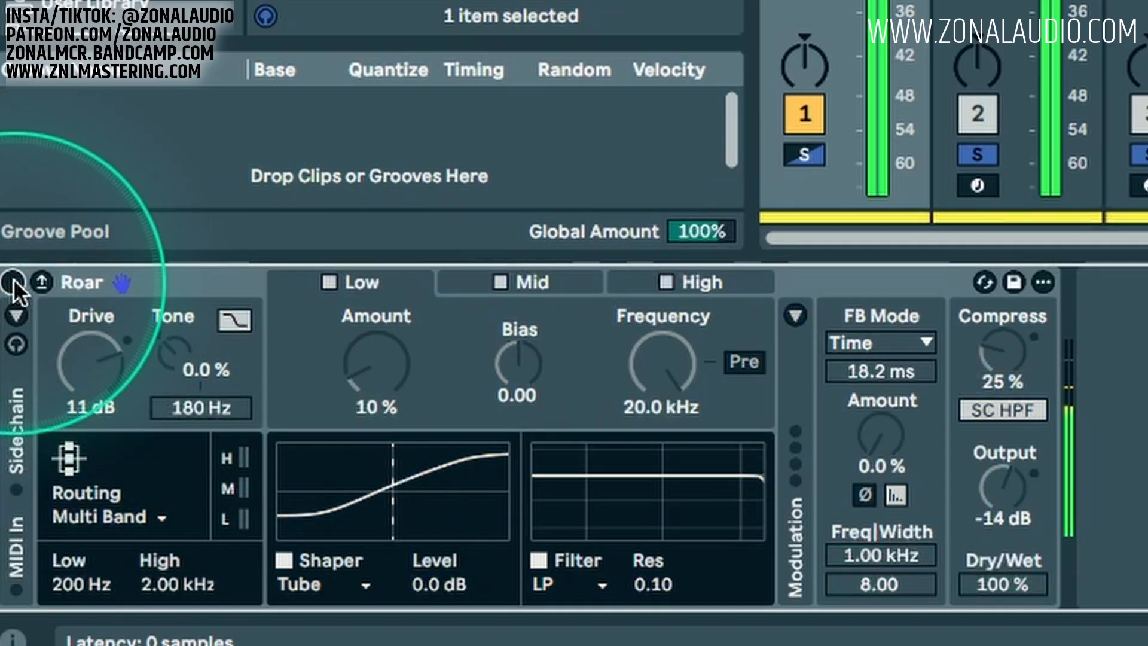
pyautogui.click(13, 280)
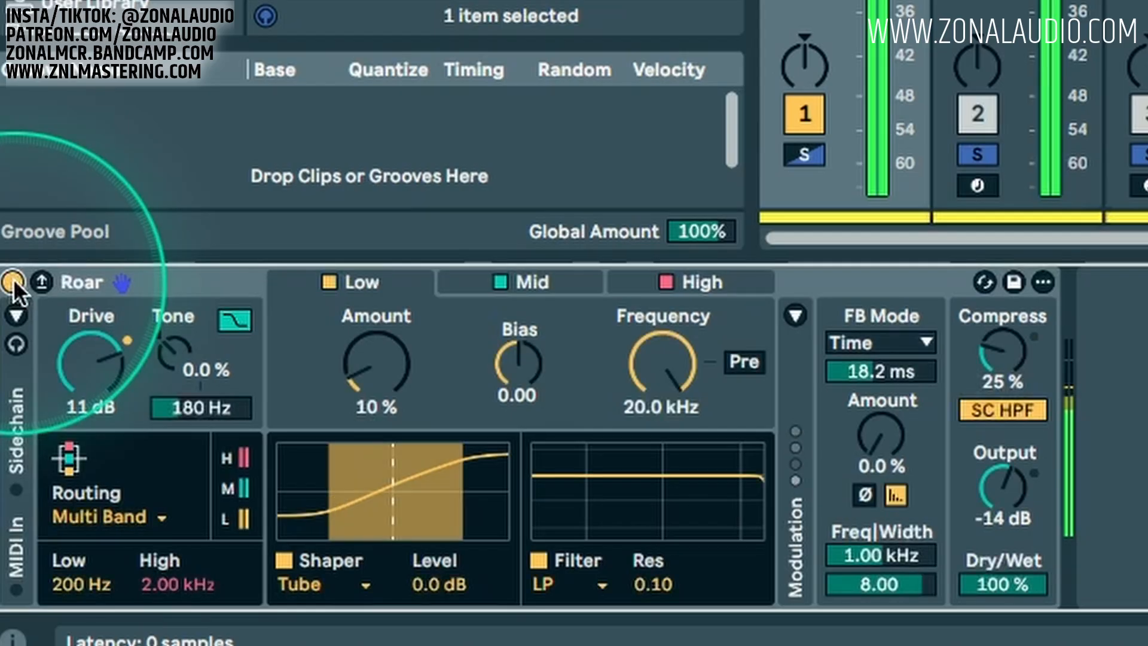
pyautogui.click(841, 80)
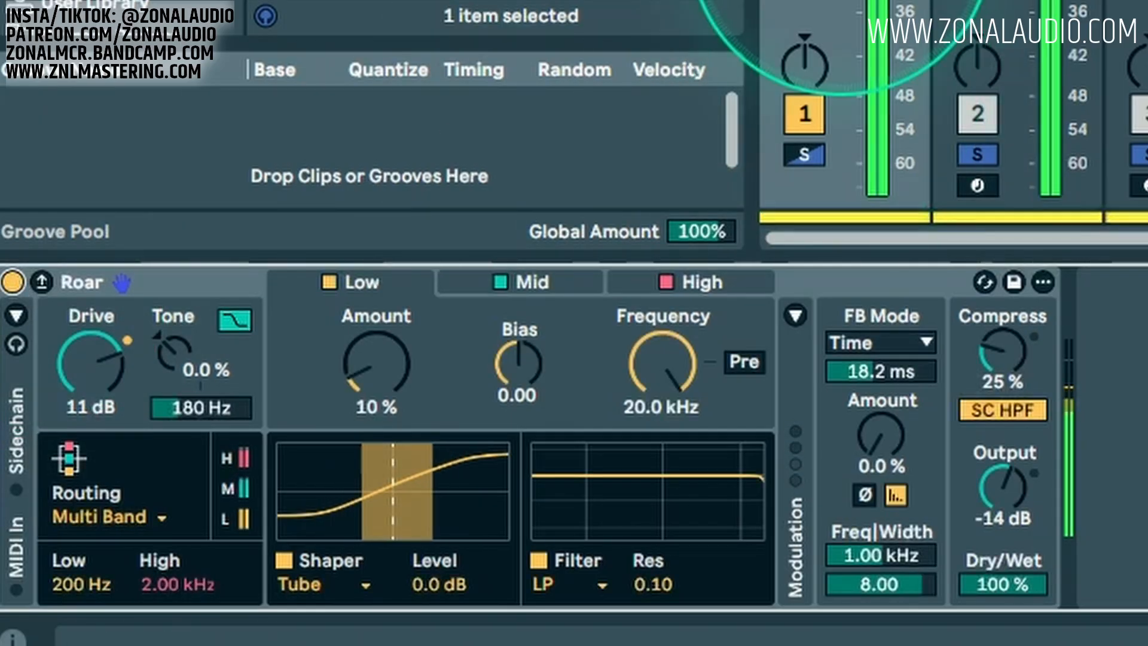
# Lower Roar's Output to -15 dB and raise the Low band's Amount to 16 %.
pyautogui.click(995, 489)
pyautogui.moveTo(996, 489); pyautogui.dragTo(996, 494)
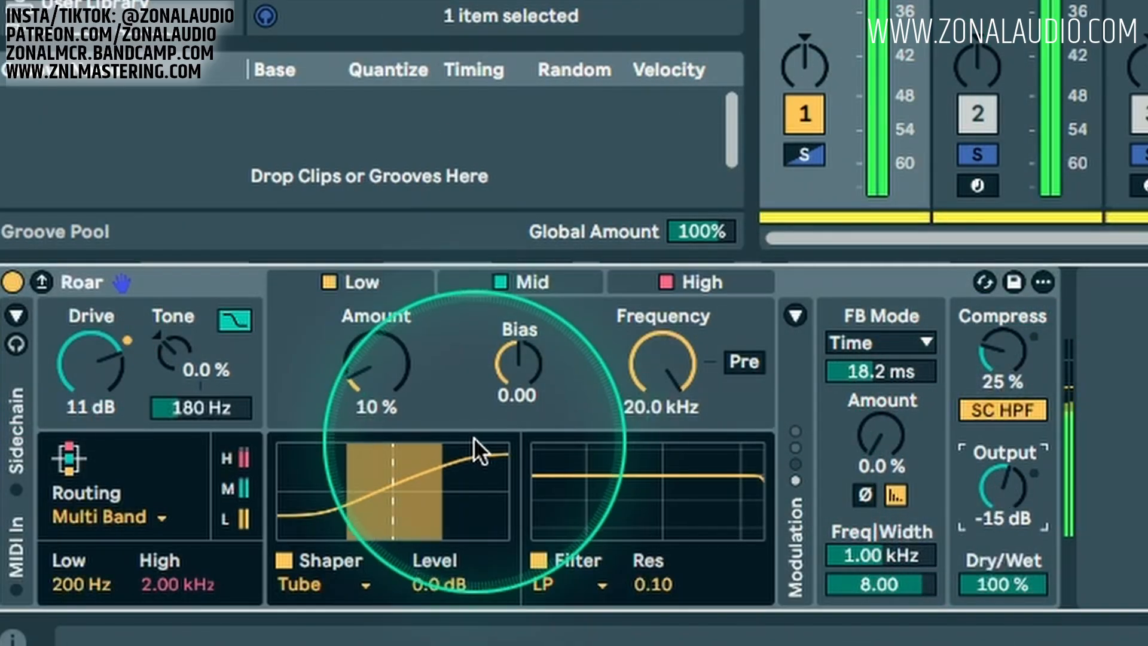
pyautogui.moveTo(384, 372); pyautogui.dragTo(384, 352)
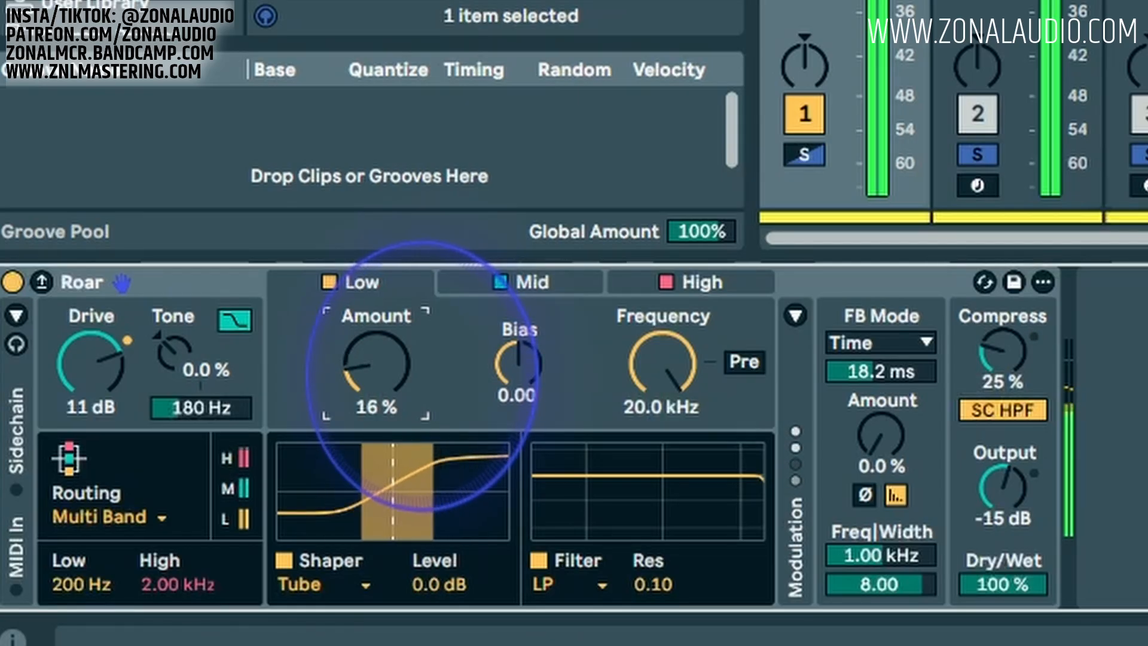
# Set Roar's Mid band Amount to 20 % and compare the group with Roar bypassed and active.
pyautogui.click(581, 307)
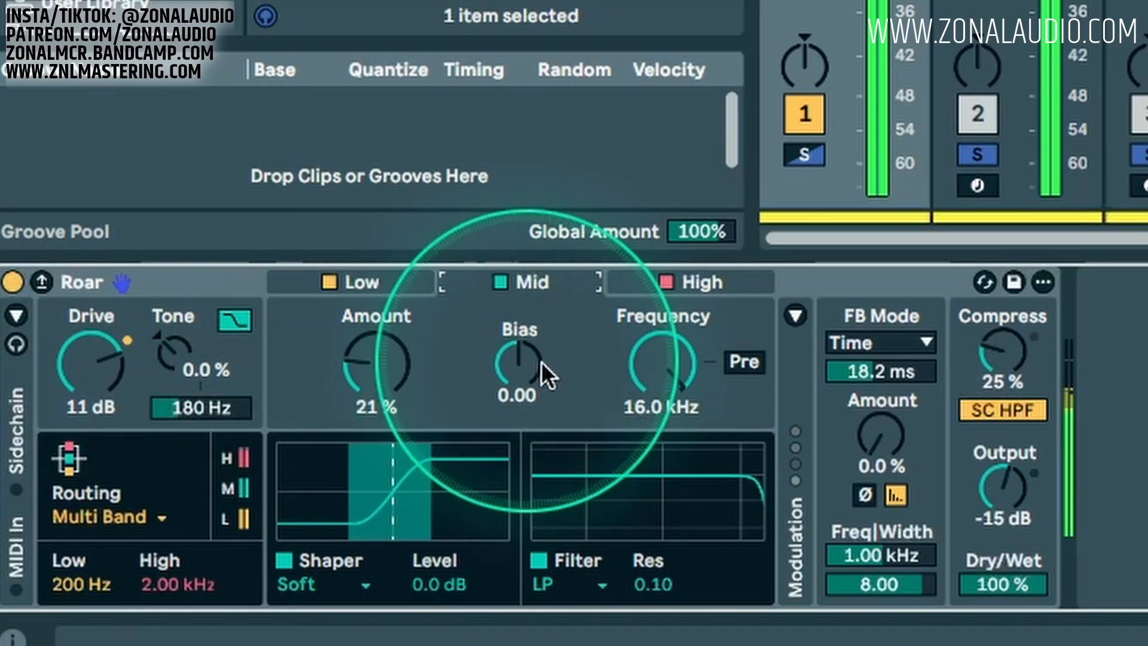
pyautogui.moveTo(371, 383); pyautogui.dragTo(371, 386)
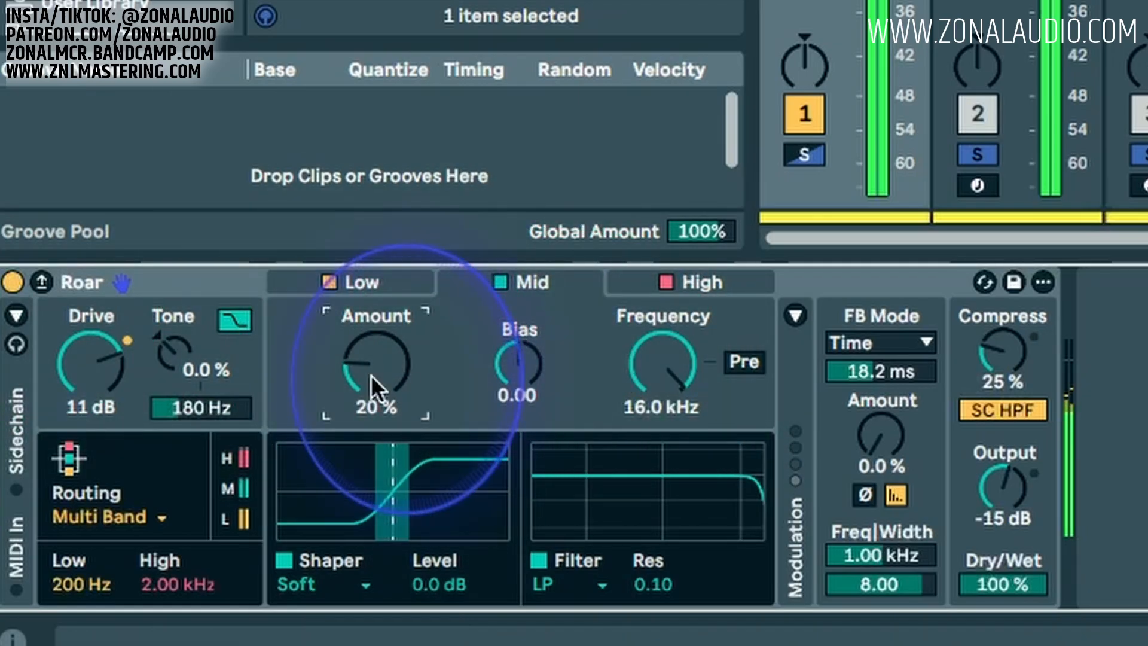
pyautogui.click(13, 282)
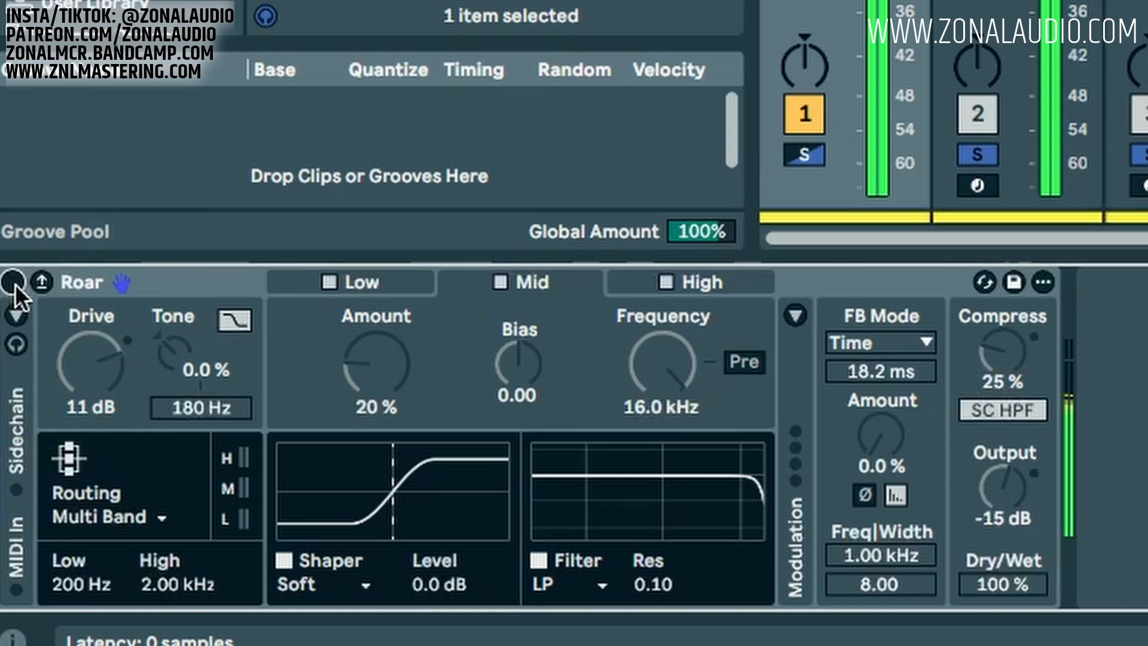
pyautogui.click(14, 281)
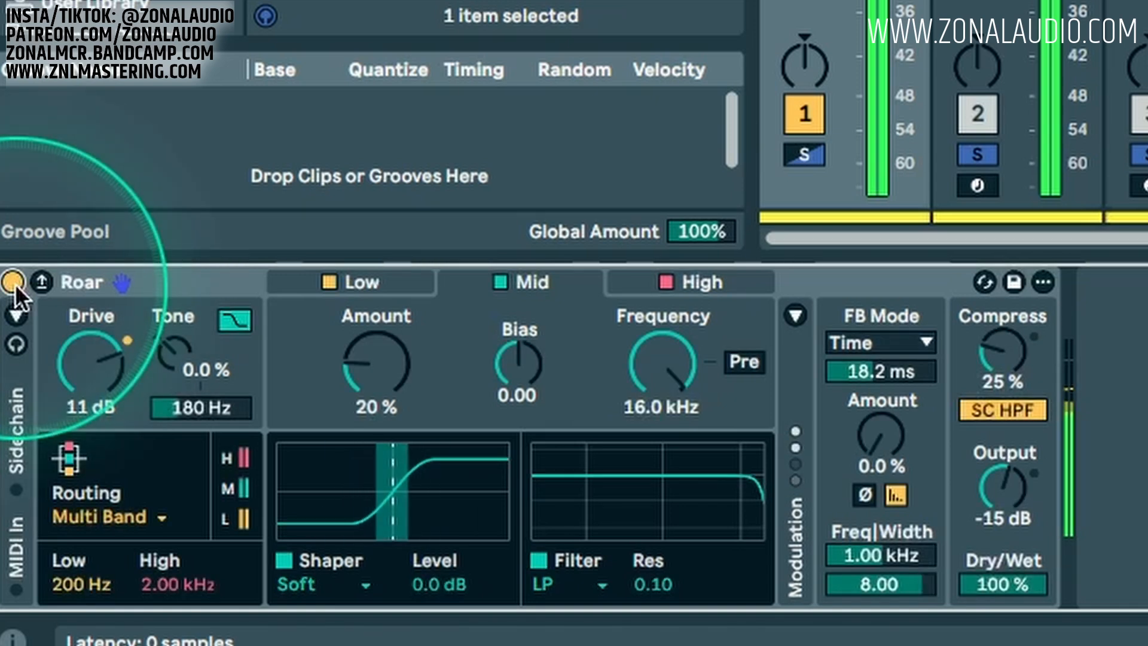
# Give Roar's Low band a high-pass filter at 34.6 Hz with 0.62 resonance, 13 % Amount and a 128 Hz crossover.
pyautogui.click(393, 279)
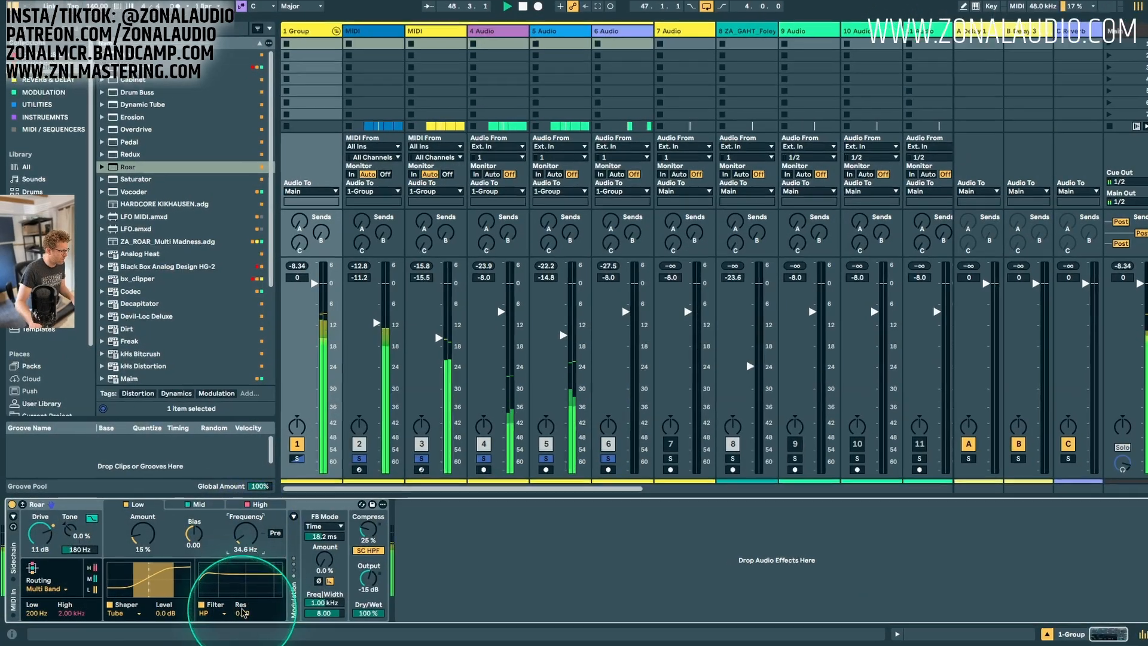
pyautogui.moveTo(244, 611); pyautogui.dragTo(284, 614)
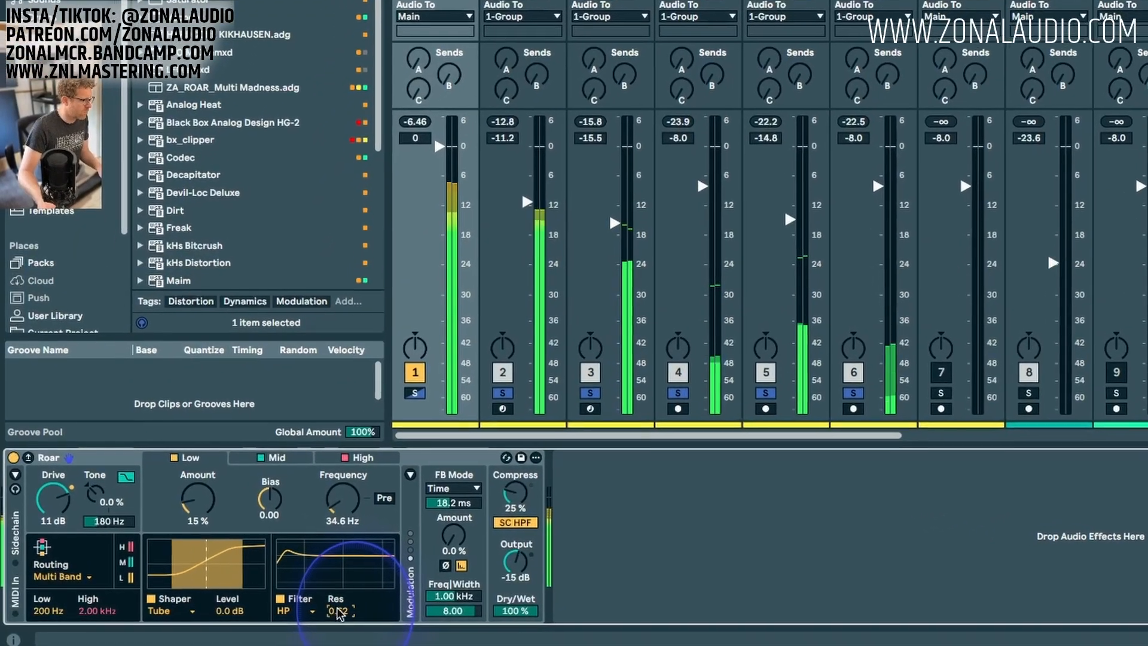
pyautogui.moveTo(197, 500); pyautogui.dragTo(259, 495)
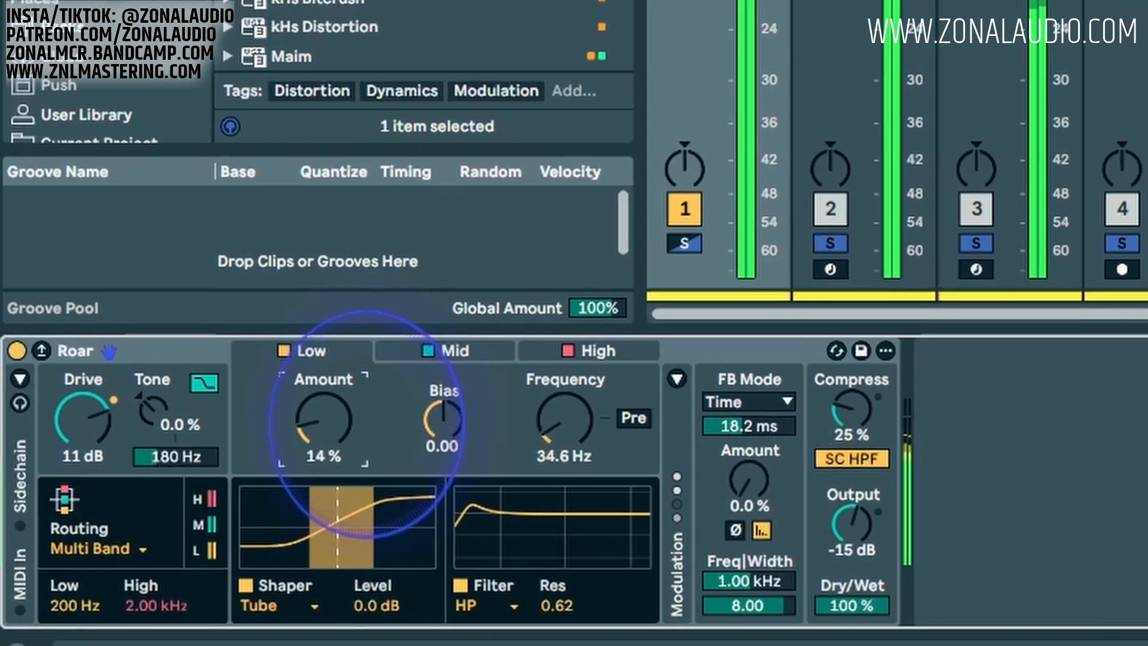
pyautogui.moveTo(366, 424); pyautogui.dragTo(366, 426)
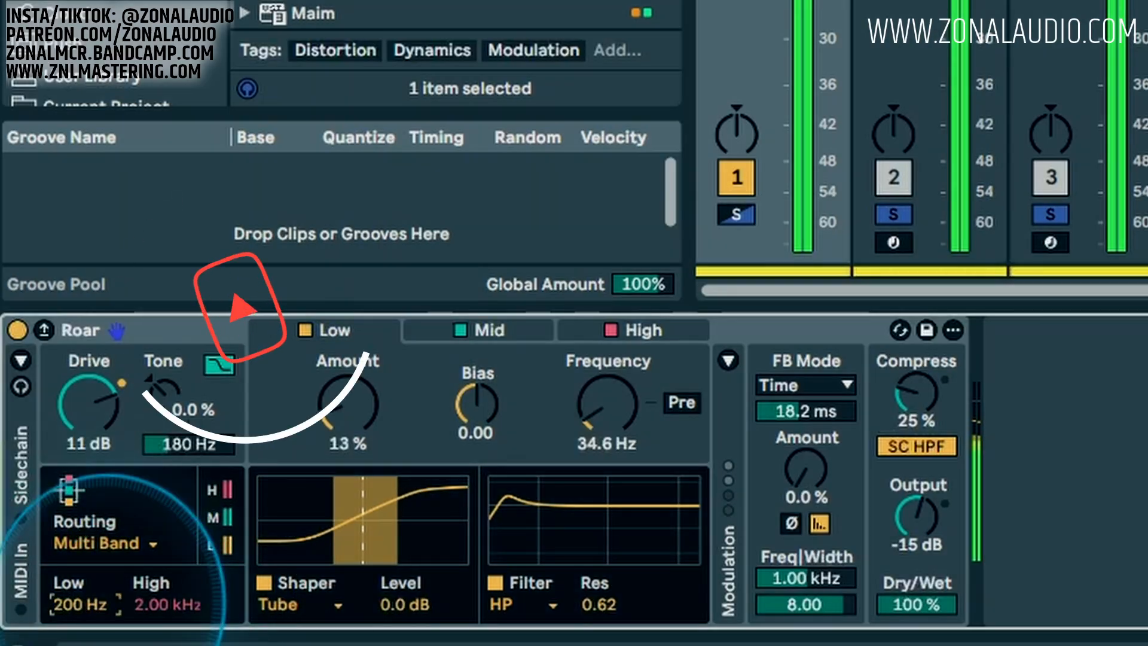
pyautogui.moveTo(92, 608)
pyautogui.mouseDown()
pyautogui.moveTo(92, 621)
pyautogui.moveTo(87, 597)
pyautogui.mouseUp()
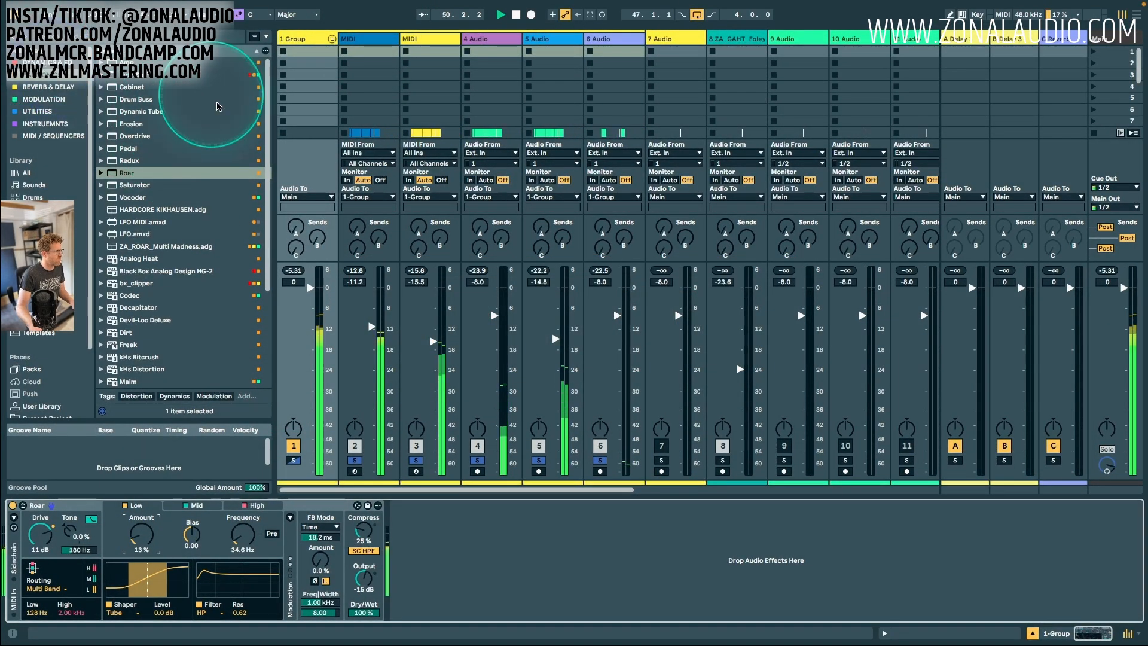
# Add an EQ Eight after the Limiter on the first MIDI track and cut 5.08 dB at 69.6 Hz with a Q of 0.57.
pyautogui.click(48, 62)
pyautogui.moveTo(140, 111); pyautogui.dragTo(891, 568)
pyautogui.moveTo(1009, 552); pyautogui.dragTo(1006, 574)
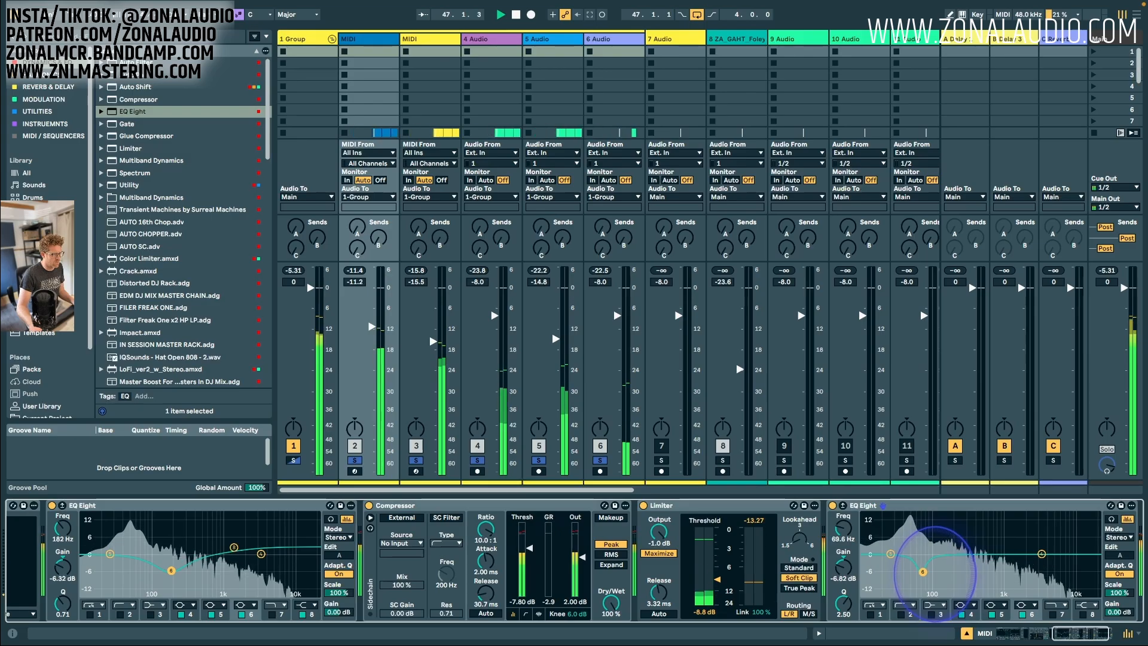
pyautogui.moveTo(911, 572); pyautogui.dragTo(910, 572)
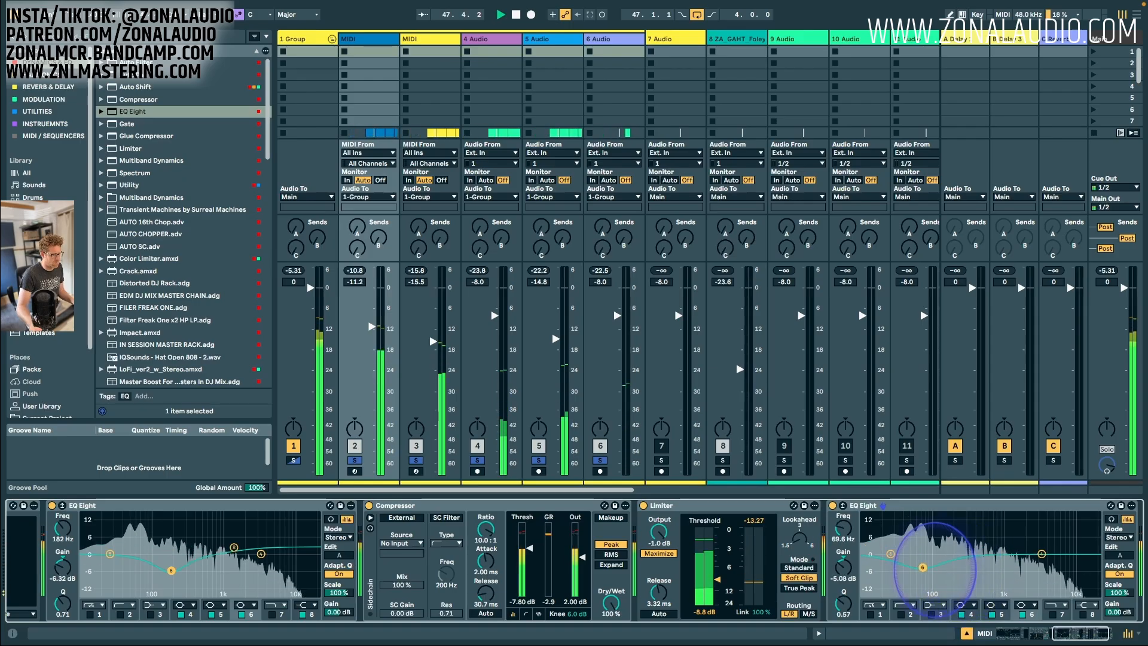
# Solo the first MIDI track and convert its Simpler to a Sampler.
pyautogui.click(355, 460)
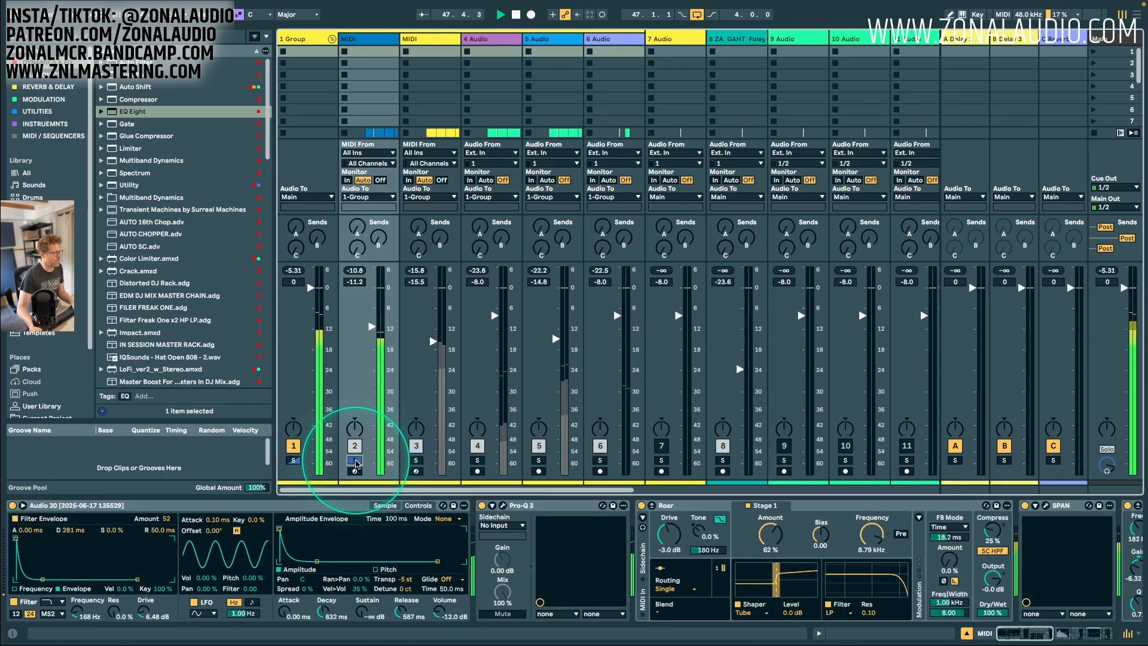
pyautogui.click(118, 507)
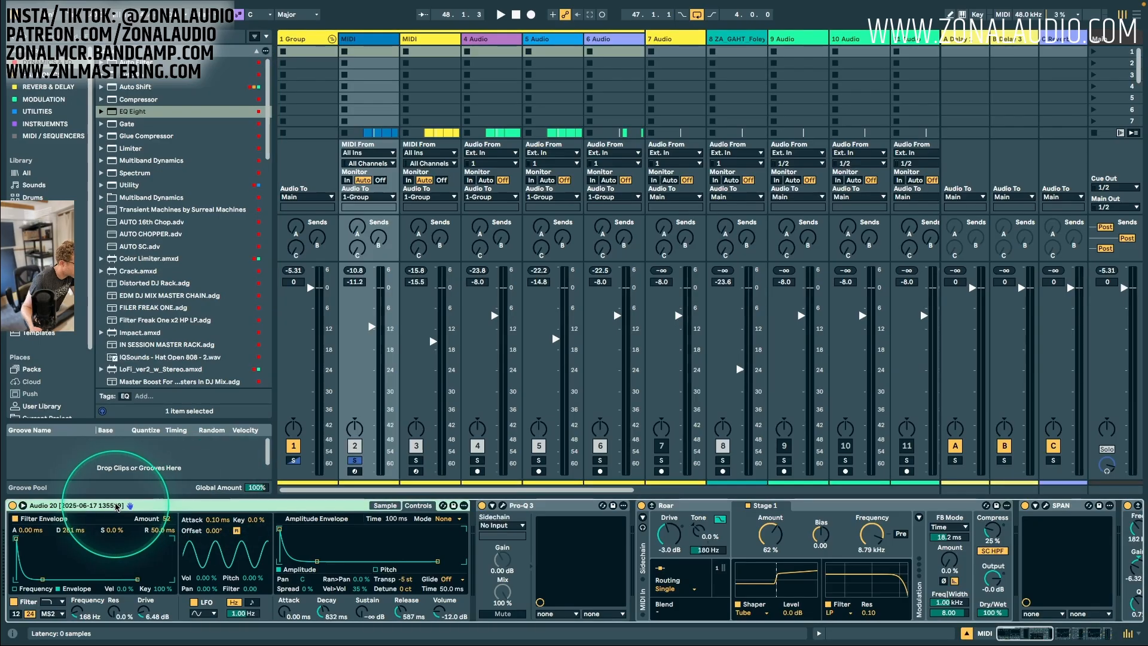
pyautogui.rightClick(117, 507)
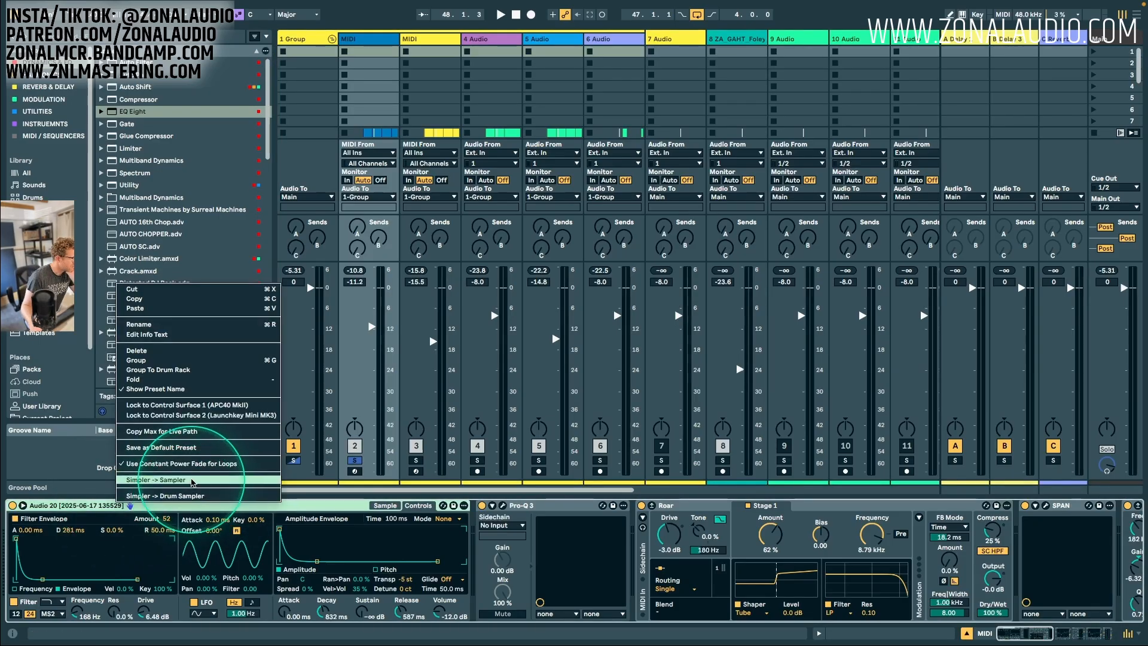
pyautogui.click(191, 480)
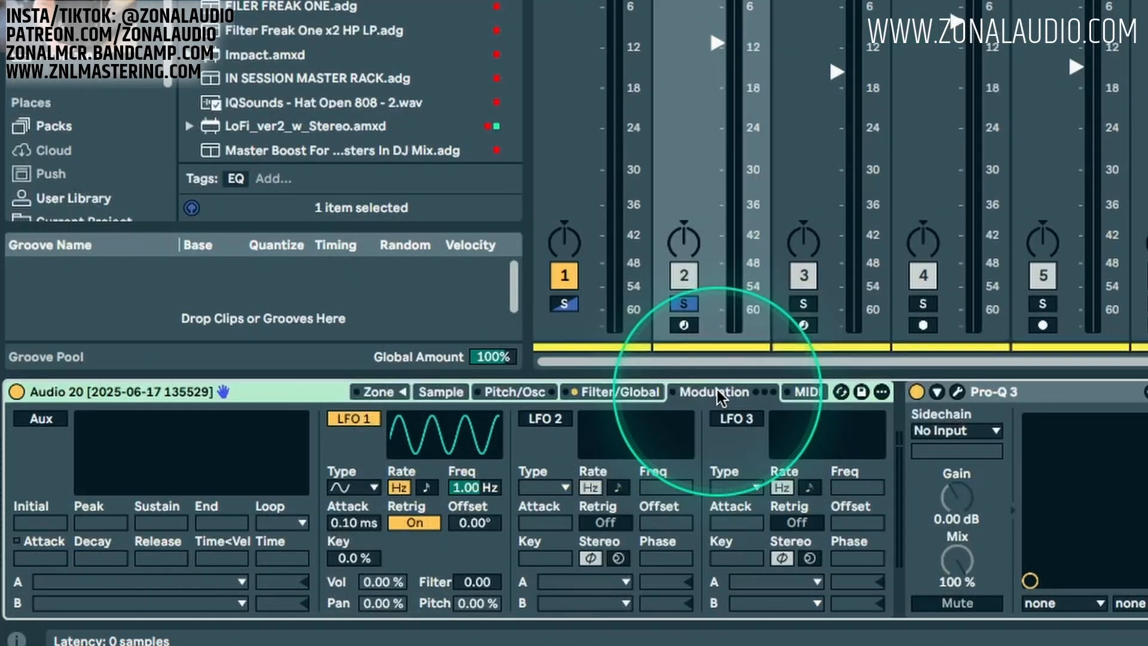
# Apply a +10 st pitch envelope in the Sampler, compare it on and off, and shorten the volume envelope's release to 47.8 ms.
pyautogui.click(619, 393)
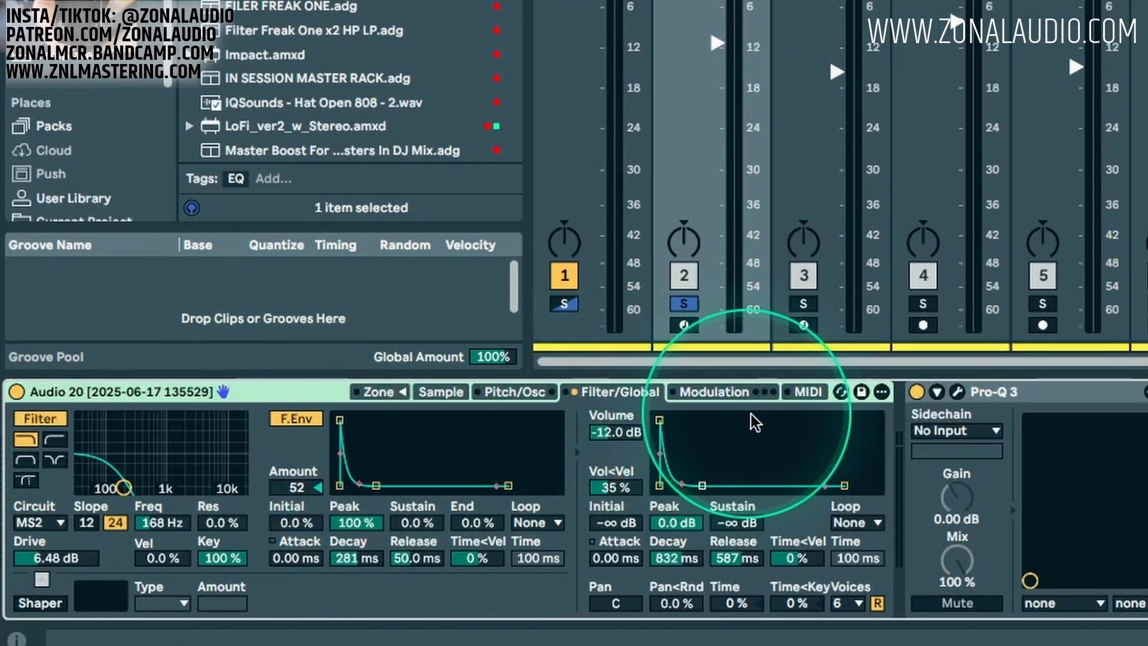
pyautogui.click(506, 393)
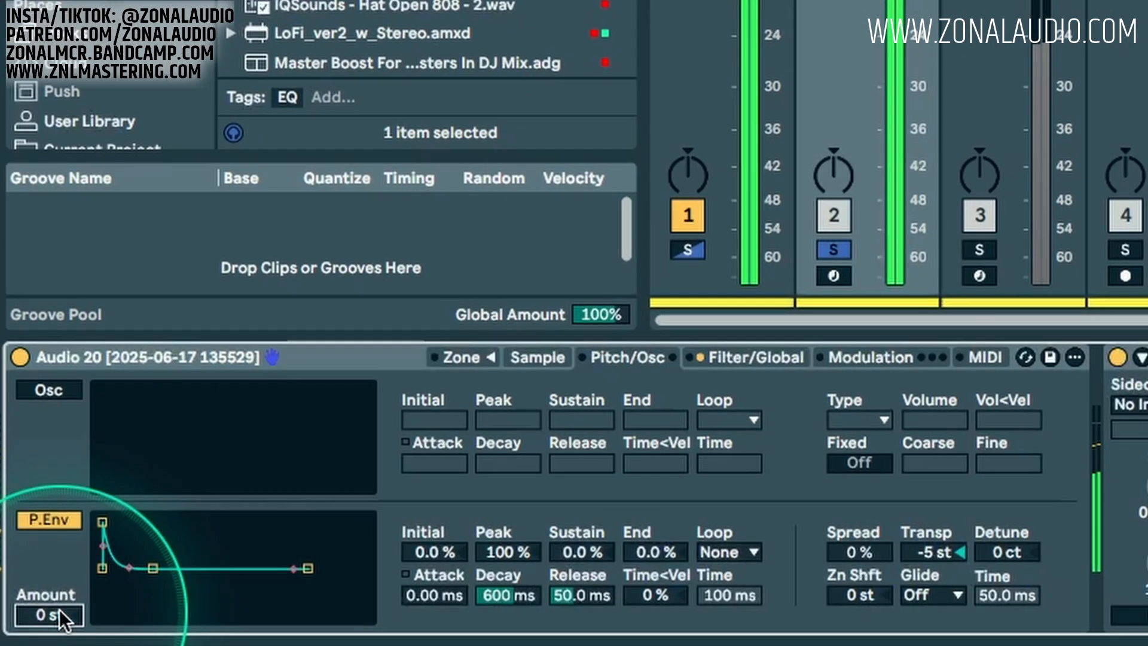
pyautogui.moveTo(49, 598)
pyautogui.mouseDown()
pyautogui.moveTo(49, 574)
pyautogui.moveTo(59, 604)
pyautogui.mouseUp()
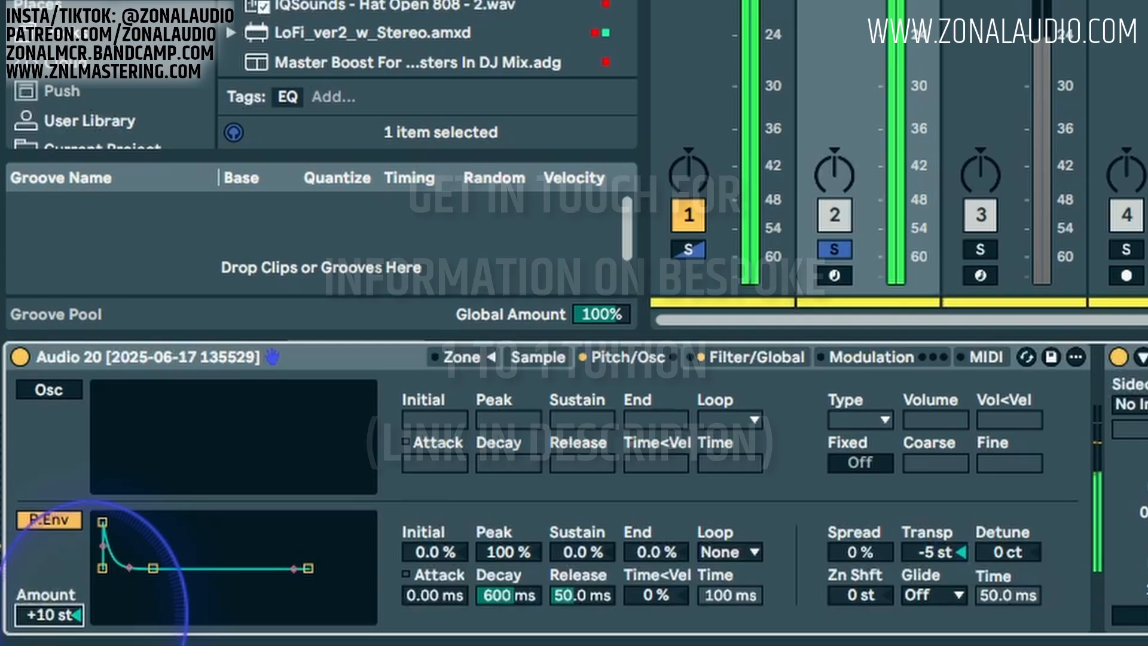
pyautogui.click(50, 522)
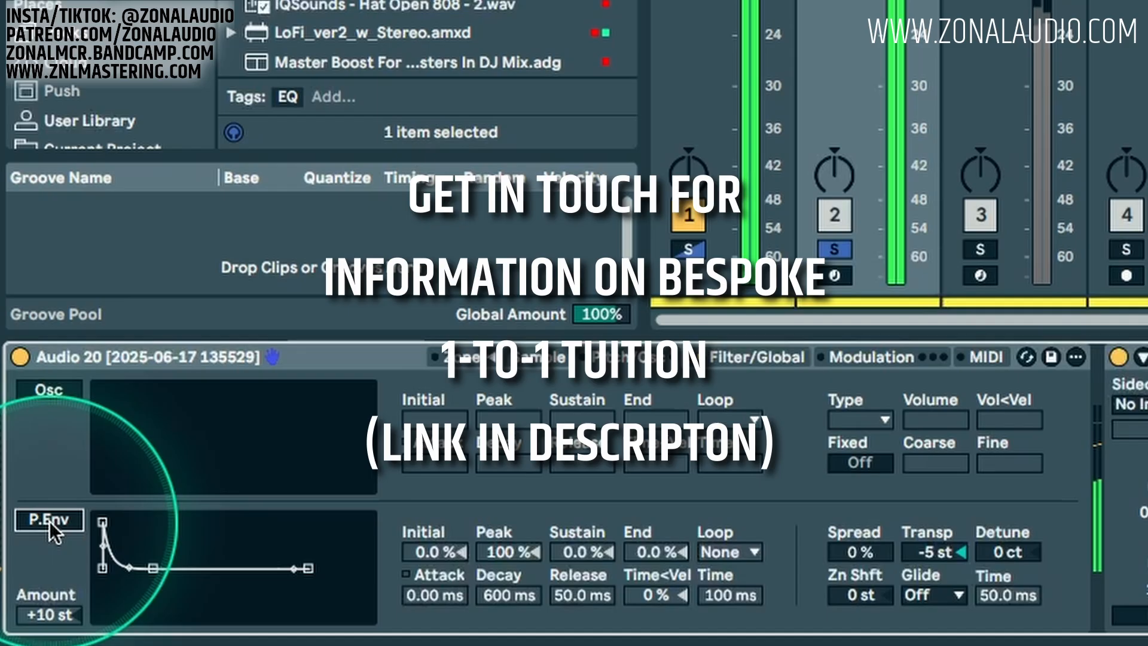
pyautogui.click(50, 522)
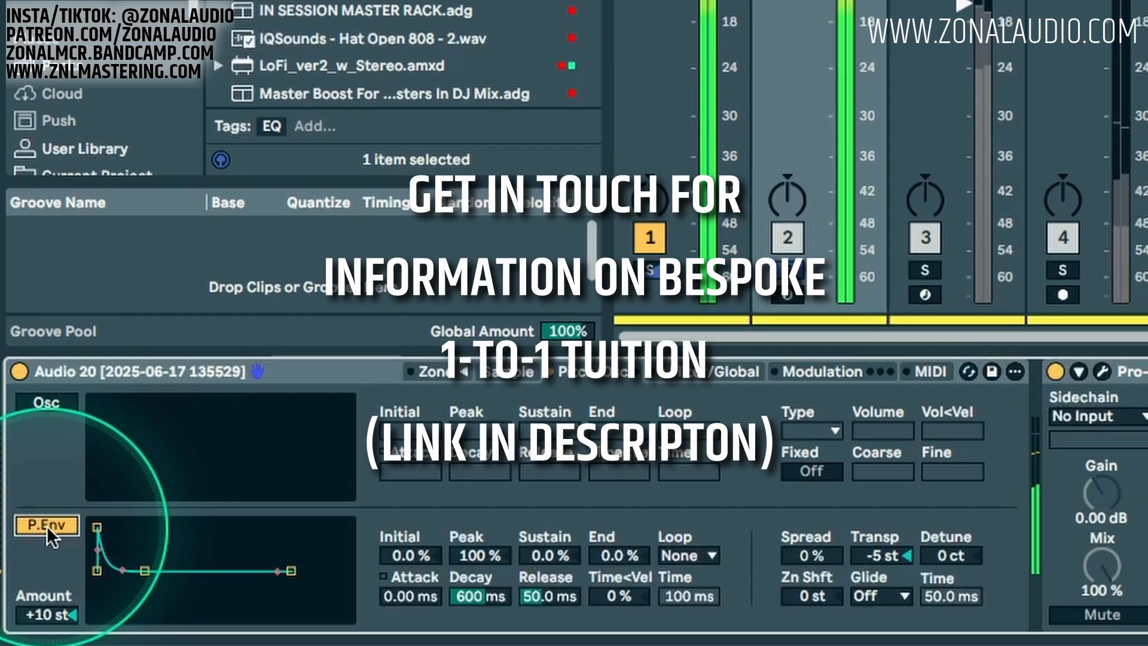
pyautogui.click(969, 322)
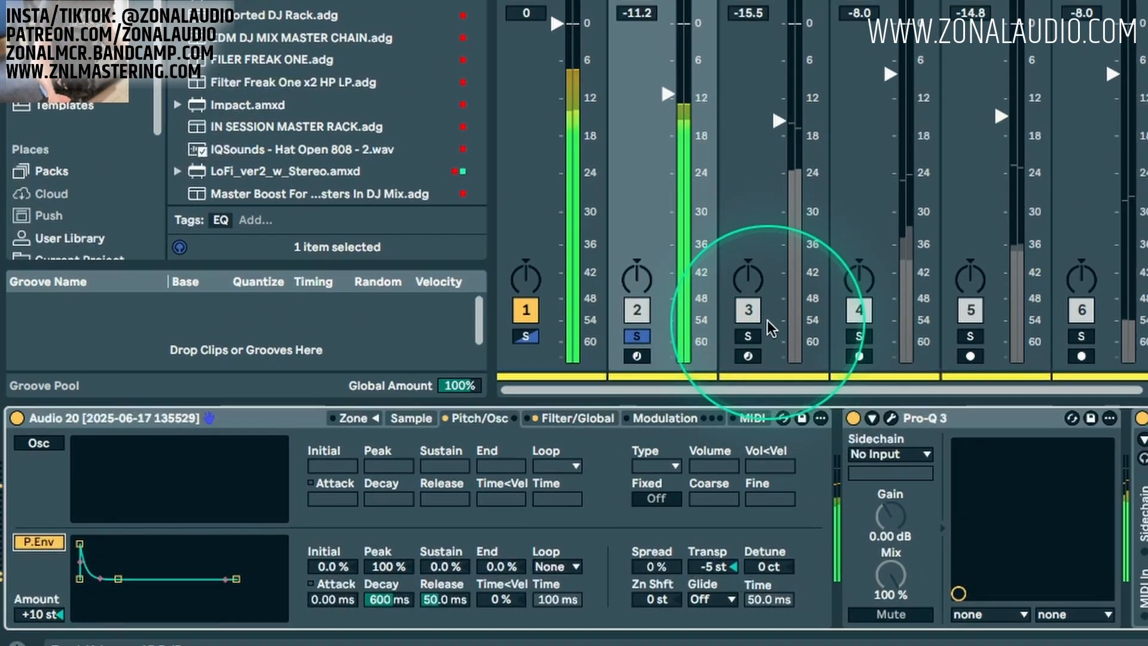
pyautogui.click(880, 286)
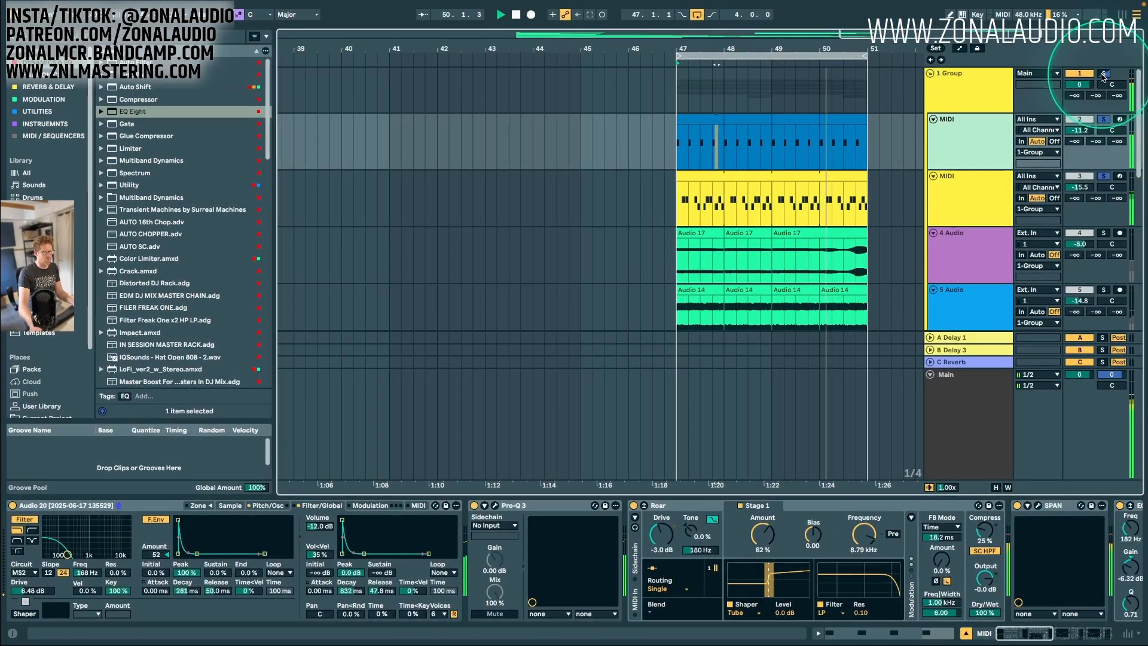
# Solo the whole group and lower the 4, 5 and 6 Audio track volumes to -10.1, -15.8 and -9.0 dB.
pyautogui.click(1102, 74)
pyautogui.press('Tab')
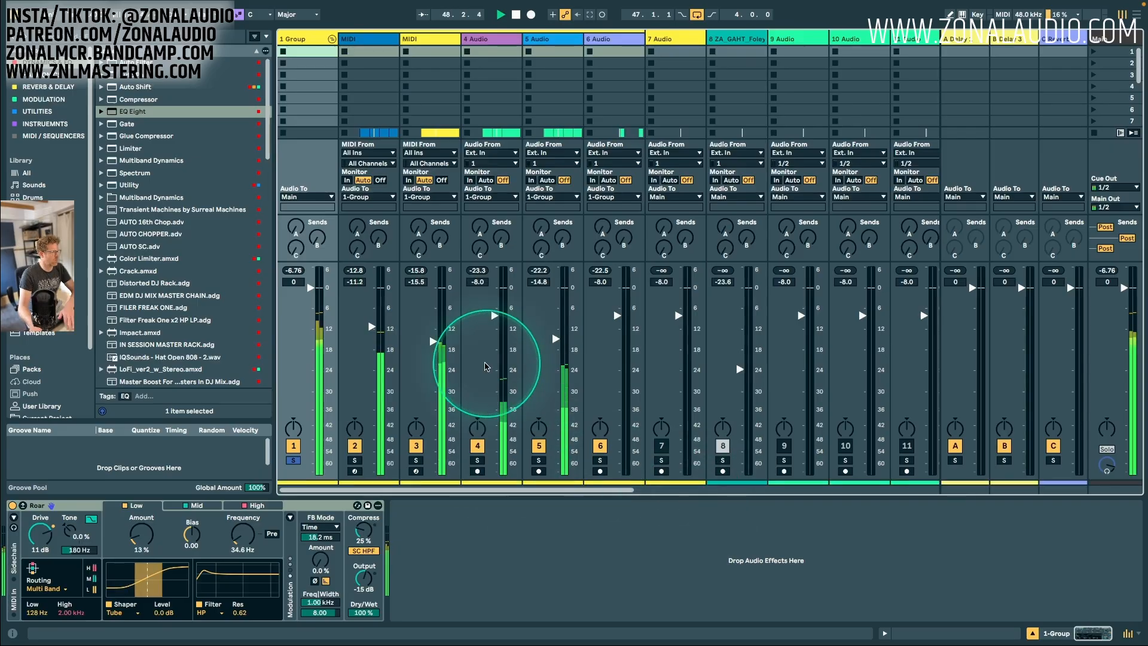
pyautogui.moveTo(542, 286); pyautogui.dragTo(491, 291)
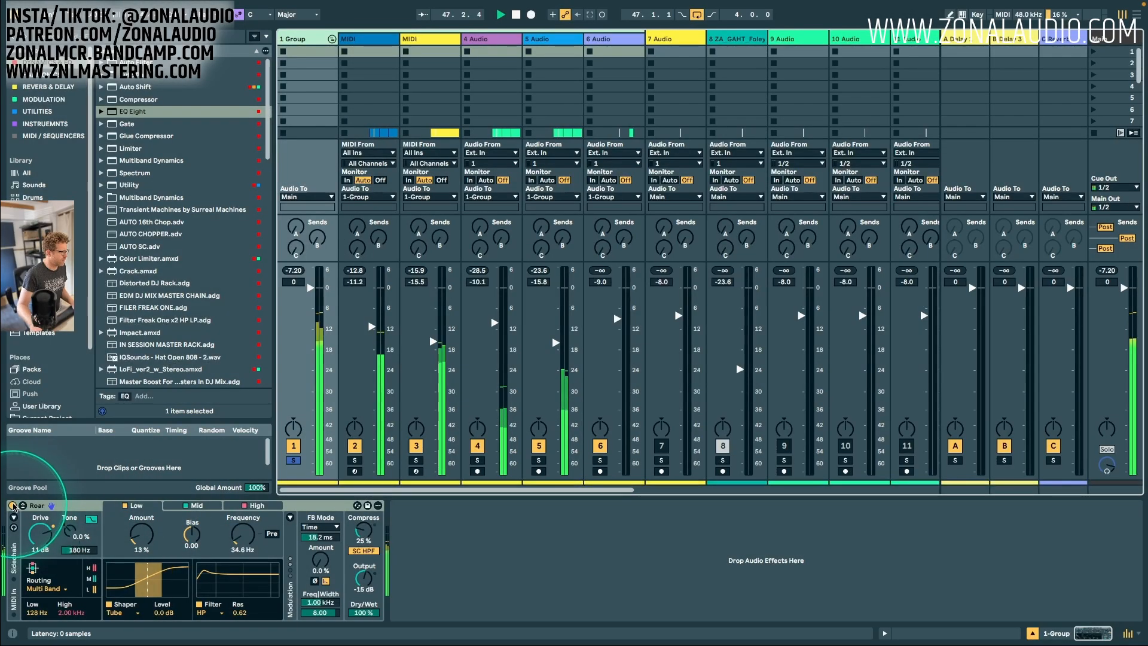
# Compare the group with Roar bypassed and active, and lower Roar's Output to -18 dB.
pyautogui.click(12, 506)
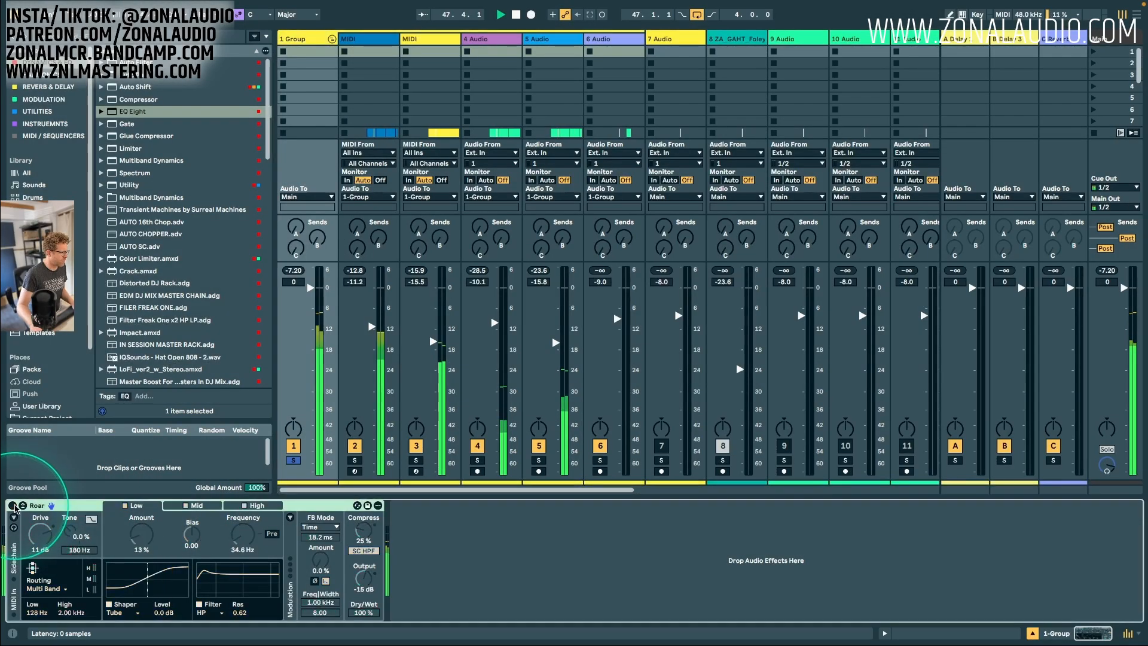
pyautogui.click(12, 506)
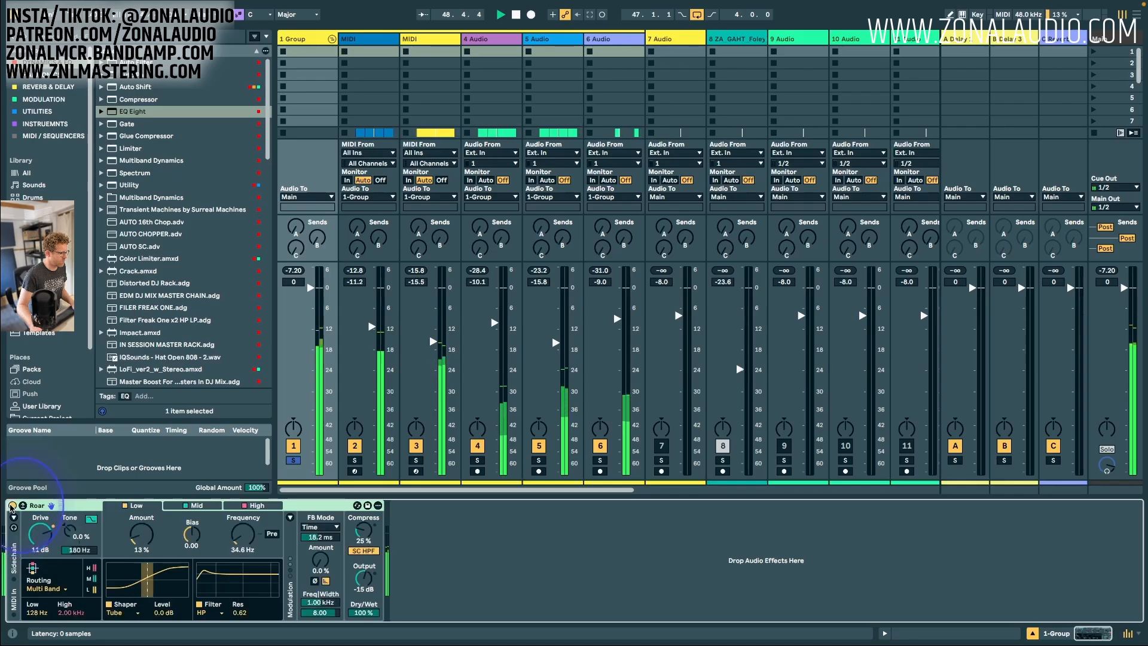
pyautogui.click(365, 576)
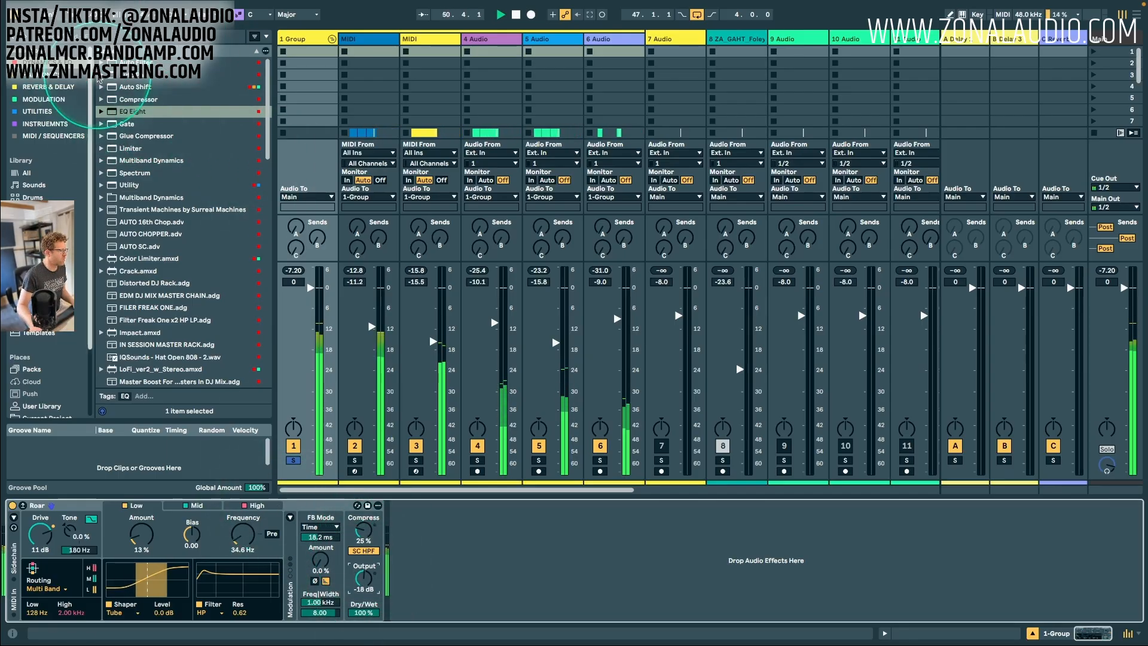
# Add a Limiter after Roar on the group, lower its ceiling and set its mode to Soft Clip.
pyautogui.moveTo(130, 148); pyautogui.dragTo(472, 556)
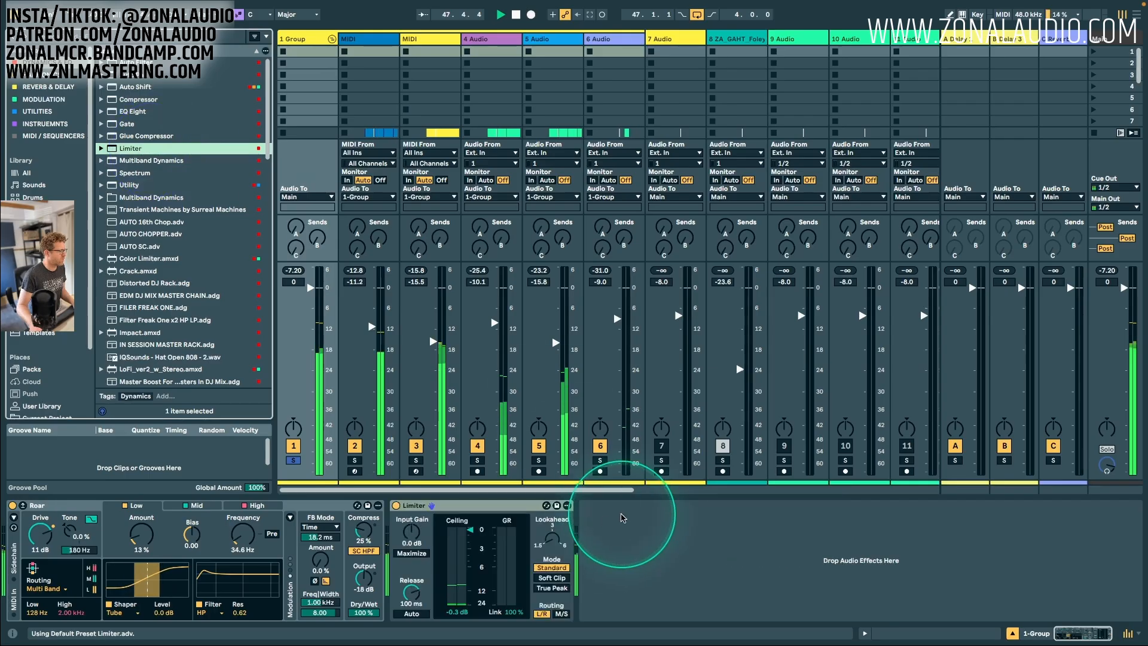
pyautogui.click(411, 534)
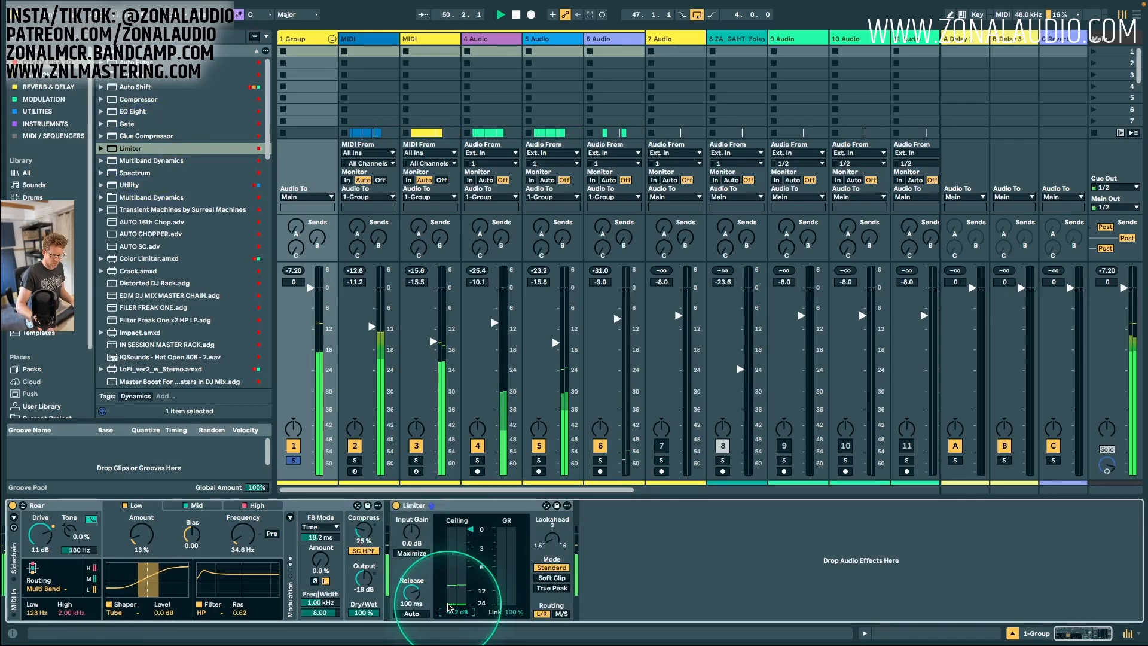
pyautogui.click(552, 577)
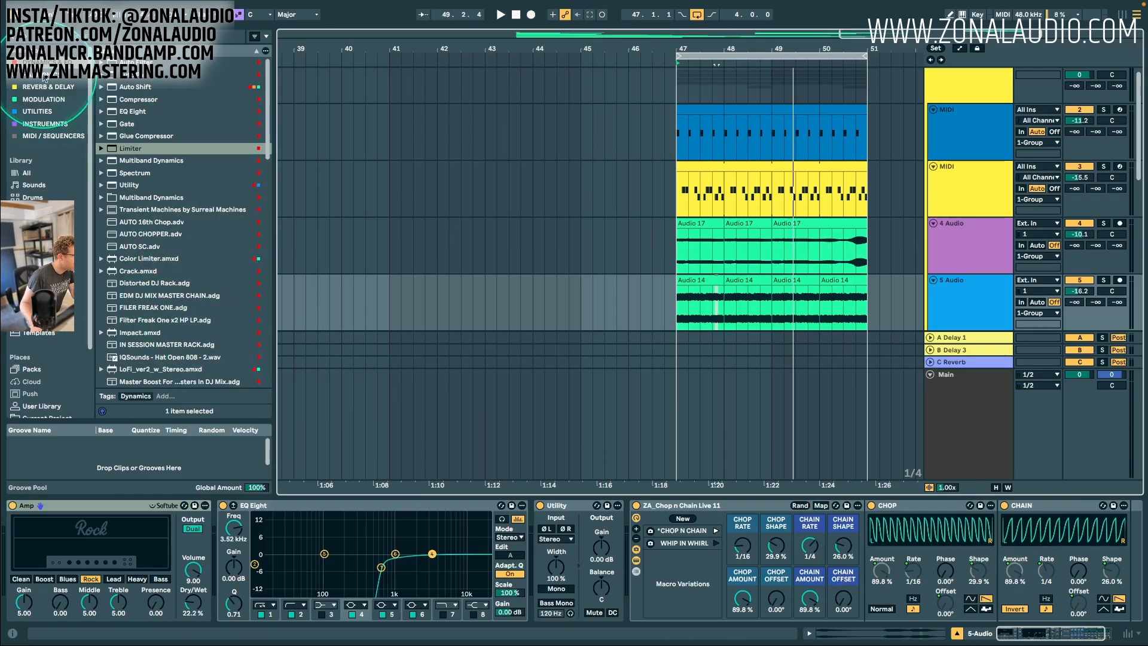
# Set up a Utility on the 5 Audio track with a Shaper before it, mapped to the Utility's Gain in Remote mode.
pyautogui.doubleClick(127, 187)
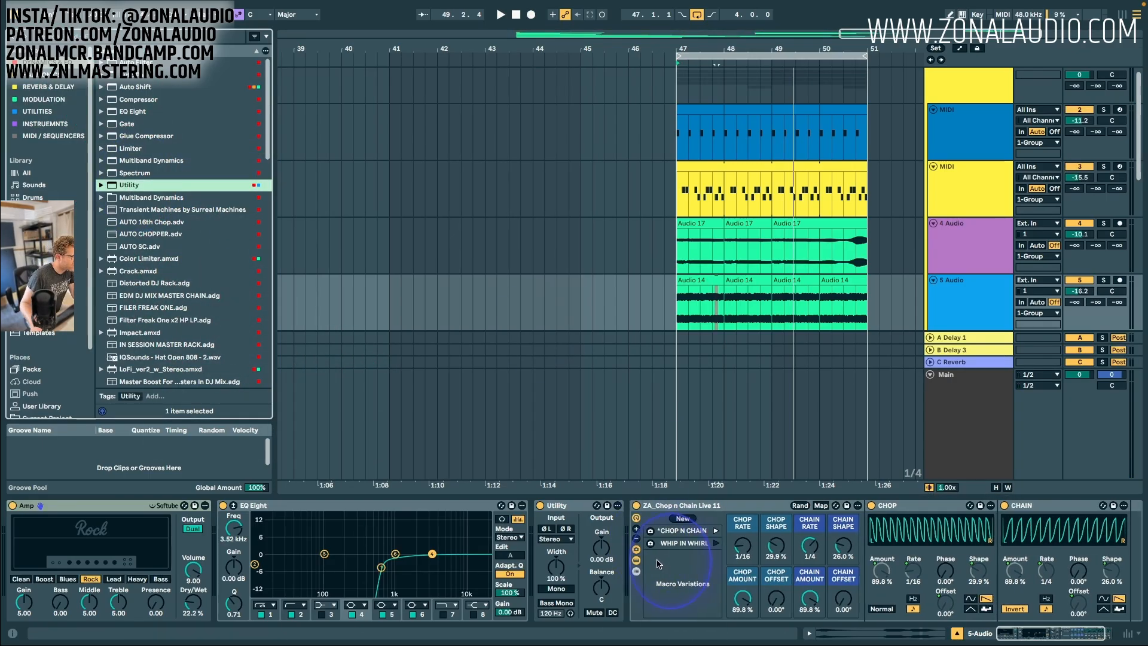
pyautogui.click(51, 97)
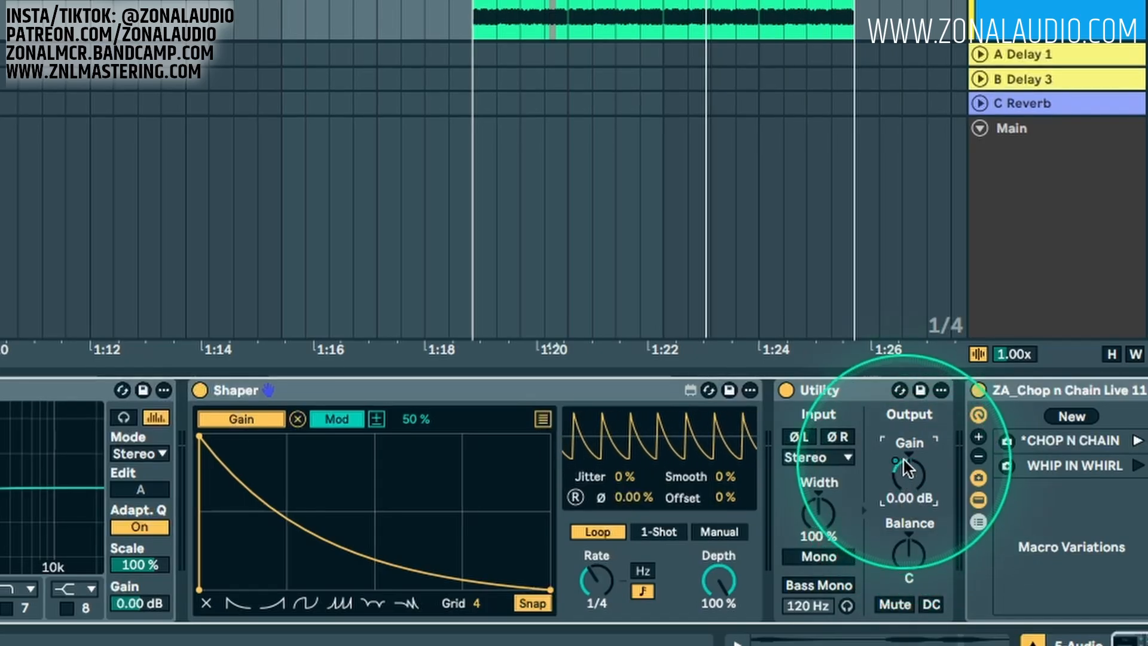
pyautogui.click(309, 427)
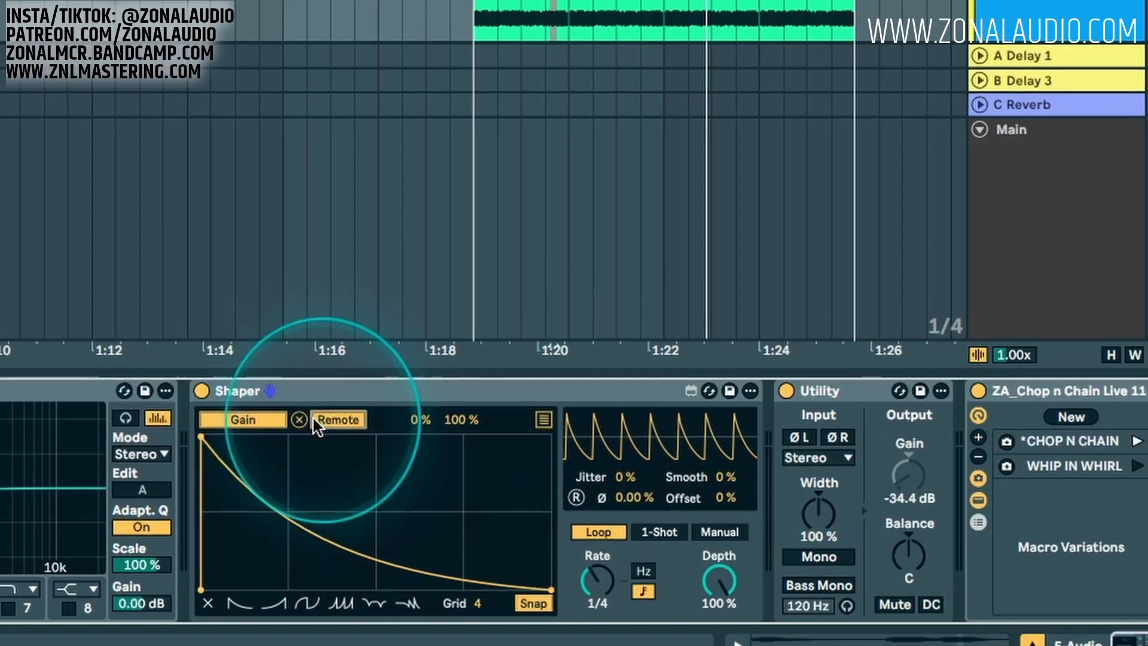
# Limit Shaper's Gain mapping to 50 % at a 1/16 rate, bend its curve into a rounded drop, and zero the rack's Chop Amount and Offset.
pyautogui.moveTo(456, 428); pyautogui.dragTo(456, 445)
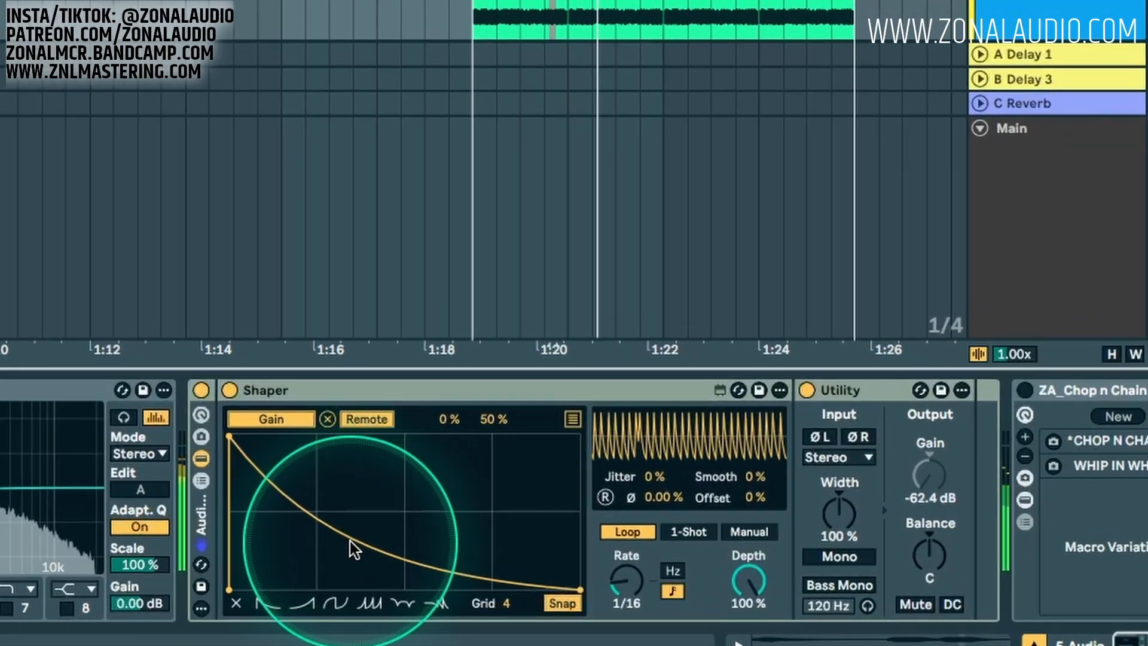
pyautogui.moveTo(386, 541)
pyautogui.mouseDown()
pyautogui.moveTo(465, 529)
pyautogui.moveTo(468, 510)
pyautogui.moveTo(410, 485)
pyautogui.moveTo(389, 564)
pyautogui.moveTo(397, 548)
pyautogui.mouseUp()
pyautogui.moveTo(338, 503); pyautogui.dragTo(321, 525)
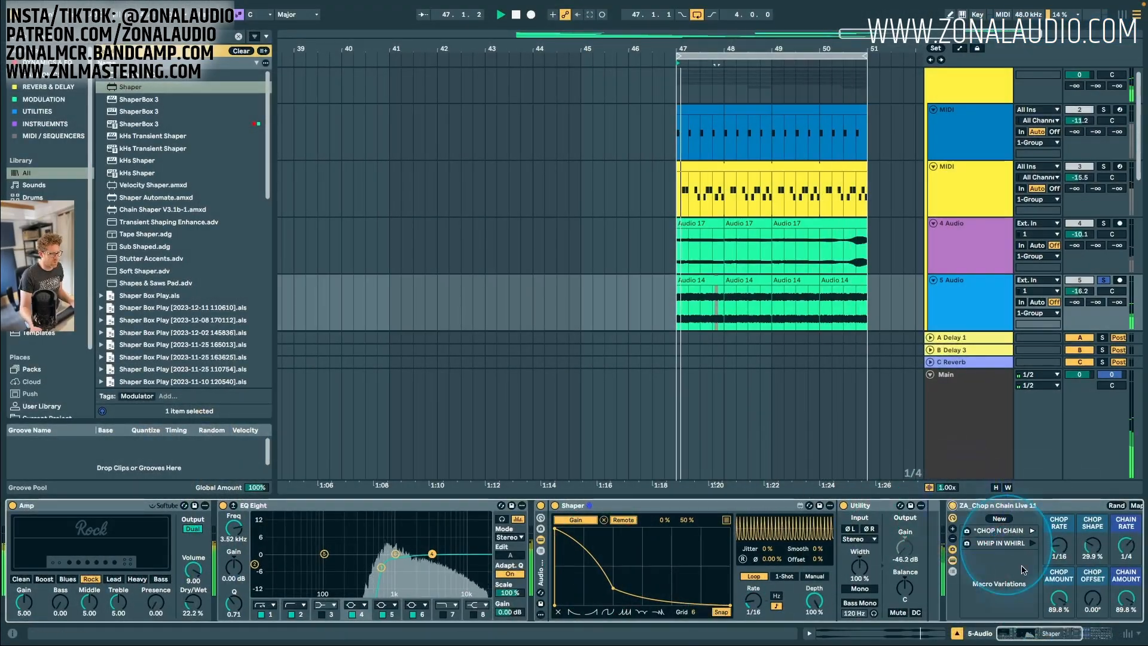
pyautogui.moveTo(1060, 599); pyautogui.dragTo(1068, 634)
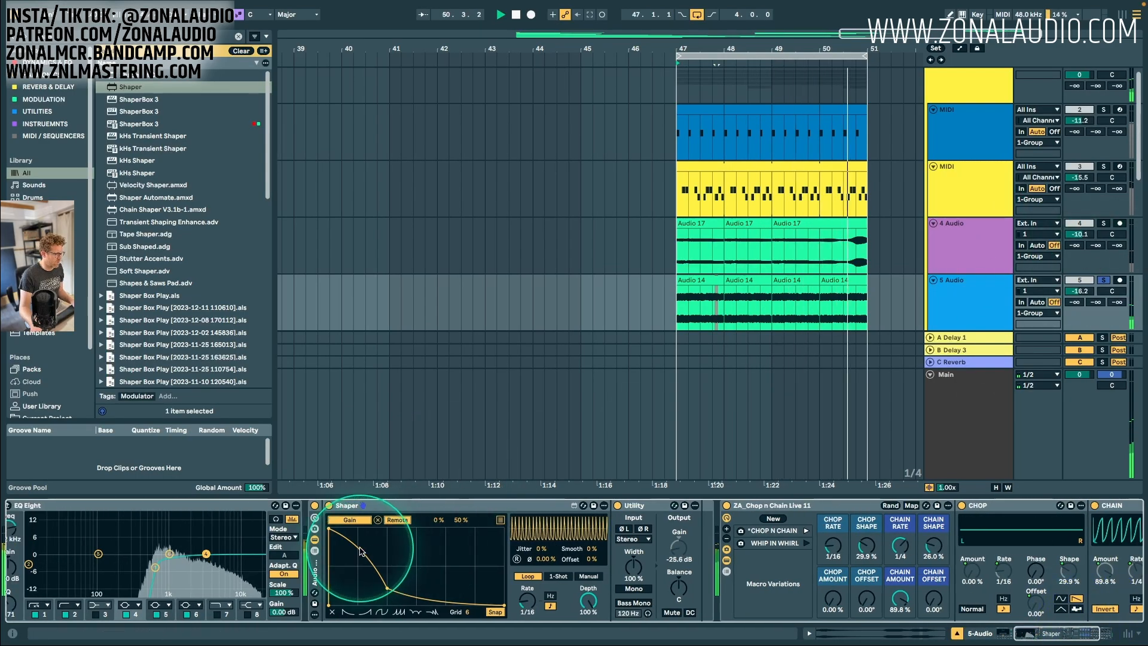
pyautogui.moveTo(360, 545); pyautogui.dragTo(372, 541)
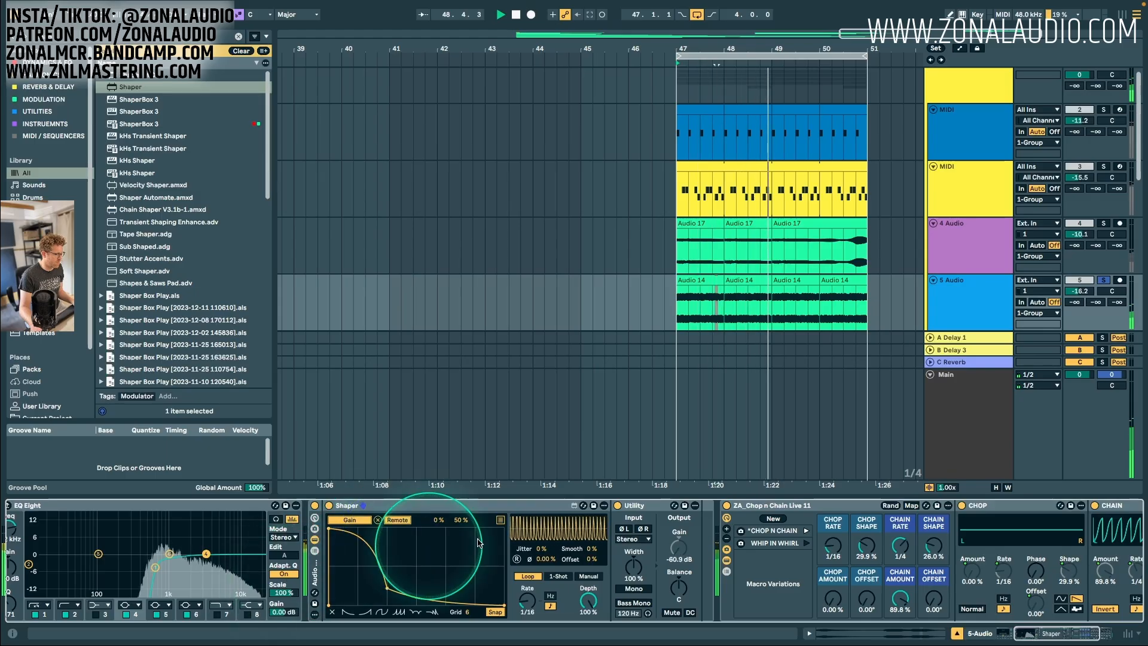
# Unsolo the 5 Audio track, set its volume to -14.1 dB and stop playback.
pyautogui.click(1104, 281)
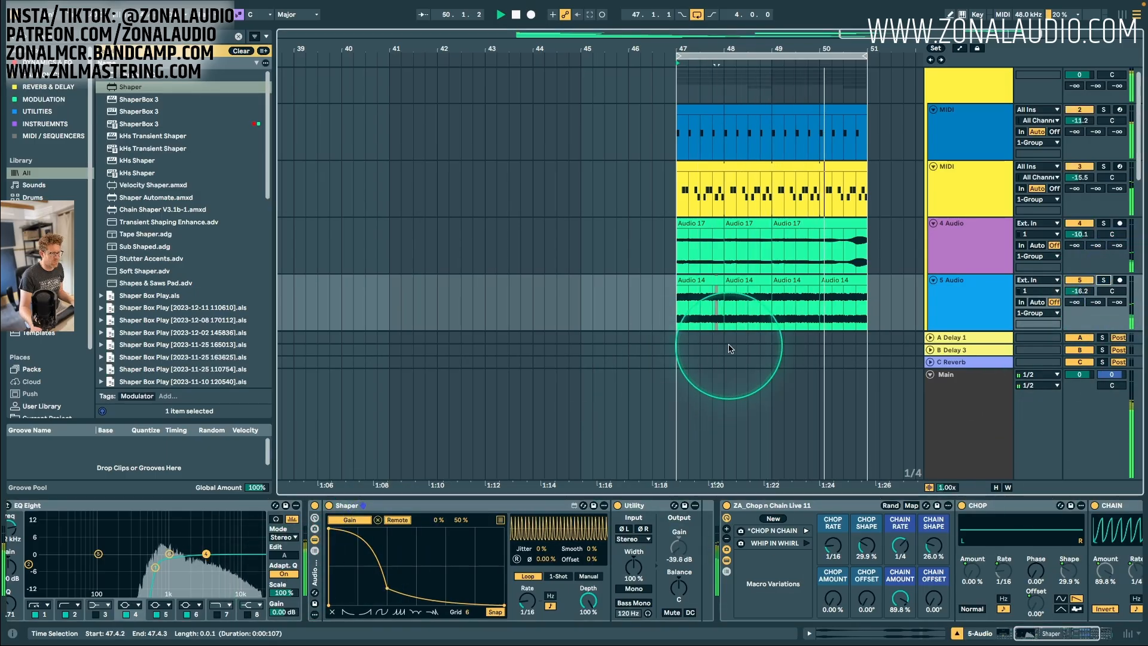
pyautogui.moveTo(1080, 295); pyautogui.dragTo(1080, 292)
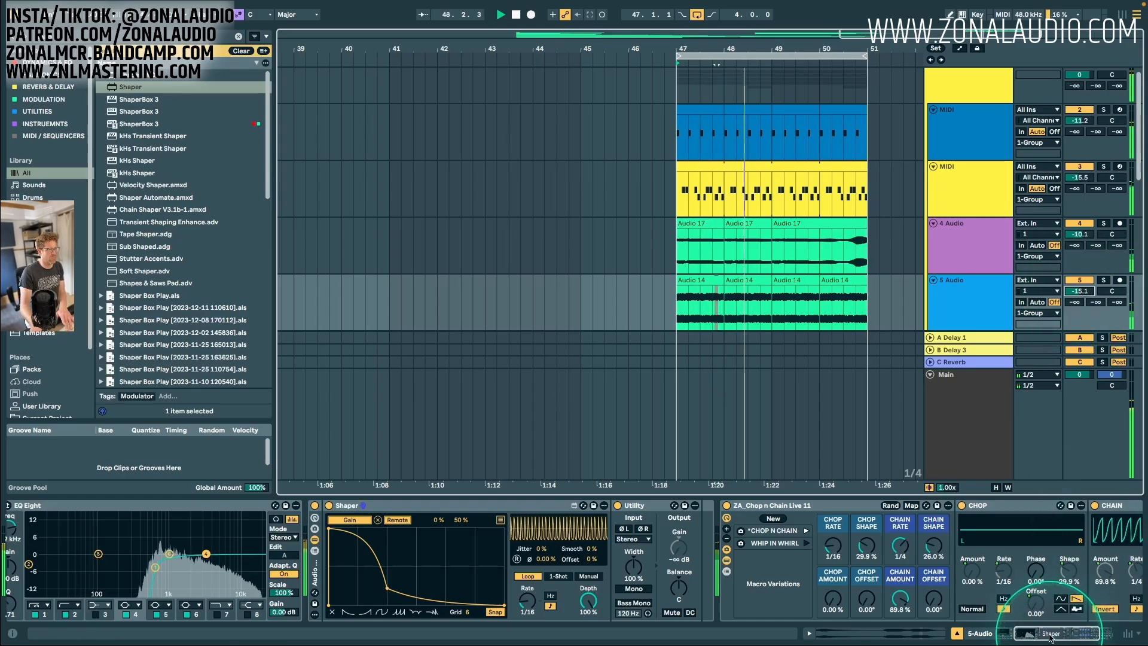
pyautogui.press('space')
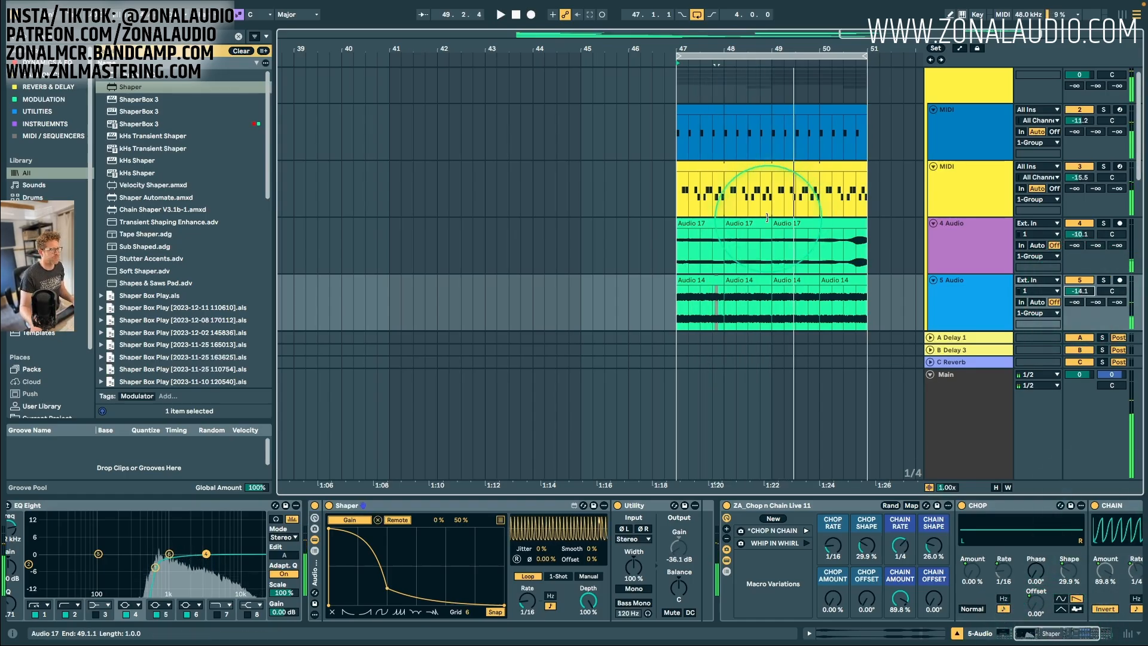
# Insert two new audio tracks directly below the 7 Audio track.
pyautogui.press('Up')
pyautogui.press('Up')
pyautogui.press('Up')
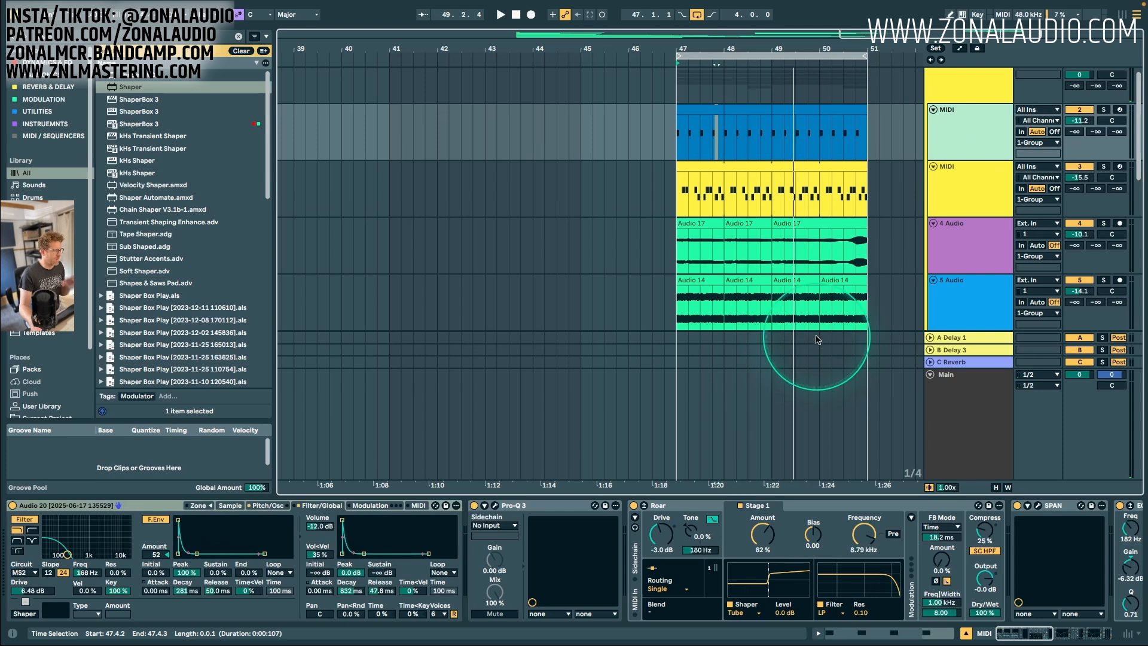
pyautogui.scroll(-4, 854, 239)
pyautogui.click(979, 264)
pyautogui.click(966, 234)
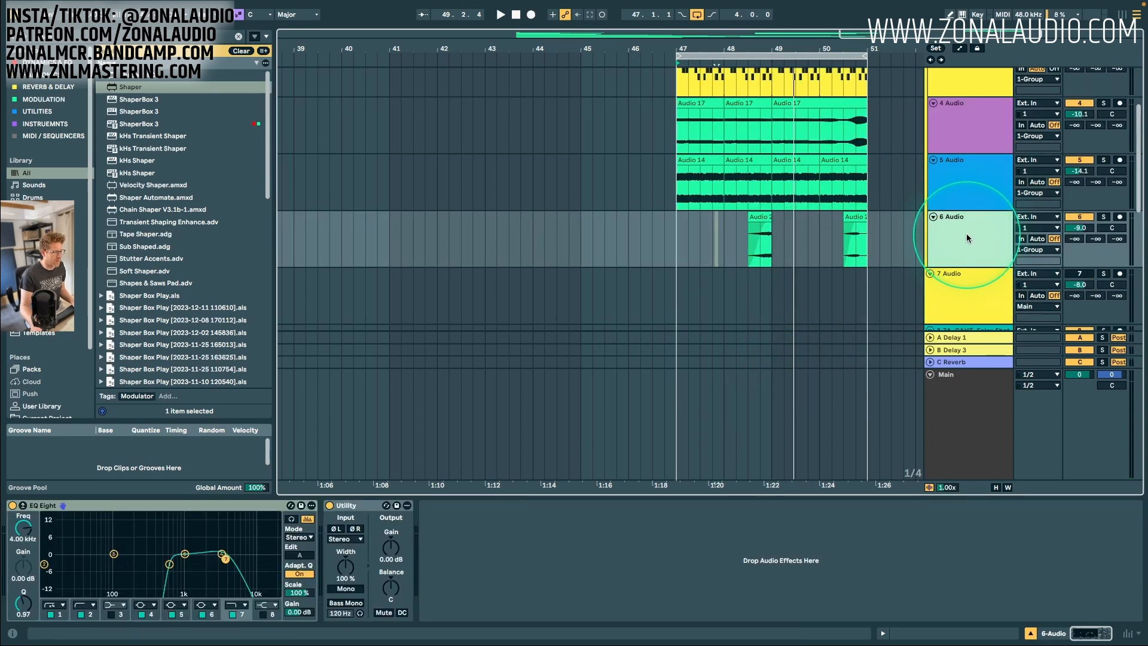
pyautogui.click(964, 282)
pyautogui.scroll(-5, 963, 282)
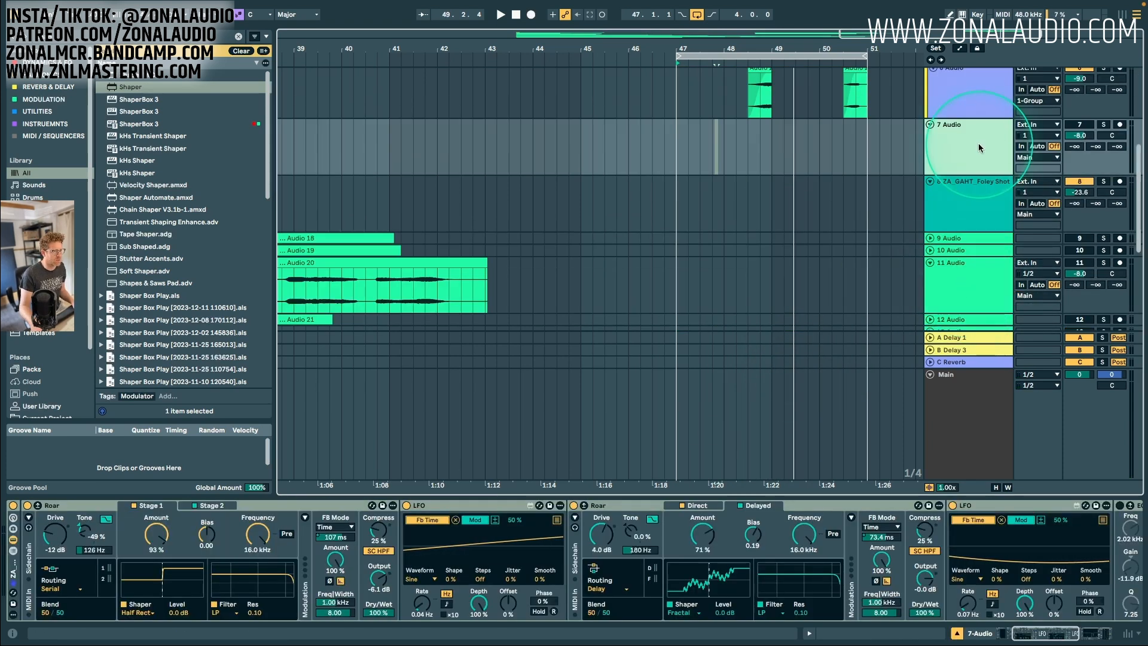
pyautogui.press('super+t')
pyautogui.press('super+t')
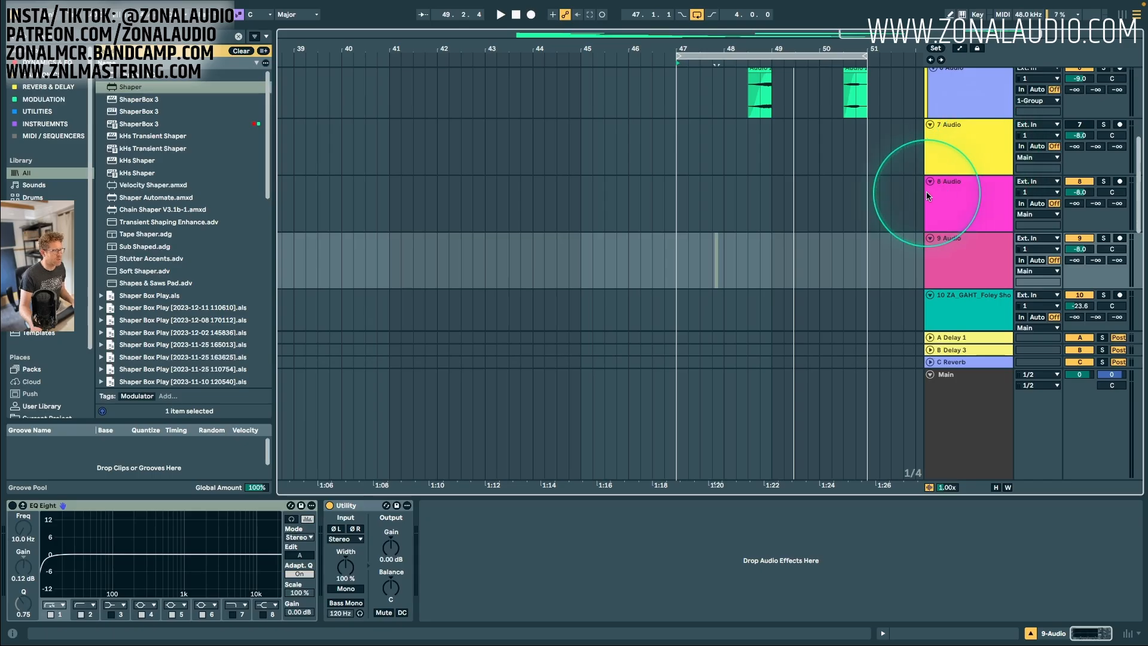
# Open the 03 TRIBAL LOOPS folder of the Groove and Hypnotic Techno sample pack and activate the 7 Audio track.
pyautogui.click(961, 154)
pyautogui.scroll(-3, 44, 364)
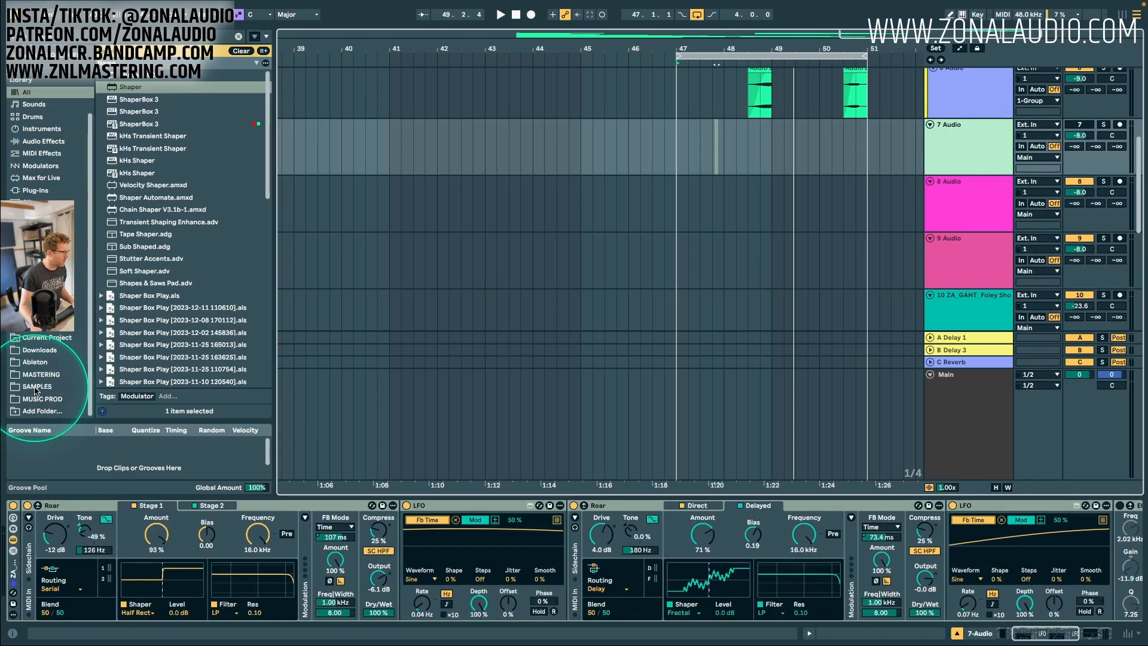
pyautogui.click(36, 387)
pyautogui.click(202, 472)
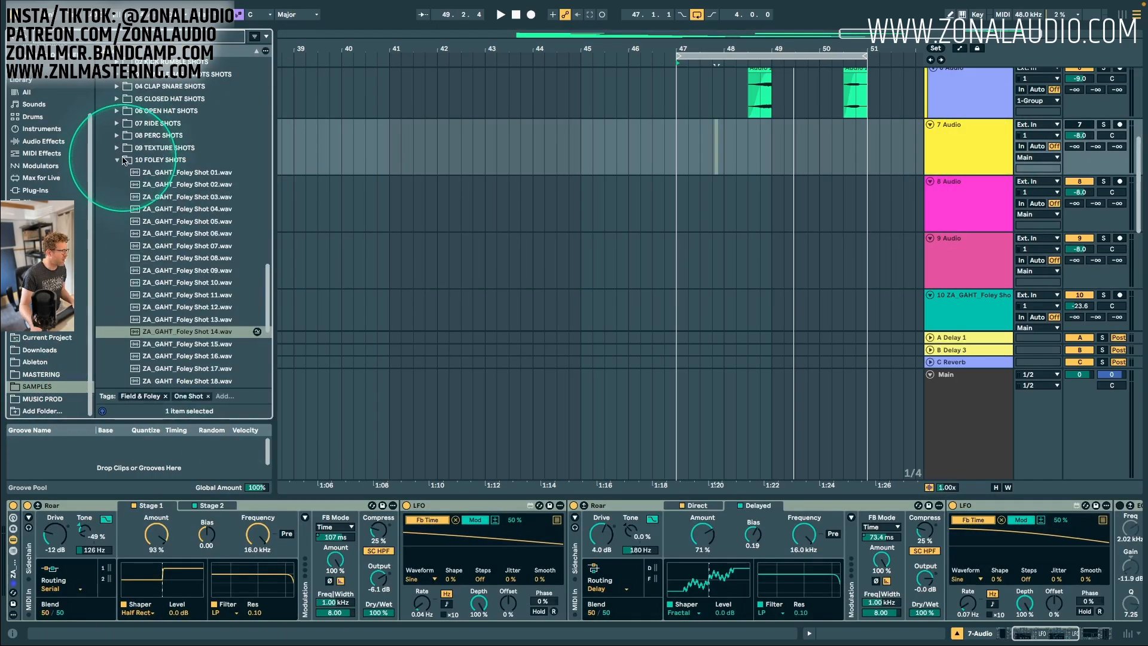
pyautogui.click(118, 160)
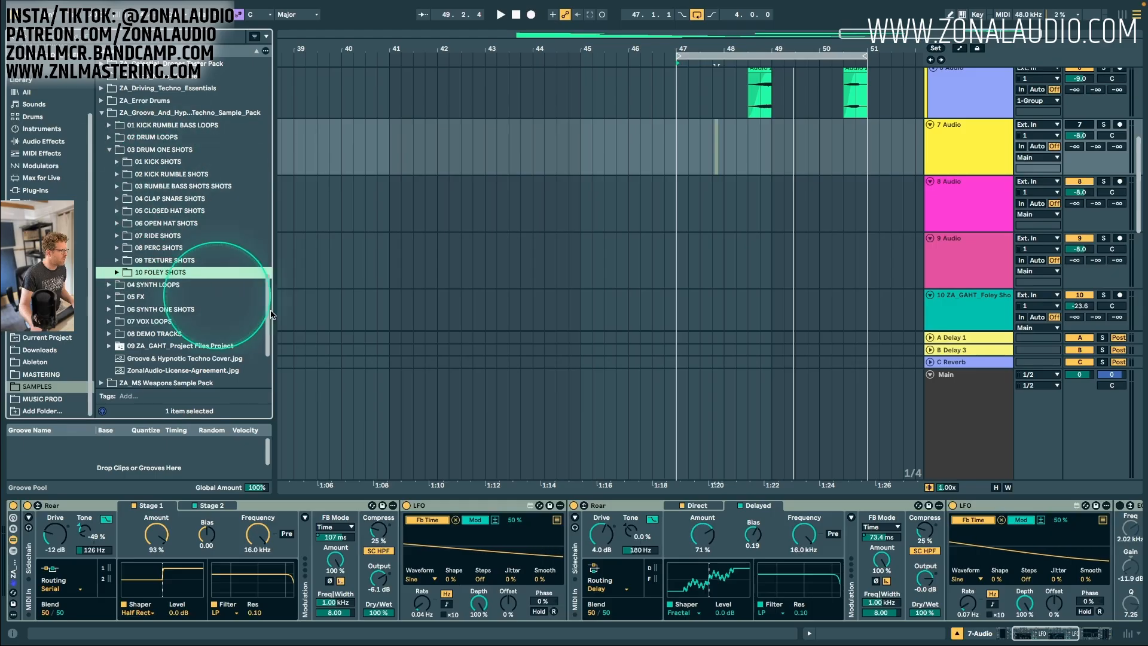
pyautogui.click(950, 141)
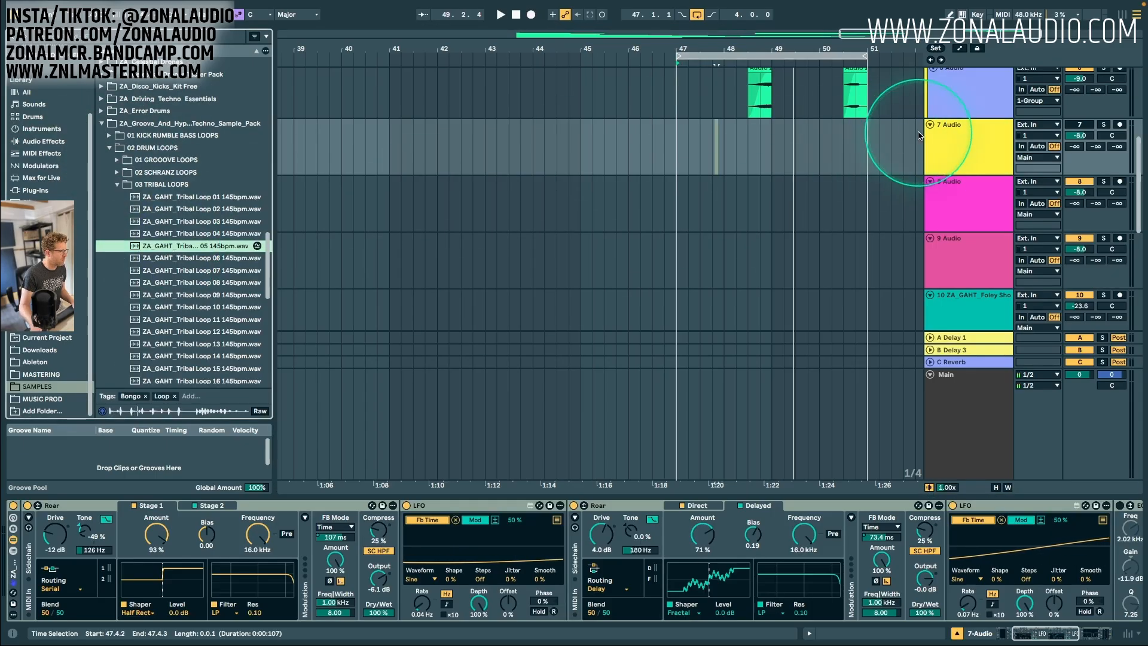
pyautogui.click(1079, 124)
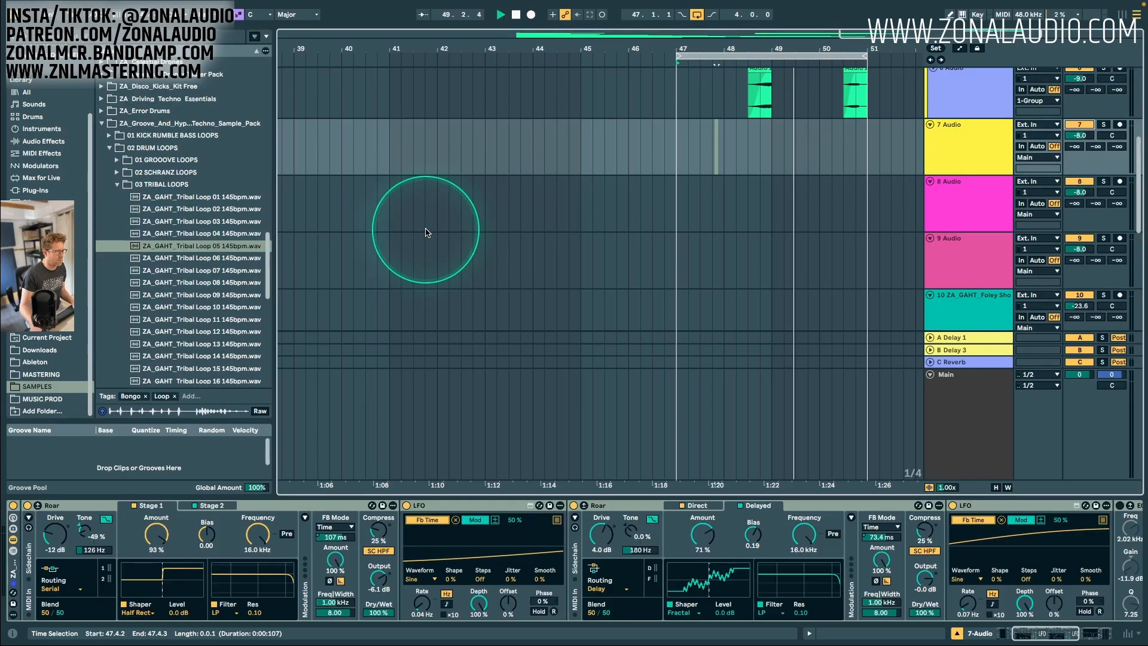
# Audition Tribal Loops 09 and 10, and fill bars 47 to 51 of the 7 Audio track with Tribal Loop 09.
pyautogui.click(181, 296)
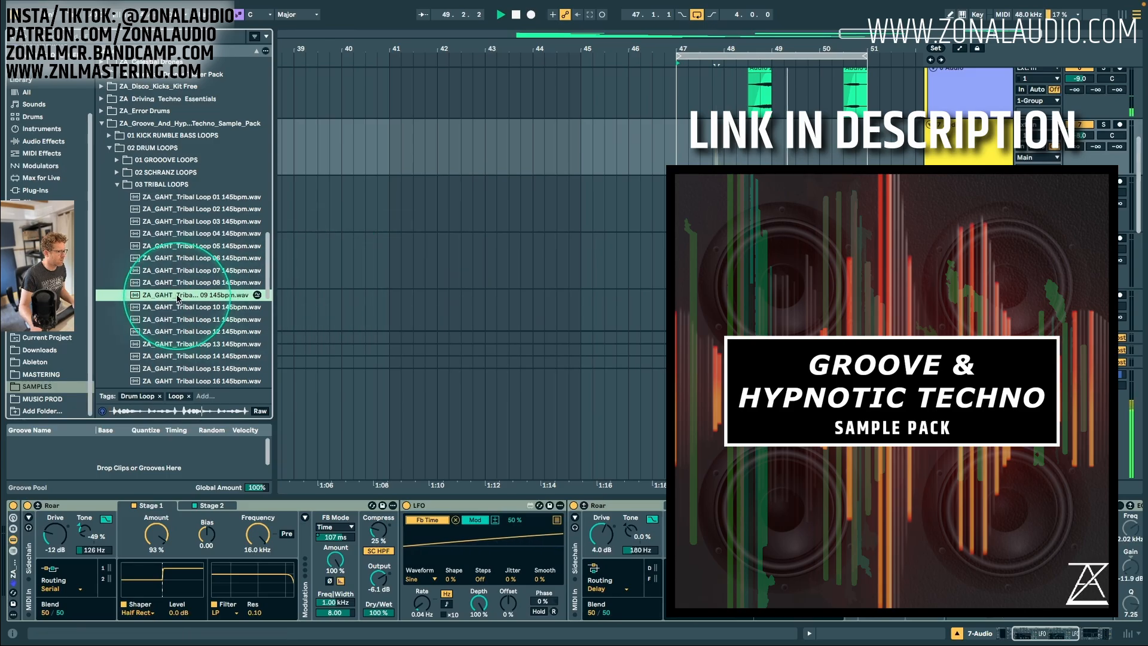
pyautogui.click(194, 308)
pyautogui.click(643, 342)
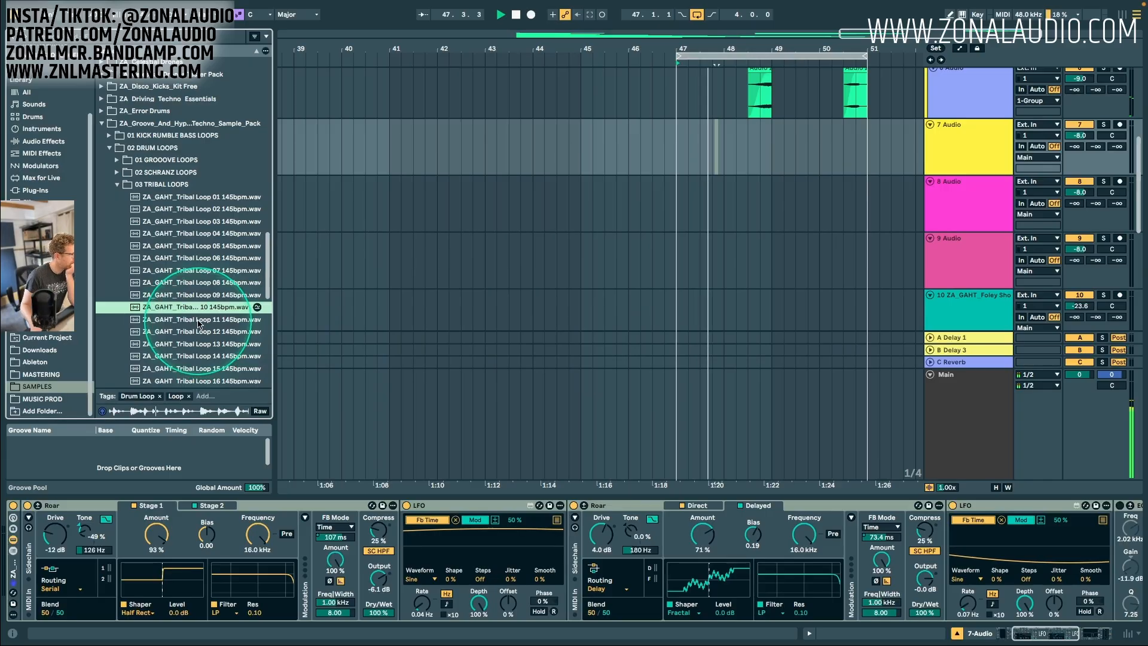
pyautogui.moveTo(197, 295); pyautogui.dragTo(682, 138)
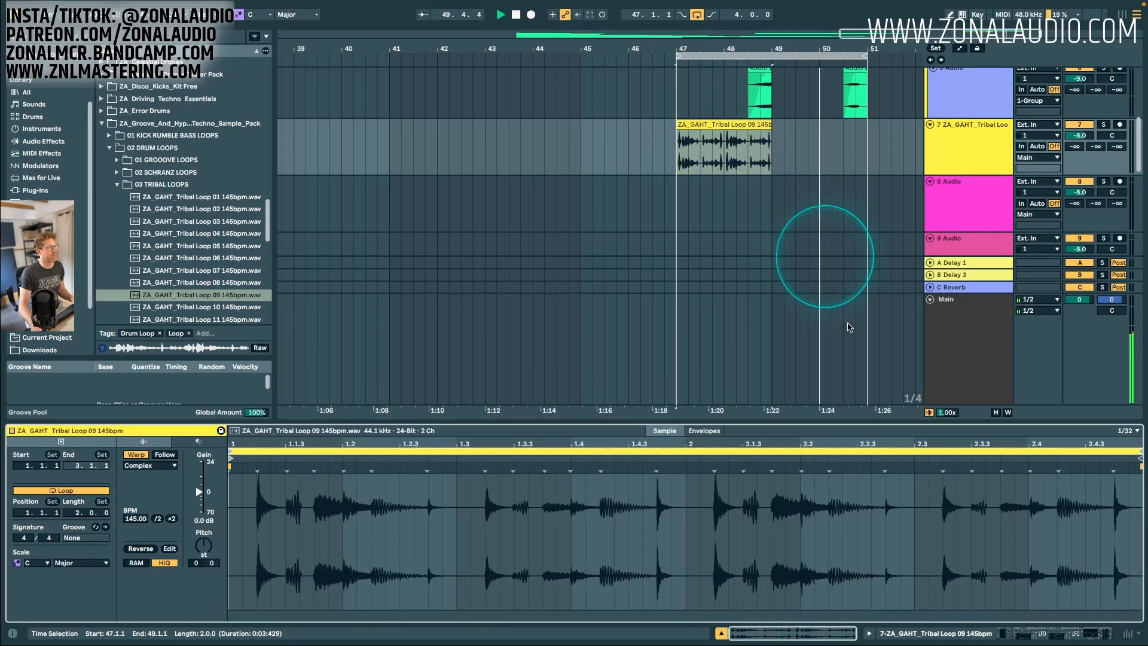
pyautogui.moveTo(766, 124); pyautogui.dragTo(866, 125)
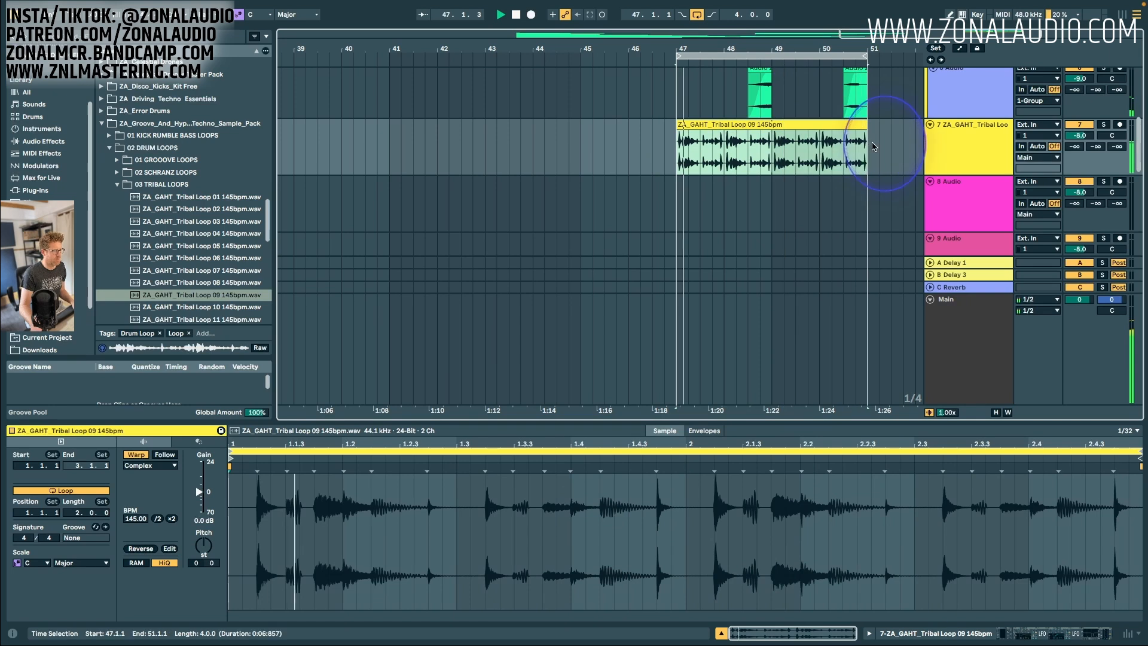
# Replace the old track 7 with the empty one below for the Tribal Loop 09 clip at -17.7 dB, and loop only its first three beats.
pyautogui.click(1079, 125)
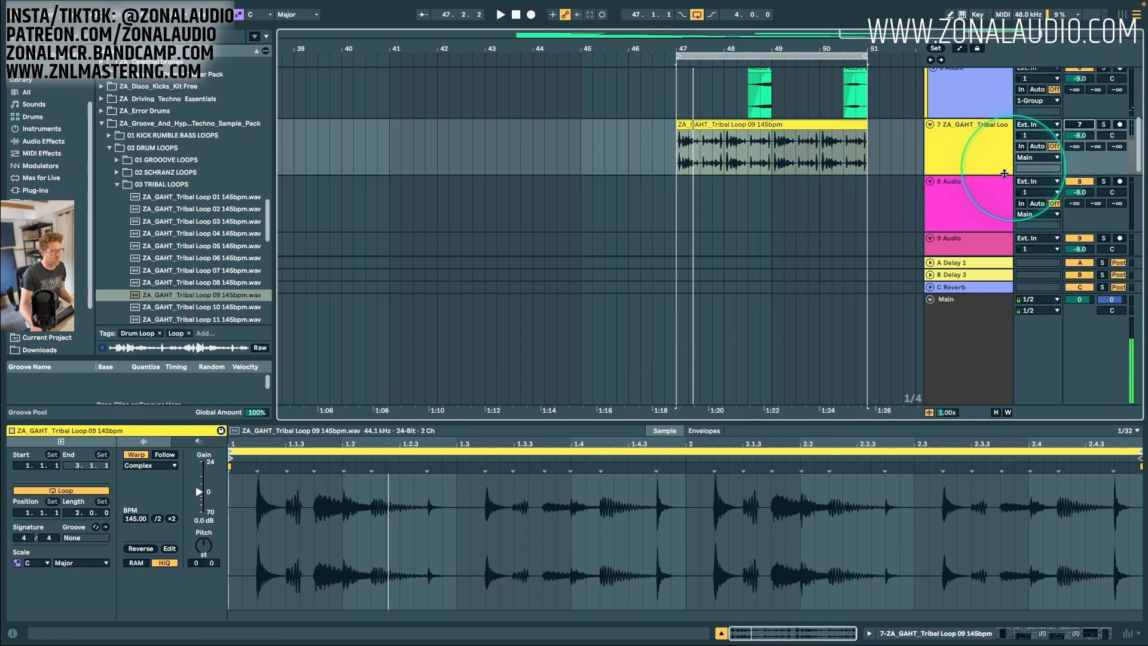
pyautogui.doubleClick(955, 158)
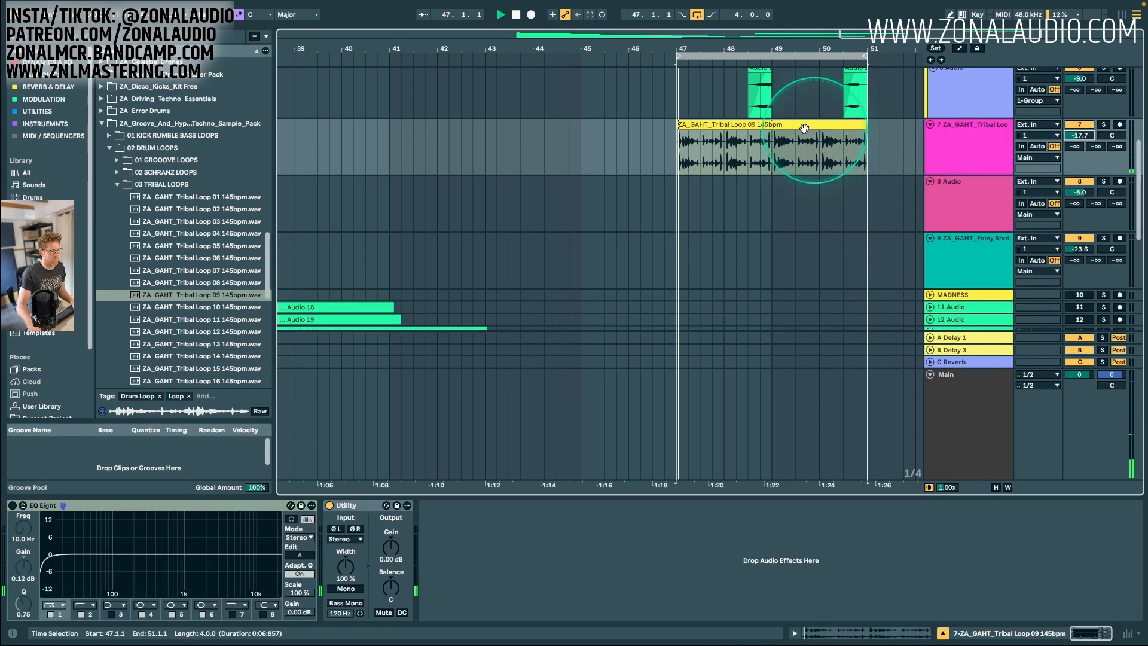
pyautogui.doubleClick(741, 124)
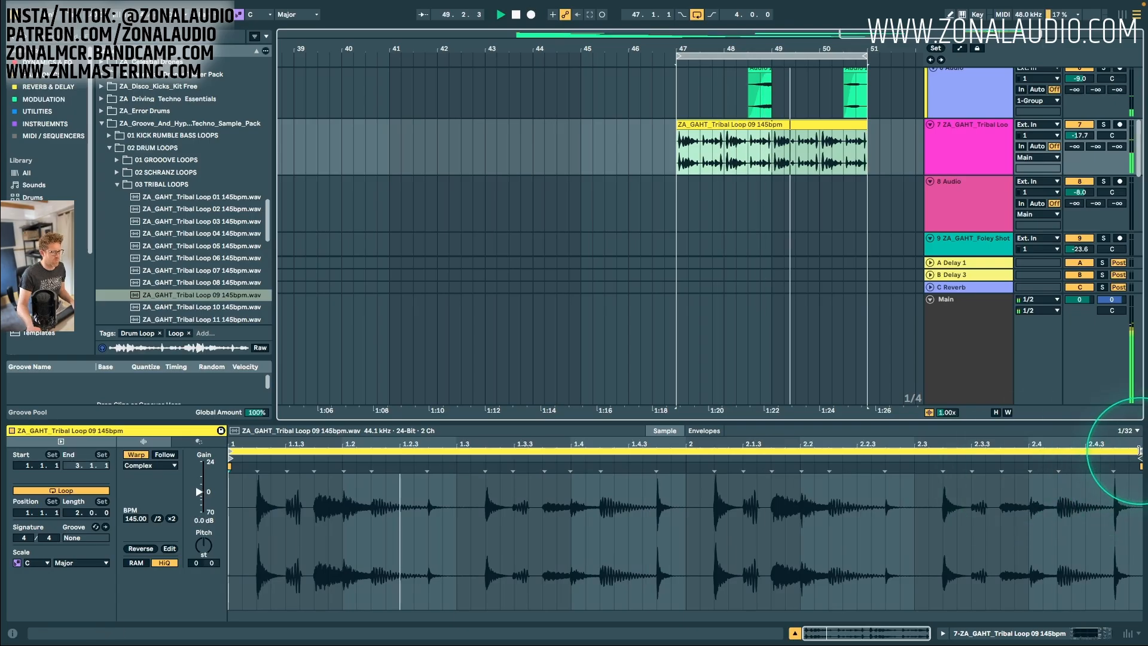
pyautogui.moveTo(1138, 450); pyautogui.dragTo(573, 448)
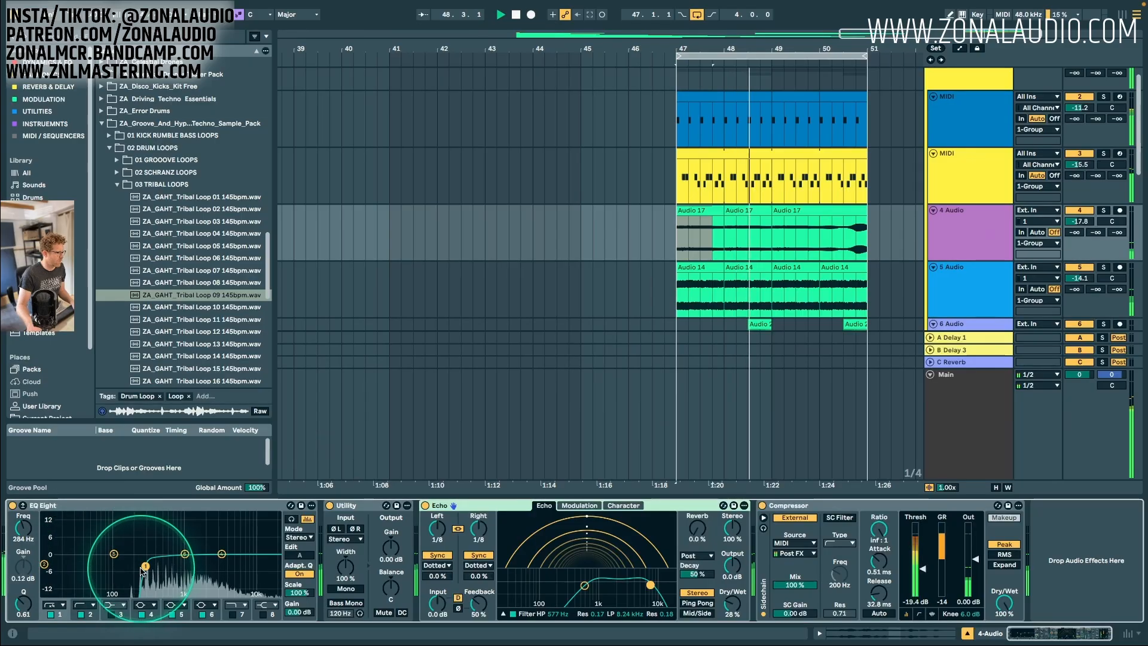
# On the 4 Audio track, raise EQ Eight's low cut to 495 Hz and set the Compressor to -27.3 dB threshold, 0.07 ms attack and 24.8 ms release.
pyautogui.moveTo(142, 569); pyautogui.dragTo(162, 573)
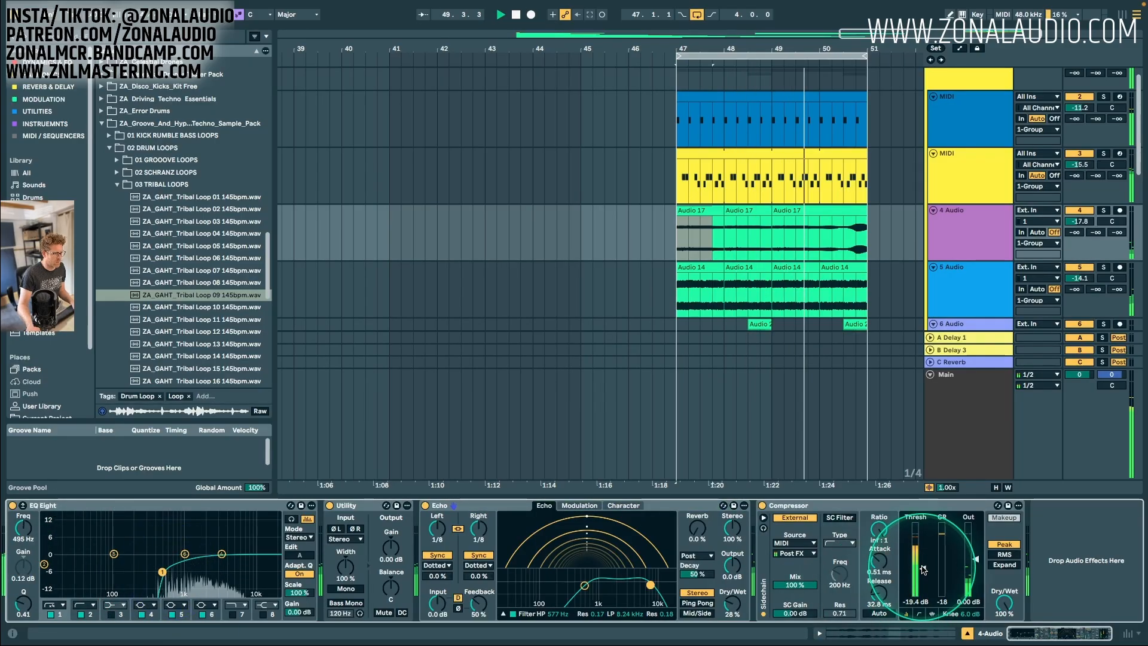
pyautogui.moveTo(922, 569)
pyautogui.mouseDown()
pyautogui.moveTo(878, 579)
pyautogui.moveTo(877, 600)
pyautogui.moveTo(922, 577)
pyautogui.mouseUp()
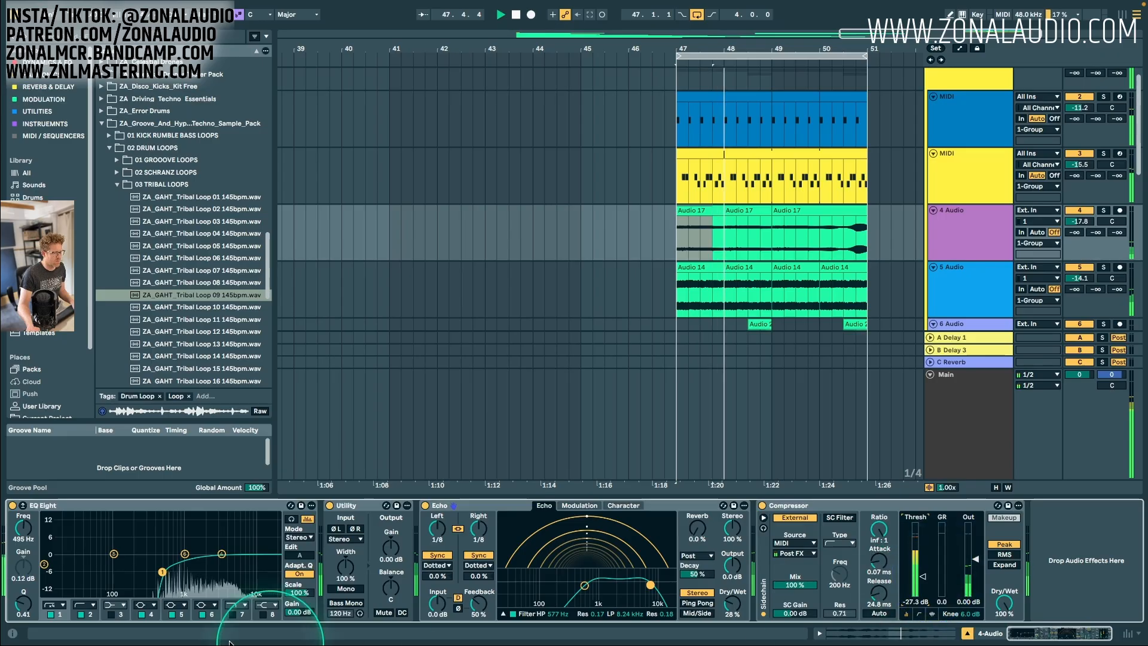
pyautogui.click(232, 614)
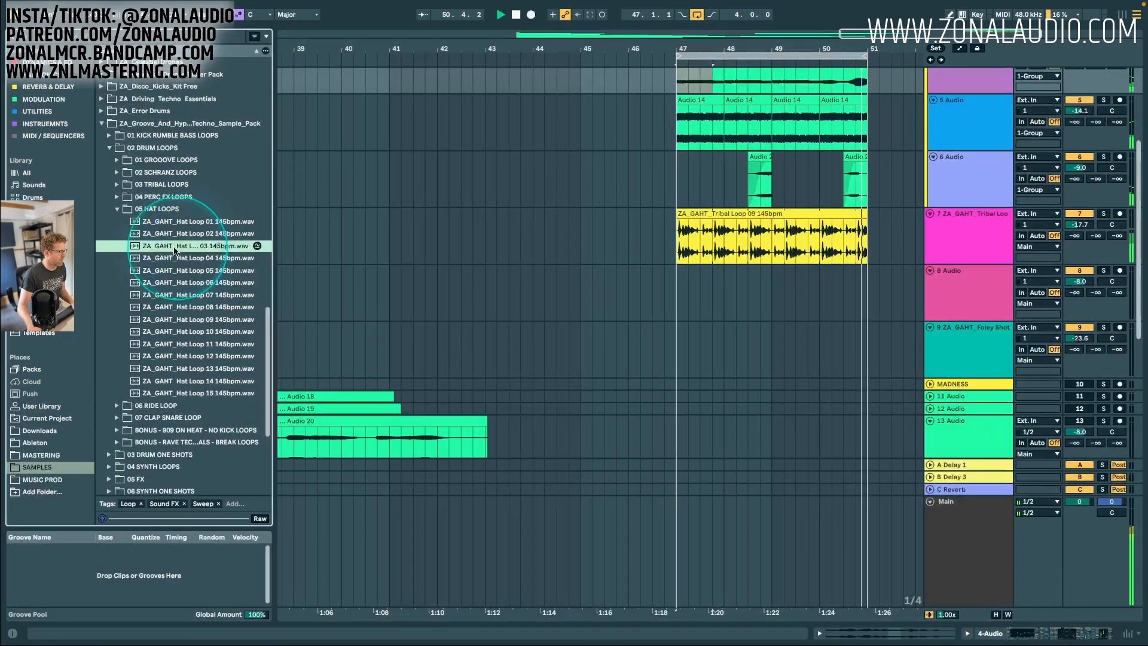
# Audition Hat Loops 03 to 05, fill bars 47 to 51 of the 8 Audio track with Hat Loop 05 and set its volume to -22.5 dB.
pyautogui.click(221, 246)
pyautogui.click(173, 247)
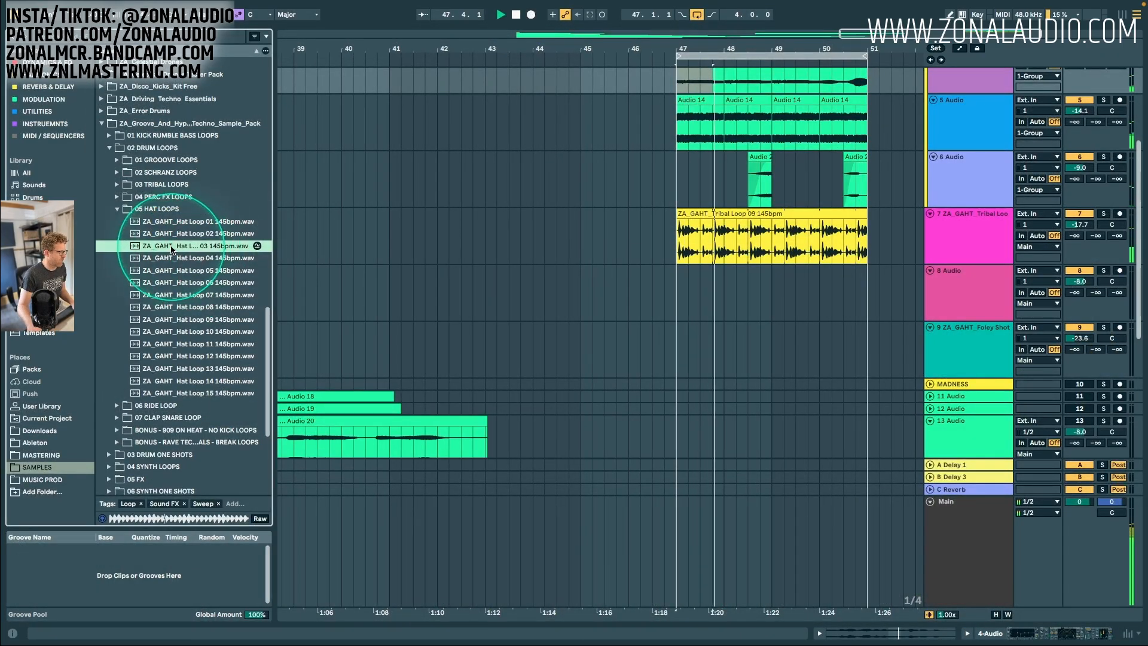
pyautogui.press('Down')
pyautogui.press('Down')
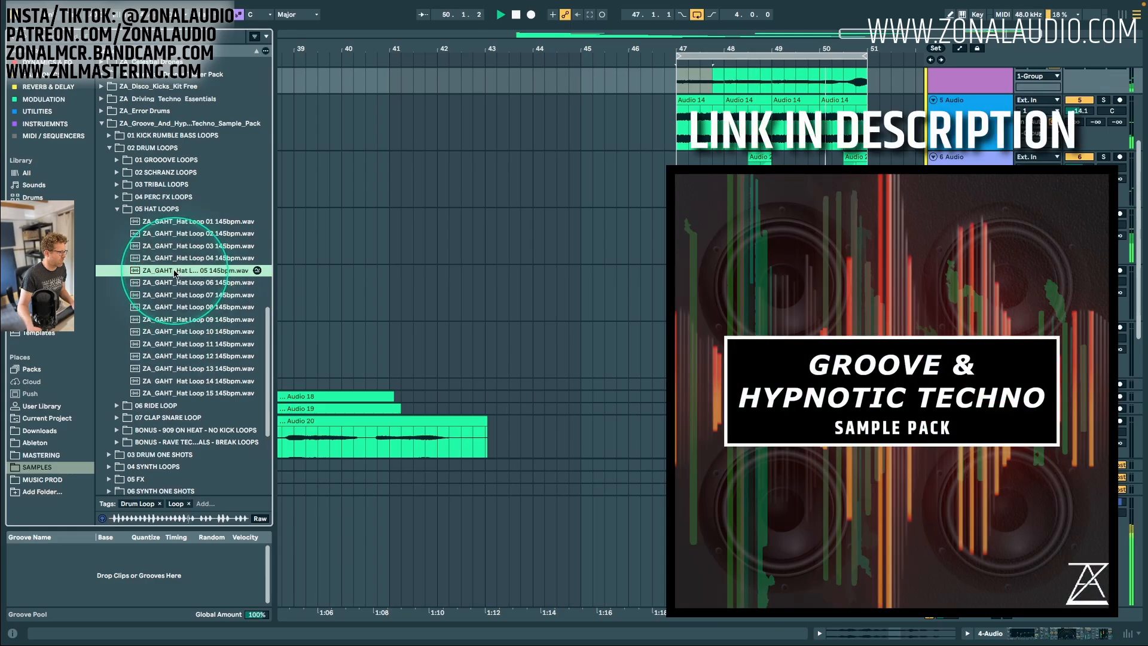
pyautogui.moveTo(687, 275); pyautogui.dragTo(718, 272)
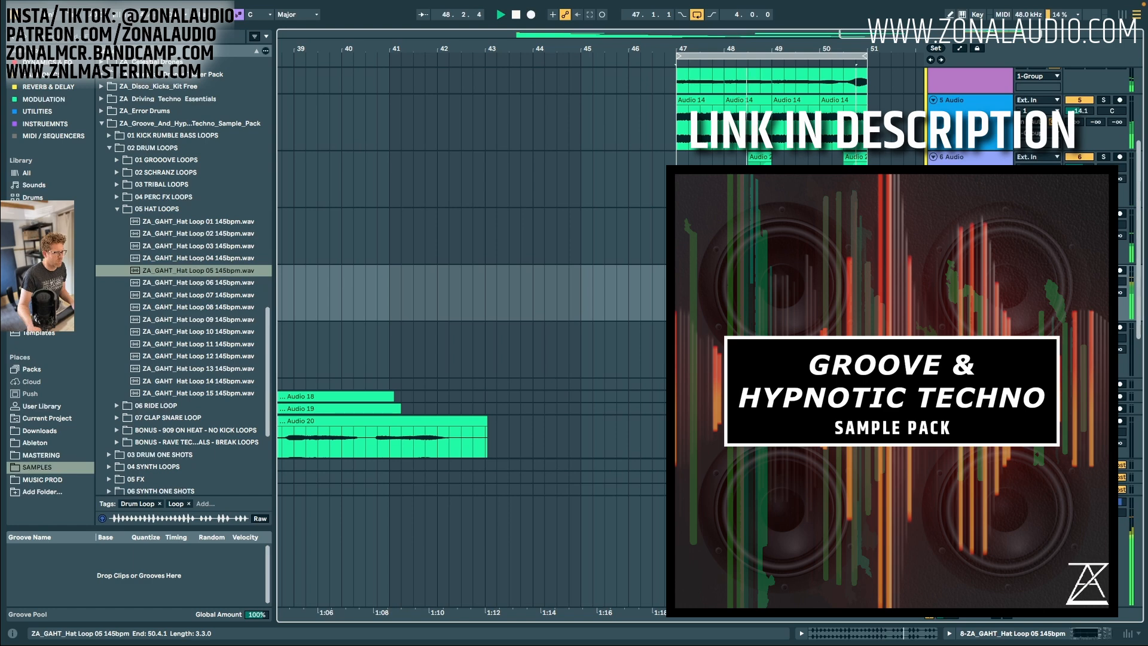
pyautogui.moveTo(1083, 285); pyautogui.dragTo(1088, 280)
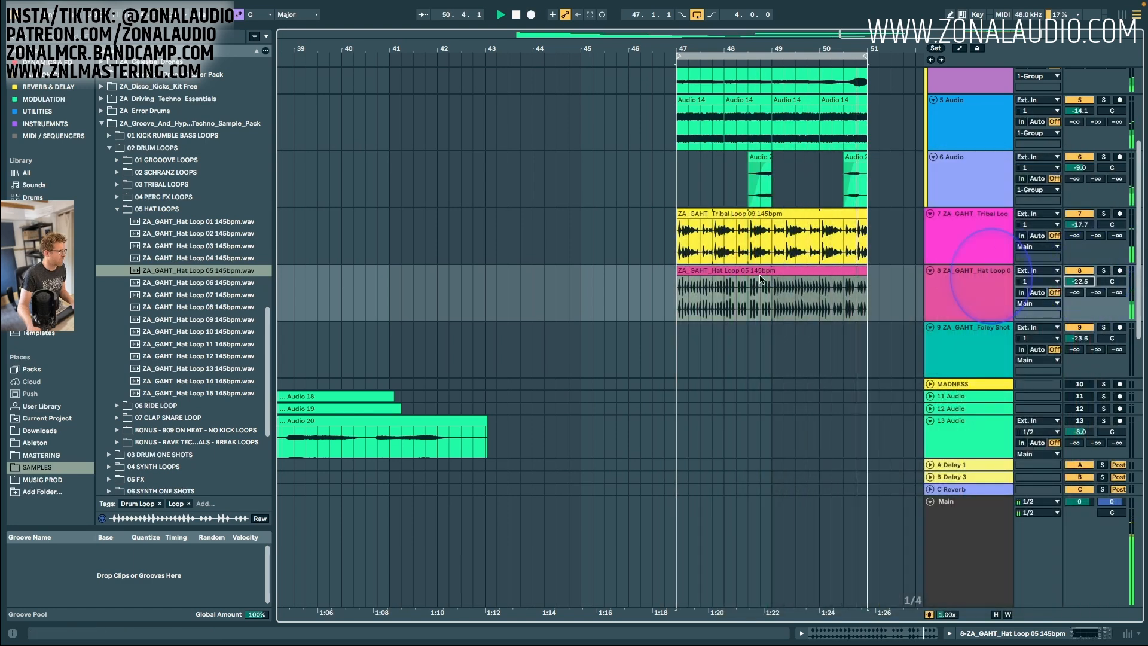
# Audition Tribal Loop 17 and Groove Loops 18 and 19, and fill bars 47 to 51 below the hat loop with Groove Loop 19.
pyautogui.click(112, 174)
pyautogui.click(116, 185)
pyautogui.click(216, 393)
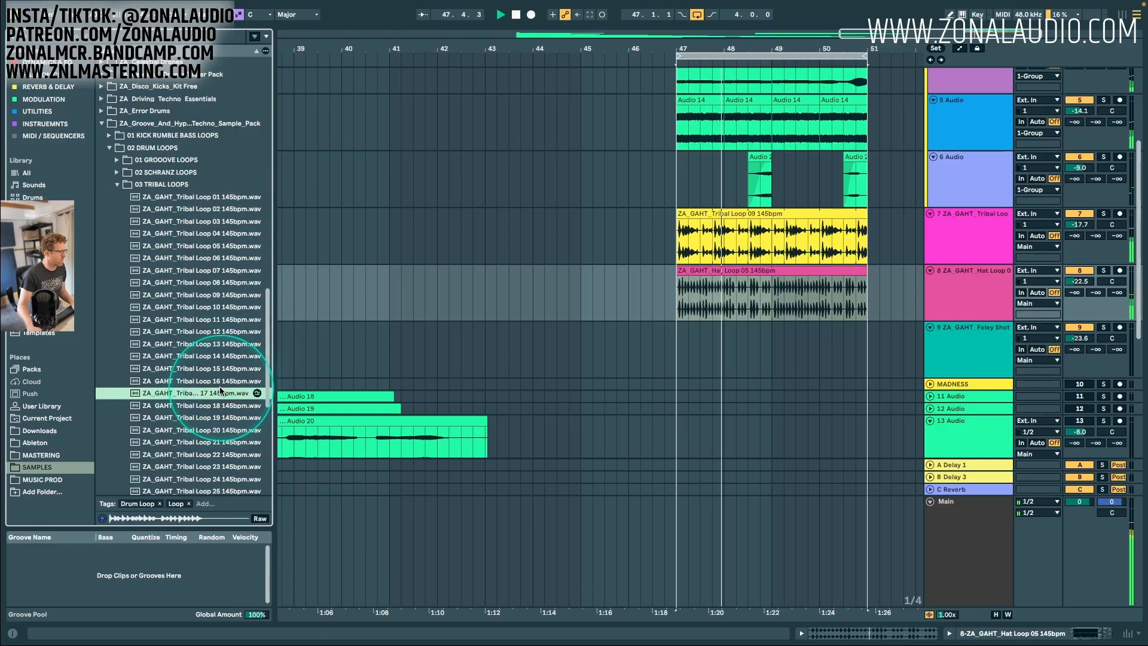
pyautogui.scroll(-1, 208, 347)
pyautogui.click(128, 180)
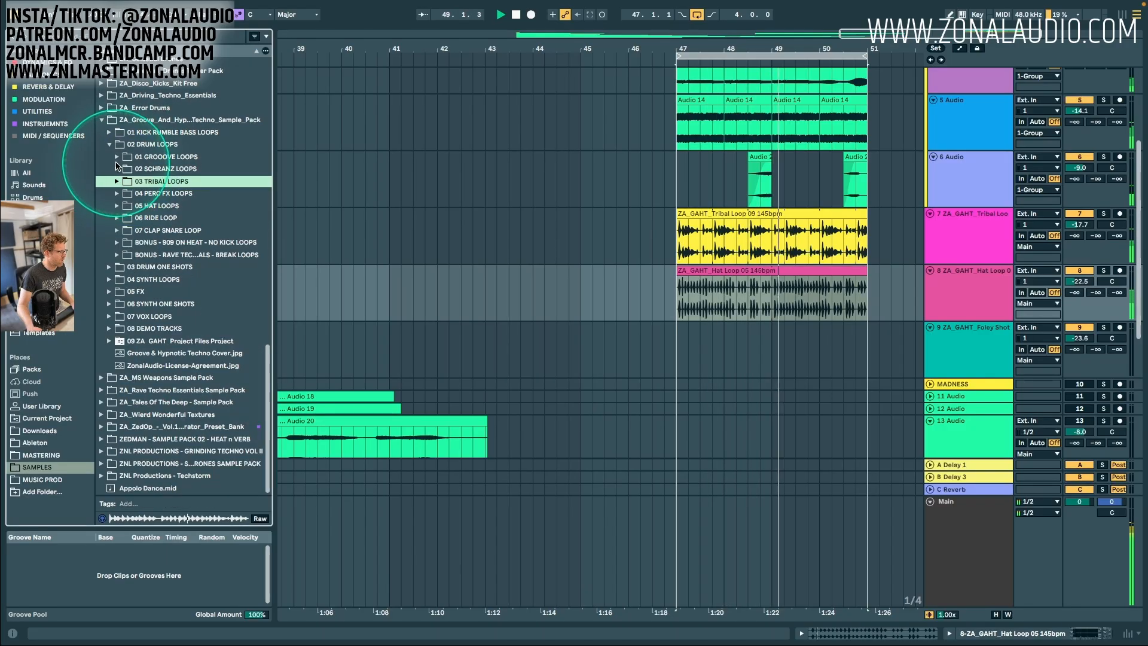
pyautogui.click(127, 156)
pyautogui.click(200, 378)
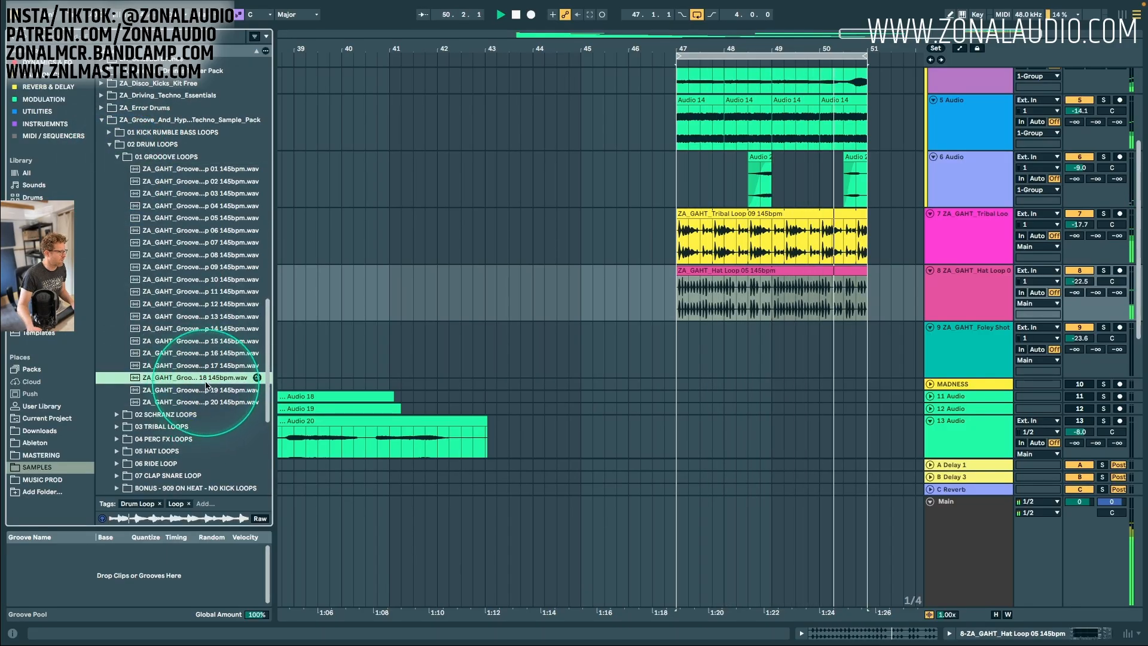
pyautogui.click(200, 390)
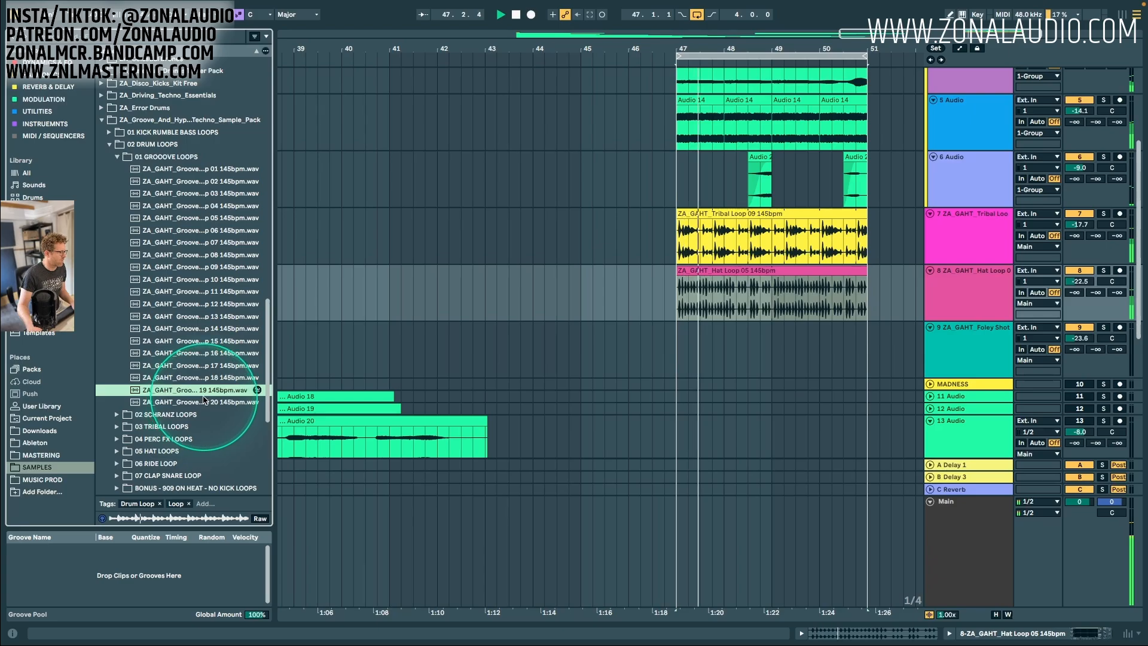
pyautogui.moveTo(192, 393); pyautogui.dragTo(702, 332)
pyautogui.doubleClick(702, 331)
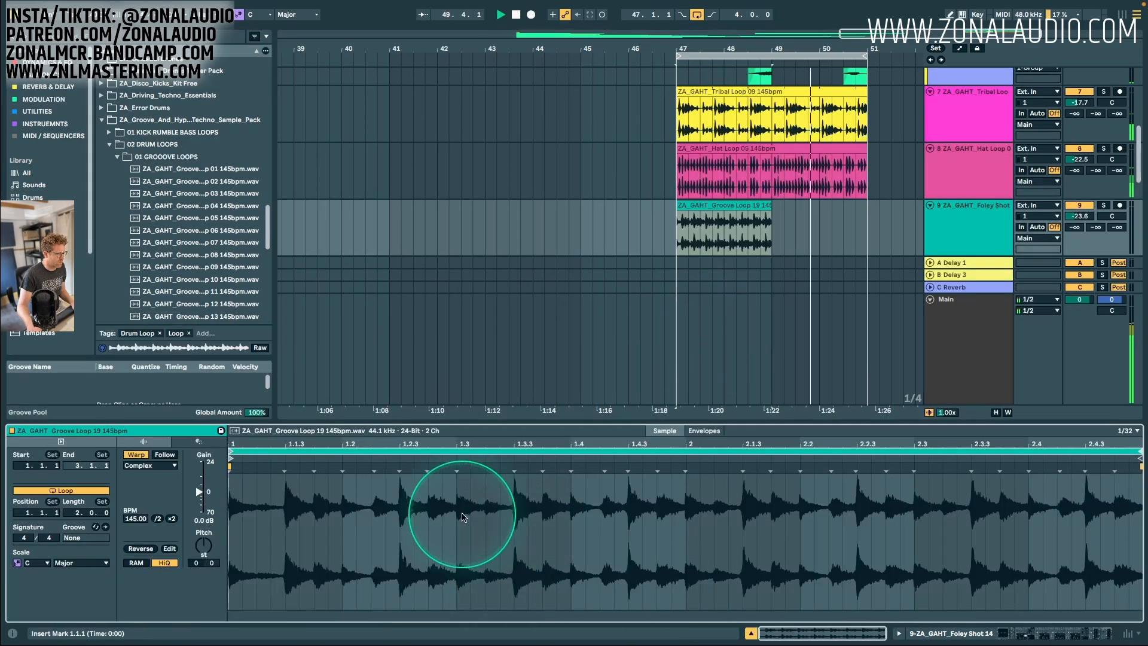
pyautogui.moveTo(457, 497); pyautogui.dragTo(683, 502)
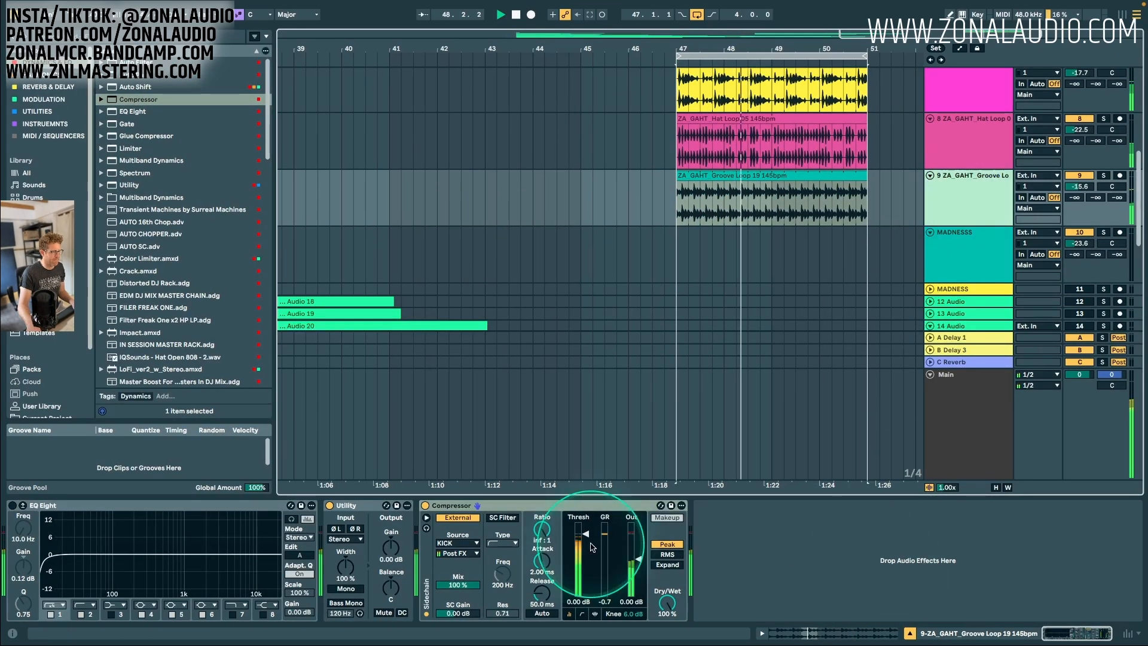
# For Groove Loop 19, set Compressor threshold -29.0 dB, attack 0.04 ms, release 24.8 ms, and an EQ Eight band at 5.62 kHz, -5.58 dB, Q 0.82.
pyautogui.moveTo(590, 534); pyautogui.dragTo(594, 536)
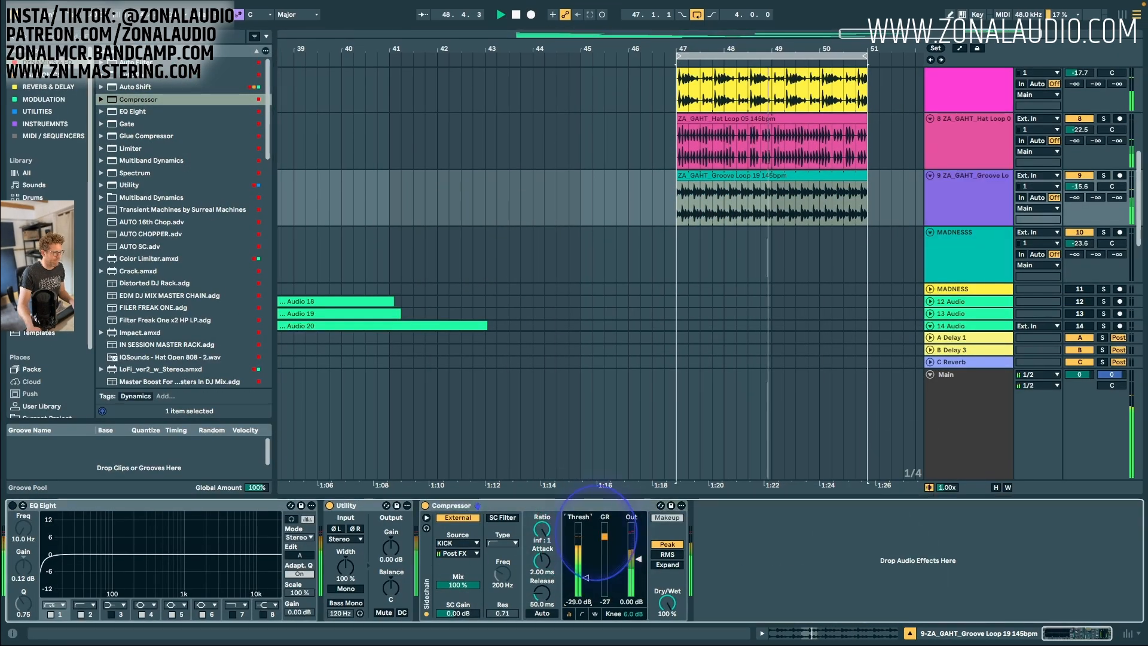
pyautogui.moveTo(543, 562); pyautogui.dragTo(594, 577)
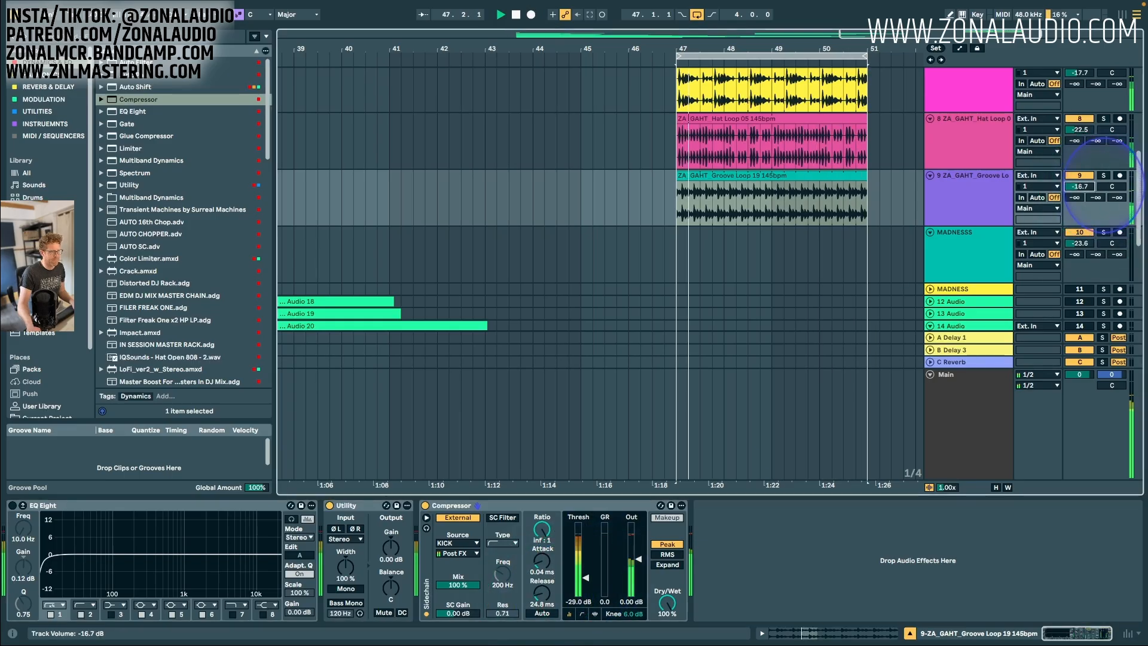
pyautogui.click(12, 506)
pyautogui.moveTo(43, 563); pyautogui.dragTo(226, 558)
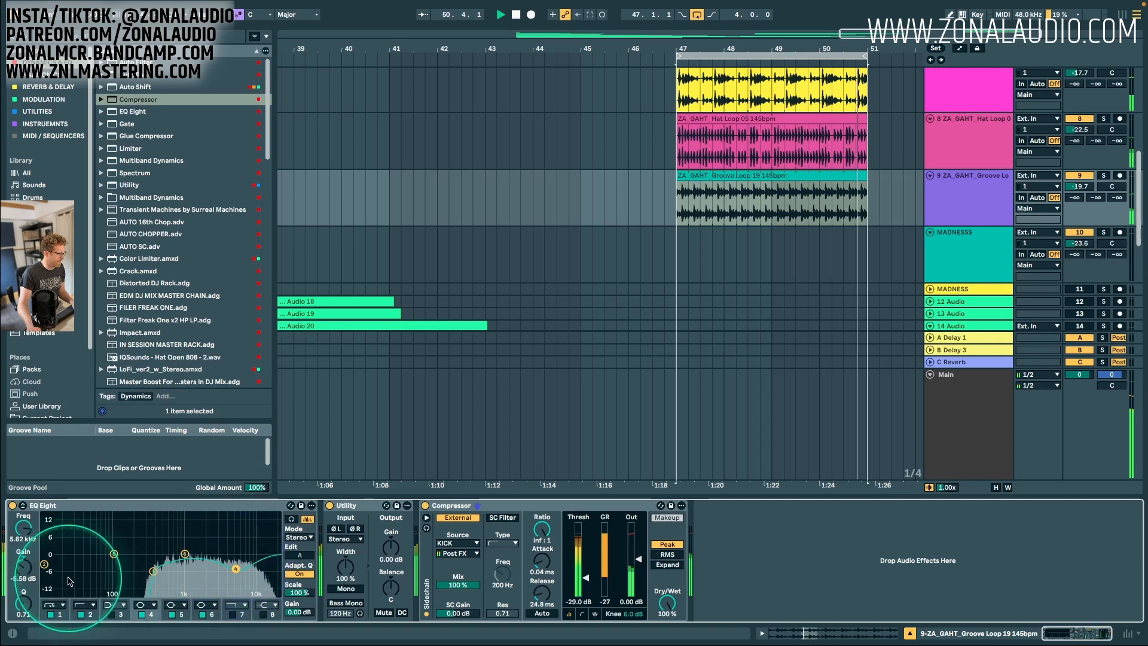
pyautogui.moveTo(23, 608); pyautogui.dragTo(23, 606)
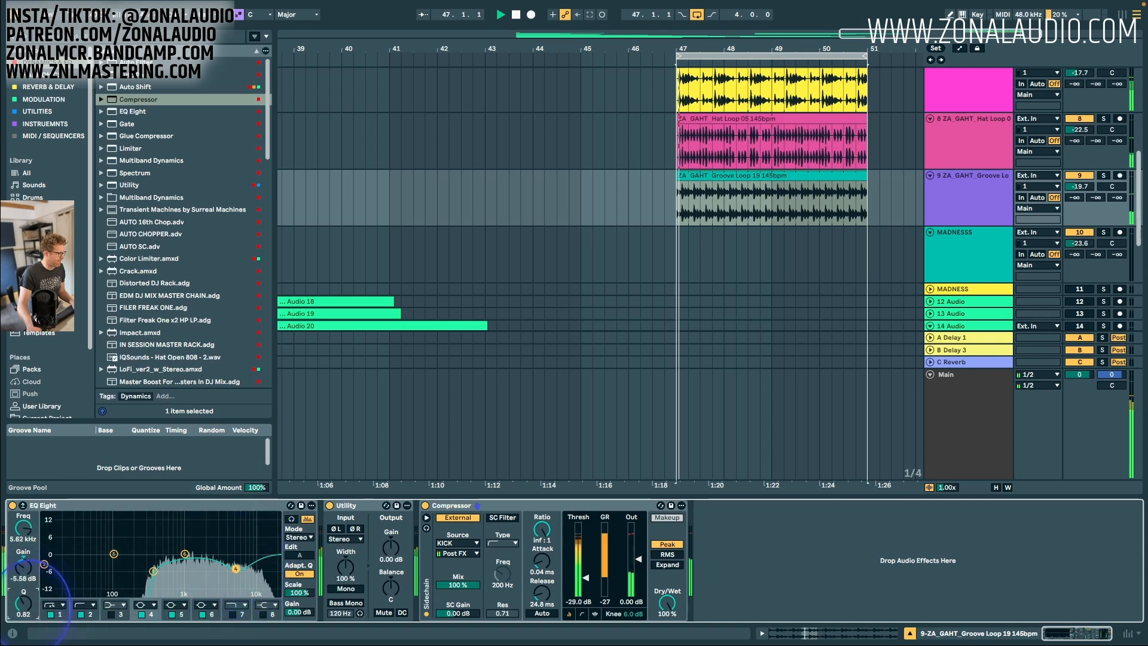
# Extend the Schranz Loop 13 clip to bar 51 and move its track above the empty 10 Audio track.
pyautogui.click(909, 633)
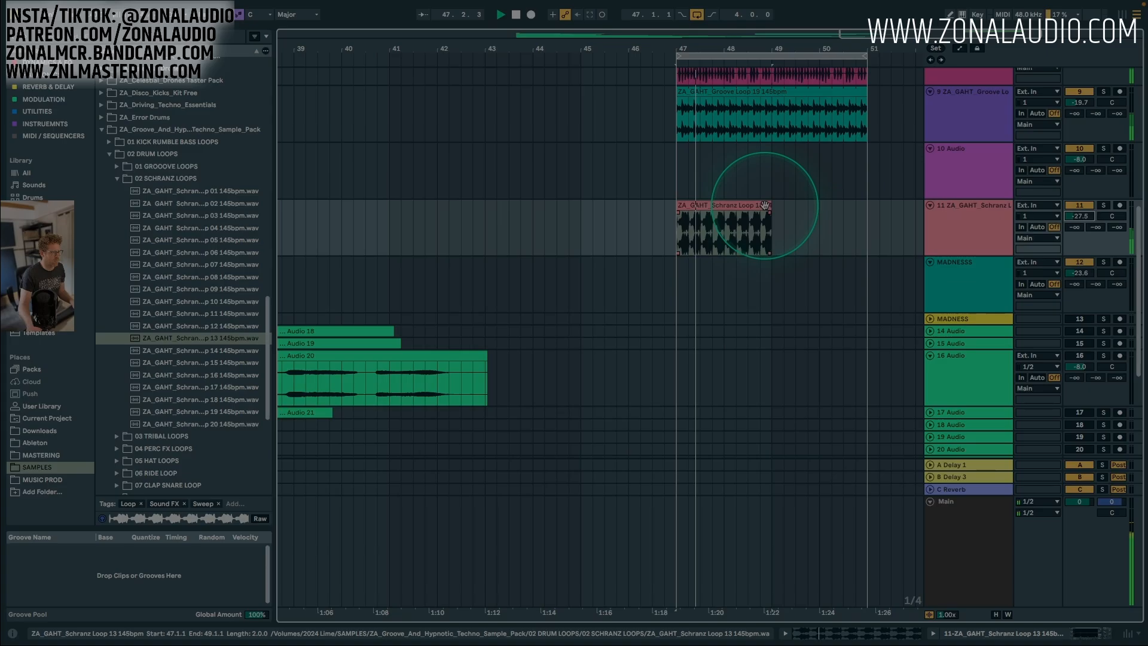
pyautogui.moveTo(747, 209); pyautogui.dragTo(857, 212)
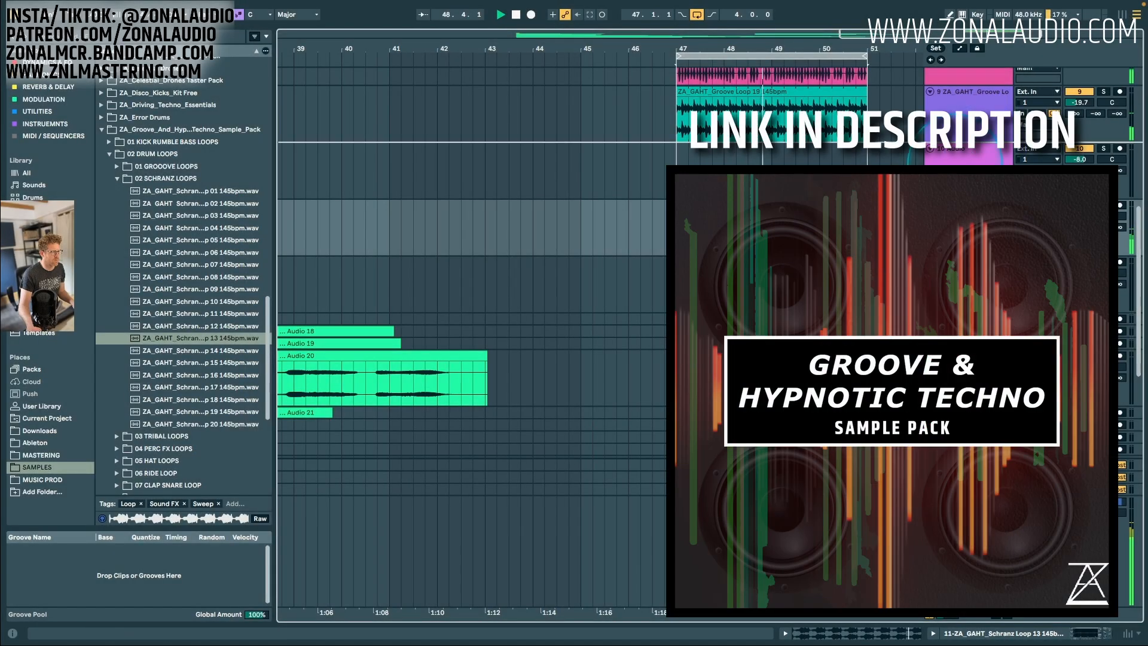
pyautogui.moveTo(956, 173); pyautogui.dragTo(955, 155)
# Fill bars 47 to 51 of the empty track below Schranz Loop 13 with Groove Loop 15, and set its volume to -18.4 dB.
pyautogui.click(116, 167)
pyautogui.click(170, 352)
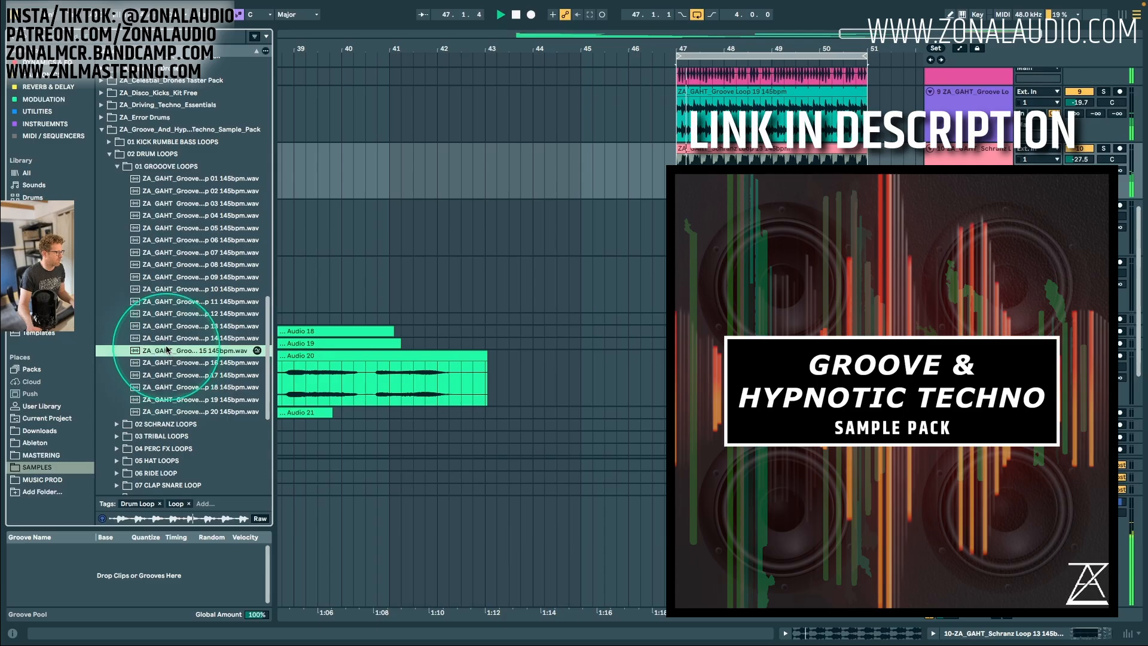
pyautogui.moveTo(167, 354); pyautogui.dragTo(685, 228)
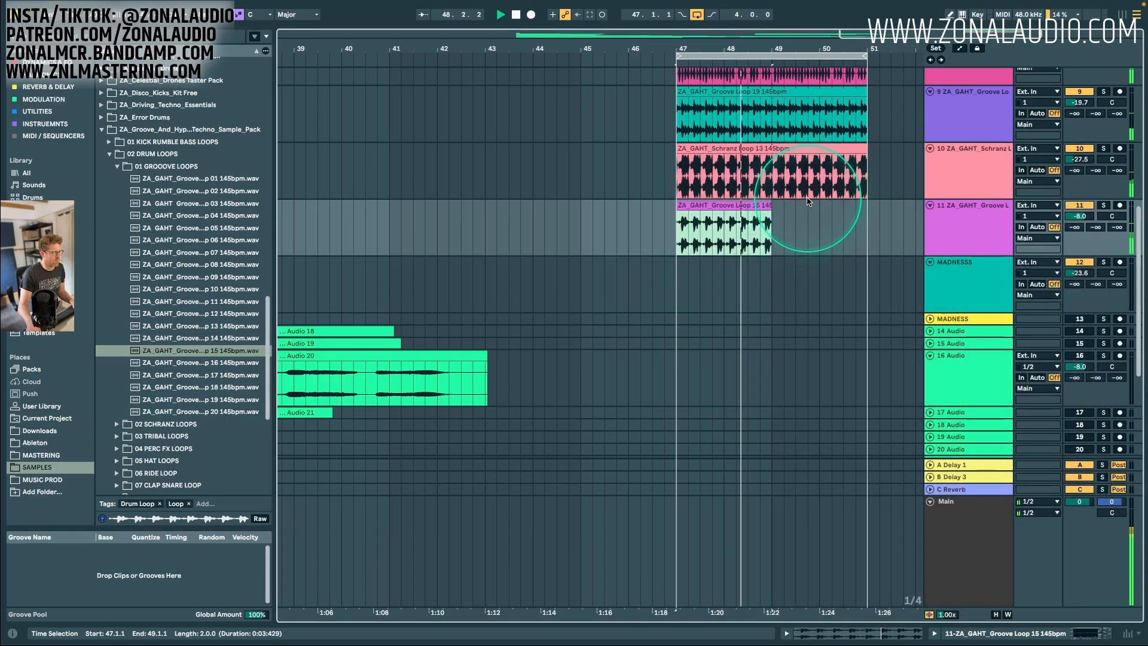
pyautogui.moveTo(770, 205); pyautogui.dragTo(855, 202)
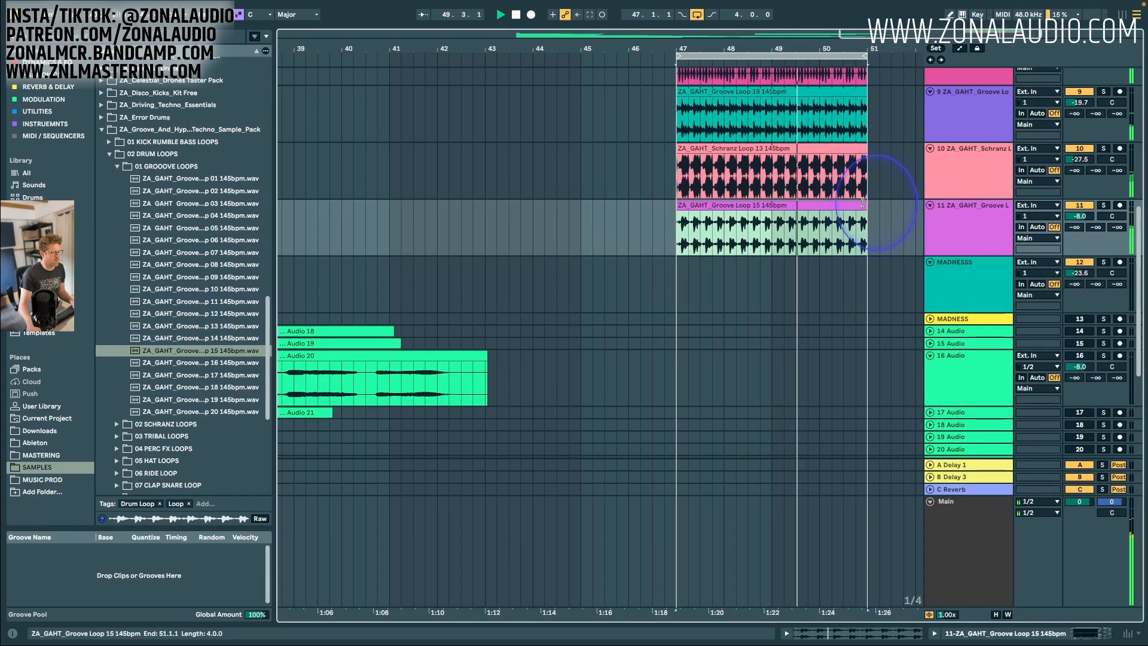
pyautogui.moveTo(1069, 217); pyautogui.dragTo(1069, 226)
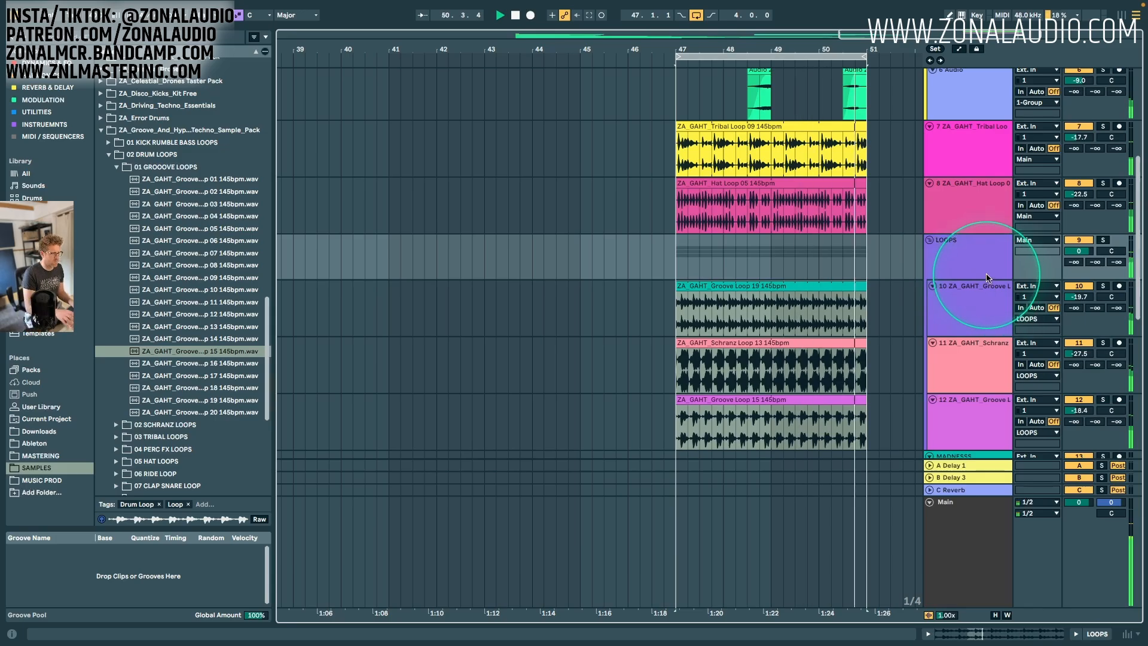
# Colour the LOOPS group yellow, and insert Echo and an EQ Eight with a 330 Hz low cut before its Compressor.
pyautogui.rightClick(987, 278)
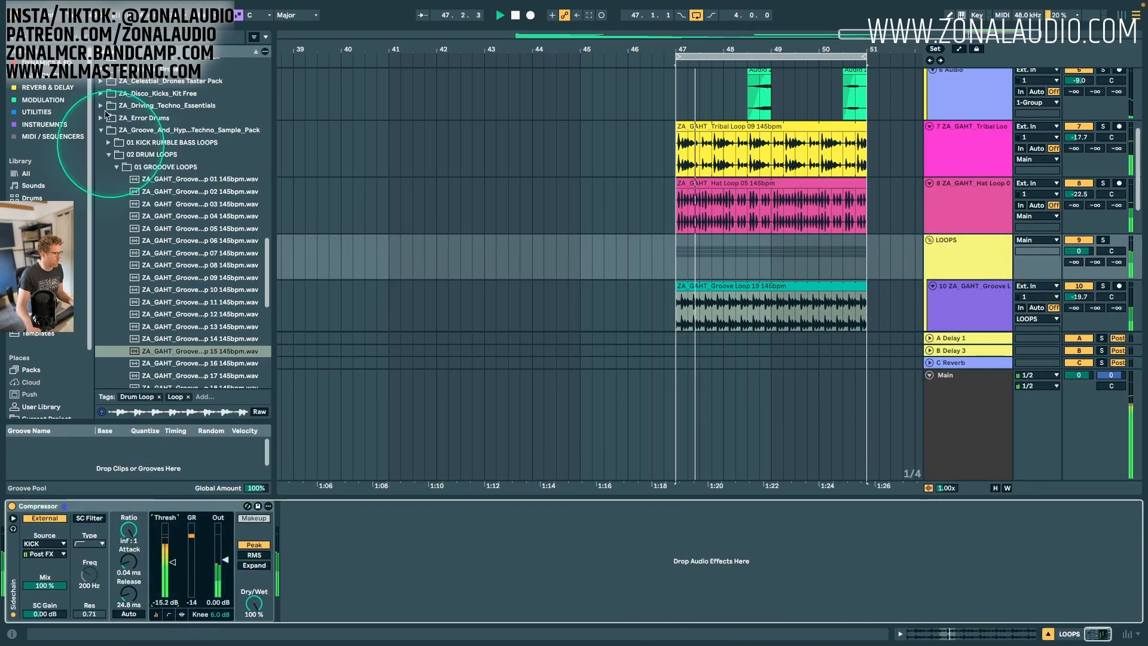
pyautogui.click(46, 63)
pyautogui.moveTo(132, 112); pyautogui.dragTo(36, 550)
pyautogui.click(48, 87)
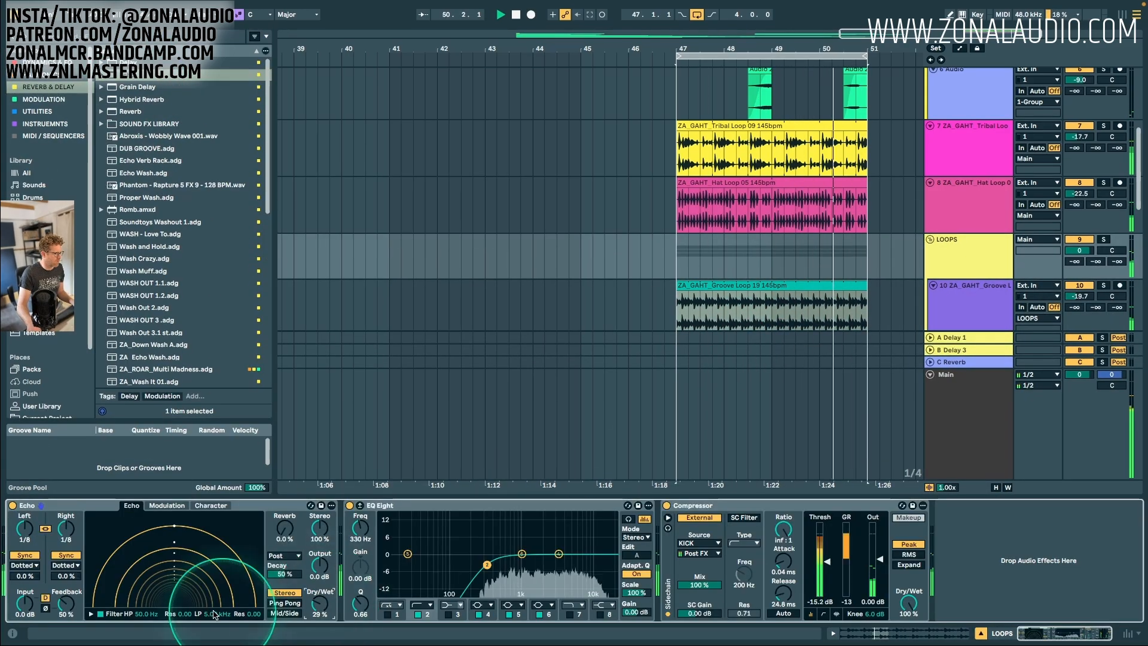
# Set the LOOPS Echo to 641 Hz high-pass, 9.15 kHz low-pass, sawtooth modulation at 1/2 rate, 42% filter modulation and 34% dry/wet.
pyautogui.click(91, 614)
pyautogui.moveTo(110, 603); pyautogui.dragTo(240, 582)
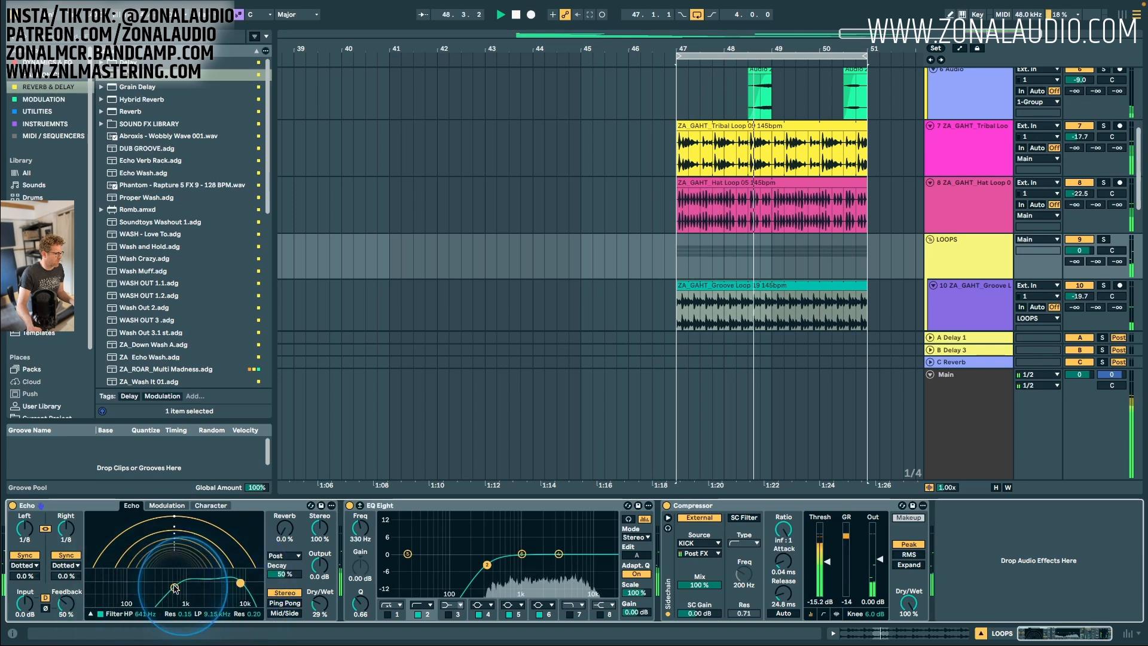
pyautogui.click(167, 505)
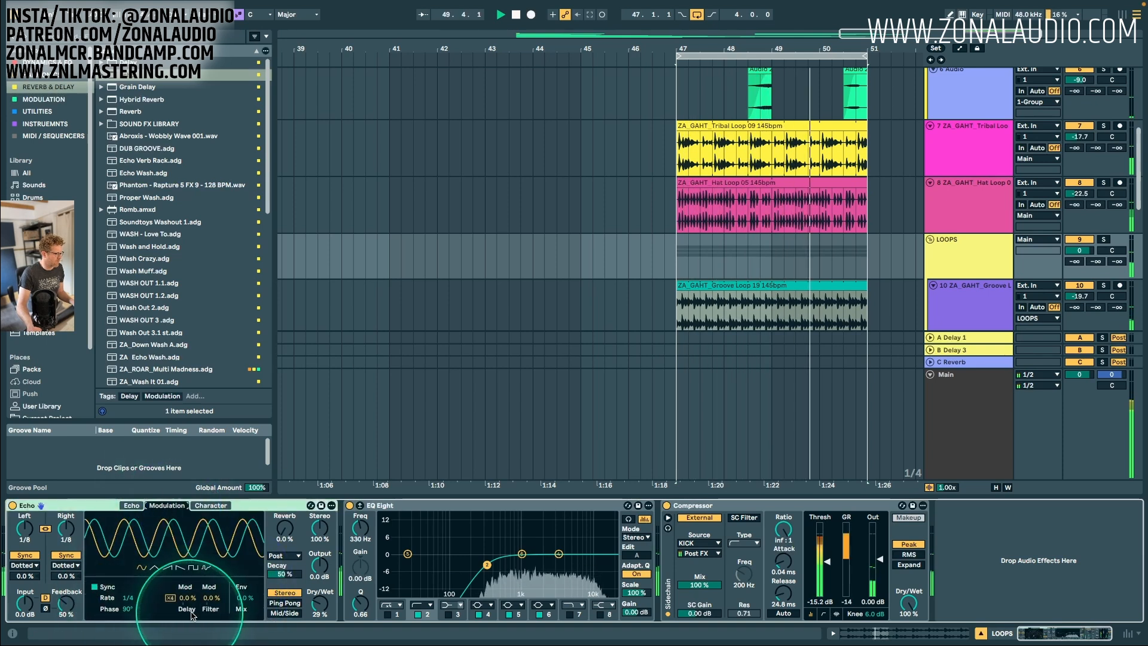
pyautogui.click(132, 599)
pyautogui.moveTo(132, 599); pyautogui.dragTo(138, 603)
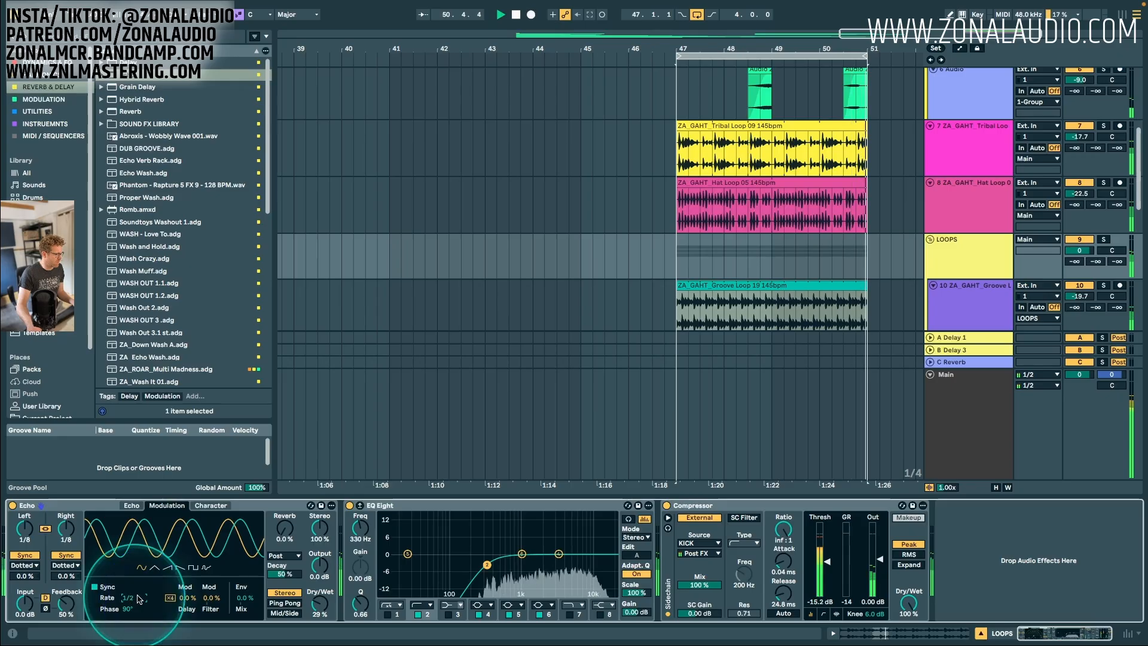
pyautogui.click(169, 567)
pyautogui.moveTo(216, 598); pyautogui.dragTo(218, 595)
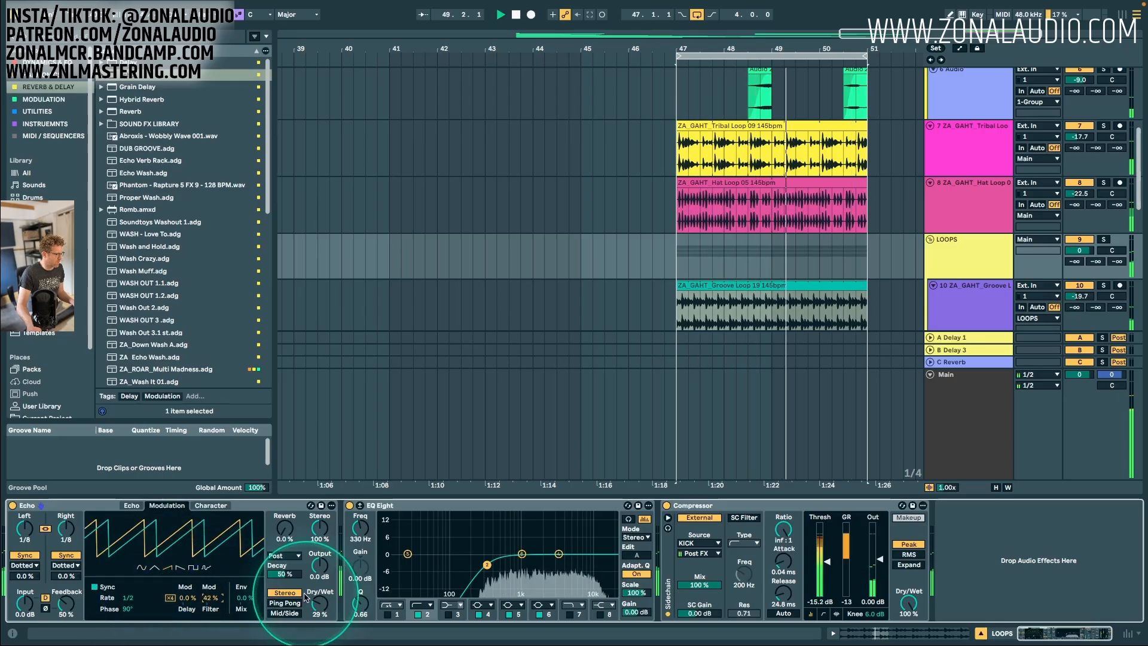
pyautogui.moveTo(327, 600); pyautogui.dragTo(327, 596)
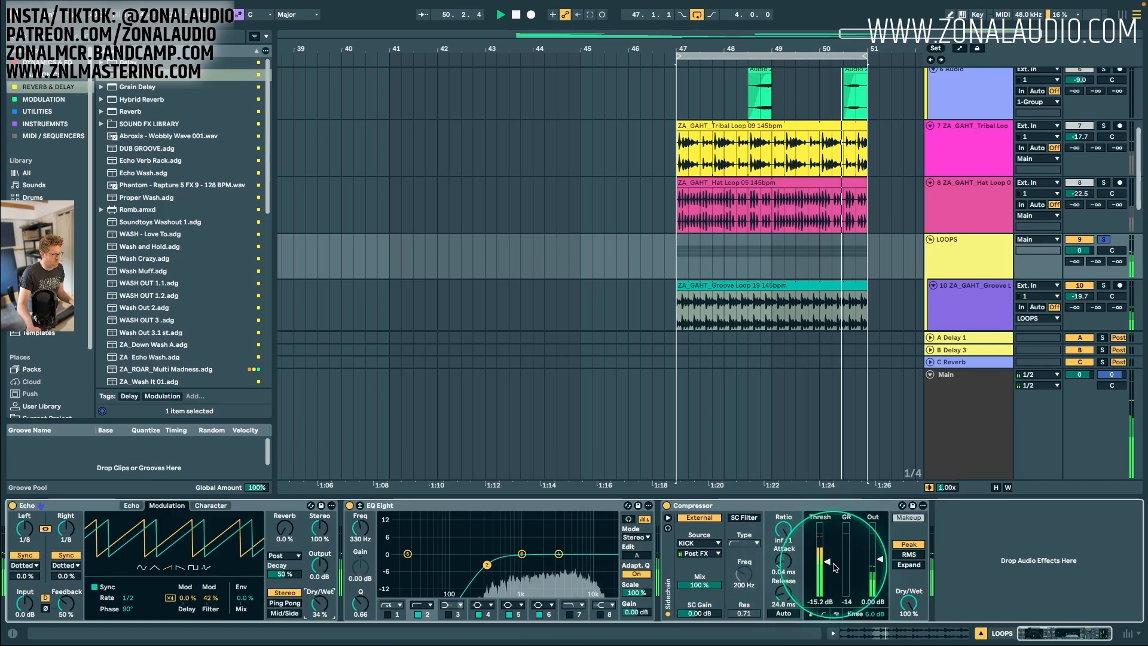
# Set the LOOPS Compressor to -10.3 dB threshold, 5.04:1 ratio and 17.5 ms release, and Echo to 23% delay modulation and 31% dry/wet.
pyautogui.moveTo(782, 593); pyautogui.dragTo(783, 598)
pyautogui.moveTo(827, 562); pyautogui.dragTo(828, 560)
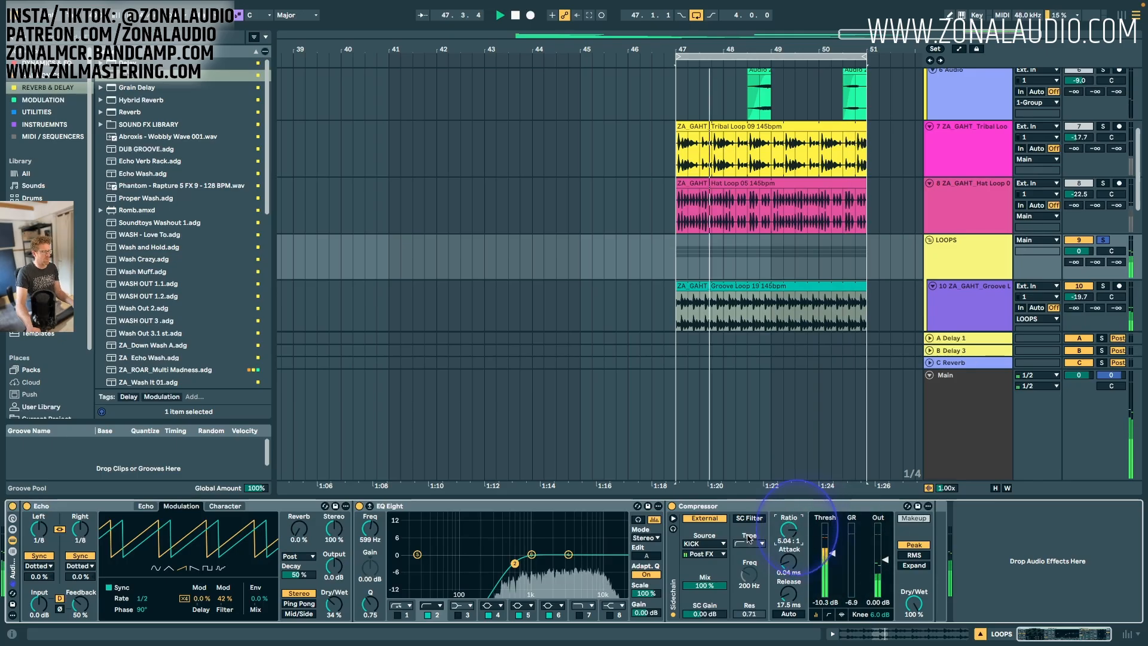
pyautogui.click(26, 505)
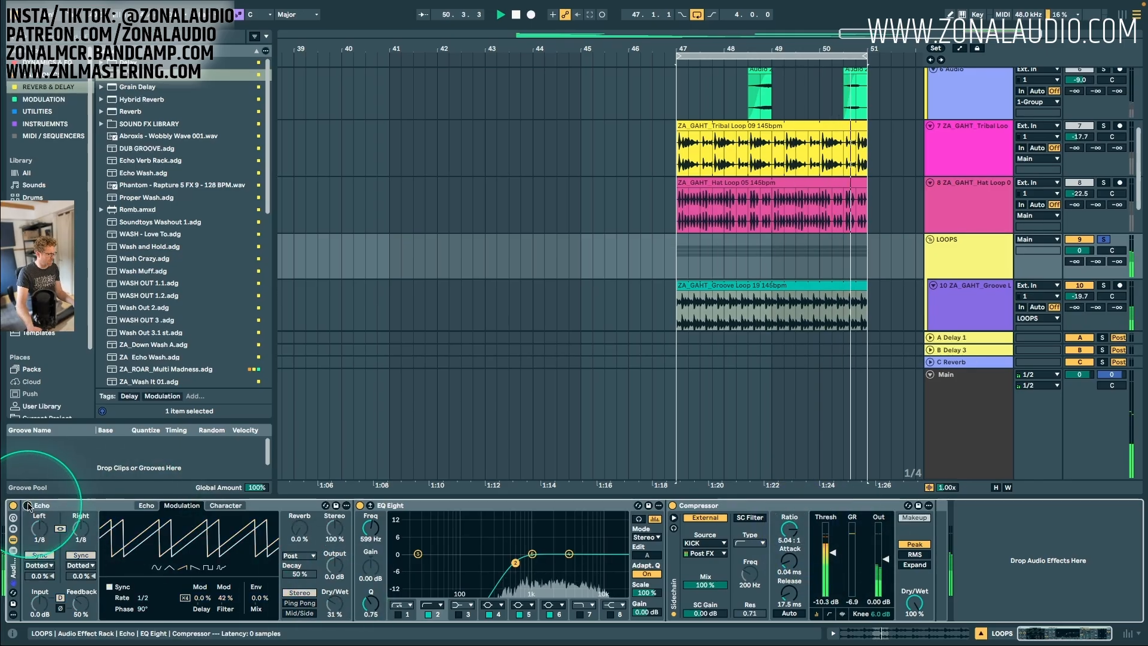
pyautogui.click(26, 506)
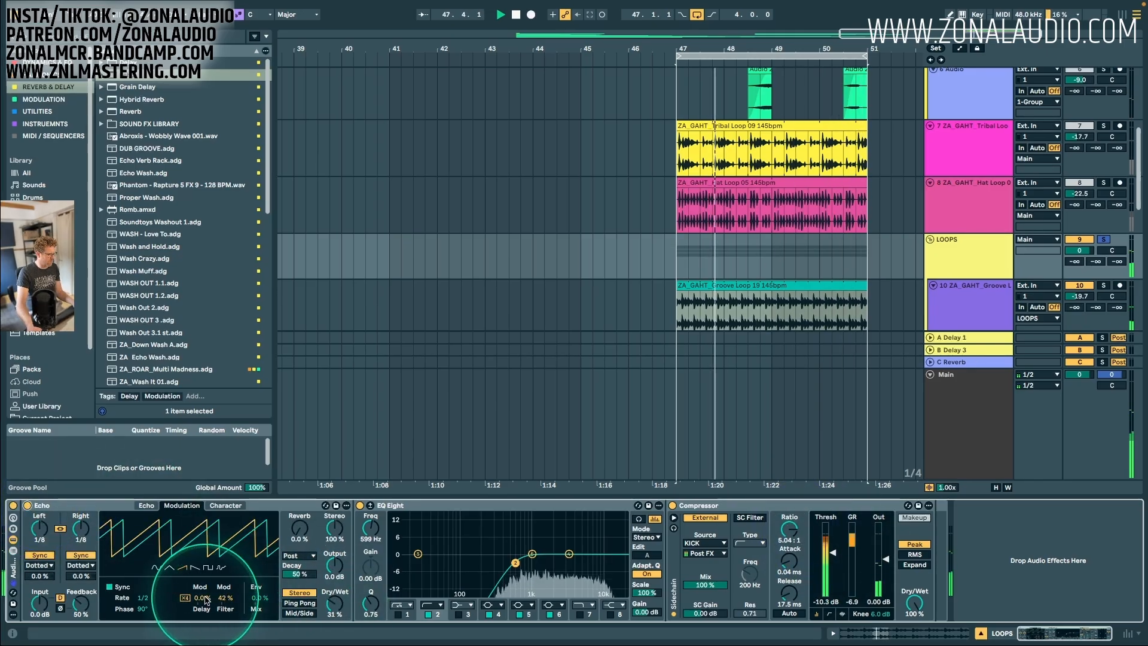
pyautogui.moveTo(202, 597); pyautogui.dragTo(202, 582)
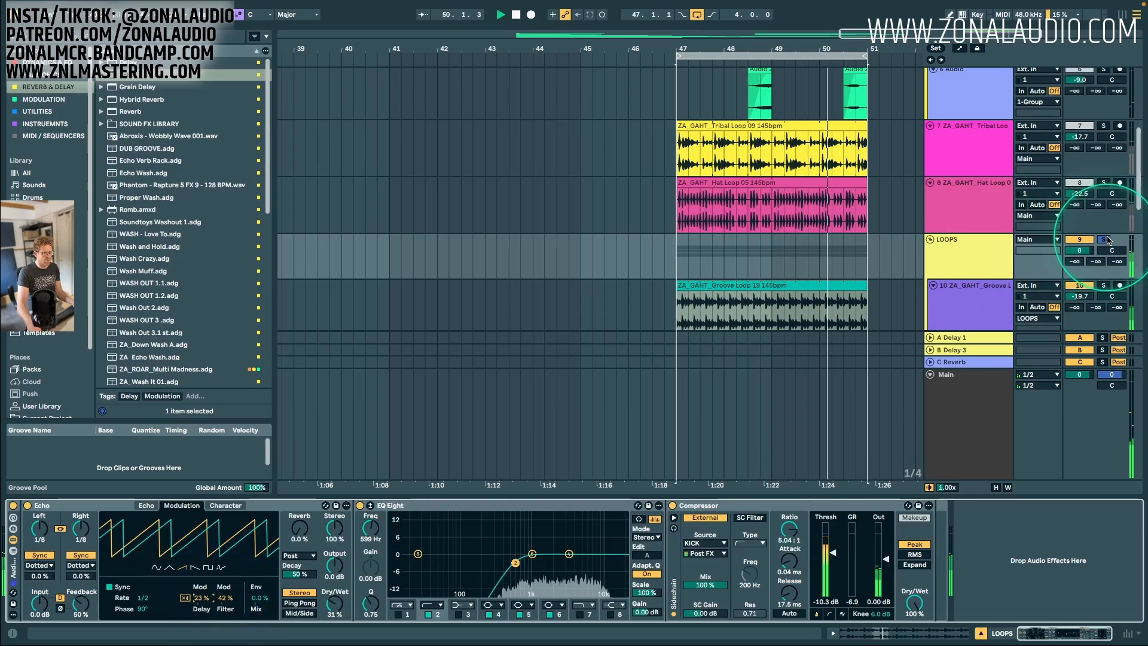
# Unsolo the LOOPS group and fold the Main track in the arrangement.
pyautogui.click(1103, 240)
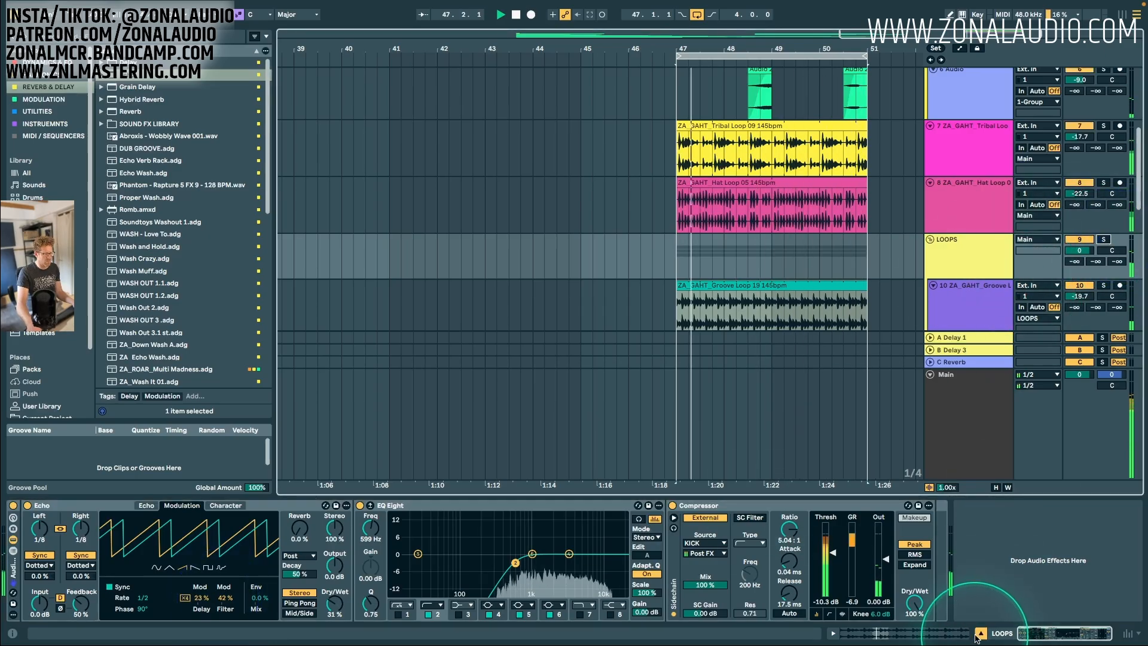
pyautogui.click(981, 633)
pyautogui.scroll(3, 822, 278)
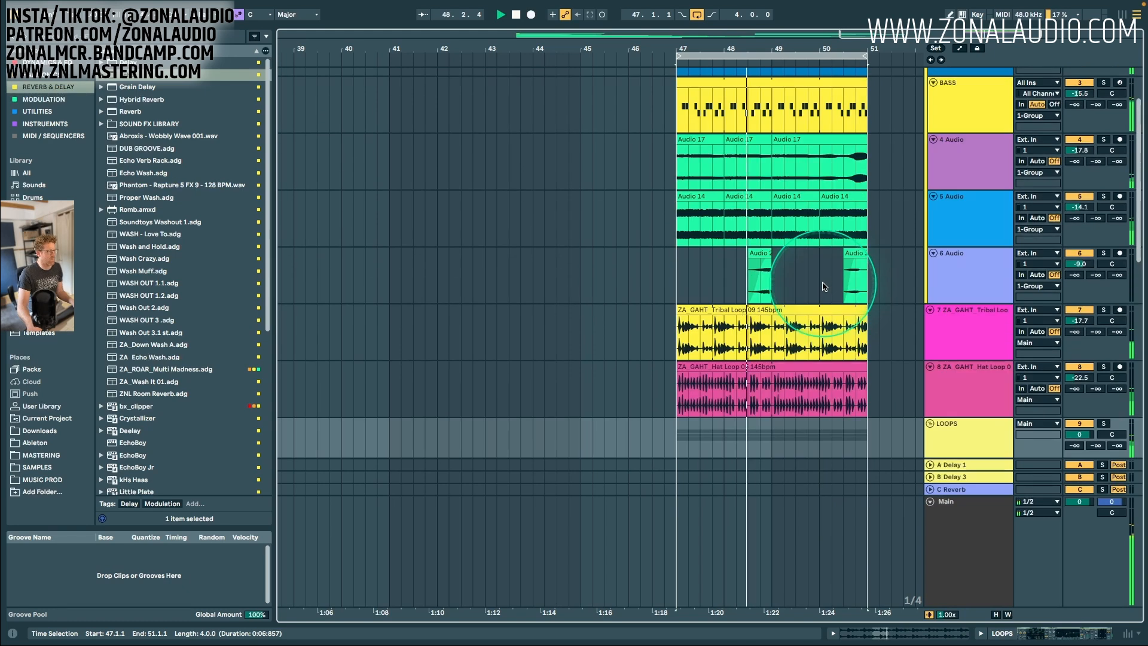
pyautogui.click(930, 501)
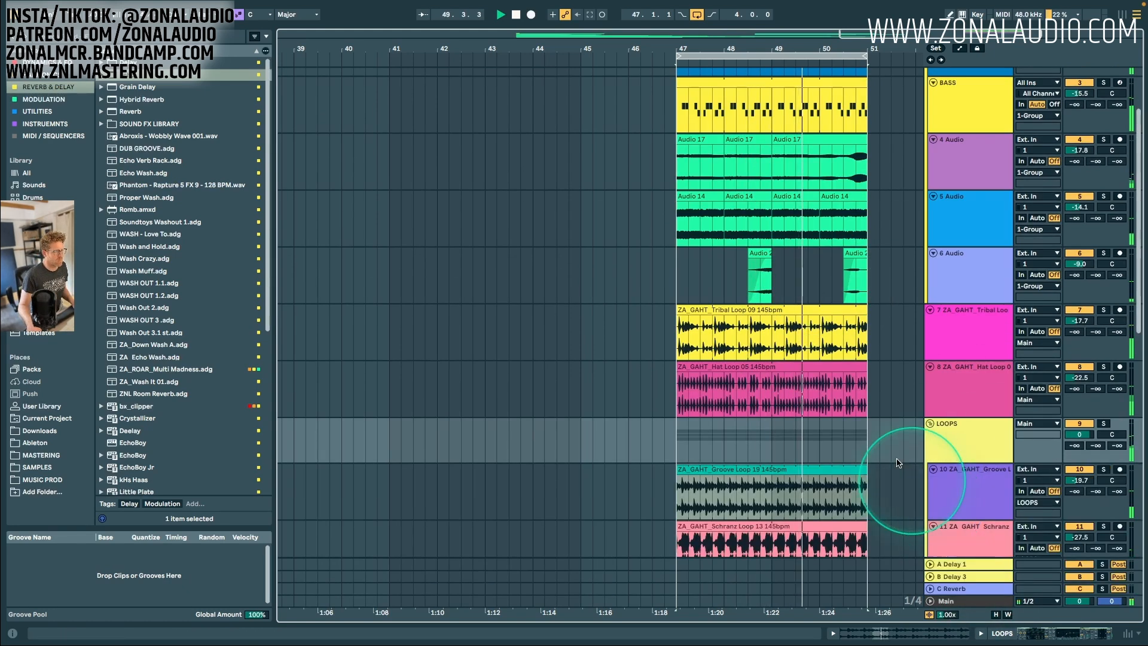
# In the Session View mixer, set the Schranz Loop 13 track to -32.5 dB and the Groove Loop 15 track to -27.6 dB.
pyautogui.press('Tab')
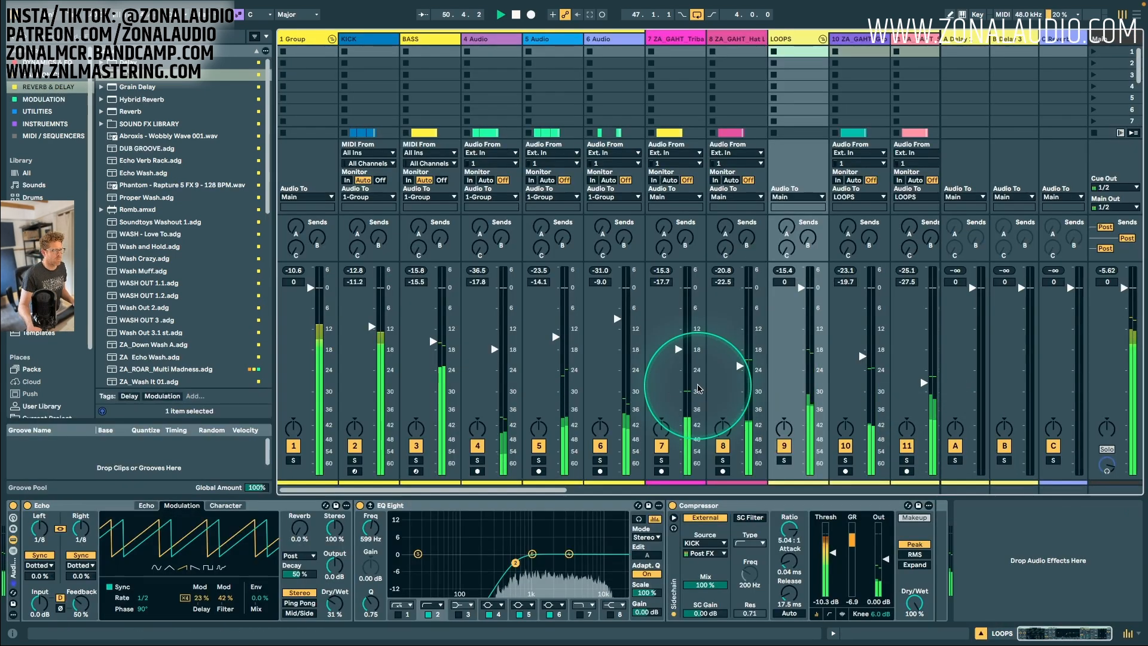
pyautogui.hscroll(6, 691, 389)
pyautogui.moveTo(621, 352); pyautogui.dragTo(620, 473)
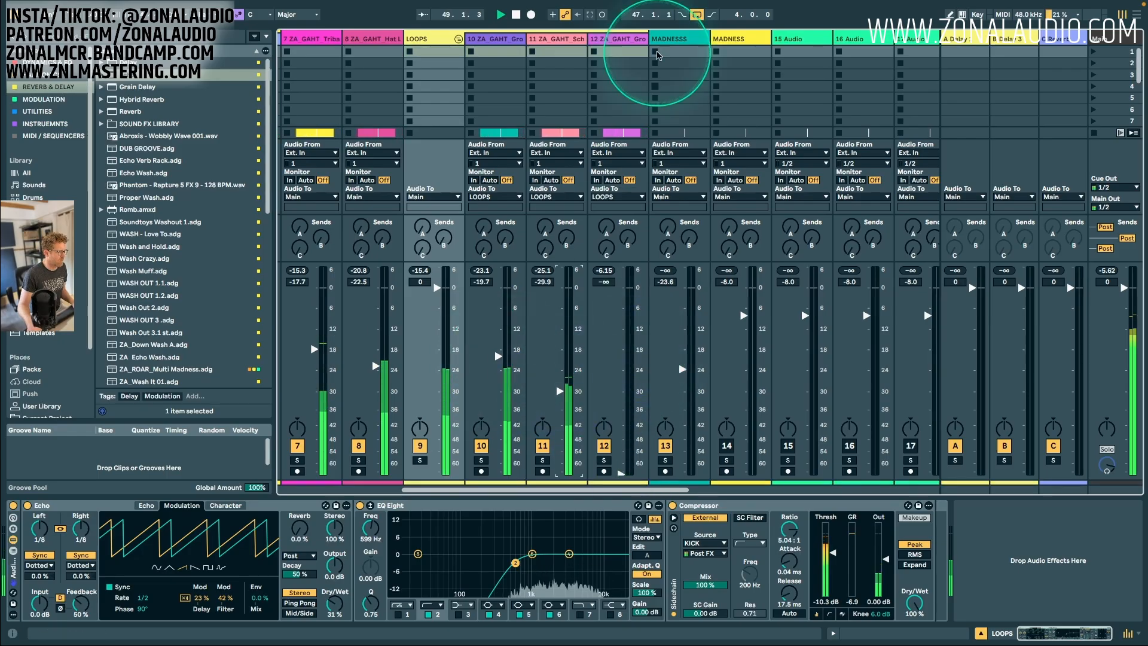
pyautogui.click(547, 39)
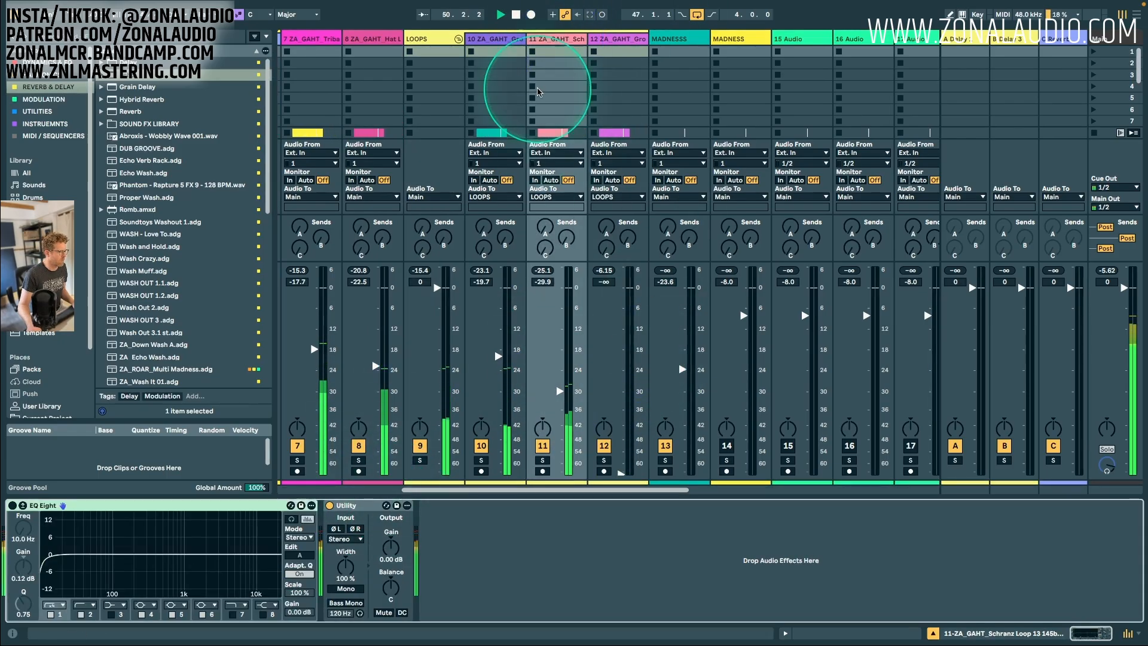
pyautogui.moveTo(619, 468); pyautogui.dragTo(620, 417)
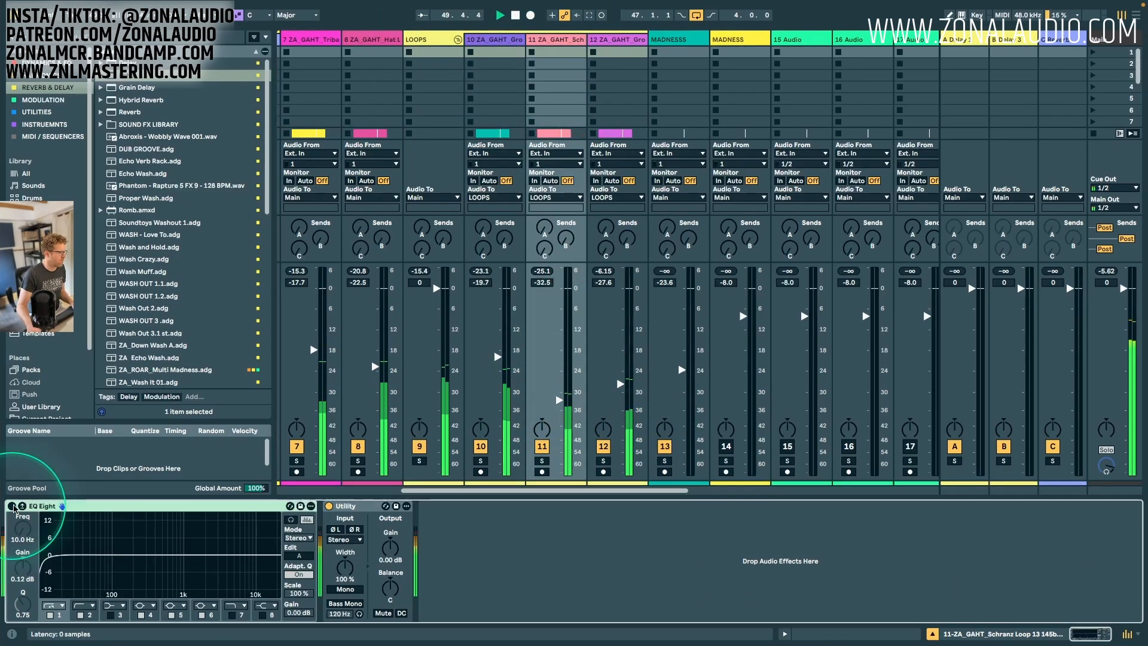
pyautogui.press('Tab')
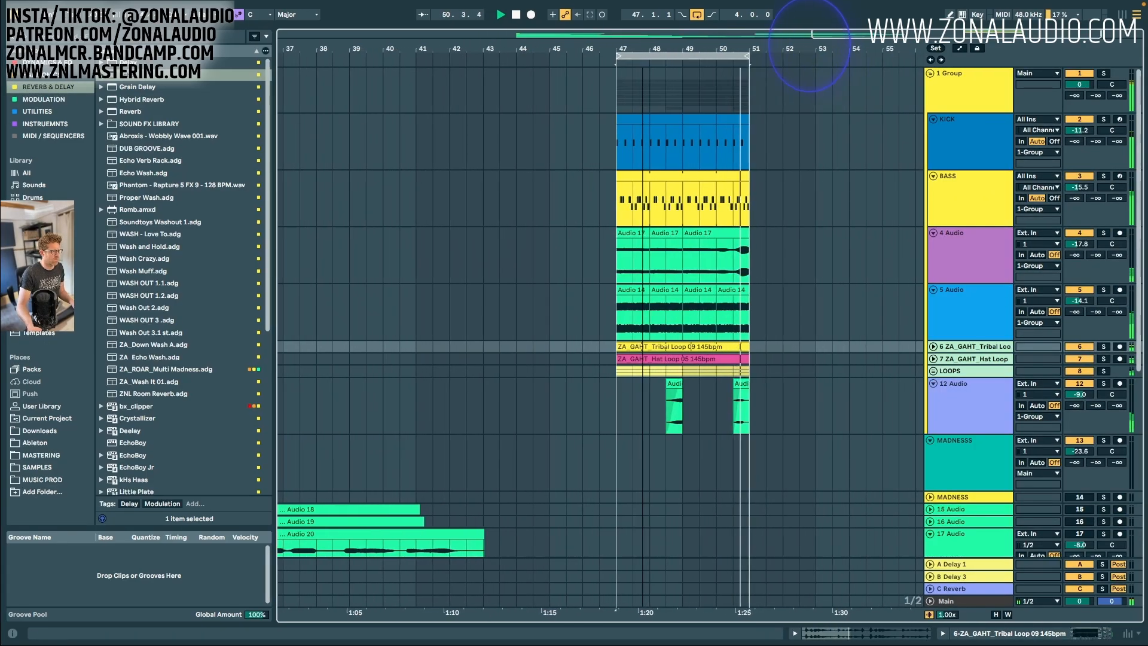
# Move the Tribal Loop 09 track below the LOOPS group and the lilac audio track directly above LOOPS.
pyautogui.moveTo(810, 46); pyautogui.dragTo(739, 48)
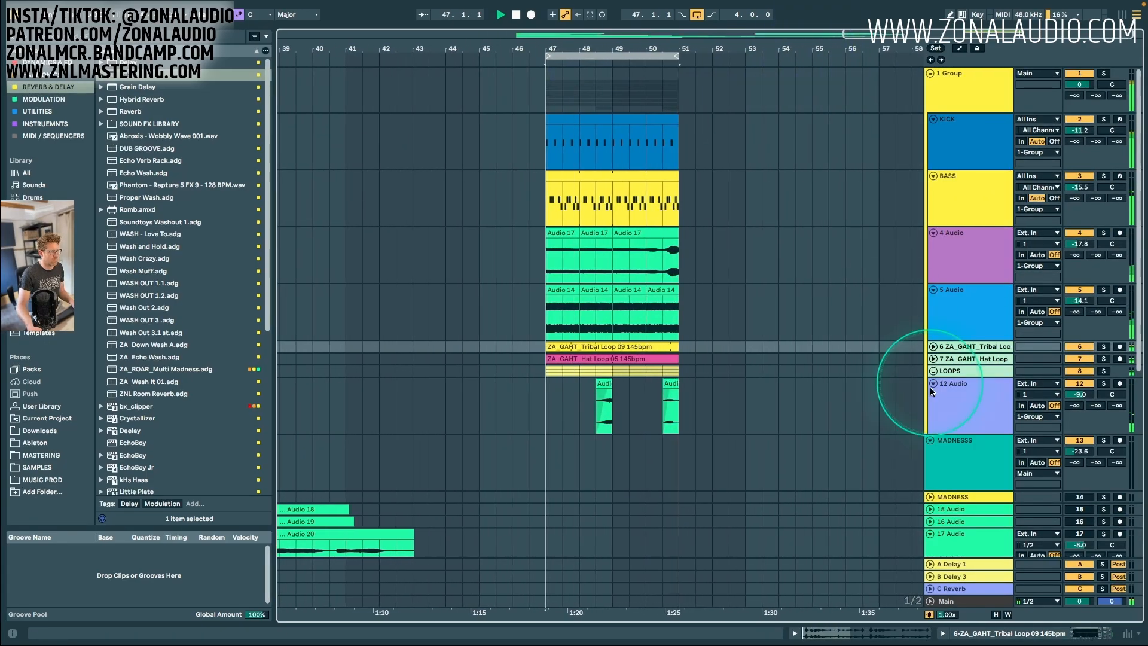
pyautogui.click(989, 371)
pyautogui.click(983, 347)
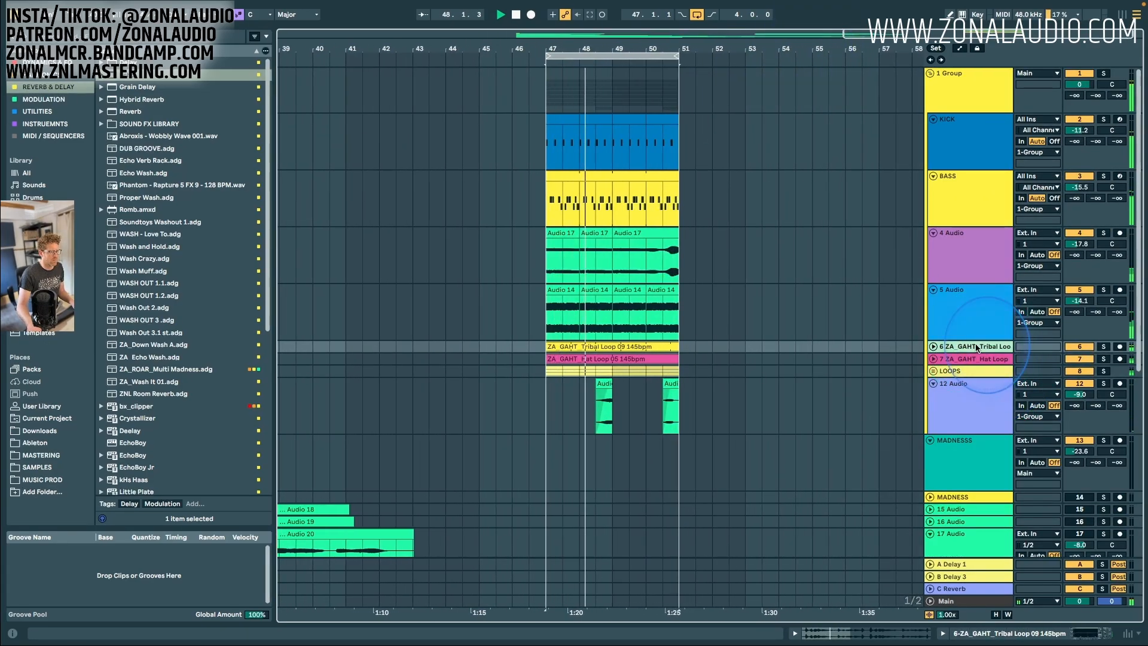
pyautogui.moveTo(976, 348); pyautogui.dragTo(980, 445)
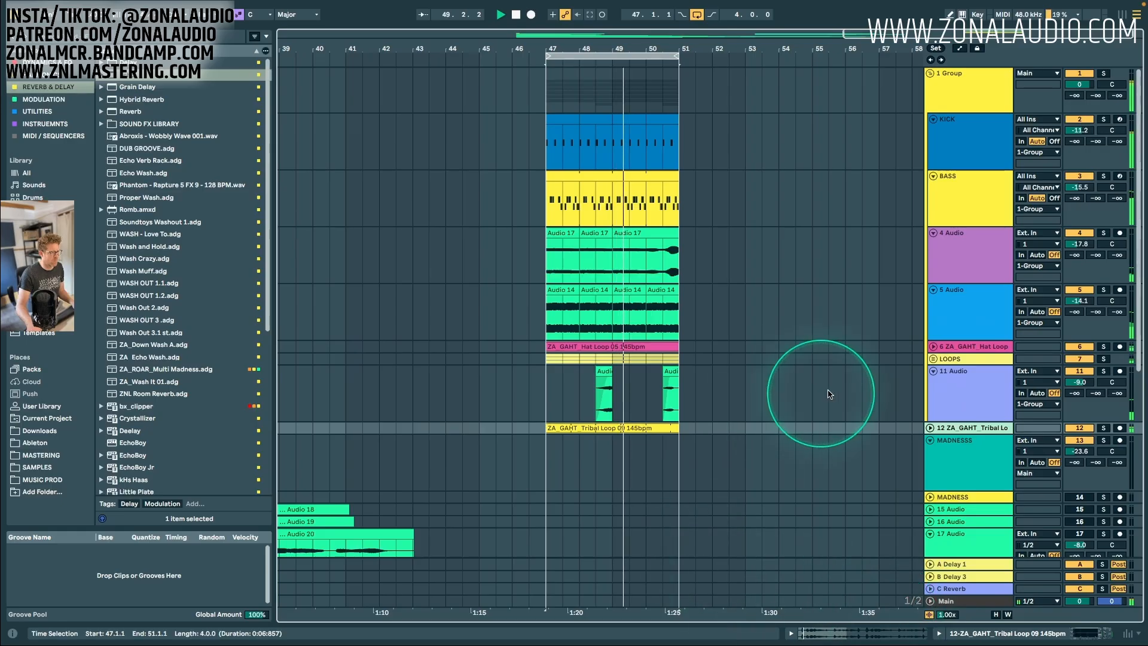
pyautogui.moveTo(972, 391); pyautogui.dragTo(968, 358)
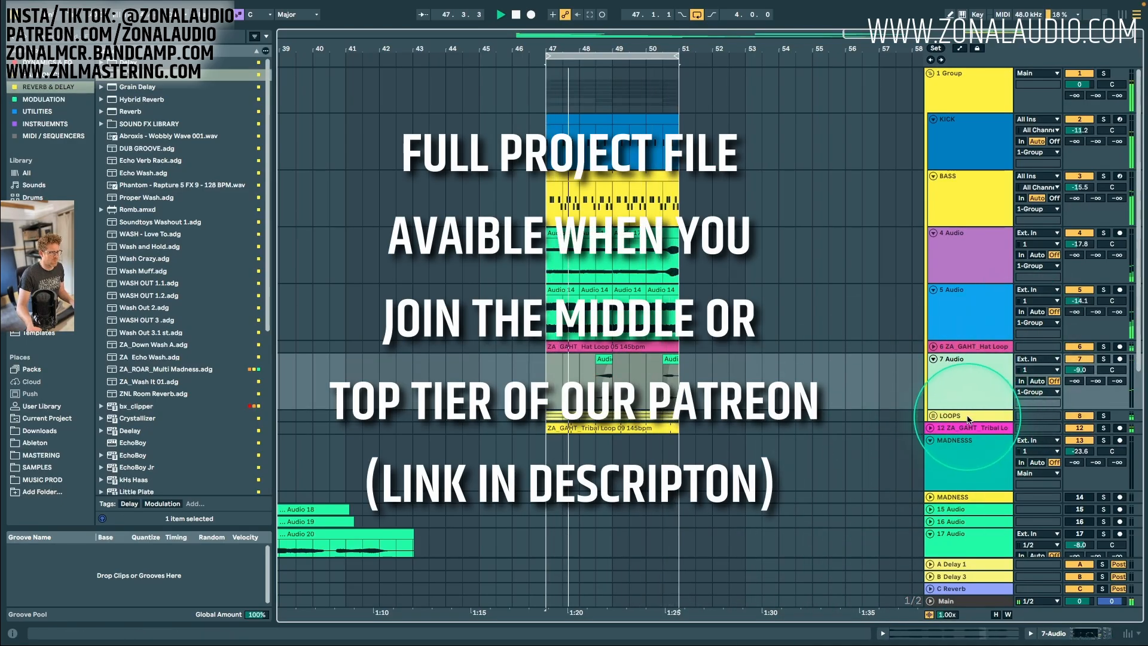
# Enable EQ Eight on the Tribal Loop 09 track and set its high-pass filter to 267 Hz.
pyautogui.click(946, 428)
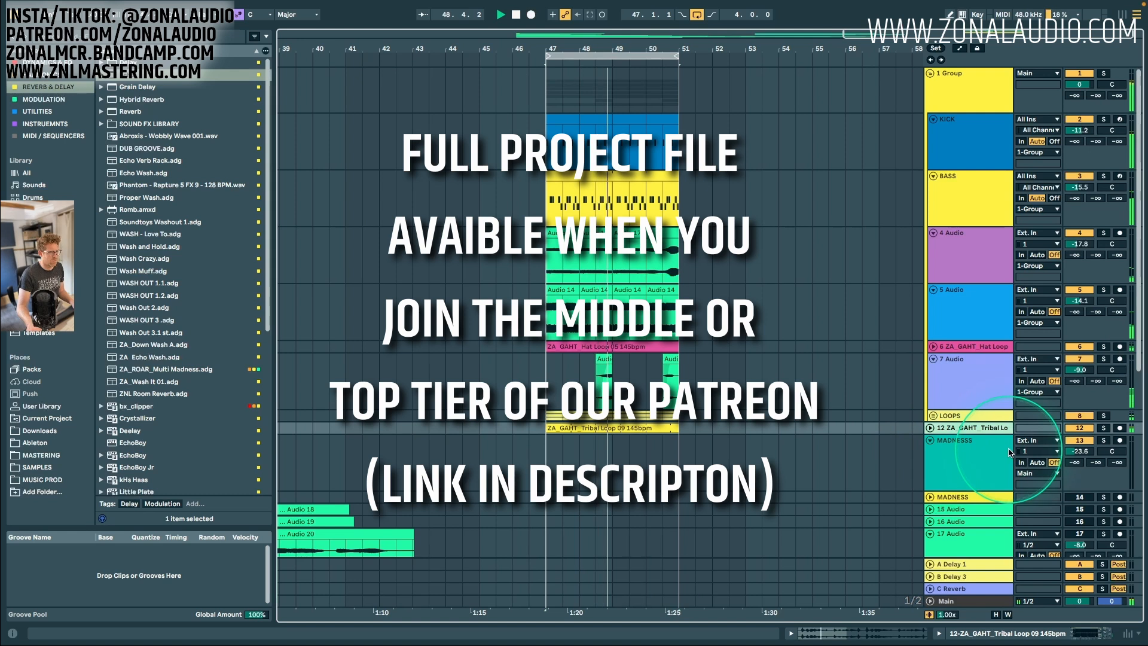
pyautogui.doubleClick(971, 429)
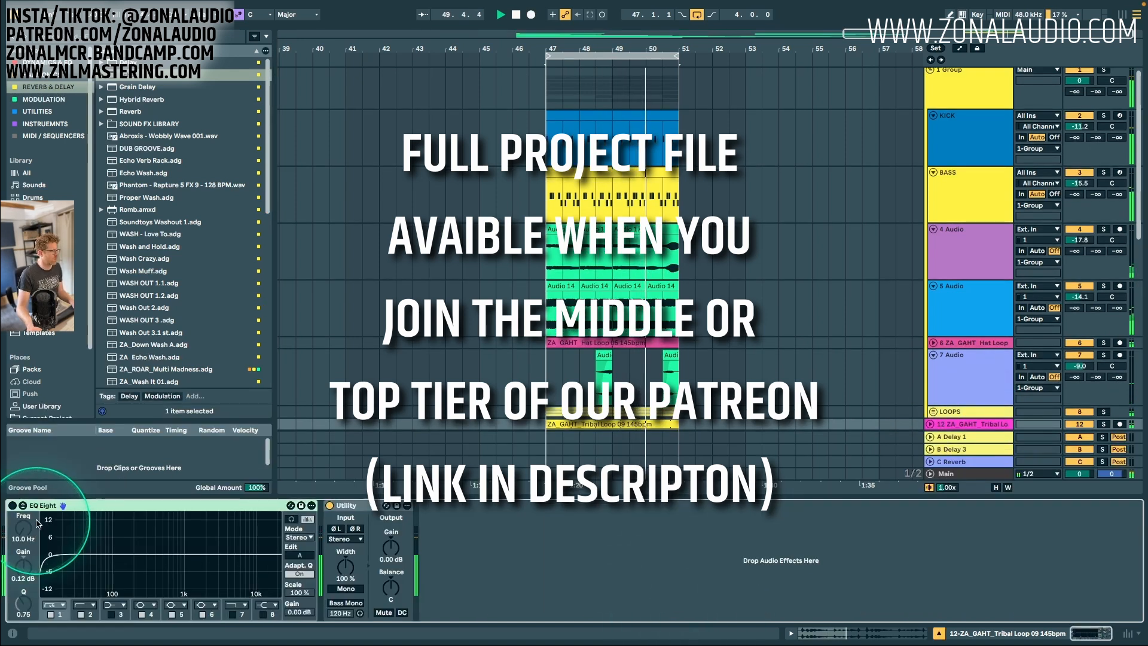
pyautogui.click(12, 506)
pyautogui.moveTo(45, 562); pyautogui.dragTo(127, 562)
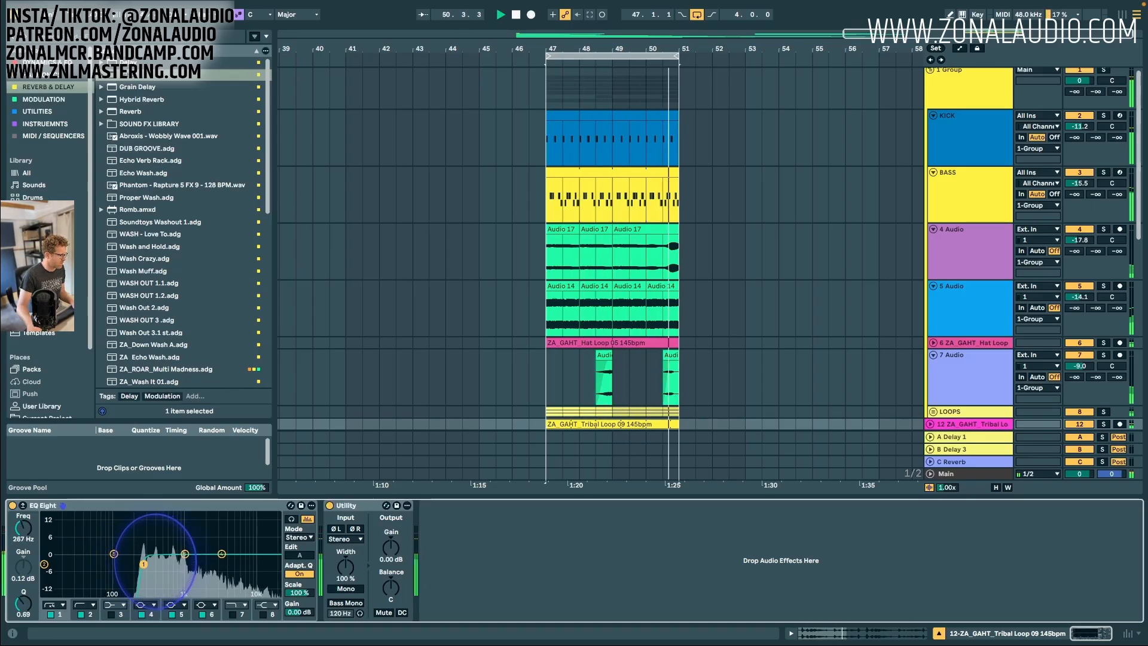
# Move the Tribal Loop 09 track above the LOOPS group and recolour it yellow.
pyautogui.moveTo(965, 424); pyautogui.dragTo(960, 398)
pyautogui.scroll(-3, 607, 336)
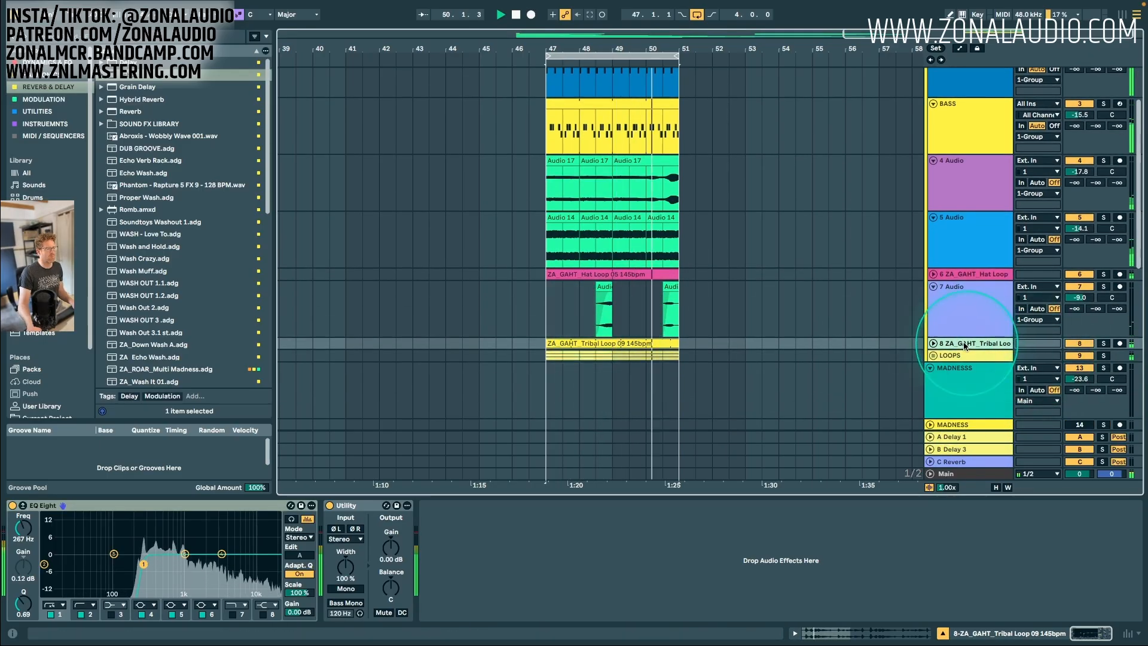
pyautogui.click(939, 633)
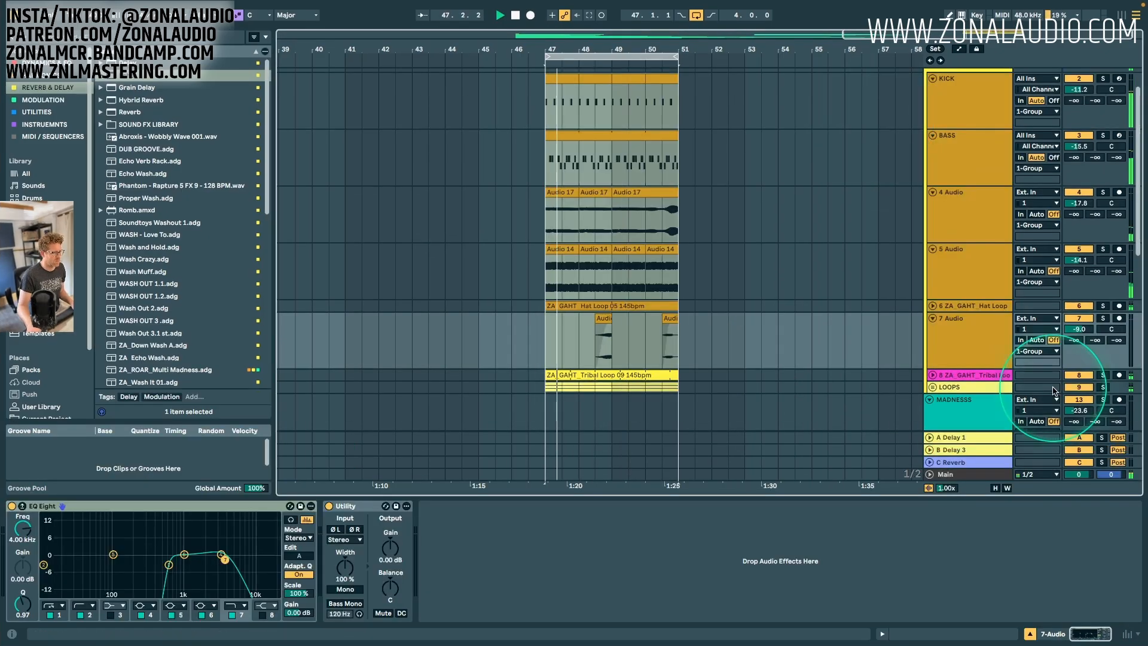
pyautogui.rightClick(981, 375)
pyautogui.click(1027, 284)
pyautogui.click(980, 335)
# Duplicate the KICK track as GHOST KICK, with a single C3 note at 1.4.4 and velocity 43 in its clip.
pyautogui.scroll(3, 1010, 251)
pyautogui.click(972, 137)
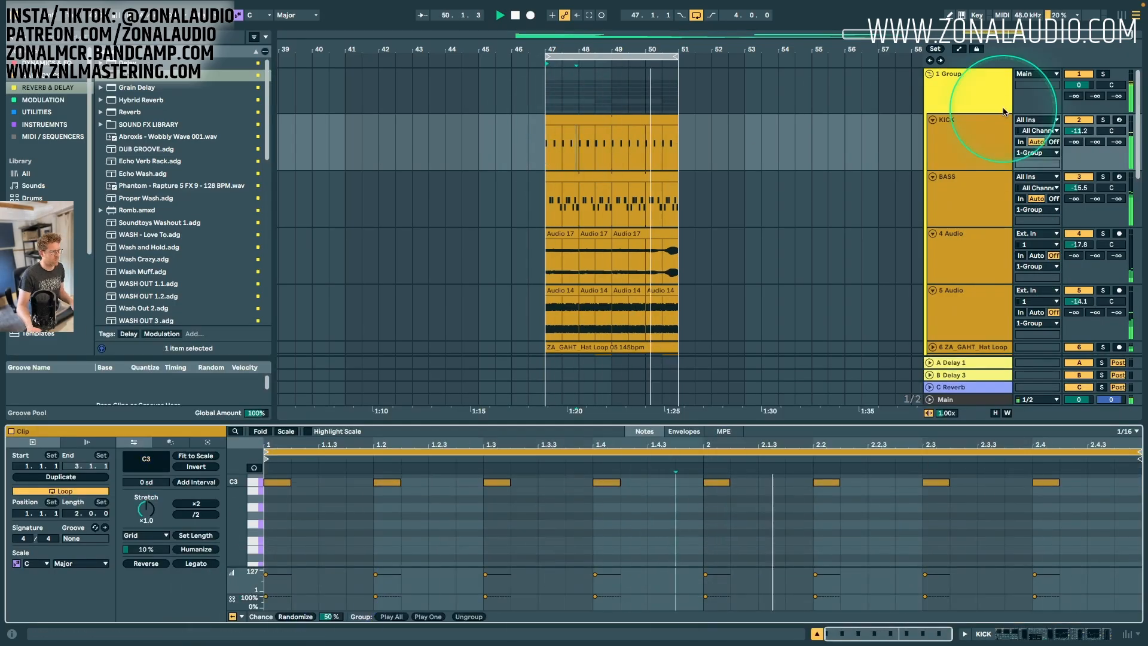
pyautogui.click(935, 200)
pyautogui.click(696, 481)
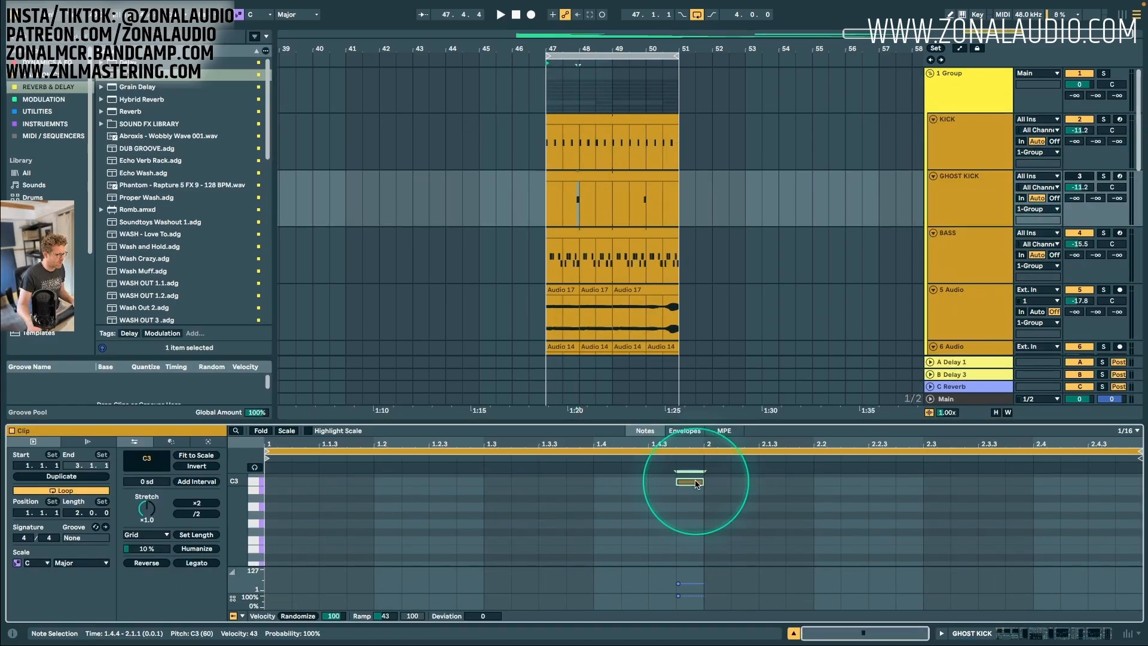
# Start playback, then activate and solo the GHOST KICK track.
pyautogui.press('space')
pyautogui.click(1080, 176)
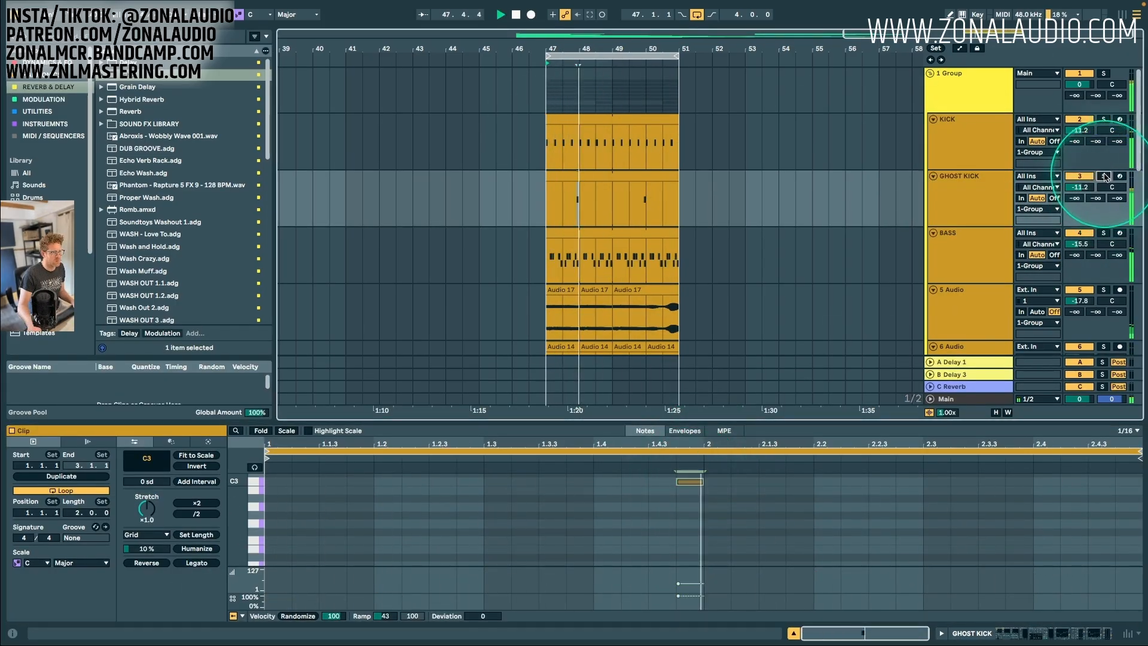
pyautogui.click(1104, 176)
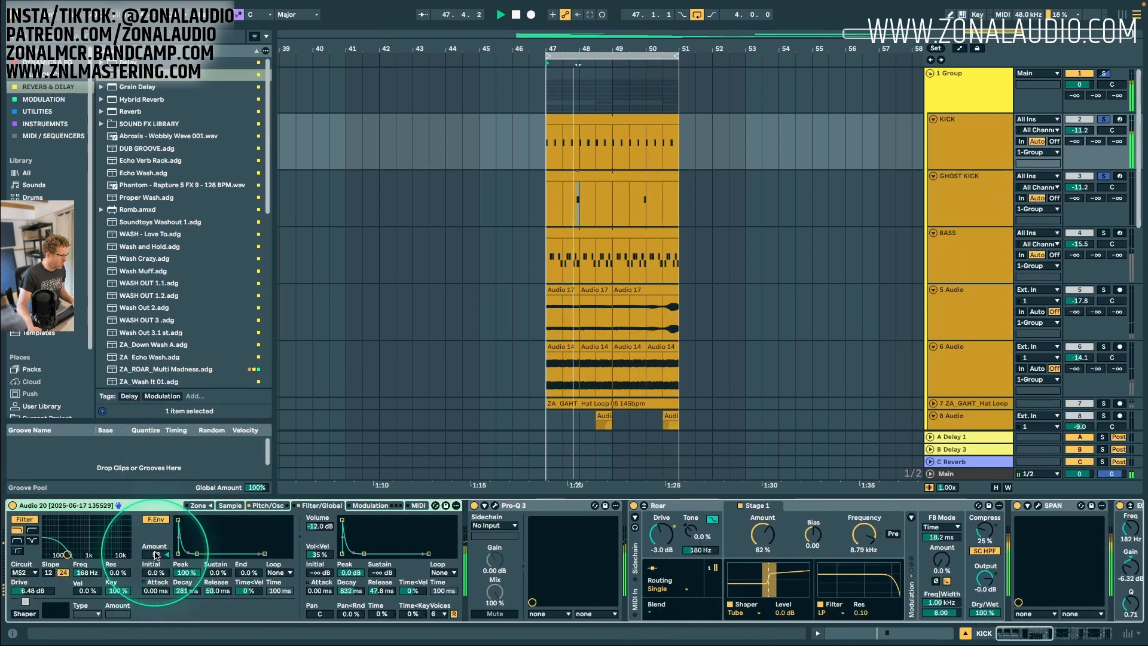
# Set the GHOST KICK sampler to filter envelope amount 14, volume decay 410 ms and volume release 40.3 ms.
pyautogui.moveTo(149, 556); pyautogui.dragTo(150, 575)
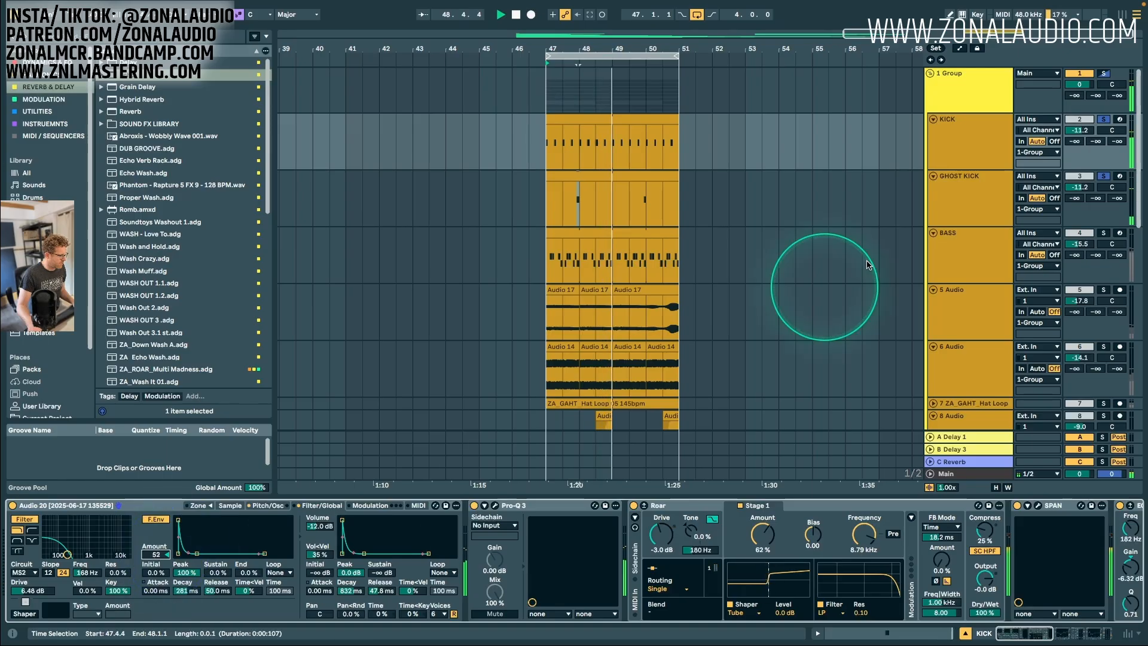
pyautogui.click(935, 191)
pyautogui.moveTo(160, 548); pyautogui.dragTo(168, 549)
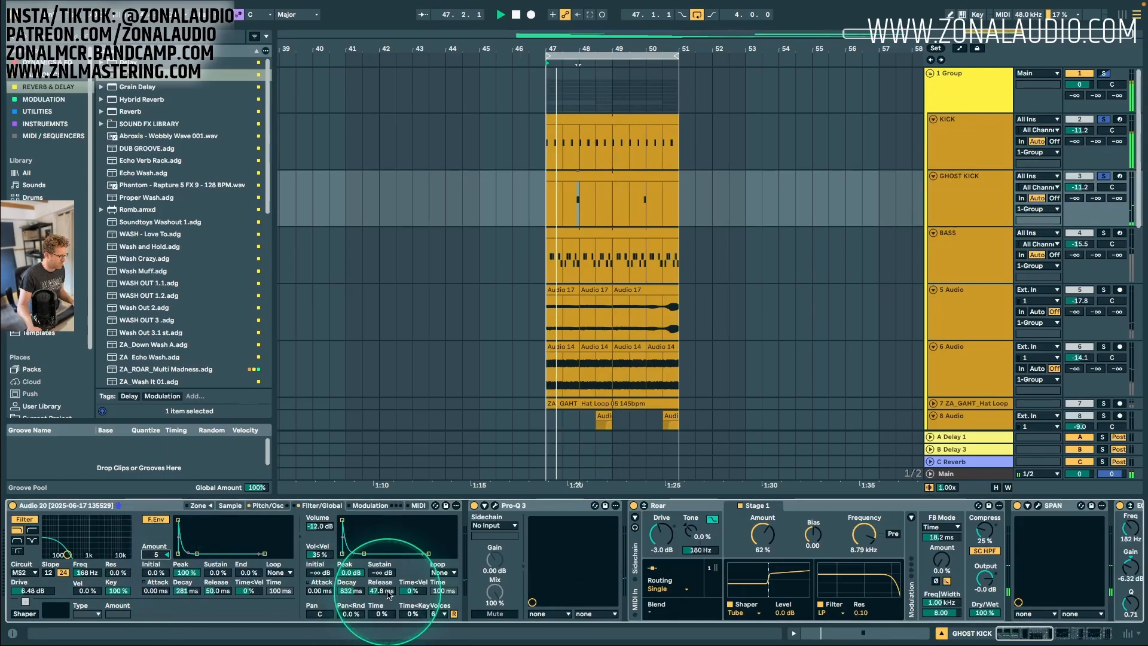
pyautogui.moveTo(386, 589); pyautogui.dragTo(388, 595)
pyautogui.moveTo(355, 590)
pyautogui.mouseDown()
pyautogui.moveTo(389, 588)
pyautogui.moveTo(357, 588)
pyautogui.mouseUp()
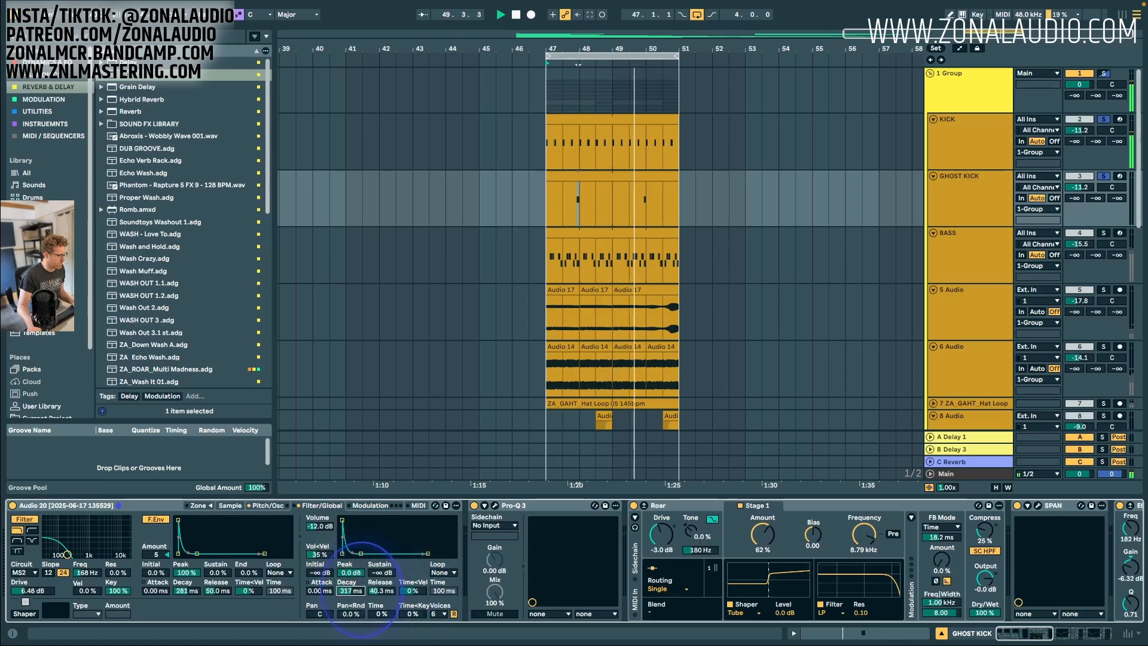
pyautogui.moveTo(157, 554); pyautogui.dragTo(156, 549)
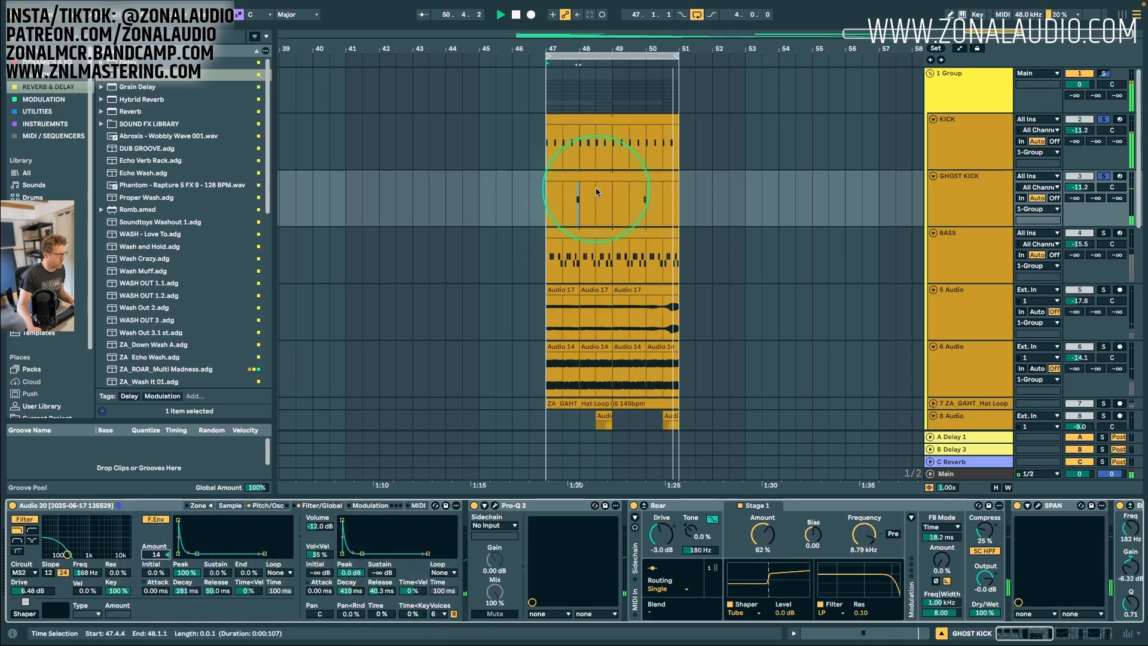
# Extend the GHOST KICK clip to four bars with C3 notes at 1.4.4, 3.4.4, 4.4.3 and 4.4.4, lowering note probability to 72%.
pyautogui.click(597, 174)
pyautogui.doubleClick(597, 174)
pyautogui.doubleClick(1100, 482)
pyautogui.press('super+a')
pyautogui.moveTo(677, 596); pyautogui.dragTo(691, 595)
pyautogui.doubleClick(1128, 481)
pyautogui.press('super+a')
pyautogui.press('super+d')
# Add a C3 note at 2.4.4 in the GHOST KICK clip and move the 4.4.3 note to 4.3.3.
pyautogui.click(932, 506)
pyautogui.doubleClick(681, 482)
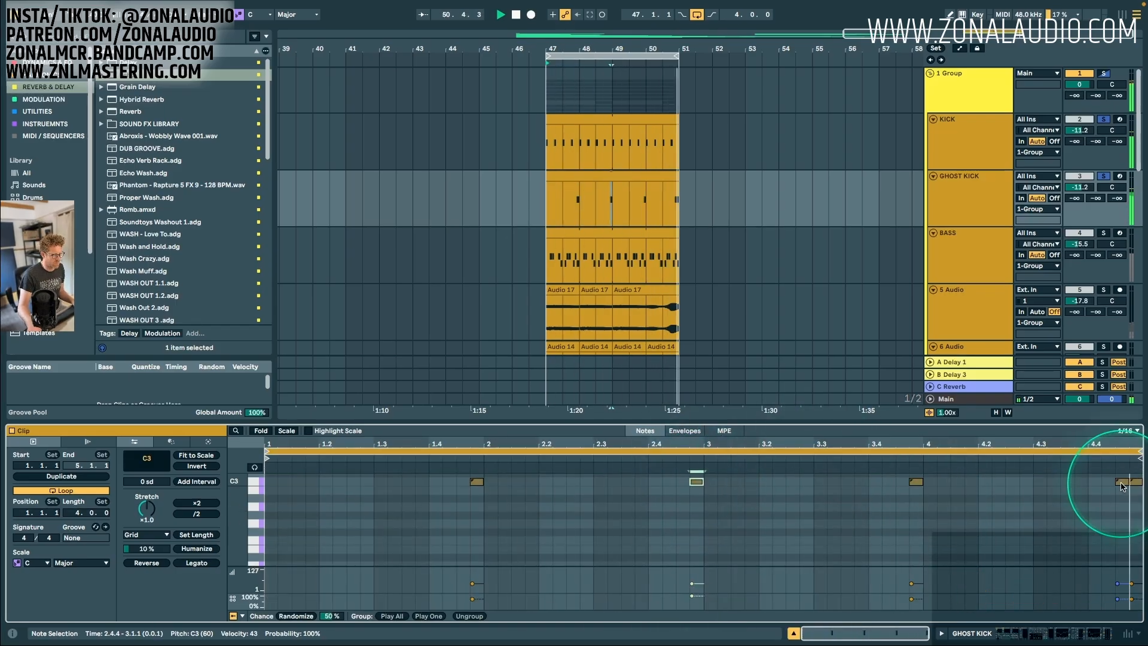
pyautogui.click(1088, 510)
pyautogui.click(1120, 480)
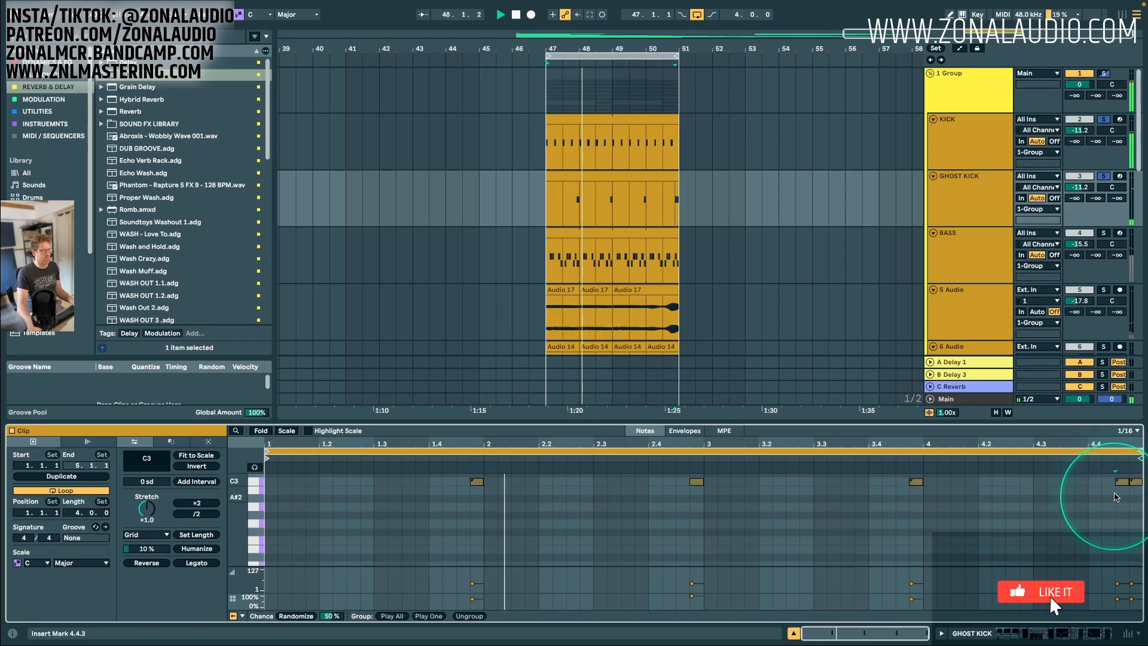
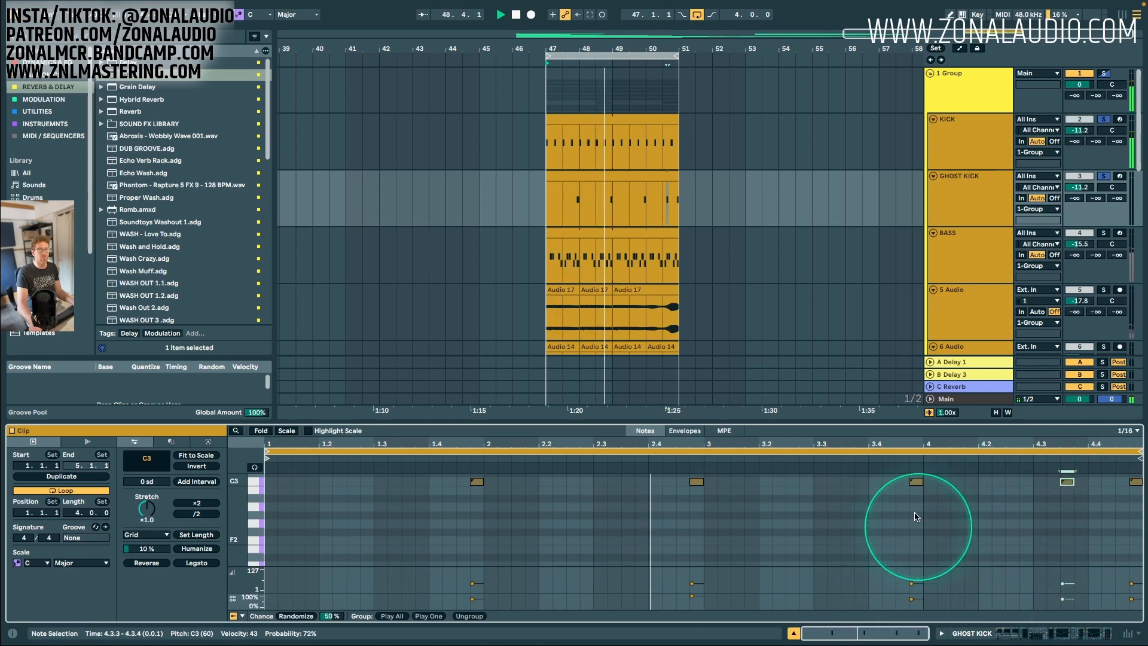
# Solo the BASS track and set its sampler to -1 st transpose and -21 dB sustain.
pyautogui.click(1103, 232)
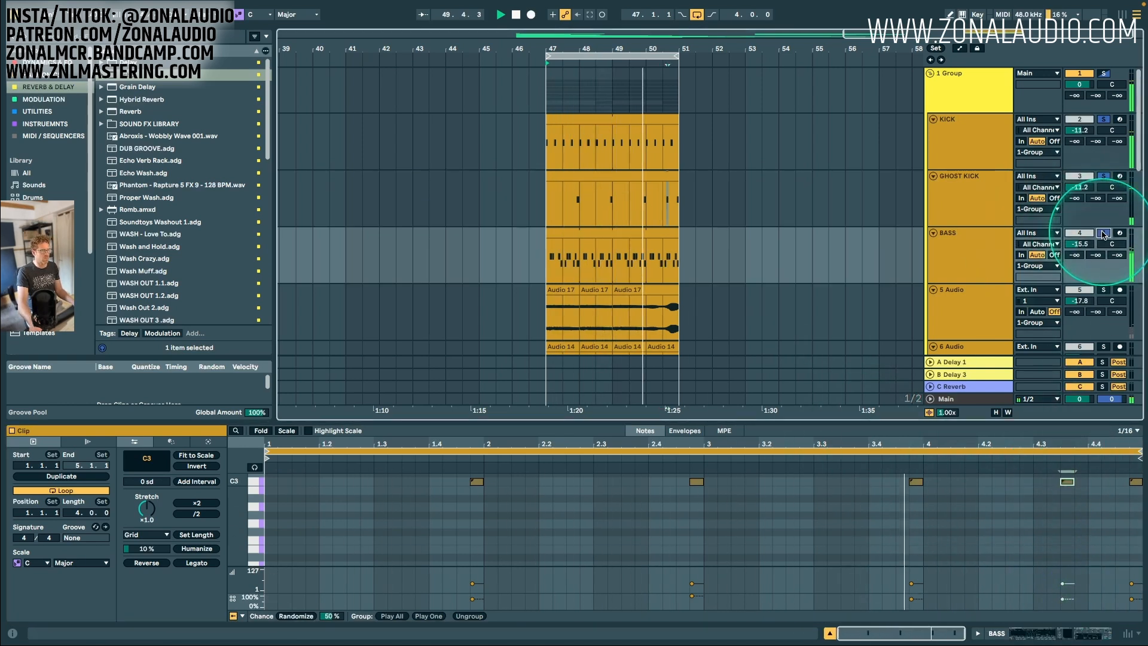
pyautogui.click(974, 259)
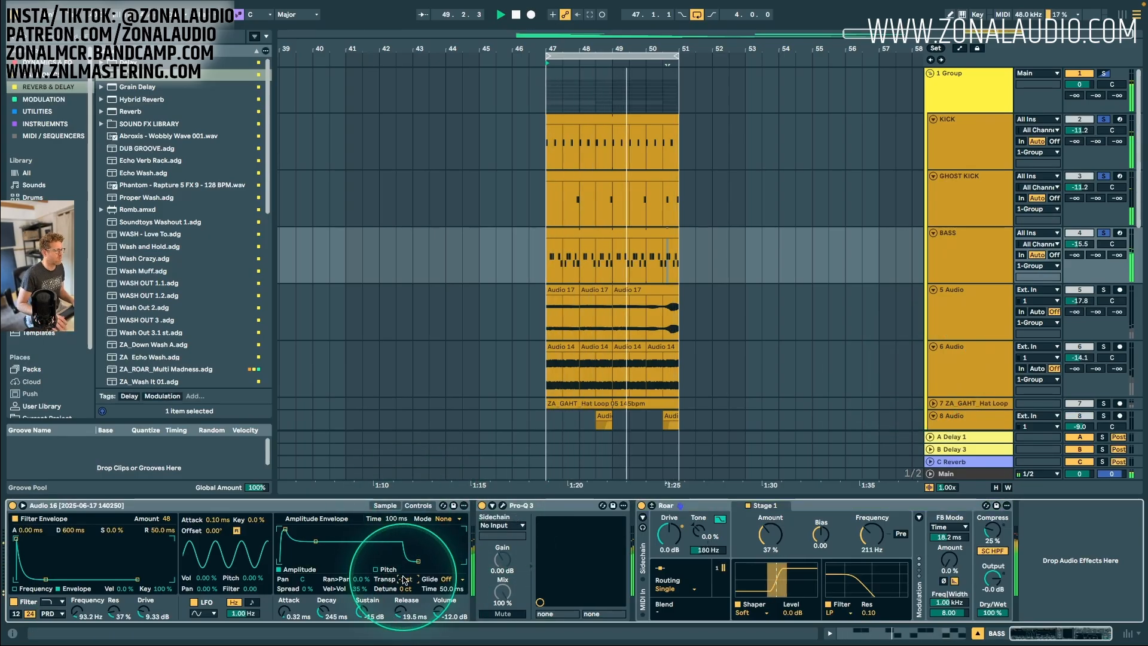
pyautogui.moveTo(693, 642)
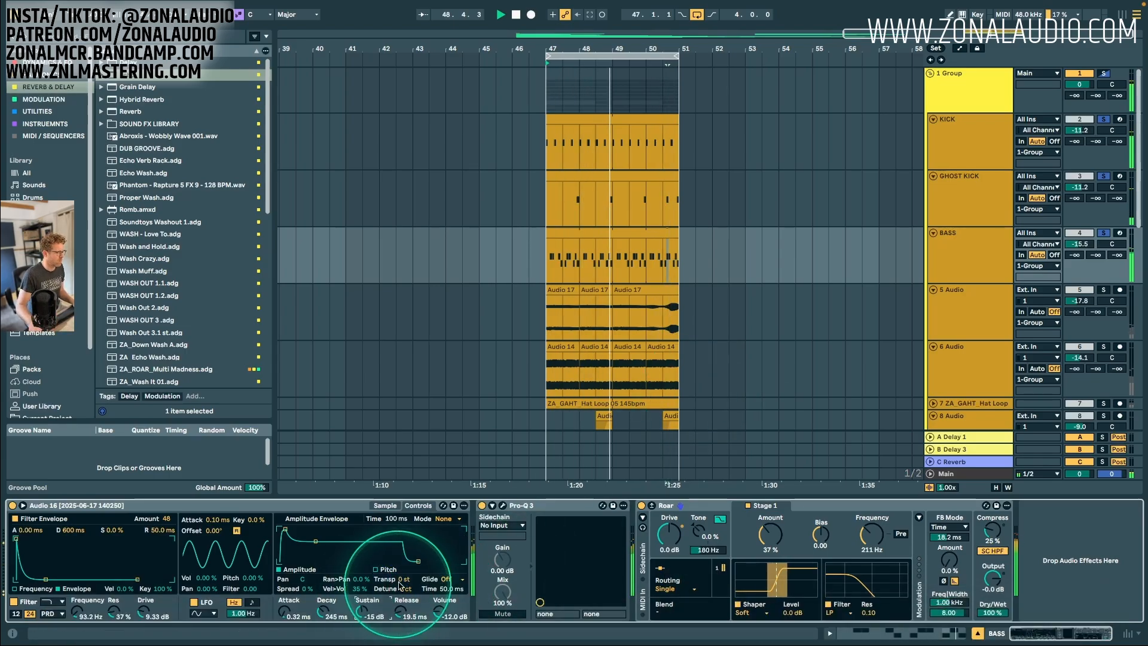
pyautogui.click(404, 579)
pyautogui.press('Down')
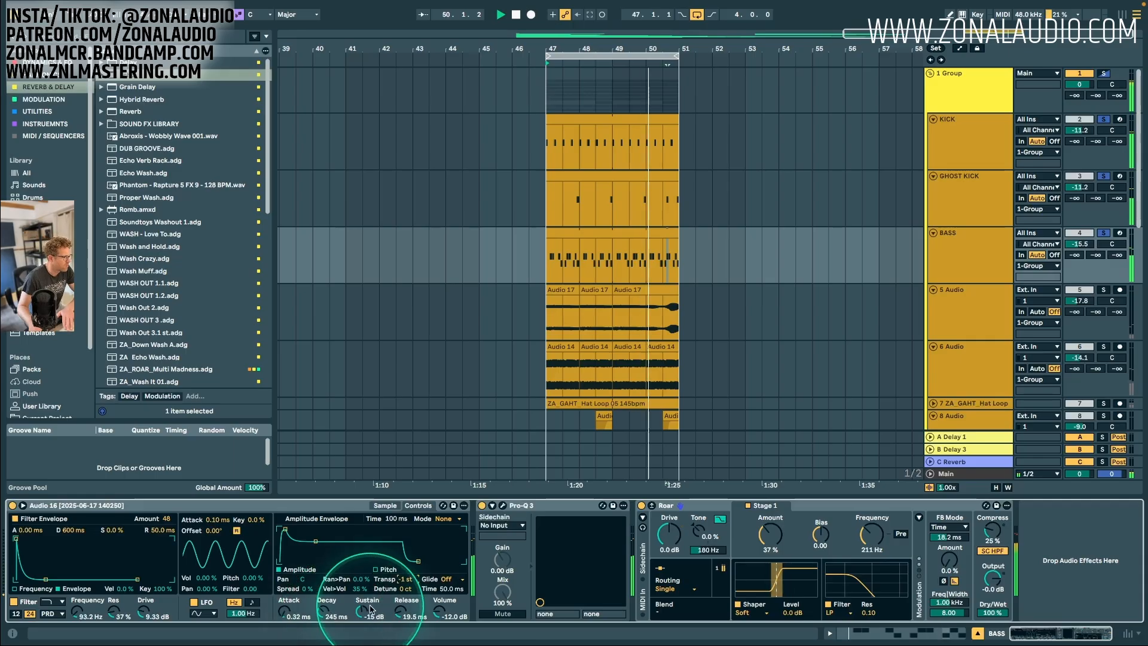
pyautogui.moveTo(371, 610); pyautogui.dragTo(375, 617)
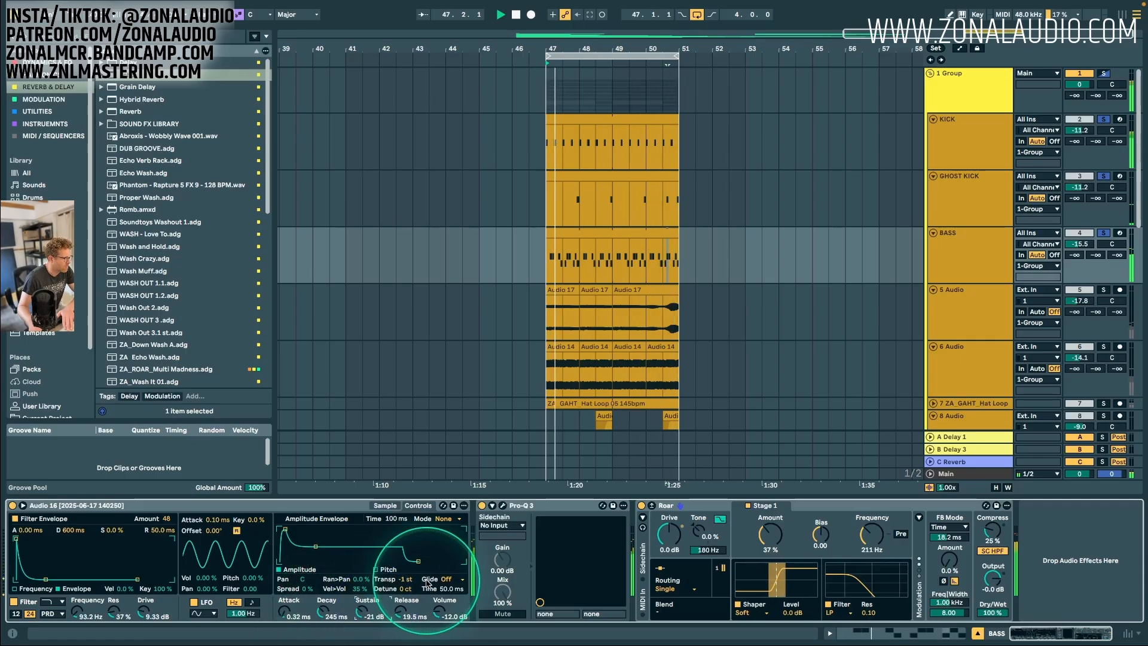
pyautogui.moveTo(396, 616); pyautogui.dragTo(399, 612)
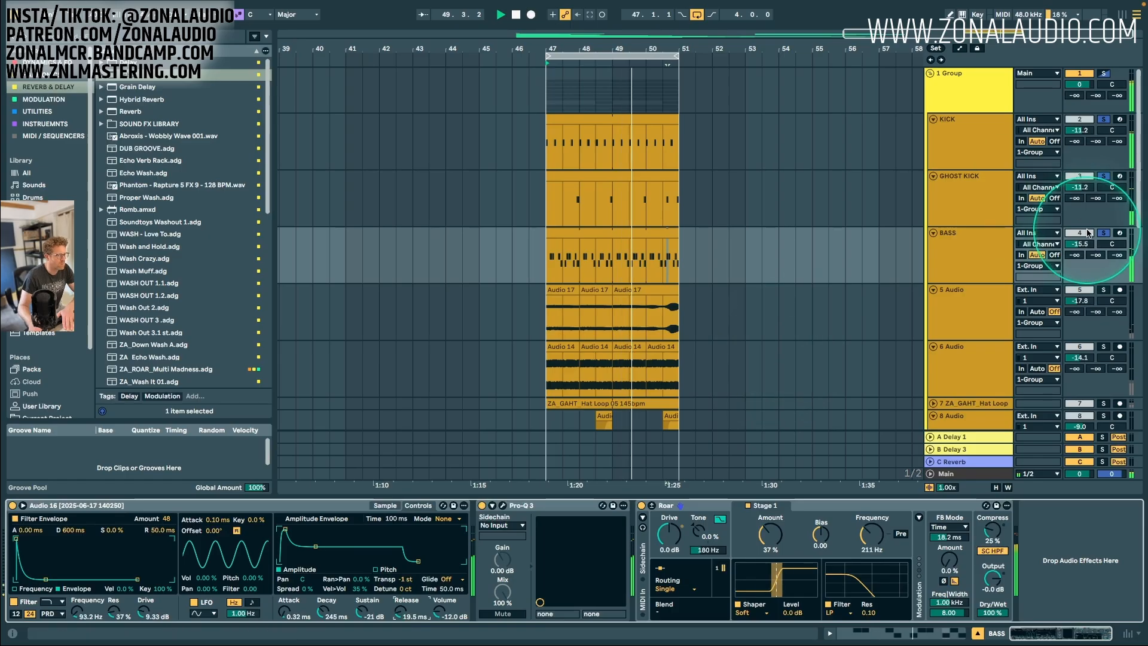
# Solo the 5 Audio, 6 Audio and Hat Loop 05 tracks in turn, and unfold the Hat Loop 05 track.
pyautogui.click(1104, 291)
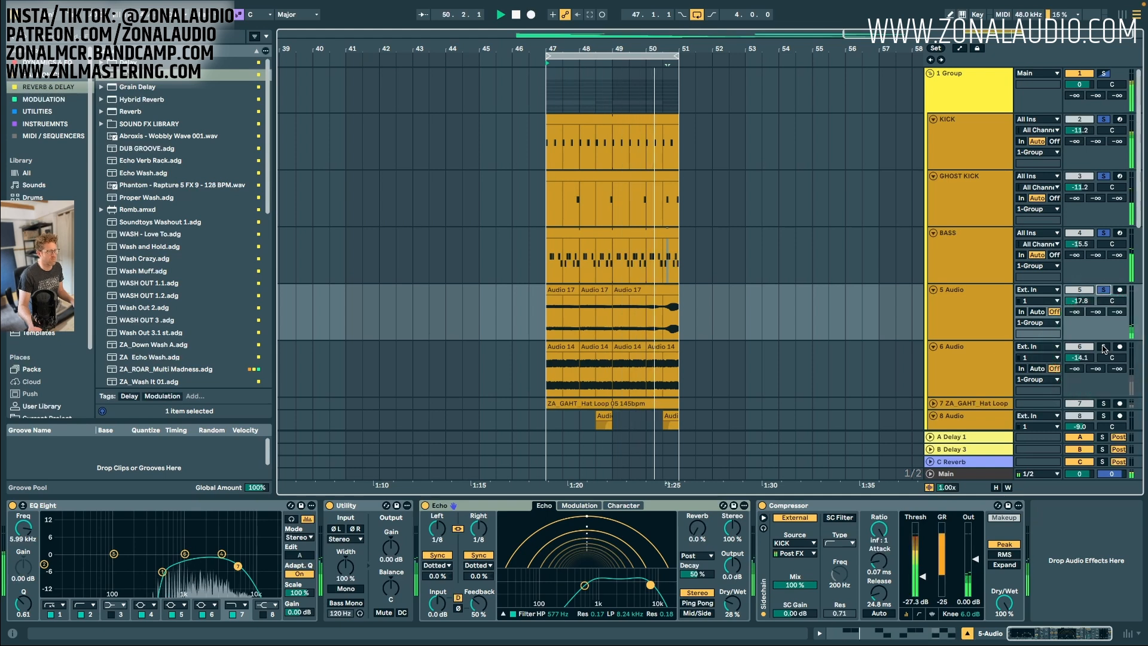
pyautogui.click(1103, 349)
pyautogui.scroll(-4, 1104, 349)
pyautogui.click(1103, 304)
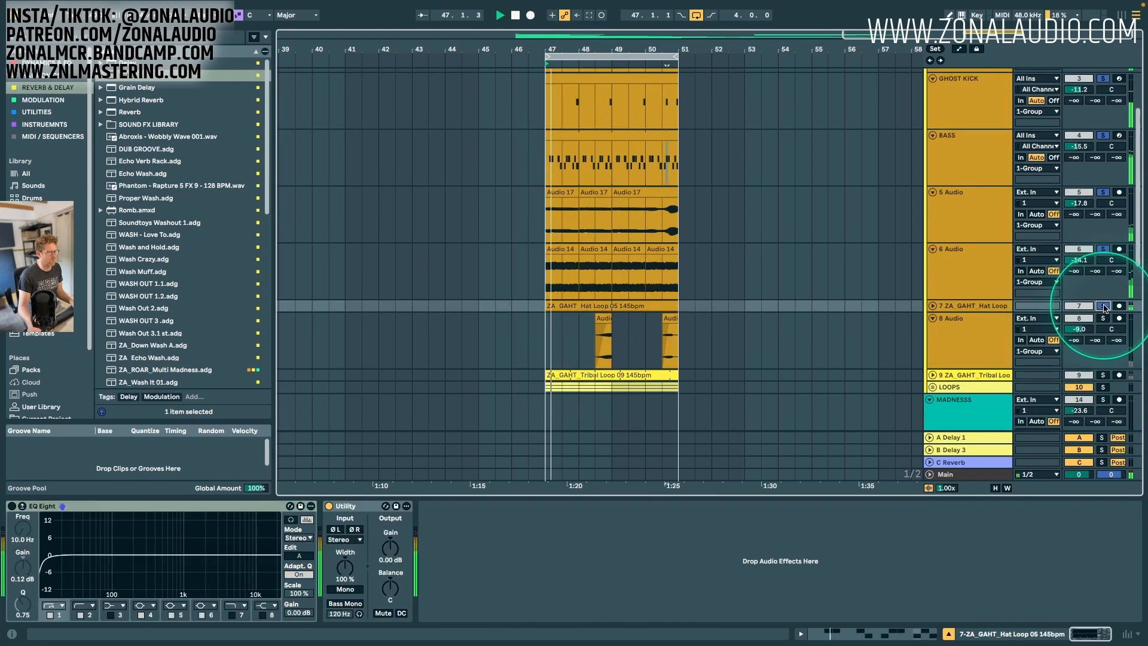
pyautogui.scroll(-1, 1103, 304)
pyautogui.press('u')
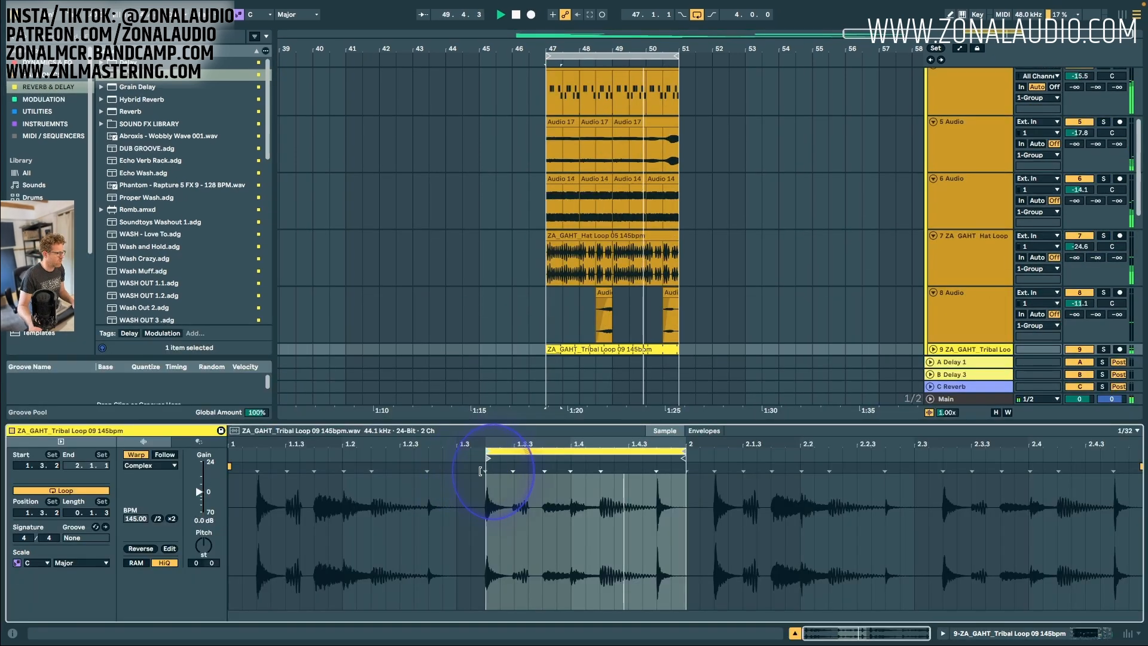
# Move the Tribal Loop 09 clip's loop start to 1.3.1 for a 0.2.0 loop length, and close the clip view.
pyautogui.moveTo(490, 470)
pyautogui.mouseDown()
pyautogui.moveTo(447, 474)
pyautogui.moveTo(458, 473)
pyautogui.mouseUp()
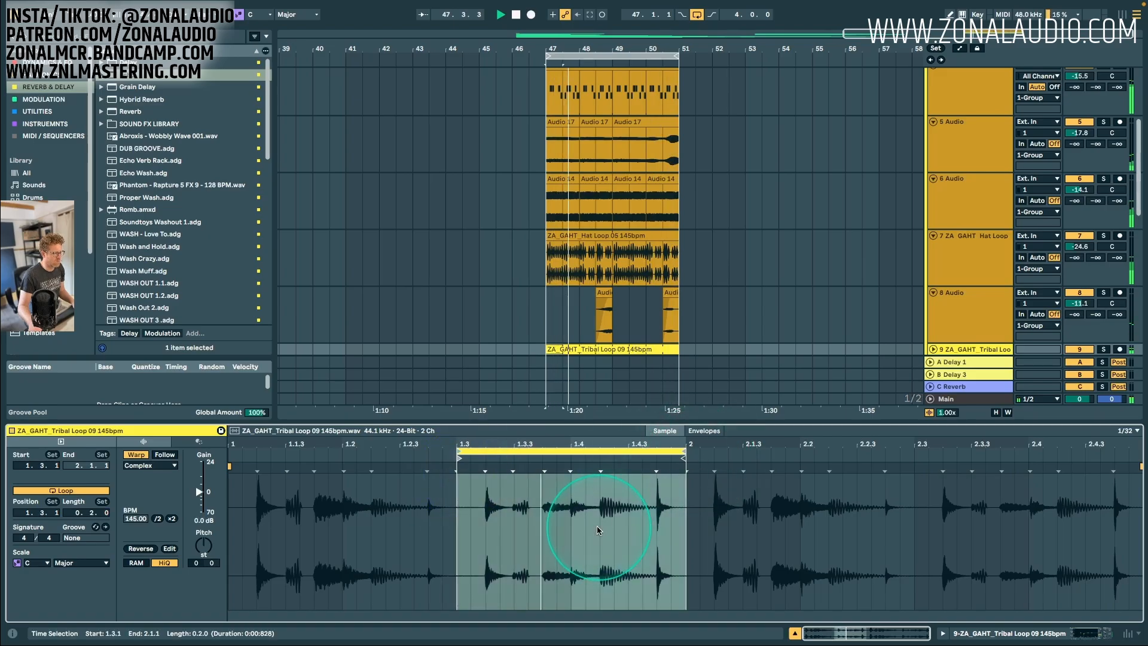
pyautogui.click(571, 532)
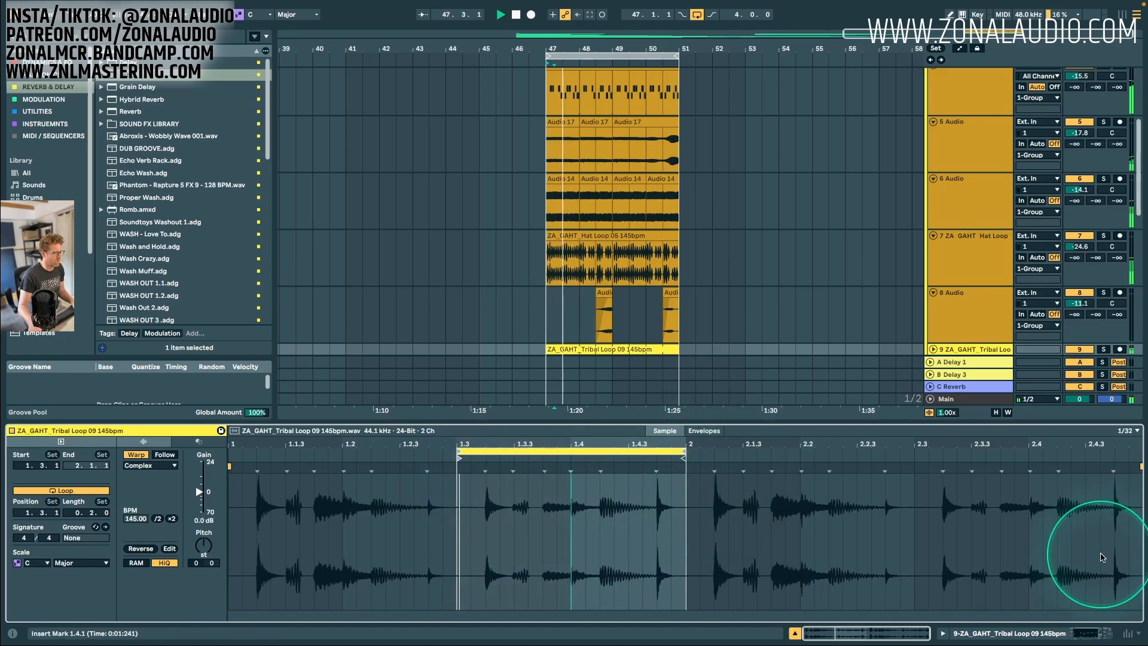
pyautogui.click(796, 632)
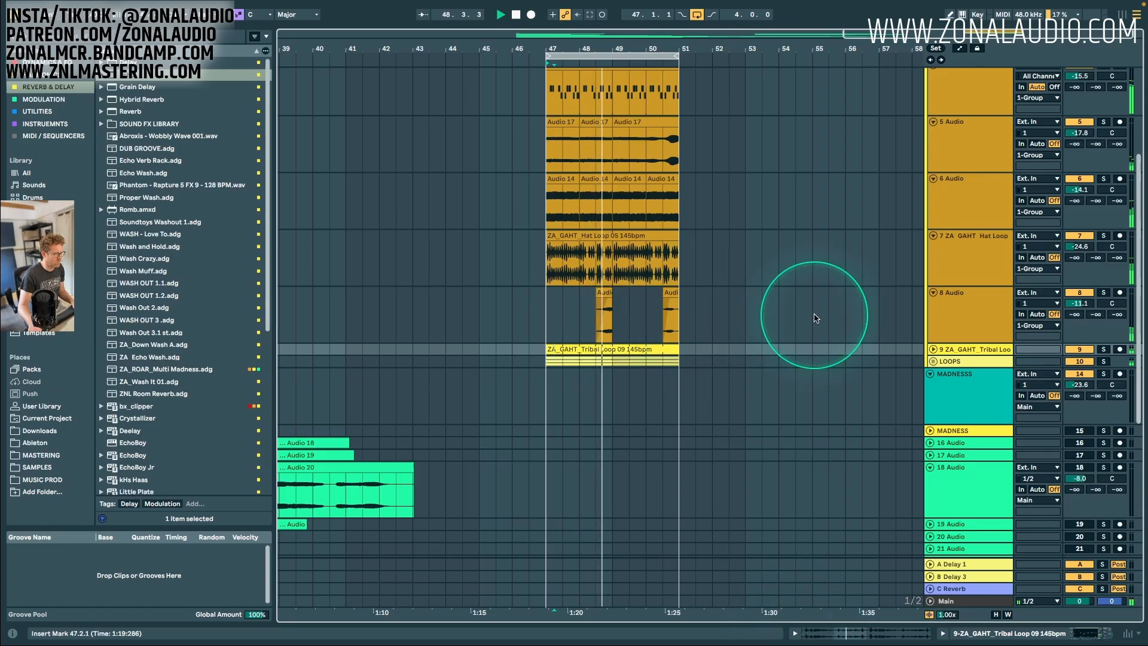
# Set the Tribal Loop 09 clip's warp mode to Beats with a transient envelope of 72.
pyautogui.doubleClick(641, 349)
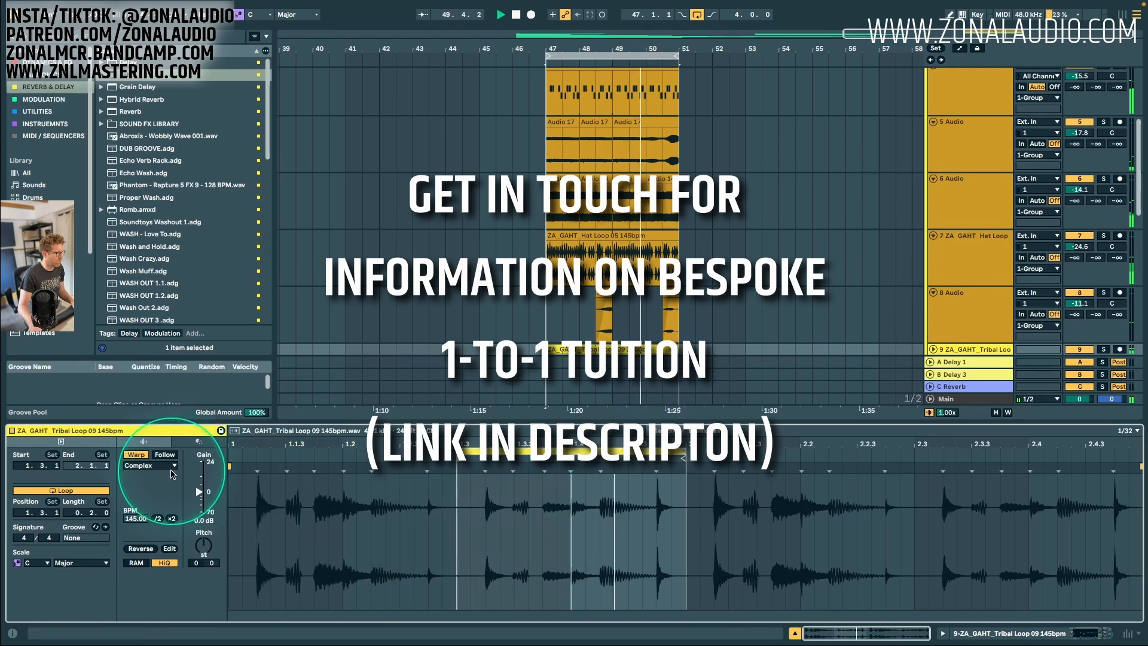
pyautogui.click(145, 466)
pyautogui.click(143, 485)
pyautogui.click(144, 468)
pyautogui.click(134, 475)
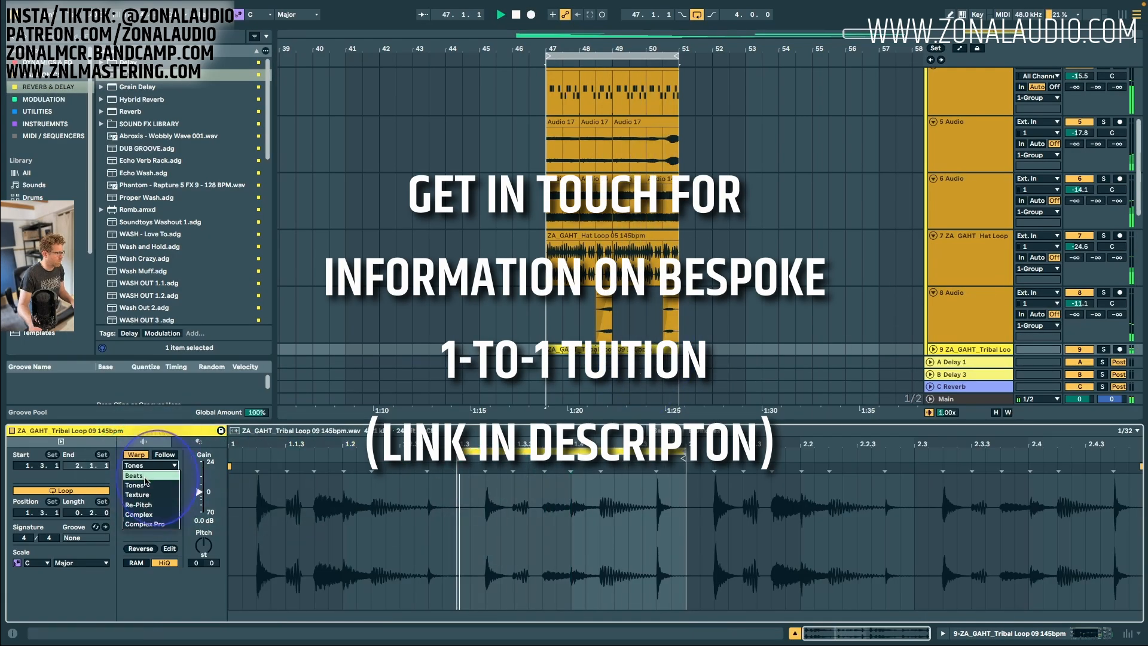
pyautogui.moveTo(165, 491); pyautogui.dragTo(178, 494)
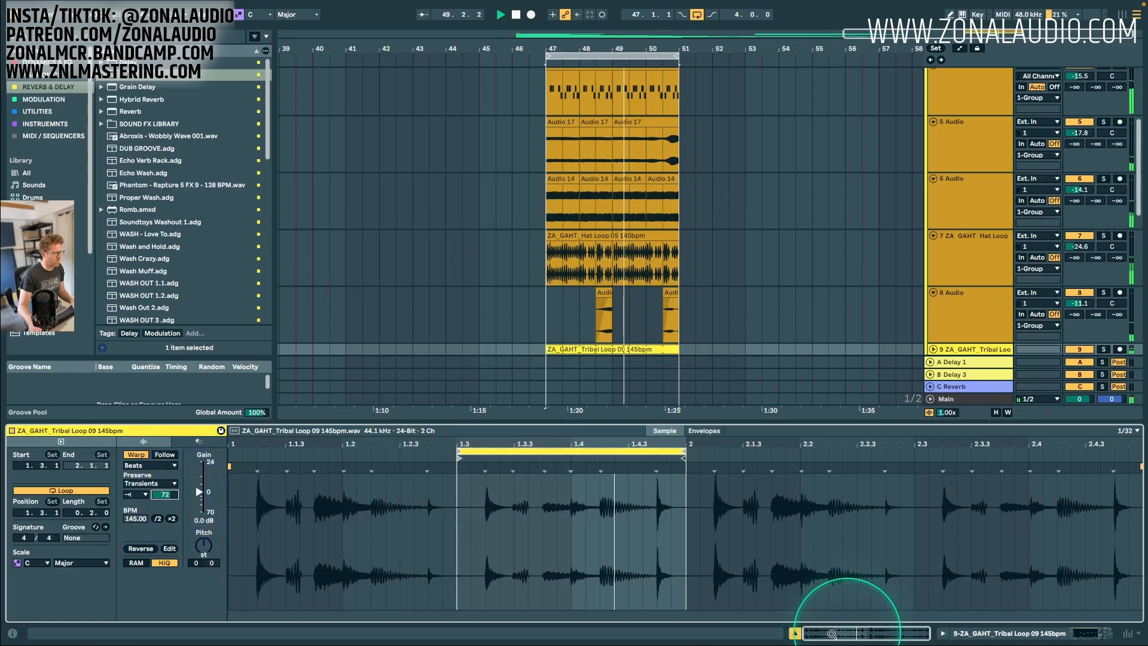
# Close the clip view and insert four new audio tracks directly below the LOOPS group.
pyautogui.click(795, 633)
pyautogui.press('space')
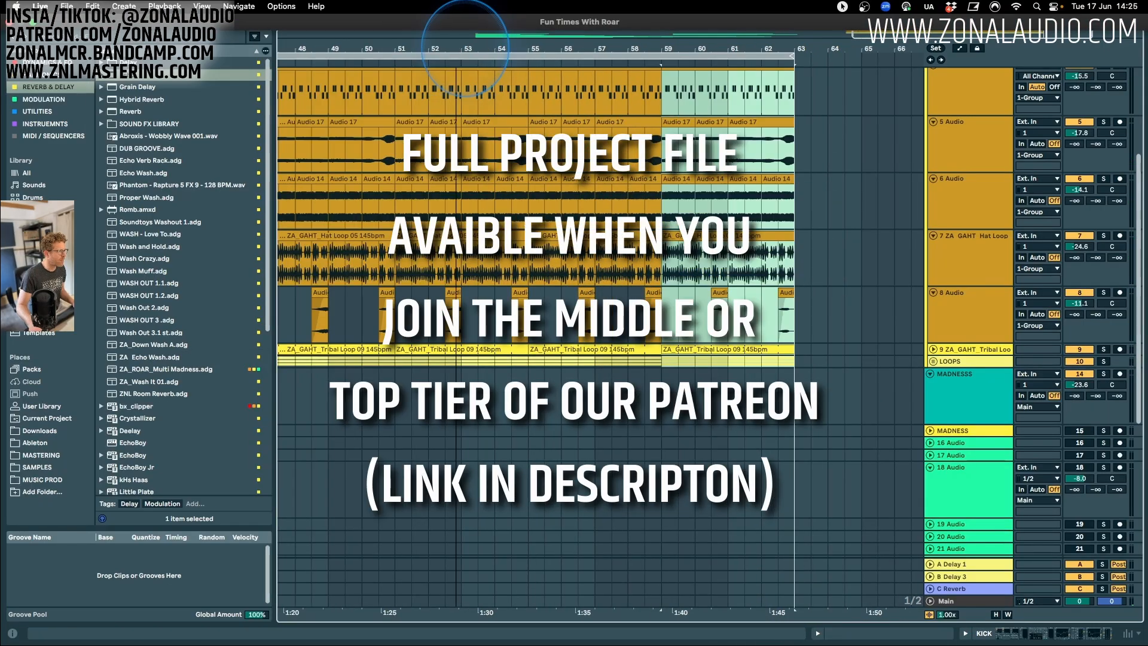
pyautogui.moveTo(464, 48); pyautogui.dragTo(671, 36)
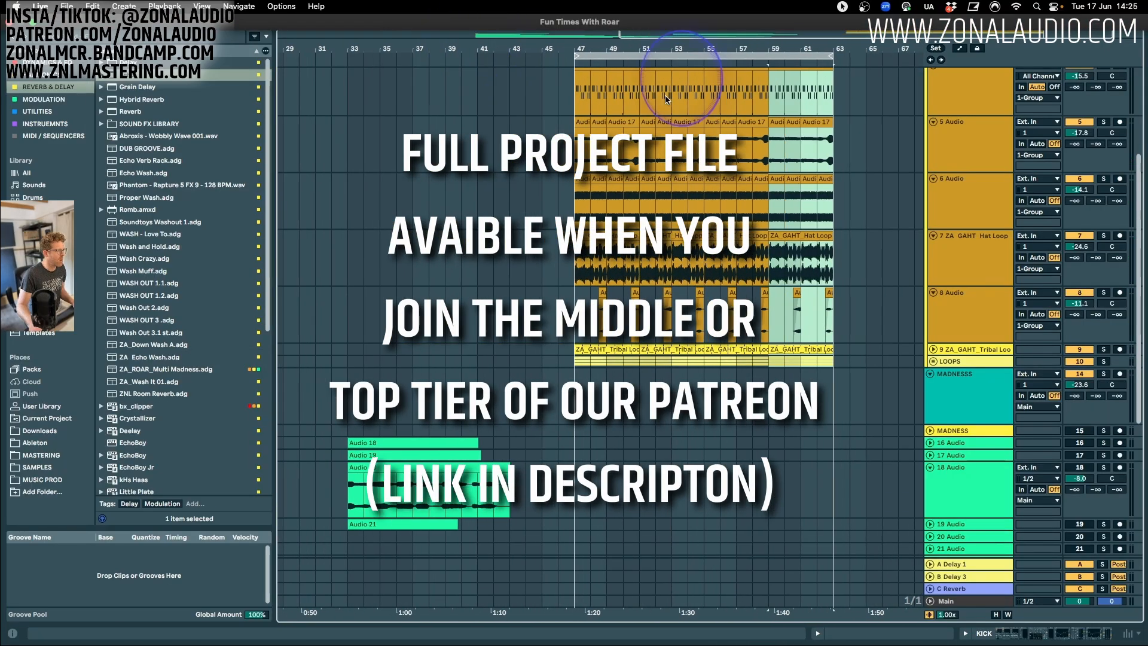
pyautogui.scroll(-5, 753, 408)
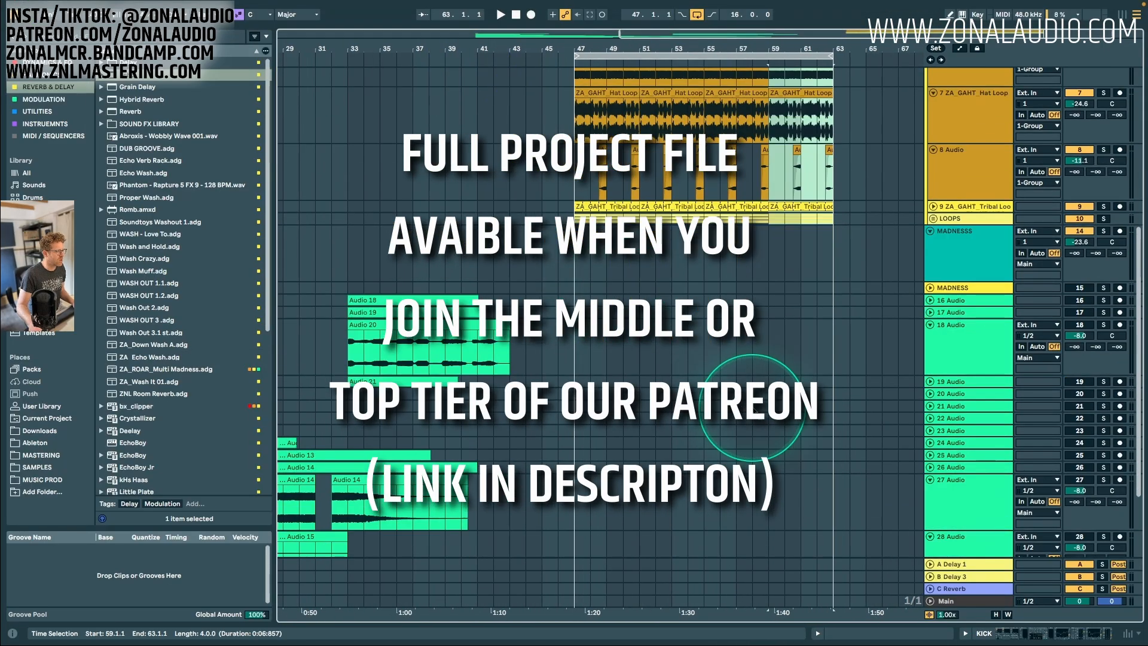
pyautogui.click(969, 219)
pyautogui.hotkey('ctrl', 't')
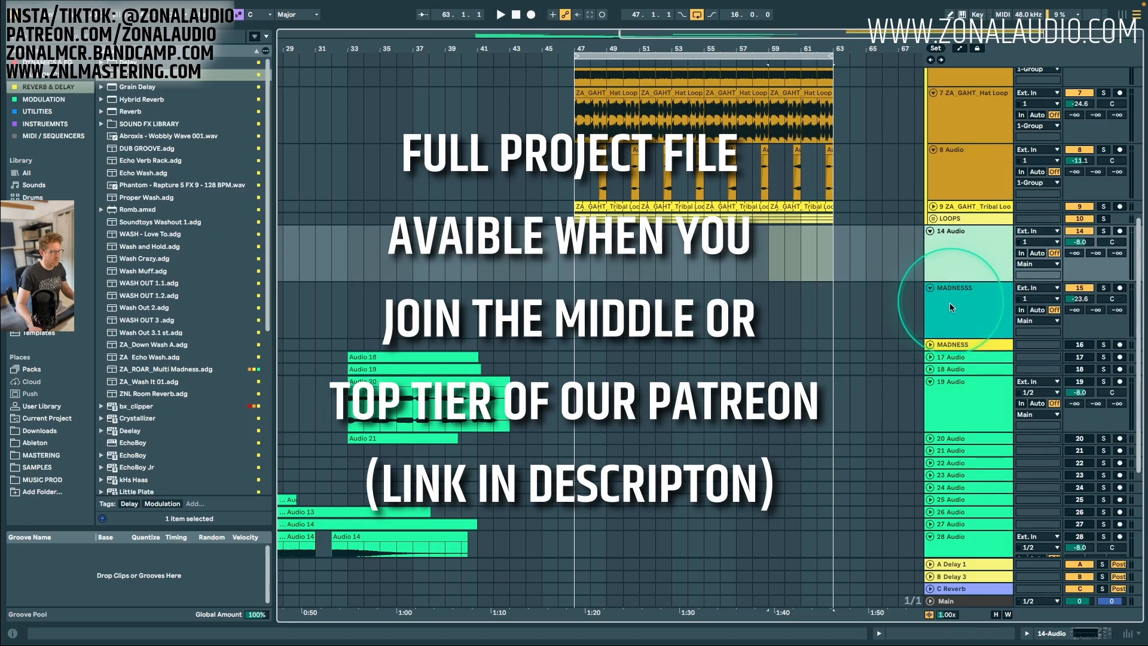
pyautogui.press('super+t')
pyautogui.press('super+t')
pyautogui.press('super+t')
# Duplicate bars 47 to 63 across all tracks of 1 Group and LOOPS so the arrangement extends to bar 79.
pyautogui.moveTo(834, 208); pyautogui.dragTo(574, 11)
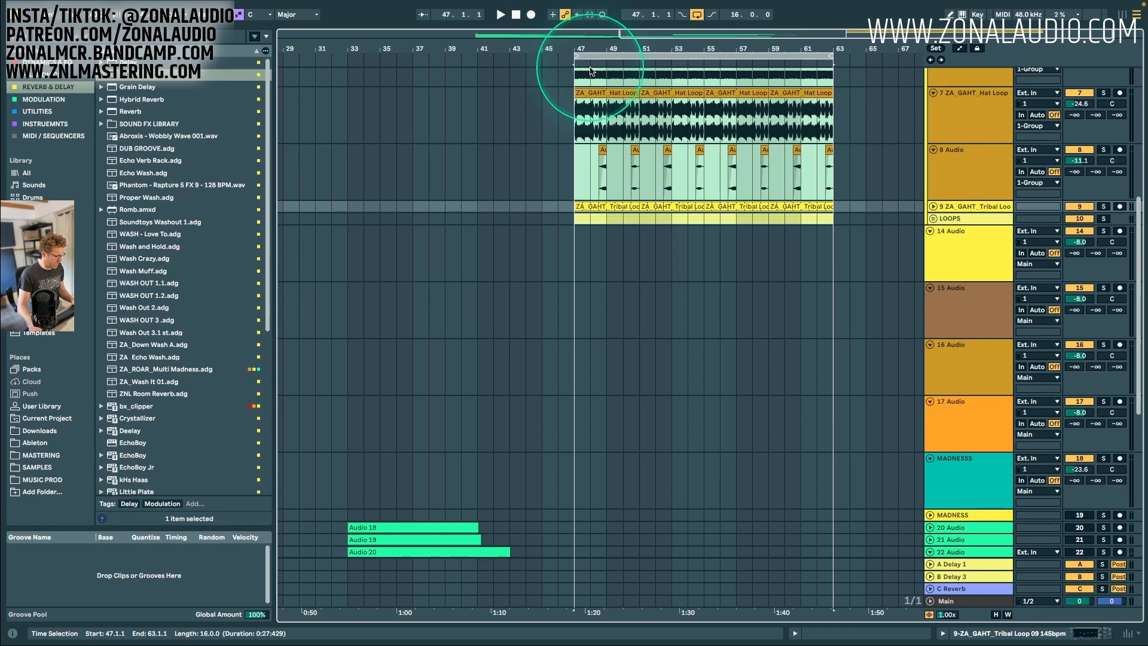
pyautogui.press('super+d')
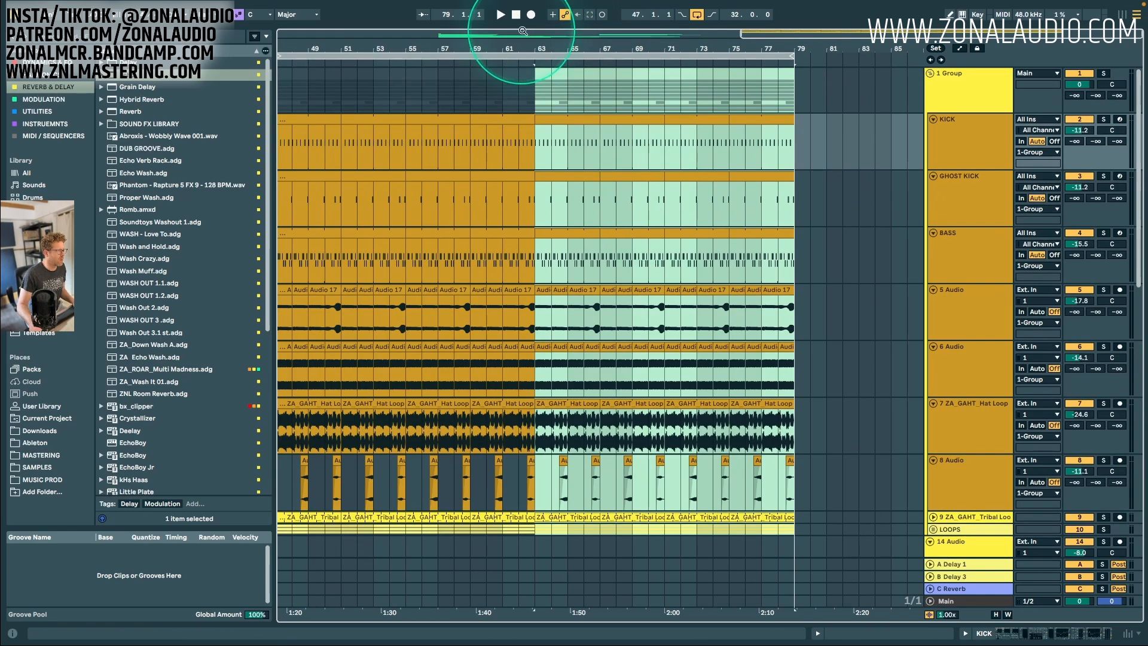
pyautogui.moveTo(514, 44)
pyautogui.mouseDown()
pyautogui.moveTo(552, 37)
pyautogui.moveTo(526, 33)
pyautogui.mouseUp()
# Add a high-pass Auto Filter before the Limiter on 1 Group, with 20 Hz frequency, 4.8% resonance and 7.1% drive, comparing it with bypass.
pyautogui.click(984, 99)
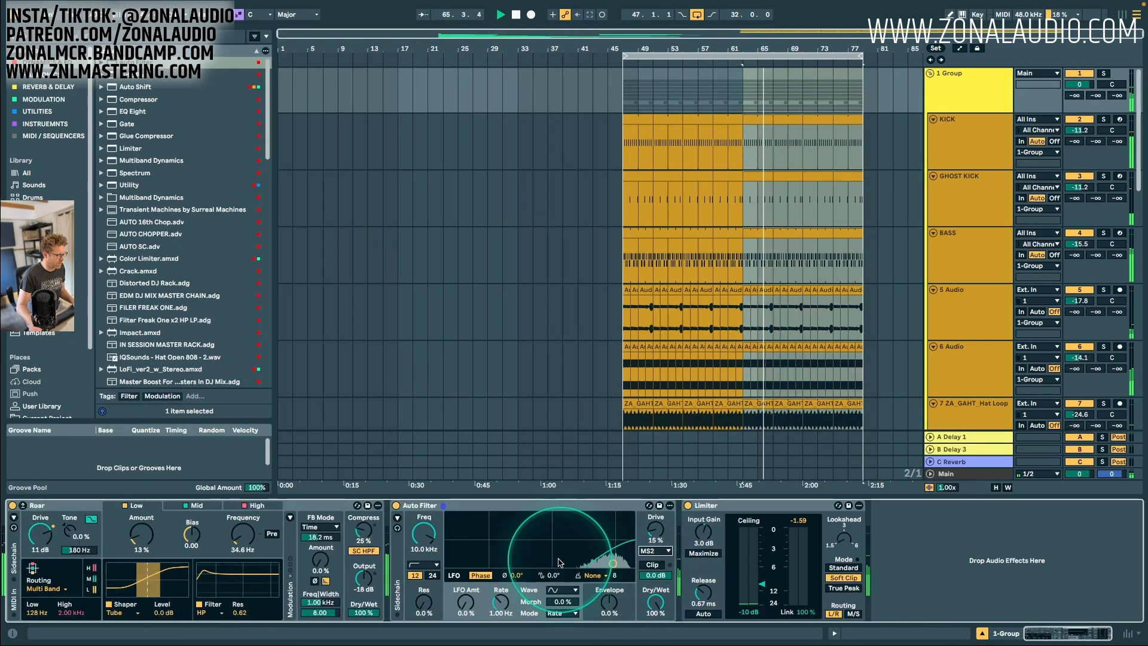
pyautogui.moveTo(438, 535); pyautogui.dragTo(442, 553)
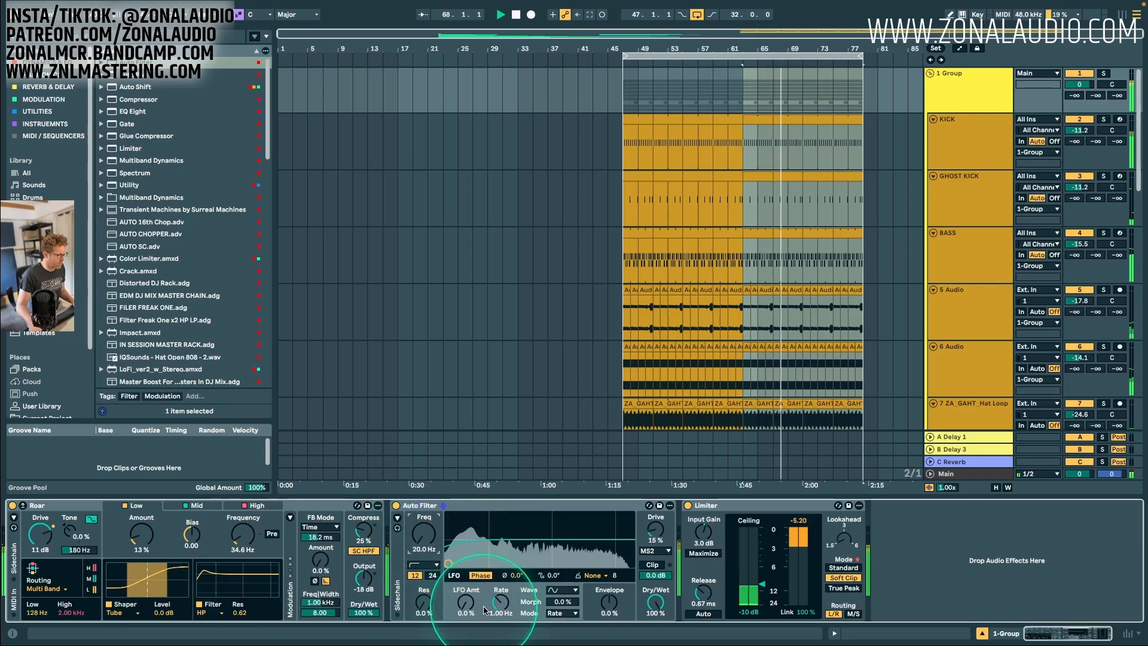
pyautogui.moveTo(426, 605); pyautogui.dragTo(426, 600)
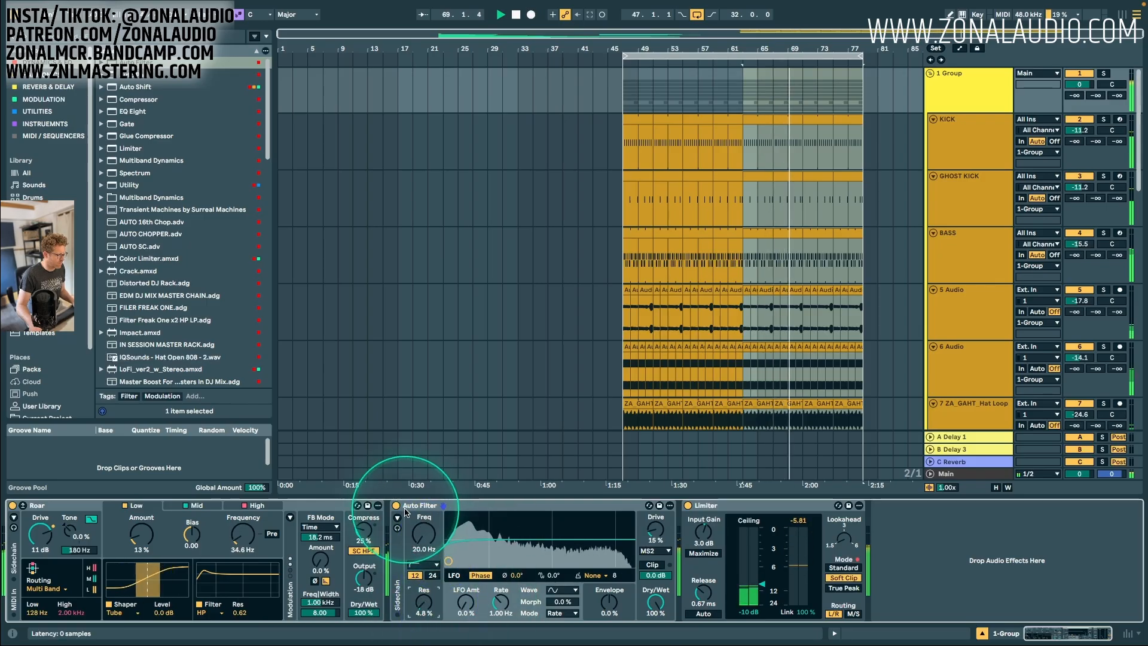
pyautogui.click(397, 506)
pyautogui.moveTo(657, 521); pyautogui.dragTo(662, 525)
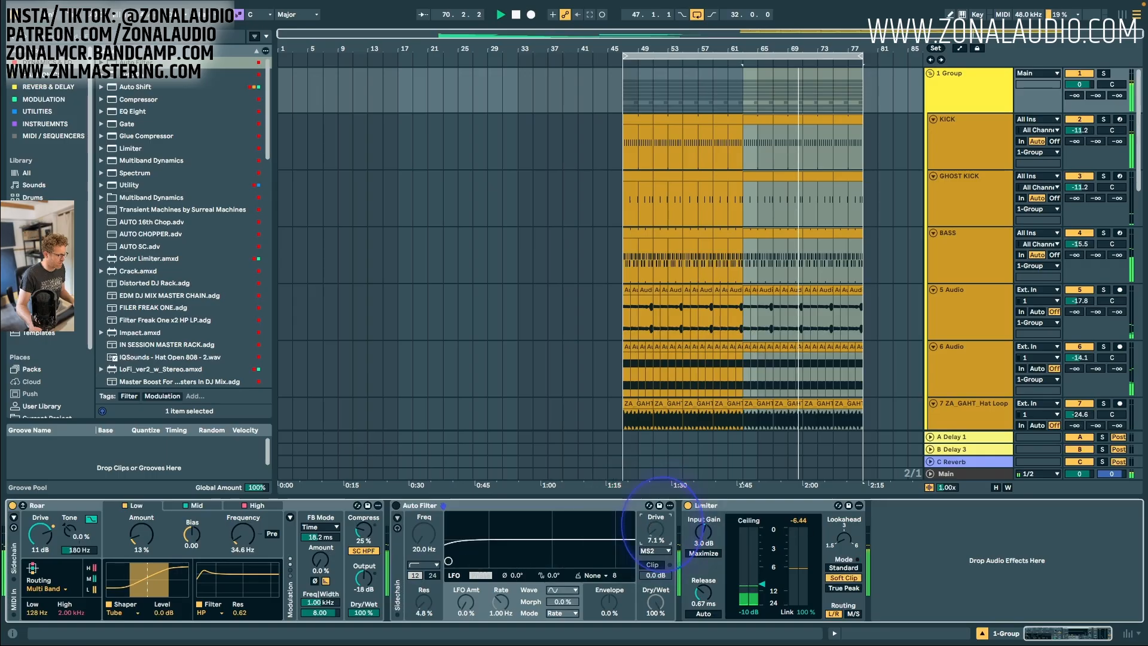
pyautogui.click(397, 506)
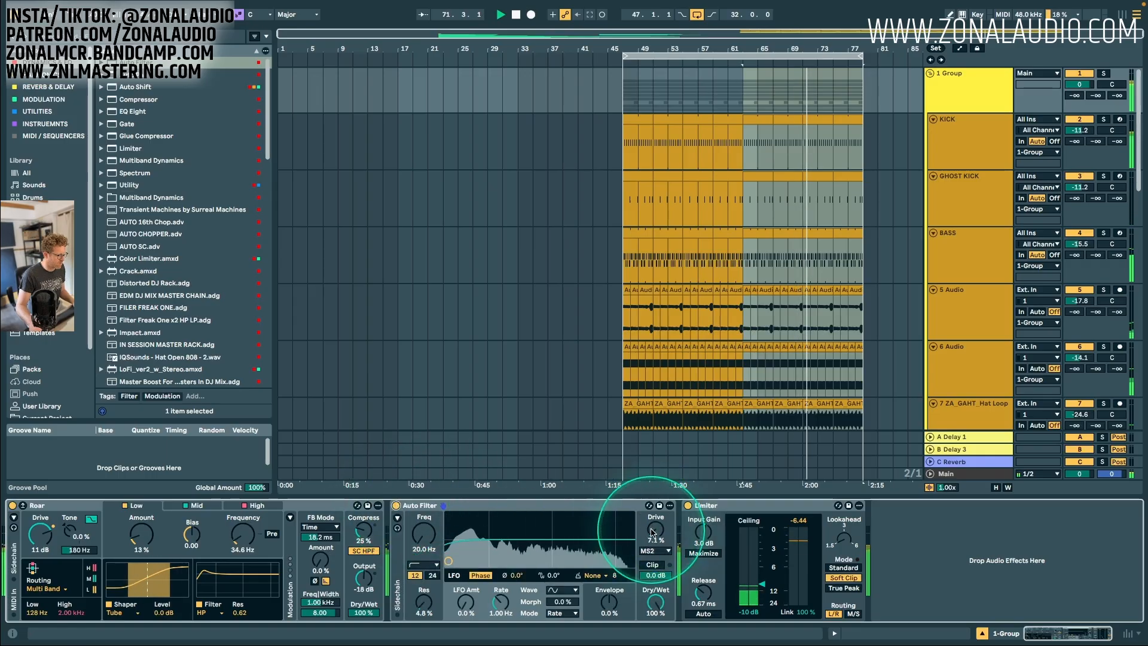
# Refine 1 Group's Auto Filter to 13% drive, -3.0 dB output, 17% resonance and a 24 dB slope, comparing it with bypass.
pyautogui.press('space')
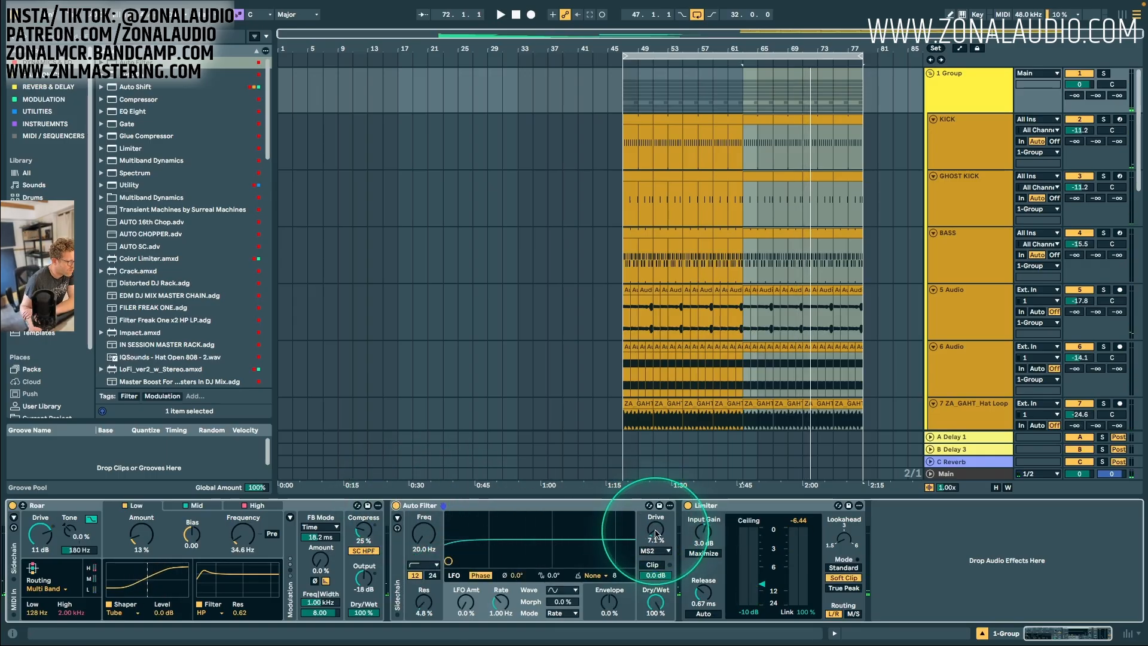
pyautogui.moveTo(655, 529); pyautogui.dragTo(655, 521)
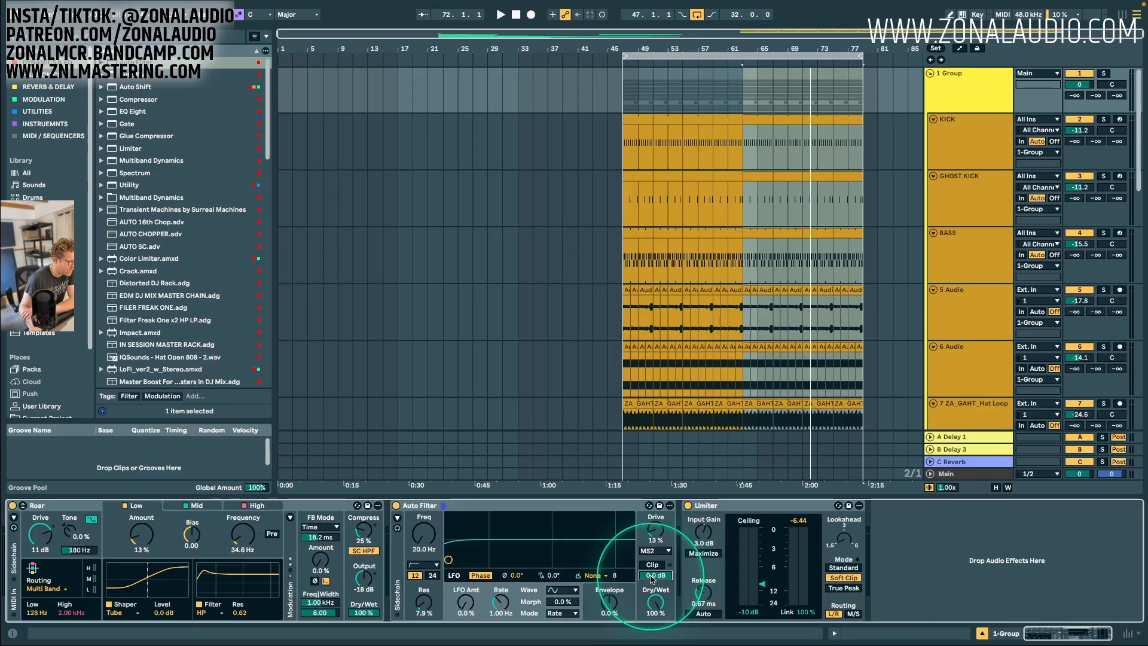
pyautogui.press('space')
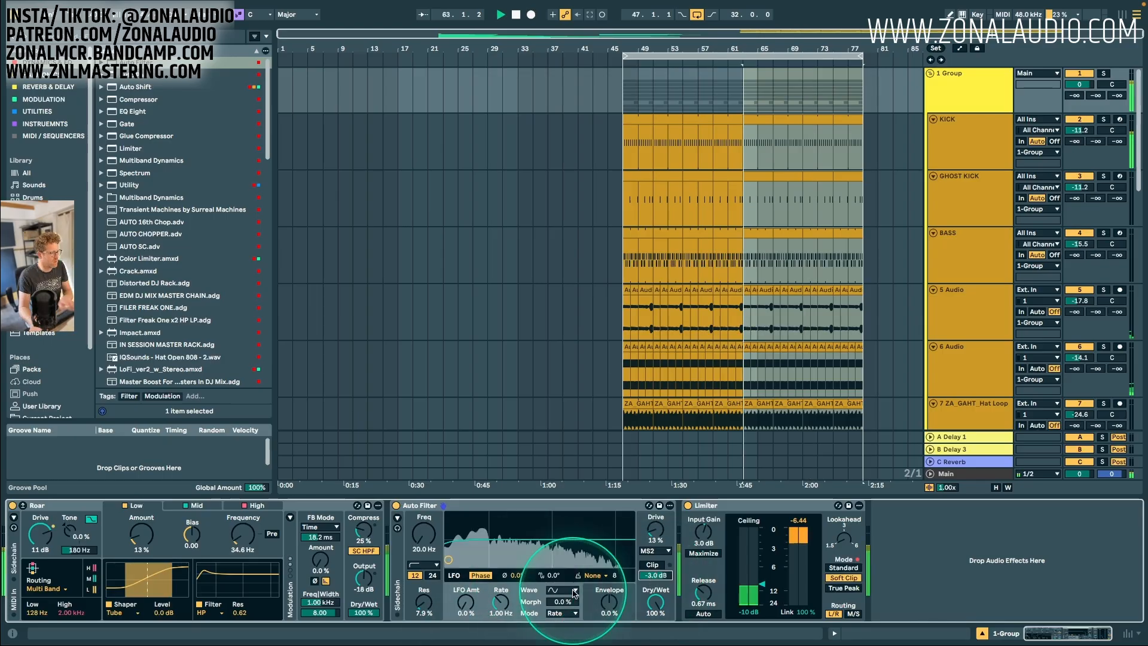
pyautogui.click(396, 505)
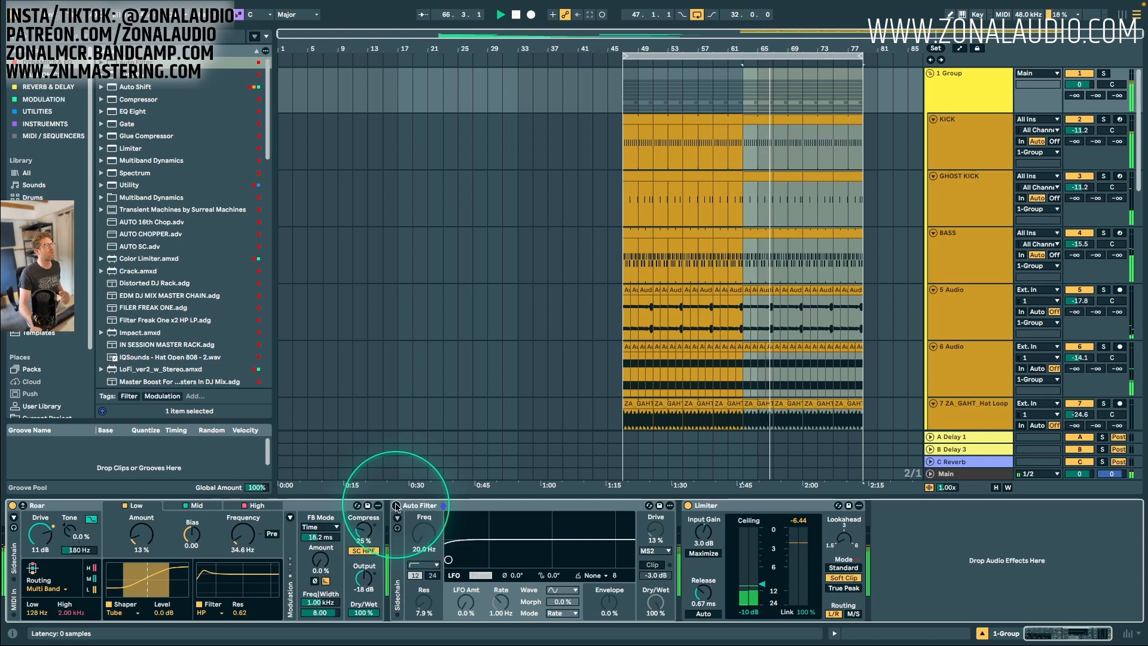
pyautogui.click(396, 505)
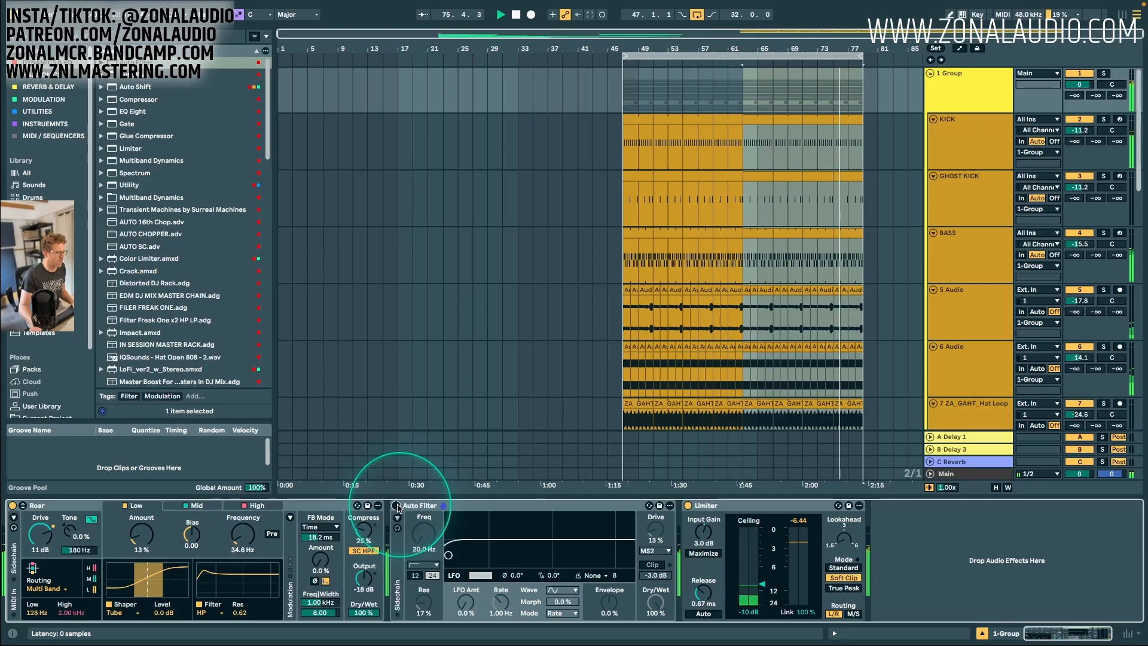
pyautogui.click(396, 506)
# Compare the DFM and PRD circuit types in 1 Group's Auto Filter and settle on DFM.
pyautogui.click(655, 571)
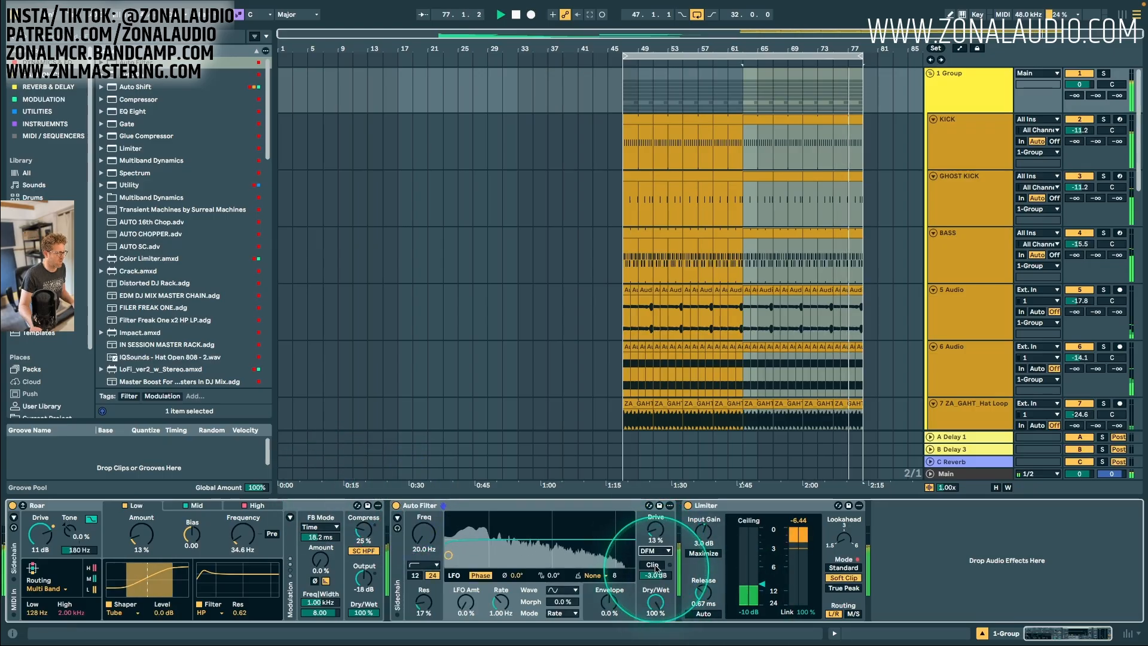
pyautogui.click(648, 590)
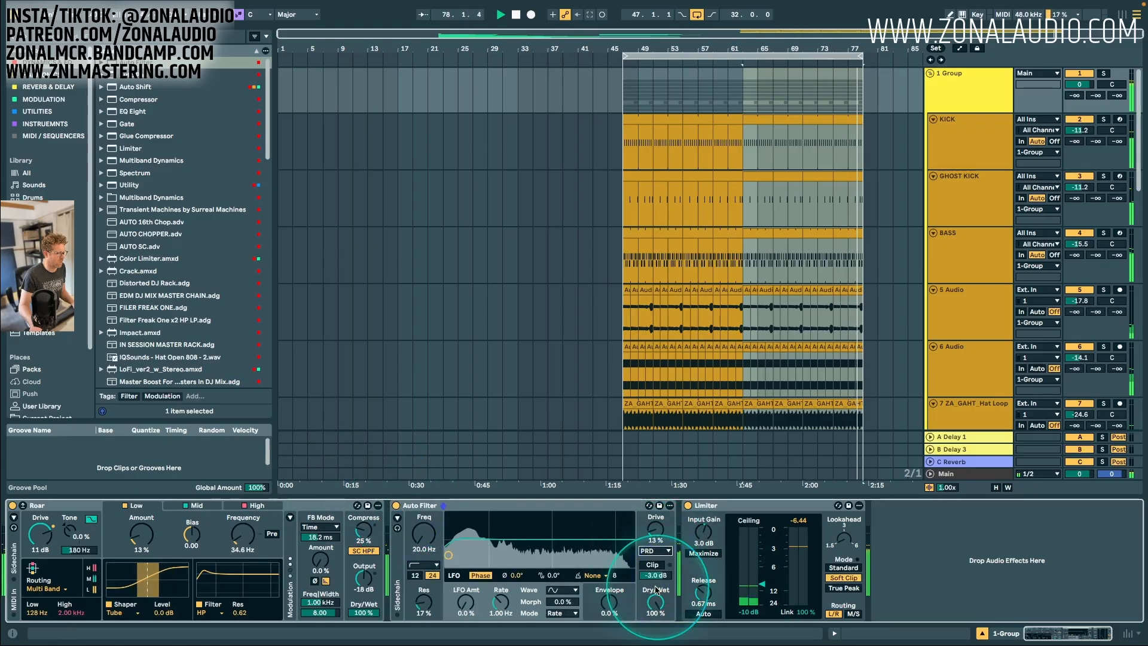
pyautogui.click(656, 551)
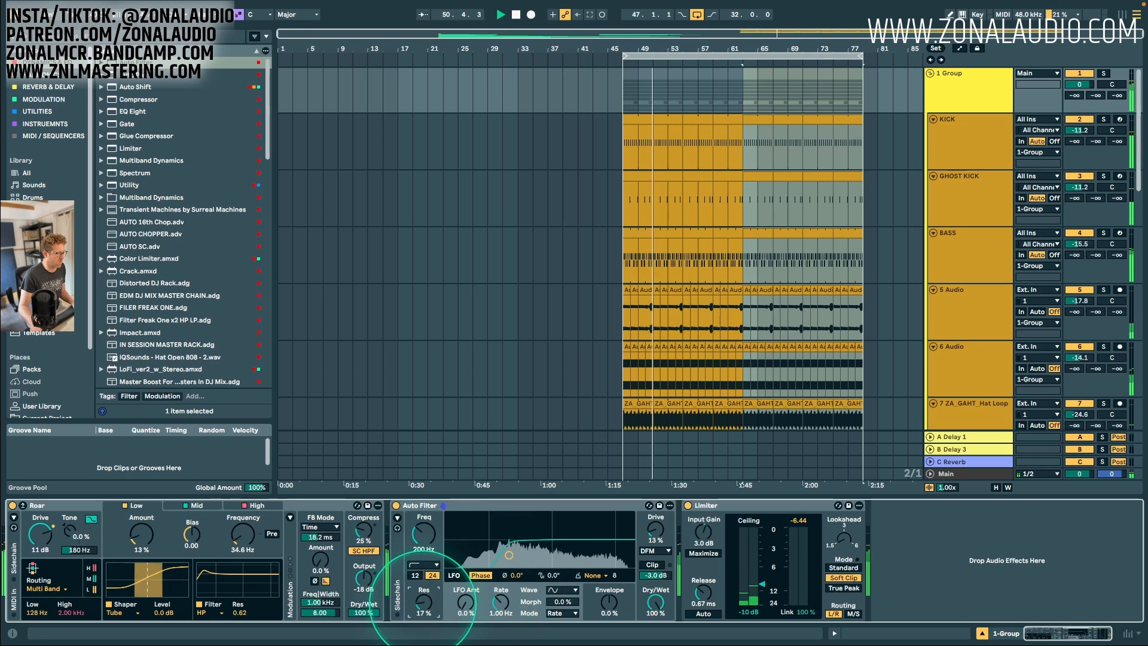
# Automate 1 Group's filter frequency with a ramp from about bar 69 up to about 1.45 kHz at bar 79, and close the device view.
pyautogui.rightClick(424, 535)
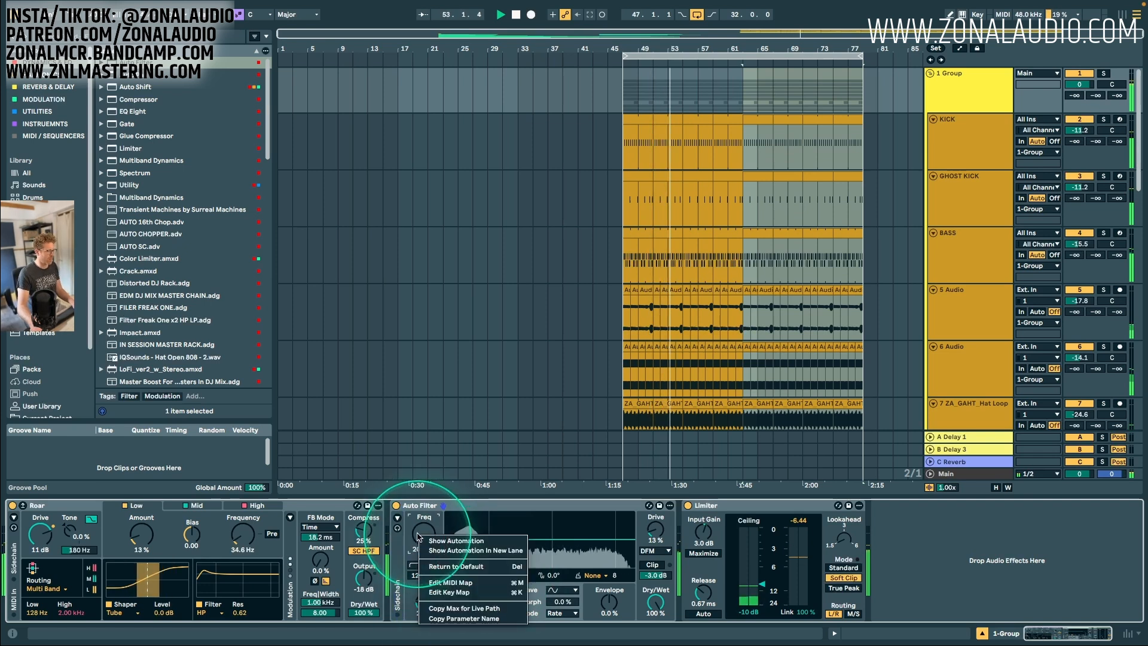
pyautogui.click(462, 542)
pyautogui.moveTo(747, 106); pyautogui.dragTo(796, 111)
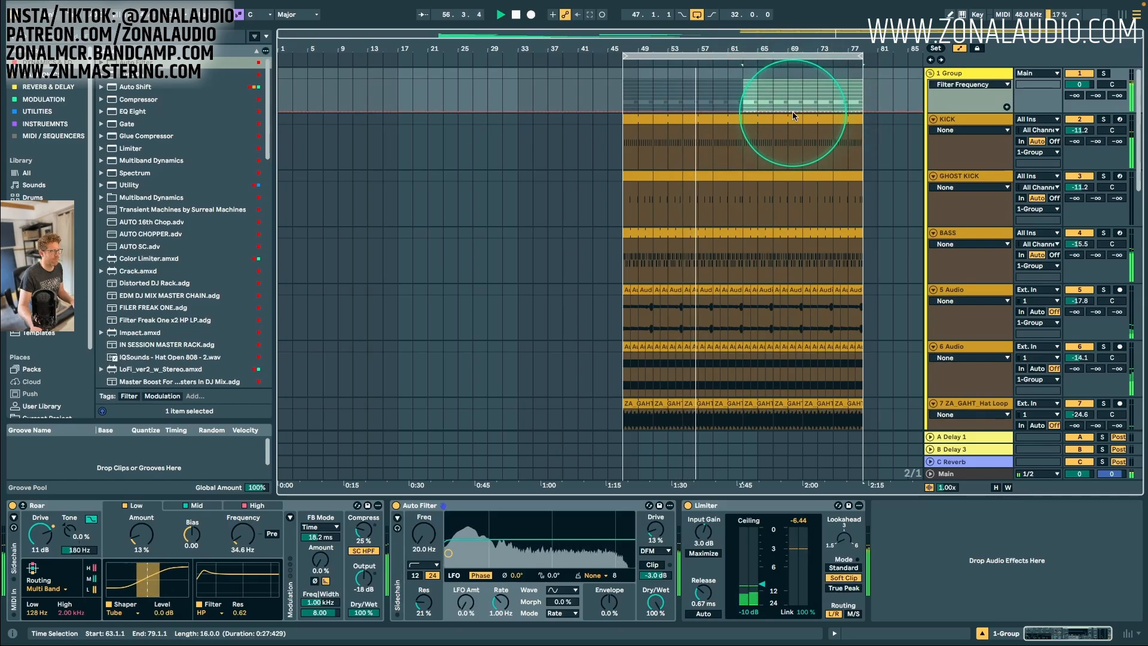
pyautogui.click(794, 112)
pyautogui.moveTo(863, 112); pyautogui.dragTo(863, 98)
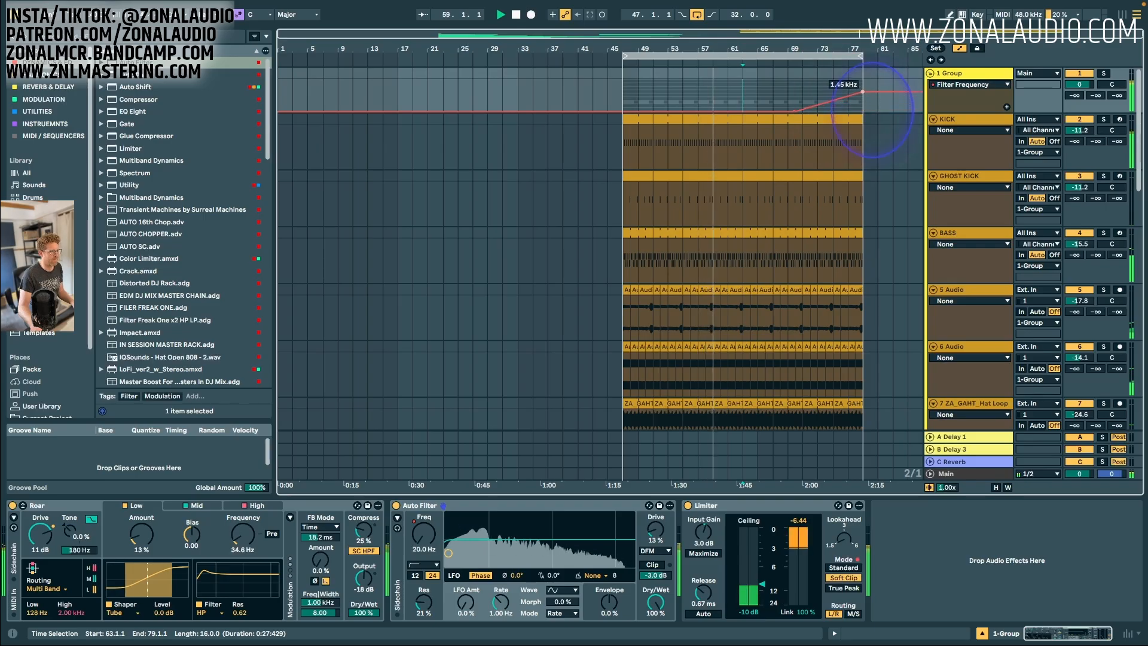
pyautogui.click(982, 634)
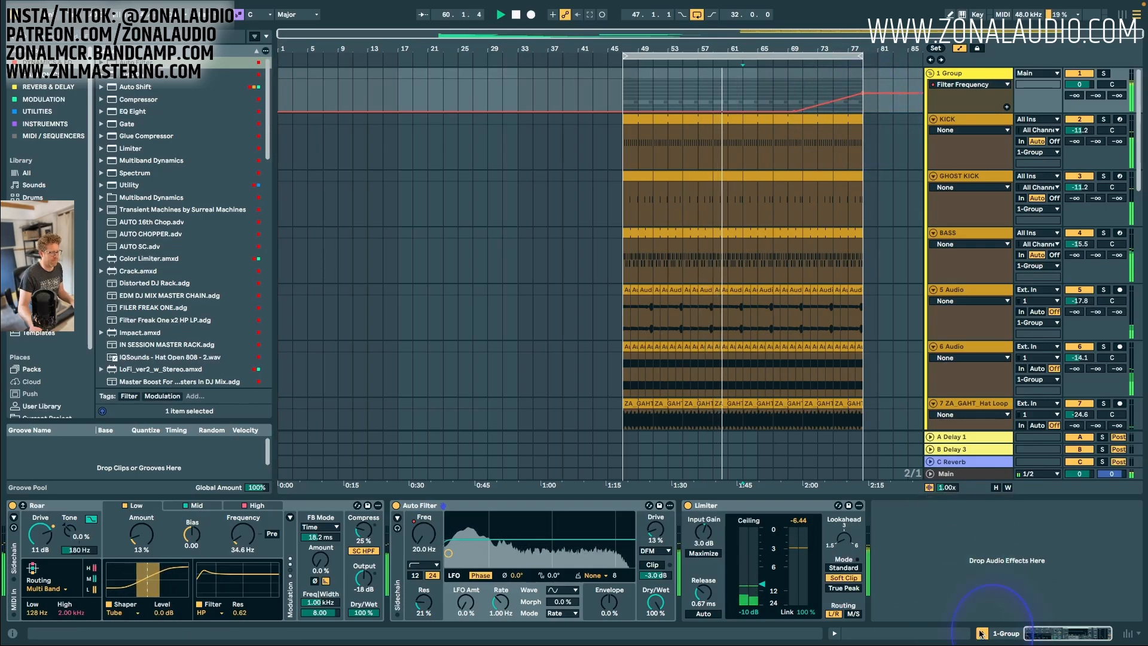
# Audition the Audio 15 clip on the 32 Audio track, place part of it on 17 Audio ending at bar 79, and reverse it.
pyautogui.scroll(-15, 697, 182)
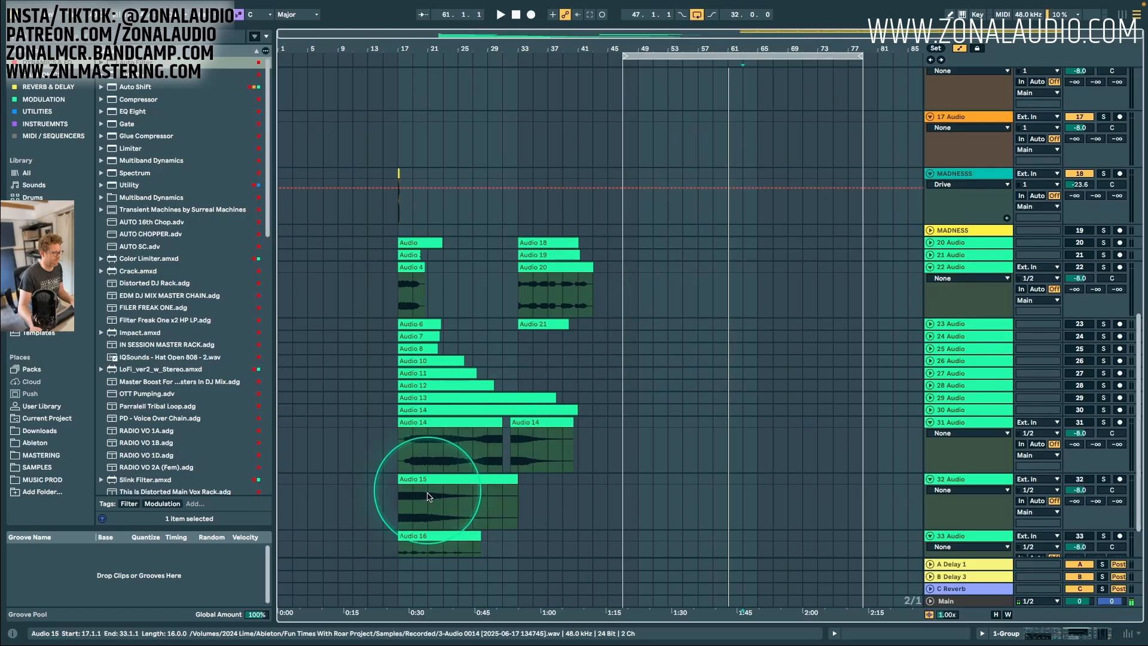
pyautogui.click(434, 503)
pyautogui.click(449, 502)
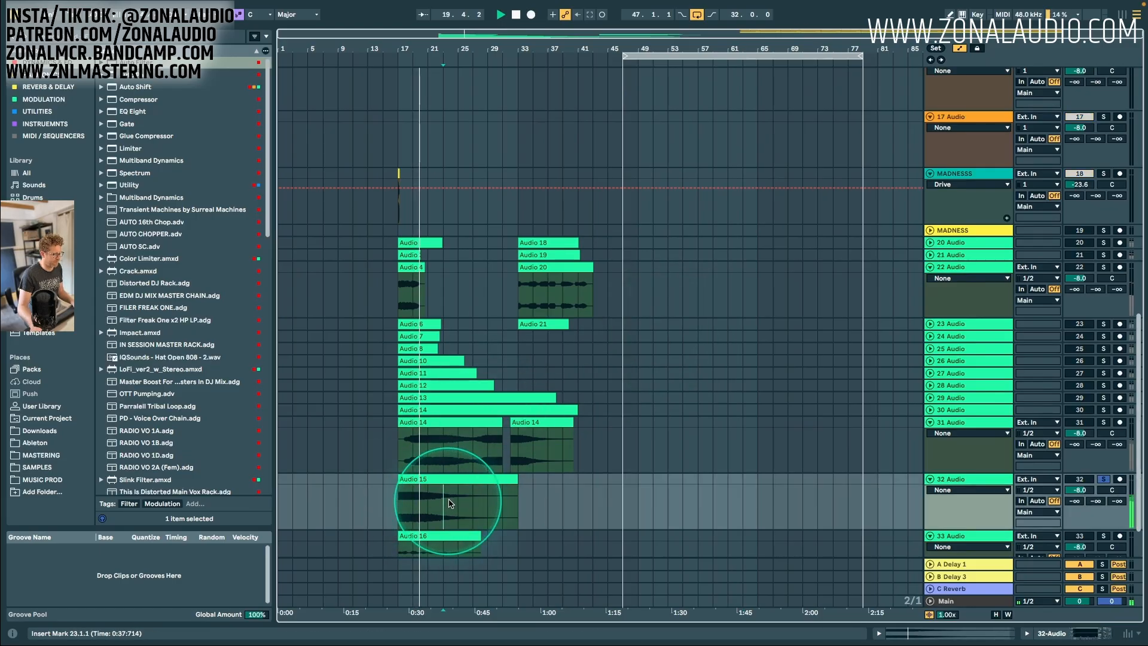
pyautogui.moveTo(442, 496); pyautogui.dragTo(817, 116)
pyautogui.press('r')
# Audition the Audio 12 clip on 28 Audio and place it on 15 Audio at bar 49 with a fade-in and fade-out.
pyautogui.scroll(-2, 417, 355)
pyautogui.click(416, 354)
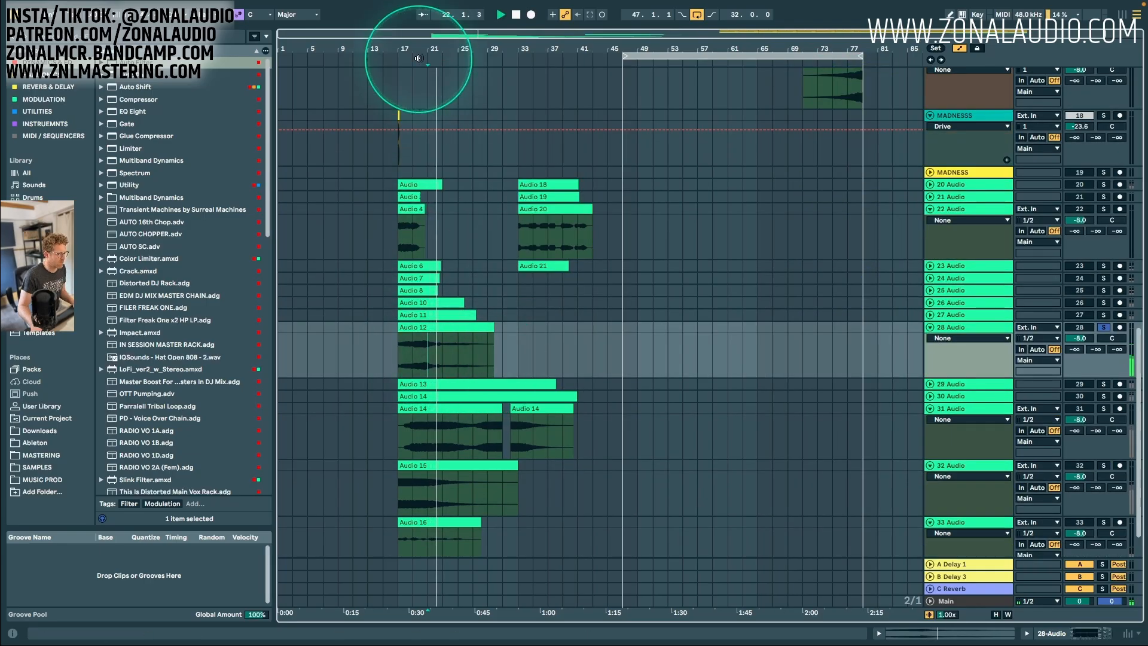
pyautogui.moveTo(422, 51); pyautogui.dragTo(432, 50)
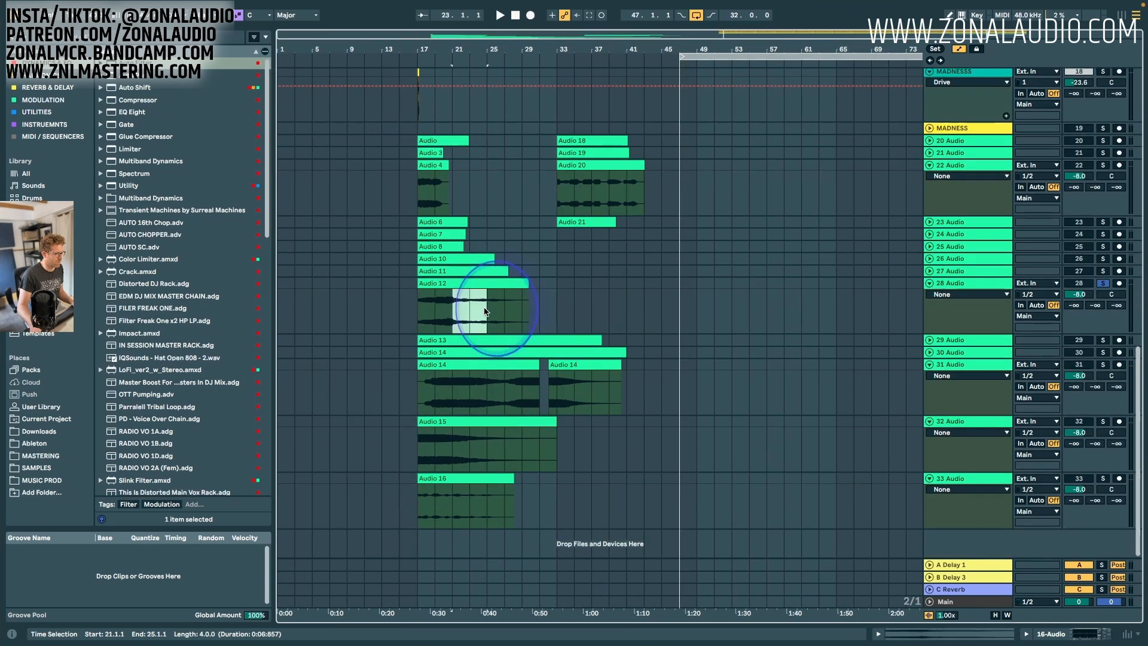
# Put an Echo on the C Reverb return and send the 15 Audio track to it at -9.0 dB.
pyautogui.click(998, 338)
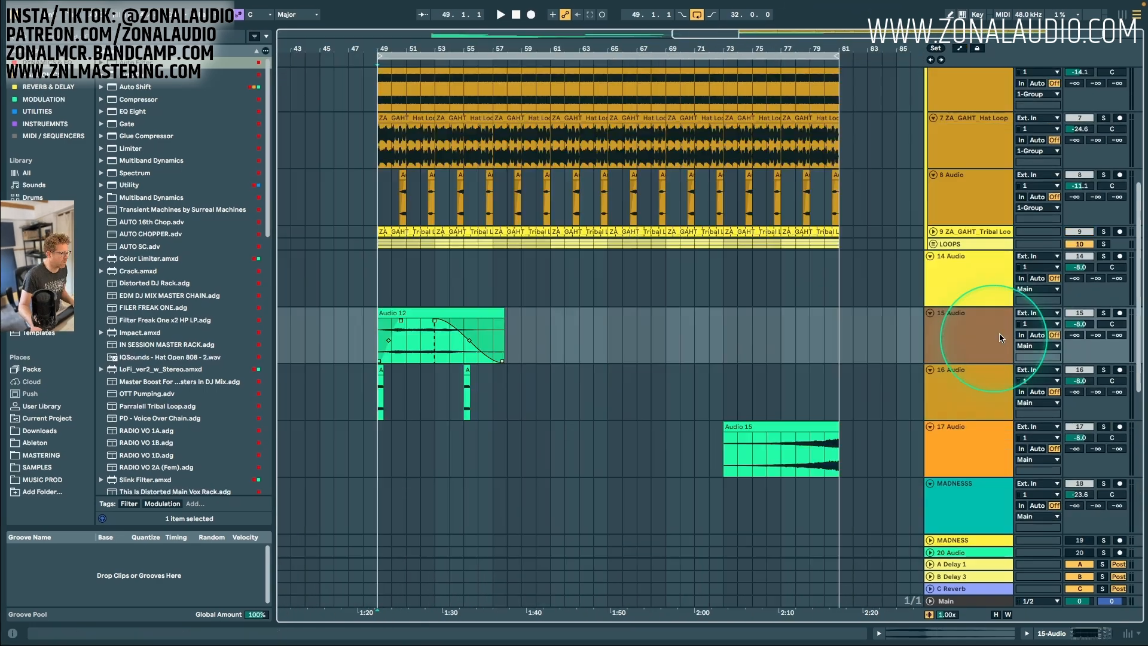
pyautogui.click(963, 588)
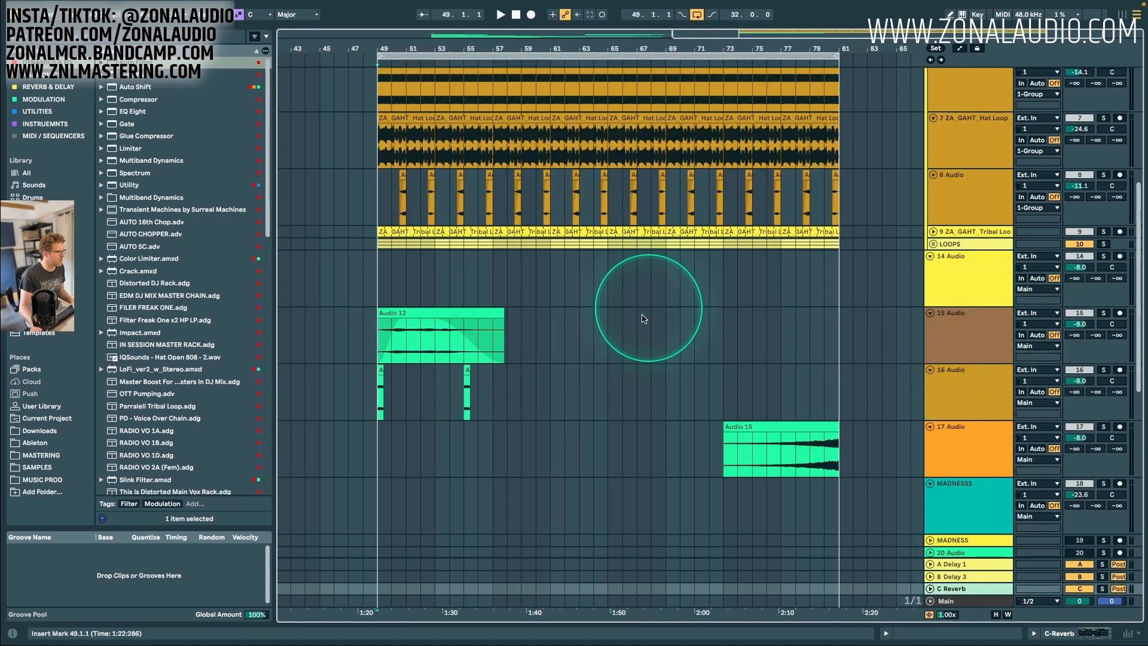
pyautogui.click(47, 88)
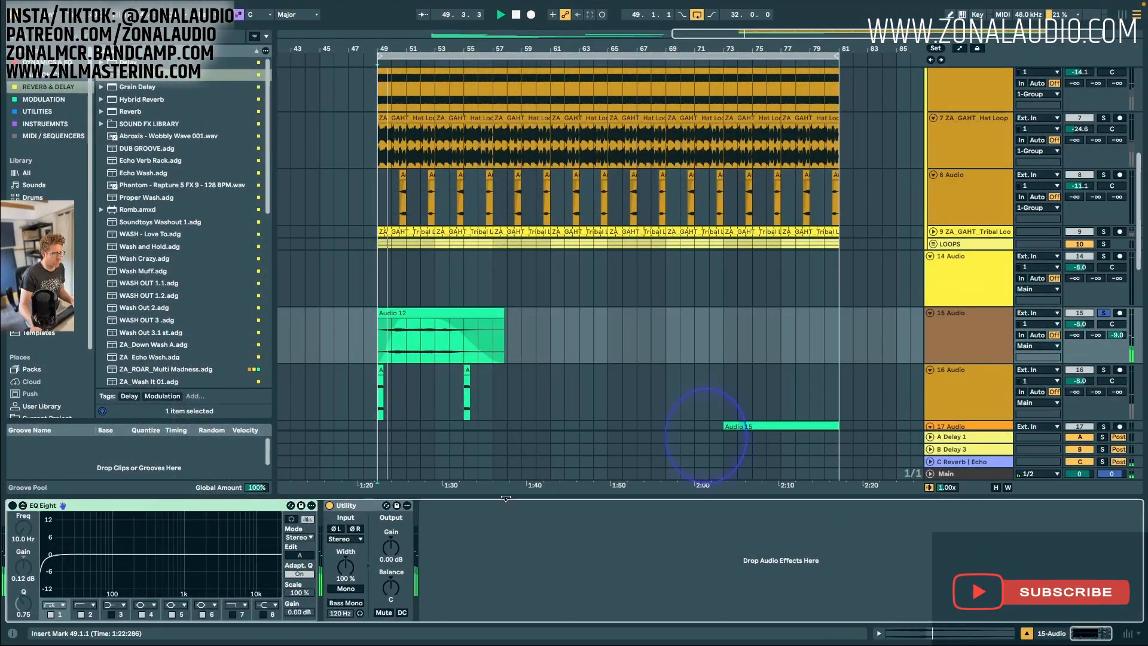
# High-pass the 15 Audio track with EQ Eight at 250 Hz and a Q of 0.43.
pyautogui.click(12, 505)
pyautogui.moveTo(45, 561); pyautogui.dragTo(141, 570)
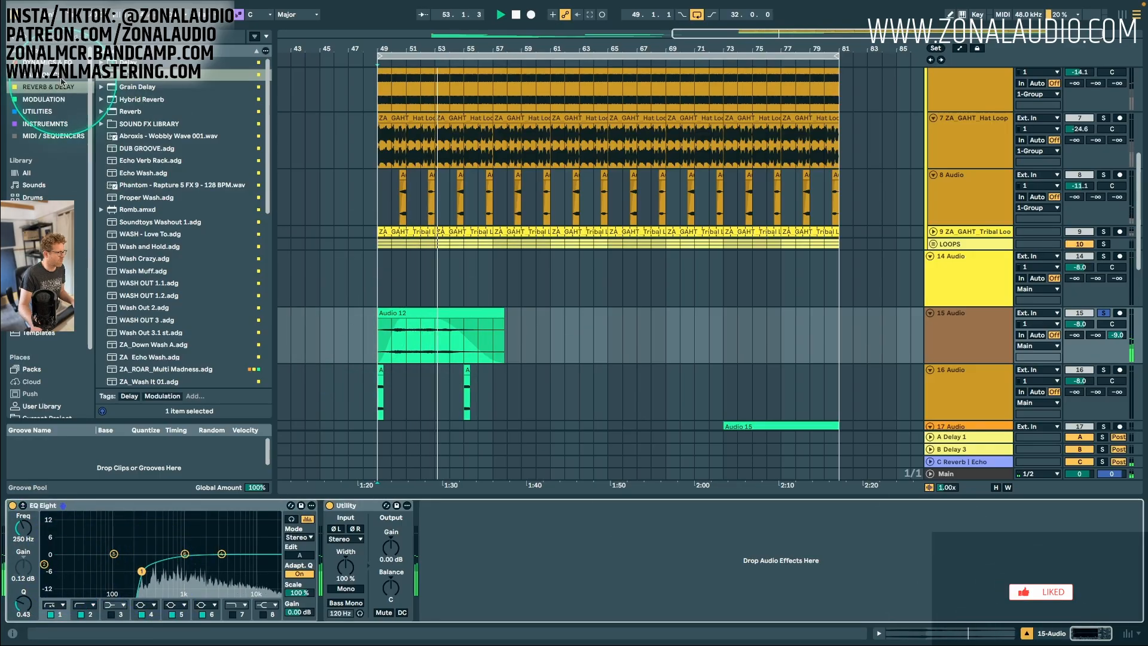
# Copy the KICK-sidechained Compressor from the LOOPS group to the C Reverb return, after its Echo.
pyautogui.click(48, 62)
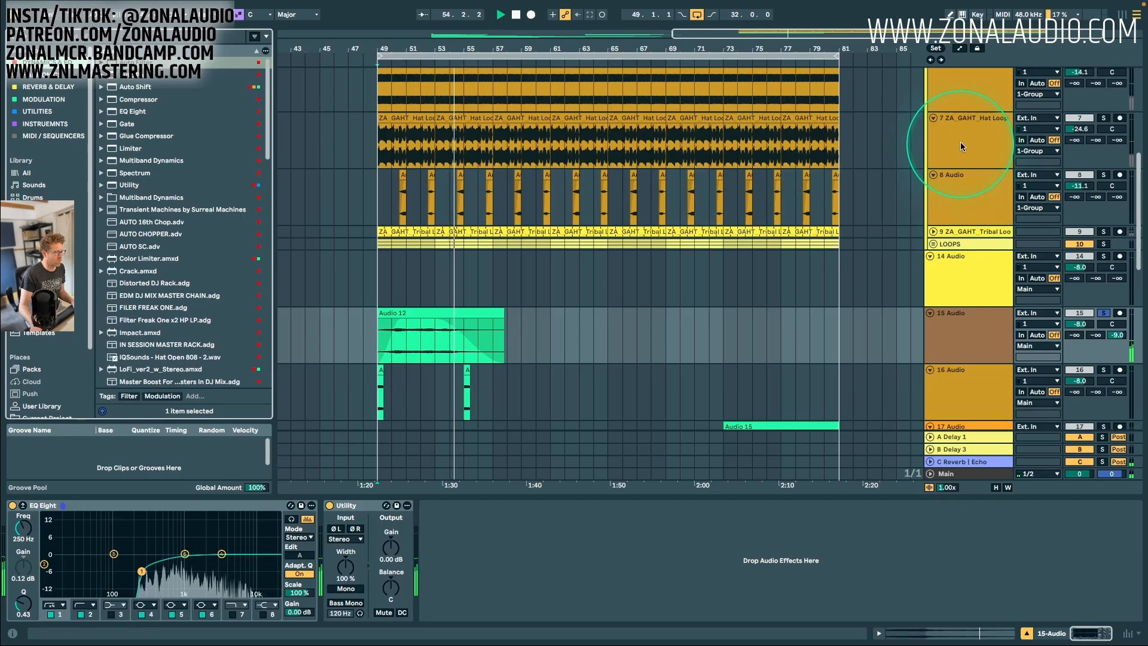
pyautogui.click(981, 243)
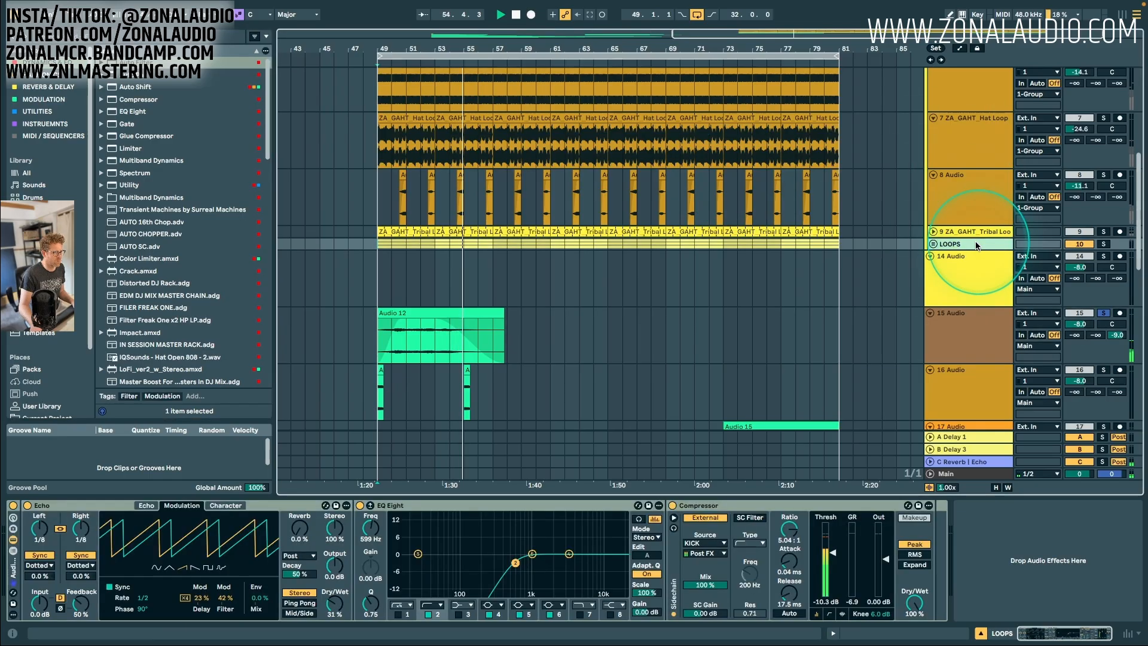
pyautogui.click(727, 508)
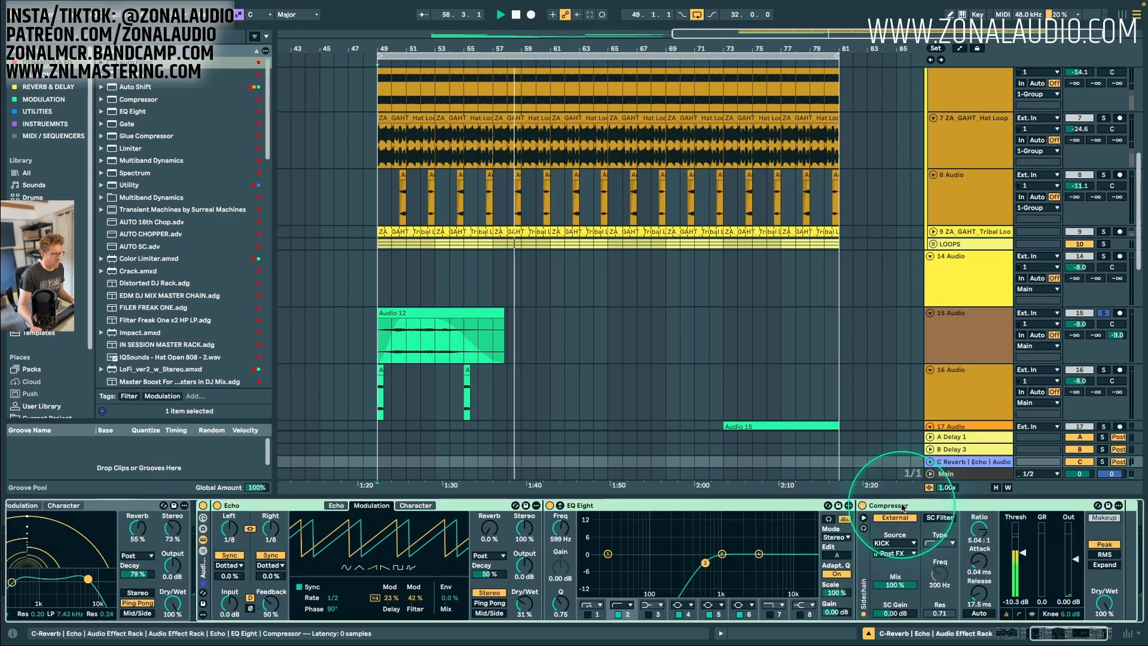
pyautogui.click(976, 462)
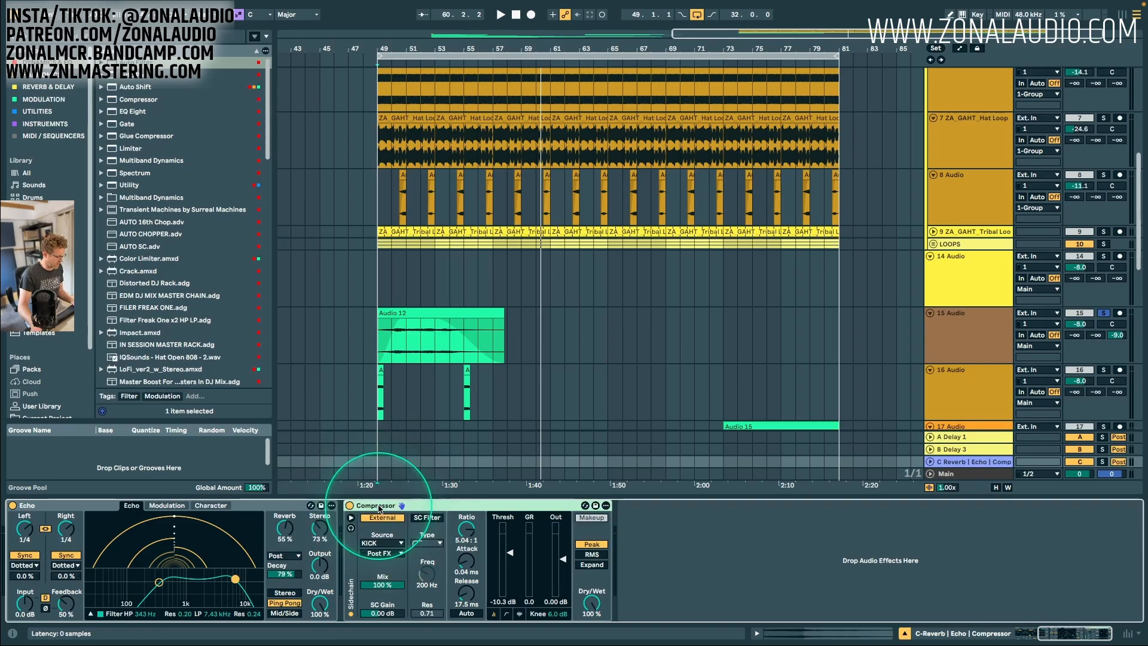
# Duplicate the return's Compressor and sidechain the copy from C-Reverb Pre FX with an inf : 1 ratio and -47.6 dB threshold.
pyautogui.press('super+d')
pyautogui.click(382, 542)
pyautogui.click(412, 512)
pyautogui.moveTo(510, 552); pyautogui.dragTo(510, 576)
pyautogui.moveTo(467, 529); pyautogui.dragTo(467, 502)
pyautogui.press('space')
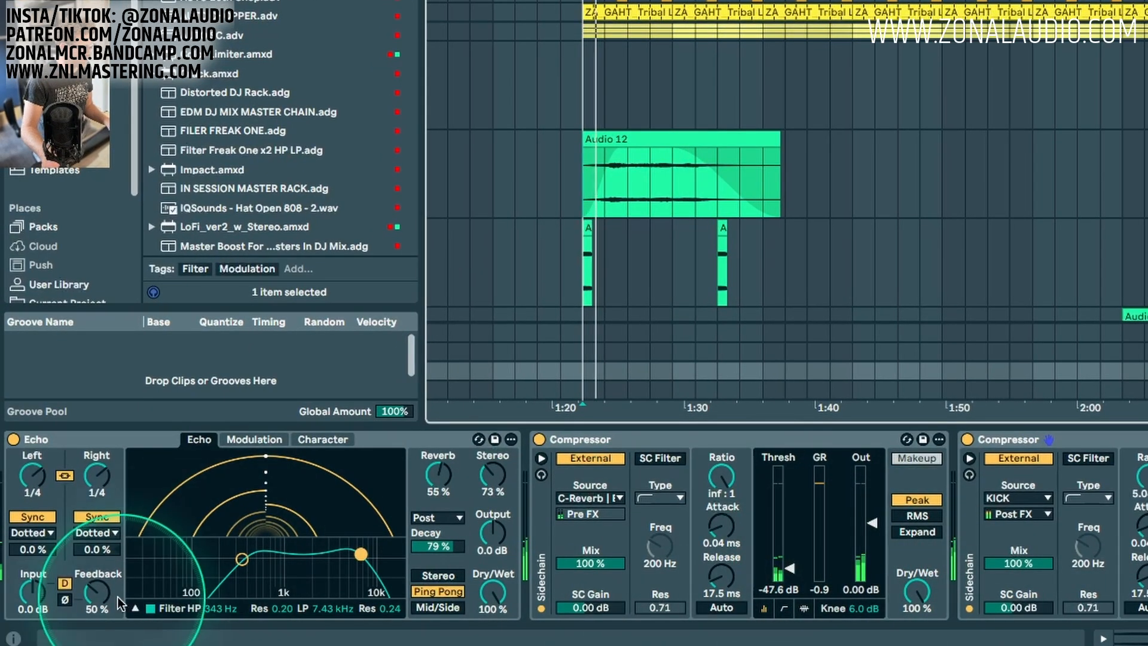
# Set the Echo to 65% feedback, 84% reverb decay, a high-pass around 380 Hz, and 38% filter modulation at rate 8.
pyautogui.moveTo(97, 598); pyautogui.dragTo(97, 580)
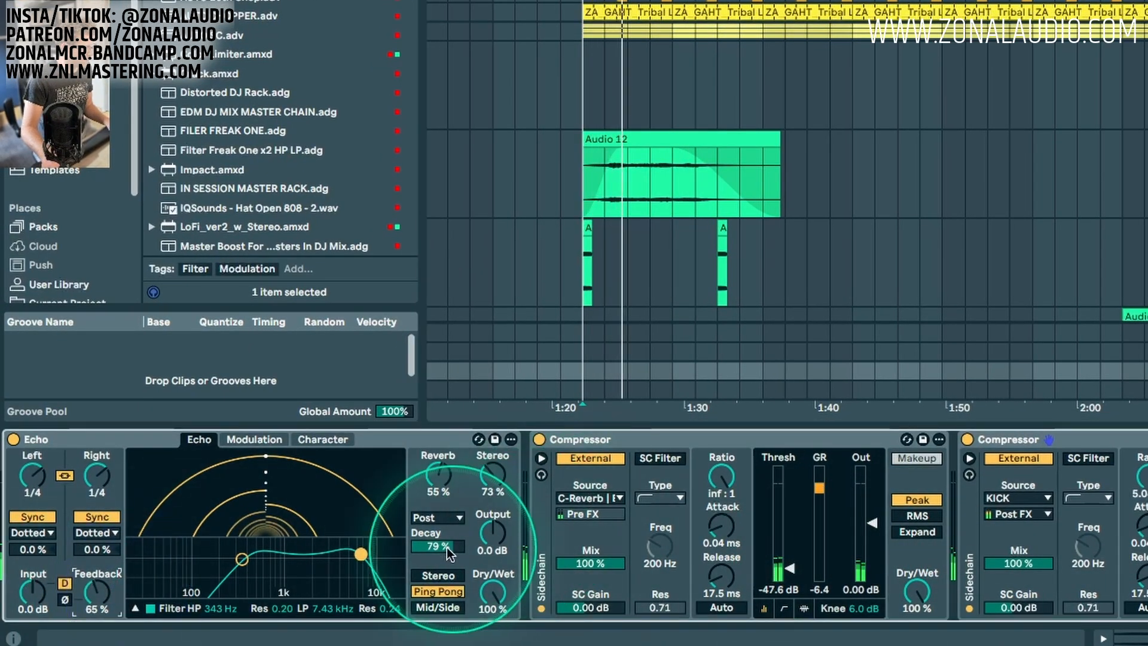
pyautogui.moveTo(451, 547); pyautogui.dragTo(451, 541)
pyautogui.moveTo(241, 559); pyautogui.dragTo(256, 553)
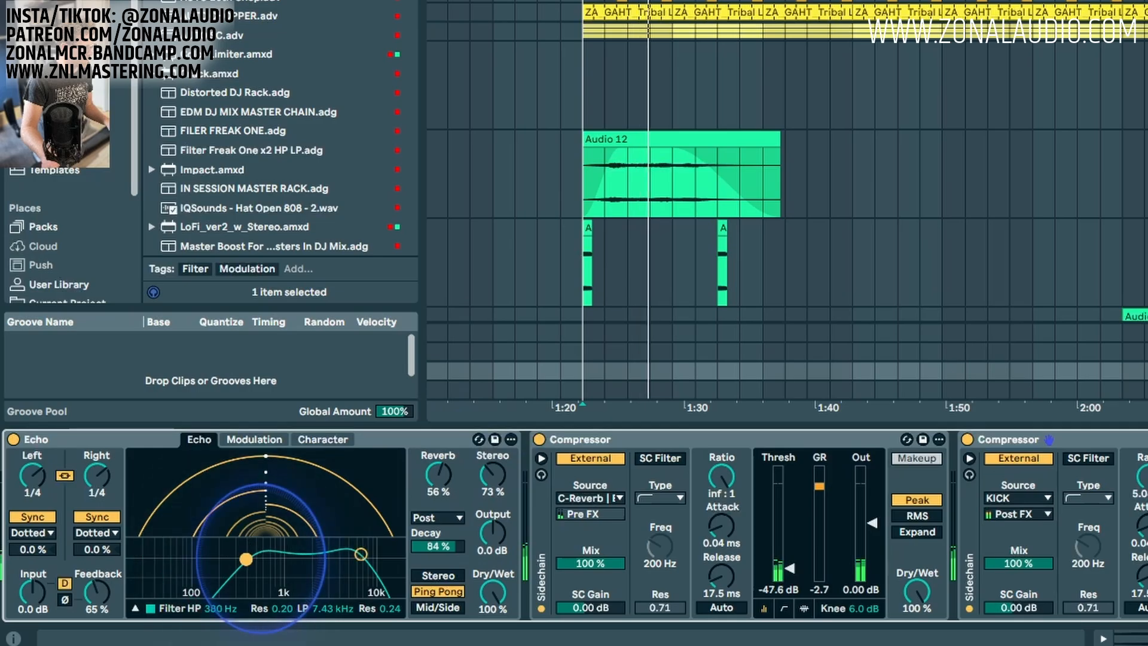
pyautogui.click(254, 439)
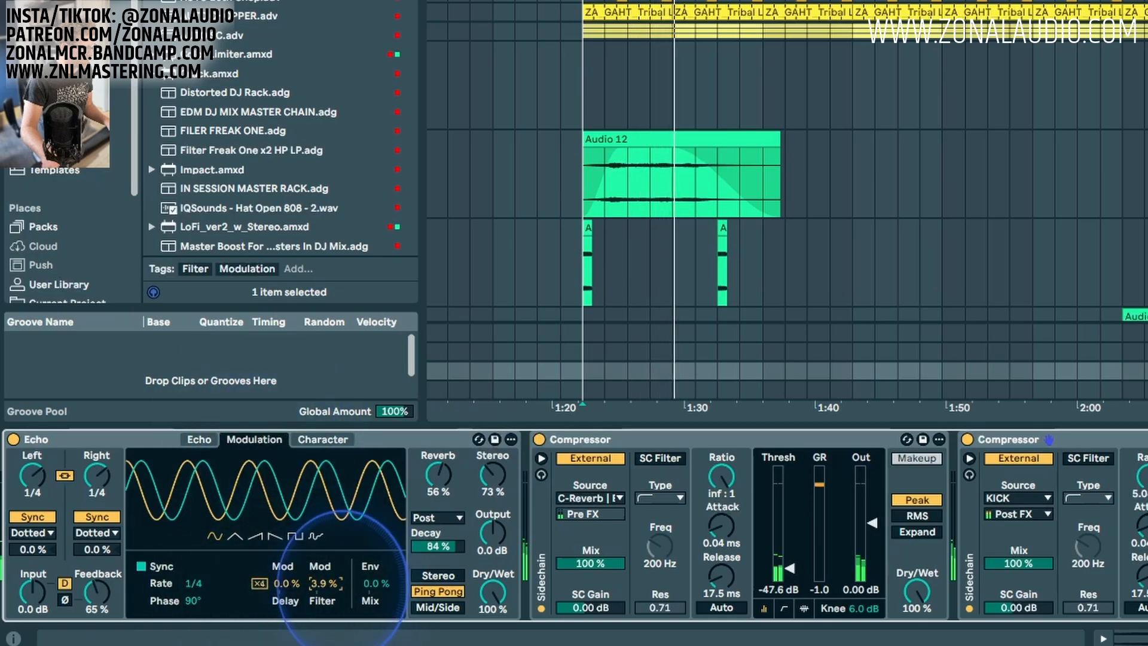
pyautogui.moveTo(188, 583); pyautogui.dragTo(189, 565)
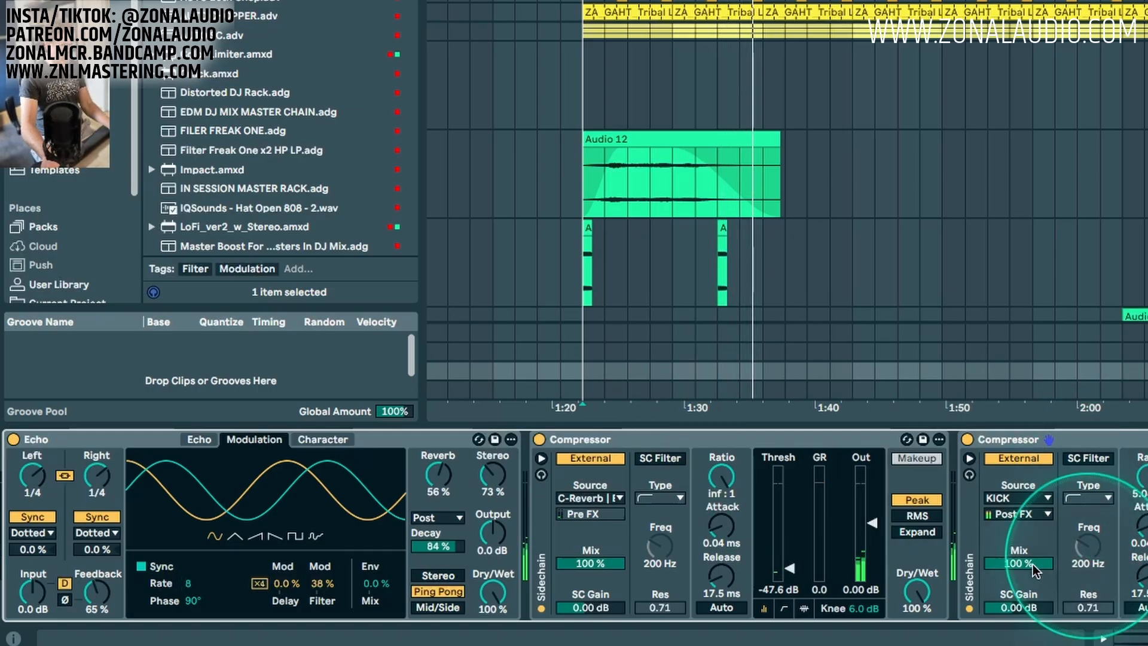
# On the 15 Audio track's EQ Eight, enable a band 7 high-cut and raise the band 1 low-cut to 316 Hz.
pyautogui.click(702, 165)
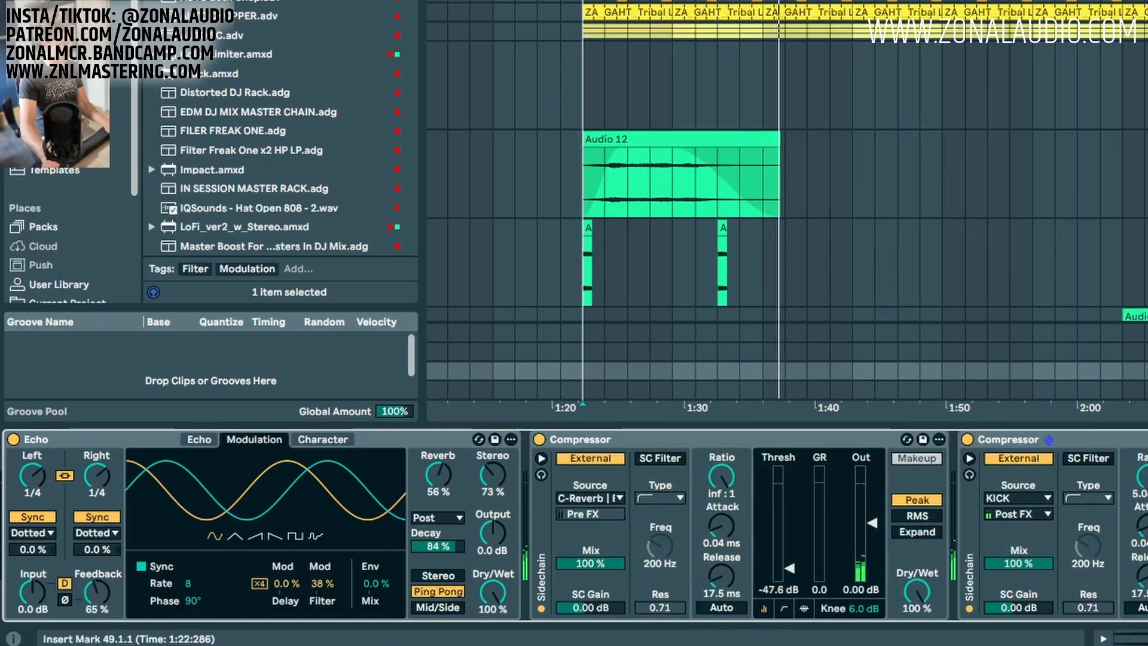
pyautogui.hscroll(-5, 555, 536)
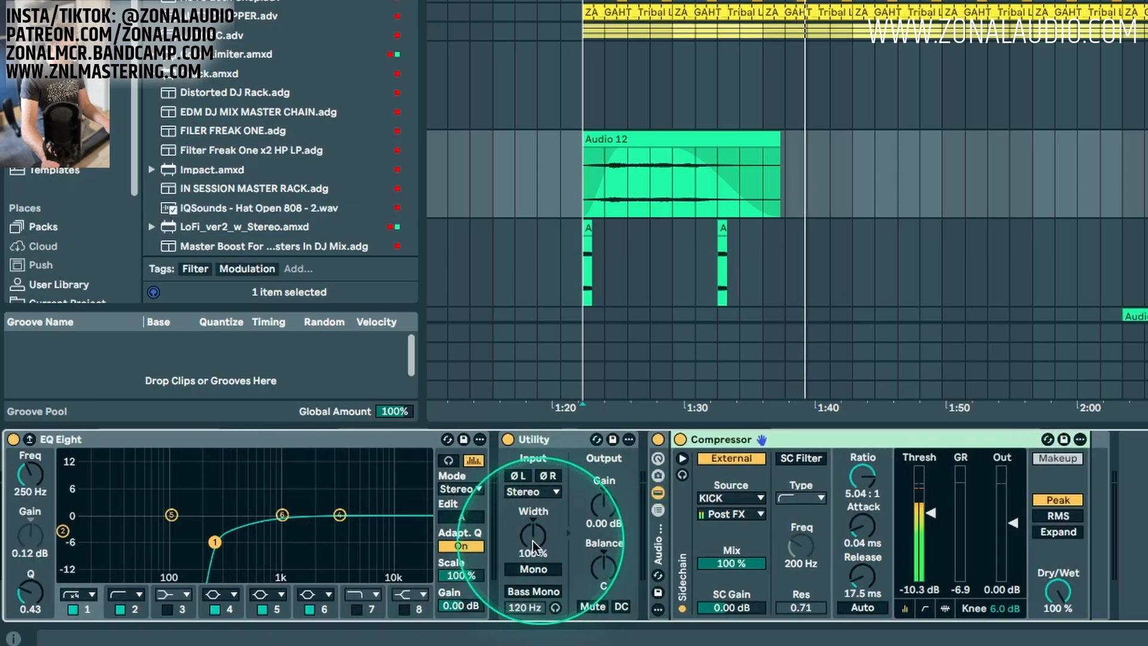
pyautogui.click(357, 609)
pyautogui.press('space')
pyautogui.press('space')
pyautogui.moveTo(357, 530); pyautogui.dragTo(344, 548)
pyautogui.moveTo(200, 548)
pyautogui.mouseDown()
pyautogui.moveTo(221, 547)
pyautogui.moveTo(210, 549)
pyautogui.mouseUp()
pyautogui.click(1121, 635)
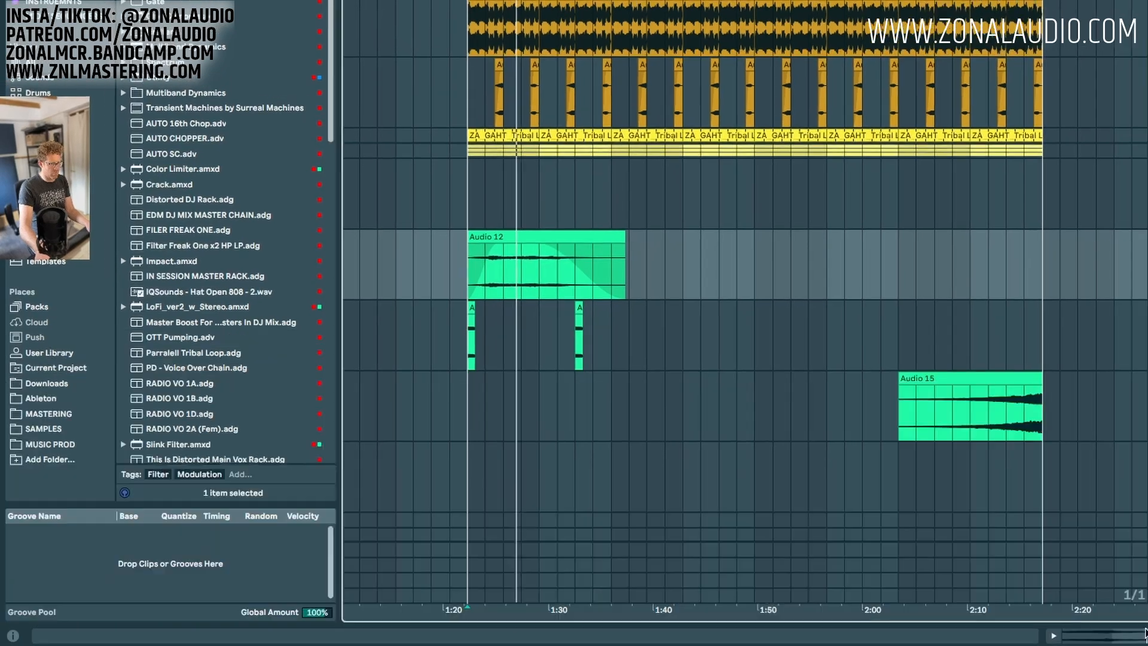
# Audition the Audio 20 clip on 22 Audio and place short audio snippets from that track on 14 Audio around bars 61 to 64.
pyautogui.click(552, 219)
pyautogui.moveTo(425, 1); pyautogui.dragTo(443, 2)
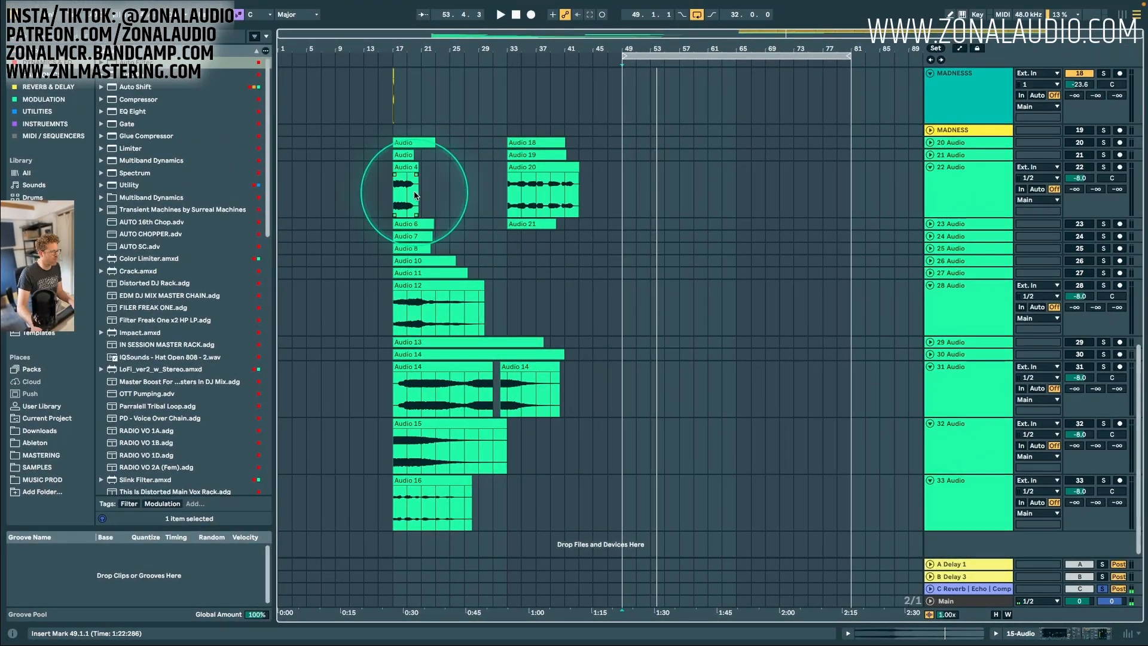
pyautogui.click(528, 199)
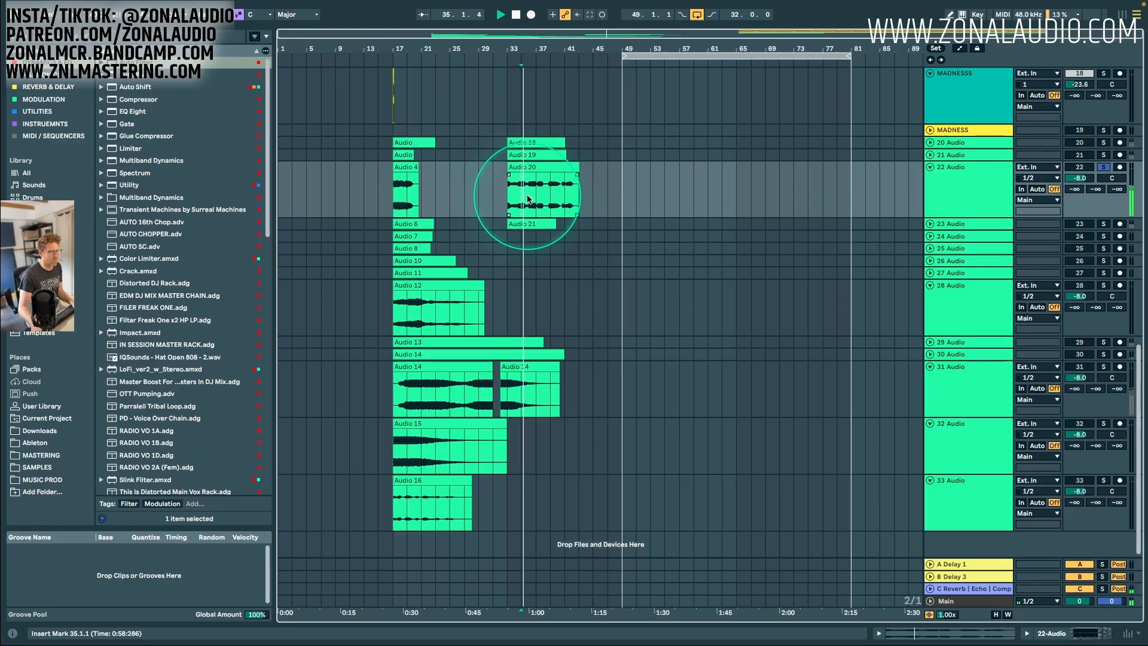
pyautogui.moveTo(521, 41); pyautogui.dragTo(534, 202)
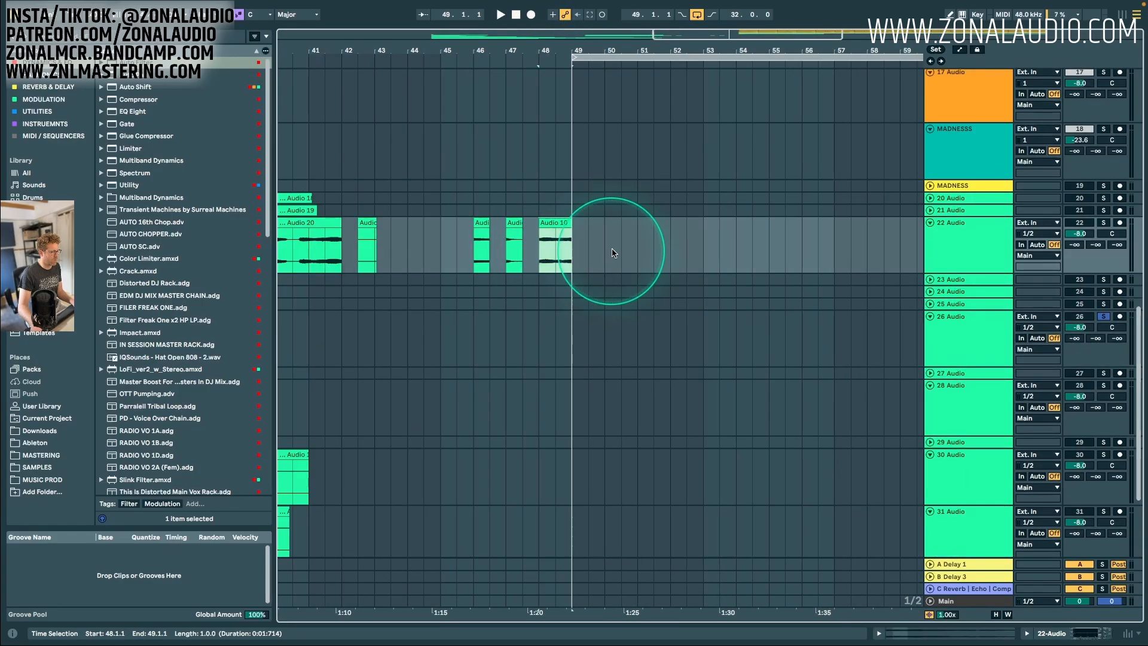
pyautogui.moveTo(621, 249); pyautogui.dragTo(452, 242)
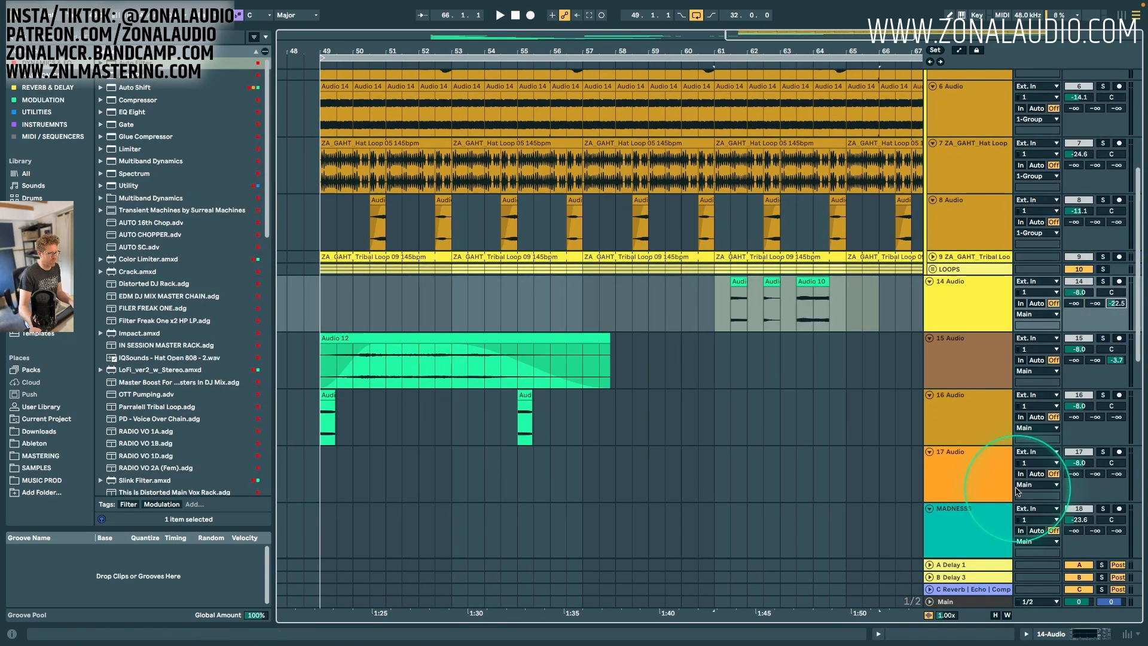
# Name the 15 Audio and 17 Audio tracks LONG FZ and RISER, and set the Audio 16 clip's gain to about 4.9 dB.
pyautogui.click(1028, 499)
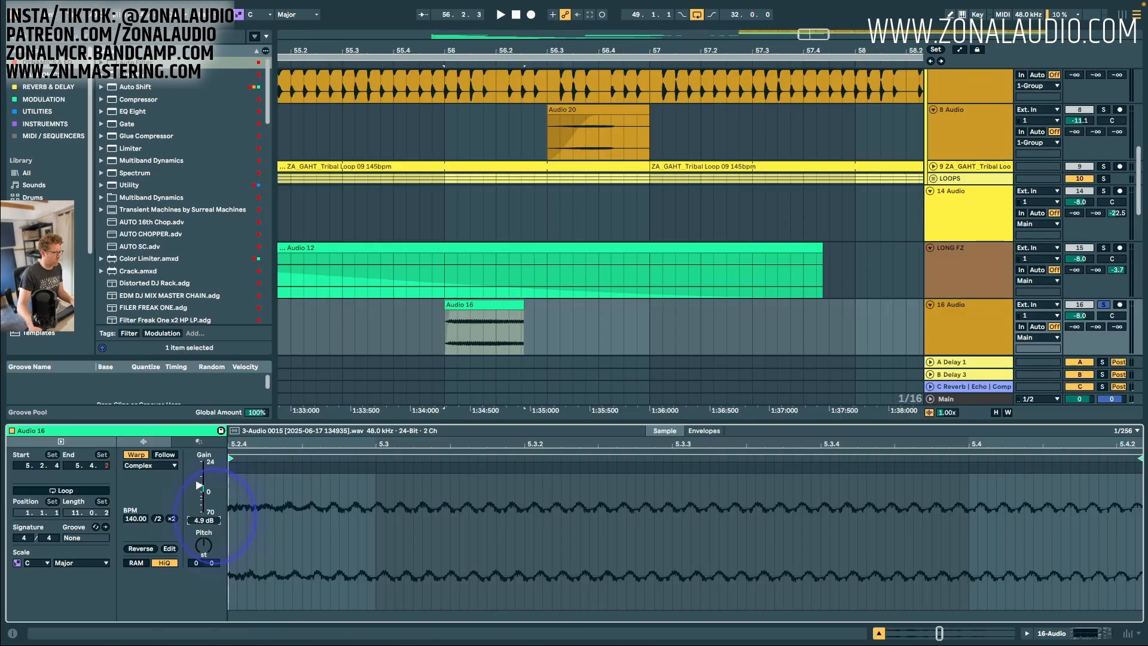
pyautogui.moveTo(231, 525); pyautogui.dragTo(202, 517)
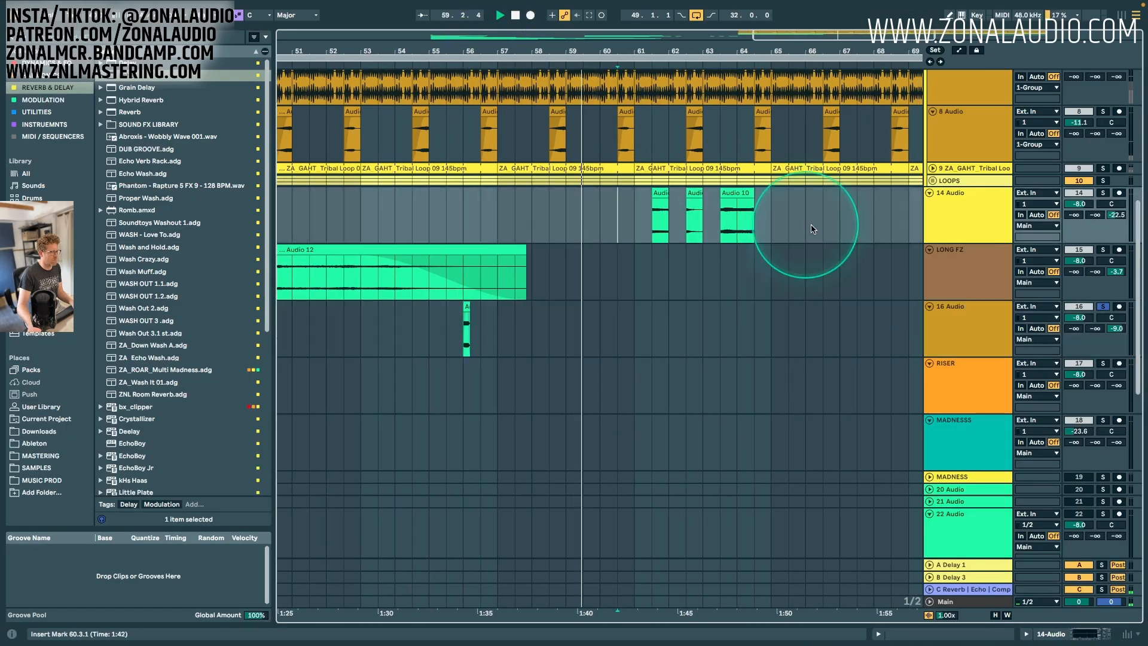
# Place two faded Audio 20 snippets on 14 Audio around bars 59 and 60, and set its C Reverb send to -16.0 dB.
pyautogui.click(592, 193)
pyautogui.click(1004, 229)
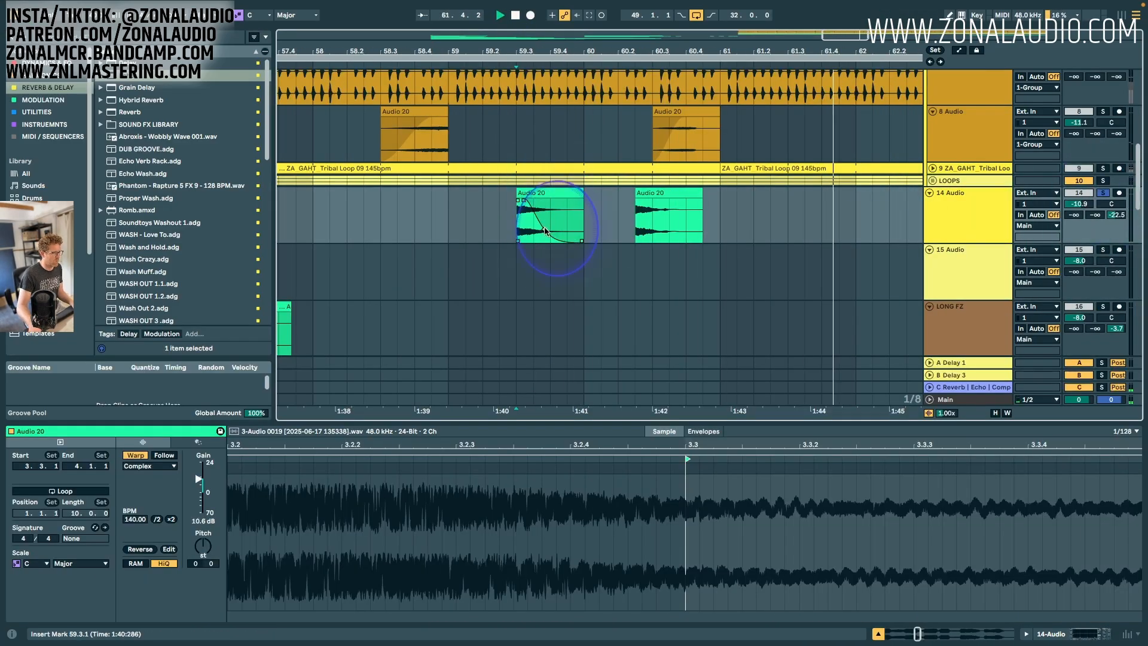
pyautogui.click(1117, 213)
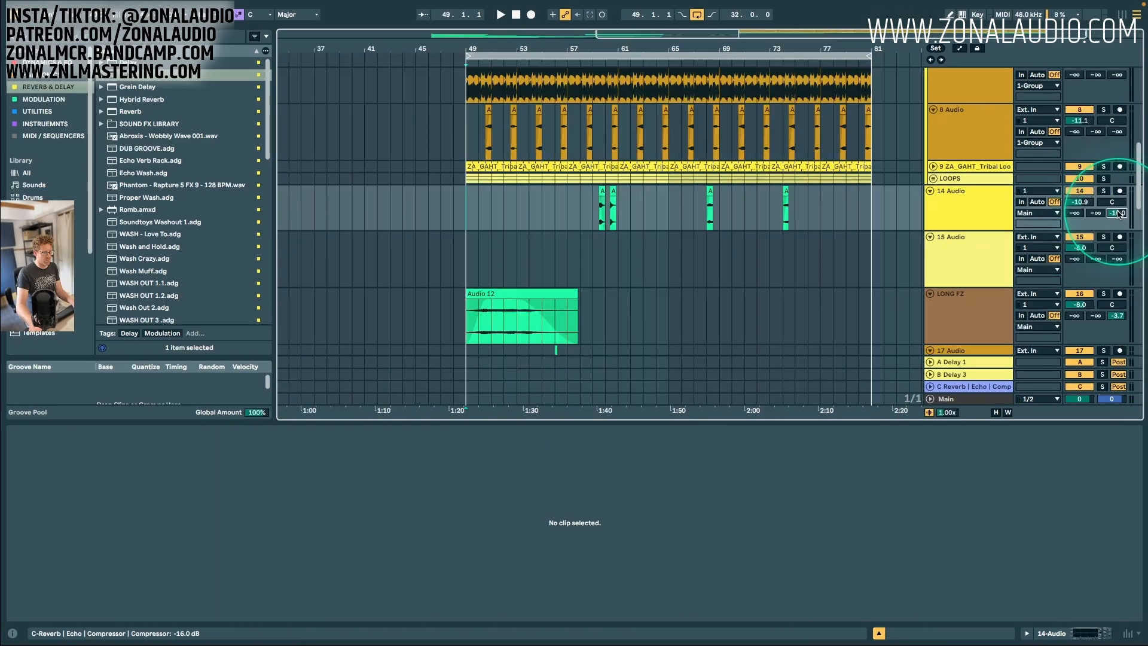
# Move the two short clips between bars 67 and 75 from 14 Audio to the empty 15 Audio track.
pyautogui.click(977, 269)
pyautogui.click(879, 632)
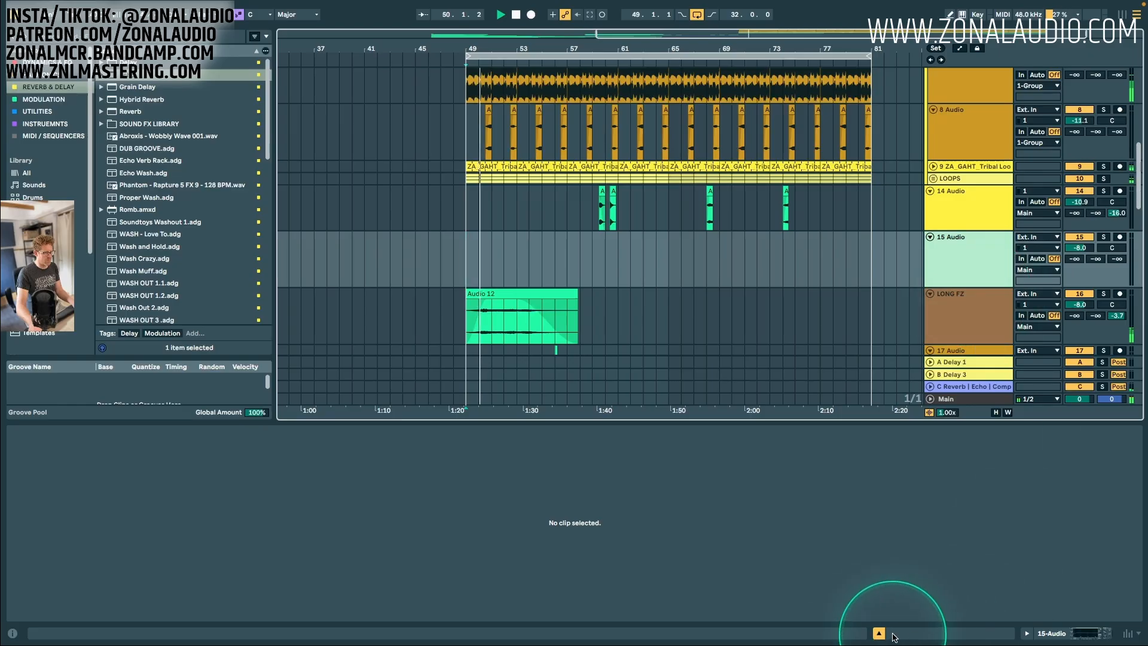
pyautogui.moveTo(800, 215); pyautogui.dragTo(689, 224)
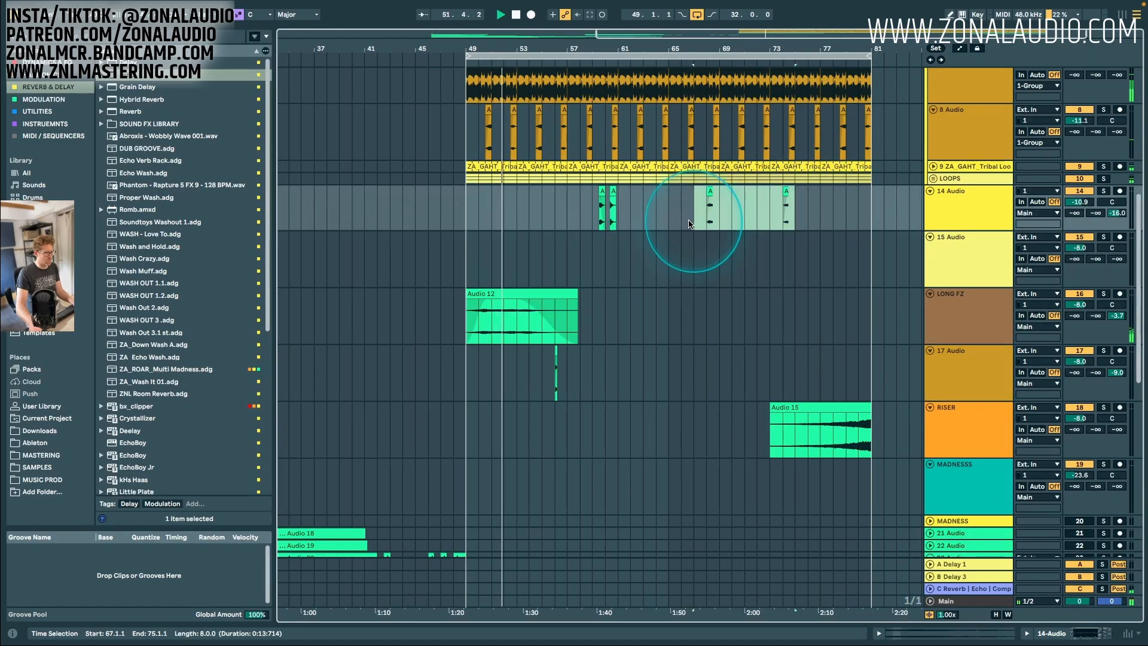
pyautogui.click(694, 259)
pyautogui.press('super+v')
# Enable EQ Eight on 15 Audio with a 150 Hz low-cut at Q 0.53 and a -3.60 dB dip at 4.00 kHz.
pyautogui.doubleClick(963, 253)
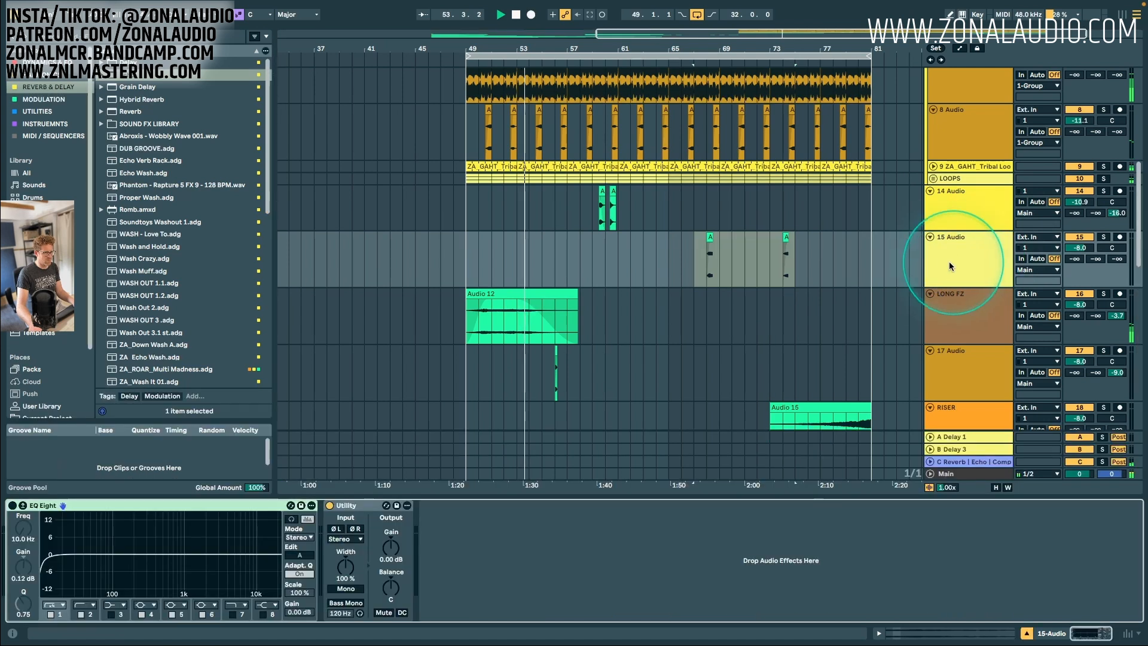
pyautogui.click(11, 507)
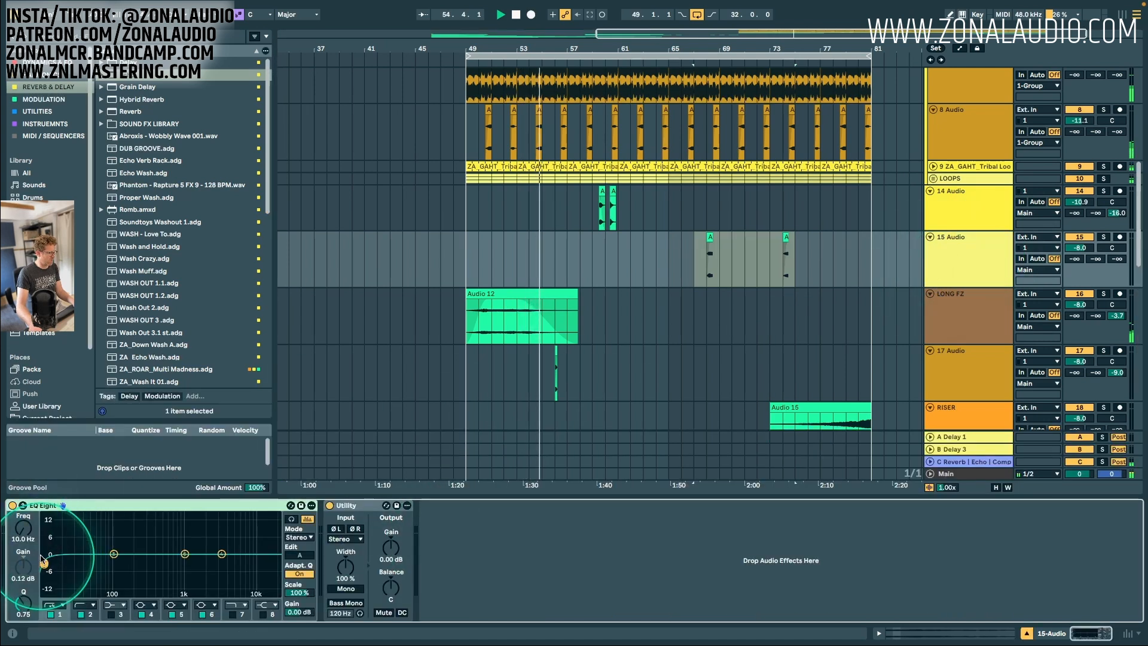
pyautogui.moveTo(42, 554); pyautogui.dragTo(126, 562)
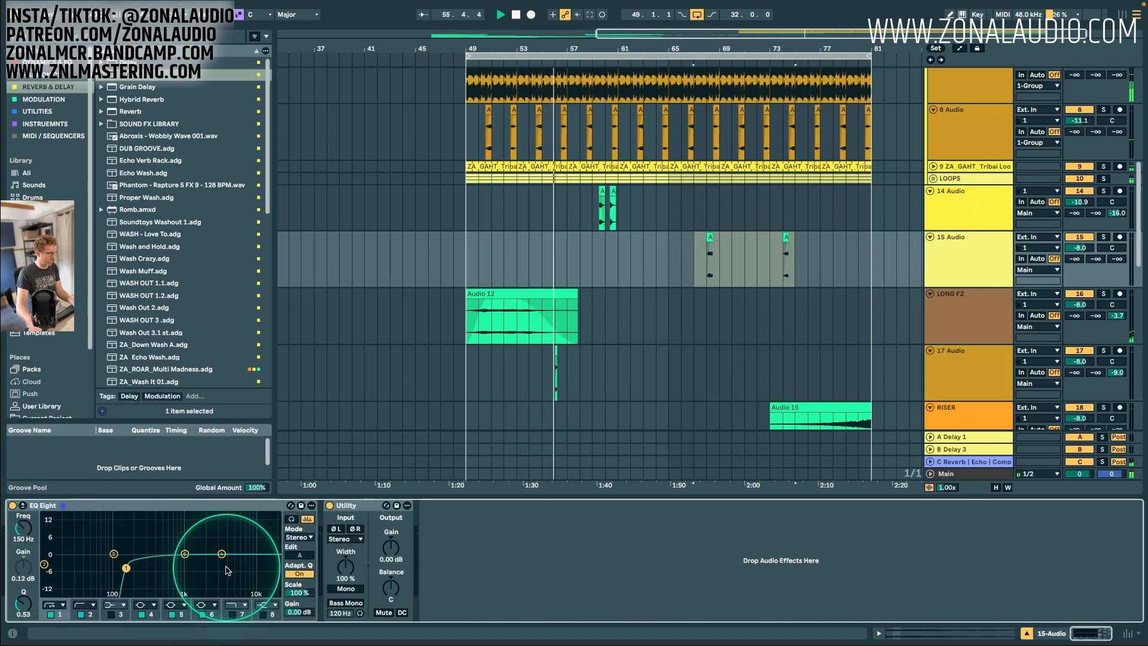
pyautogui.moveTo(221, 554); pyautogui.dragTo(225, 563)
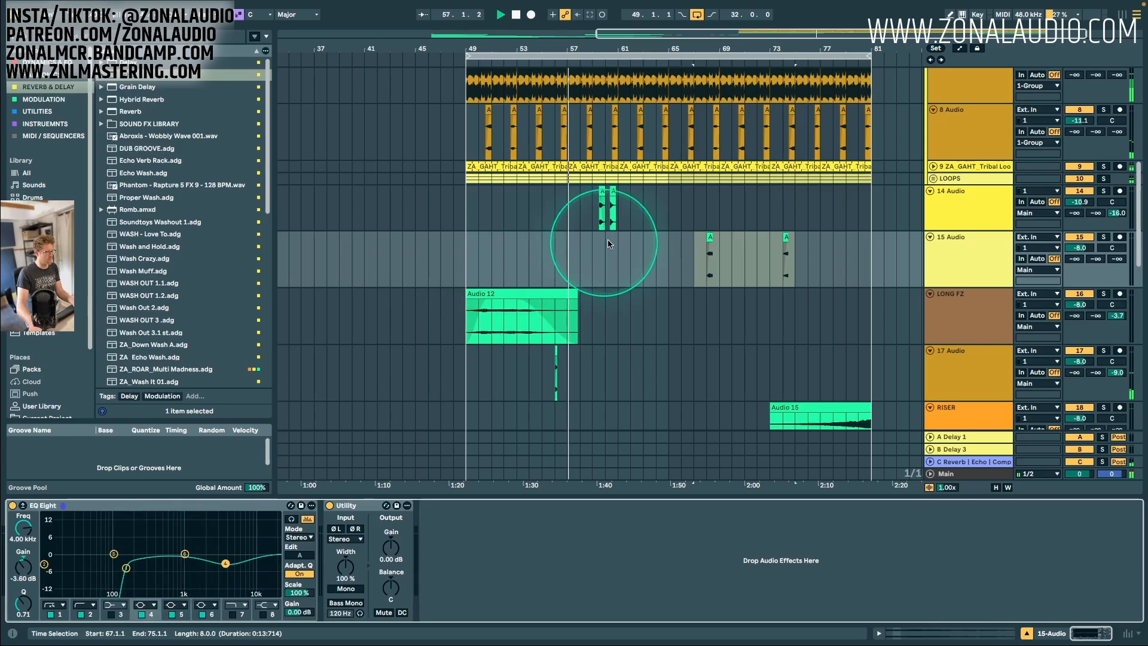
# Duplicate bars 49 to 65 of the 14 Audio track so its two snippets repeat 16 bars further on.
pyautogui.moveTo(675, 218); pyautogui.dragTo(463, 197)
pyautogui.press('super+d')
pyautogui.click(634, 227)
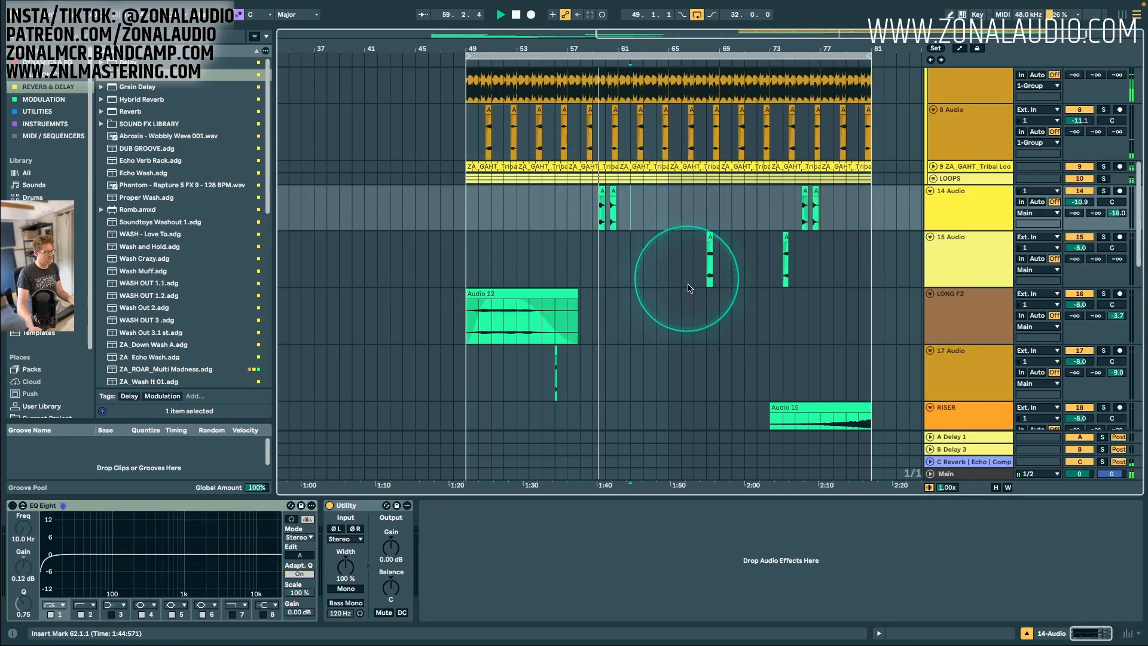
pyautogui.moveTo(525, 305); pyautogui.dragTo(832, 304)
pyautogui.click(820, 297)
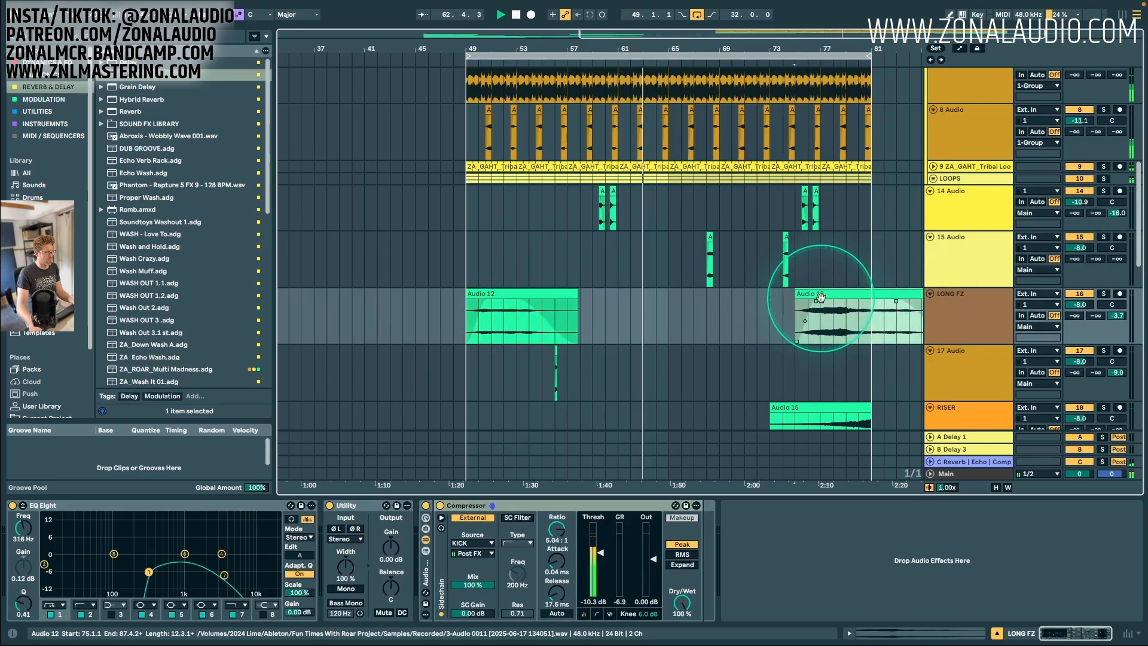
pyautogui.press('Delete')
# Copy the first eight bars of the Audio 13 clip on 30 Audio to the LONG FZ track at bar 65.
pyautogui.scroll(-3, 574, 203)
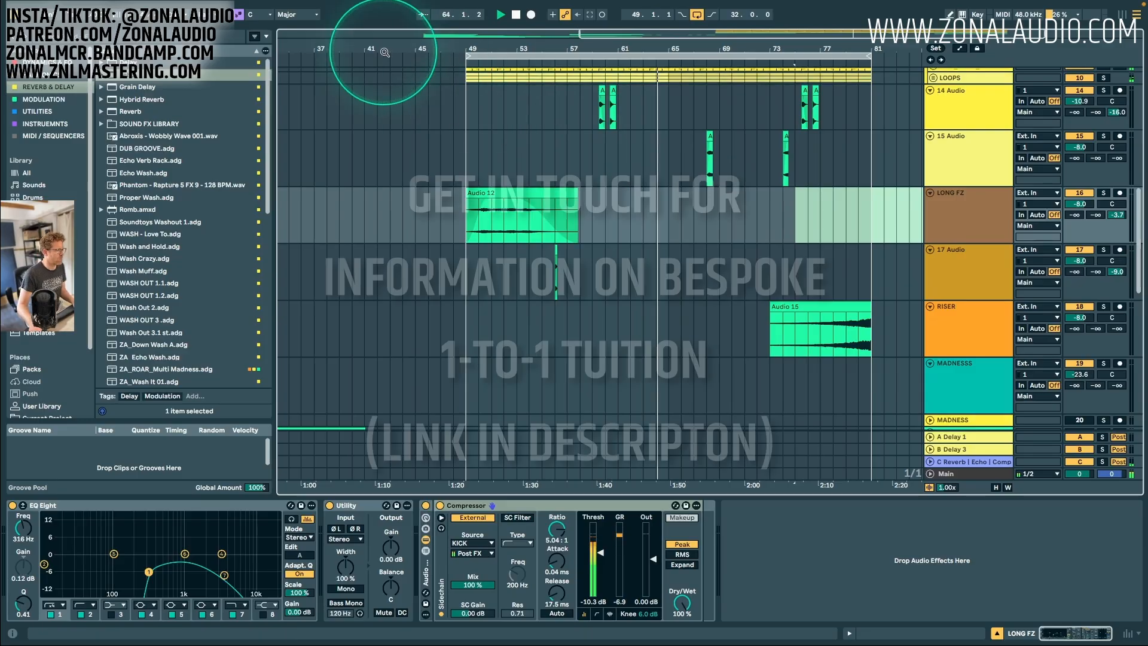
pyautogui.moveTo(374, 48); pyautogui.dragTo(529, 36)
pyautogui.scroll(-5, 626, 185)
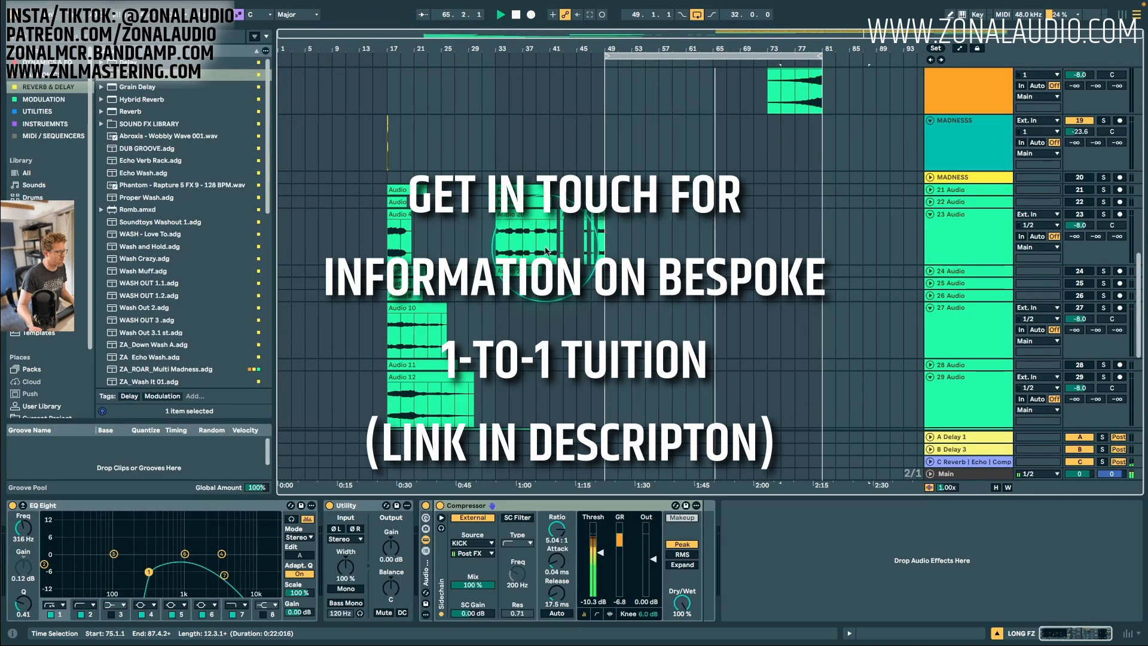
pyautogui.scroll(-5, 556, 245)
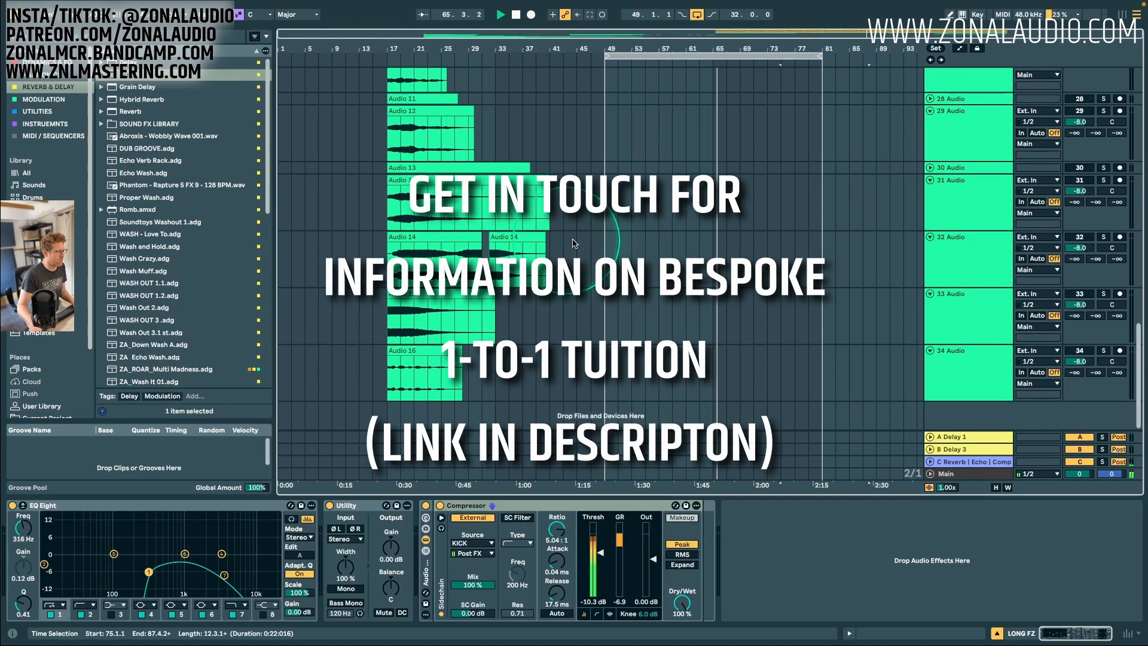
pyautogui.click(931, 168)
pyautogui.click(465, 224)
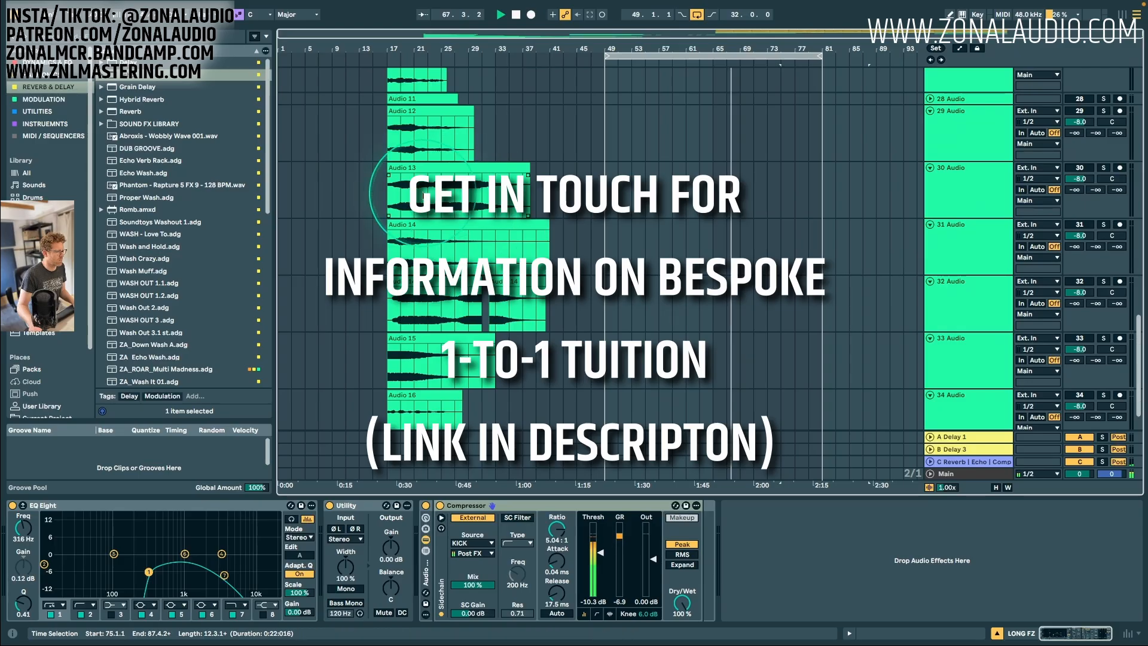
pyautogui.moveTo(432, 186); pyautogui.dragTo(405, 196)
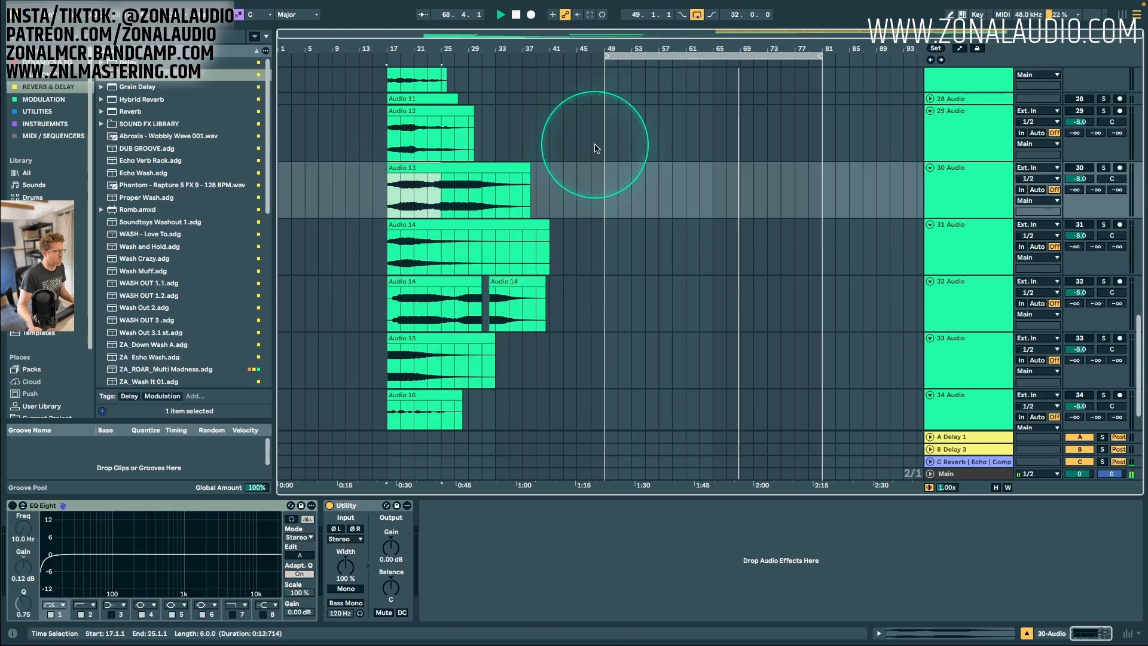
pyautogui.scroll(15, 658, 191)
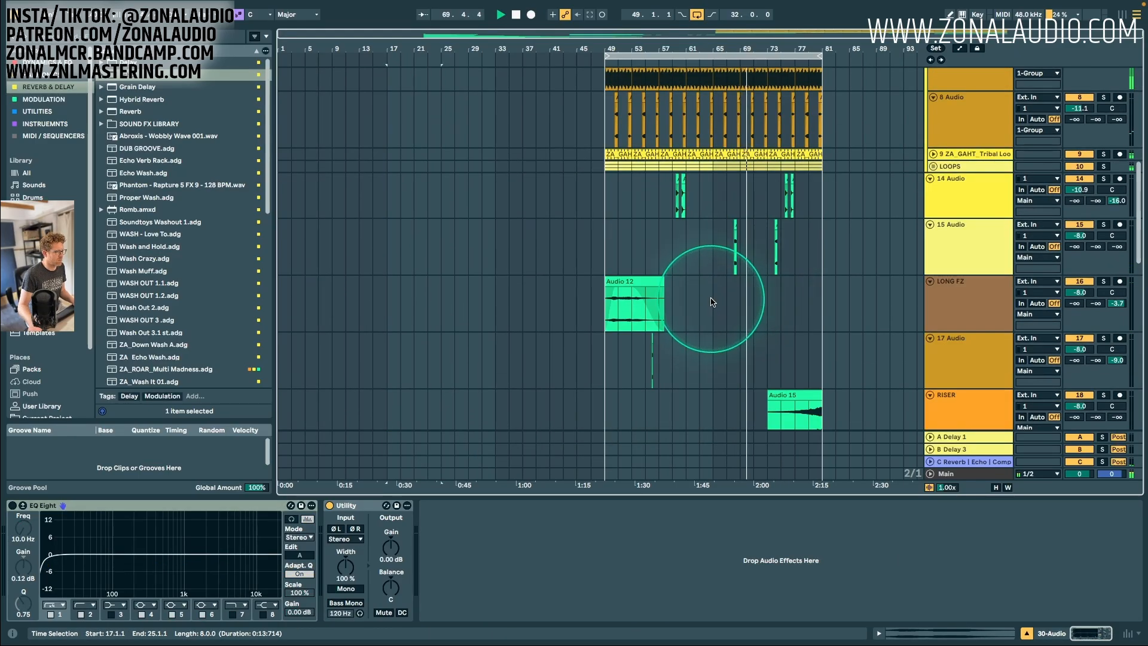
pyautogui.click(713, 302)
pyautogui.press('super+v')
# Lower the gain of the Audio 13 clip on LONG FZ to -14.5 dB.
pyautogui.doubleClick(760, 281)
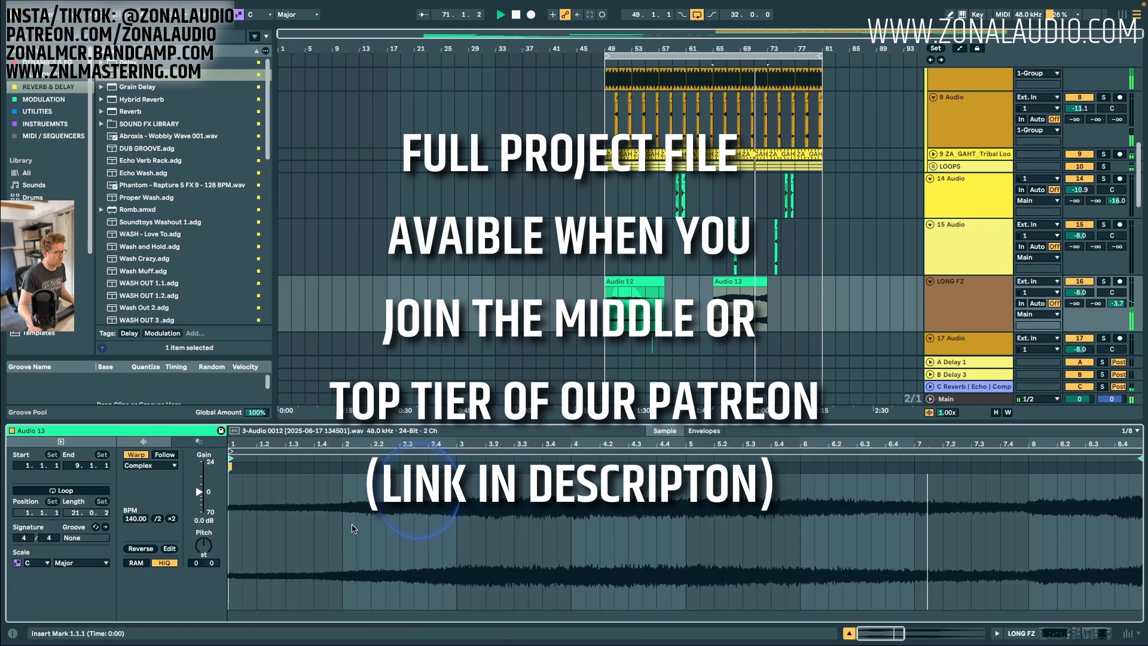
pyautogui.click(210, 510)
pyautogui.moveTo(199, 493); pyautogui.dragTo(199, 501)
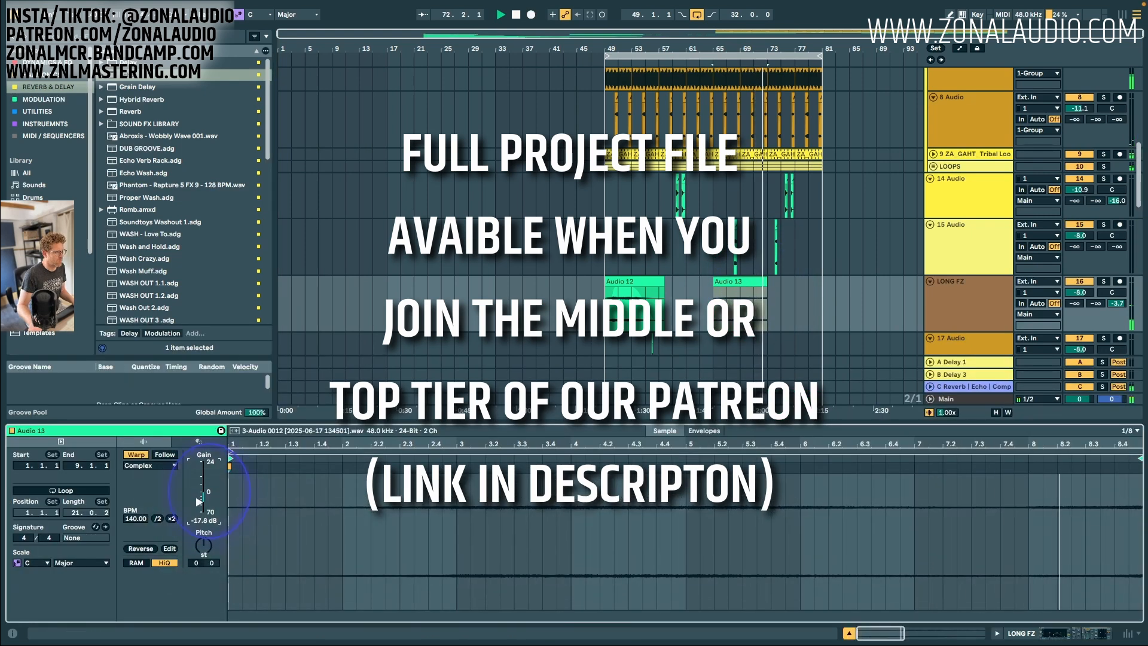
pyautogui.click(819, 323)
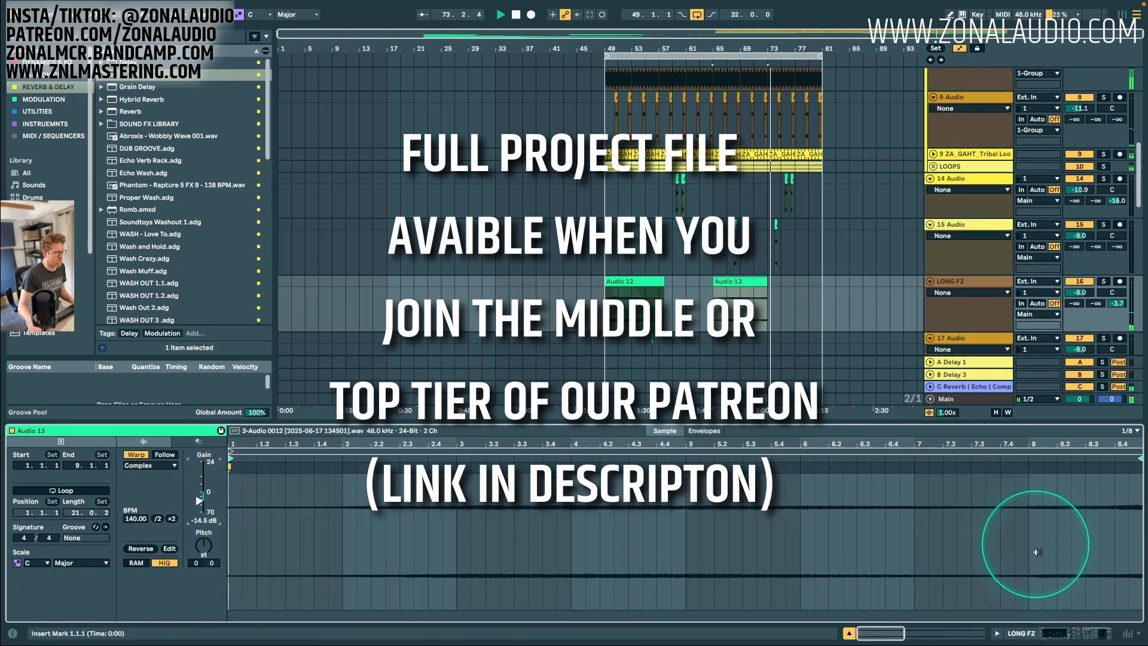
# Shorten the 14 Audio snippet starting at 75.3.1 to one beat and give it a short fade-in.
pyautogui.click(844, 635)
pyautogui.click(766, 301)
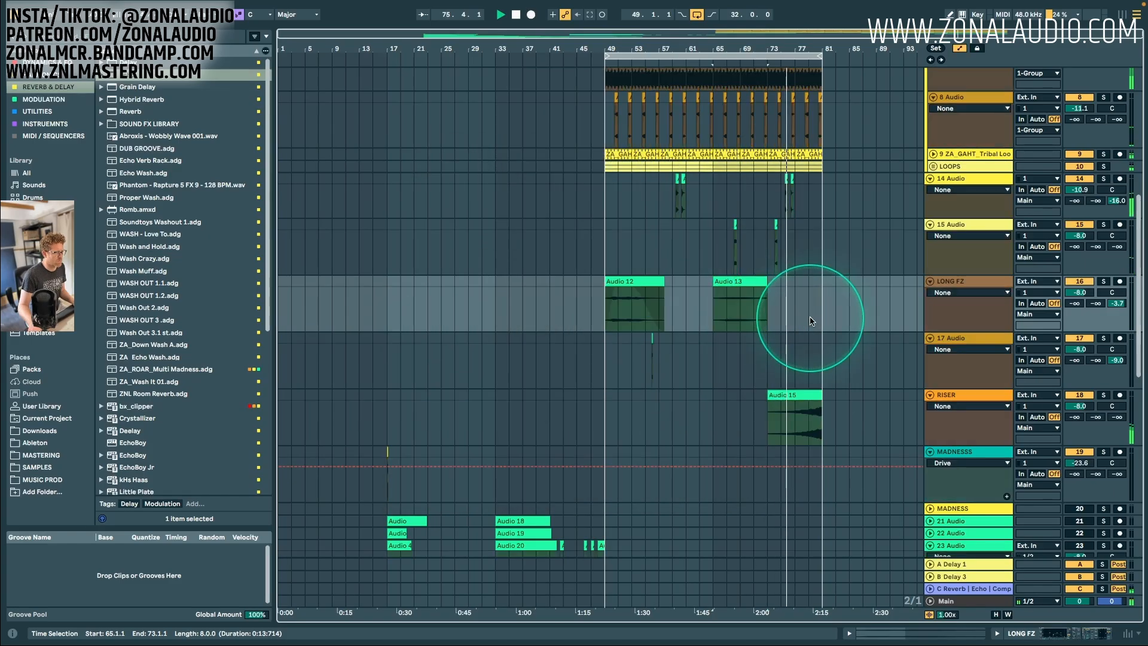
pyautogui.moveTo(777, 43); pyautogui.dragTo(777, 138)
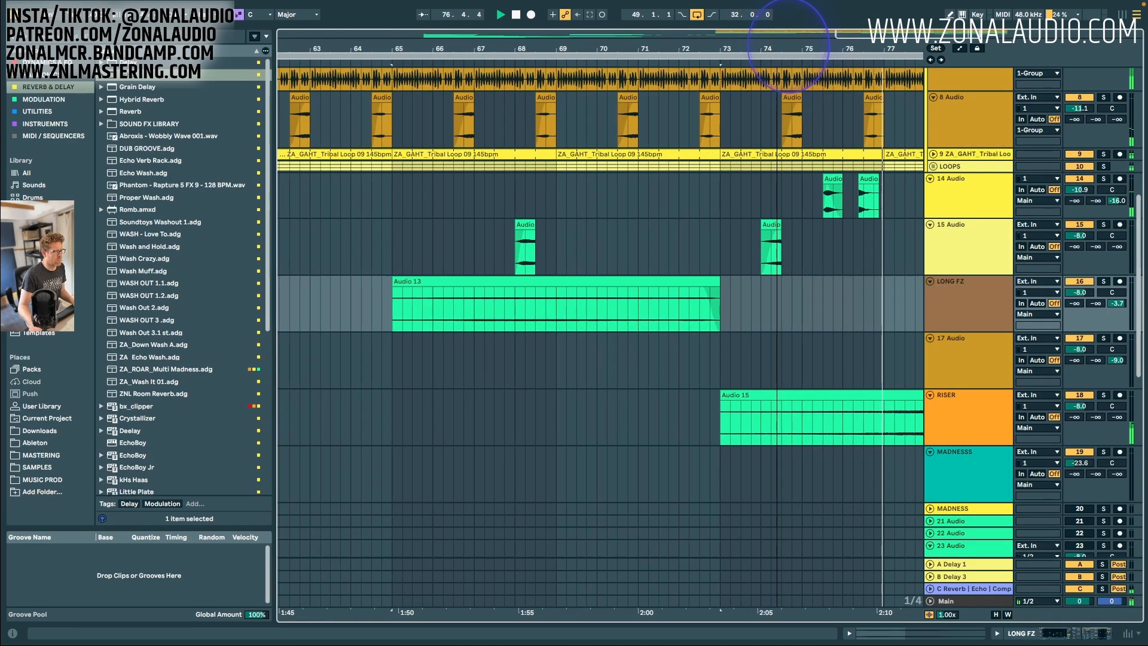
pyautogui.click(836, 191)
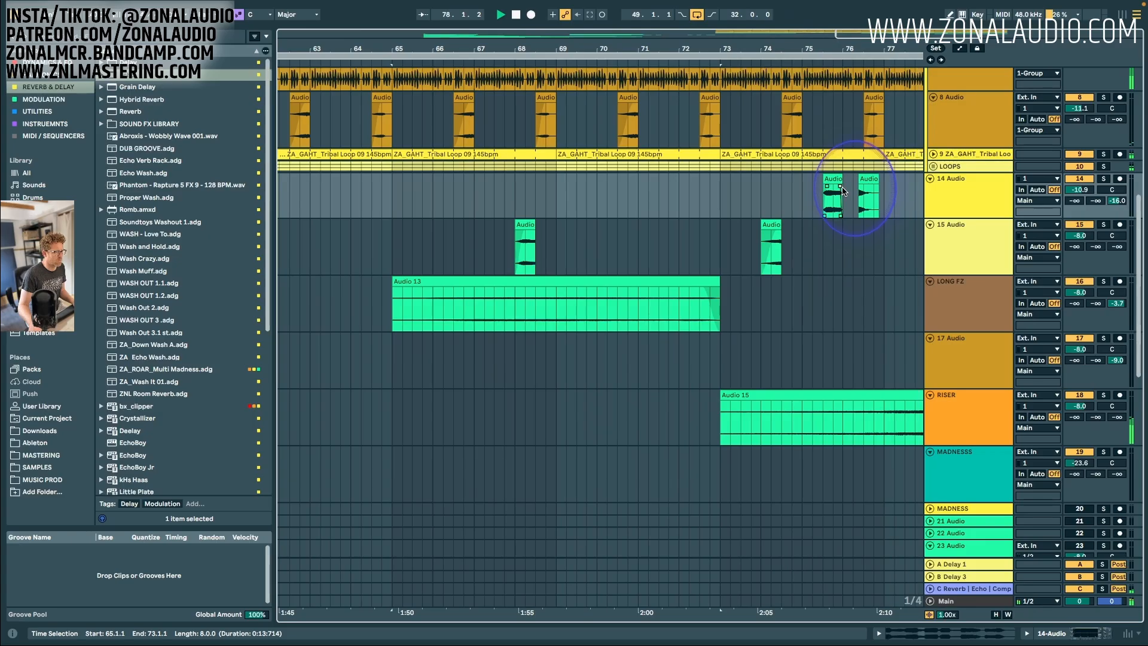
pyautogui.moveTo(840, 179); pyautogui.dragTo(839, 180)
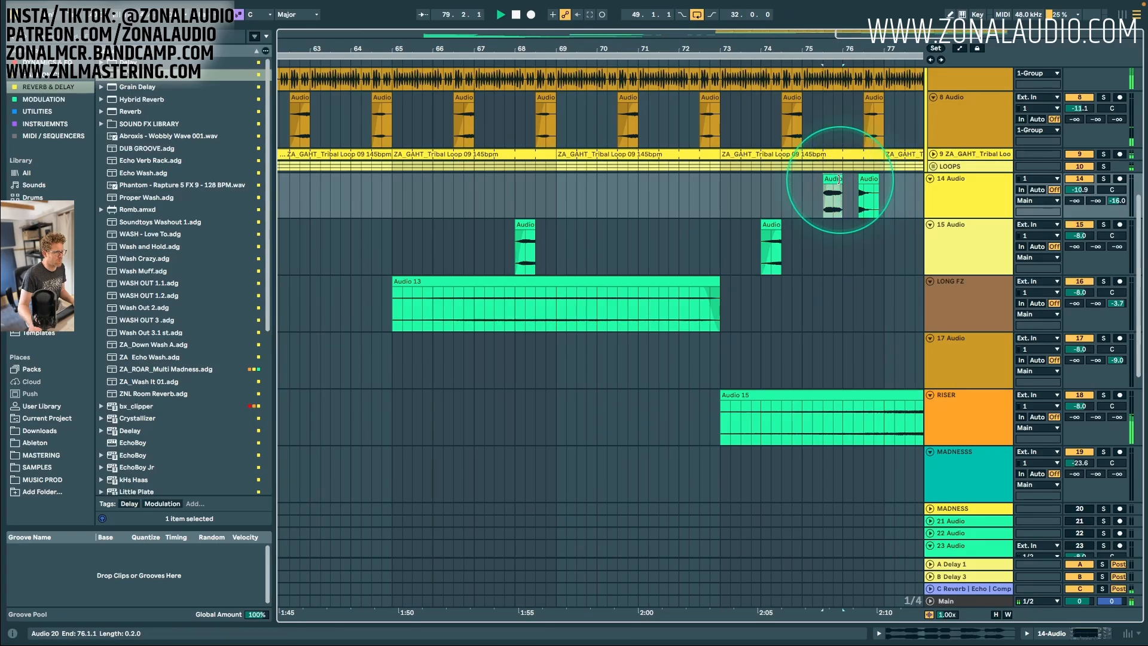
pyautogui.moveTo(830, 49); pyautogui.dragTo(746, 188)
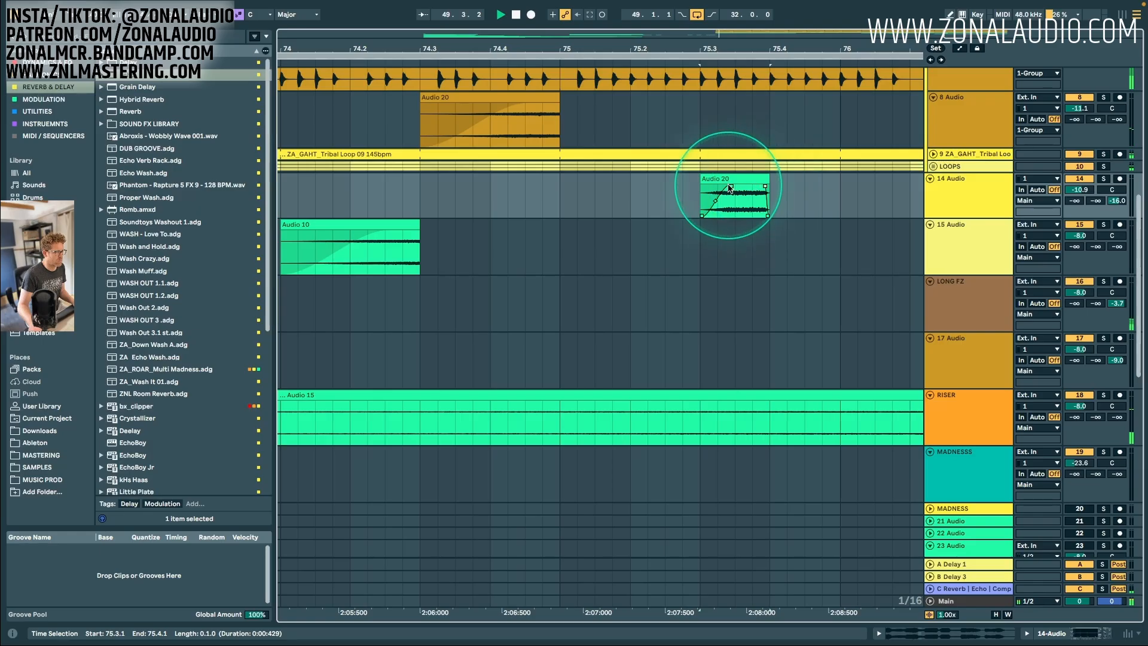
# Copy bars 61 to 69 of the tracks from KICK through 14 Audio to bar 81.
pyautogui.moveTo(583, 48); pyautogui.dragTo(584, 5)
pyautogui.scroll(-5, 771, 377)
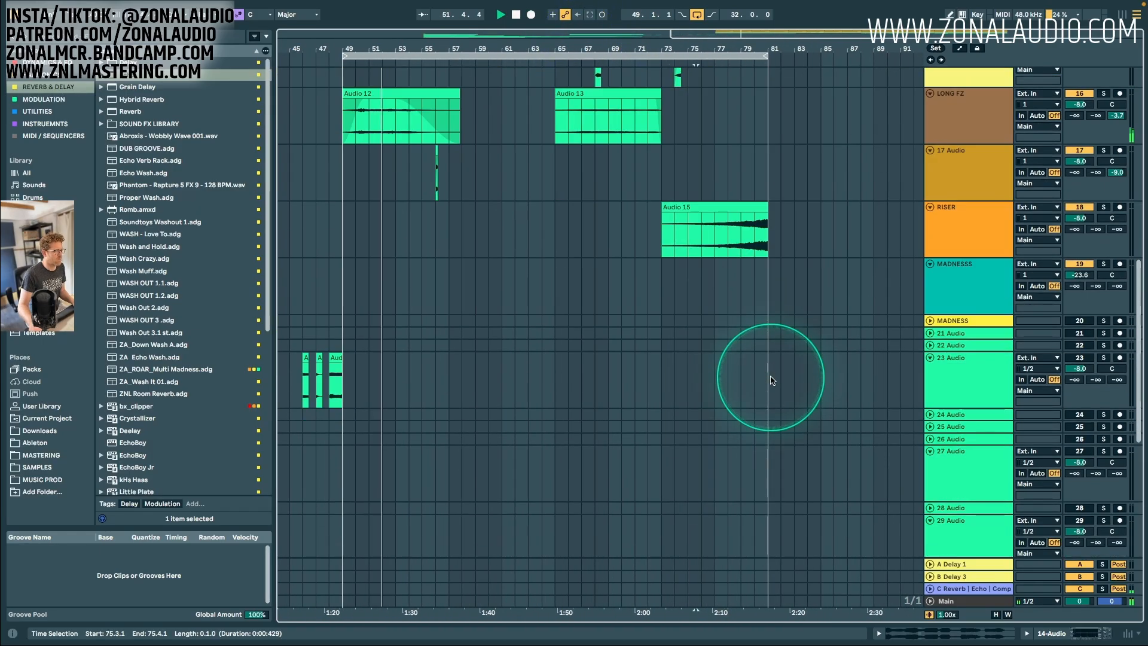
pyautogui.scroll(10, 771, 379)
pyautogui.moveTo(759, 342); pyautogui.dragTo(643, 336)
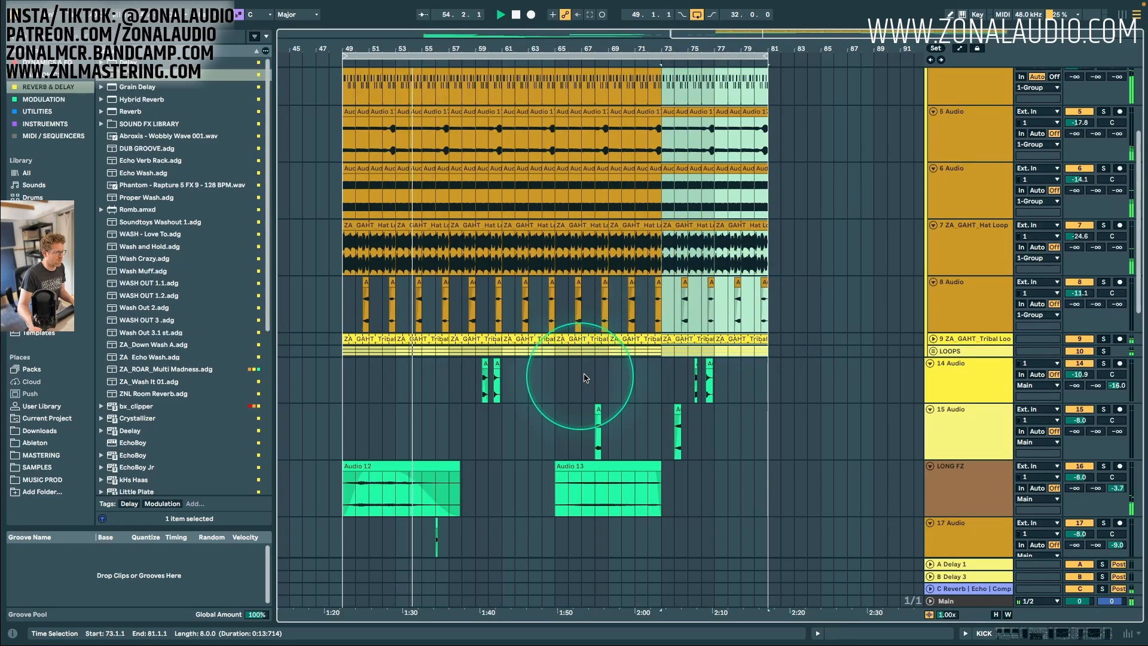
pyautogui.moveTo(609, 400); pyautogui.dragTo(505, 3)
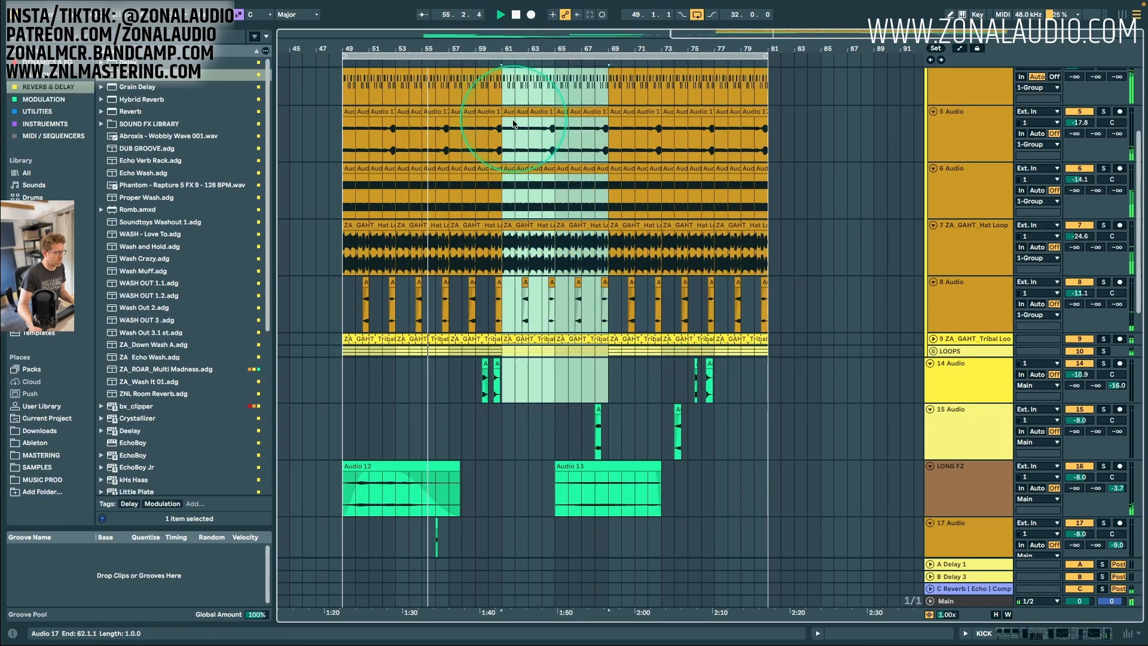
pyautogui.moveTo(513, 124); pyautogui.dragTo(769, 168)
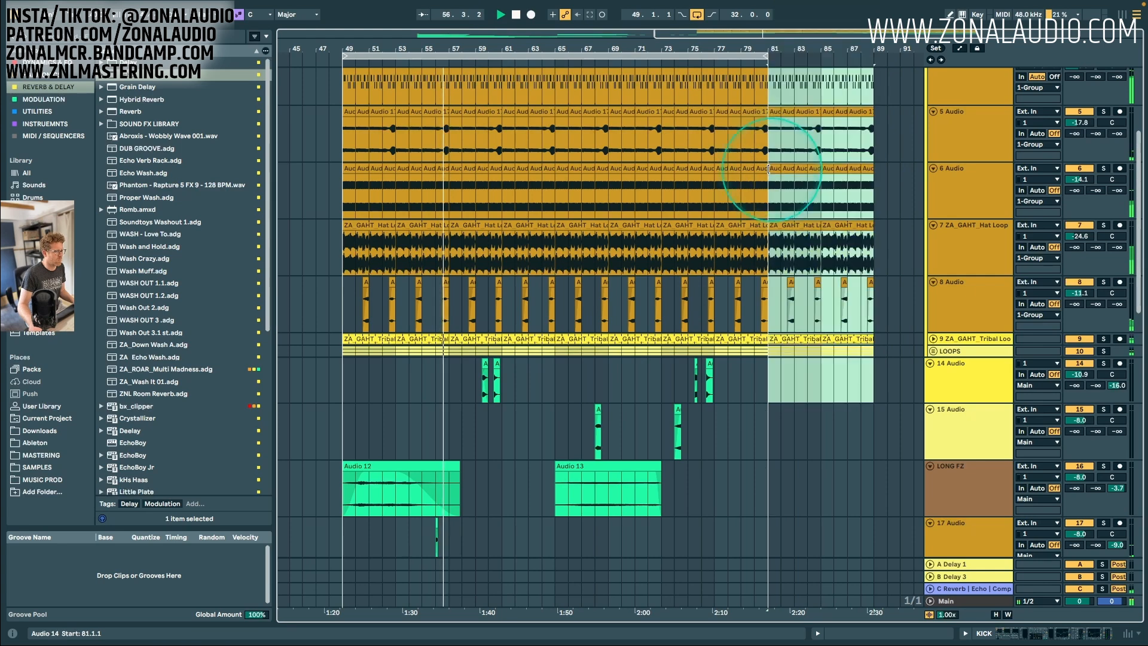
pyautogui.scroll(4, 960, 167)
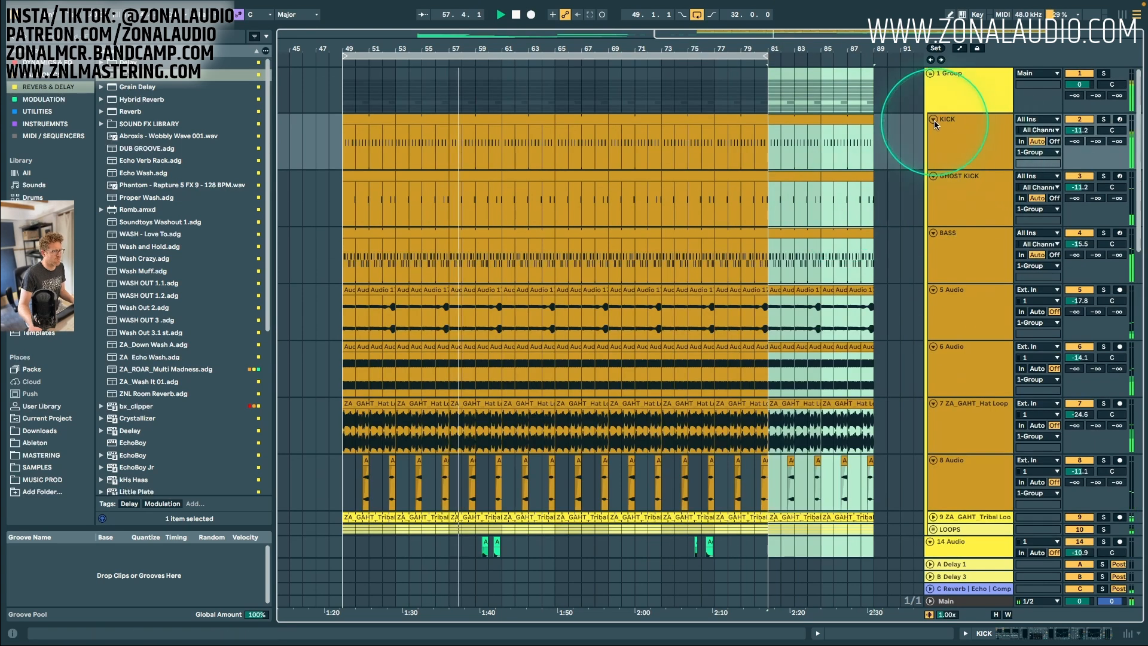
pyautogui.scroll(-1, 930, 120)
pyautogui.scroll(-5, 827, 269)
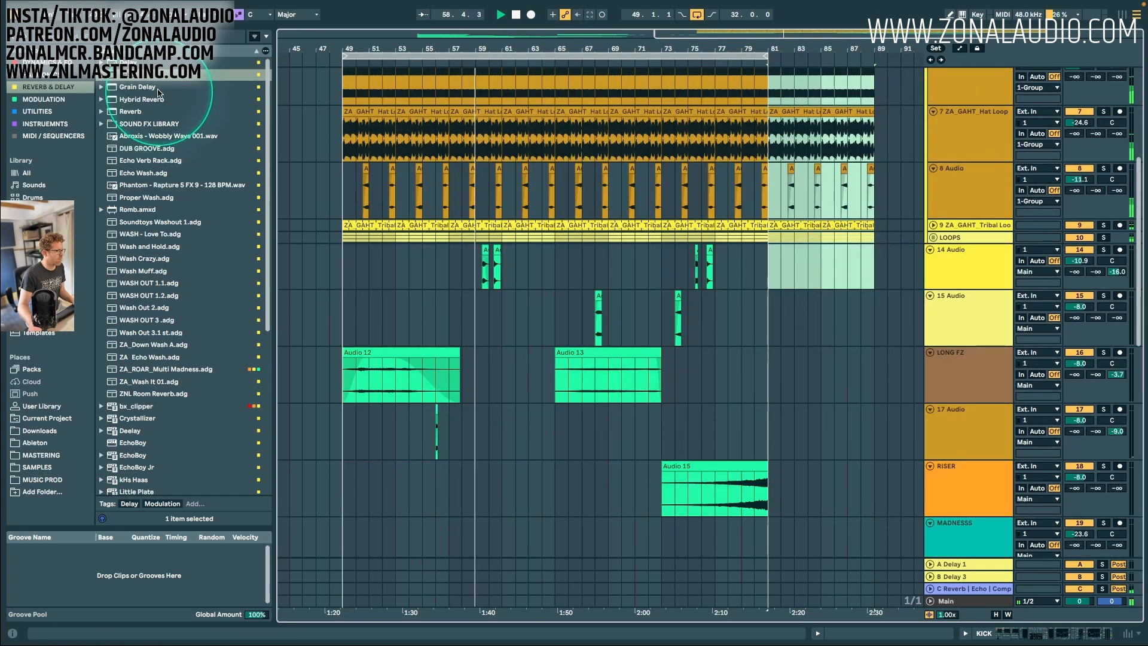
# Insert a new MIDI track and place it between the LOOPS group and the 14 Audio track.
pyautogui.click(41, 469)
pyautogui.scroll(-5, 192, 294)
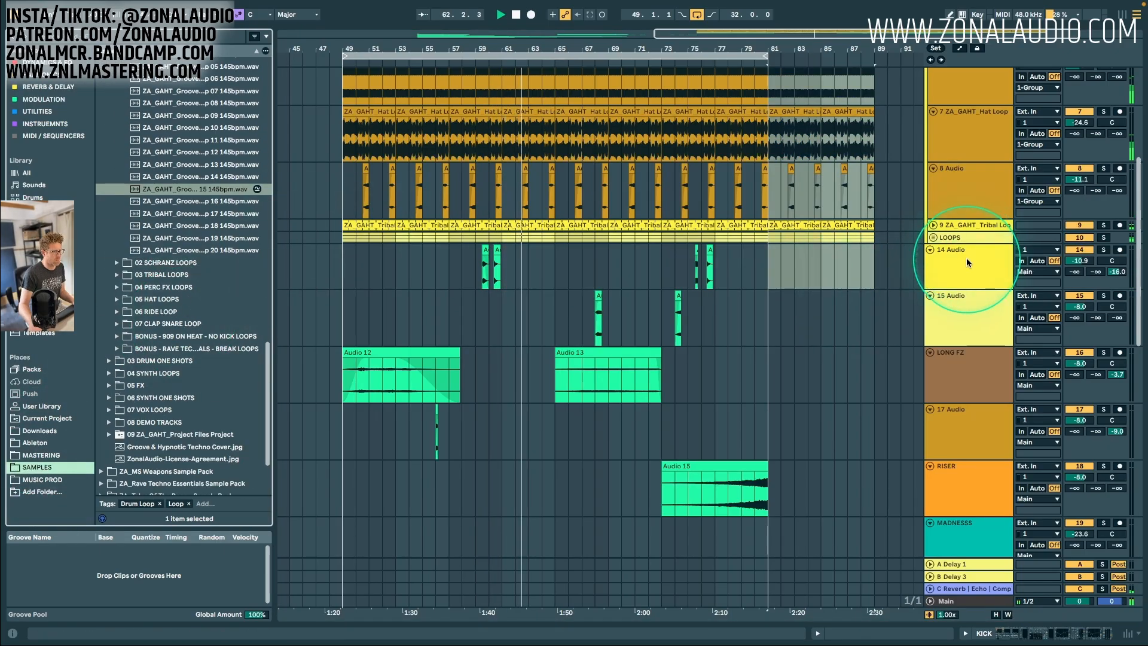
pyautogui.click(969, 306)
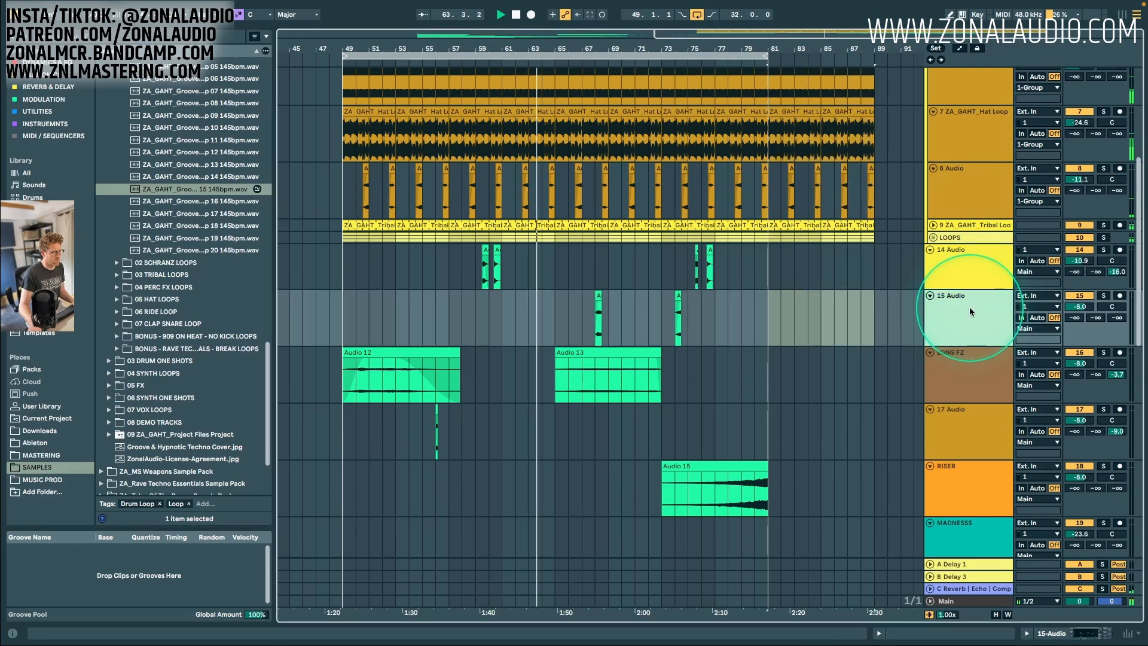
pyautogui.press('super+shift+t')
pyautogui.moveTo(971, 379); pyautogui.dragTo(938, 269)
# Load ZA_909OH_Ride Shot 006.wav from the ZA_909_On_Heat pack's ride one-shots as the MIDI track's instrument.
pyautogui.scroll(6, 153, 366)
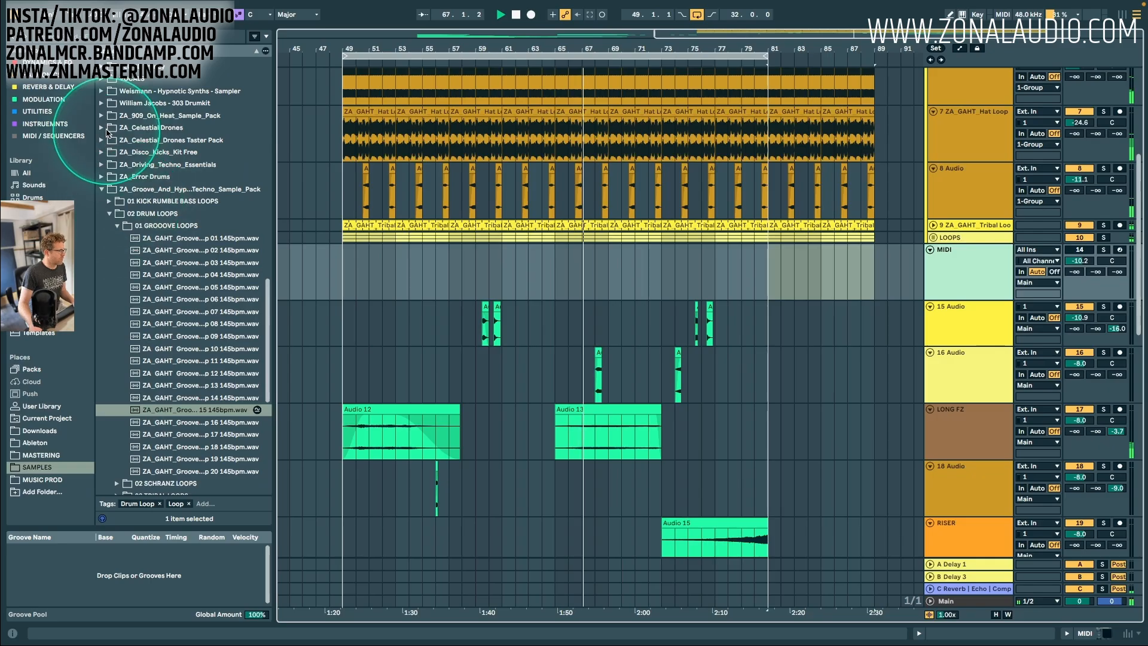
pyautogui.click(136, 118)
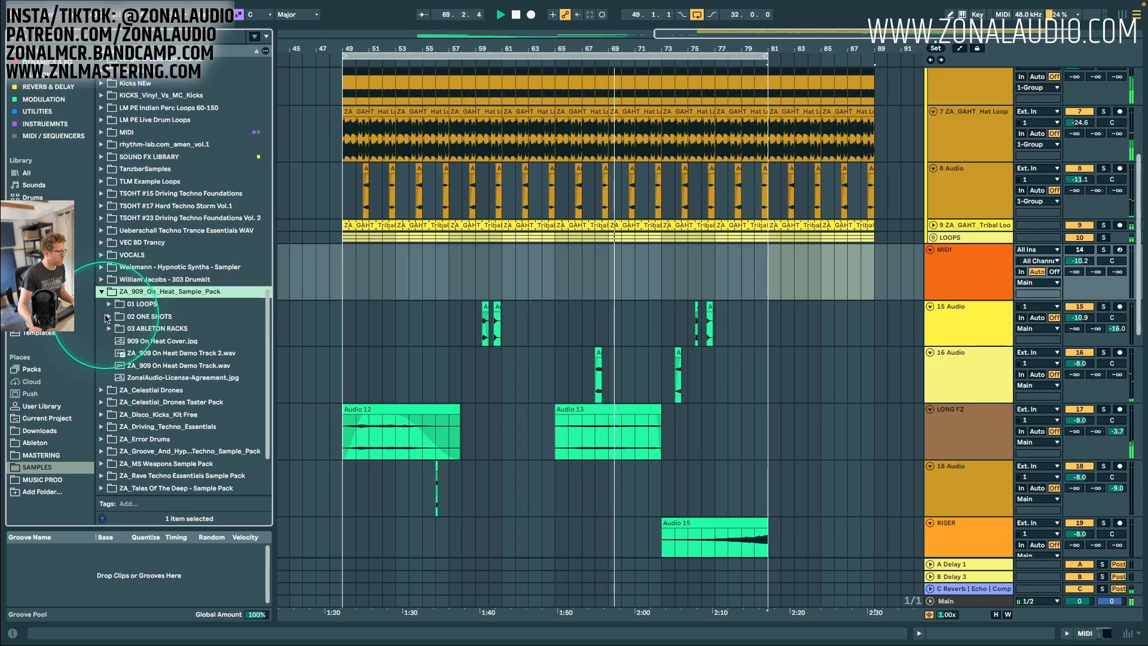
pyautogui.click(108, 317)
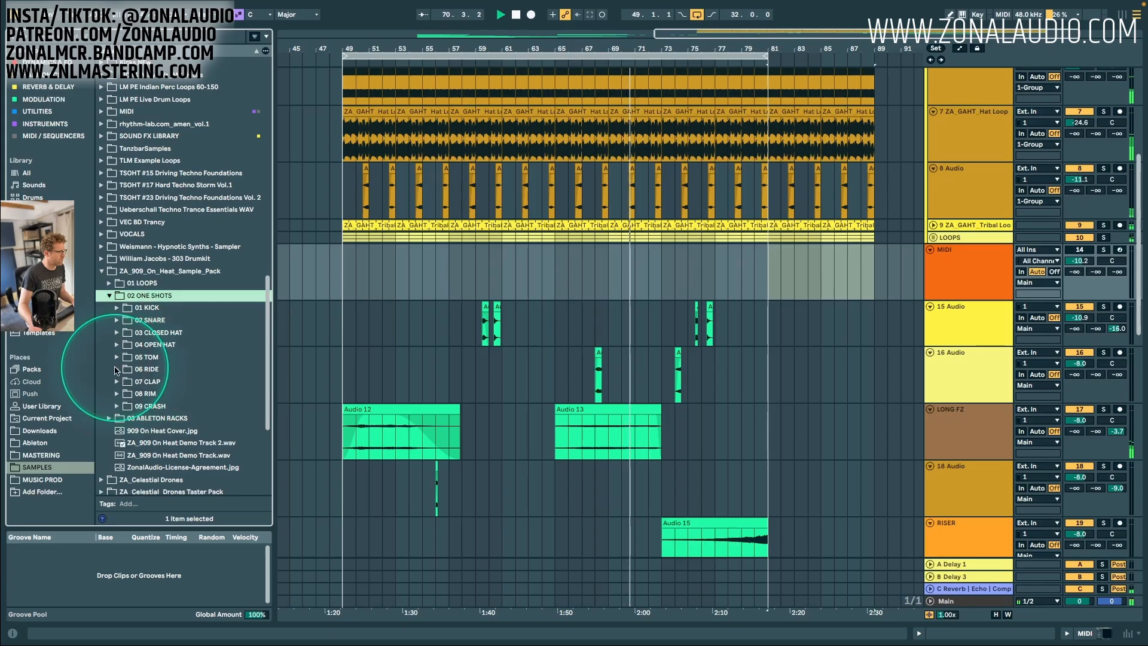
pyautogui.click(117, 370)
pyautogui.doubleClick(962, 267)
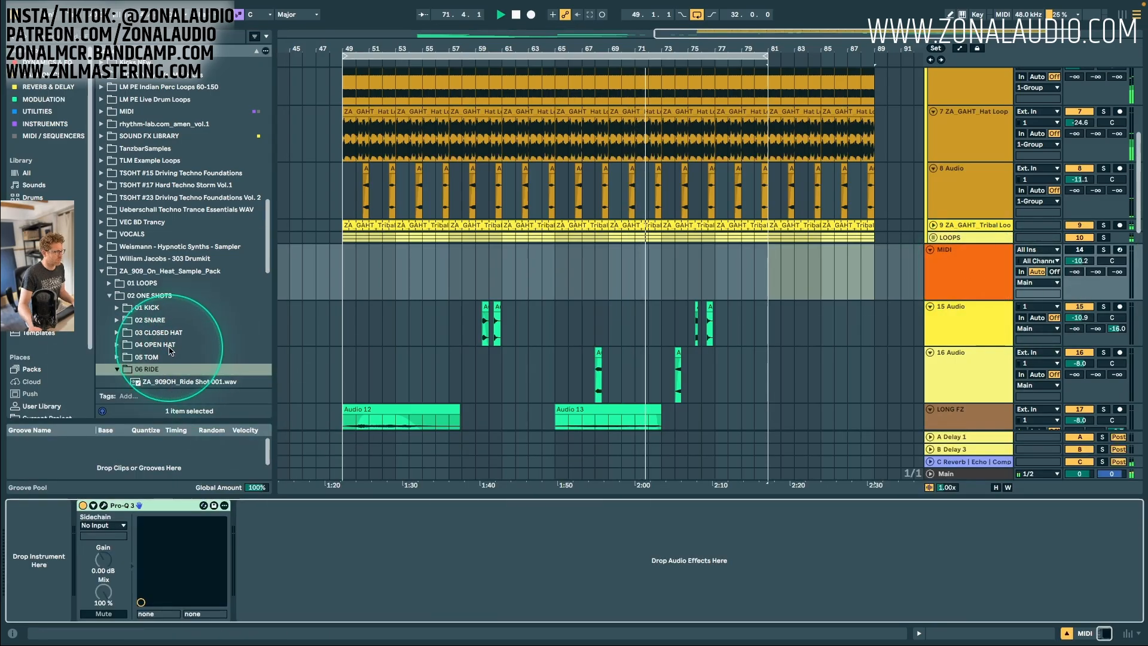
pyautogui.scroll(-5, 181, 376)
pyautogui.moveTo(186, 252); pyautogui.dragTo(33, 598)
# Create a two-bar MIDI clip at bar 81 and add C3 notes at 1.1 and 1.1.3.
pyautogui.moveTo(772, 265)
pyautogui.mouseDown()
pyautogui.moveTo(800, 265)
pyautogui.moveTo(788, 261)
pyautogui.mouseUp()
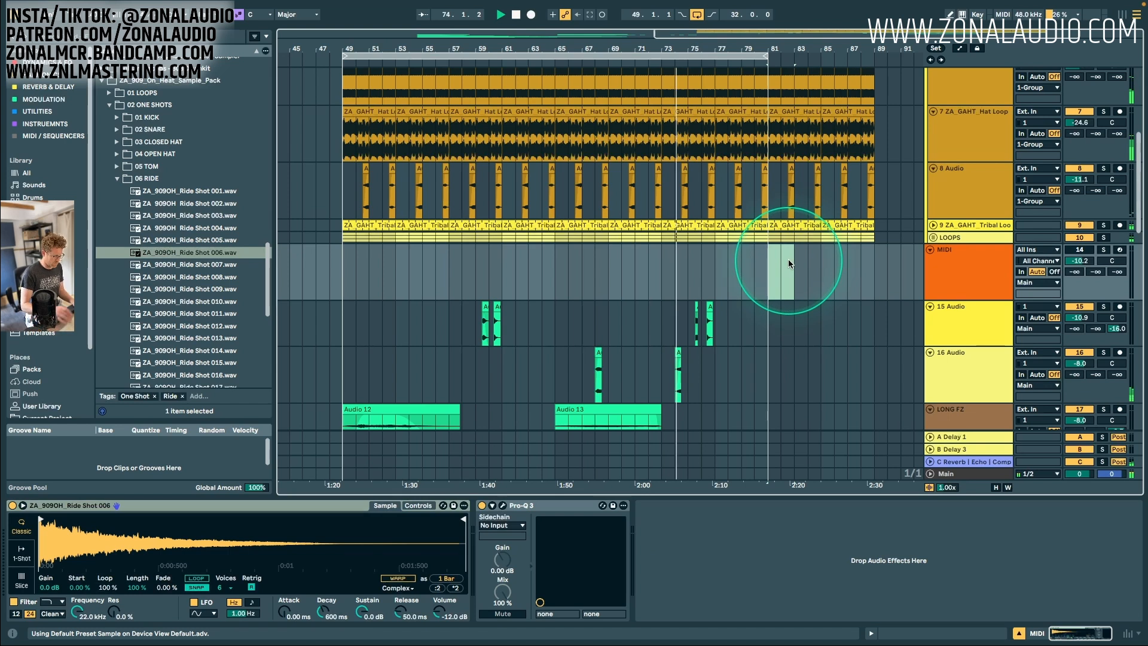
pyautogui.press('super+shift+m')
pyautogui.doubleClick(338, 561)
pyautogui.click(291, 561)
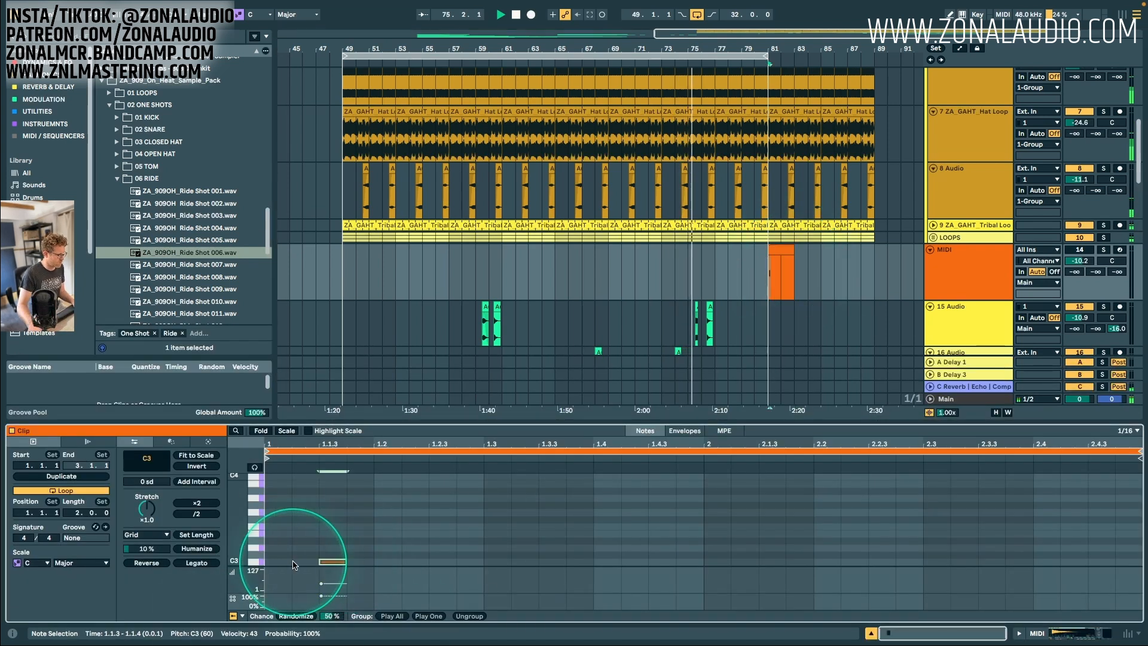
# Raise the second C3 note's velocity to 99 and duplicate the two-note pattern until it fills both bars.
pyautogui.click(339, 562)
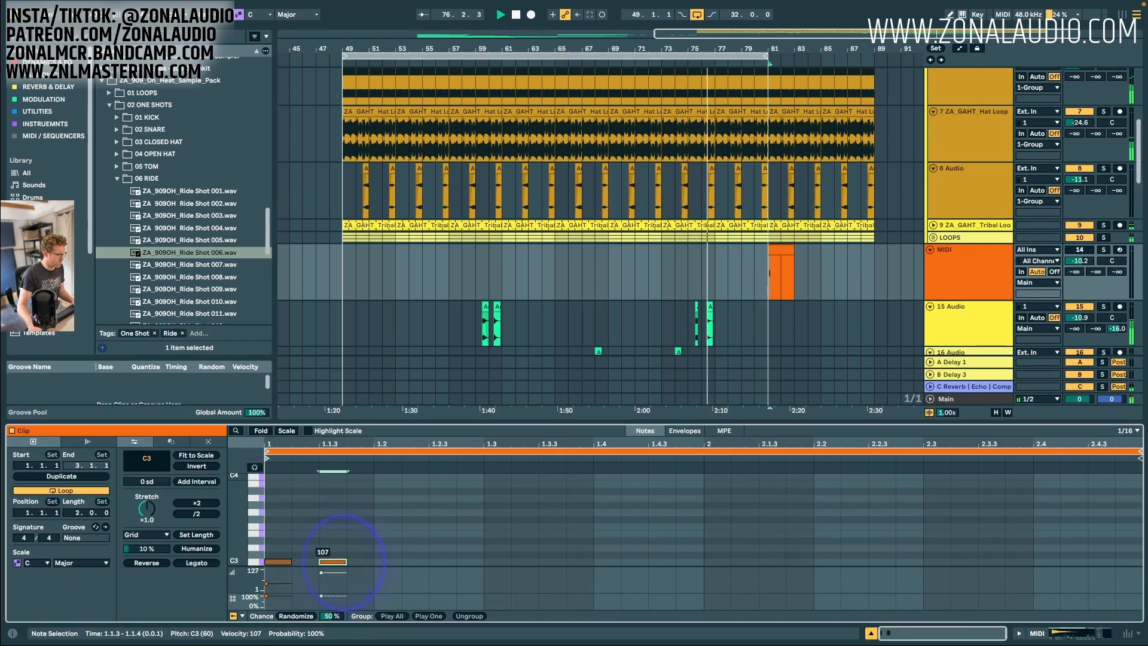
pyautogui.moveTo(273, 579); pyautogui.dragTo(281, 577)
pyautogui.press('super+d')
pyautogui.press('super+d')
pyautogui.press('super+d')
pyautogui.press('super+d')
pyautogui.press('super+d')
pyautogui.press('super+d')
pyautogui.press('super+d')
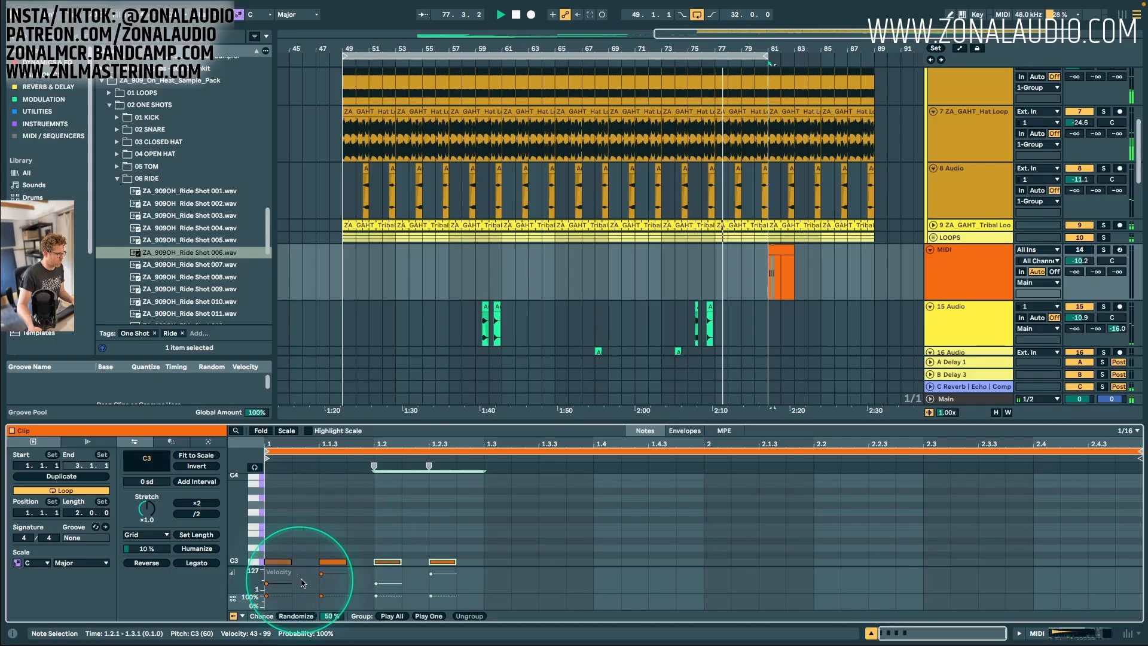
# Turn off loop playback, set the ride MIDI track's volume to -23.6 dB and extend its clip to bar 89.
pyautogui.click(697, 21)
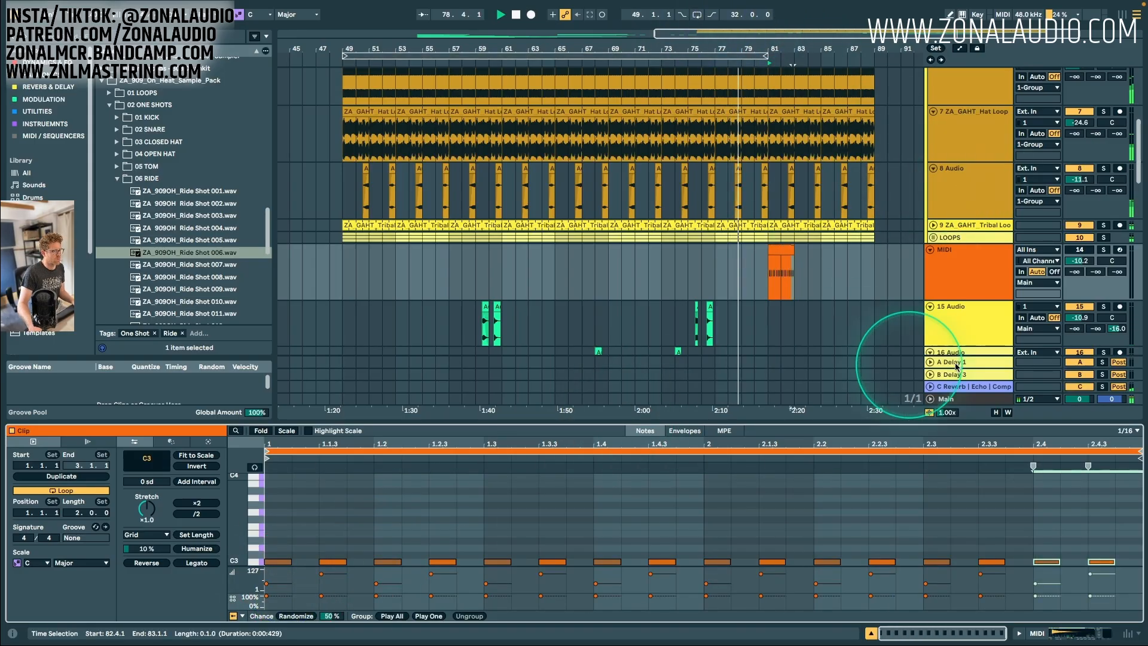
pyautogui.moveTo(1087, 259); pyautogui.dragTo(1089, 263)
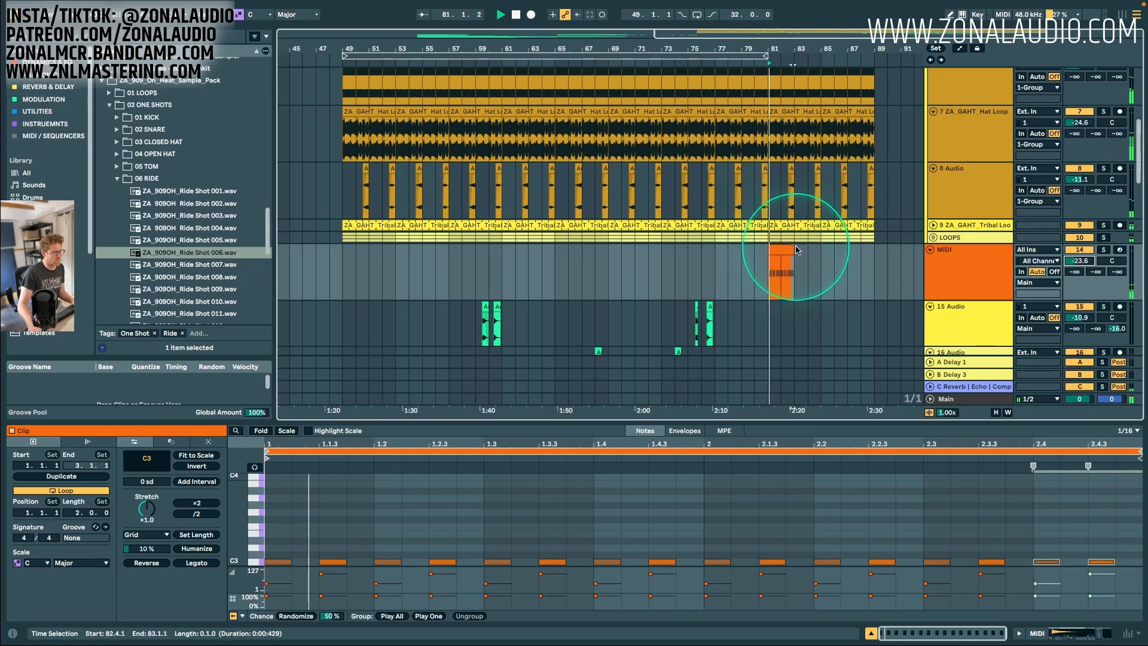
pyautogui.moveTo(792, 247); pyautogui.dragTo(876, 247)
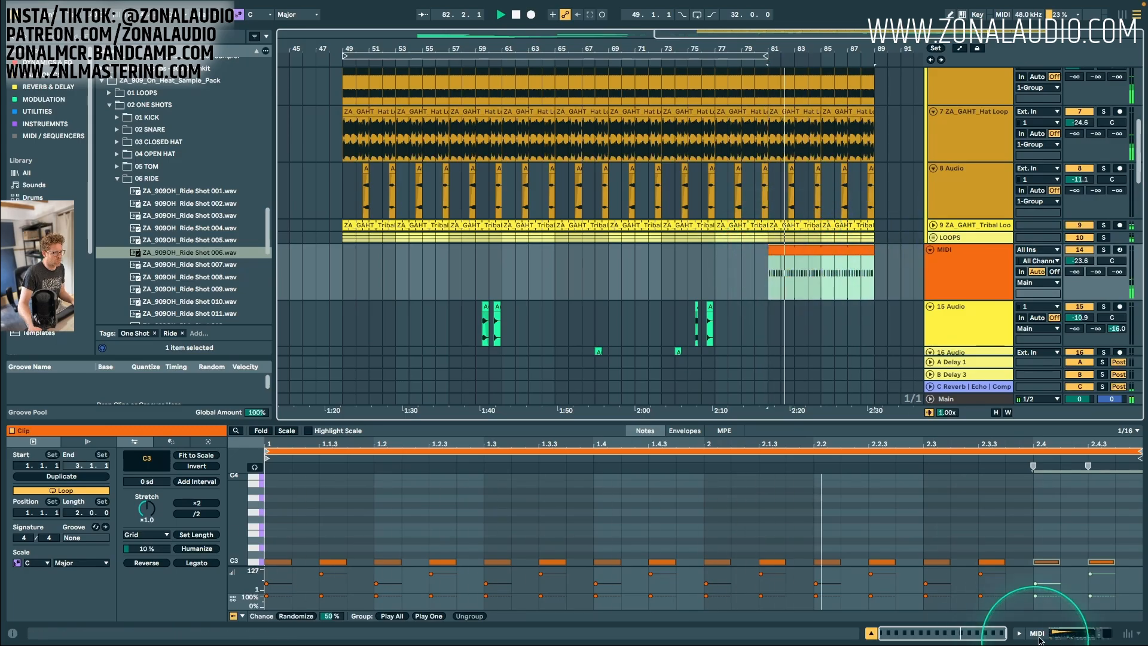
# Set the ride sampler's release to 3.67 s and raise the MIDI track's volume to -19.9 dB.
pyautogui.click(1057, 632)
pyautogui.moveTo(415, 617); pyautogui.dragTo(413, 602)
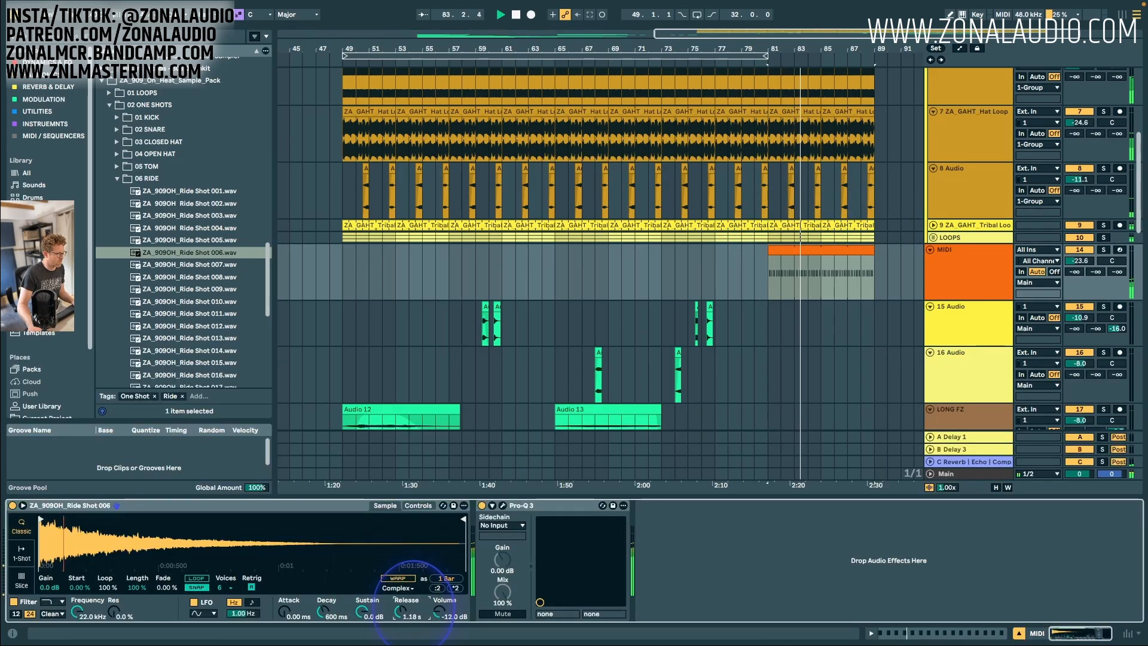
pyautogui.click(1081, 262)
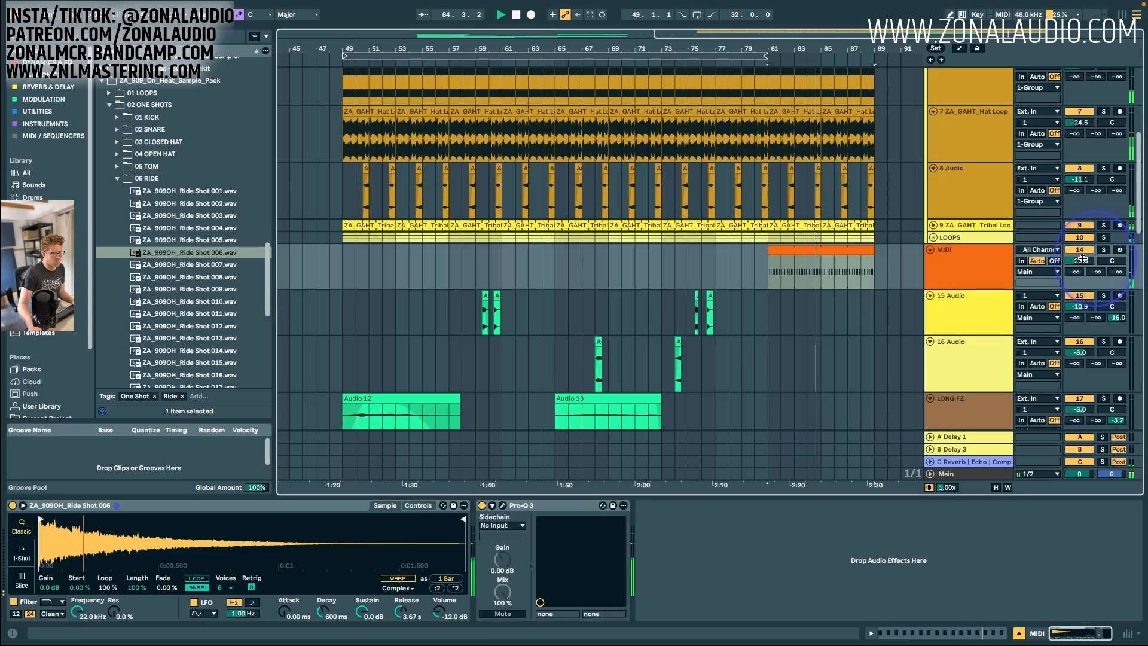
pyautogui.moveTo(1082, 266); pyautogui.dragTo(1093, 261)
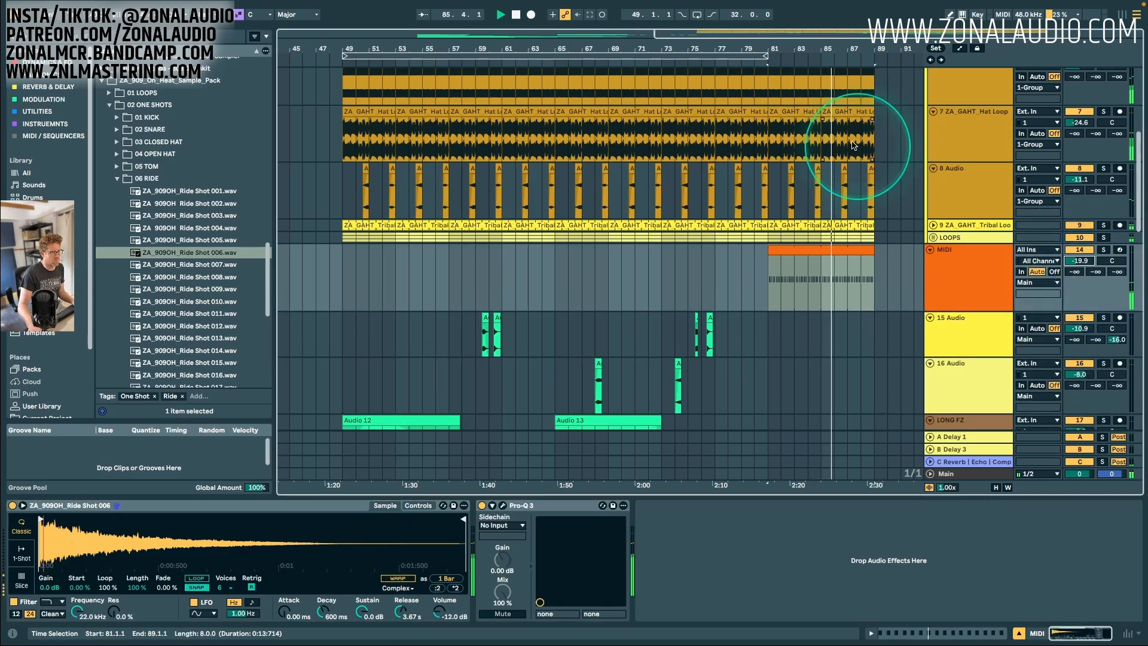
# Extend the arrangement loop region to bar 89 and look through the KICK track's devices.
pyautogui.moveTo(768, 58); pyautogui.dragTo(872, 60)
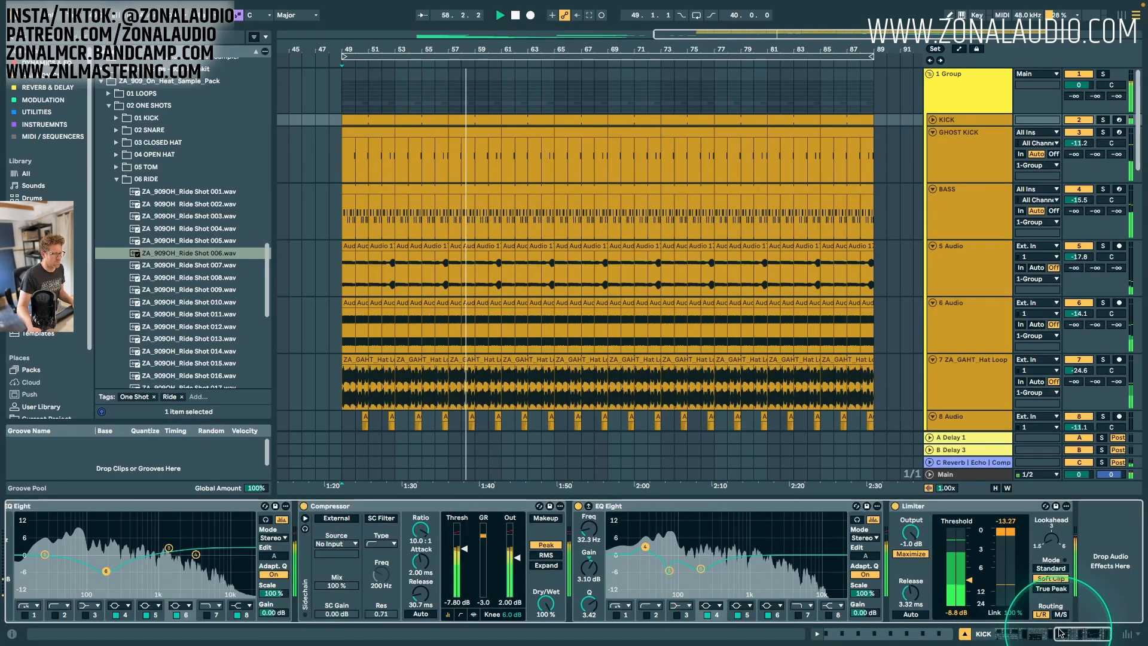
pyautogui.moveTo(1061, 632); pyautogui.dragTo(1017, 633)
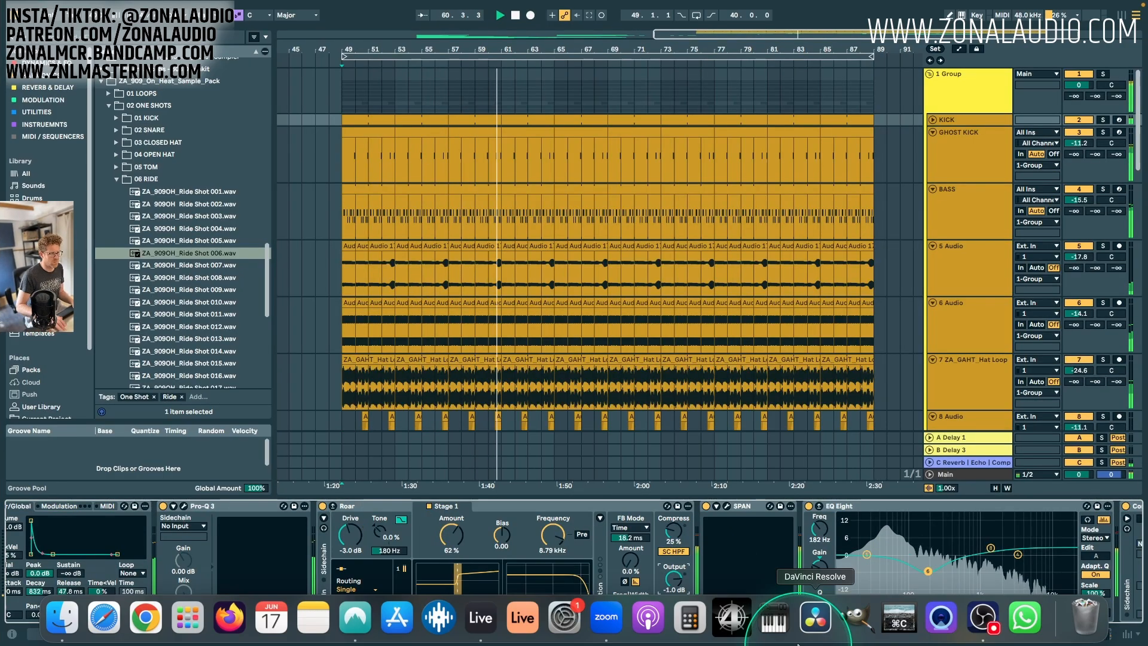
pyautogui.hscroll(-10, 299, 587)
pyautogui.moveTo(206, 554); pyautogui.dragTo(195, 554)
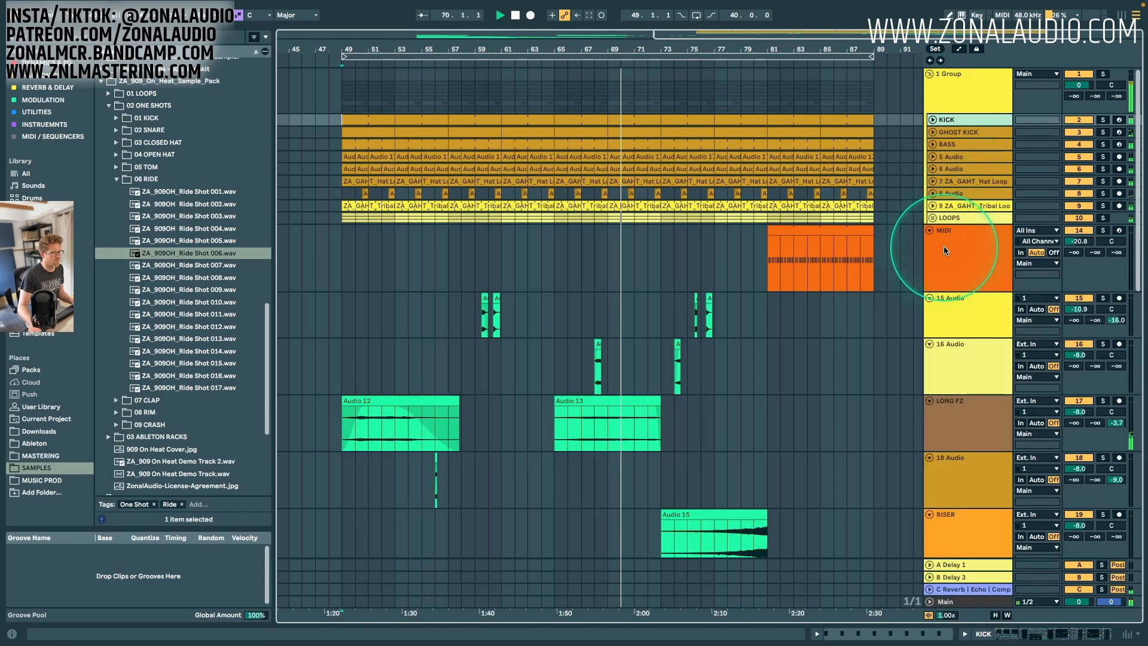
# Recolour the tracks from 15 Audio through RISER dark green.
pyautogui.scroll(-3, 942, 248)
pyautogui.rightClick(979, 129)
pyautogui.click(1043, 357)
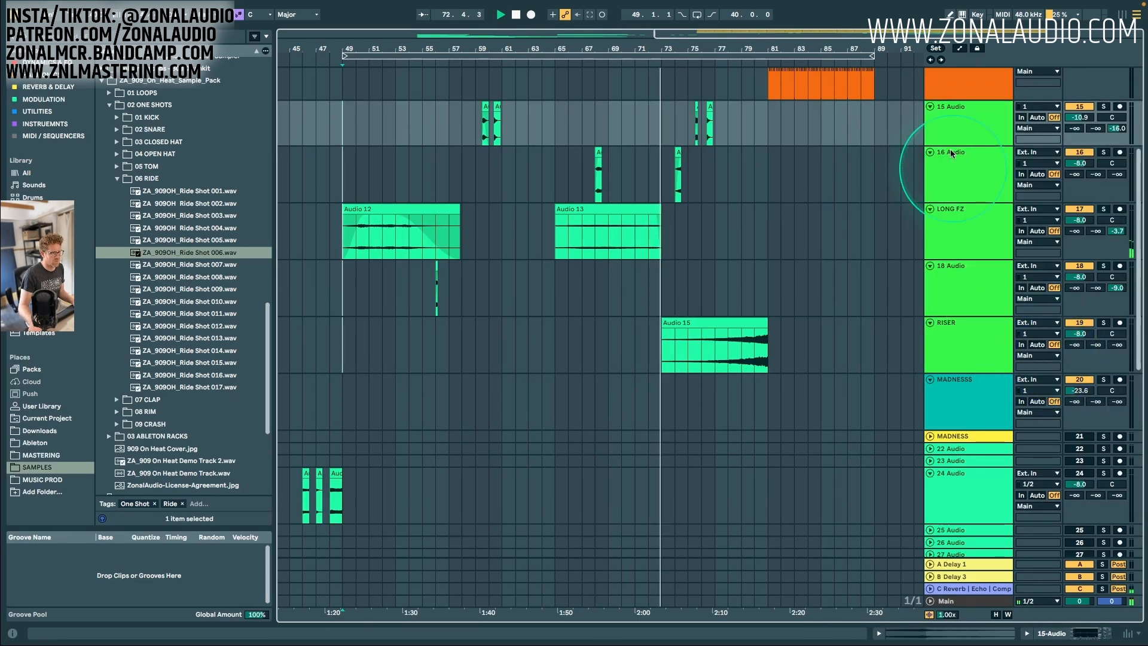
pyautogui.click(954, 127)
pyautogui.keyDown('shift'); pyautogui.click(963, 341); pyautogui.keyUp('shift')
pyautogui.rightClick(964, 342)
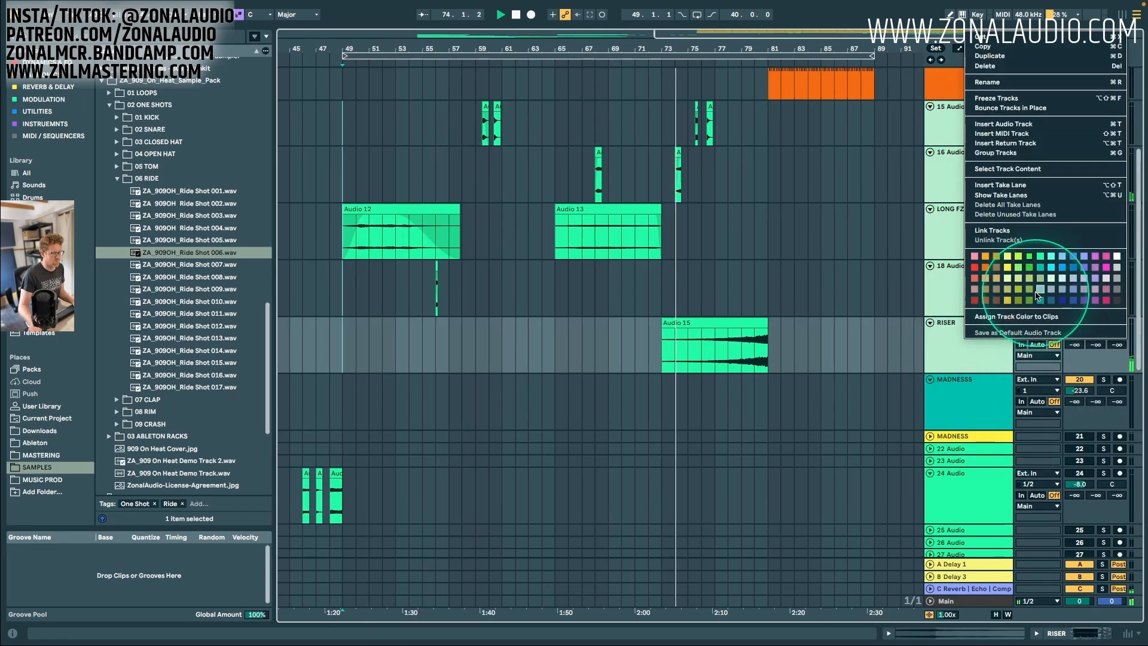
pyautogui.click(1030, 304)
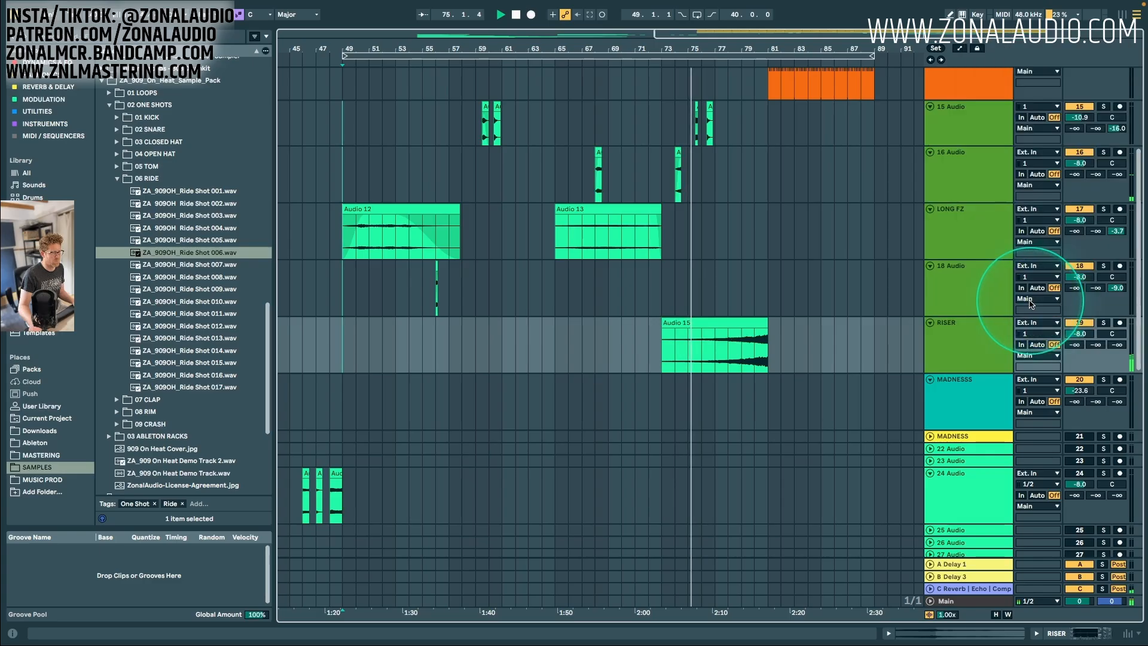
# Apply the green track colour to the clips on the tracks from 15 Audio through RISER and group those tracks.
pyautogui.rightClick(980, 344)
pyautogui.click(1004, 316)
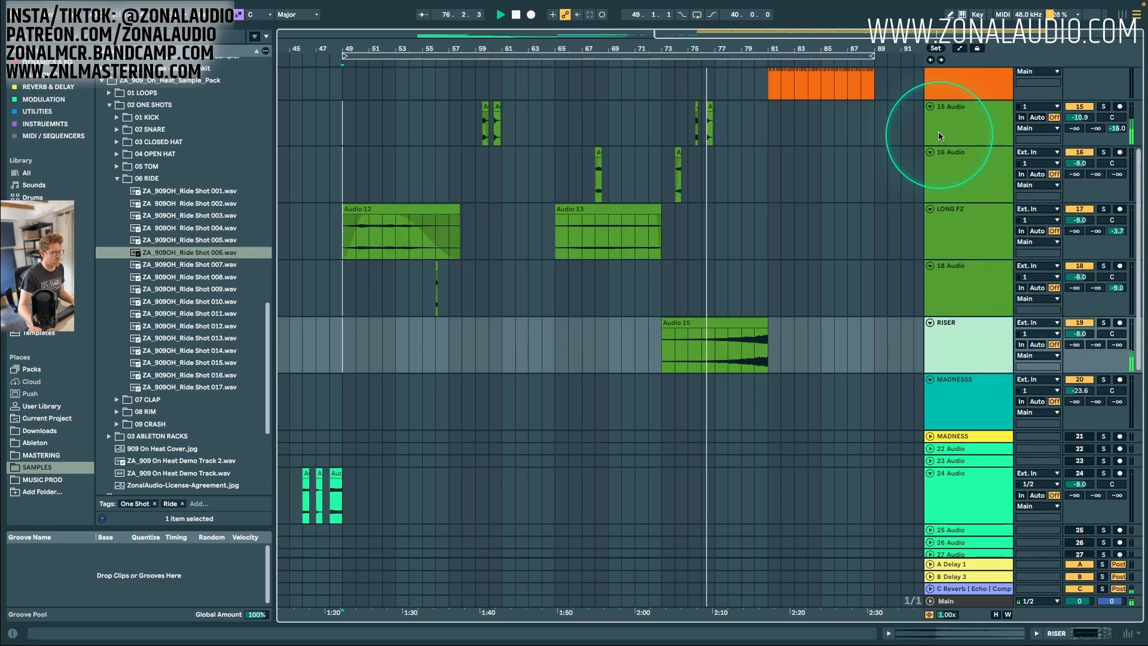
pyautogui.keyDown('shift'); pyautogui.click(971, 124); pyautogui.keyUp('shift')
pyautogui.hotkey('ctrl', 'g')
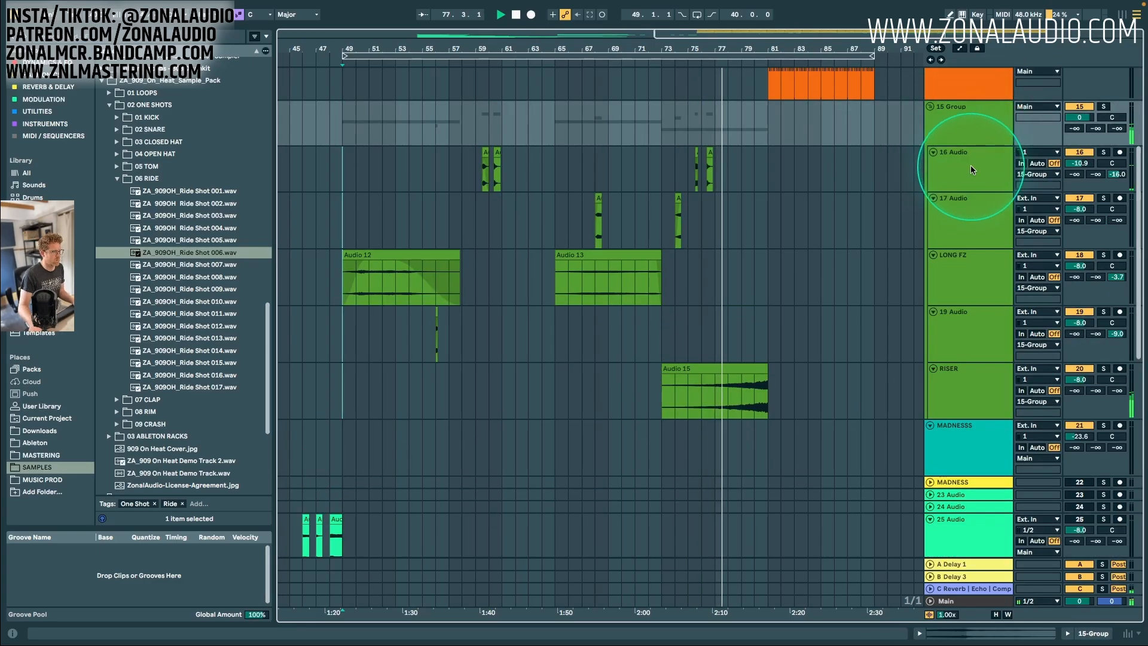
# Lower the RISER track's volume to -9.4 dB and cut its lows with the EQ Eight at about 426 Hz.
pyautogui.scroll(5, 969, 215)
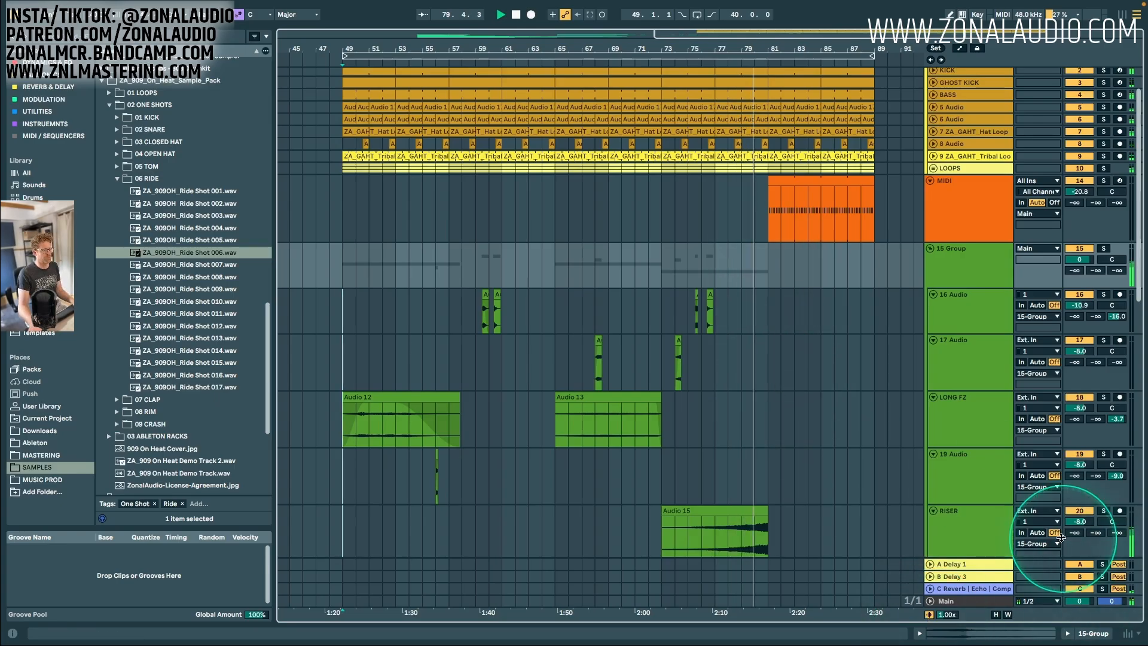
pyautogui.moveTo(1079, 521); pyautogui.dragTo(1079, 523)
pyautogui.doubleClick(935, 525)
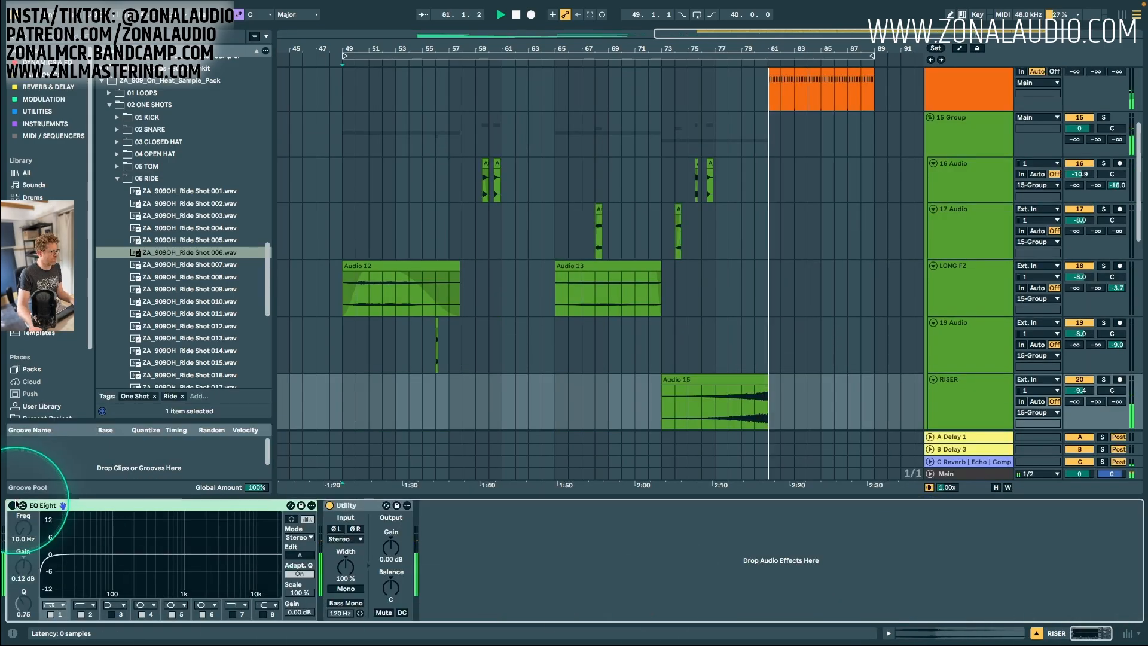
pyautogui.moveTo(44, 552); pyautogui.dragTo(163, 576)
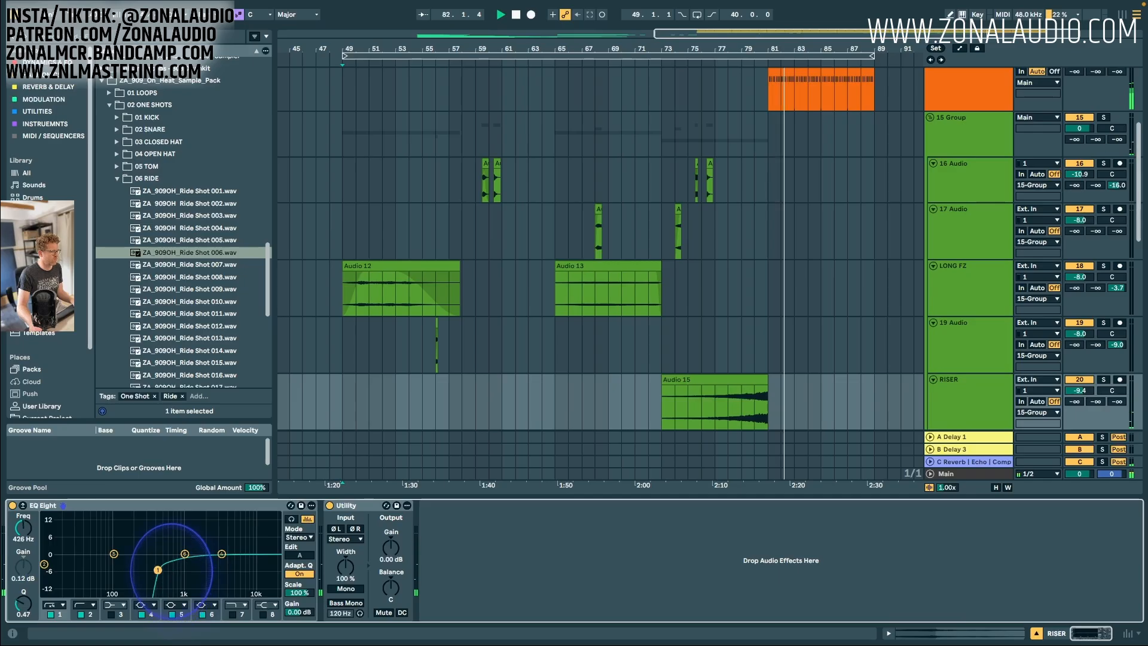
pyautogui.click(1036, 633)
pyautogui.scroll(5, 961, 191)
# Set the GHOST KICK volume to -16.2 dB and the BASS volume to -16.0 dB in the mixer, and play the arrangement from bar 49.
pyautogui.press('Tab')
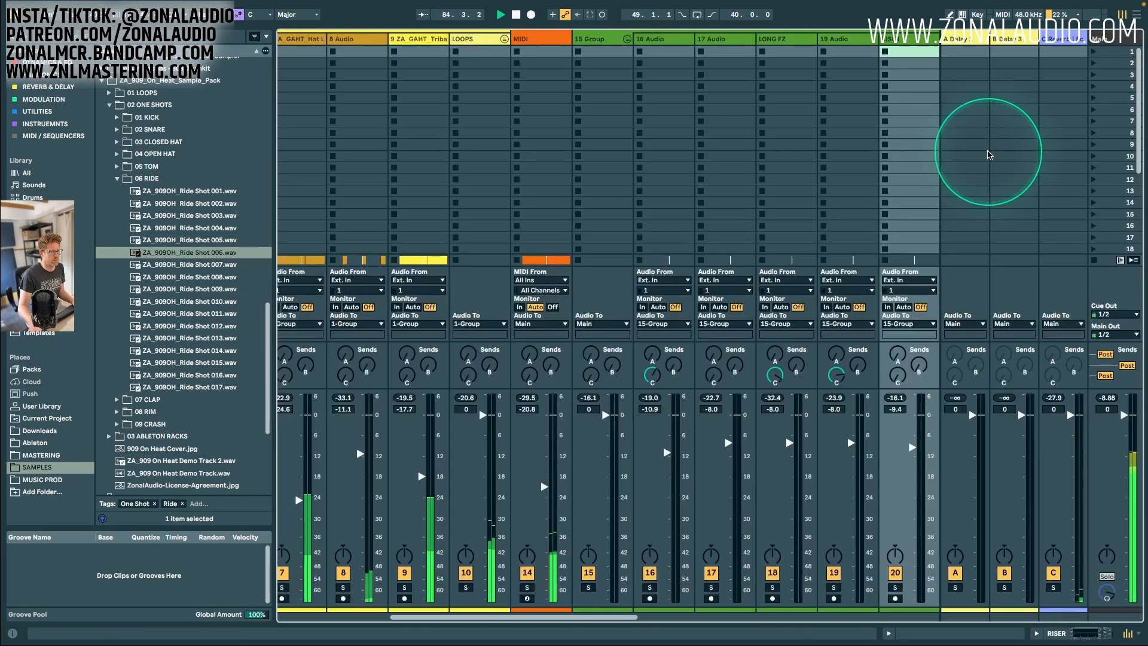
pyautogui.hscroll(-6, 514, 616)
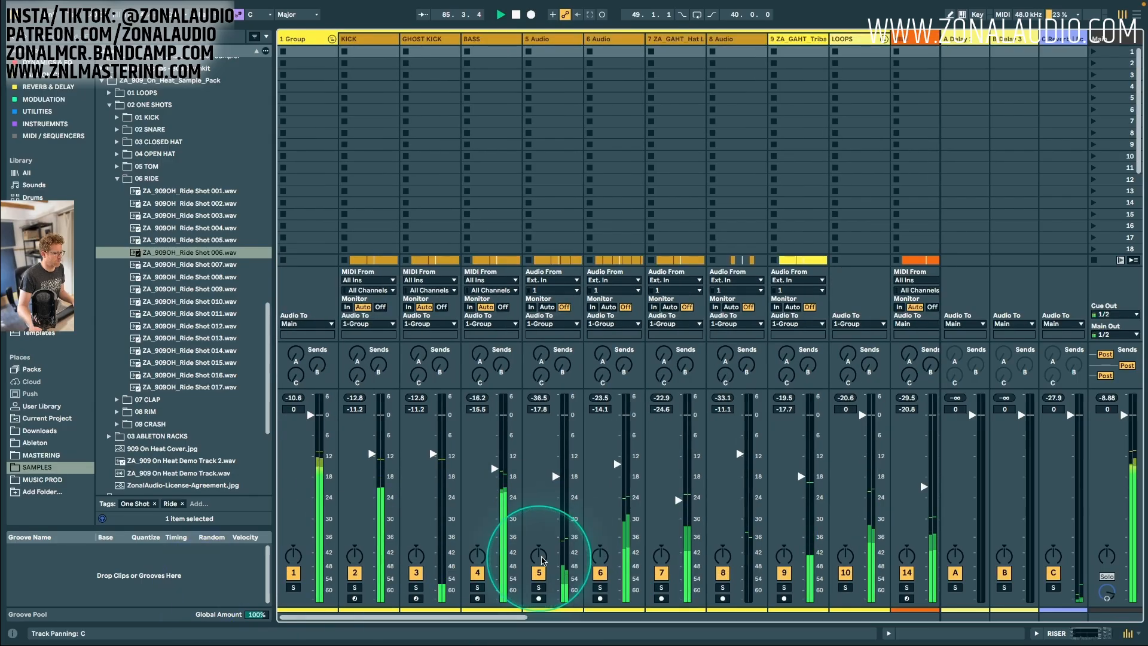
pyautogui.moveTo(434, 459); pyautogui.dragTo(433, 458)
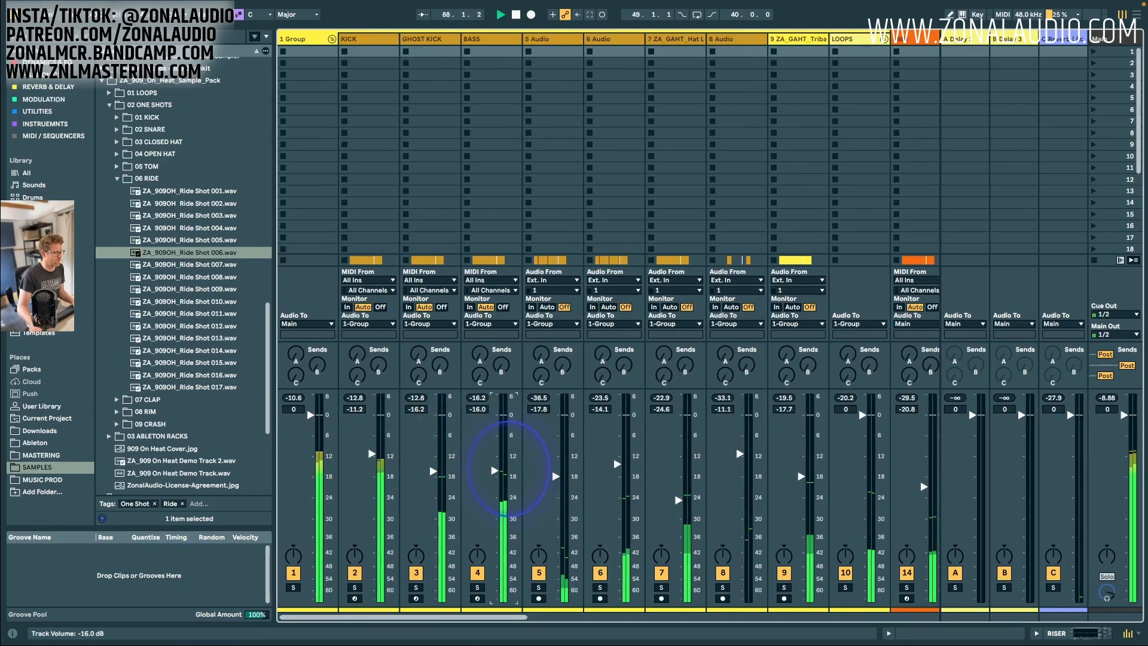
pyautogui.doubleClick(489, 39)
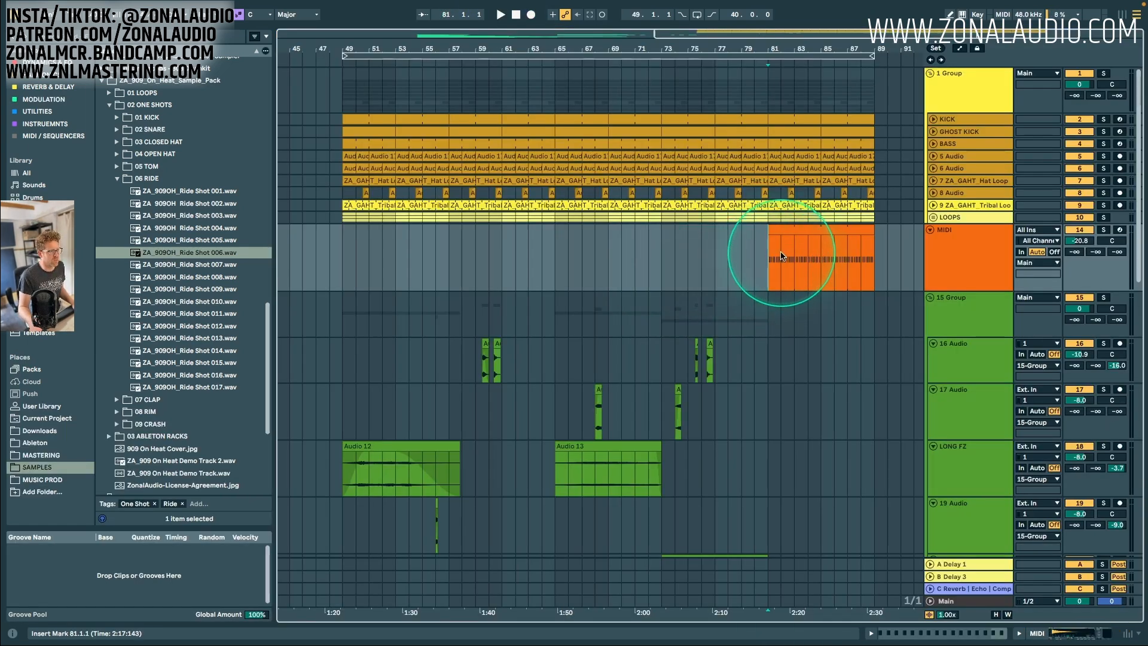
pyautogui.click(338, 252)
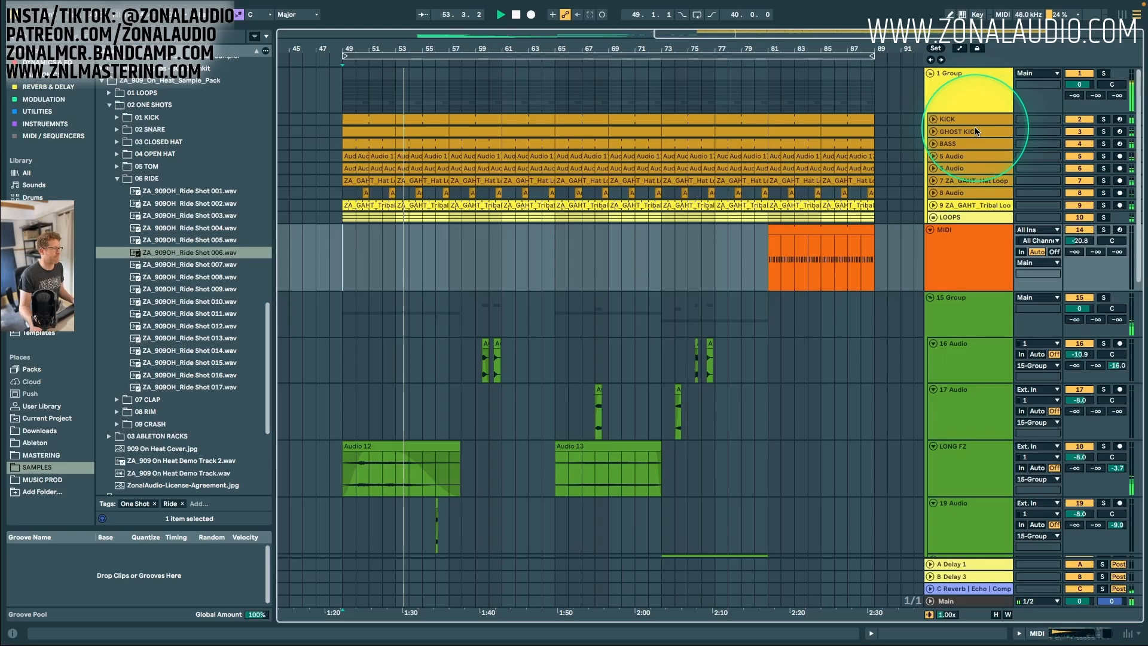
# Fold the tracks inside 15 Group and shorten the KICK clip starting at bar 61 so it ends at 64.3.1.
pyautogui.keyDown('alt'); pyautogui.click(933, 345); pyautogui.keyUp('alt')
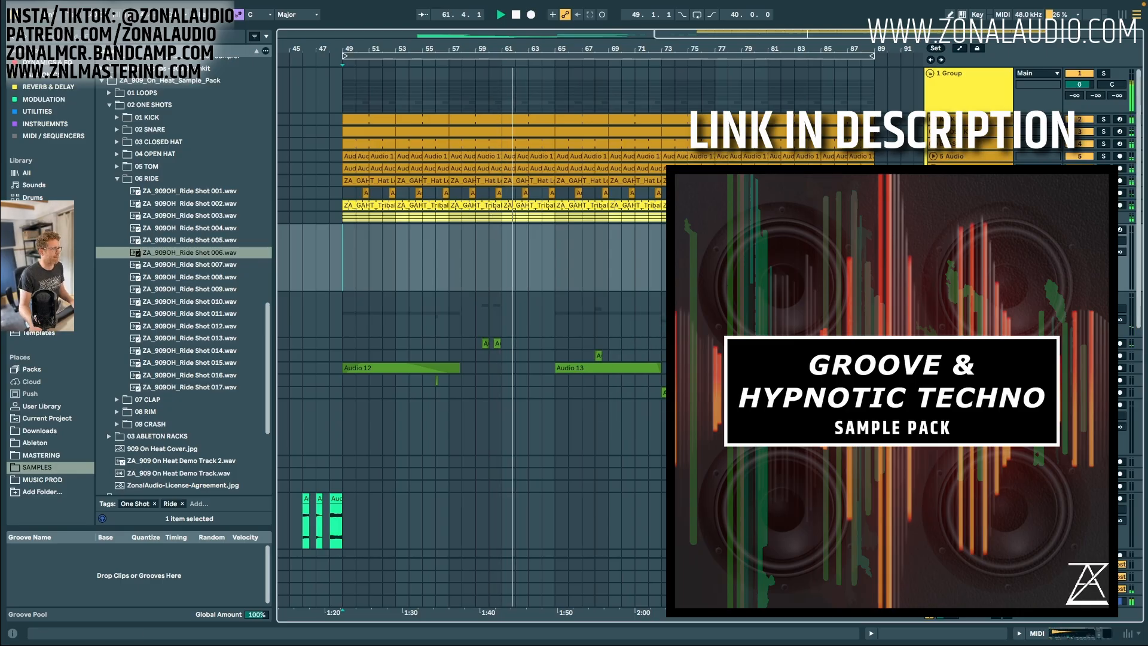
pyautogui.scroll(-3, 479, 335)
pyautogui.scroll(3, 479, 335)
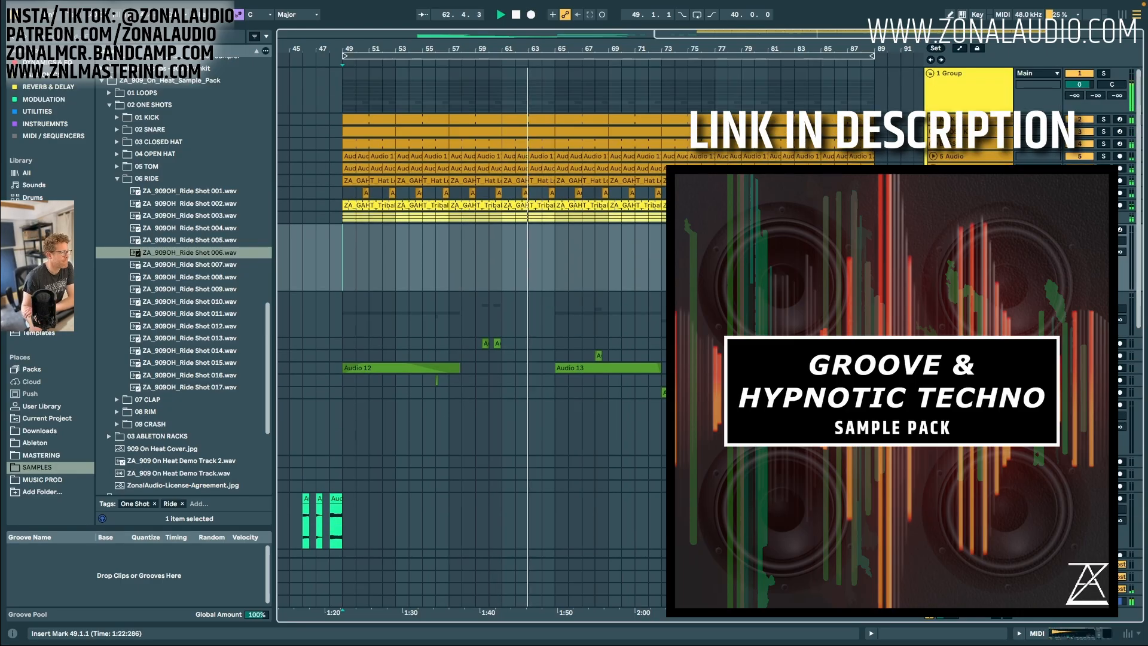
pyautogui.moveTo(502, 119); pyautogui.dragTo(543, 119)
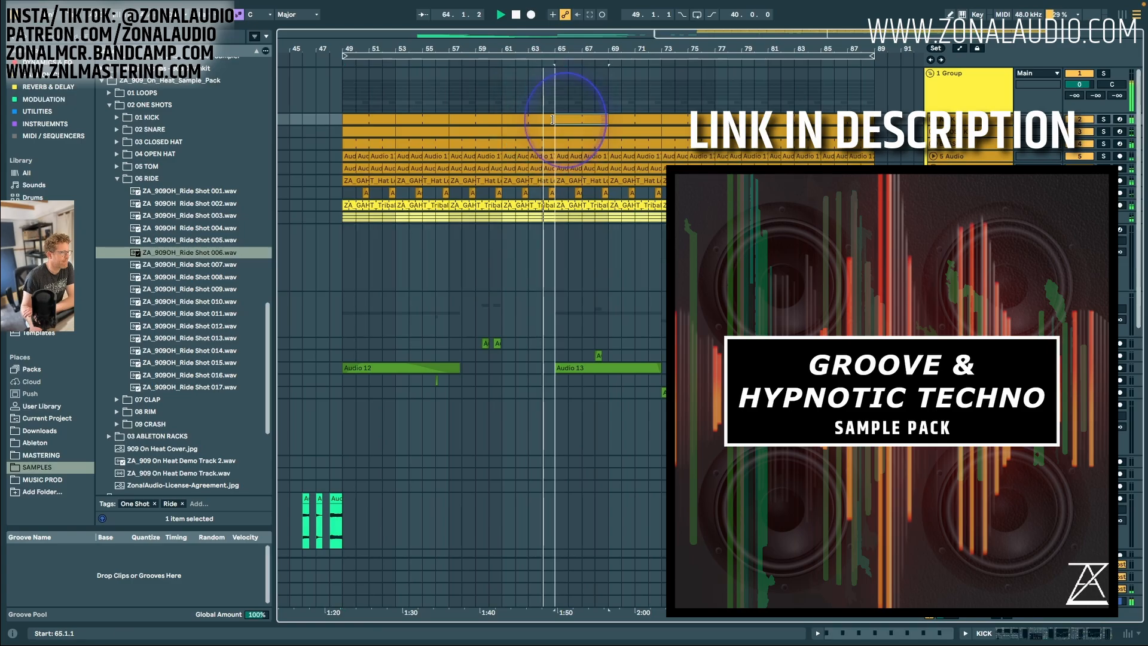
pyautogui.moveTo(548, 49); pyautogui.dragTo(532, 120)
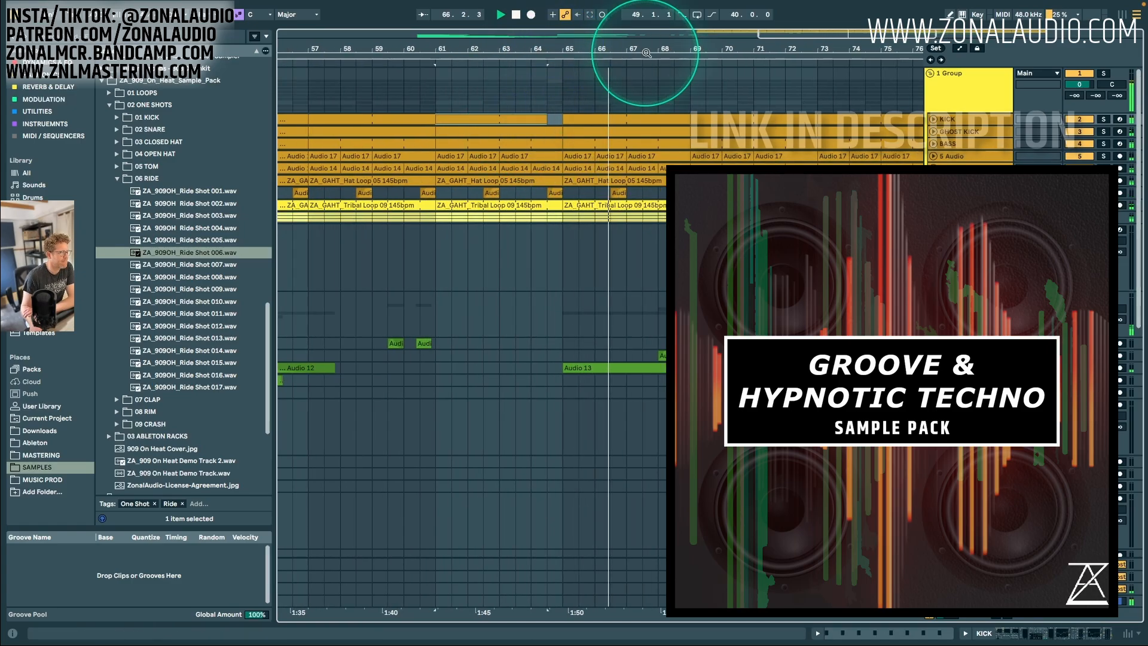
pyautogui.moveTo(658, 48); pyautogui.dragTo(660, 37)
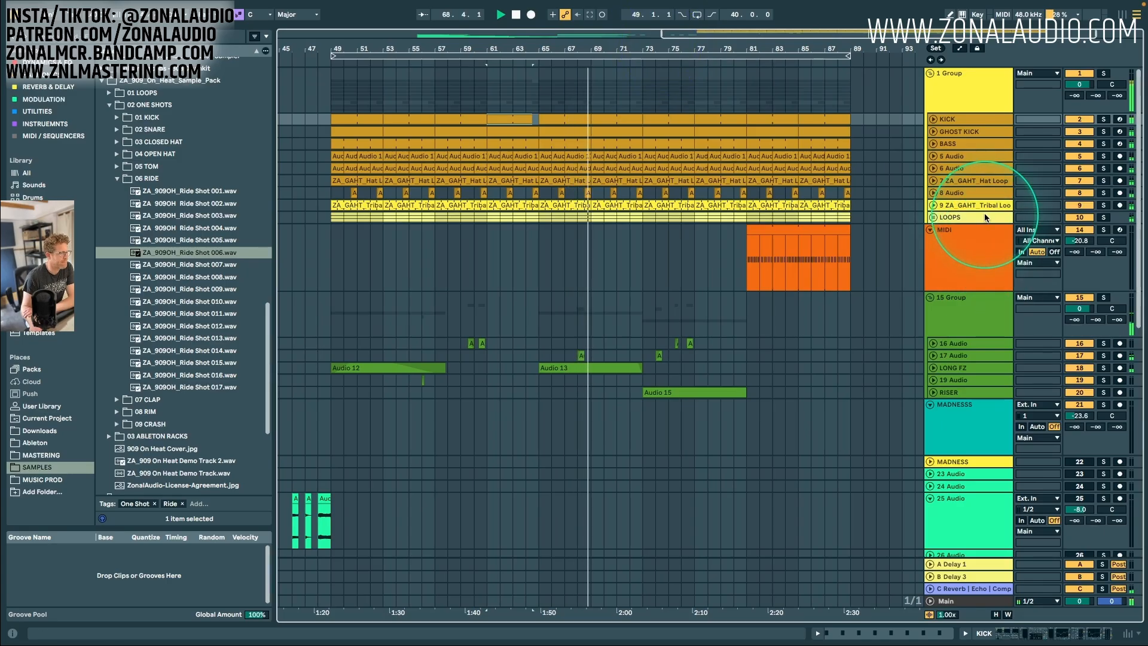
# Unfold the LONG FZ track and set the Audio 13 clip's gain to -9.4 dB.
pyautogui.click(933, 367)
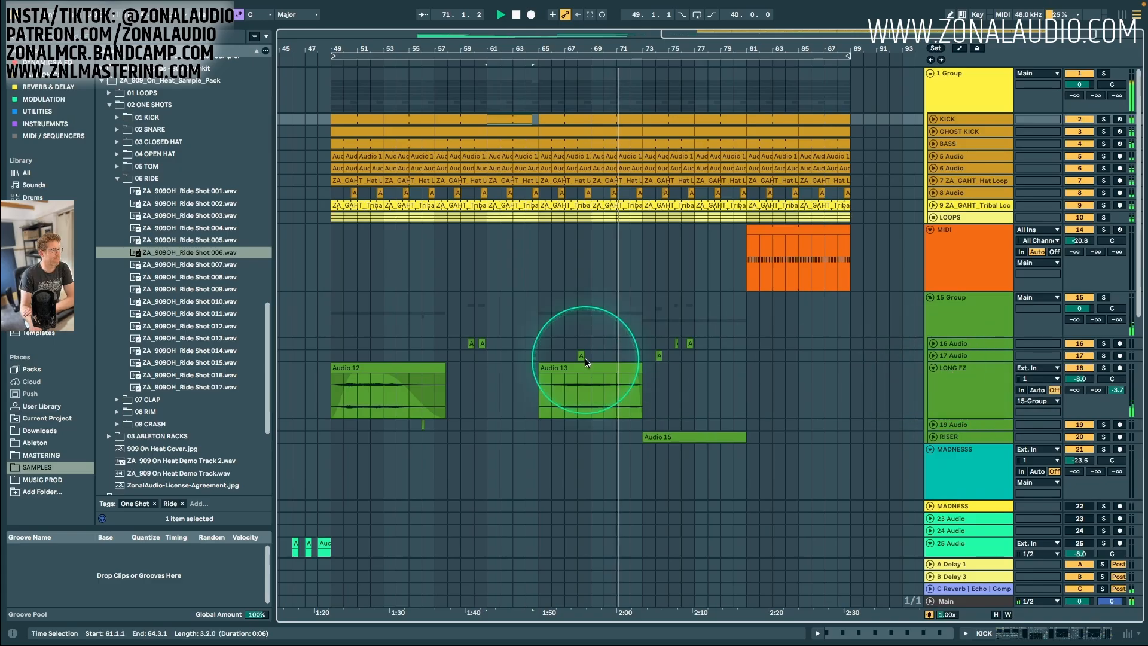
pyautogui.doubleClick(590, 392)
pyautogui.moveTo(206, 492); pyautogui.dragTo(206, 487)
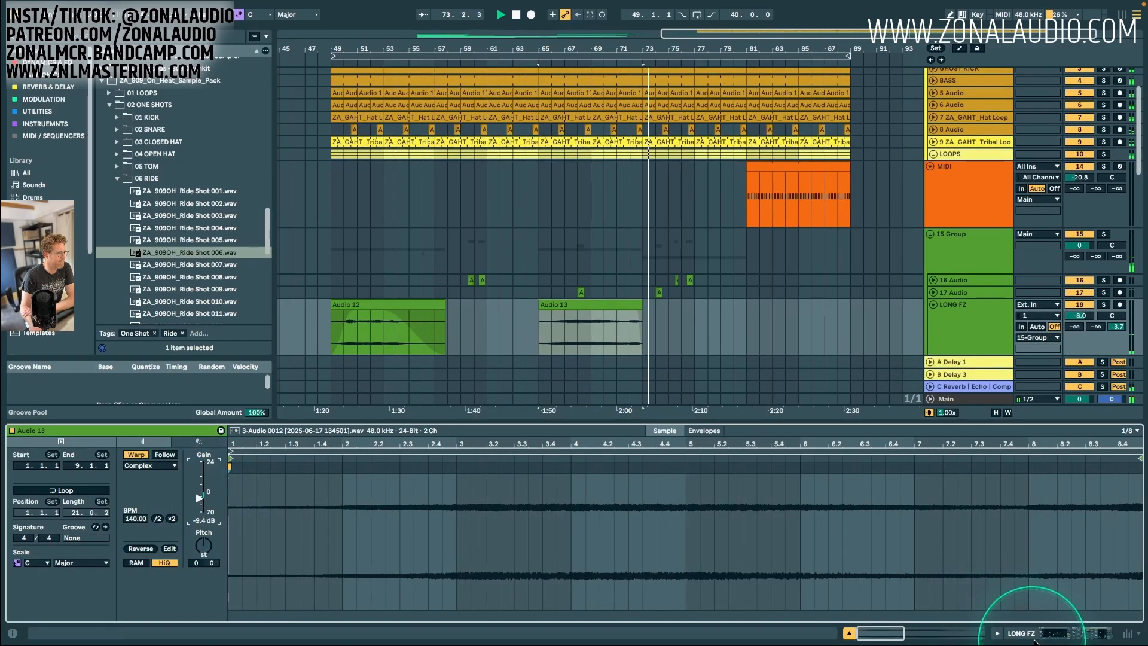
pyautogui.click(850, 633)
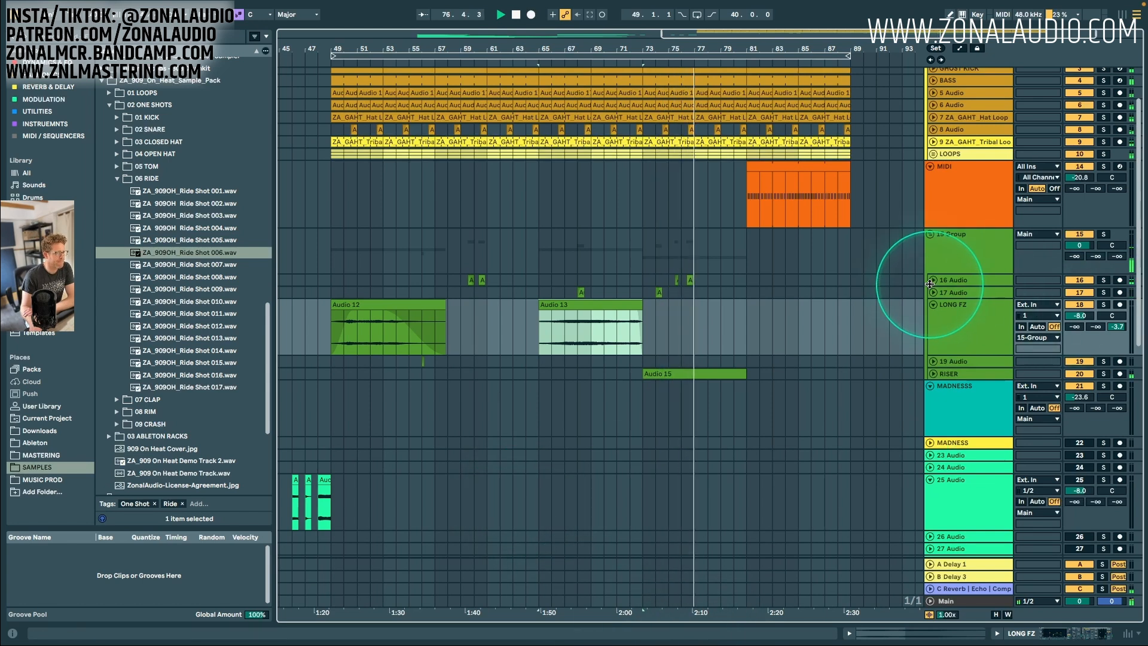
# Copy a short snippet on the 16 Audio track to about 77.4 and set the copy's gain to 2.9 dB.
pyautogui.click(931, 282)
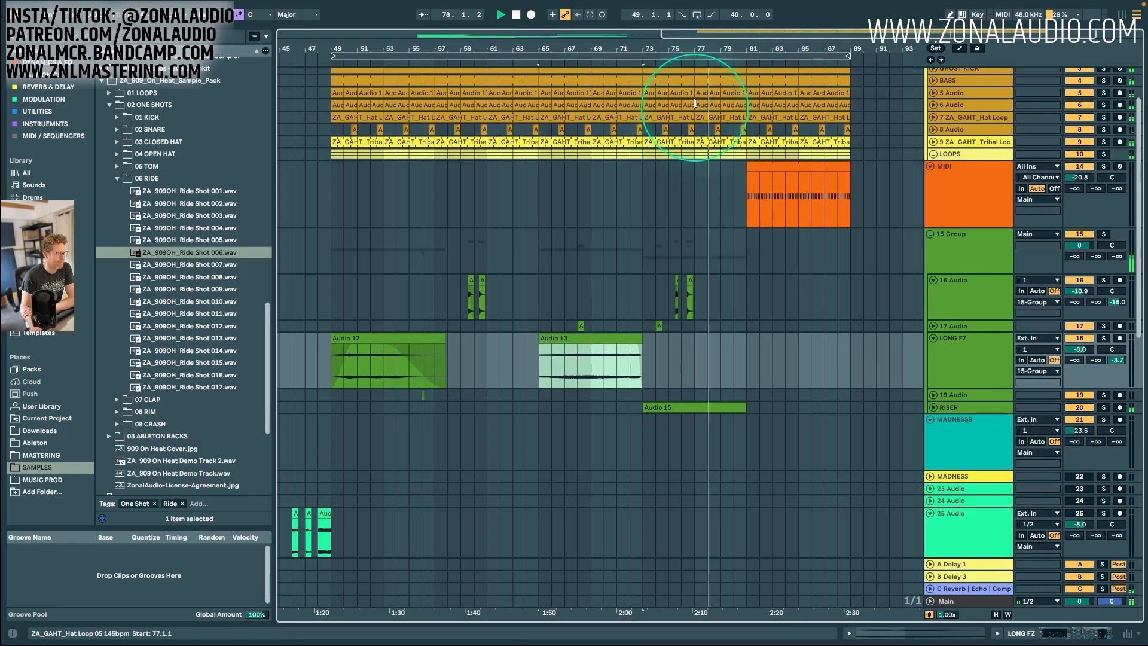
pyautogui.moveTo(693, 43); pyautogui.dragTo(696, 95)
pyautogui.click(640, 279)
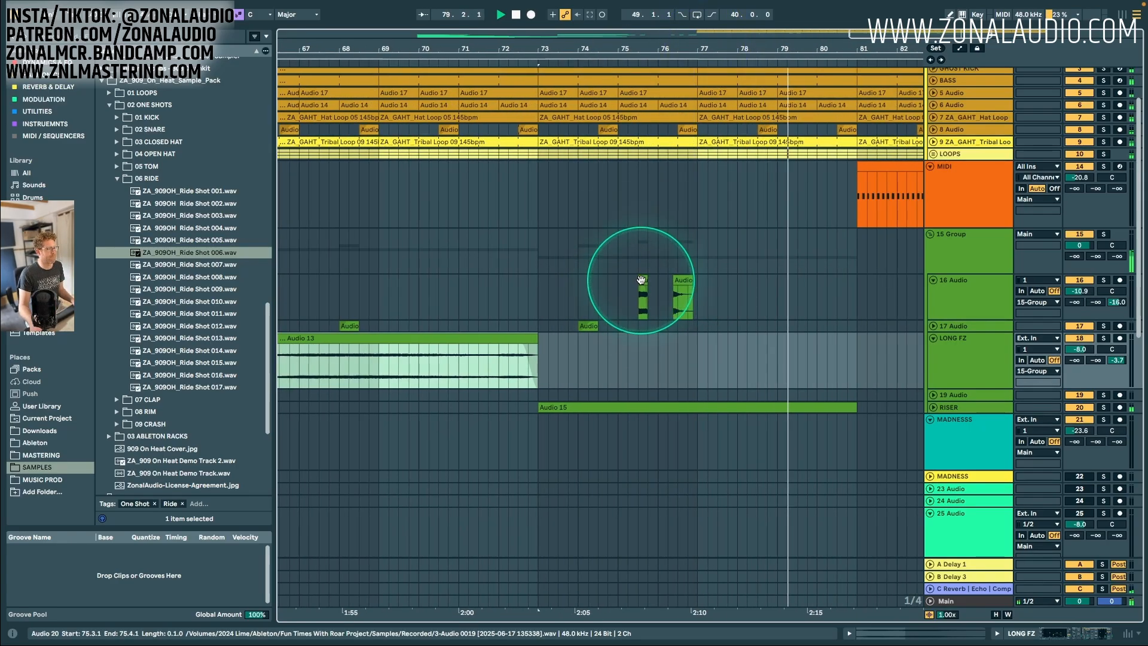
pyautogui.moveTo(641, 280); pyautogui.dragTo(735, 280)
pyautogui.moveTo(737, 280)
pyautogui.mouseDown()
pyautogui.moveTo(778, 281)
pyautogui.moveTo(734, 281)
pyautogui.mouseUp()
pyautogui.doubleClick(731, 280)
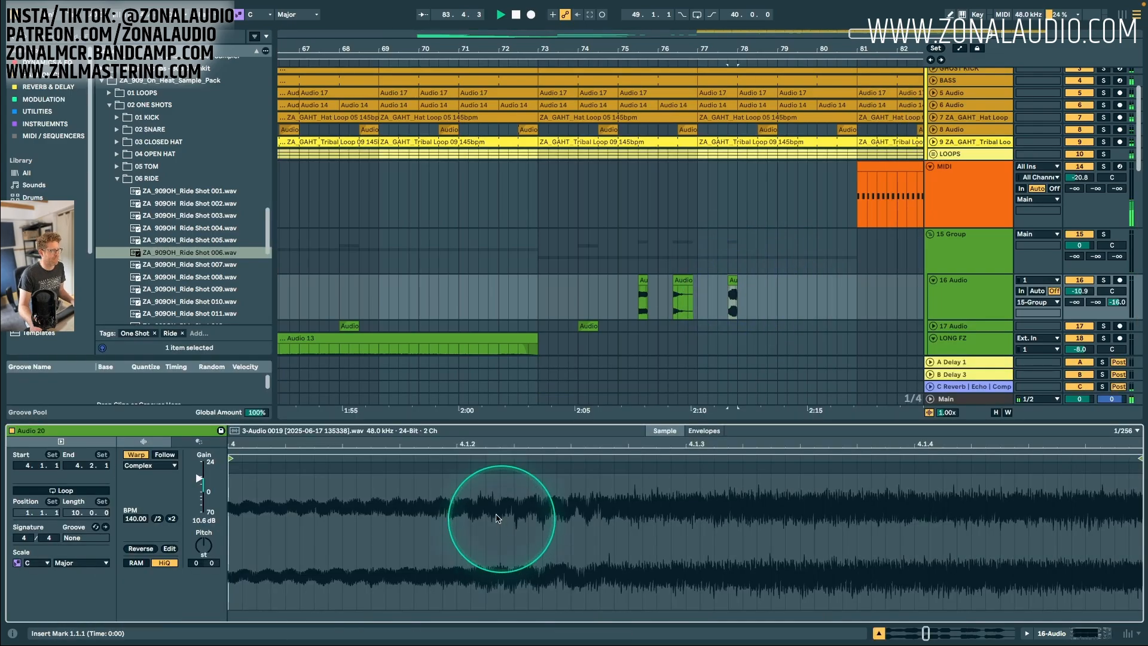
pyautogui.moveTo(207, 513); pyautogui.dragTo(199, 488)
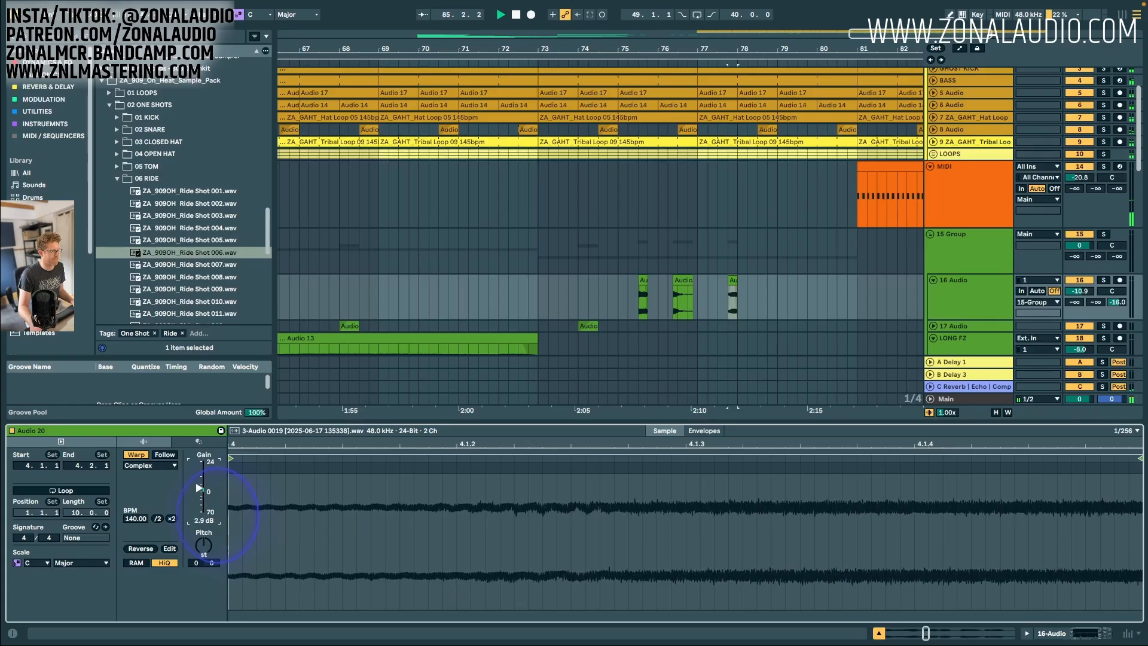
# Raise the 16 Audio track's send to the reverb return C to -2.5 dB and place the insert mark at 74.1.1.
pyautogui.click(642, 315)
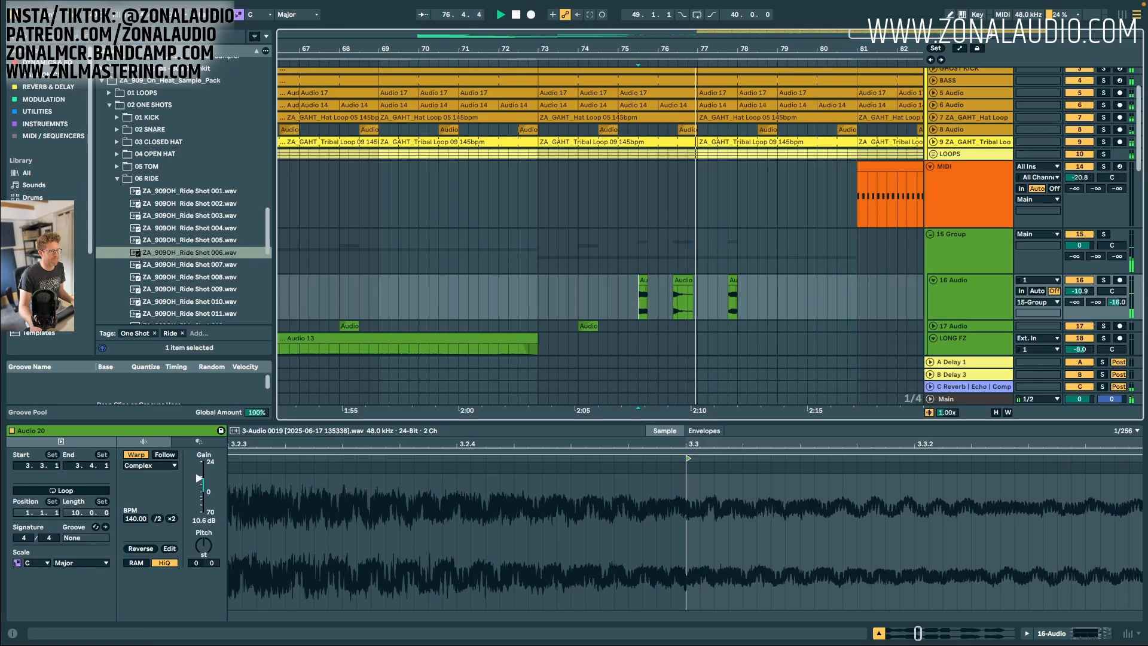
pyautogui.click(1116, 302)
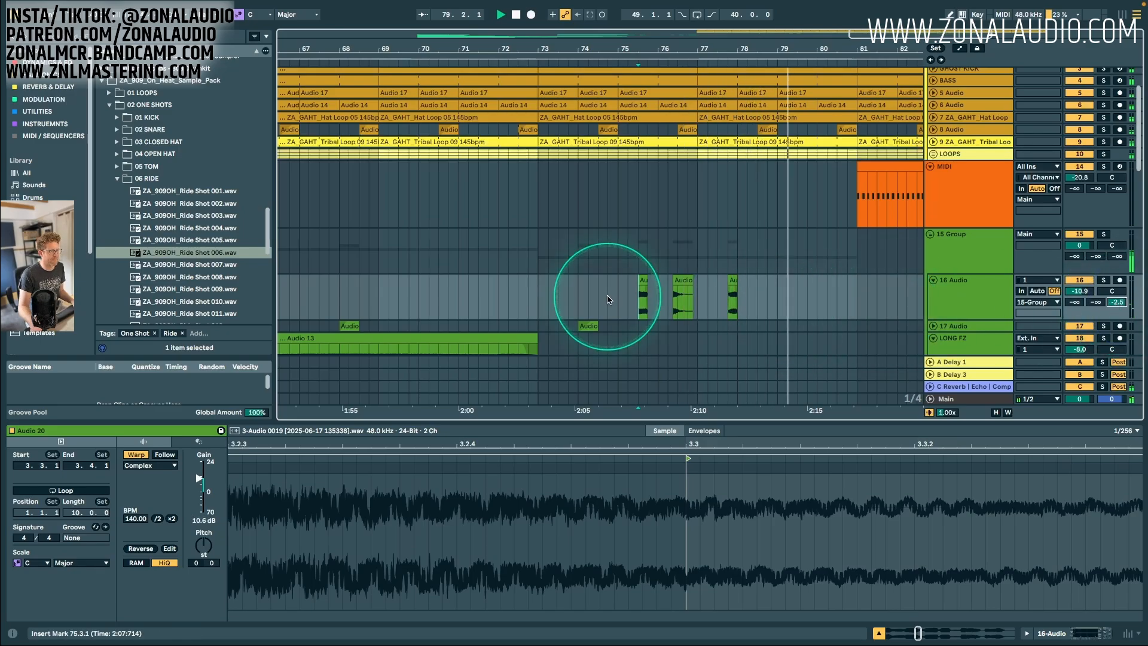
pyautogui.click(578, 298)
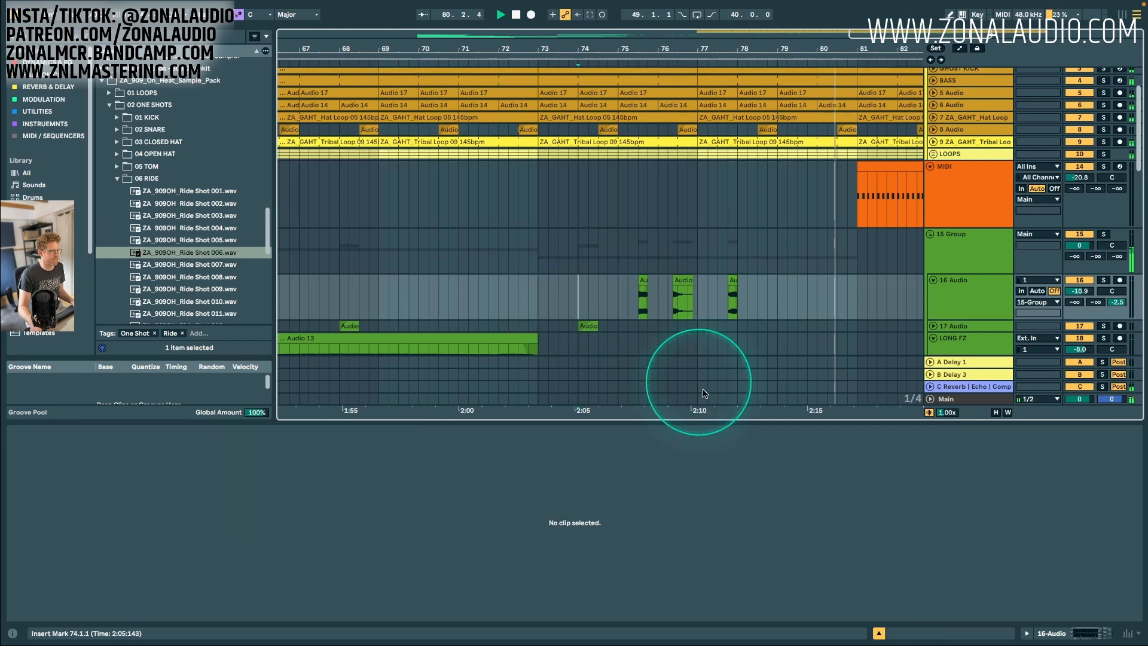
# Move the MIDI ride track into 1 Group above LOOPS and set its volume to -20.4 dB.
pyautogui.click(920, 123)
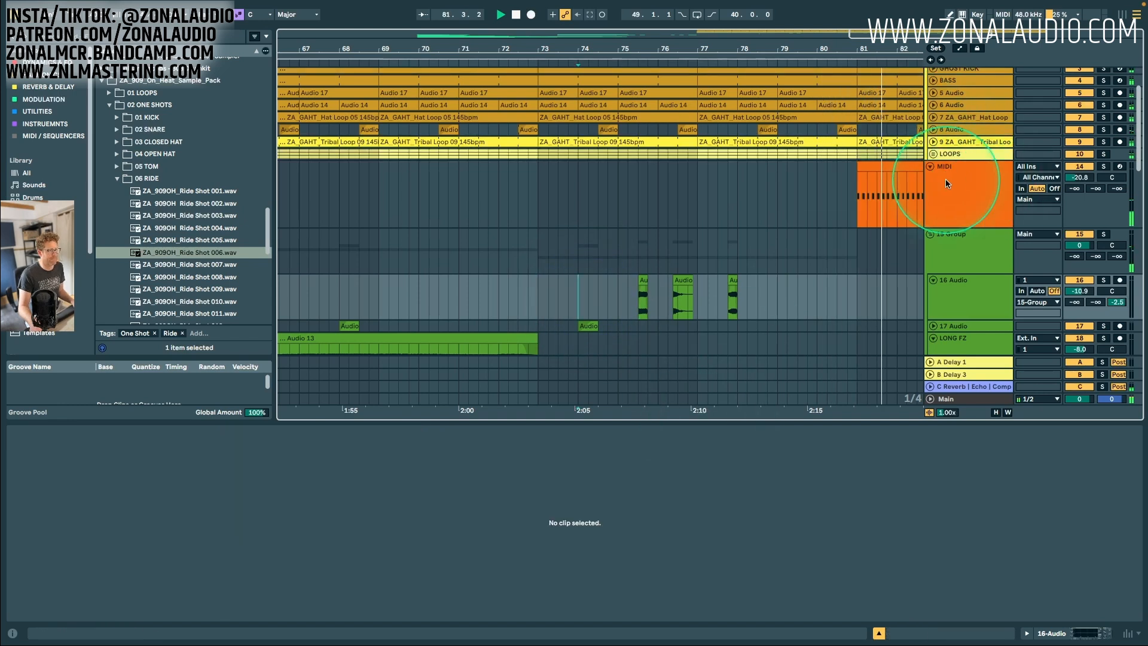
pyautogui.moveTo(945, 180); pyautogui.dragTo(955, 150)
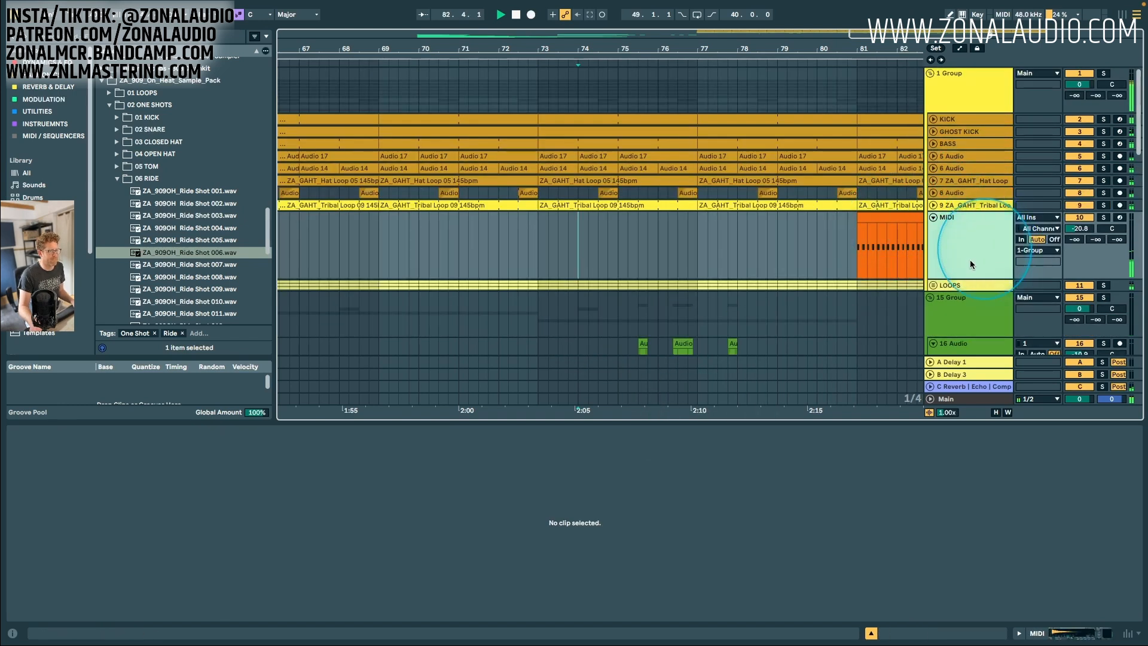
pyautogui.moveTo(1080, 229); pyautogui.dragTo(1080, 227)
# Copy the LOOPS track's effect rack with Echo, EQ Eight and Compressor onto the MIDI track after Pro-Q 3.
pyautogui.doubleClick(936, 249)
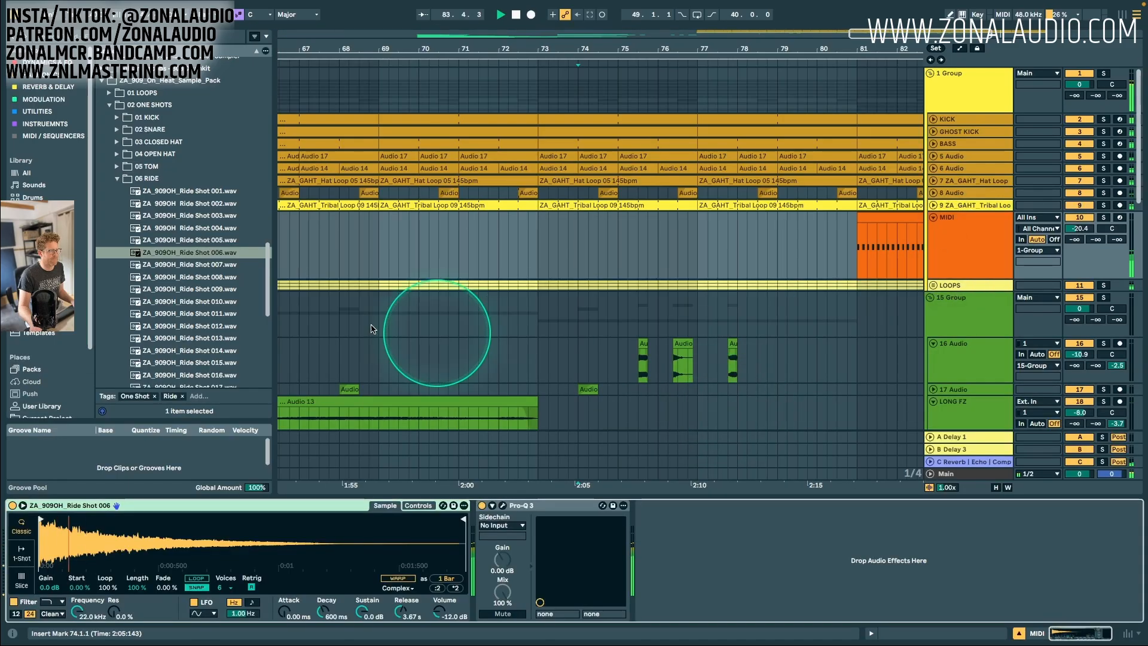
pyautogui.click(950, 286)
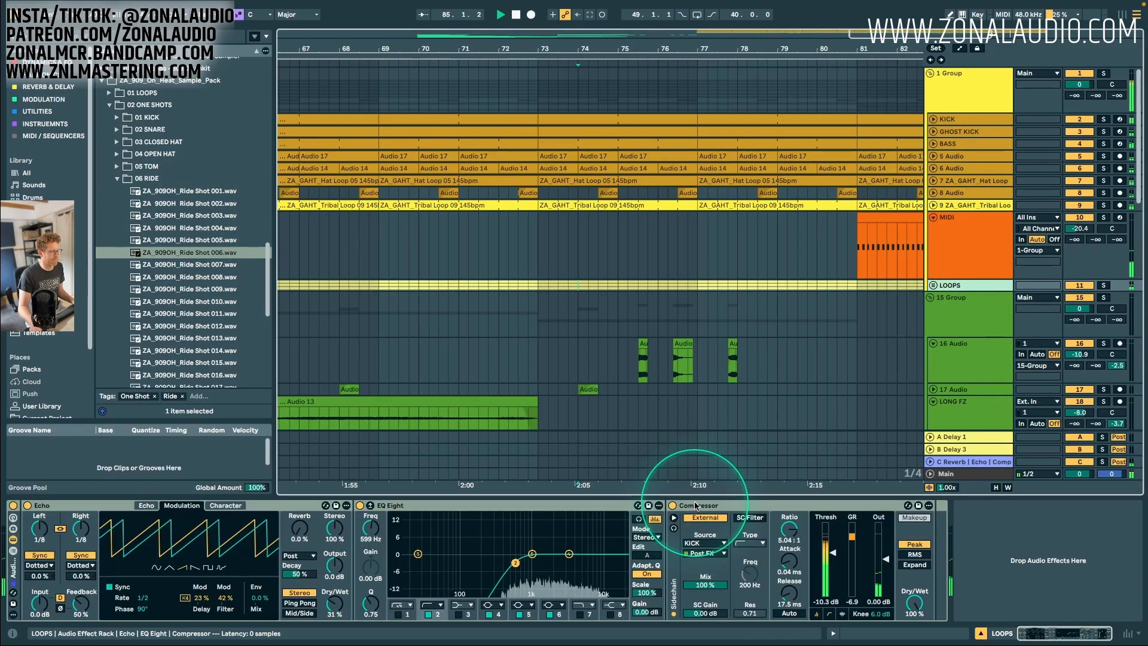
pyautogui.moveTo(821, 362); pyautogui.dragTo(957, 245)
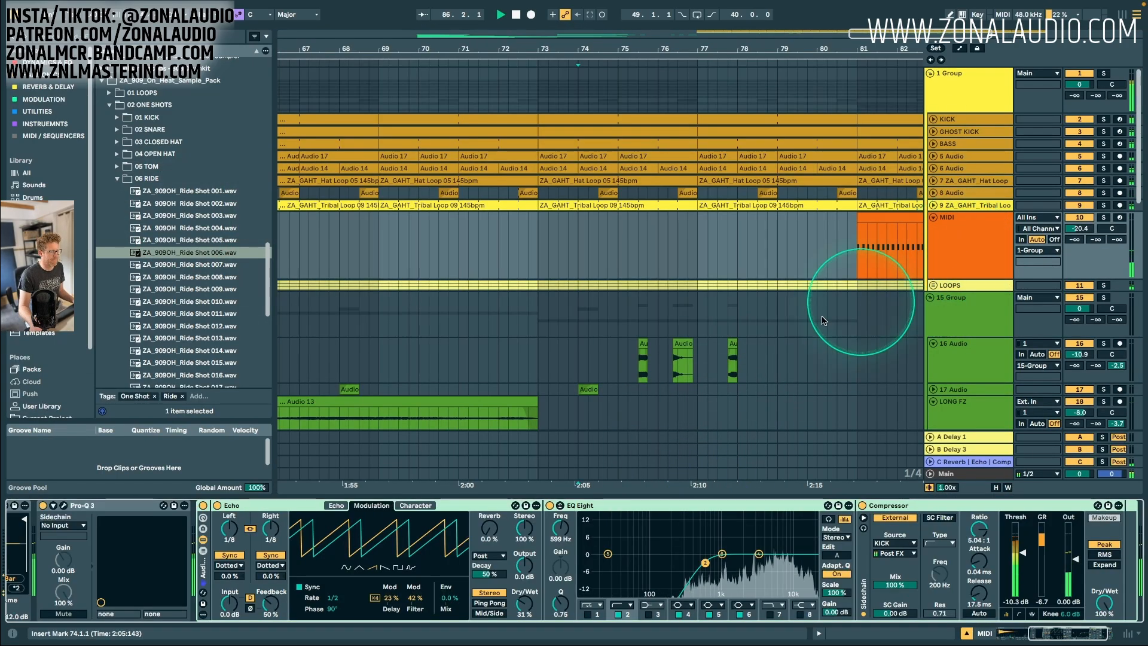
# Place copies of the short 16 Audio snippets at 84.4.1 and 88.4.1.
pyautogui.moveTo(771, 331); pyautogui.dragTo(803, 316)
pyautogui.press('Delete')
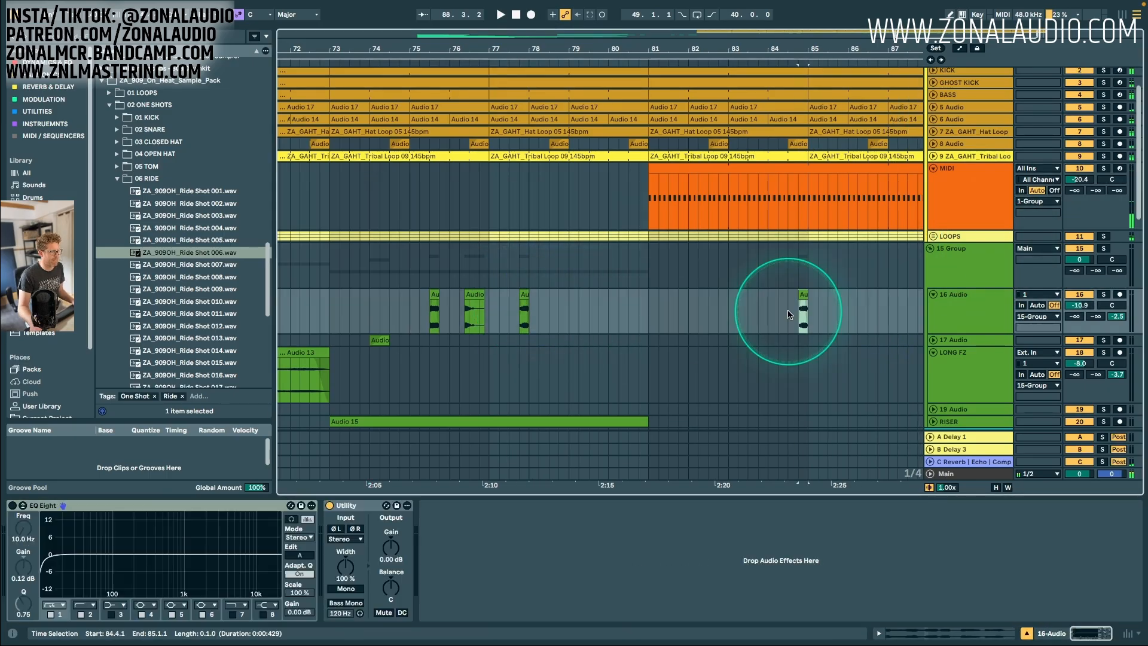
pyautogui.click(768, 309)
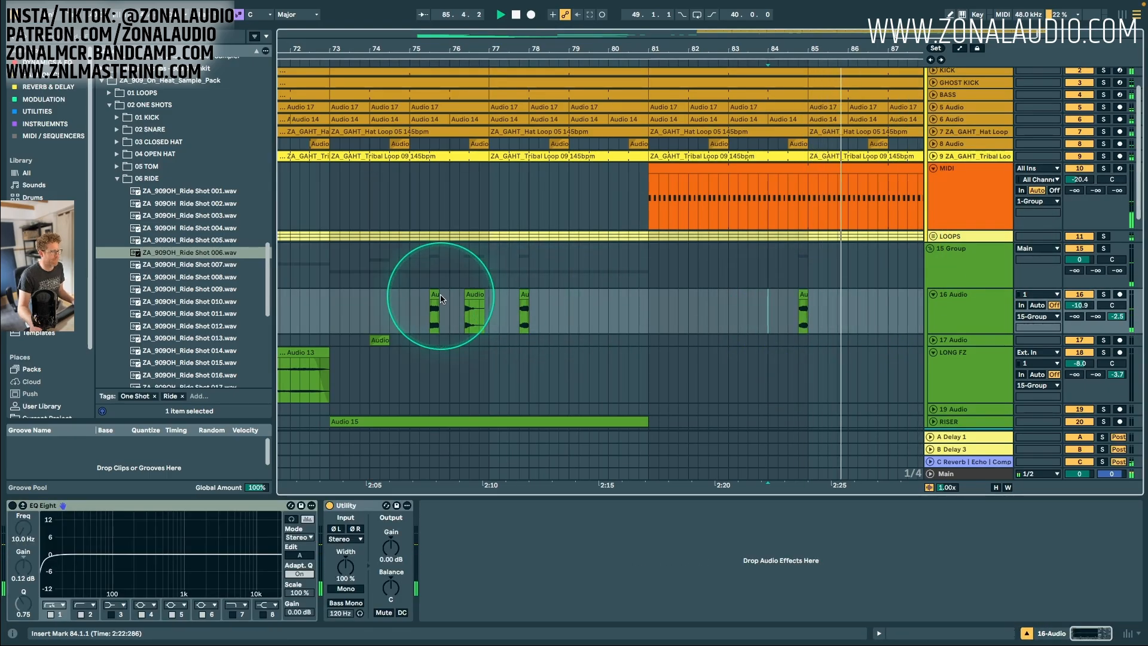
pyautogui.moveTo(434, 295); pyautogui.dragTo(879, 306)
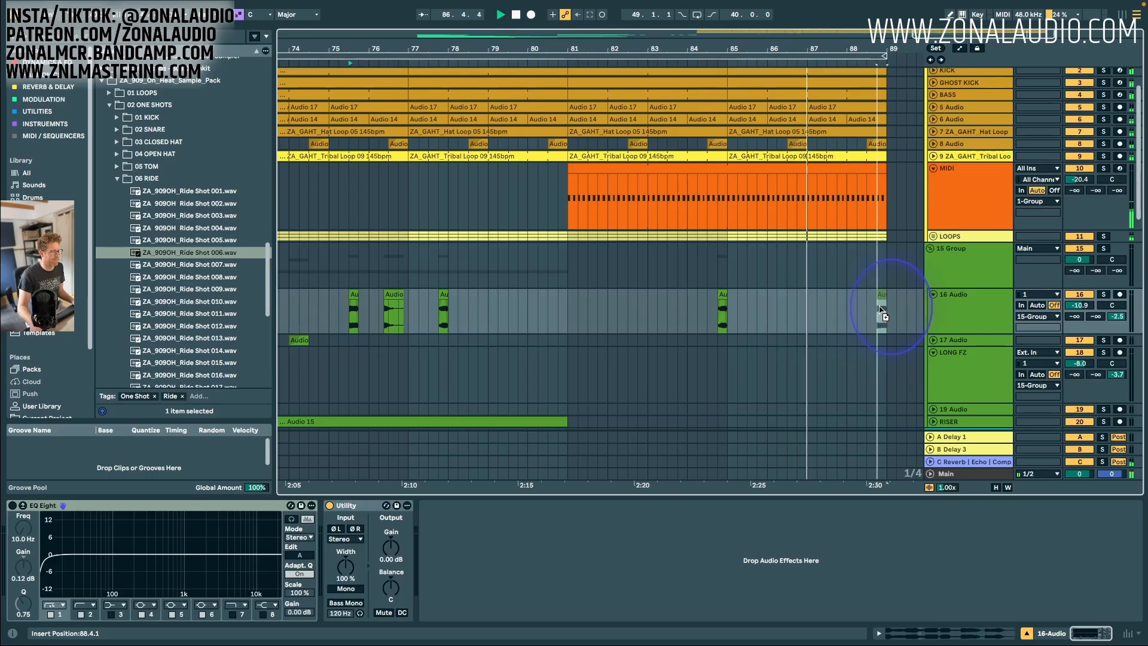
# Loop the eight-bar section from bar 81 to bar 89.
pyautogui.moveTo(871, 256); pyautogui.dragTo(570, 265)
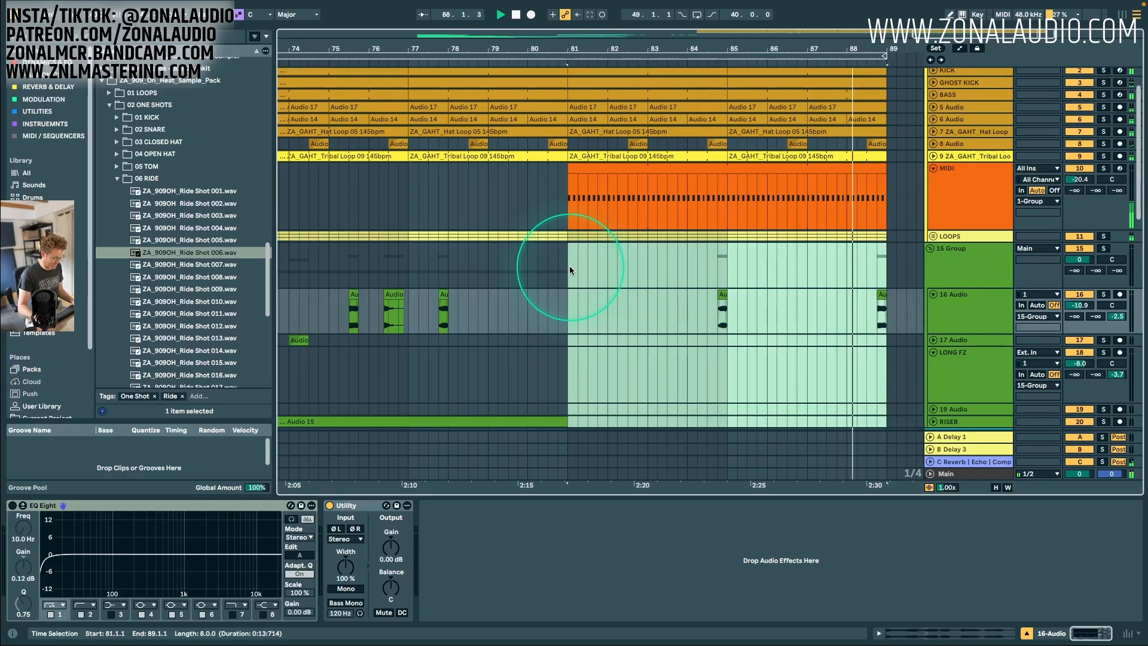
pyautogui.hotkey('ctrl', 'l')
pyautogui.click(757, 319)
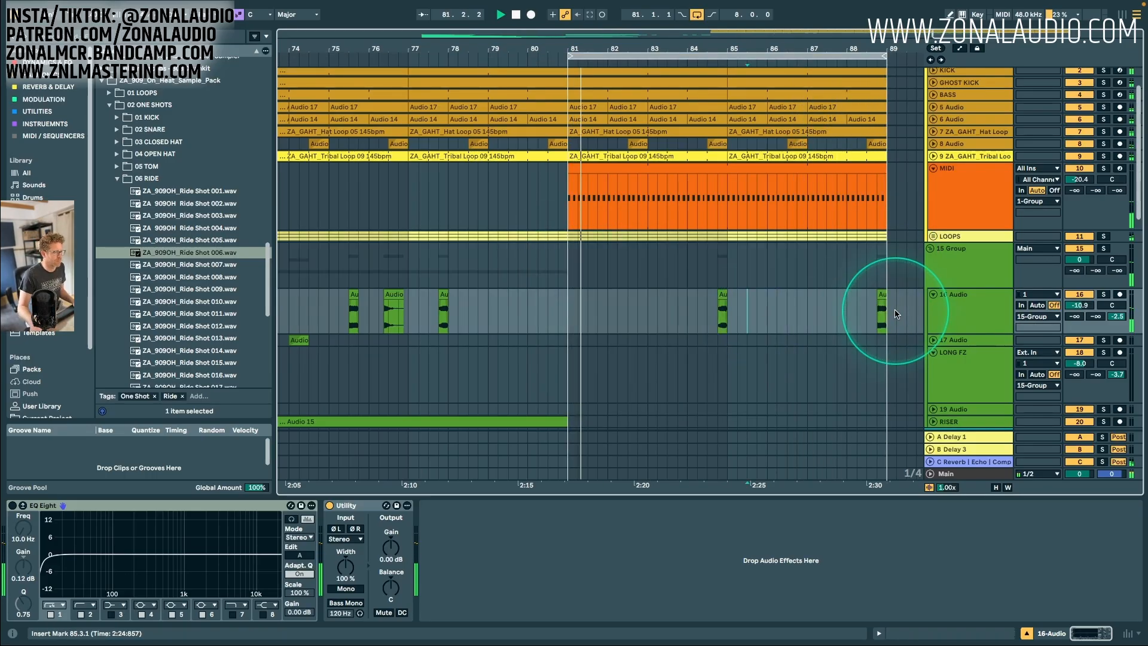
# Transpose the 16 Audio snippet at 88.4.1 down to -4 semitones and select the looped section on that track.
pyautogui.doubleClick(880, 294)
pyautogui.click(204, 545)
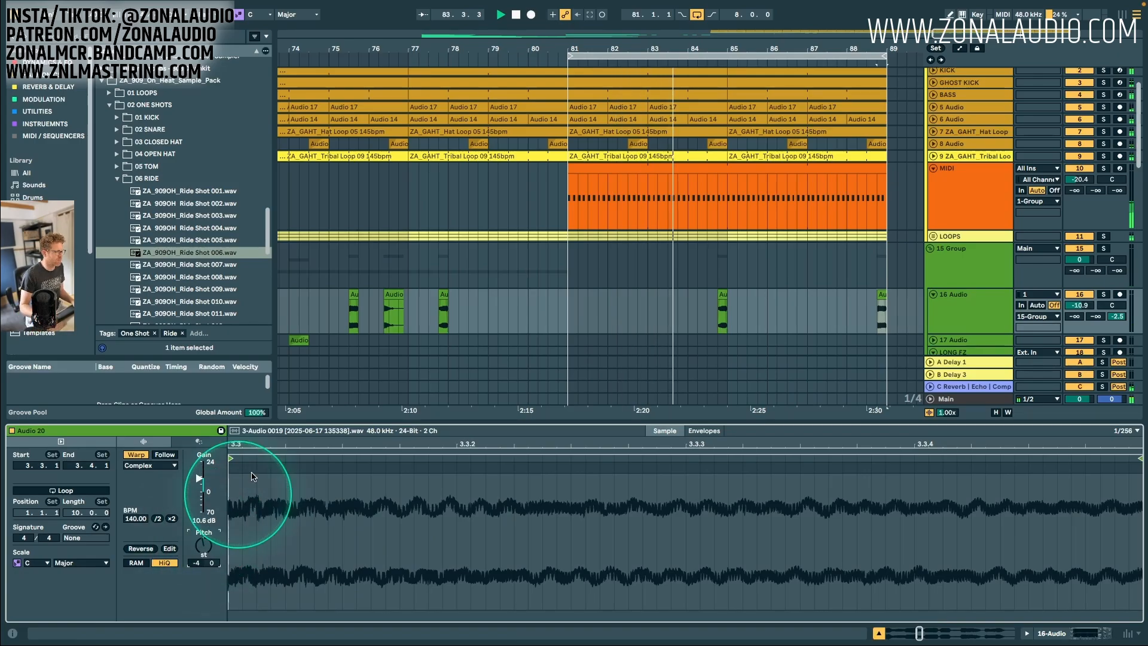
pyautogui.click(786, 54)
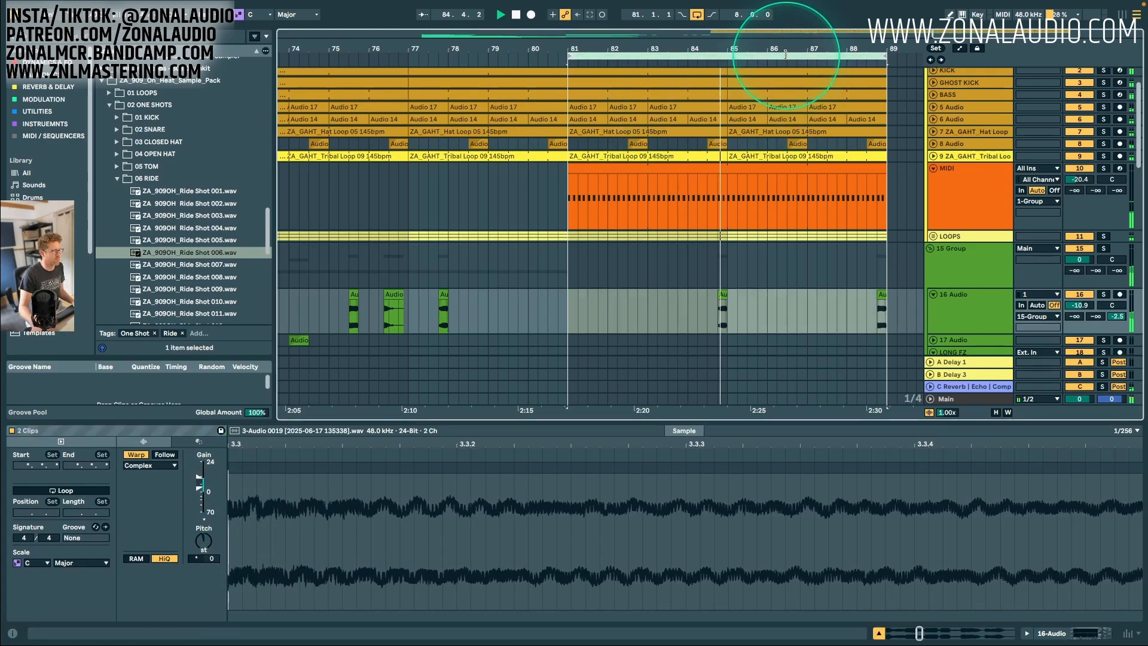
# Duplicate the looped eight-bar section starting at bar 81 so that the loop runs from bar 81 to bar 97.
pyautogui.press('super+shift+d')
pyautogui.moveTo(508, 41); pyautogui.dragTo(631, 34)
pyautogui.hscroll(-8, 504, 317)
pyautogui.scroll(-4, 490, 311)
pyautogui.moveTo(383, 47); pyautogui.dragTo(371, 52)
pyautogui.click(540, 262)
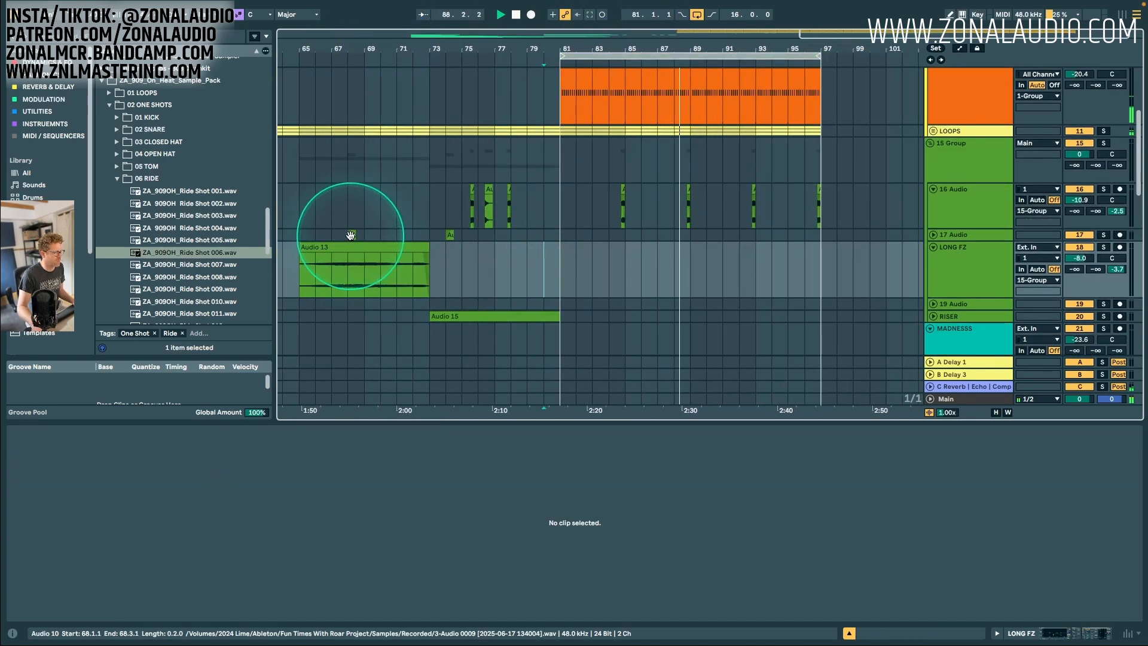
# Replace the 16 Audio snippet just before bar 93 with a one-beat Audio 10 copy and raise its gain to 10.5 dB.
pyautogui.click(726, 191)
pyautogui.click(752, 192)
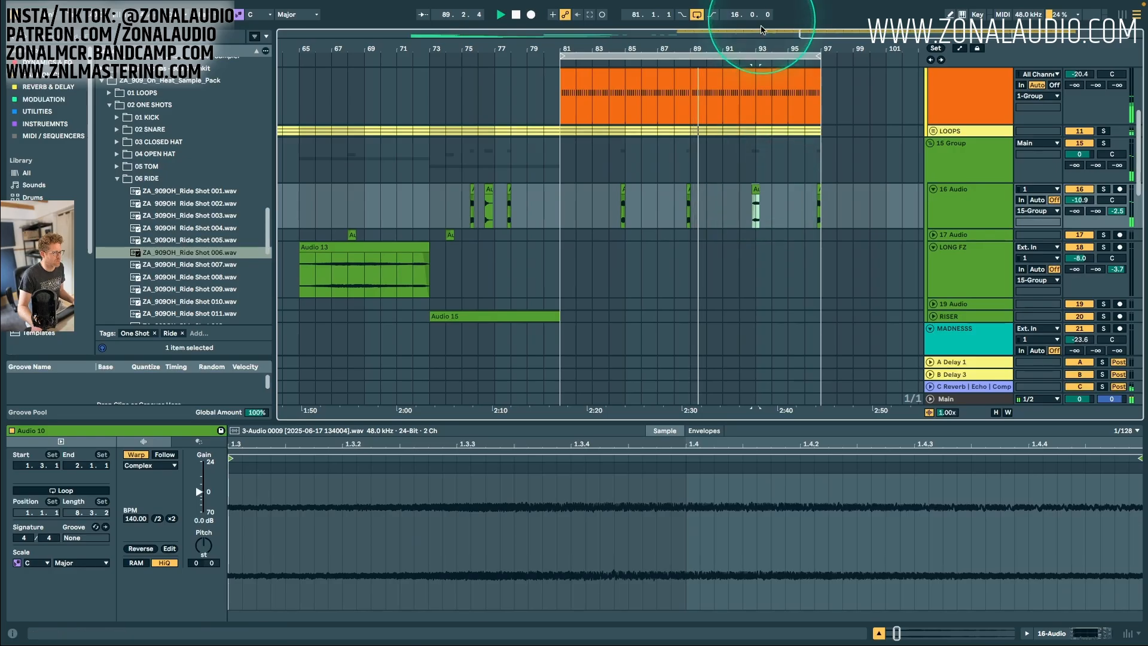
pyautogui.moveTo(756, 189); pyautogui.dragTo(756, 189)
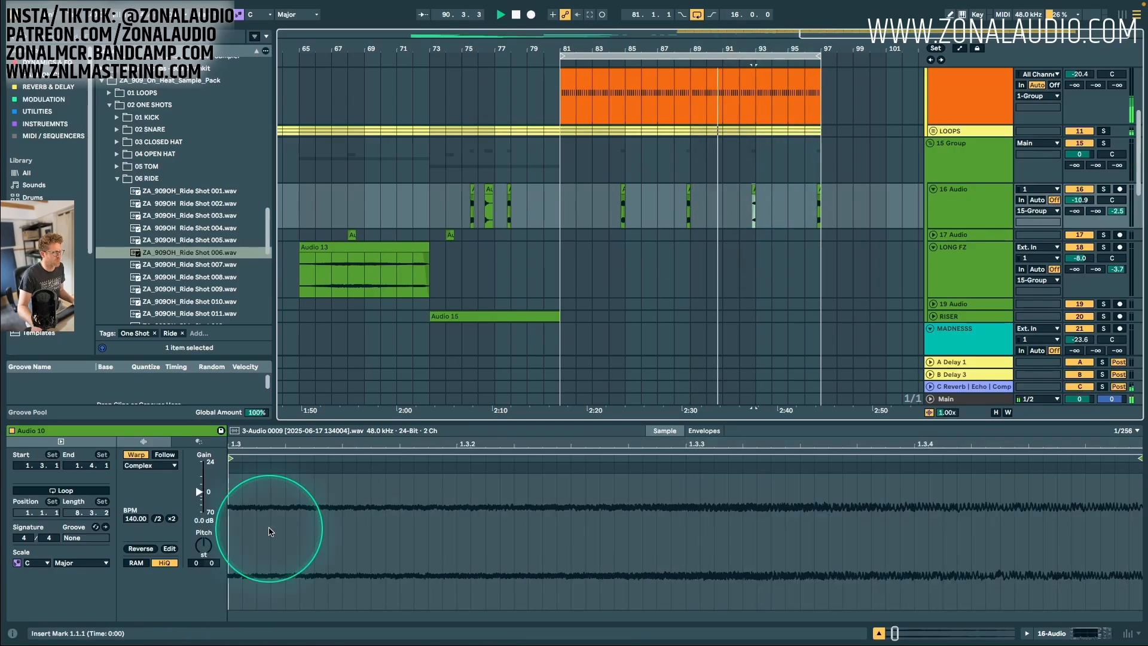
pyautogui.moveTo(204, 520); pyautogui.dragTo(205, 478)
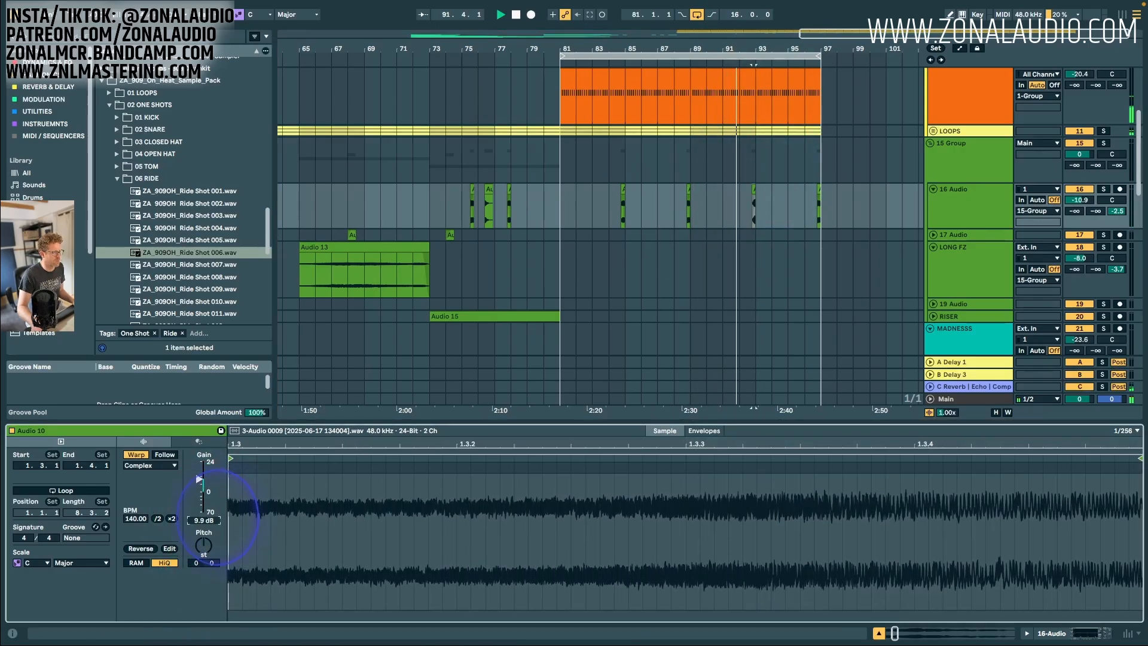
# Set the Audio 10 snippet's gain to 8.2 dB and place a short Audio 13 snippet just before bar 97 with -0.8 dB gain.
pyautogui.moveTo(349, 266); pyautogui.dragTo(828, 187)
pyautogui.click(755, 203)
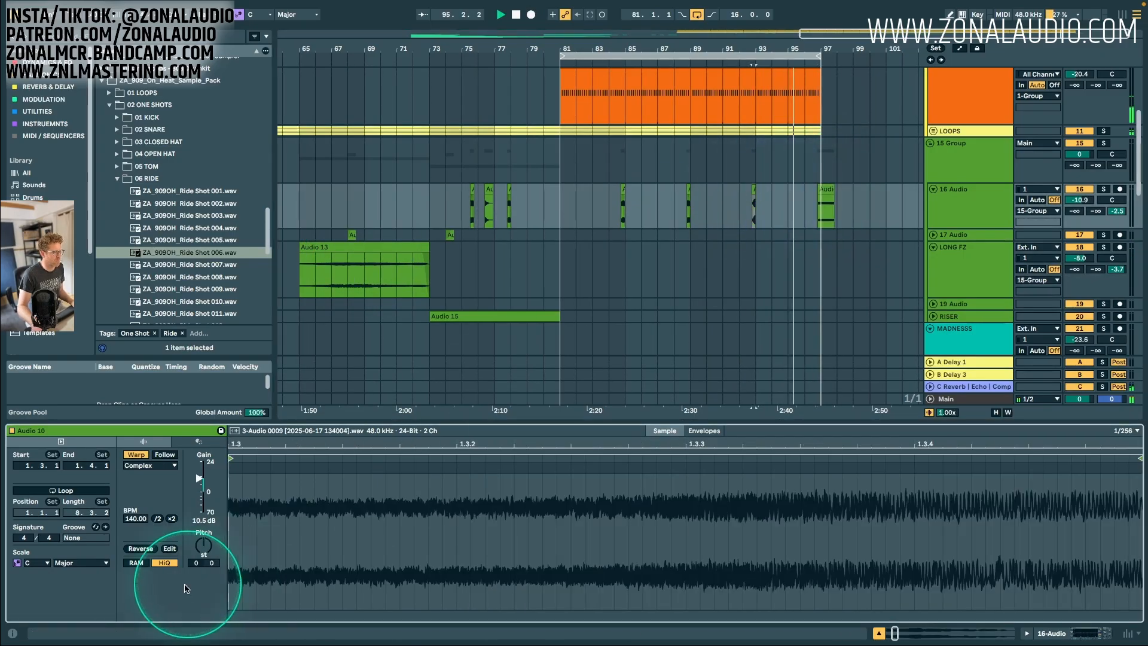
pyautogui.moveTo(203, 521); pyautogui.dragTo(204, 531)
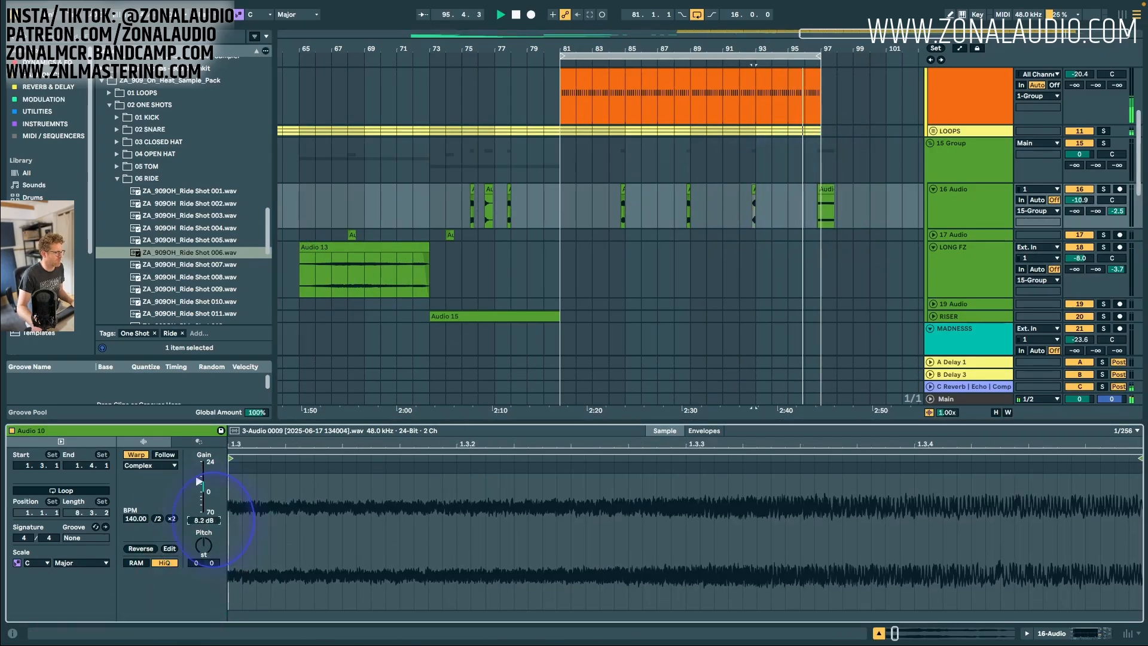
pyautogui.click(831, 187)
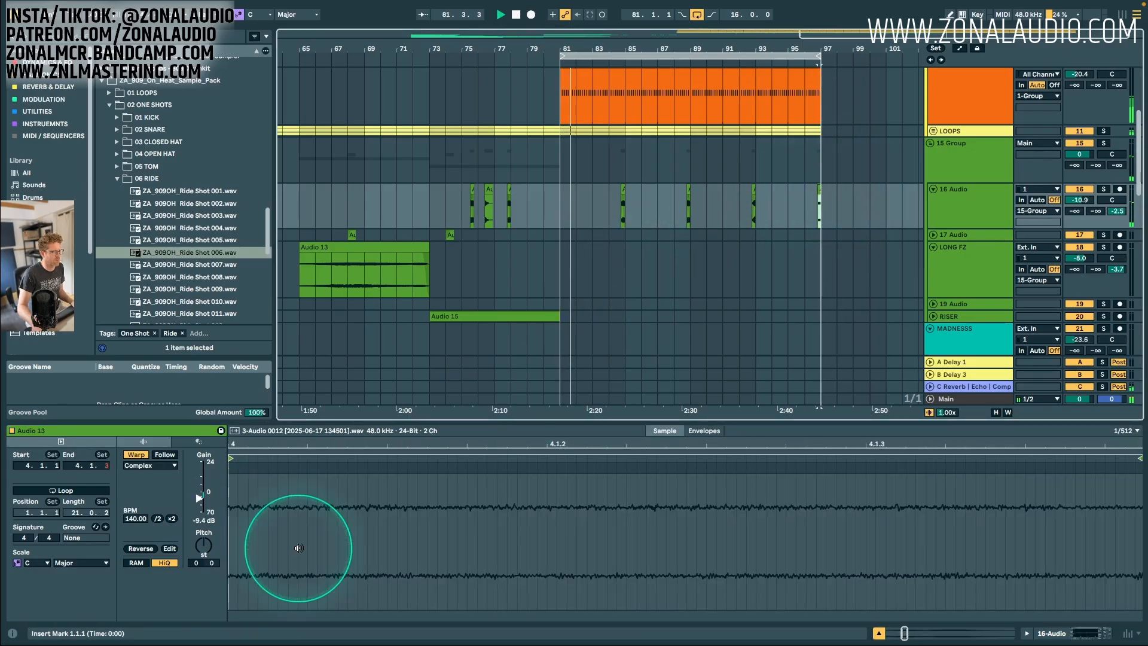
pyautogui.moveTo(213, 517); pyautogui.dragTo(214, 486)
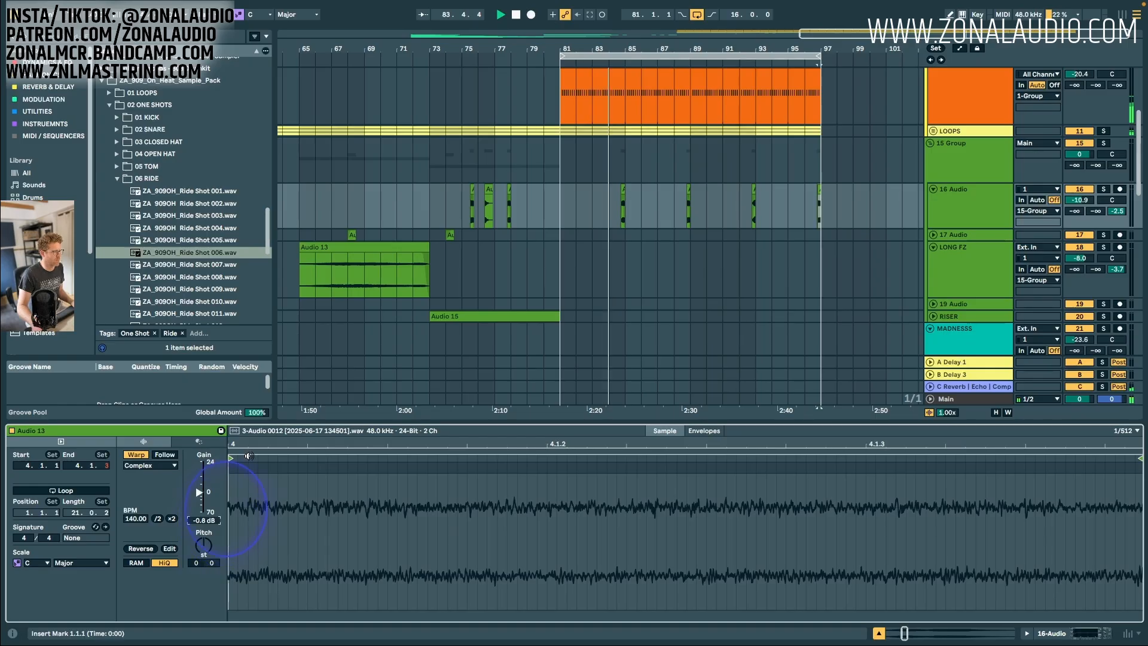
# Copy the Audio 13 clip on the 32 Audio track to bar 89.
pyautogui.scroll(-1, 555, 281)
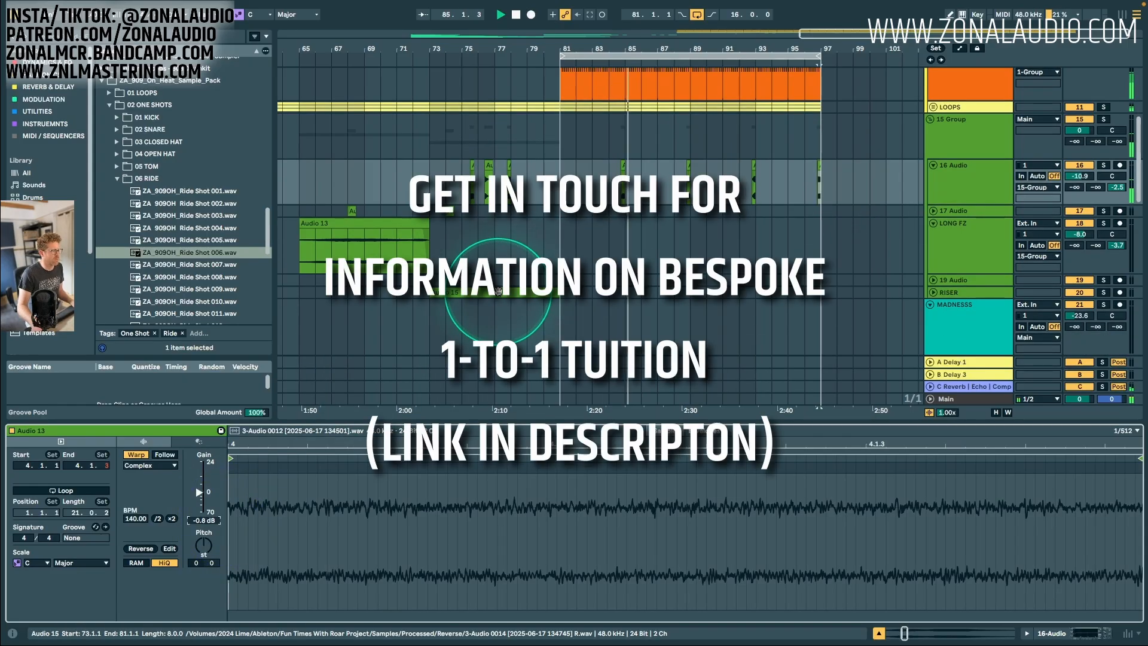
pyautogui.moveTo(413, 51); pyautogui.dragTo(457, 24)
pyautogui.scroll(-4, 566, 287)
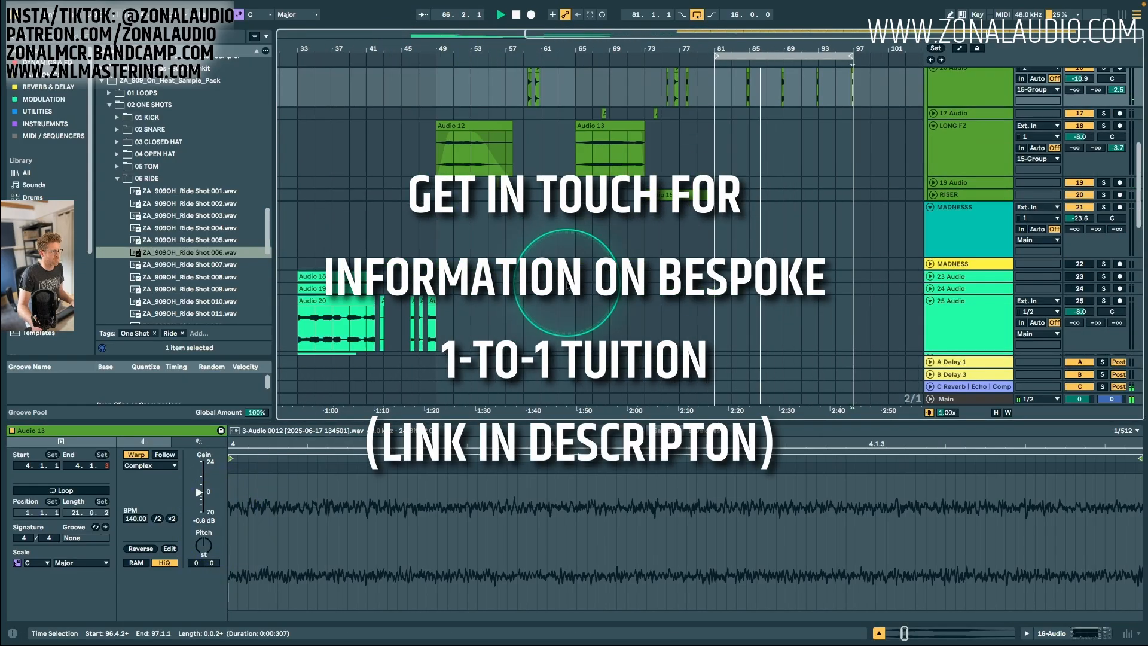
pyautogui.scroll(-5, 567, 286)
pyautogui.scroll(-8, 708, 257)
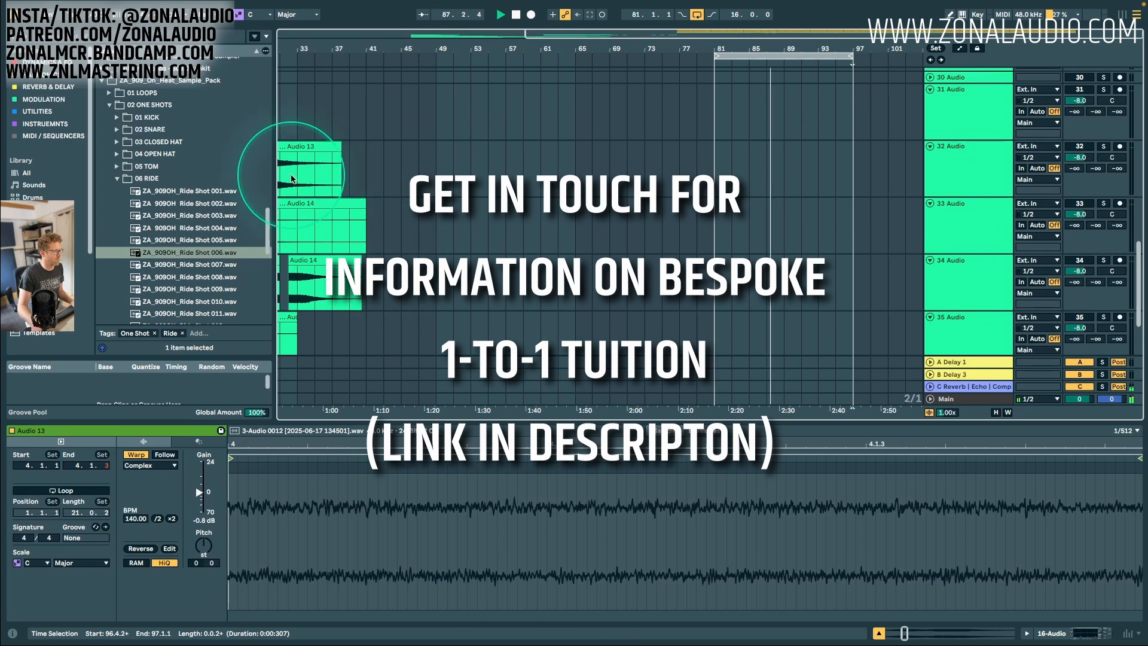
pyautogui.click(362, 155)
pyautogui.moveTo(370, 154); pyautogui.dragTo(823, 169)
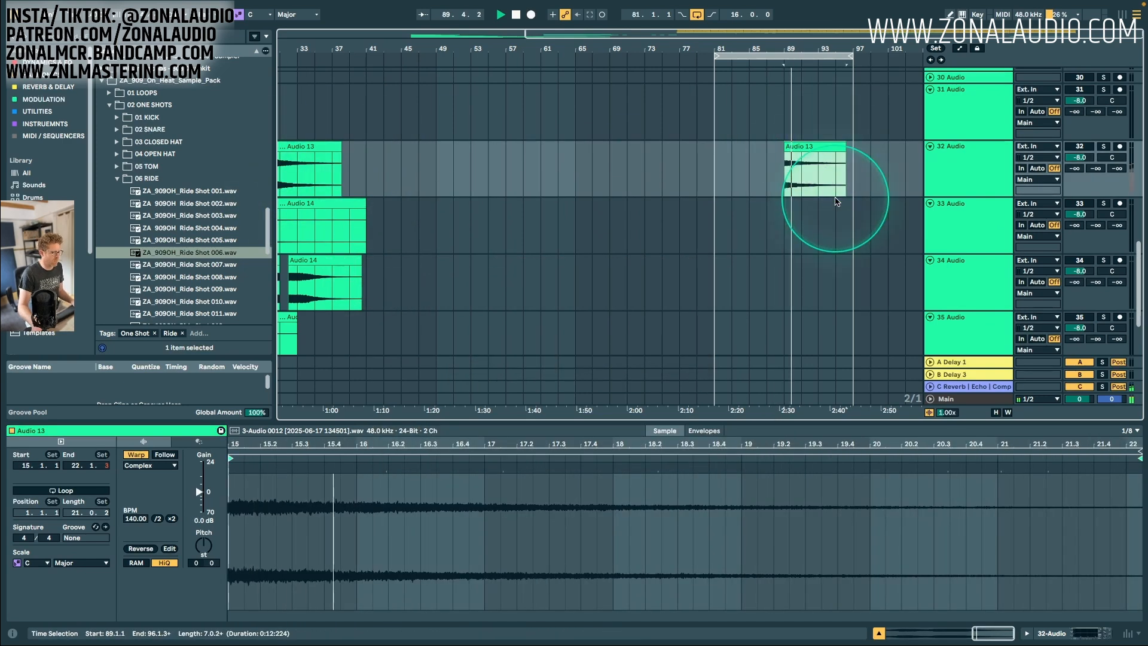
# Move the Audio 13 copy from the 32 Audio track to bar 89 of the RISER track and reverse it.
pyautogui.click(833, 200)
pyautogui.scroll(10, 832, 192)
pyautogui.scroll(5, 961, 231)
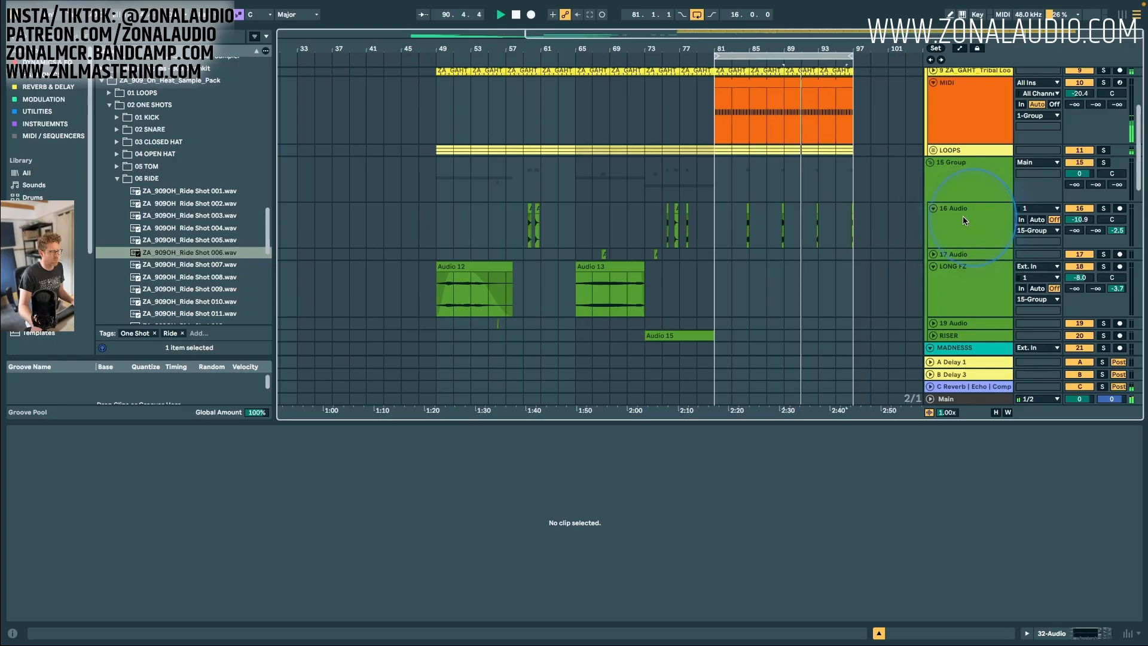
pyautogui.click(963, 217)
pyautogui.scroll(-2, 961, 251)
pyautogui.click(962, 273)
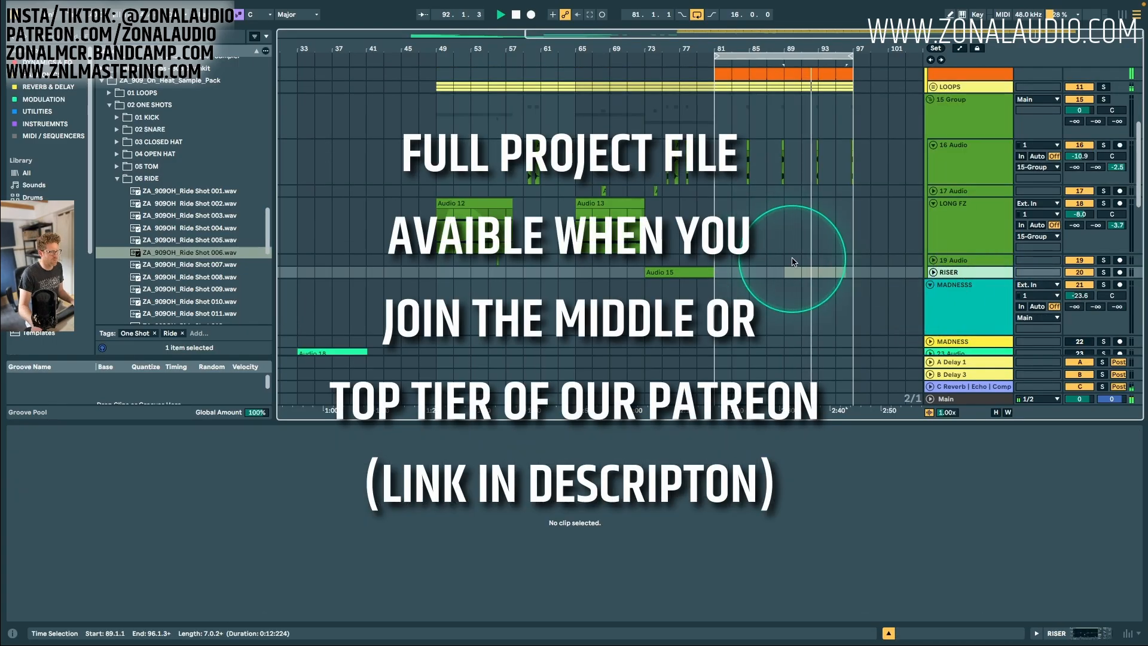
pyautogui.click(826, 275)
pyautogui.press('super+v')
pyautogui.press('r')
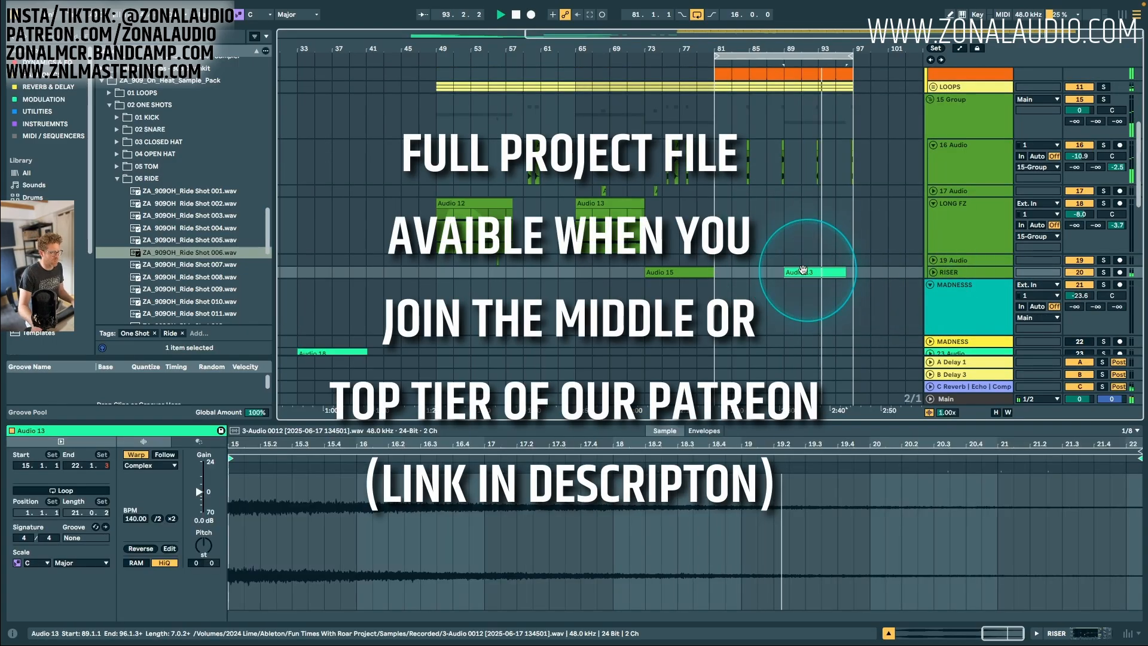
# Shift the reversed RISER clip to end at bar 97 and delete its tail over the last 16 Audio snippet.
pyautogui.click(935, 272)
pyautogui.moveTo(824, 272); pyautogui.dragTo(832, 272)
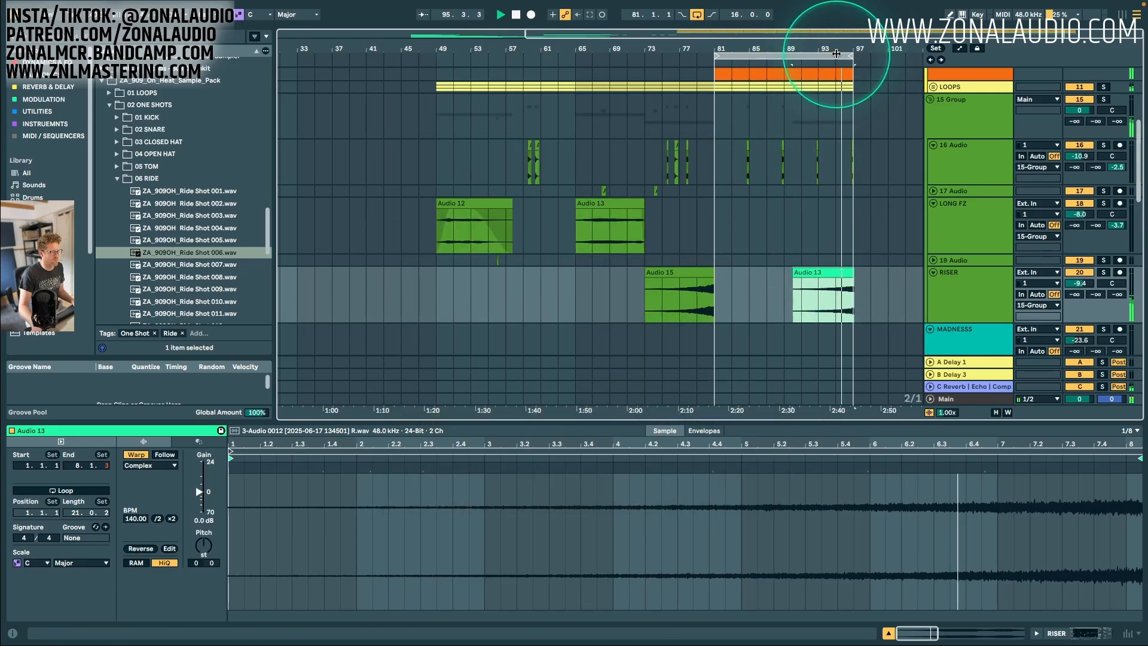
pyautogui.moveTo(847, 48); pyautogui.dragTo(867, 71)
pyautogui.moveTo(886, 301); pyautogui.dragTo(947, 279)
pyautogui.press('Delete')
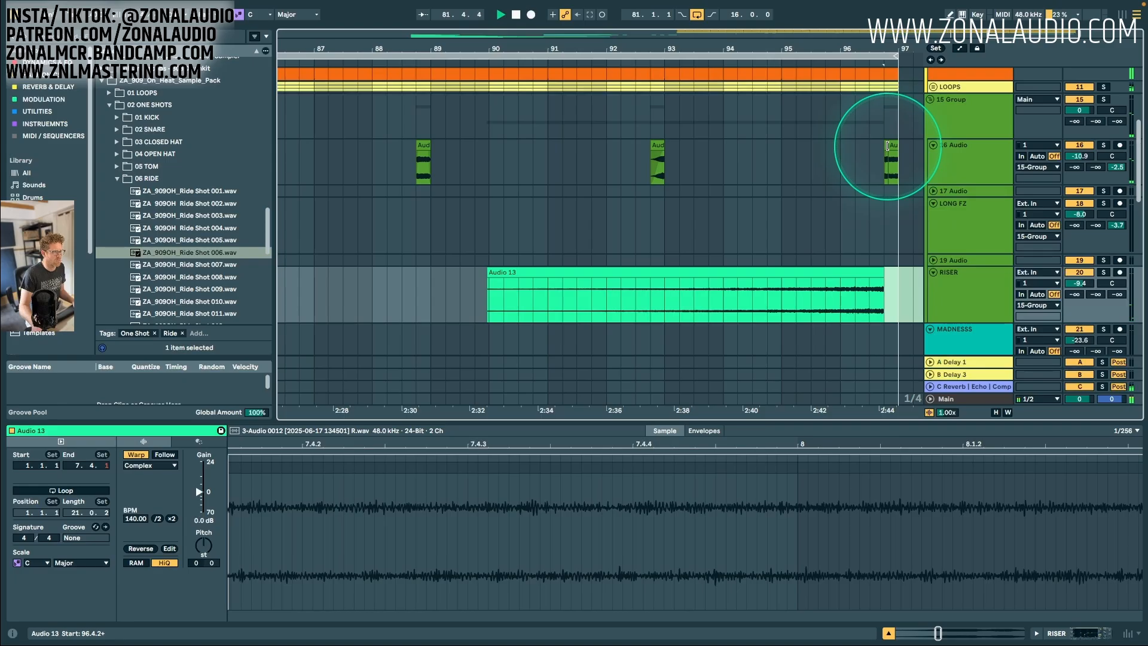
# Fold the 15 Group and add an empty audio track directly below it, outside any group.
pyautogui.moveTo(365, 40); pyautogui.dragTo(378, 34)
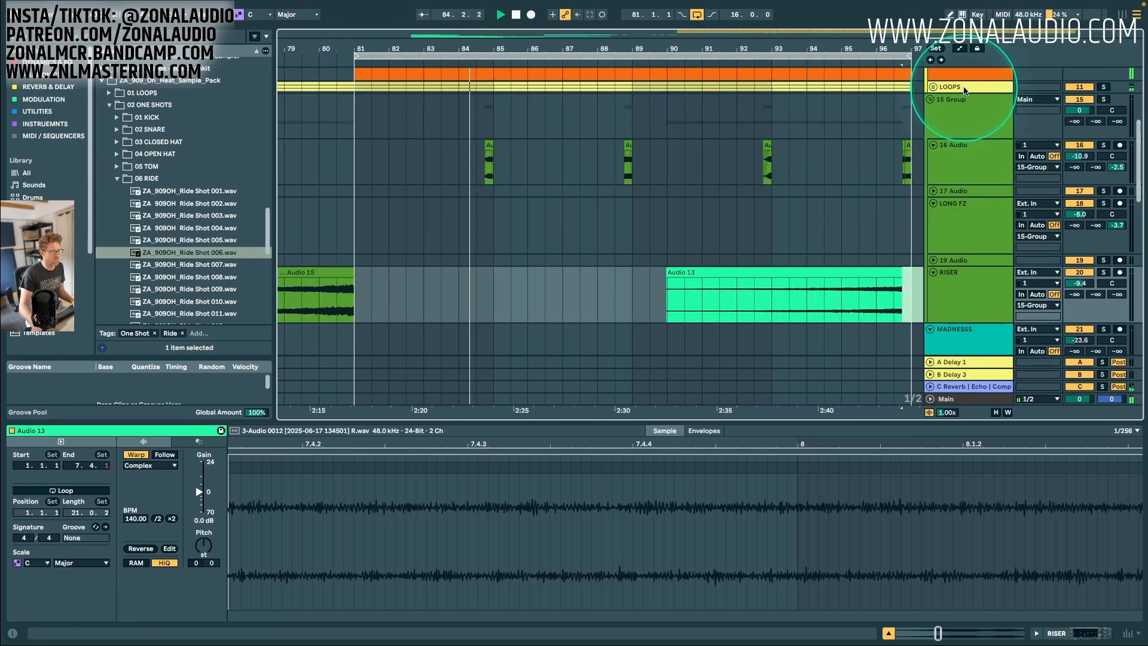
pyautogui.click(930, 100)
pyautogui.click(961, 88)
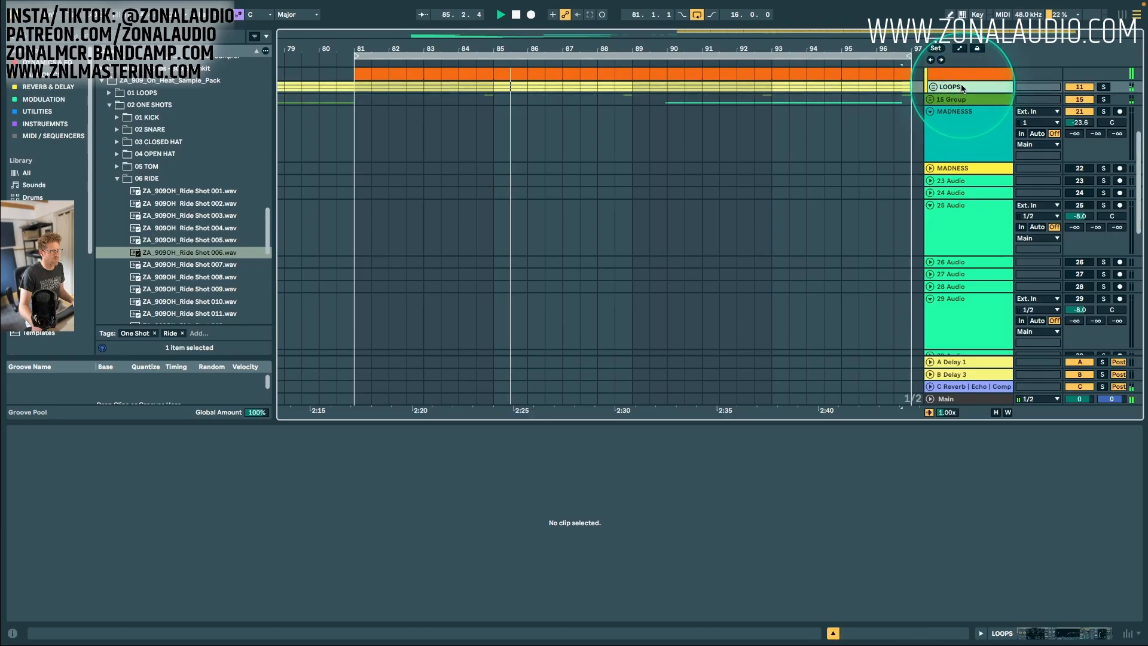
pyautogui.hotkey('ctrl', 't')
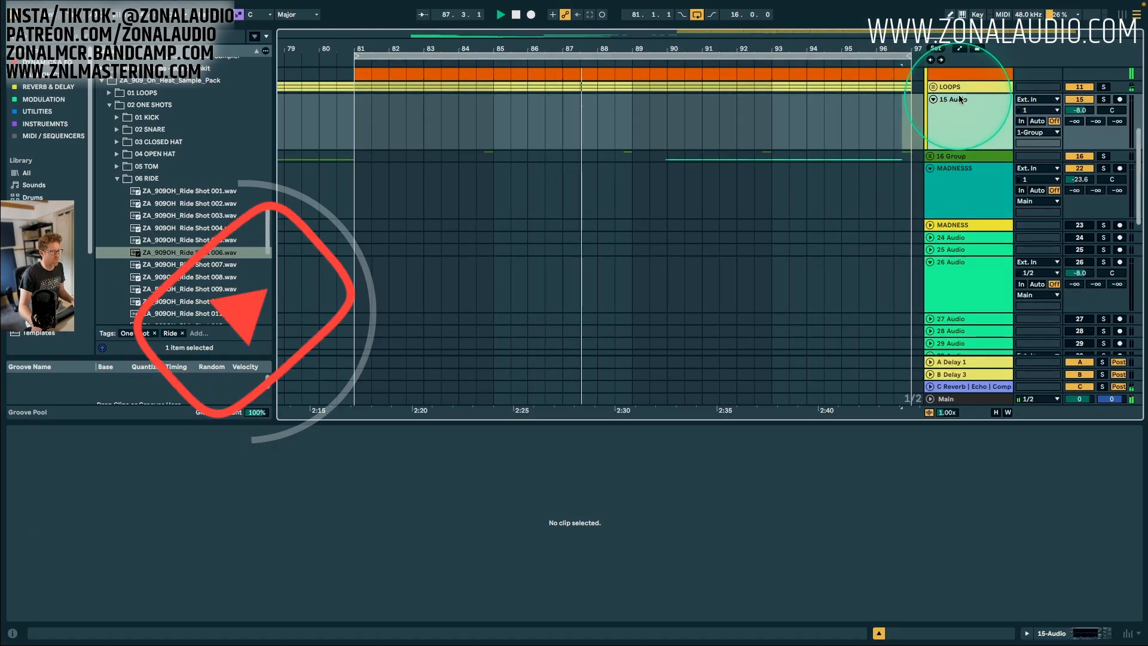
pyautogui.moveTo(933, 111); pyautogui.dragTo(954, 174)
# Browse the ZA Groove techno sample pack's drum loops and open its 06 RIDE LOOP folder.
pyautogui.scroll(5, 389, 264)
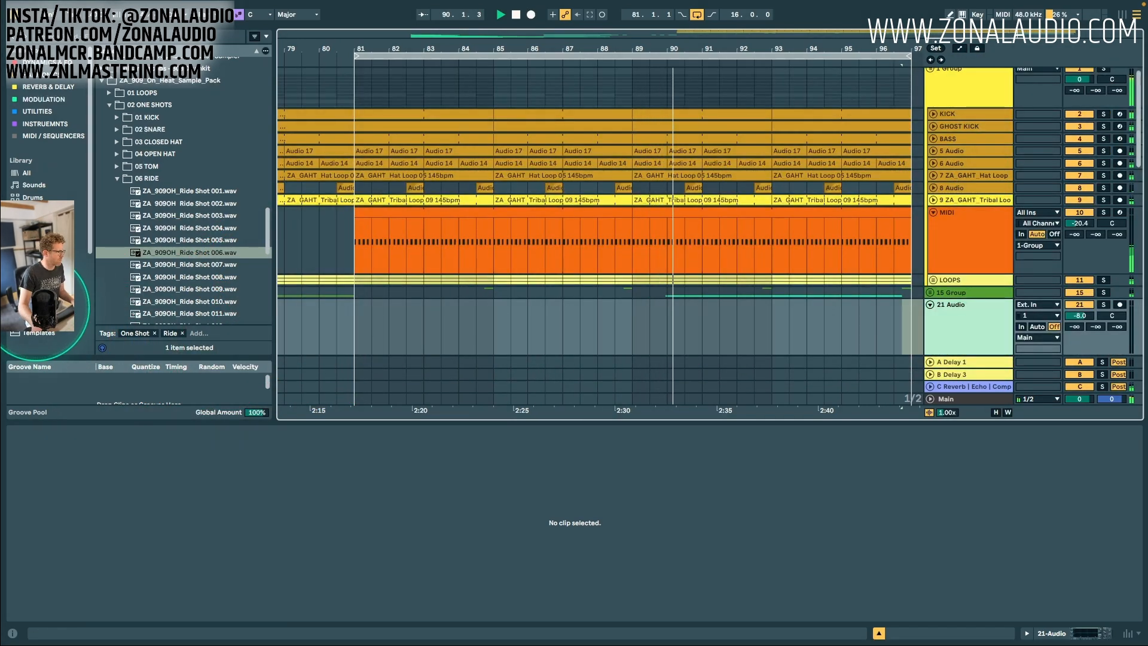
pyautogui.scroll(-5, 40, 281)
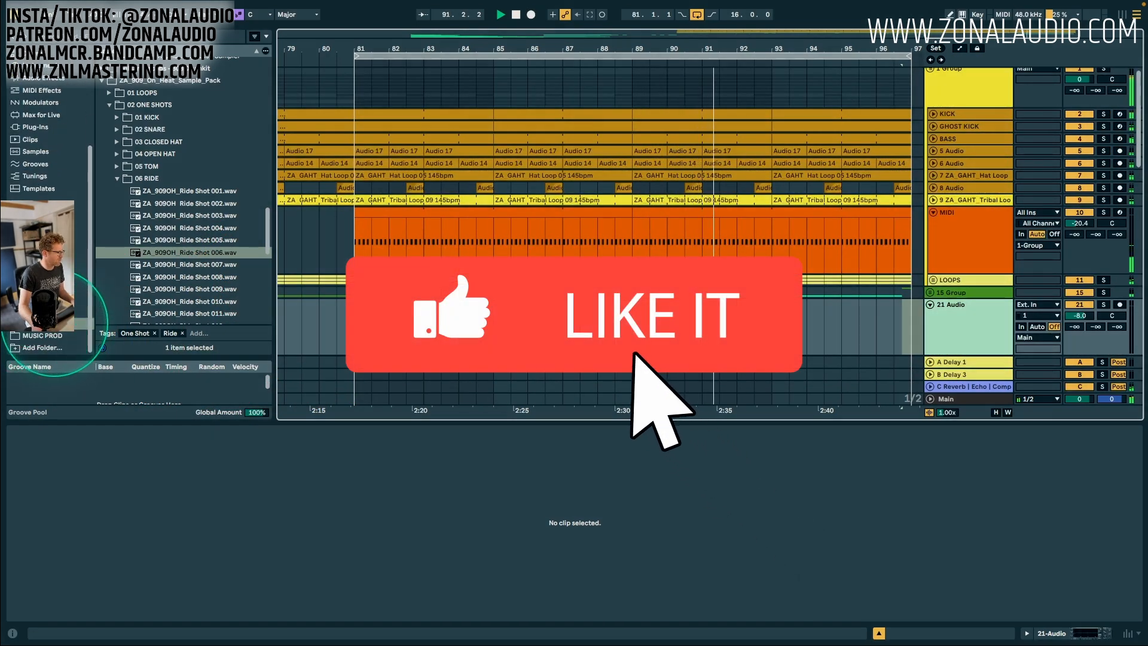
pyautogui.click(117, 178)
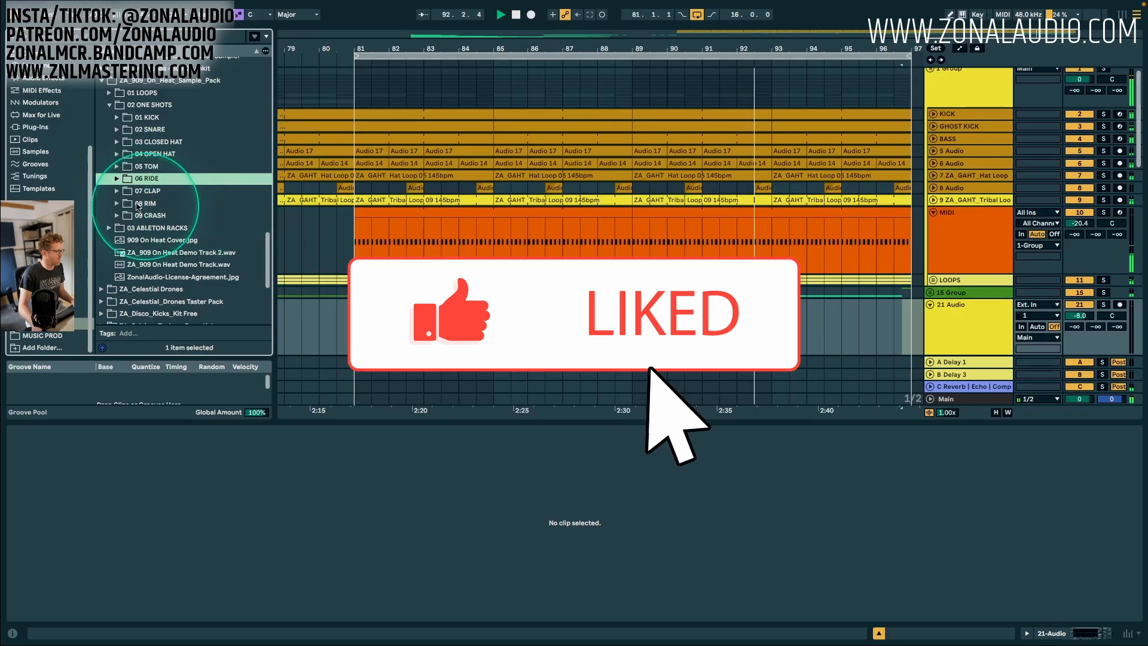
pyautogui.scroll(-3, 260, 137)
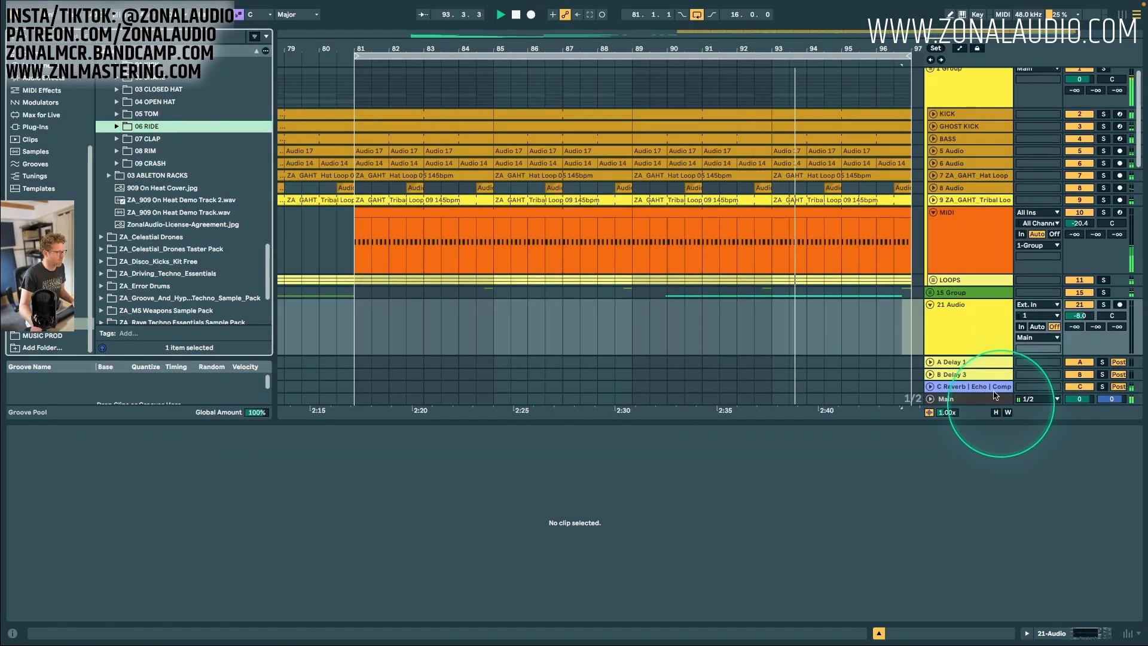
pyautogui.scroll(-4, 941, 317)
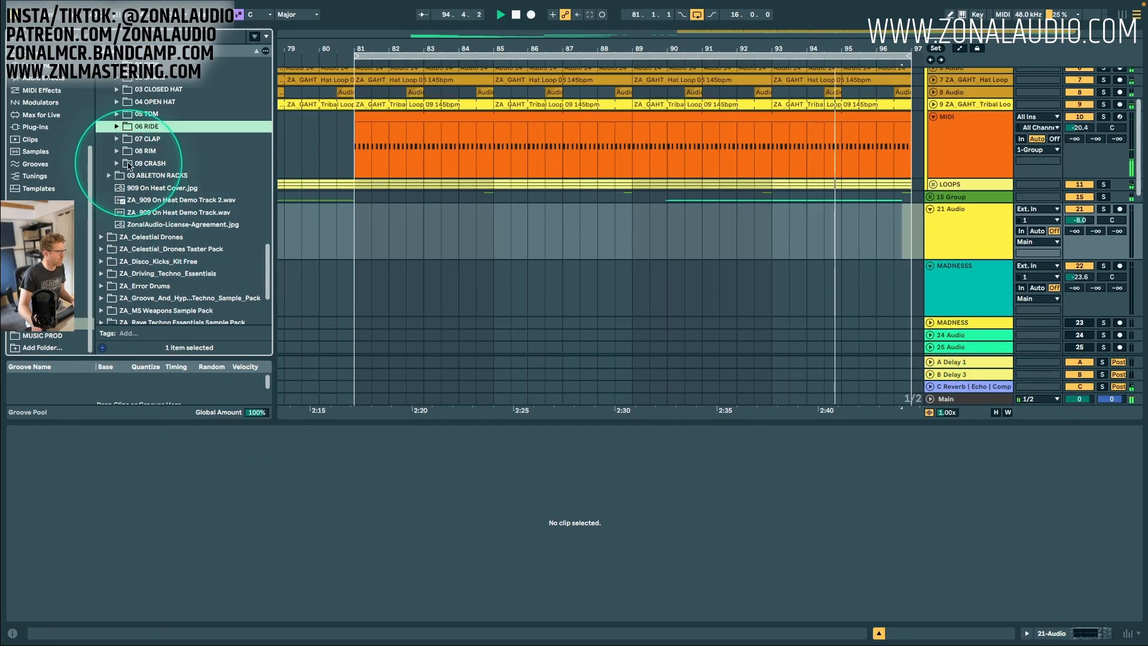
pyautogui.scroll(-5, 126, 173)
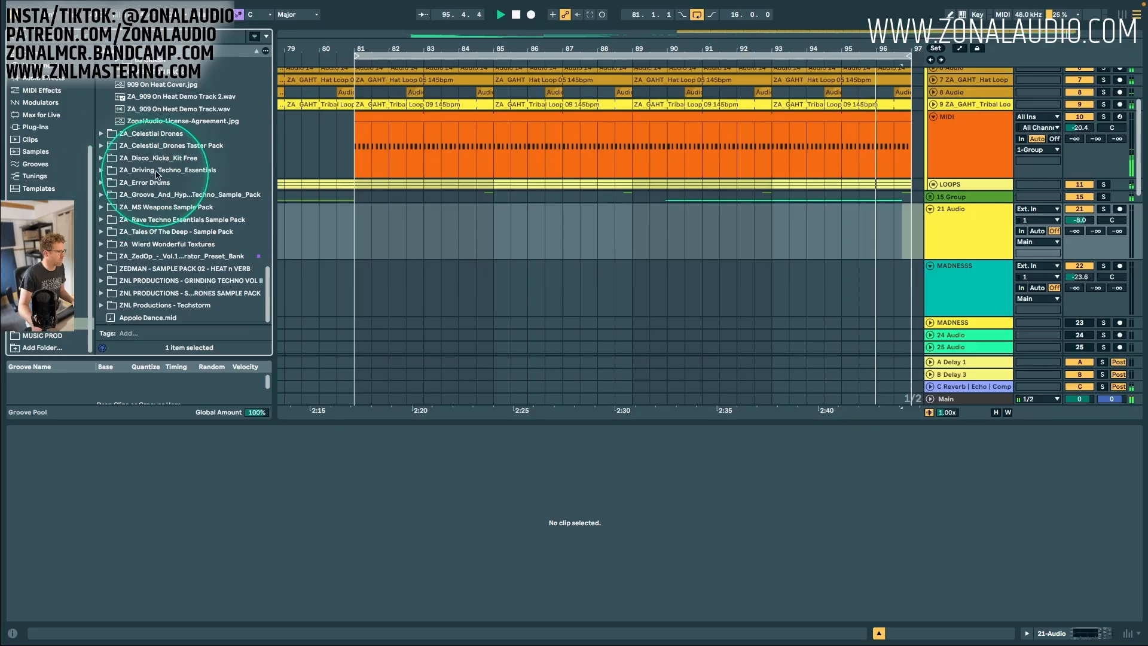
pyautogui.click(102, 195)
pyautogui.scroll(-10, 169, 236)
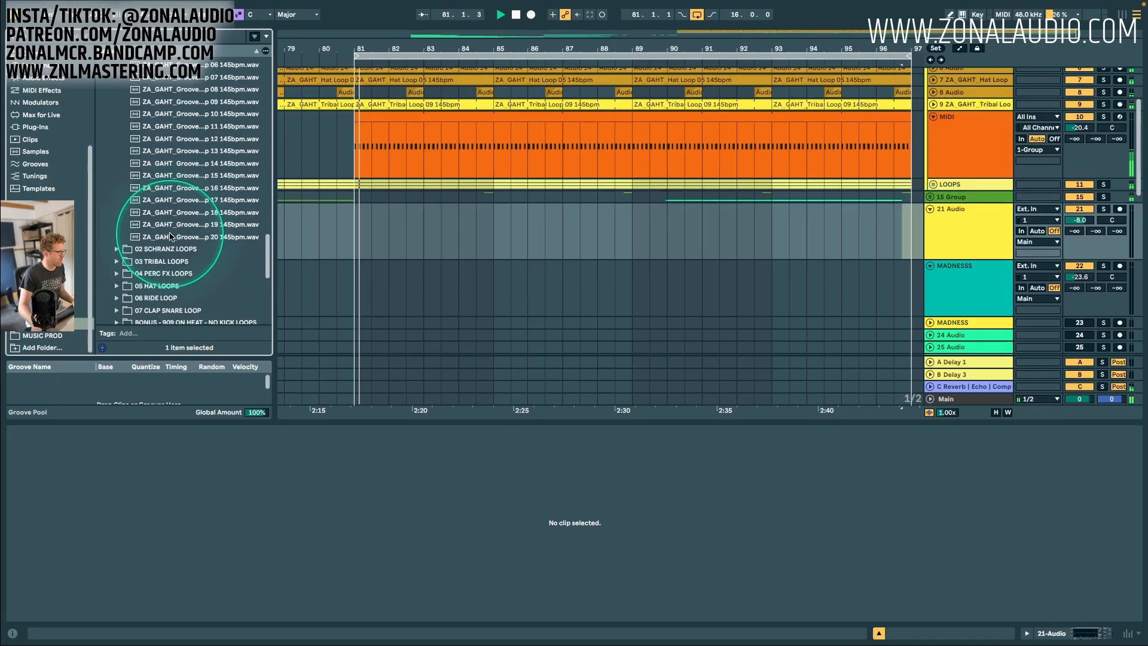
pyautogui.scroll(-3, 123, 287)
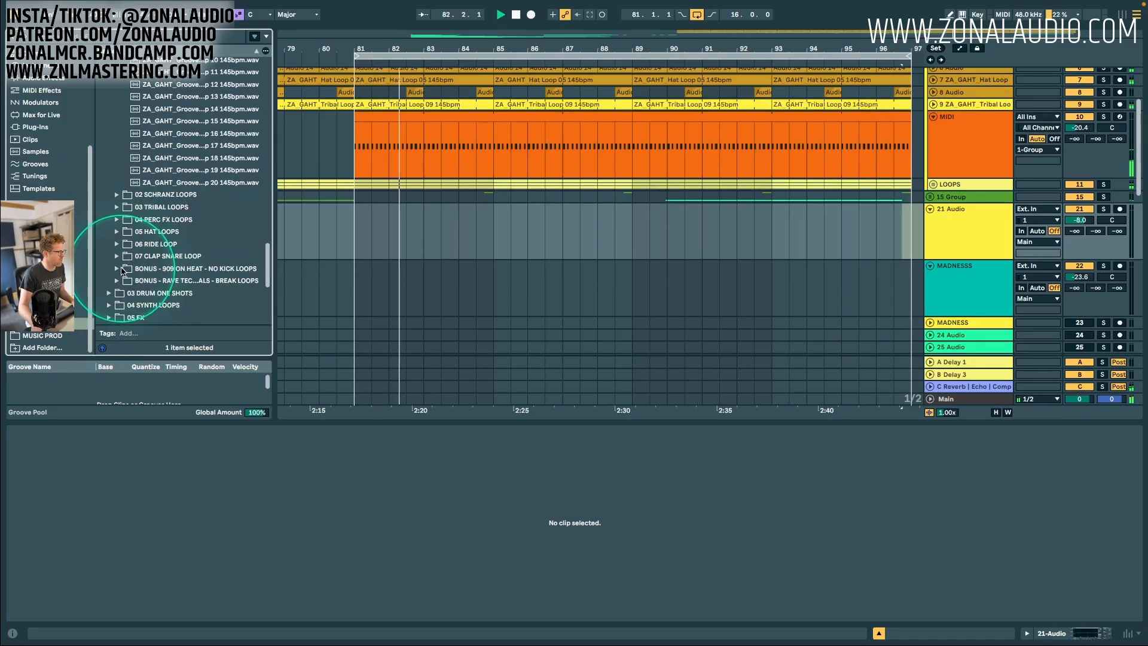
pyautogui.scroll(-3, 127, 244)
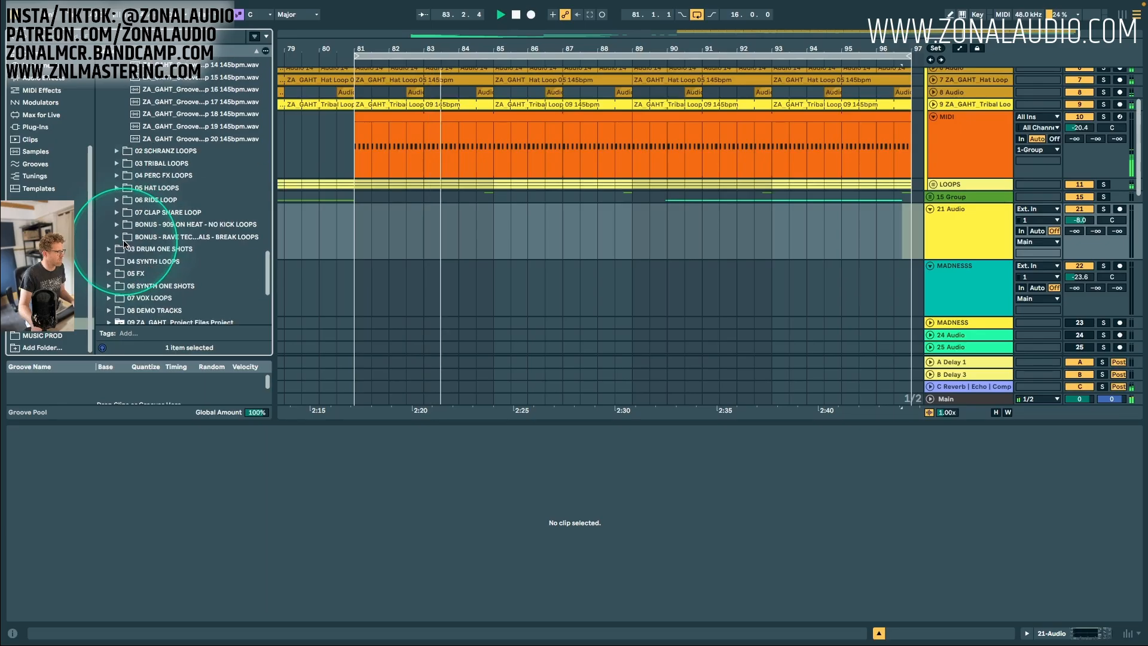
pyautogui.click(123, 199)
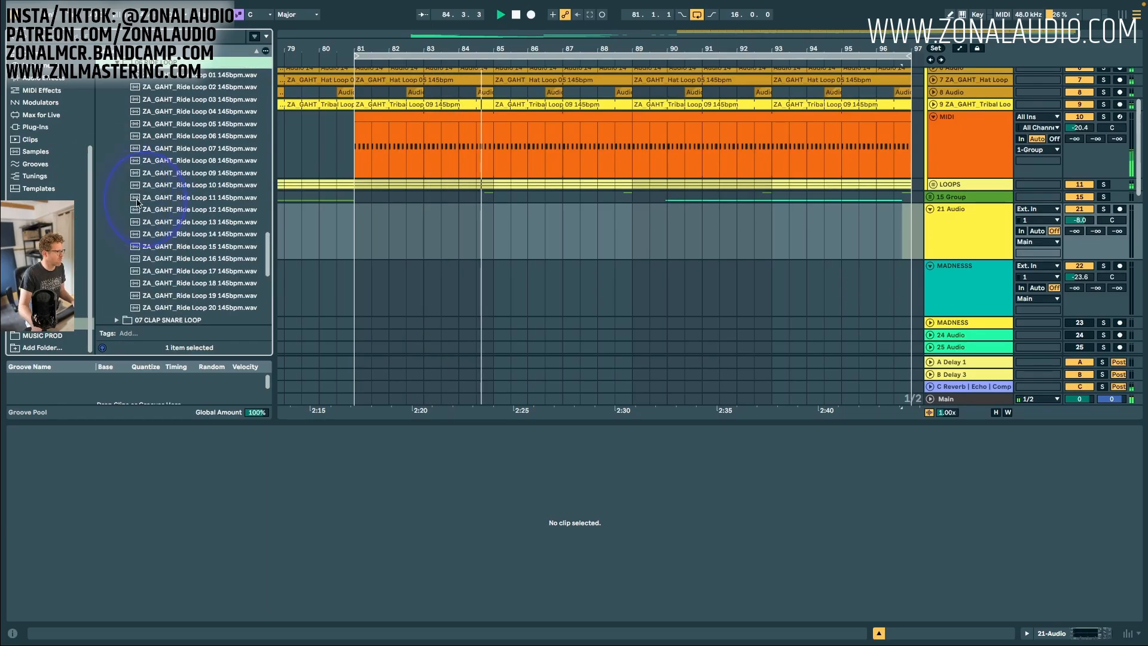
# Add an audio track below the MIDI track and place ZA_GAHT_Ride Loop 17 145bpm on it at bar 89.
pyautogui.click(941, 142)
pyautogui.hotkey('ctrl', 't')
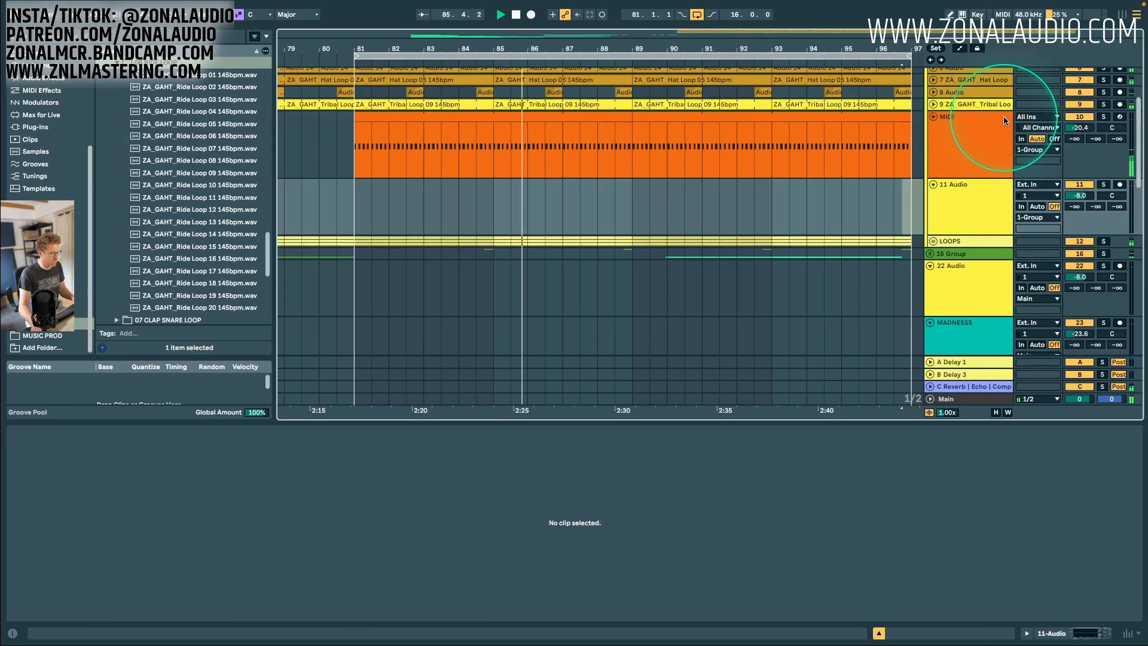
pyautogui.click(194, 272)
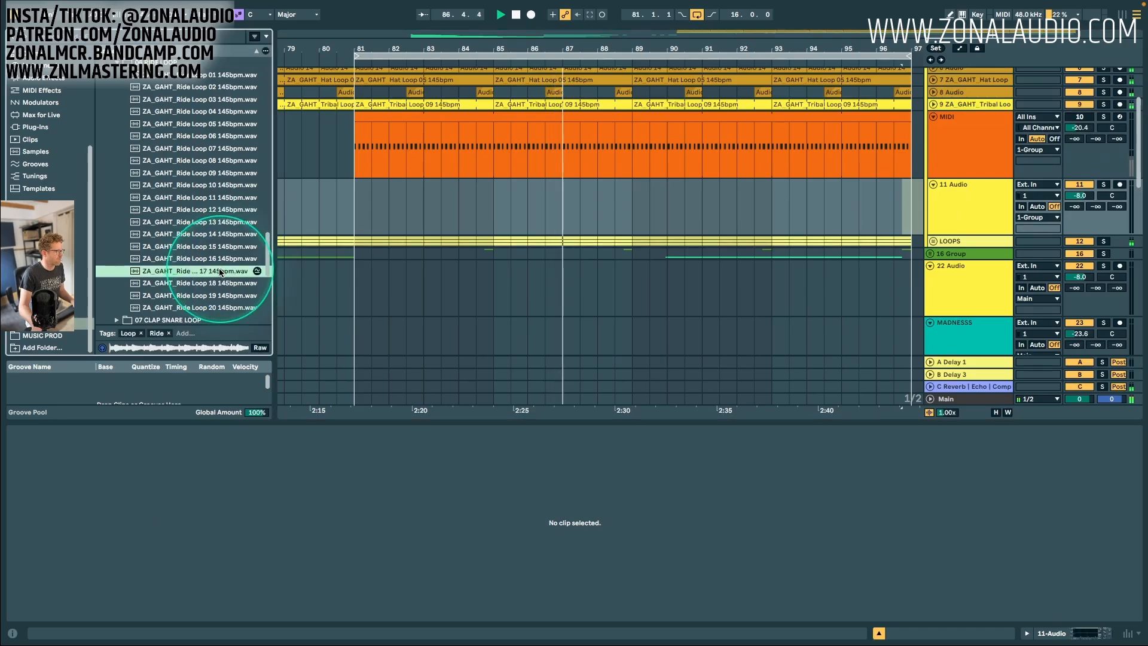
pyautogui.moveTo(191, 276); pyautogui.dragTo(636, 205)
# Extend the ride loop clip to bar 97 and set its track volume to -24.8 dB.
pyautogui.moveTo(1087, 196); pyautogui.dragTo(1087, 230)
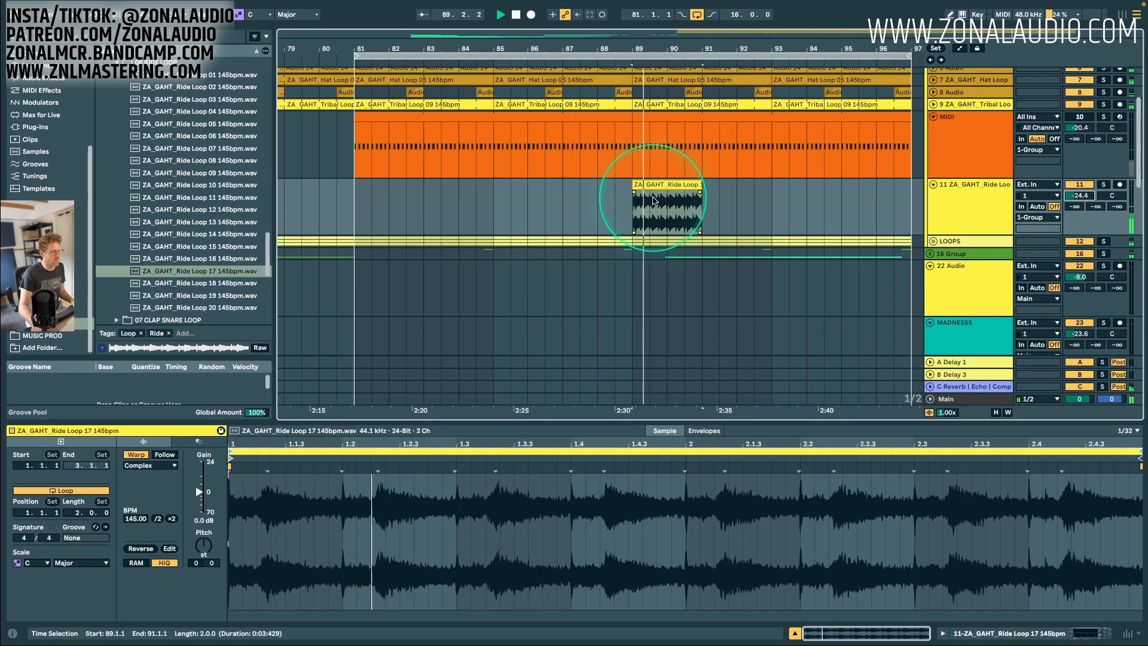
pyautogui.moveTo(701, 185); pyautogui.dragTo(895, 201)
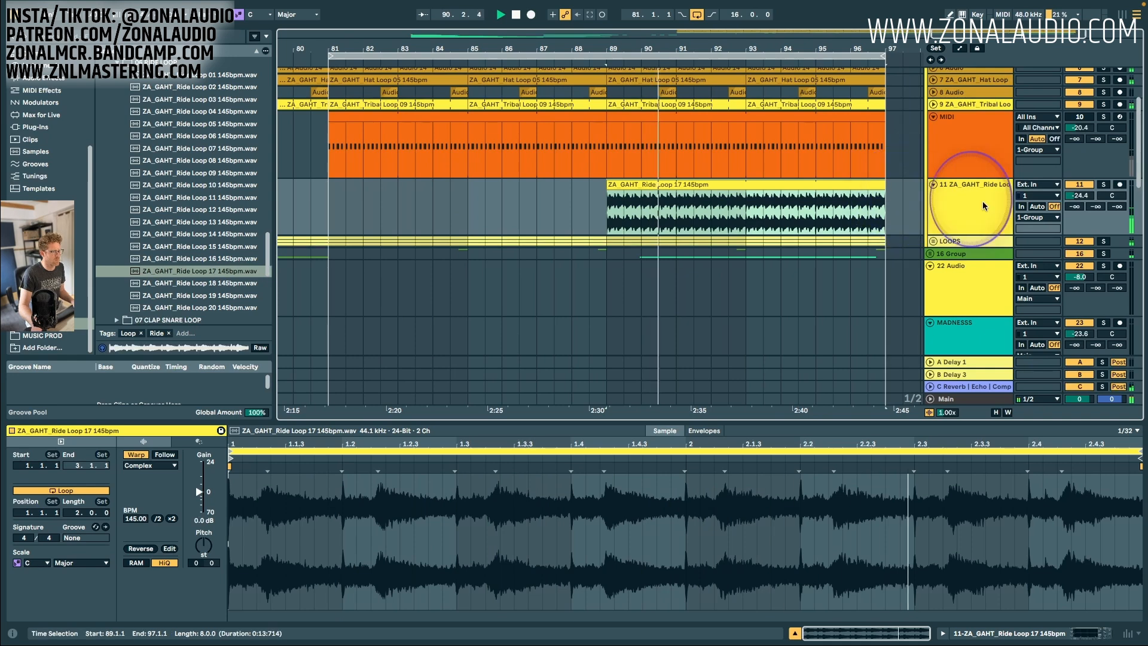
pyautogui.moveTo(1087, 196)
pyautogui.mouseDown()
pyautogui.moveTo(1087, 214)
pyautogui.moveTo(1089, 193)
pyautogui.mouseUp()
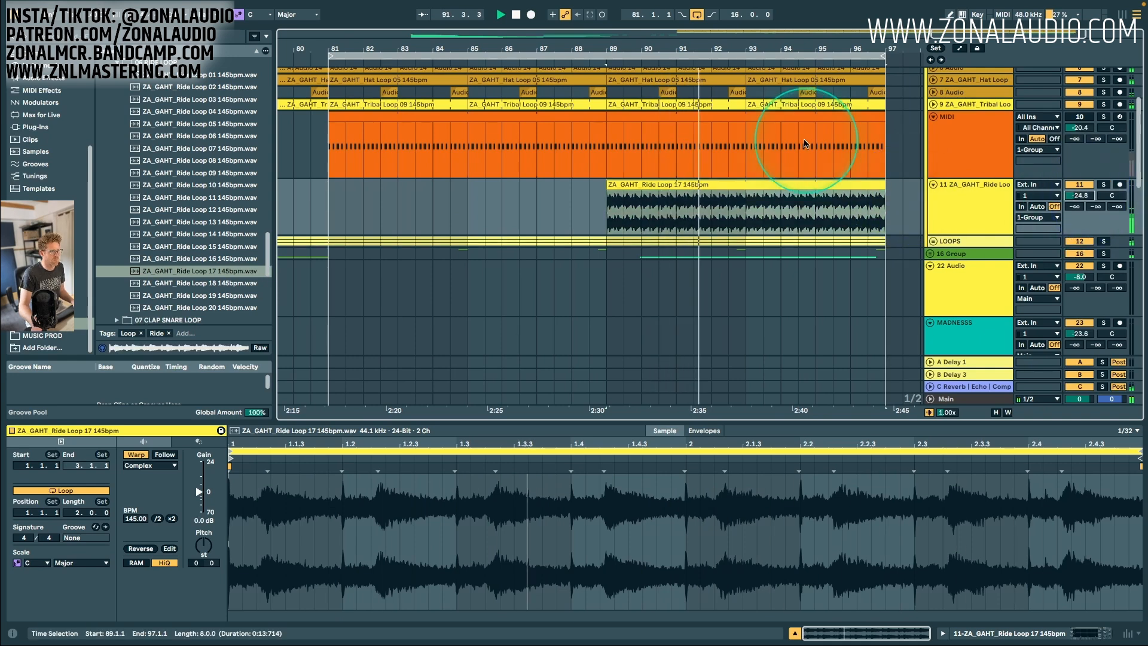
# Clear the MIDI track's clips between bars 87 and 95 and set the ride loop track's volume to -26.4 dB.
pyautogui.moveTo(536, 161); pyautogui.dragTo(817, 140)
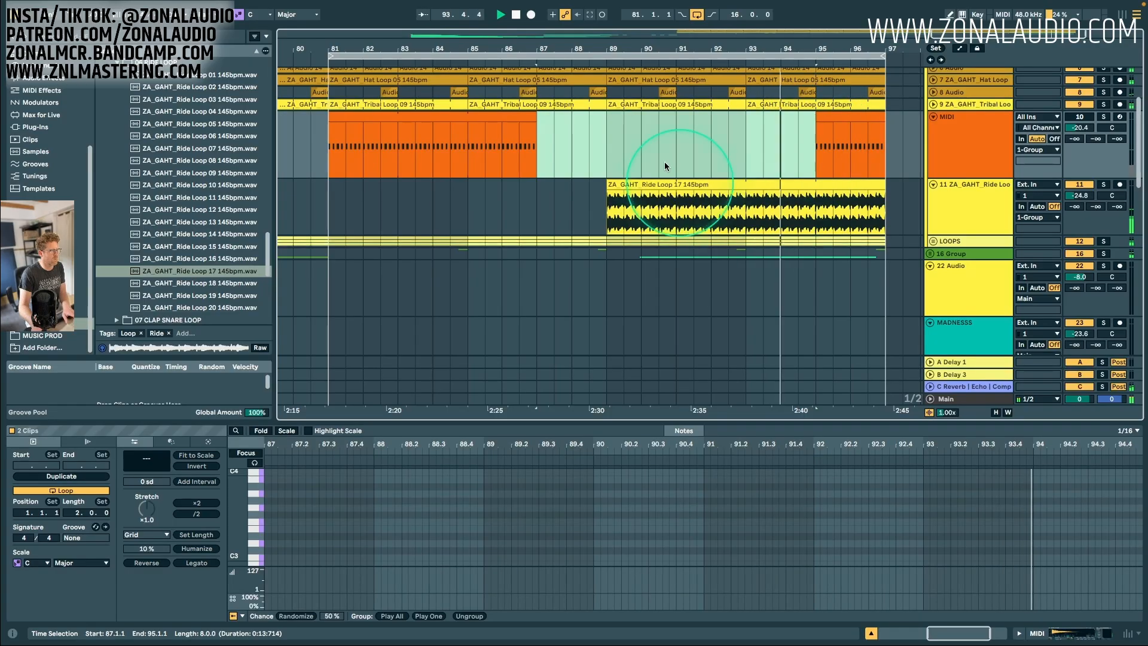
pyautogui.click(638, 104)
pyautogui.click(658, 146)
pyautogui.moveTo(1096, 196); pyautogui.dragTo(1096, 200)
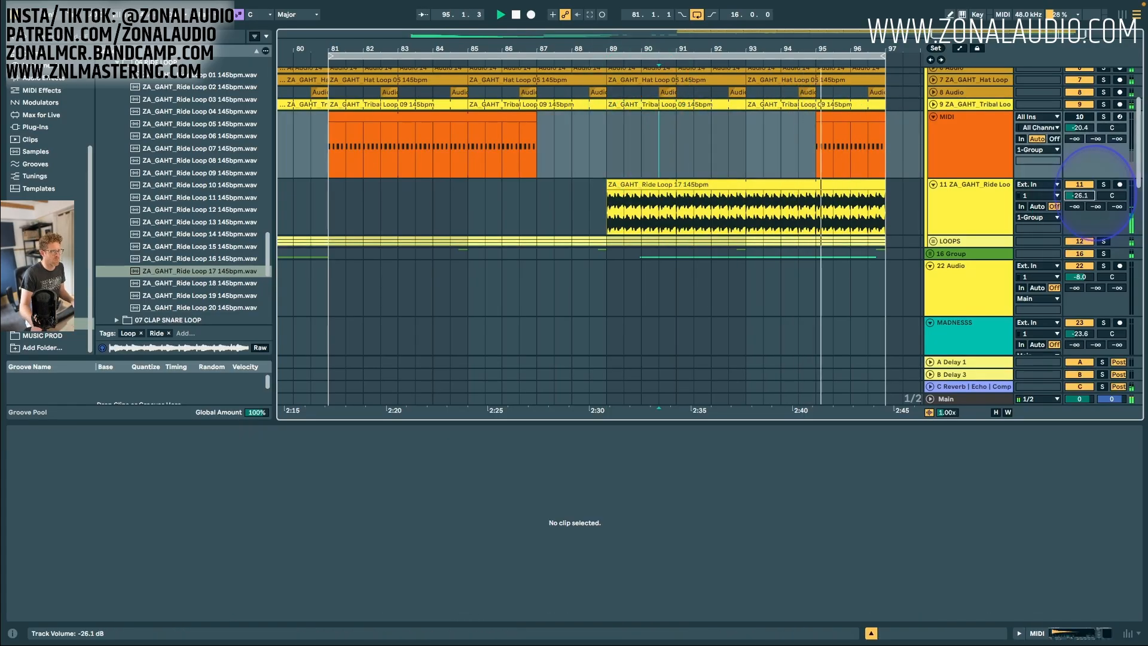
# Set the MIDI track's volume to -20.3 dB and delete its contents from bar 85 to bar 88.
pyautogui.scroll(-2, 777, 203)
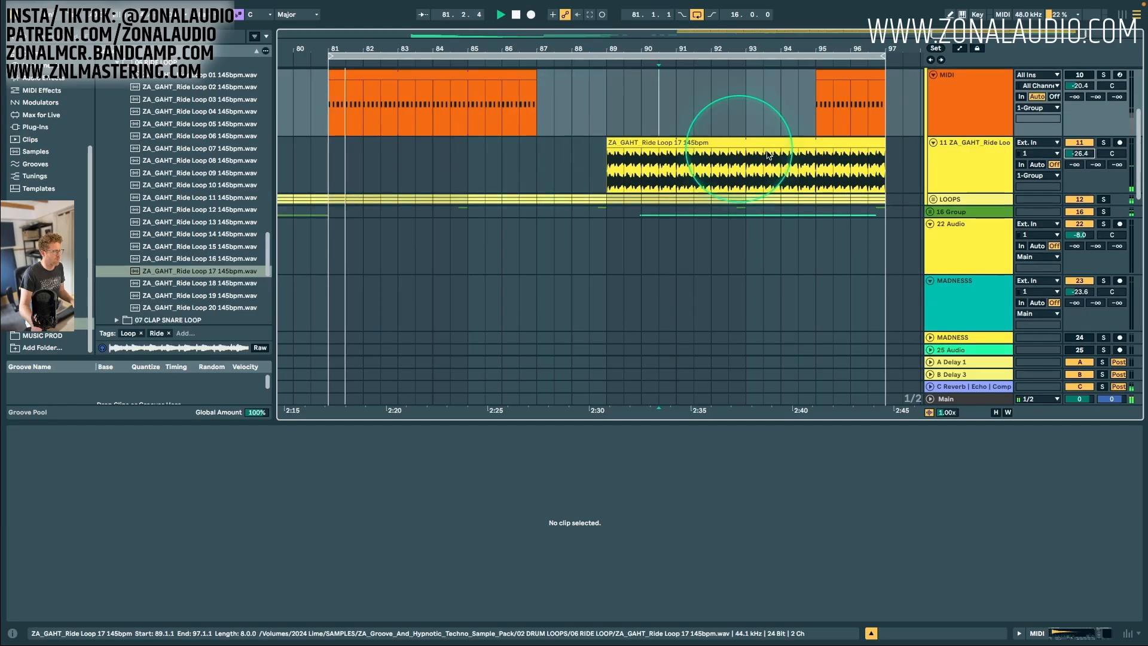
pyautogui.click(1080, 86)
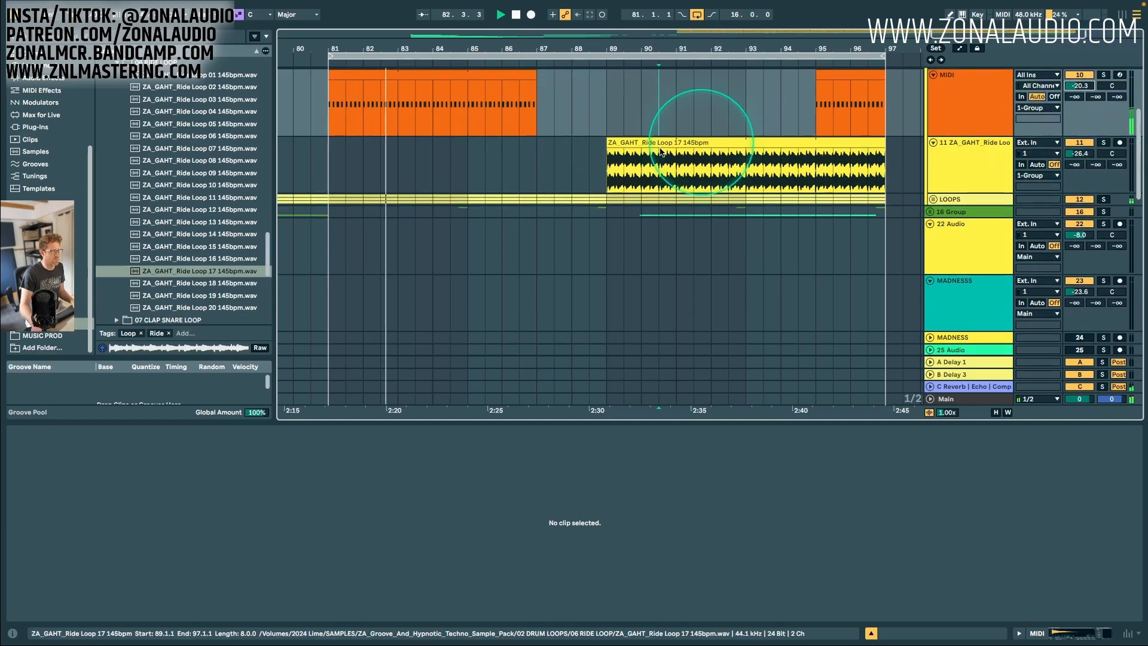
pyautogui.scroll(-1, 554, 162)
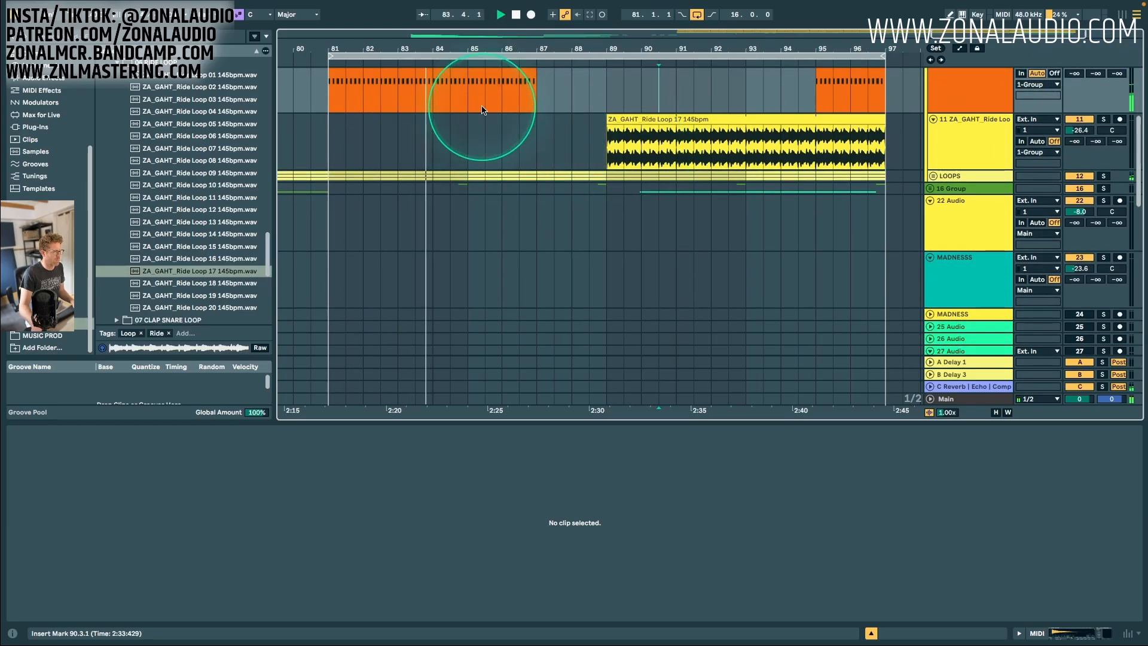
pyautogui.moveTo(481, 107); pyautogui.dragTo(572, 89)
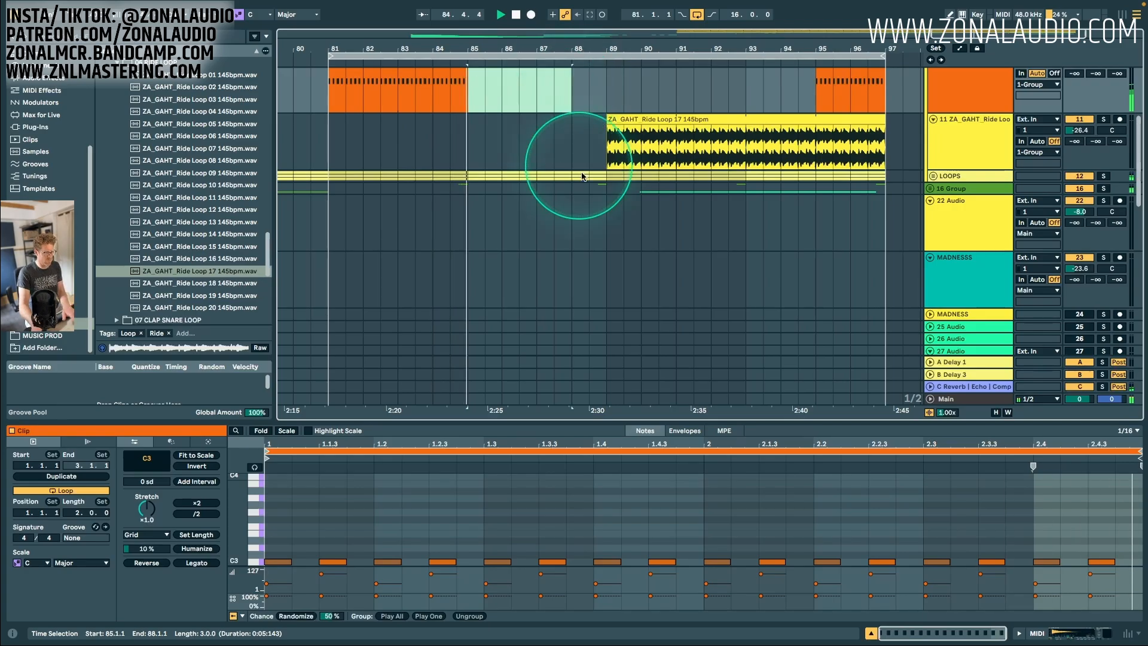
# Select the 22 Audio track and open the sample pack's 07 VOX LOOPS folder in the browser.
pyautogui.click(945, 217)
pyautogui.scroll(-4, 119, 270)
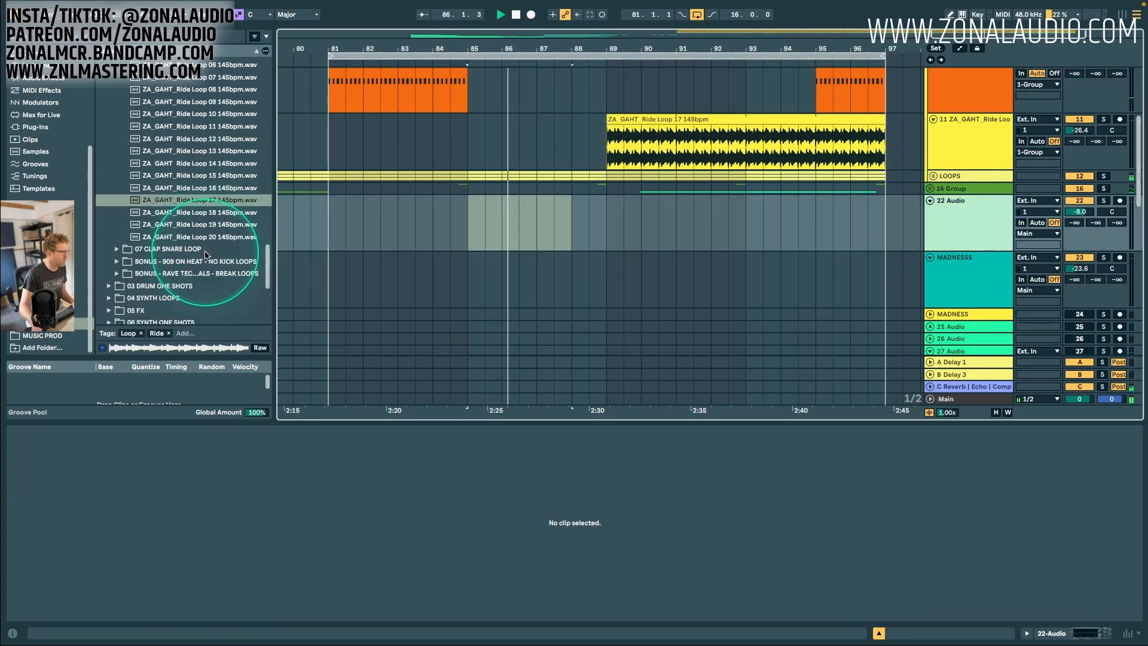
pyautogui.scroll(-2, 119, 251)
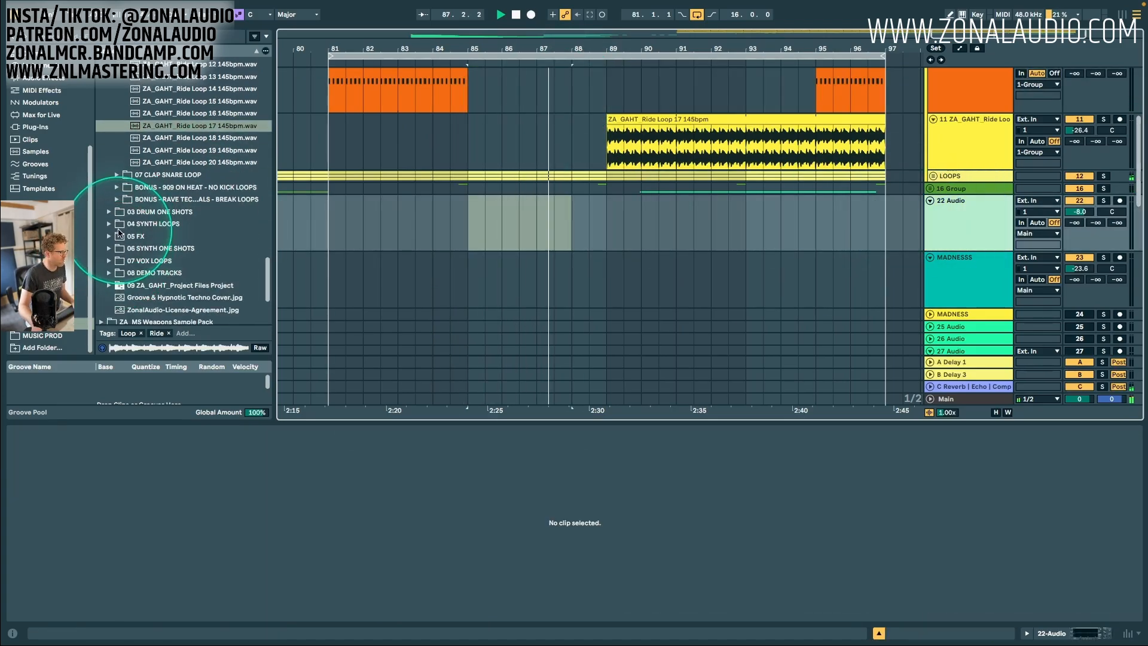
pyautogui.click(110, 262)
pyautogui.scroll(-5, 120, 266)
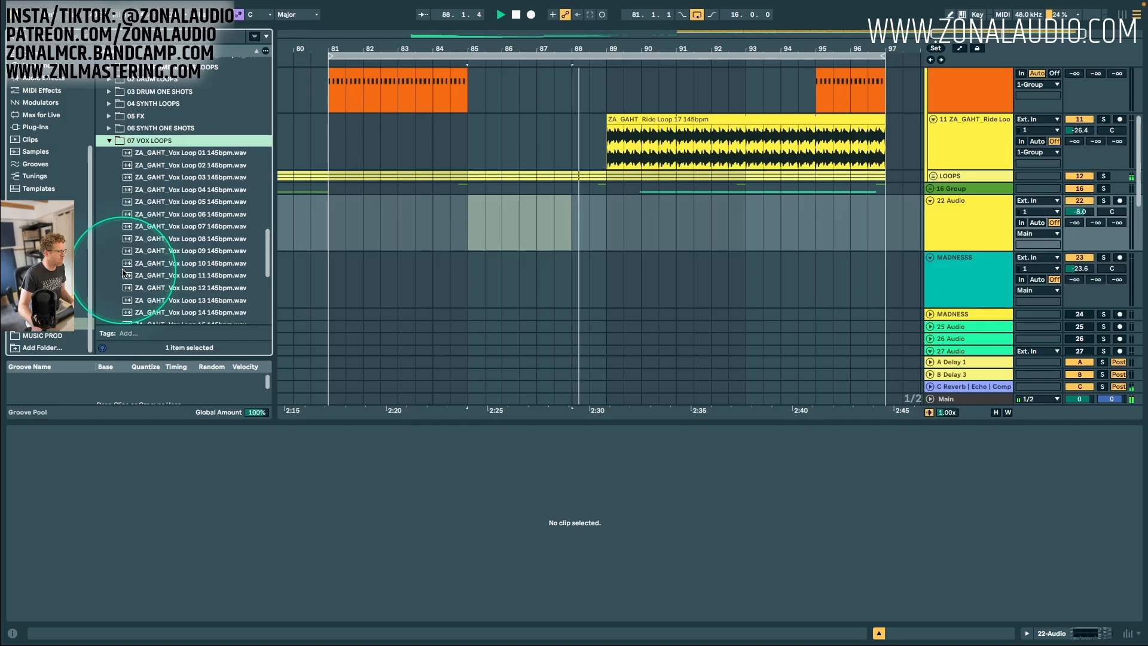
# Audition Vox Loops 12 to 14 and place ZA_GAHT_Vox Loop 14 145bpm on the 22 Audio track at bar 81.
pyautogui.click(206, 288)
pyautogui.scroll(-1, 188, 257)
pyautogui.scroll(-3, 188, 257)
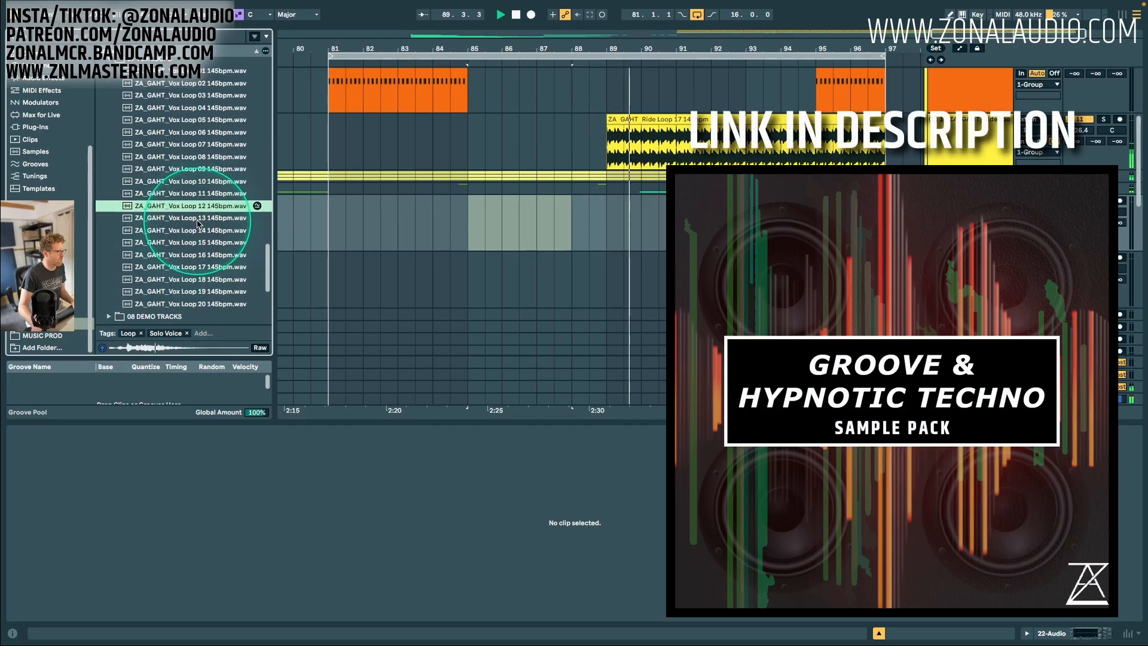
pyautogui.click(194, 221)
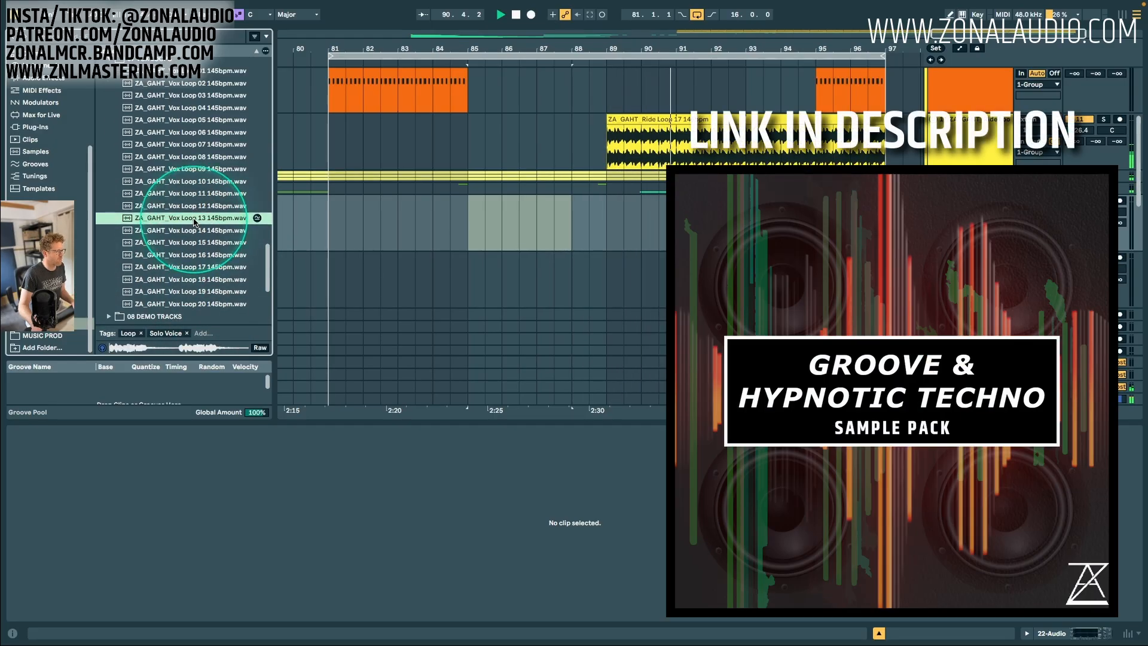
pyautogui.click(190, 231)
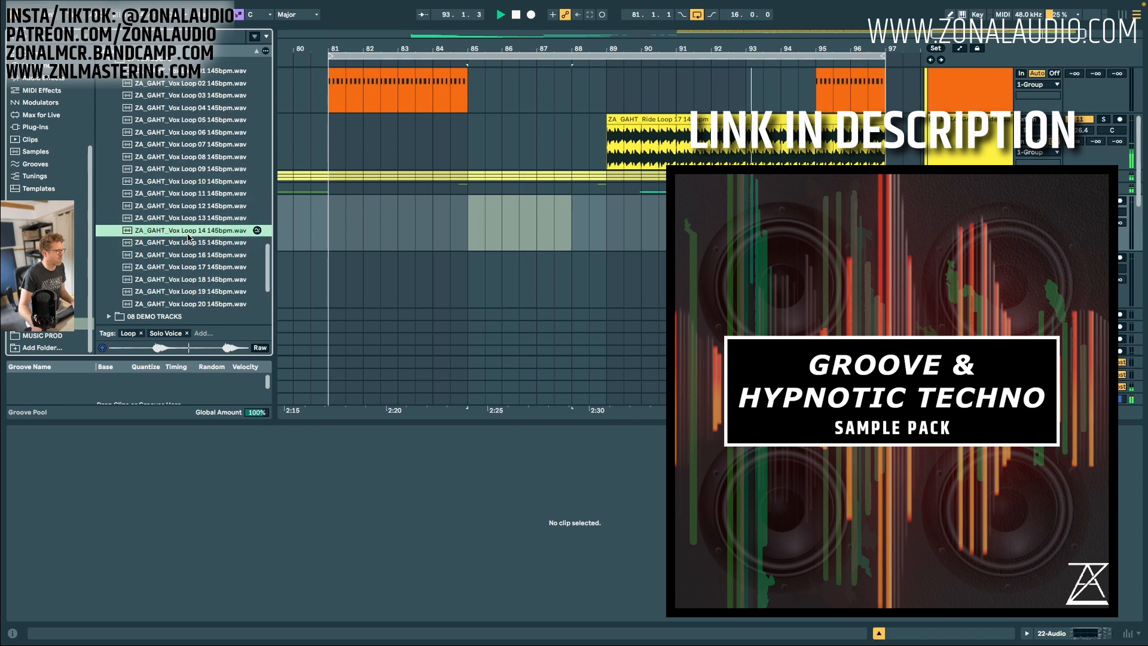
pyautogui.moveTo(186, 240); pyautogui.dragTo(328, 225)
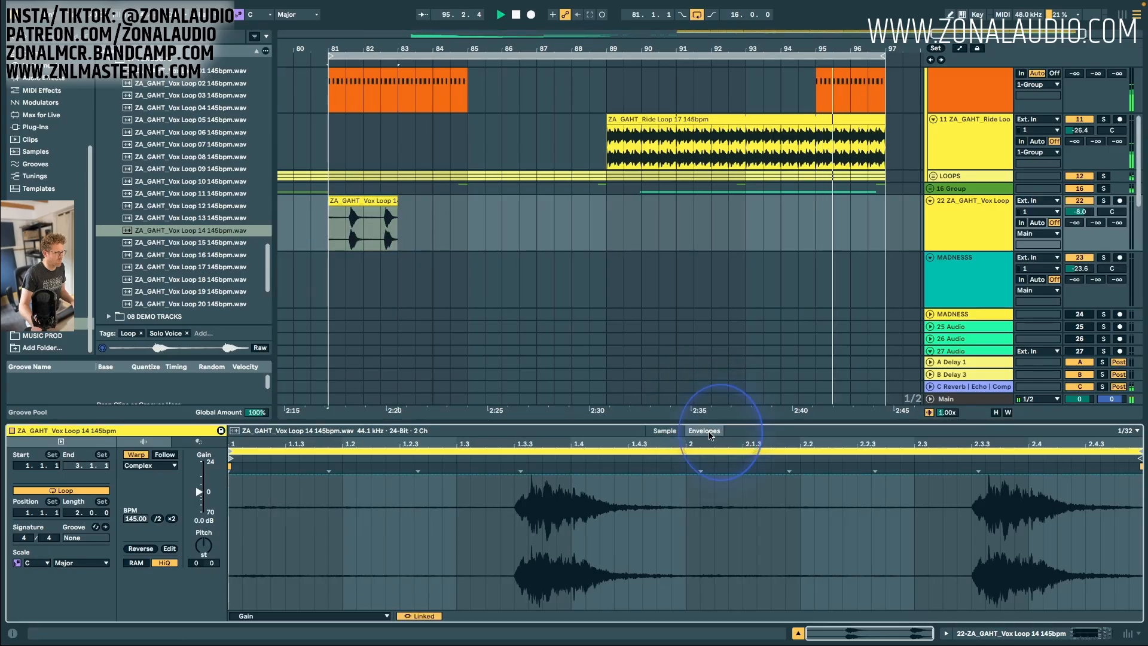
# Draw a gain envelope in the Vox Loop 14 clip that silences all but the start of its first vocal hit, and lower the track to -21.7 dB.
pyautogui.click(510, 593)
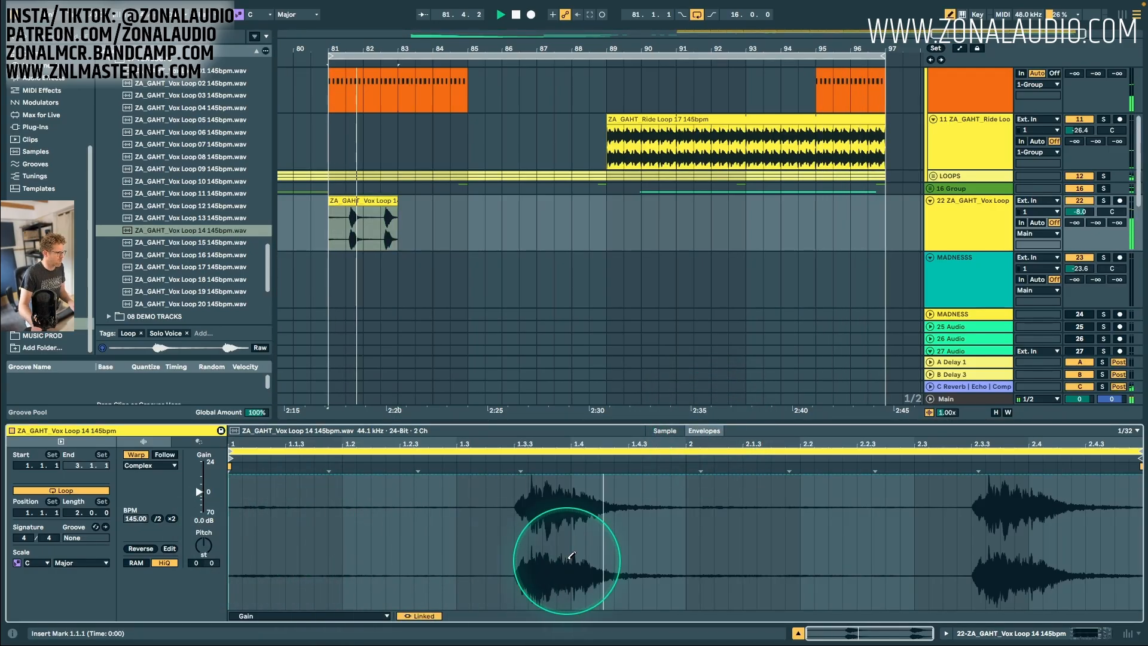
pyautogui.press('b')
pyautogui.moveTo(565, 565)
pyautogui.mouseDown()
pyautogui.moveTo(607, 627)
pyautogui.moveTo(1139, 615)
pyautogui.mouseUp()
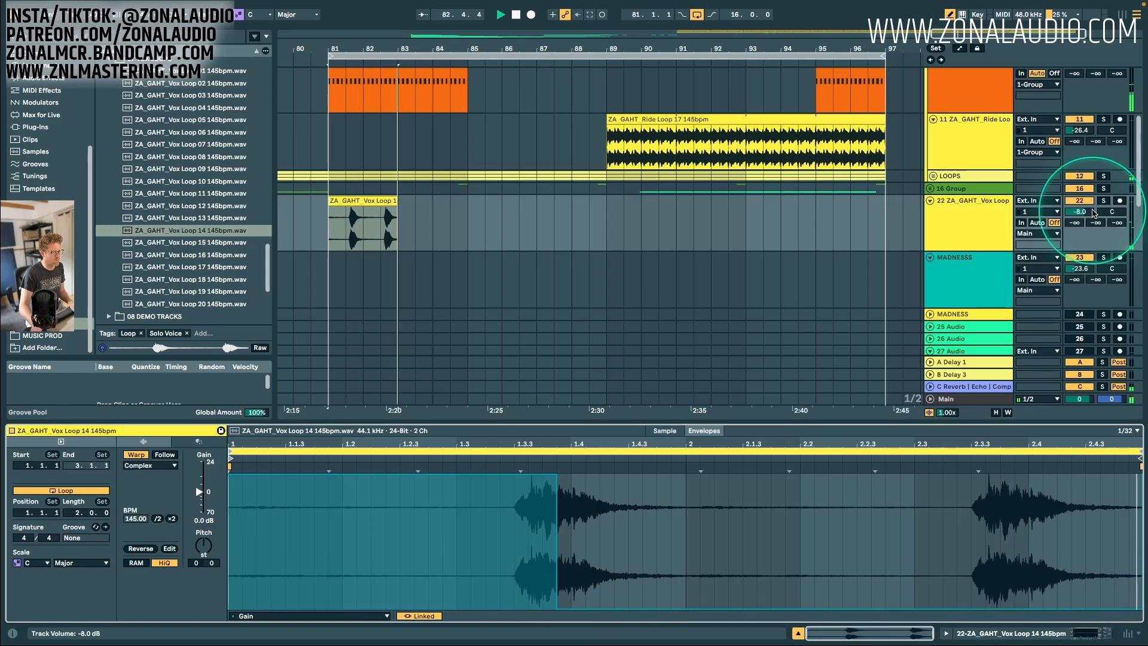
pyautogui.moveTo(1084, 211); pyautogui.dragTo(1101, 209)
pyautogui.moveTo(513, 580); pyautogui.dragTo(328, 594)
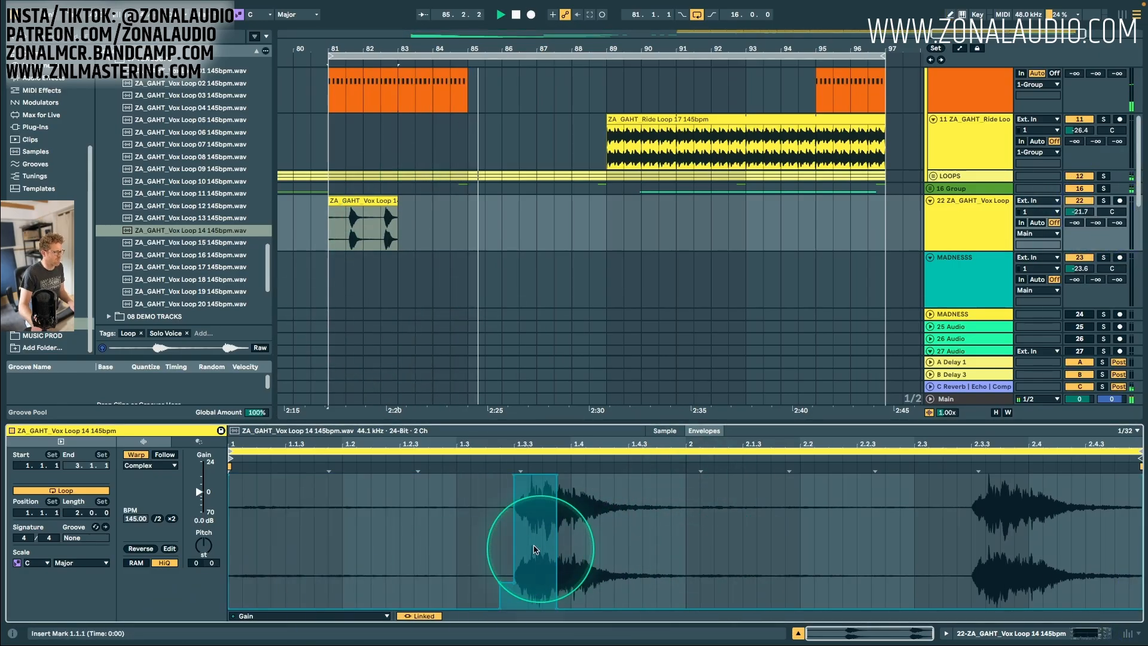
pyautogui.press('b')
pyautogui.click(505, 607)
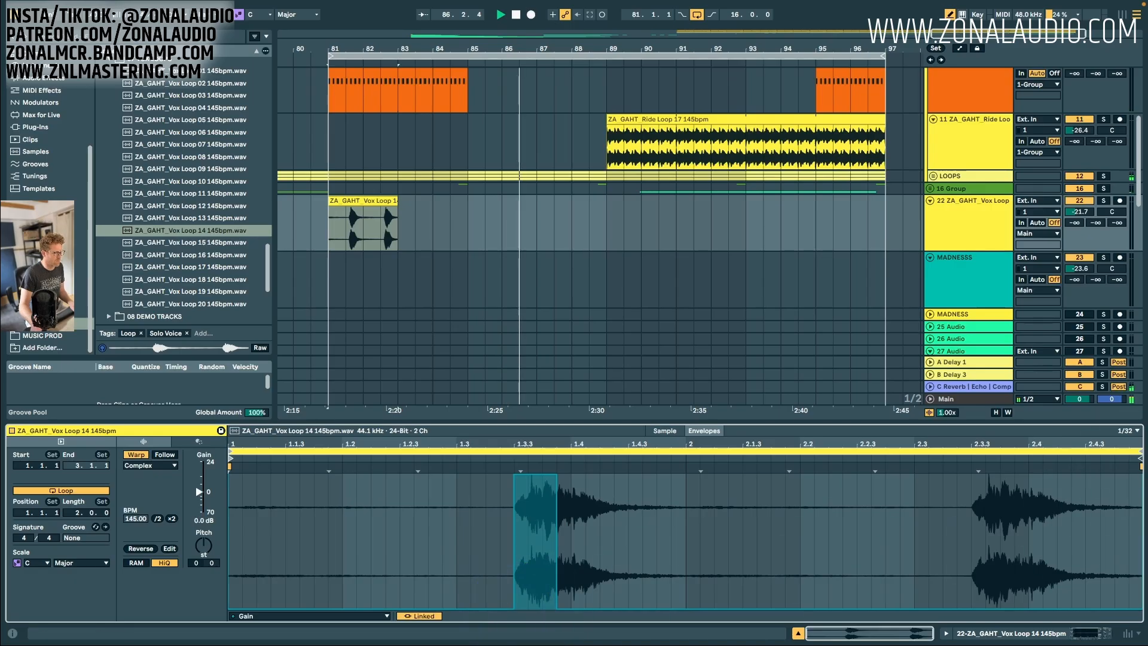
# Loop only the first bar of the Vox Loop 14 clip through to bar 97 and set its track volume to -23.8 dB.
pyautogui.moveTo(1140, 452); pyautogui.dragTo(686, 453)
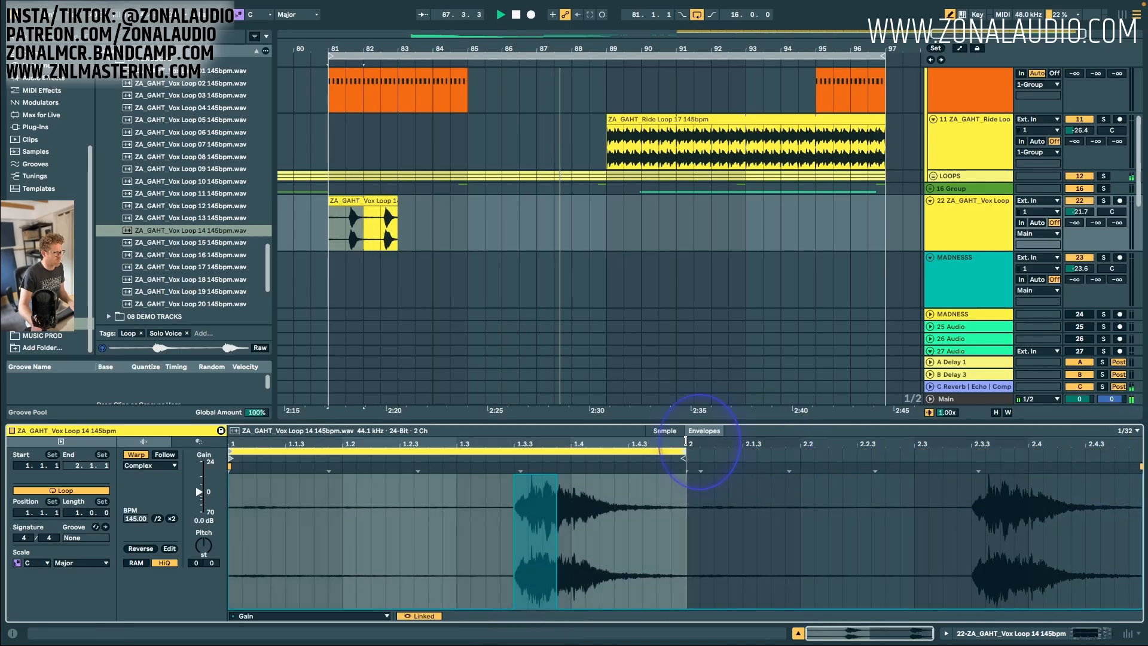
pyautogui.moveTo(397, 226); pyautogui.dragTo(885, 229)
pyautogui.moveTo(1082, 209); pyautogui.dragTo(1082, 211)
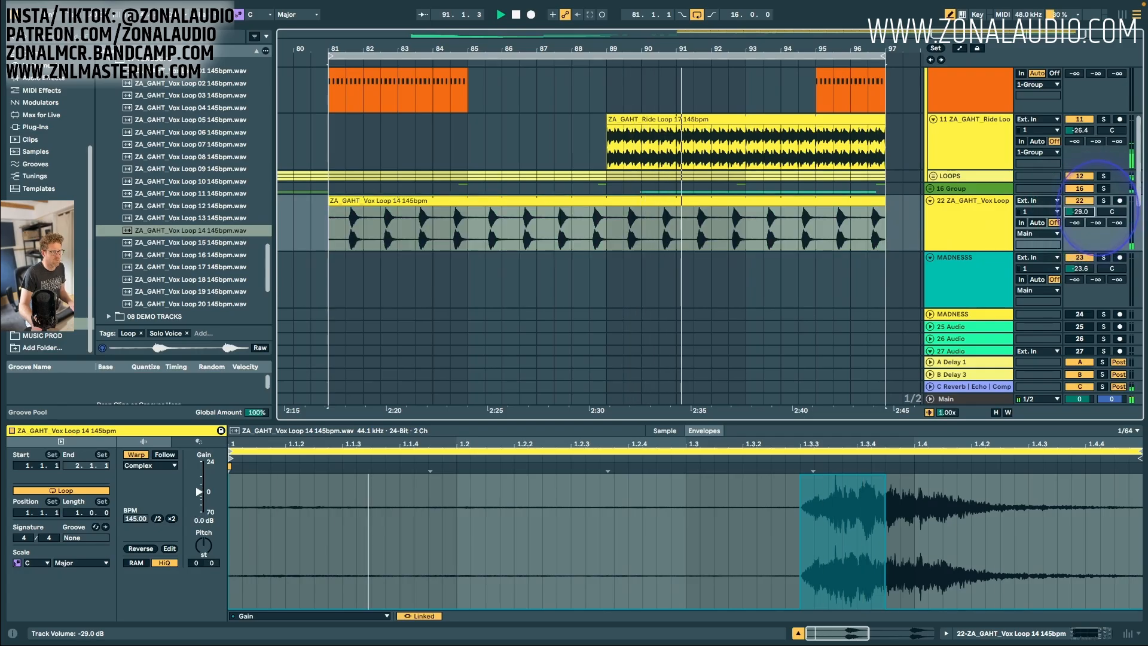
pyautogui.moveTo(1094, 206); pyautogui.dragTo(1094, 203)
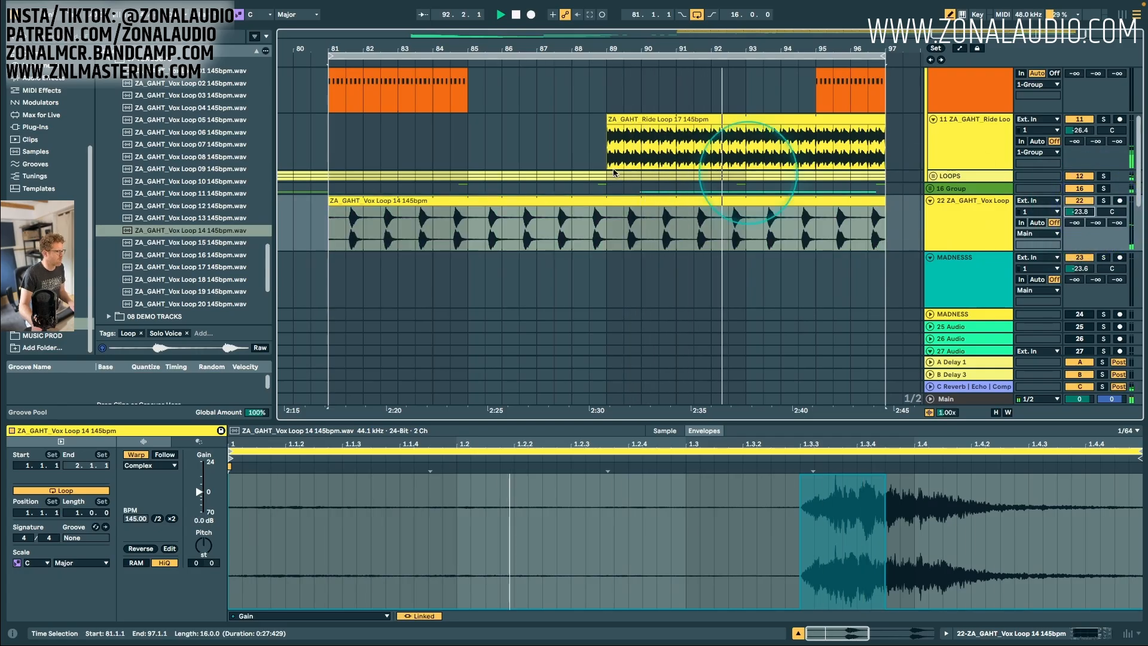
# Audition Vox Loops 09, 07, 06, 05 and 04 against the playing arrangement.
pyautogui.click(202, 169)
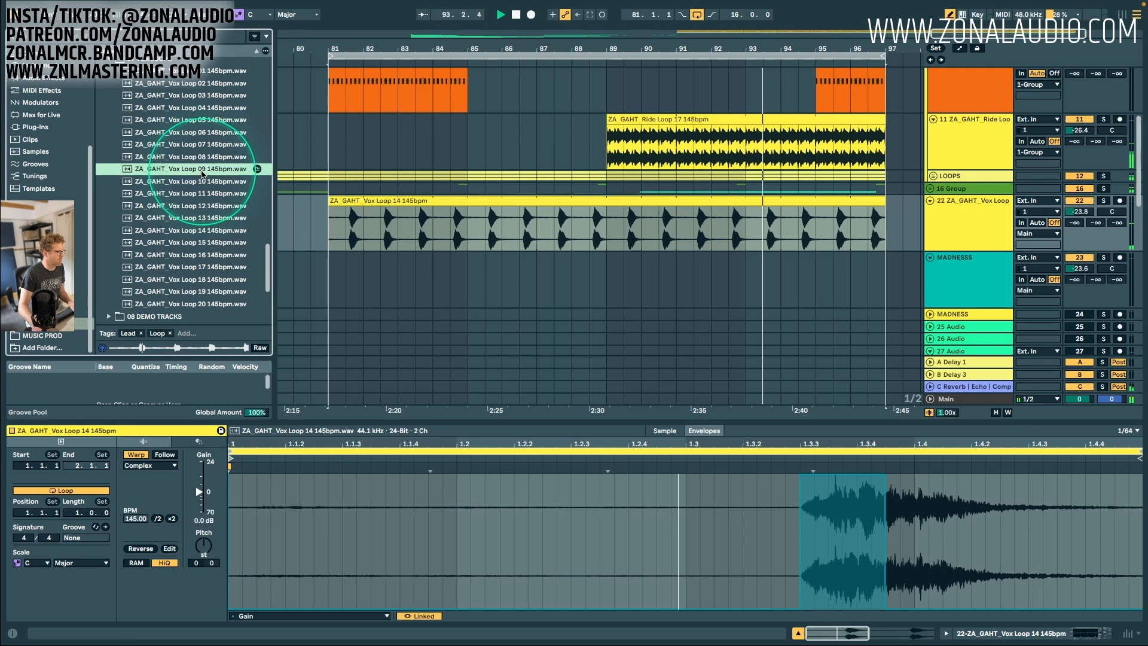
pyautogui.click(202, 144)
pyautogui.moveTo(202, 145); pyautogui.dragTo(211, 149)
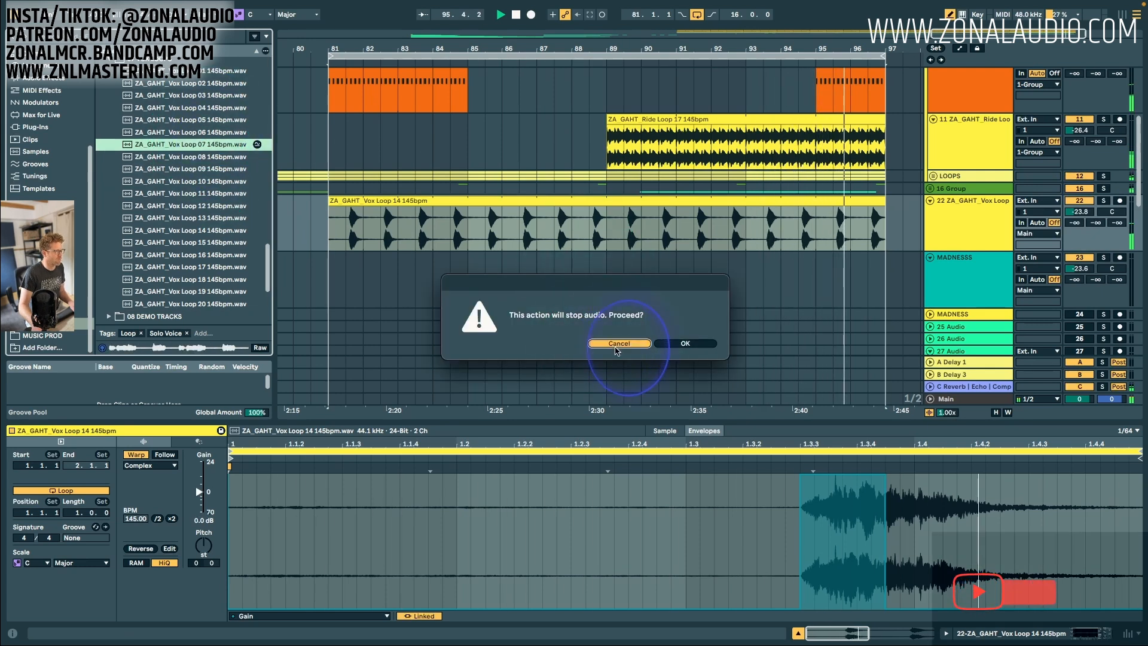
pyautogui.click(605, 342)
pyautogui.click(196, 133)
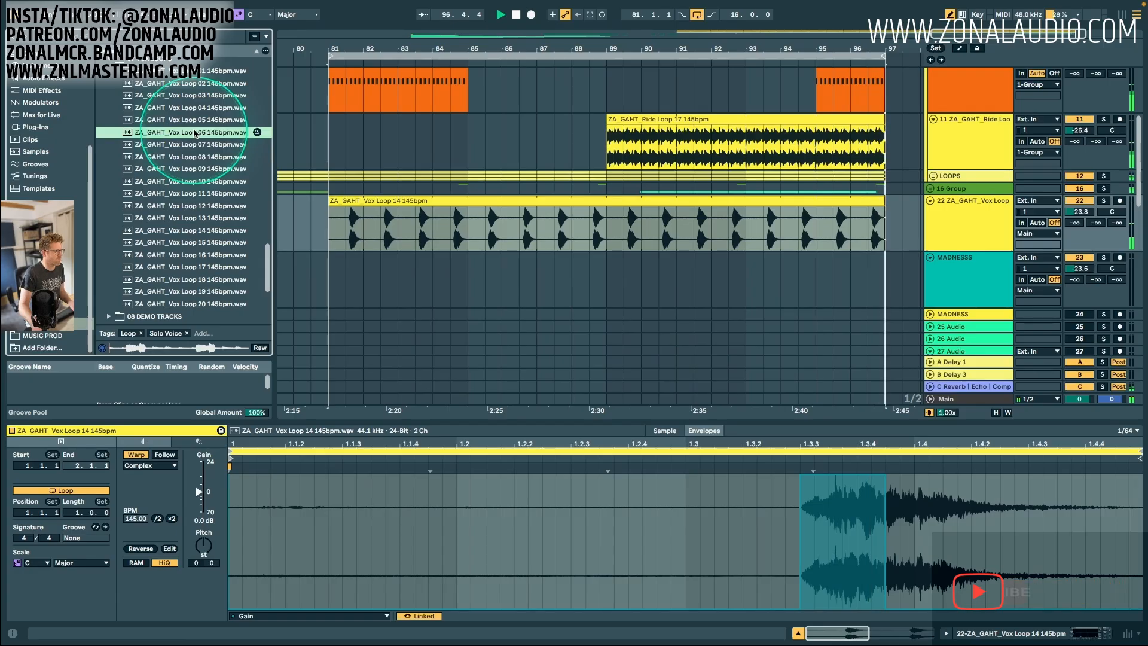
pyautogui.click(187, 120)
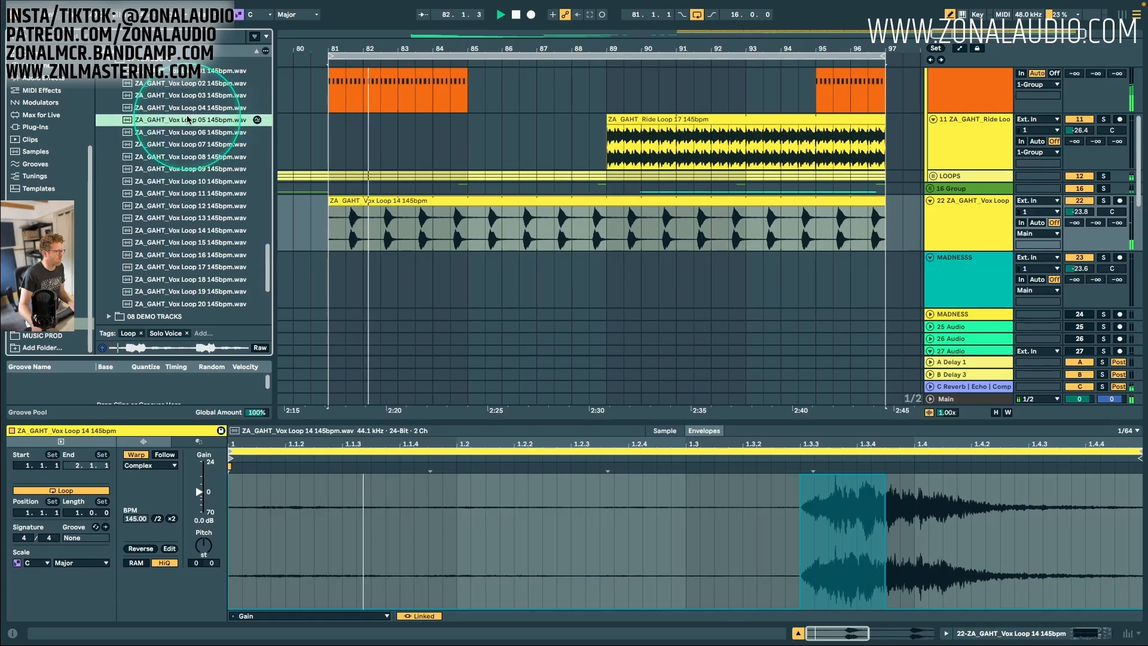
pyautogui.click(187, 107)
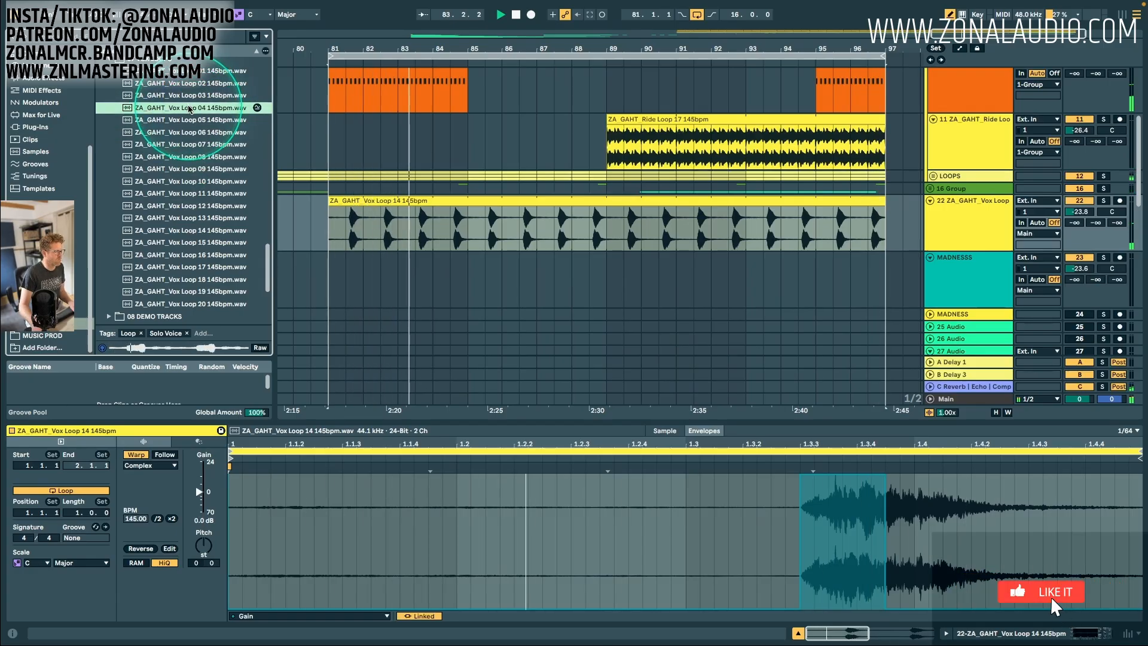
# Place ZA_GAHT_Vox Loop 04 145bpm on the MADNESSS track as a one-bar clip at bar 88 and duplicate it at bar 96.
pyautogui.moveTo(188, 108)
pyautogui.mouseDown()
pyautogui.moveTo(687, 233)
pyautogui.moveTo(559, 274)
pyautogui.moveTo(665, 269)
pyautogui.mouseUp()
pyautogui.press('Delete')
pyautogui.click(613, 265)
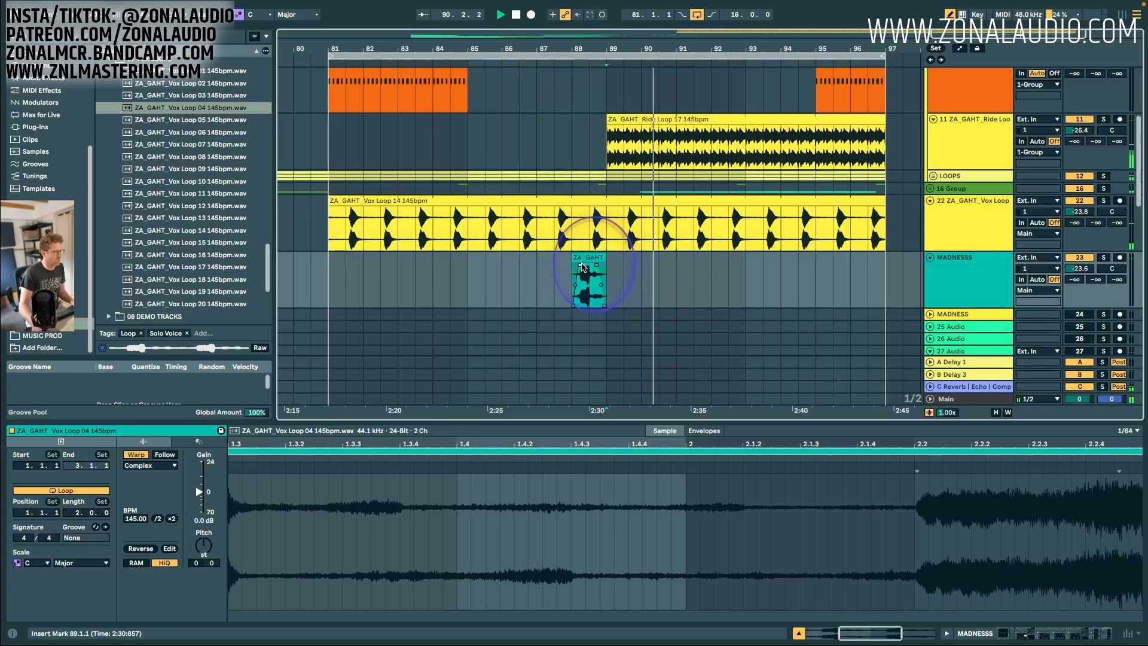
pyautogui.moveTo(604, 275); pyautogui.dragTo(342, 276)
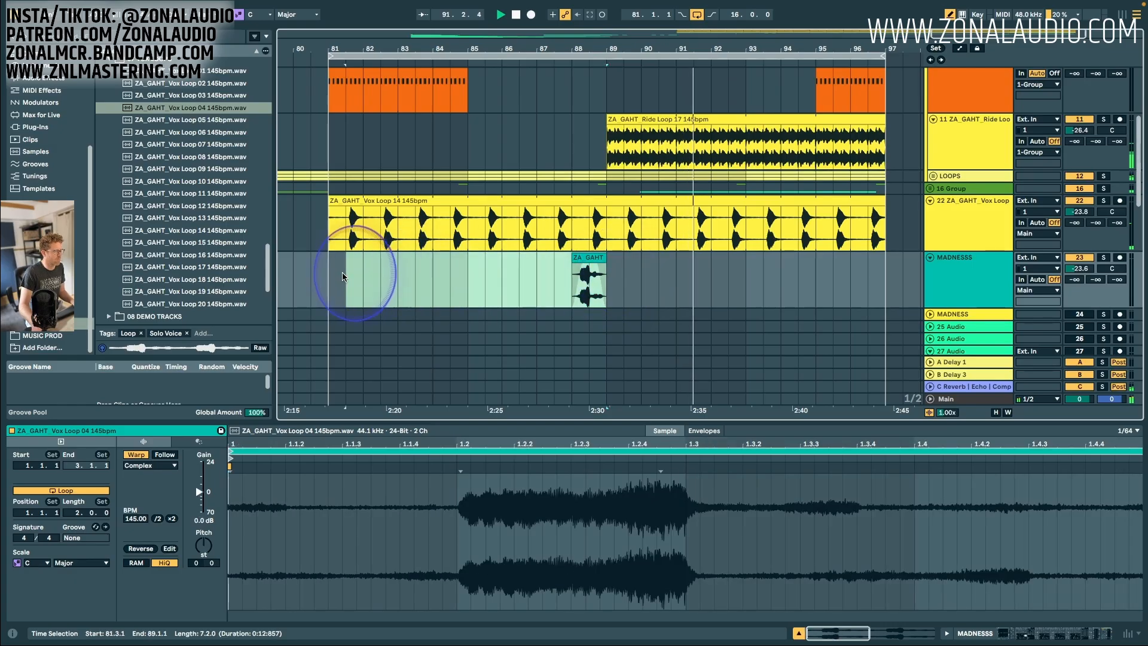
pyautogui.hotkey('ctrl', 'd')
# Set the MADNESSS track's reverb send C to -9.0 dB and move both Vox Loop 04 clips two bars earlier, to bars 86 and 94.
pyautogui.moveTo(1117, 279); pyautogui.dragTo(1116, 274)
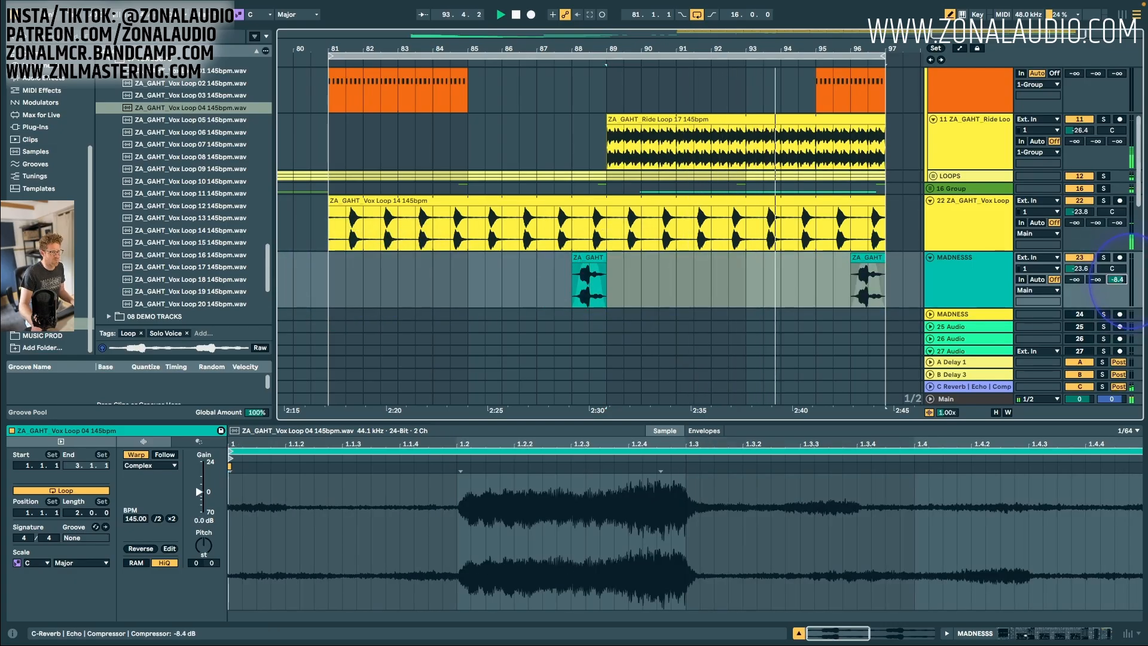
pyautogui.click(868, 261)
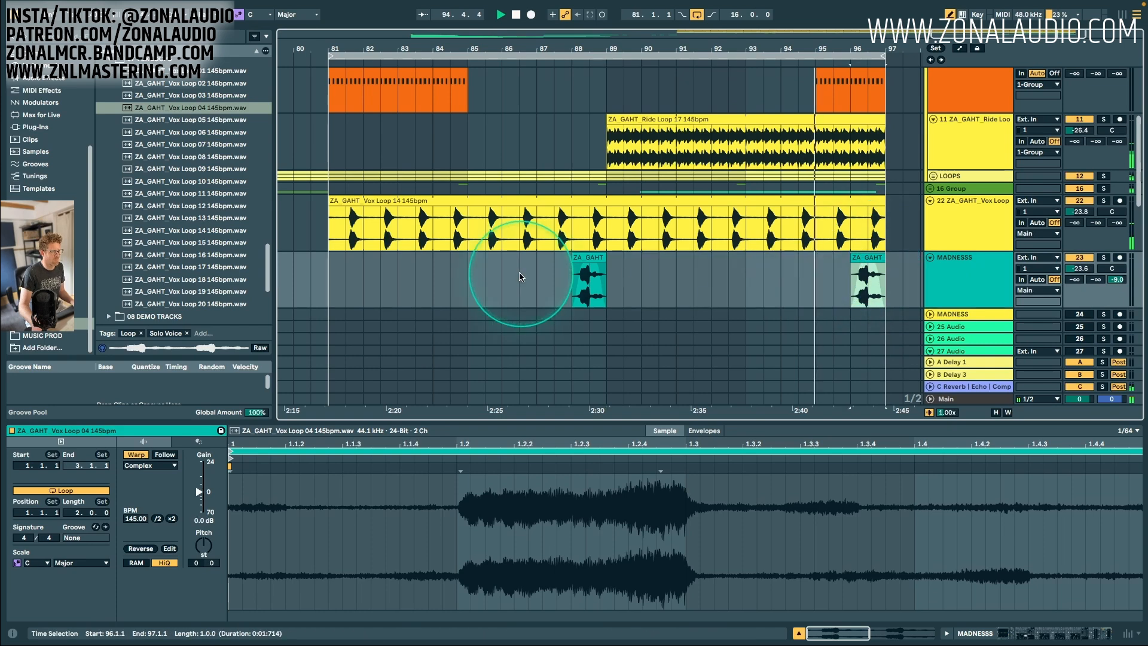
pyautogui.moveTo(585, 254); pyautogui.dragTo(517, 257)
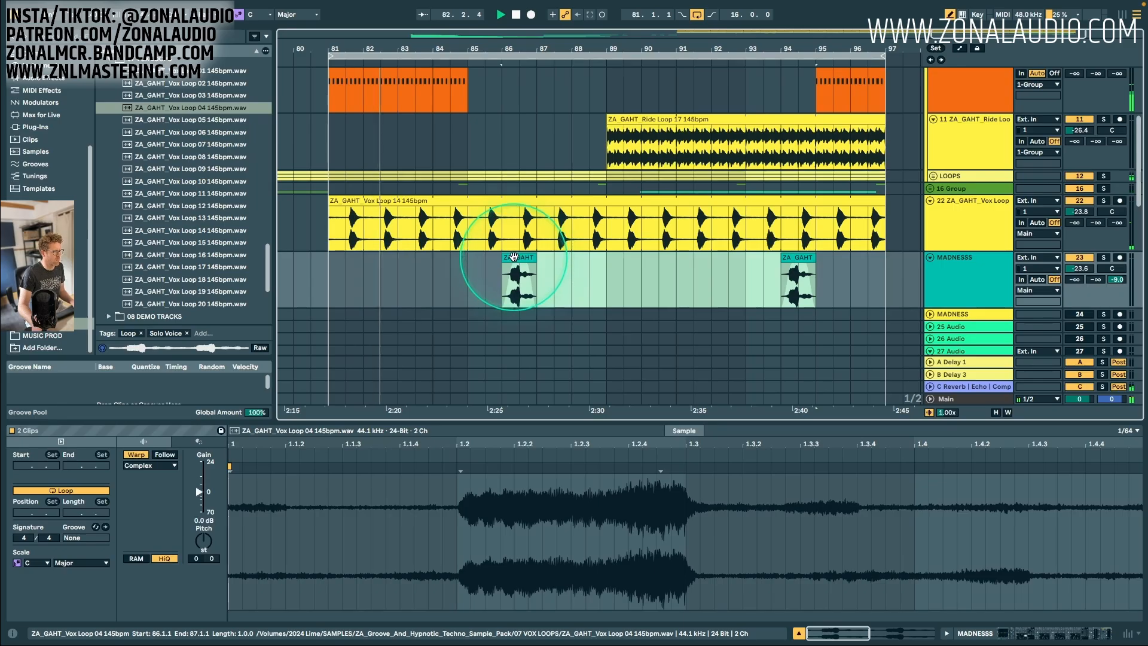
# Add an audio track below the Vox Loop 14 track and reset the MADNESSS track's reverb send C to its default.
pyautogui.click(797, 281)
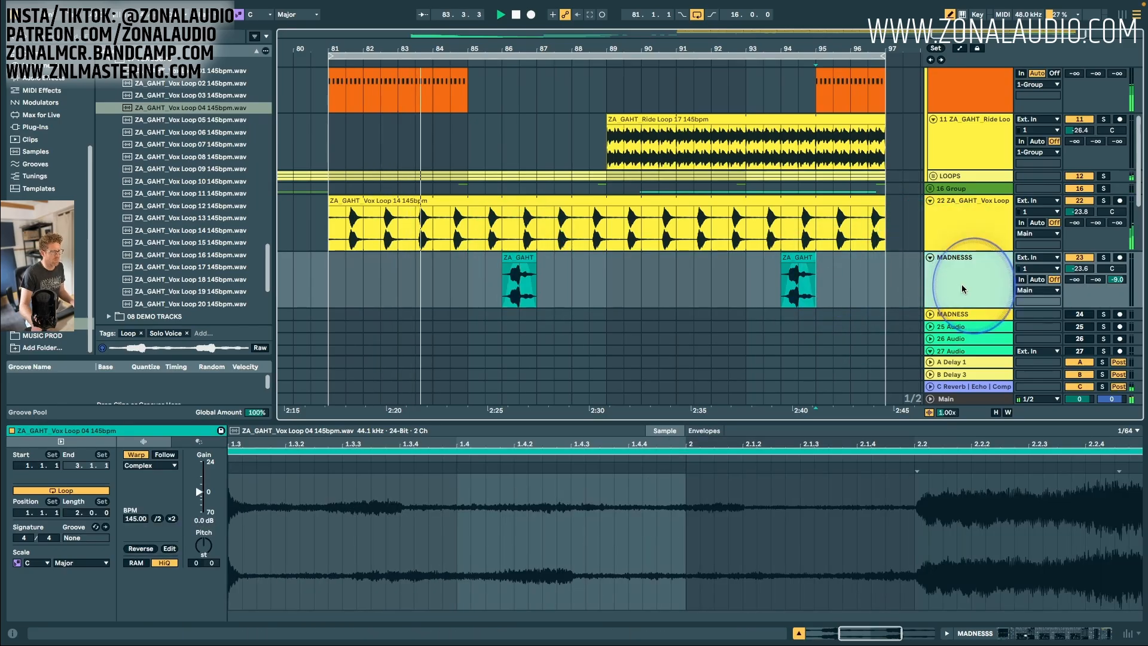
pyautogui.click(962, 241)
pyautogui.press('super+t')
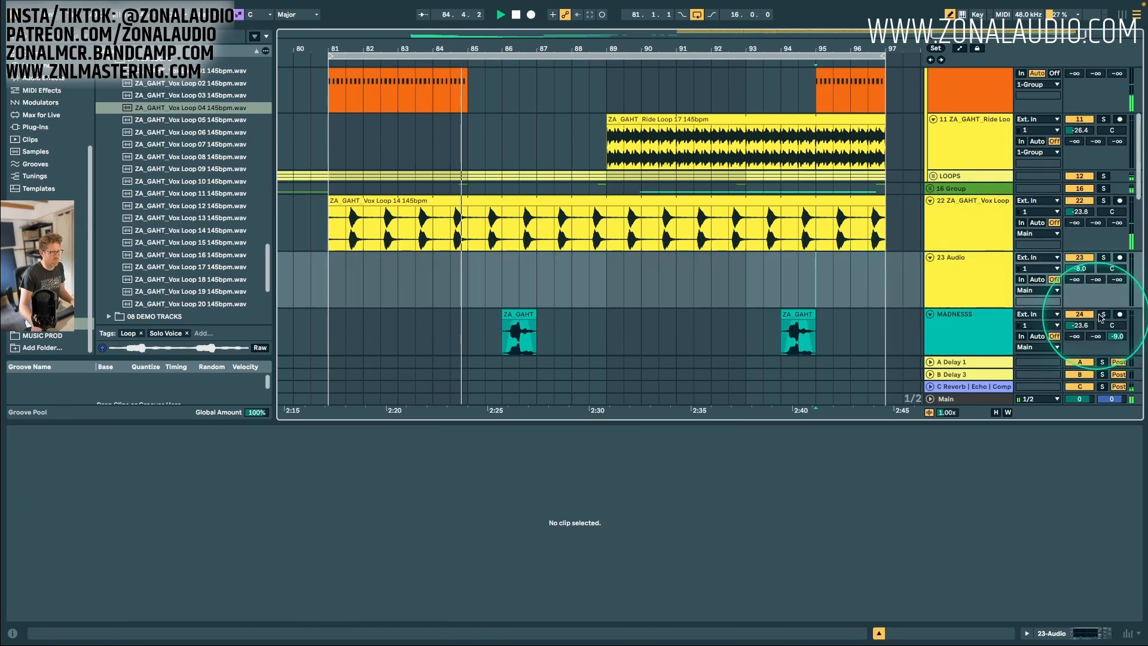
pyautogui.doubleClick(1117, 336)
# Move both Vox Loop 04 clips to the empty audio track above, with its reverb send C at -7.0 dB and volume at -15.8 dB.
pyautogui.click(797, 322)
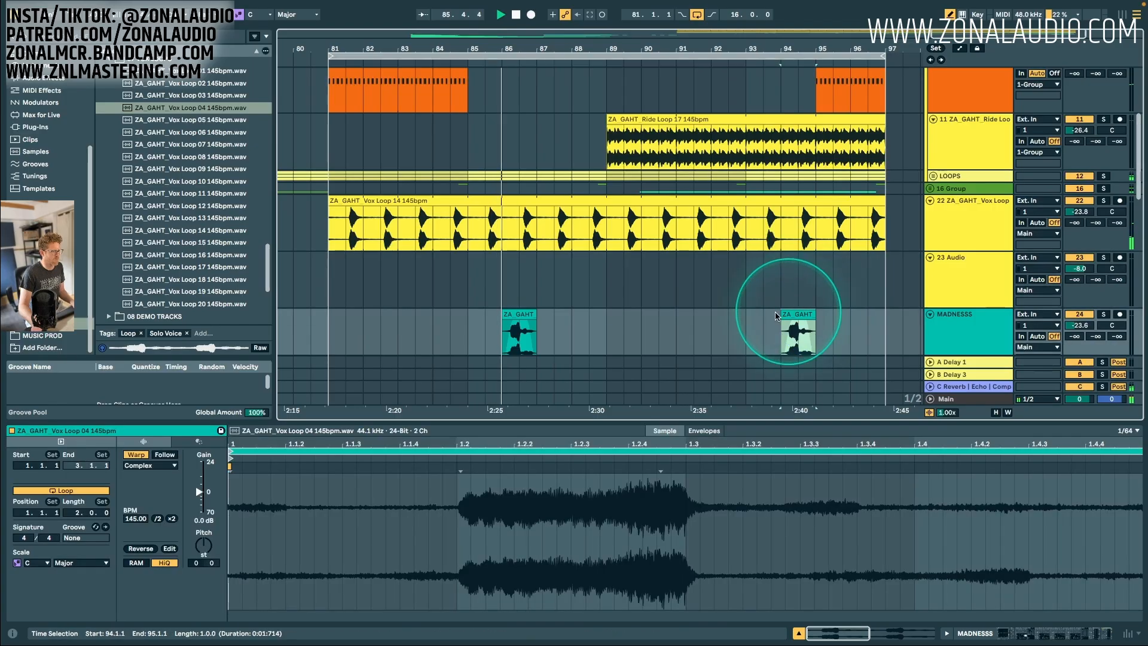
pyautogui.keyDown('shift'); pyautogui.click(516, 314); pyautogui.keyUp('shift')
pyautogui.moveTo(516, 313); pyautogui.dragTo(516, 256)
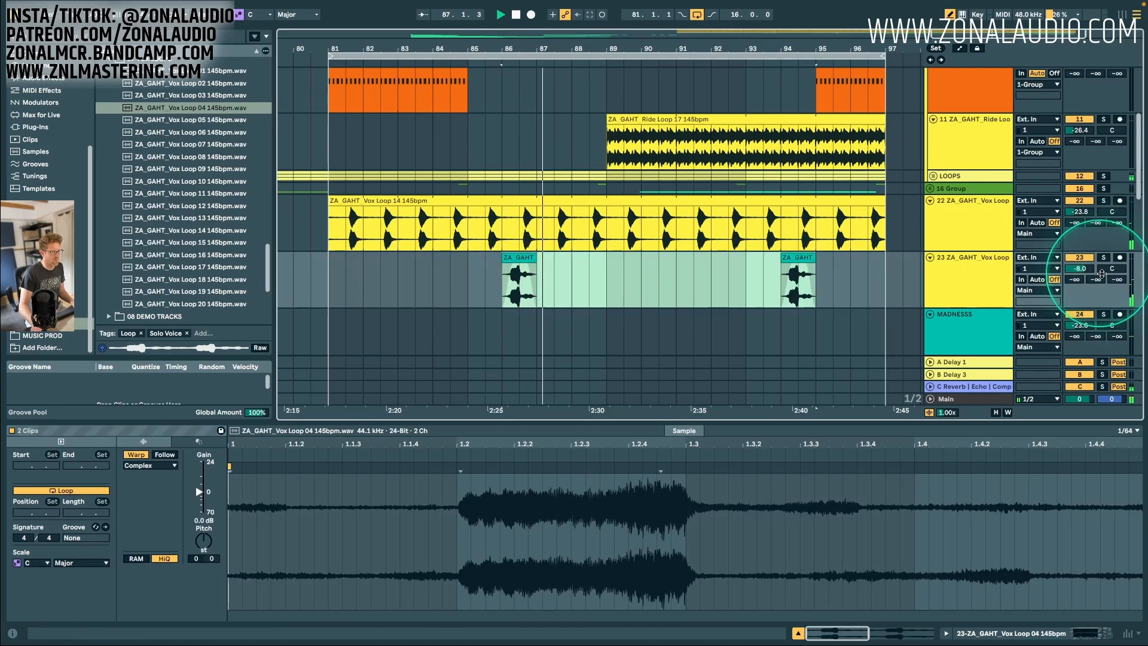
pyautogui.moveTo(1117, 281); pyautogui.dragTo(1081, 276)
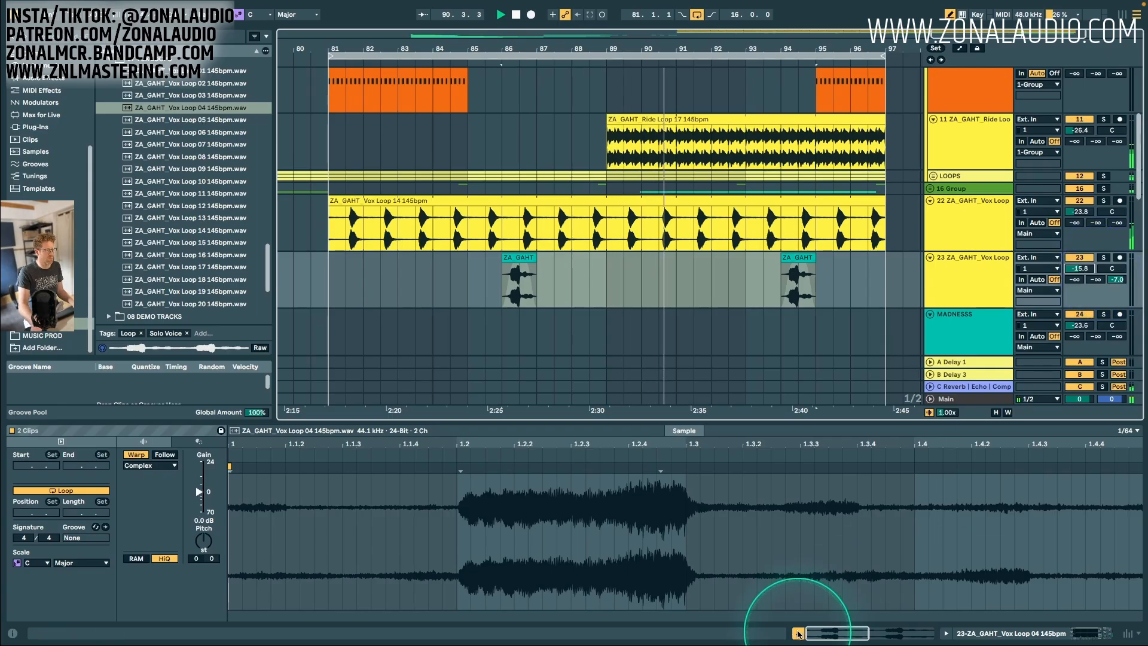
# Open the device chain of the 1 Group track and raise its Auto Filter frequency to 109 Hz.
pyautogui.click(798, 633)
pyautogui.scroll(5, 769, 186)
pyautogui.doubleClick(951, 89)
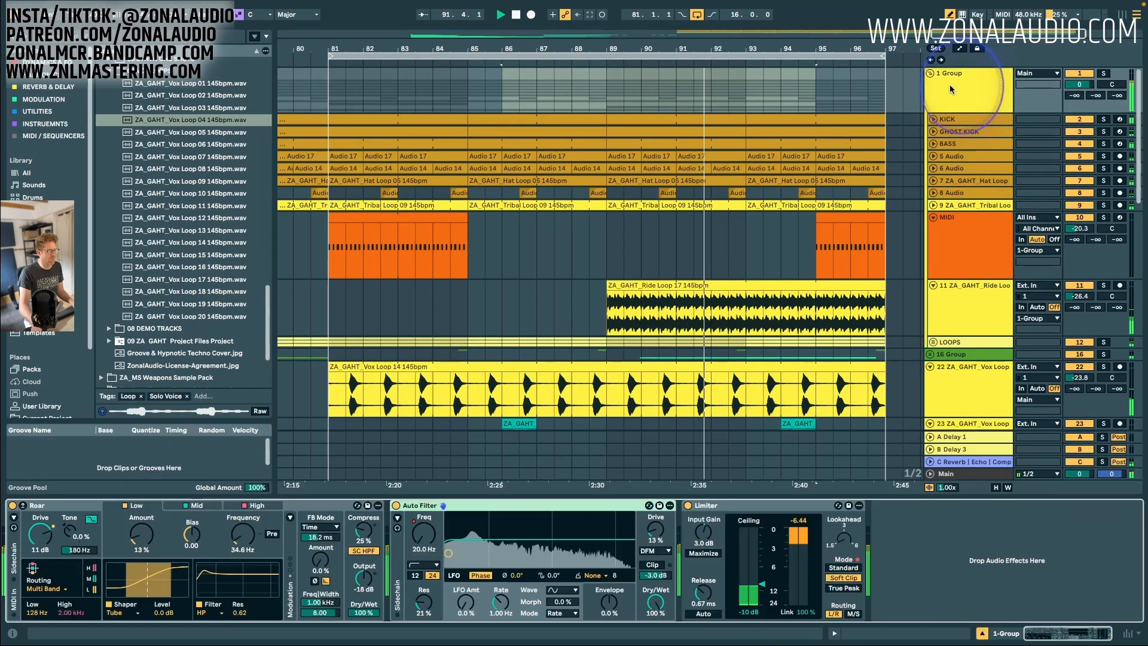
pyautogui.moveTo(422, 534); pyautogui.dragTo(429, 518)
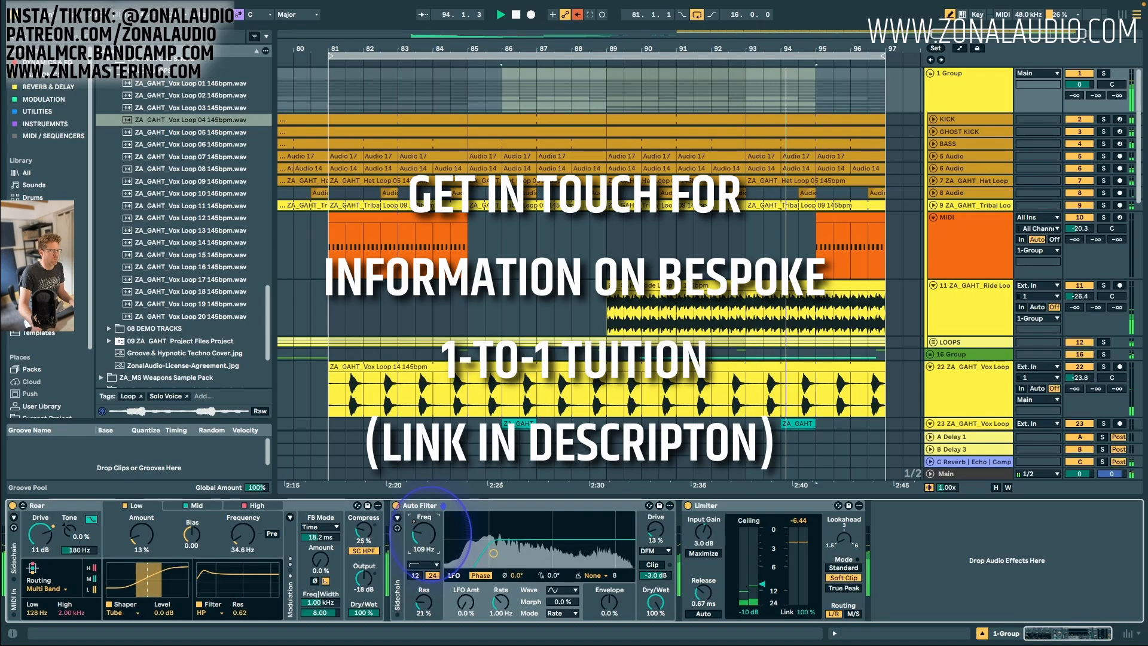